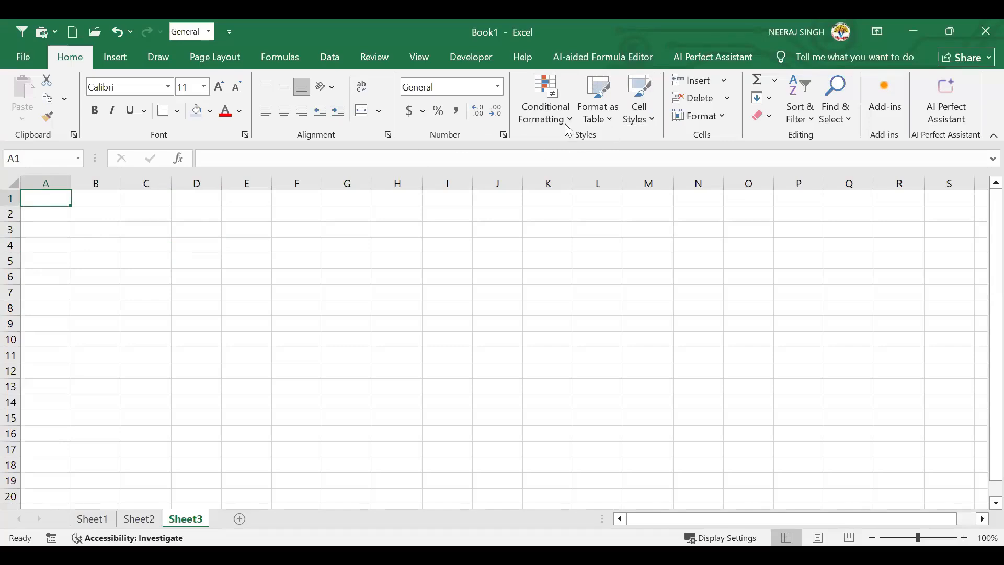
# Look over the conditional formatting and table style options without applying any
pyautogui.click(562, 118)
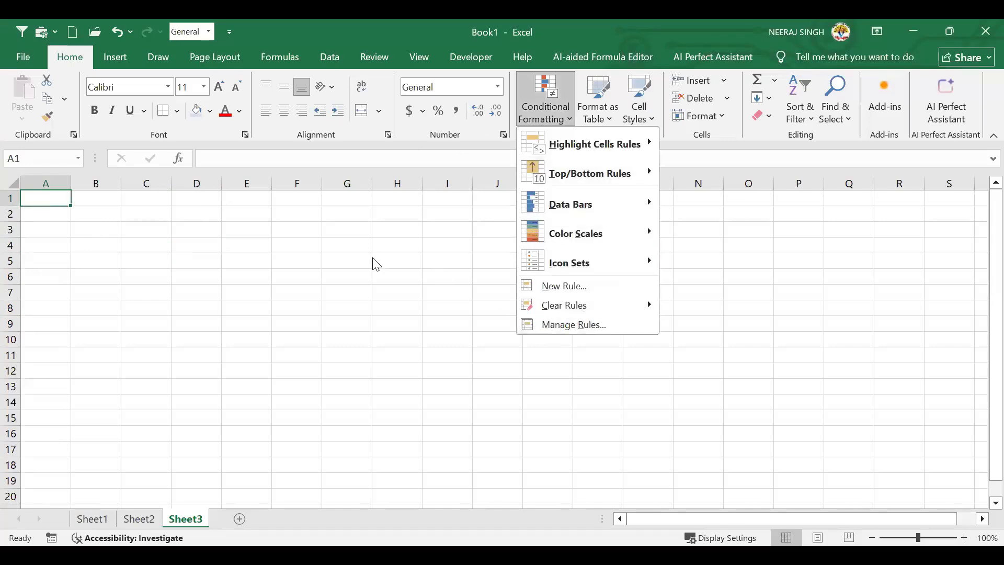
pyautogui.click(609, 120)
pyautogui.click(614, 127)
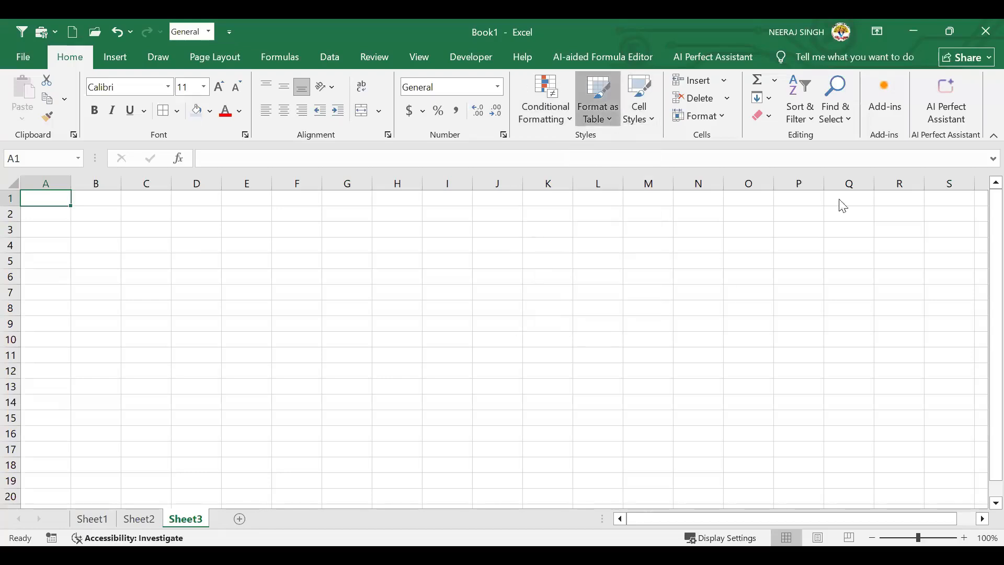
pyautogui.click(46, 202)
# Enter ROLL NO., STUDENT NAME and FATHER NAME in A1:C1, then widen columns B and C
pyautogui.click(268, 345)
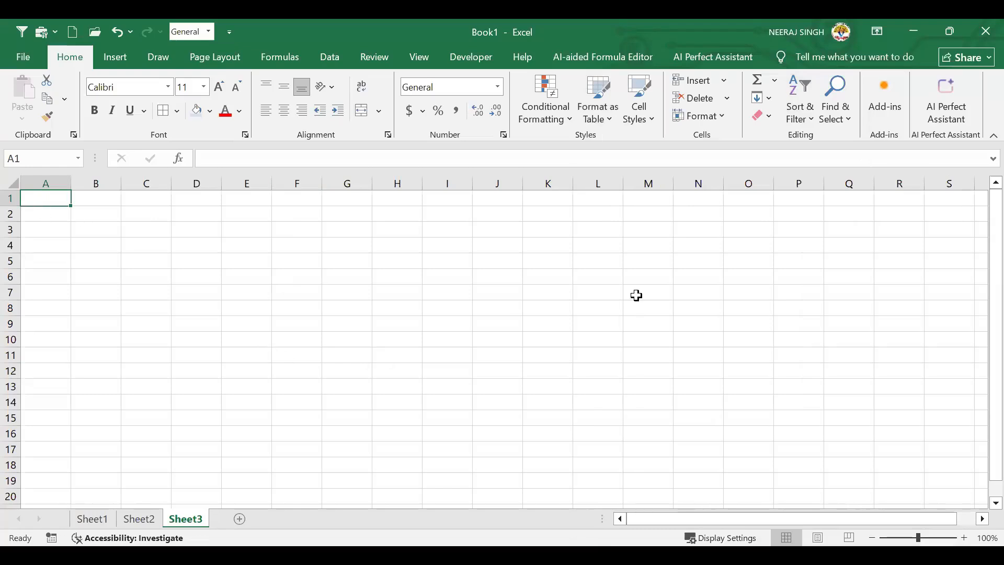
pyautogui.write('roll')
pyautogui.press('BackSpace')
pyautogui.press('BackSpace')
pyautogui.press('BackSpace')
pyautogui.press('BackSpace')
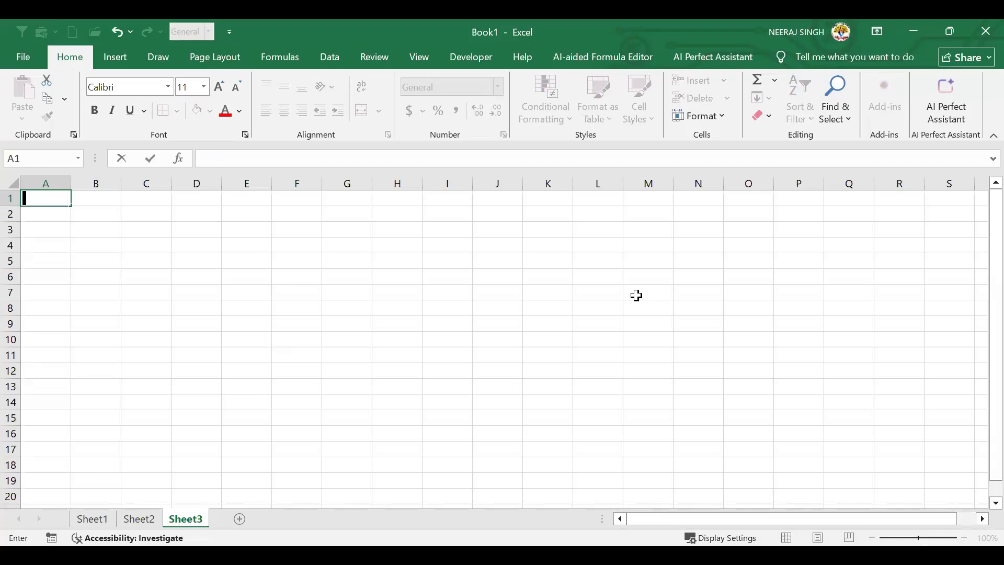
pyautogui.write('ROLL NO.')
pyautogui.press('Tab')
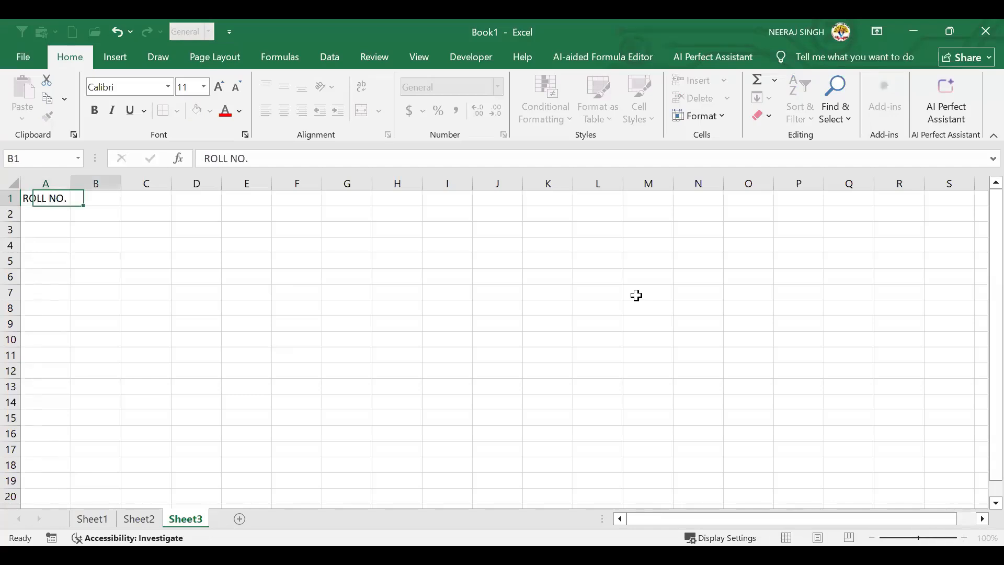
pyautogui.write('S')
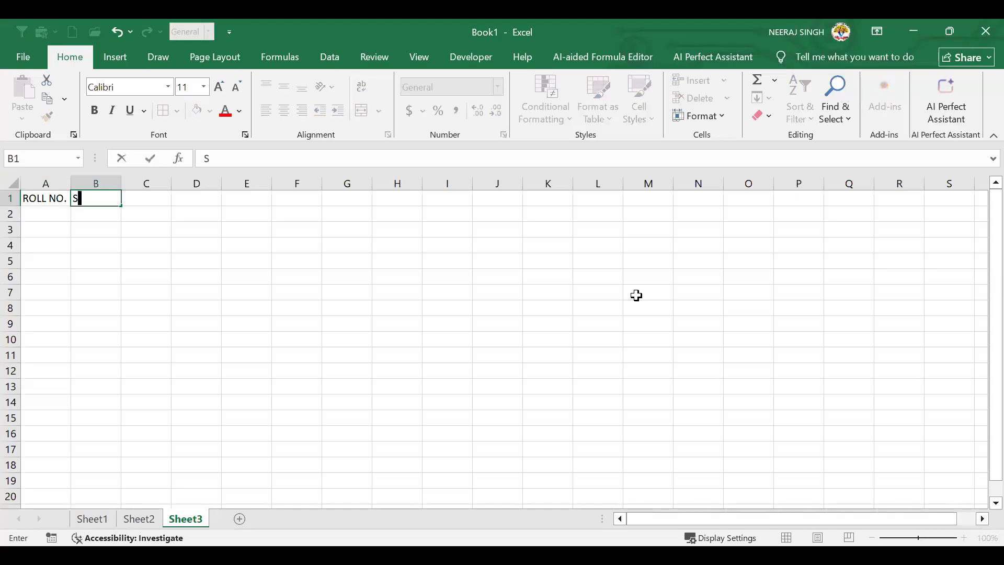
pyautogui.write('TUDENT NAME')
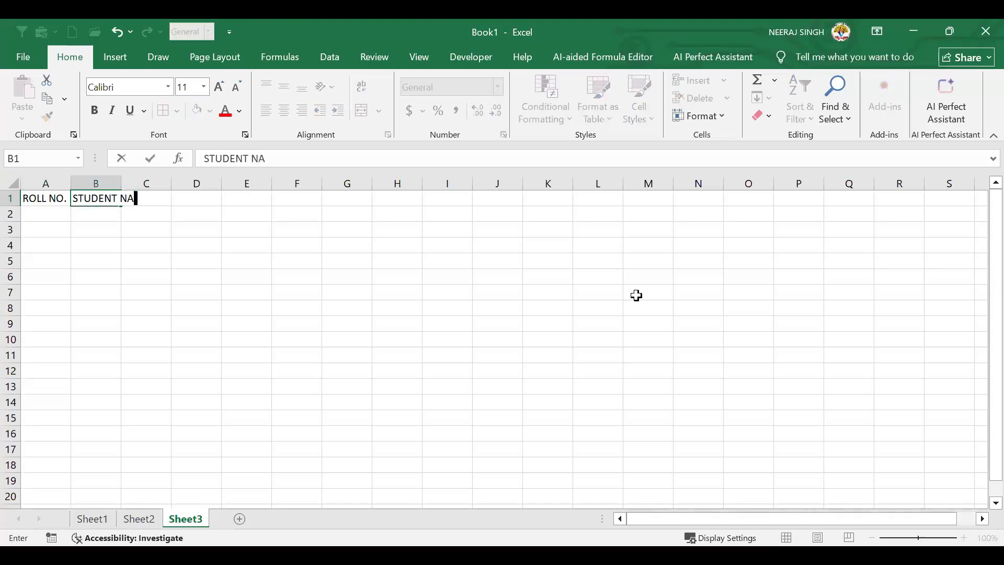
pyautogui.press('Tab')
pyautogui.write('FATH')
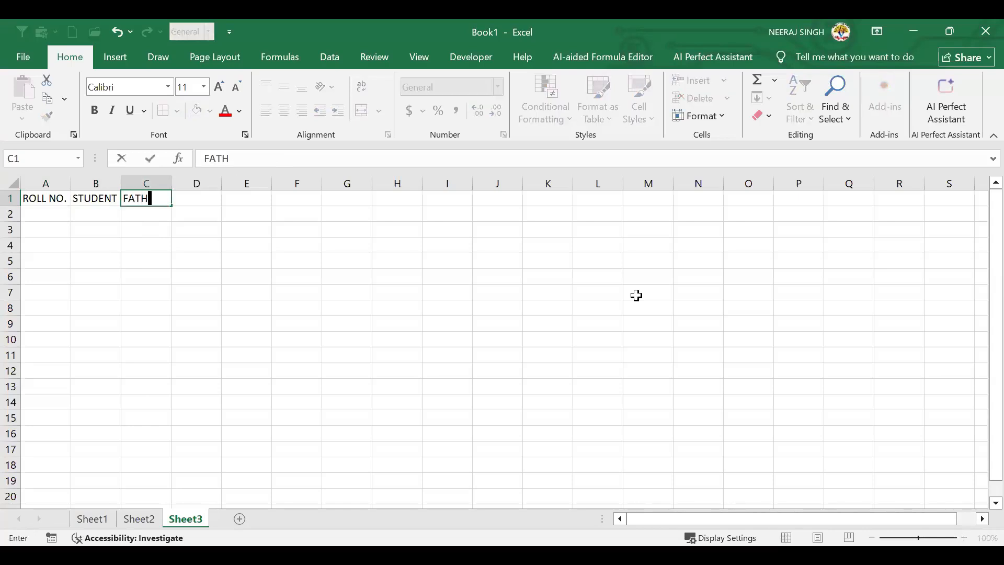
pyautogui.write('ER NAME')
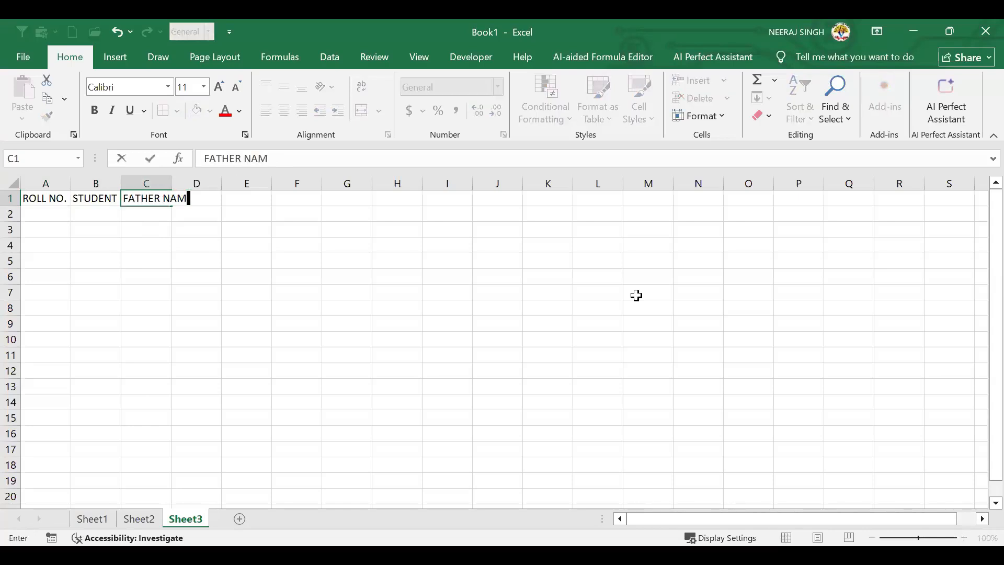
pyautogui.press('Tab')
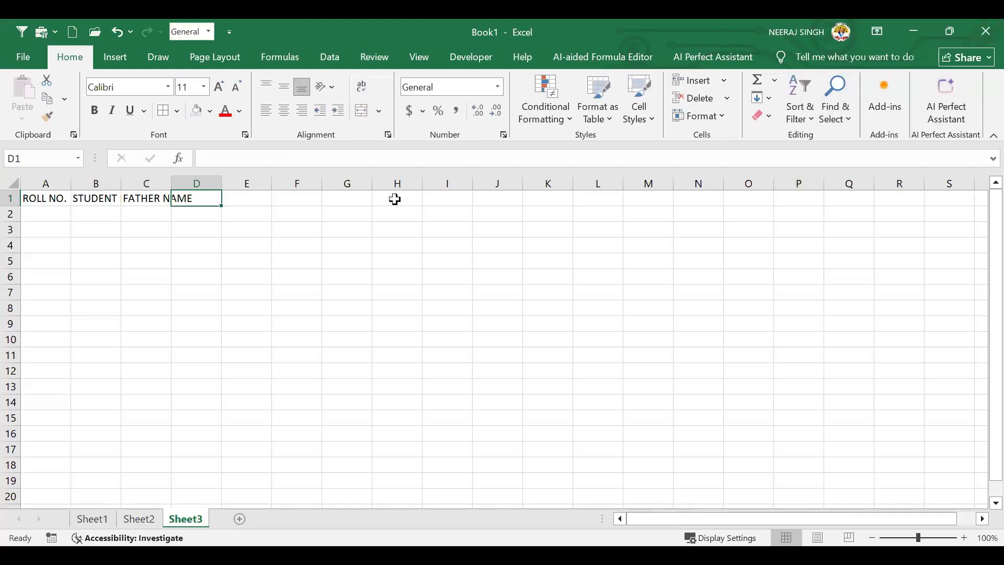
pyautogui.doubleClick(172, 183)
pyautogui.moveTo(121, 182); pyautogui.dragTo(141, 184)
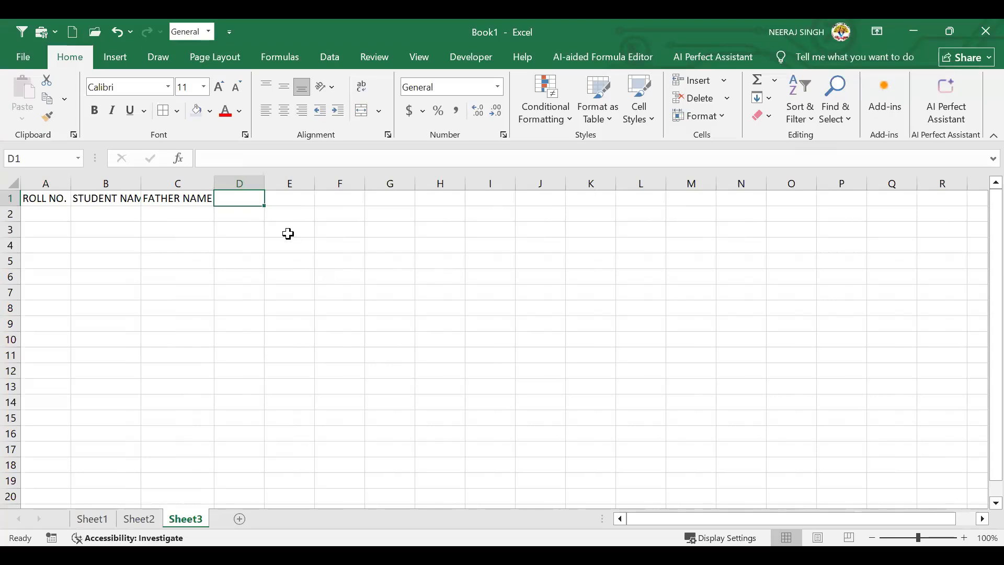
# Enter CLASS in D1 and clear the stray test values 1 and 2 from E1:F1
pyautogui.write('CLAS')
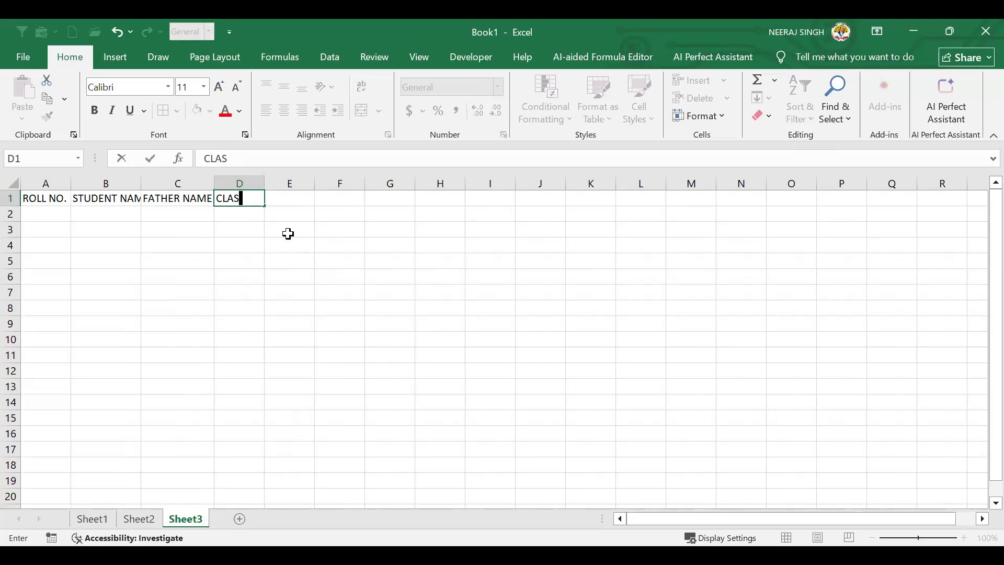
pyautogui.write('S')
pyautogui.press('Tab')
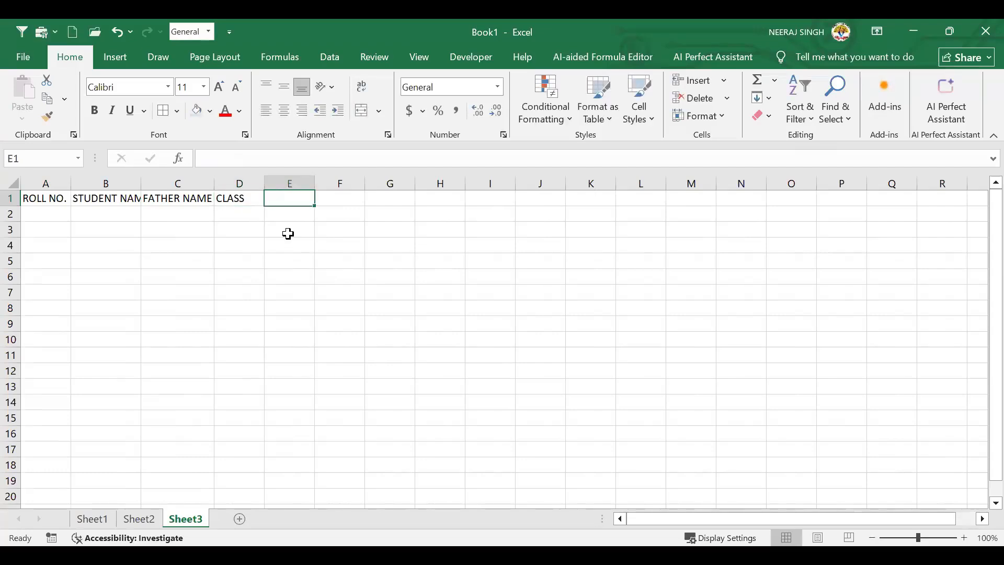
pyautogui.write('1')
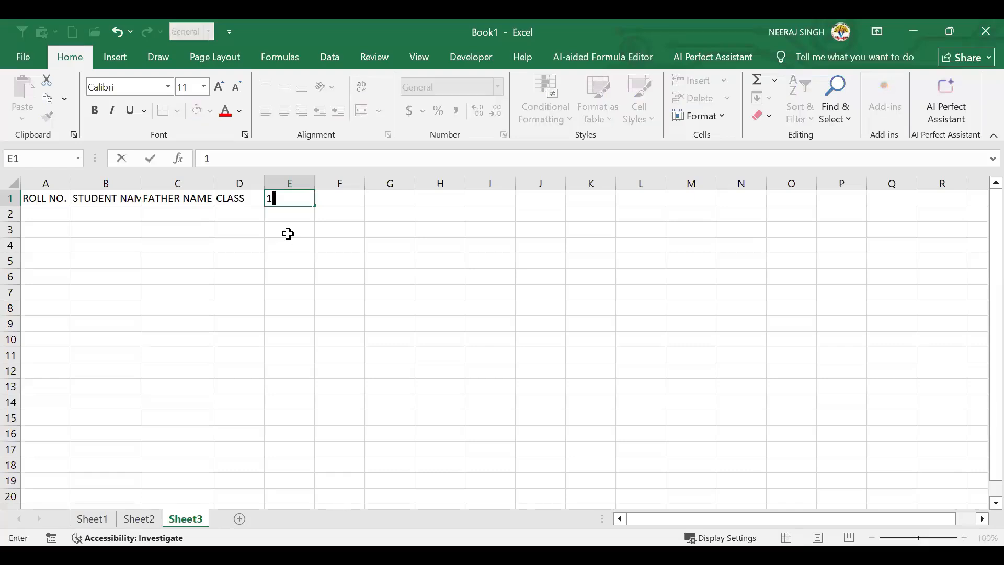
pyautogui.press('Tab')
pyautogui.write('2')
pyautogui.press('Tab')
pyautogui.press('Left')
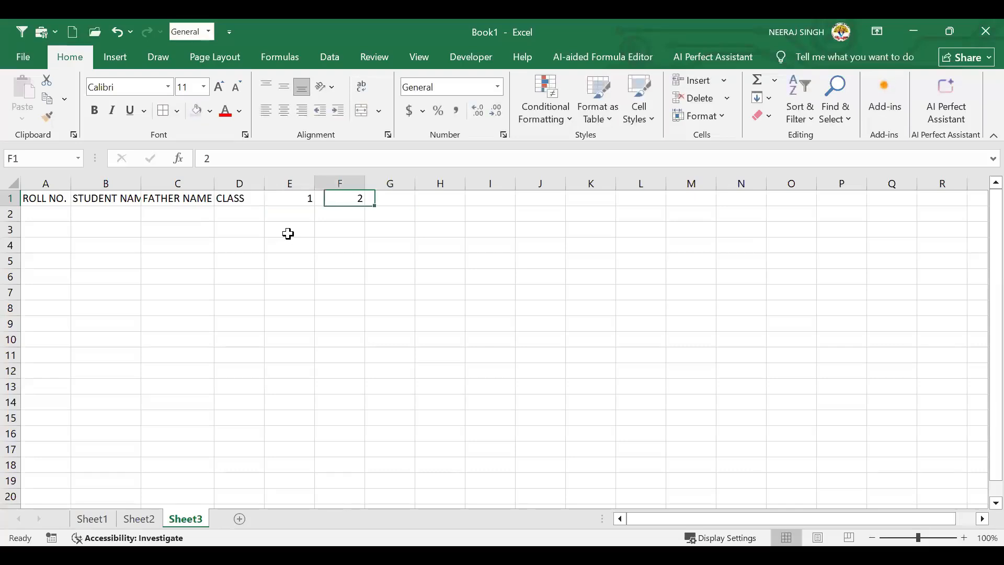
pyautogui.press('Left')
pyautogui.press('Delete')
pyautogui.press('Right')
pyautogui.press('Delete')
pyautogui.press('Left')
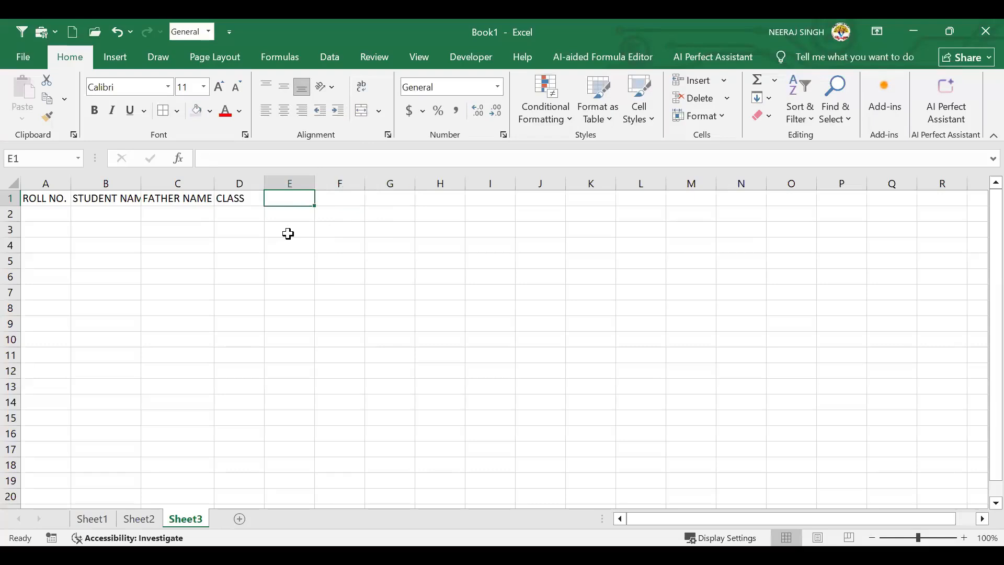
# Enter the day headings THURSDAY, FIRDAY, SAT and SUN in E1:H1
pyautogui.write('TU')
pyautogui.press('BackSpace')
pyautogui.write('HURSDAY')
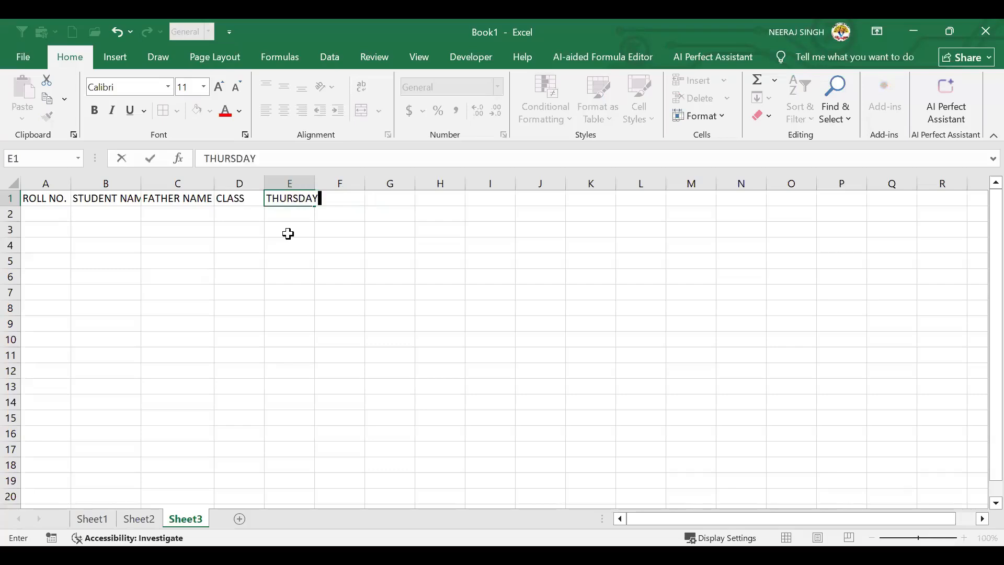
pyautogui.press('Tab')
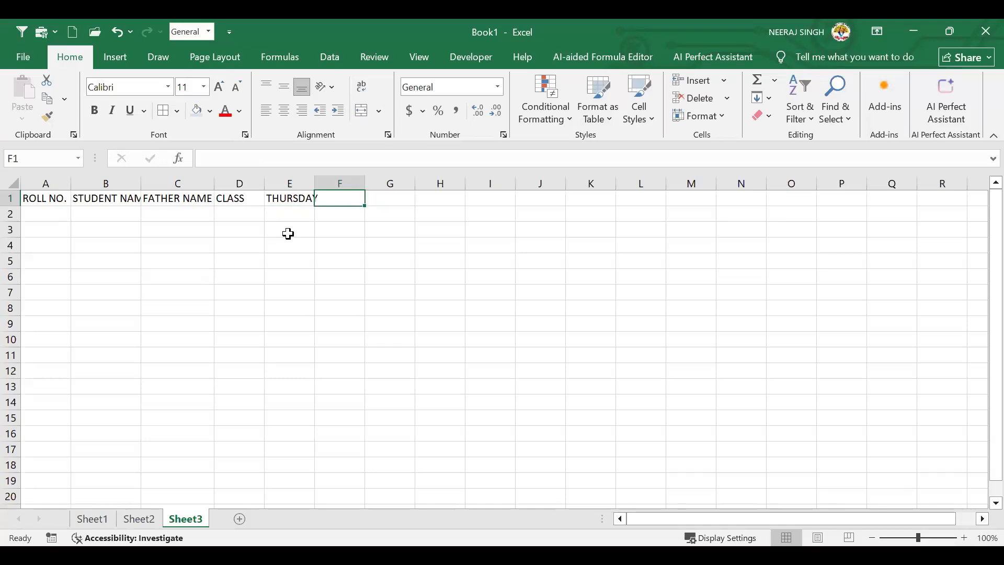
pyautogui.write('FIRDAY')
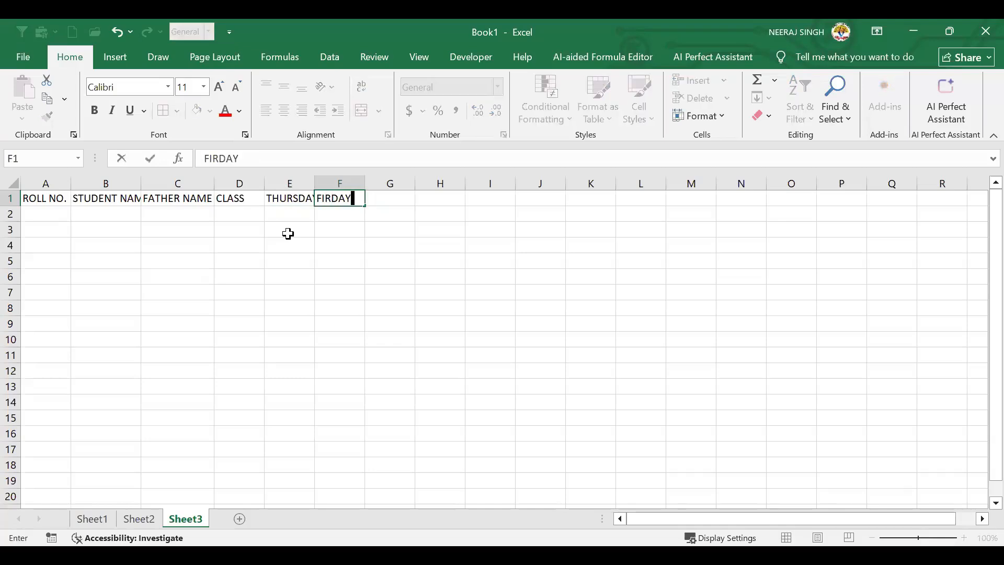
pyautogui.press('Tab')
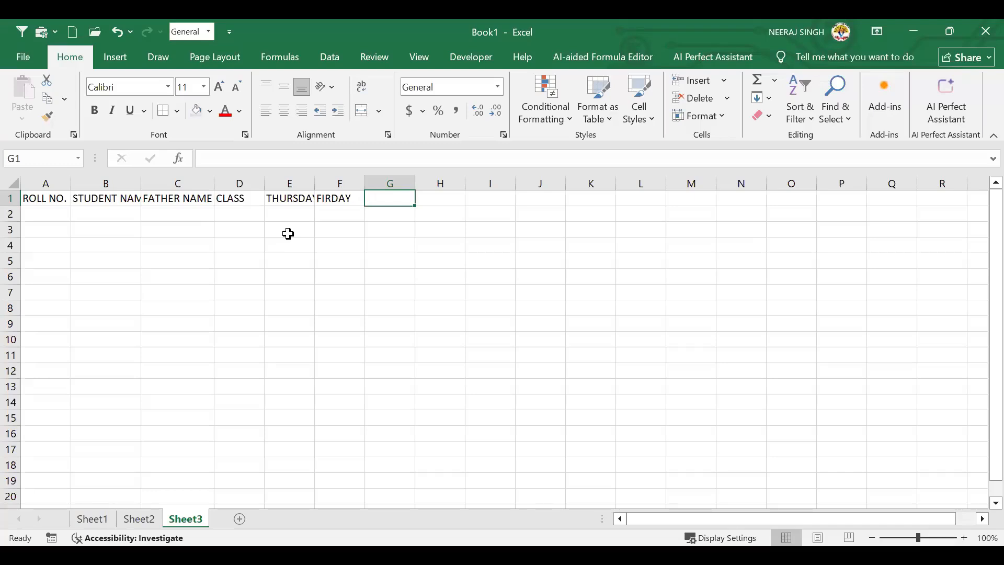
pyautogui.write('SAT')
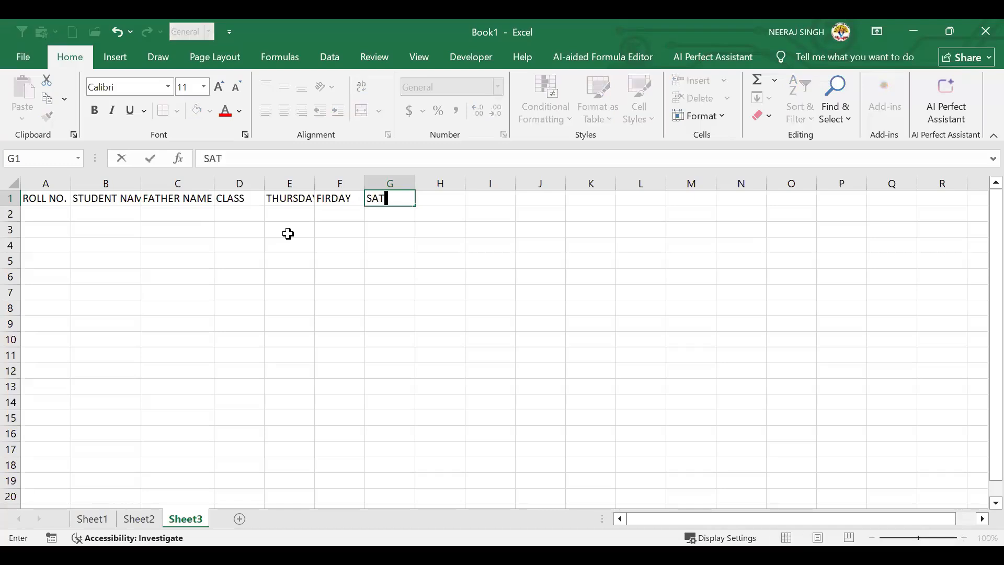
pyautogui.press('Tab')
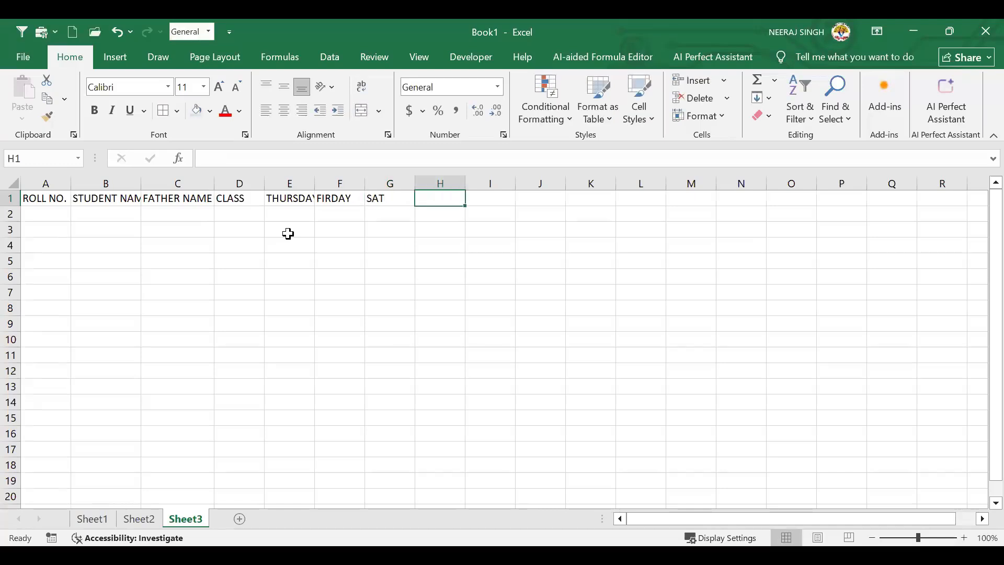
pyautogui.write('SUN')
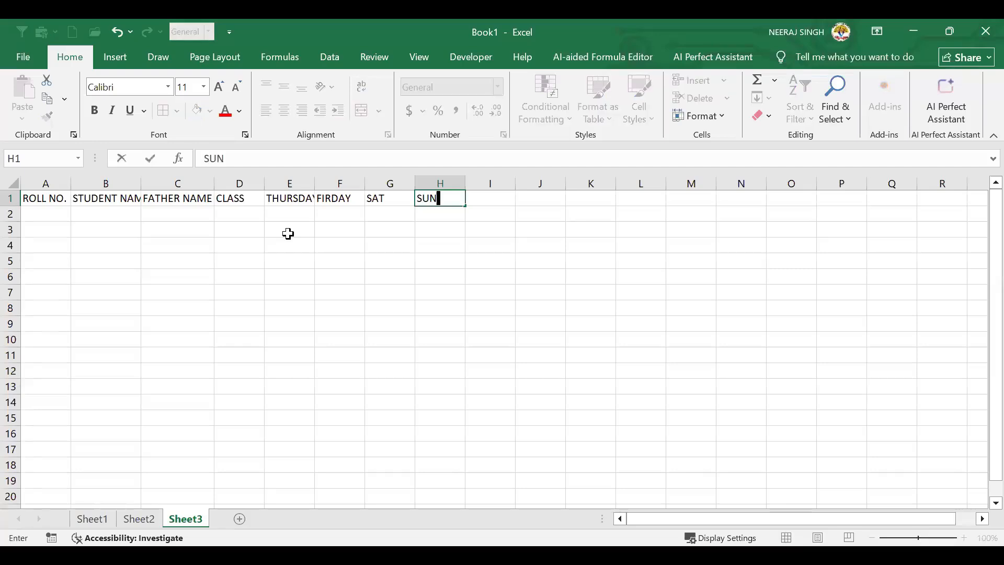
pyautogui.press('Tab')
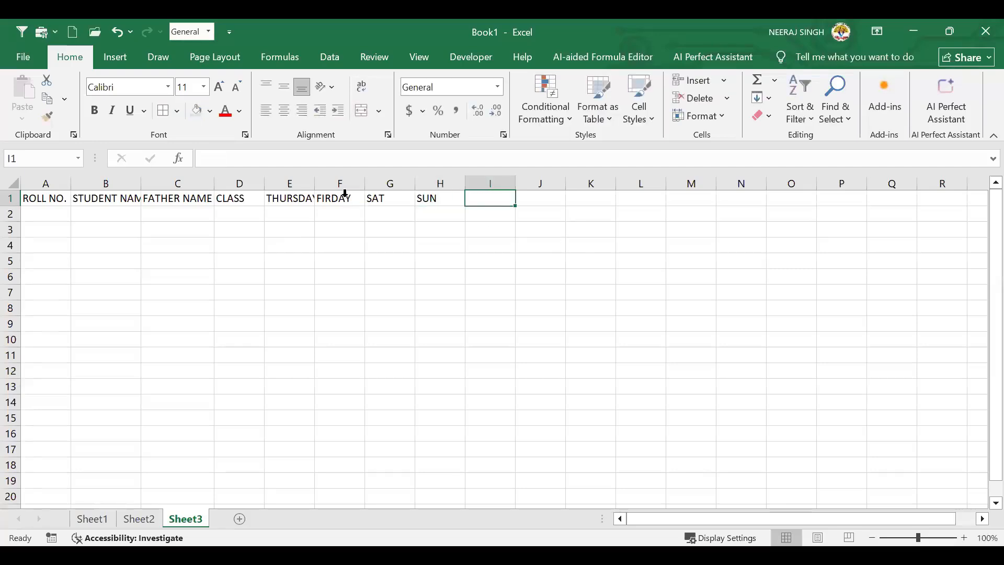
# Clear the SAT and SUN headings, keeping THURSDAY and FIRDAY in row 1
pyautogui.moveTo(331, 197); pyautogui.dragTo(429, 207)
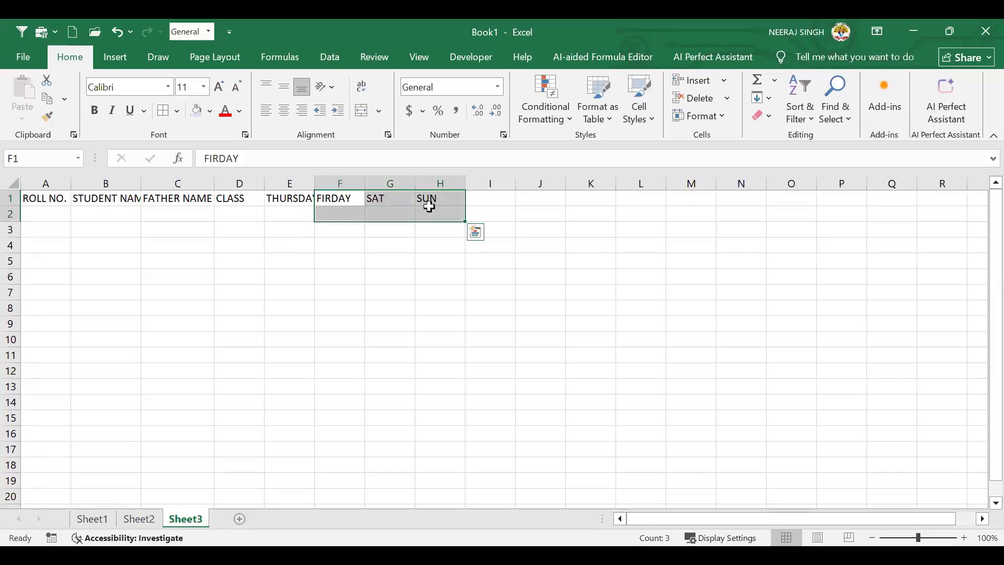
pyautogui.press('Delete')
pyautogui.hotkey('ctrl', 'z')
pyautogui.click(246, 253)
pyautogui.click(389, 200)
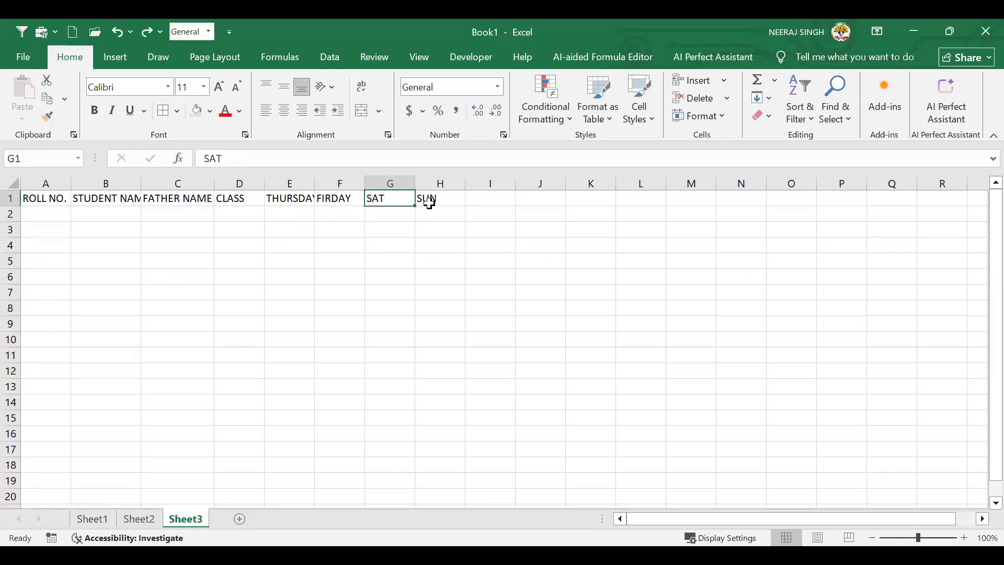
pyautogui.moveTo(429, 204); pyautogui.dragTo(430, 204)
pyautogui.press('Delete')
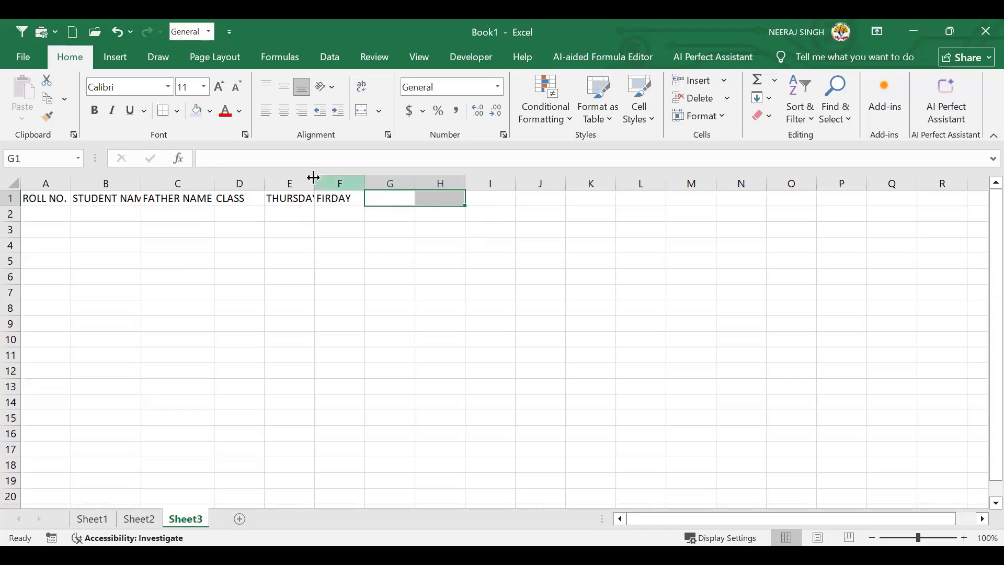
# Widen column E and fill the day headings from THURSDAY across row 1 to column M
pyautogui.moveTo(312, 177); pyautogui.dragTo(663, 212)
pyautogui.click(324, 200)
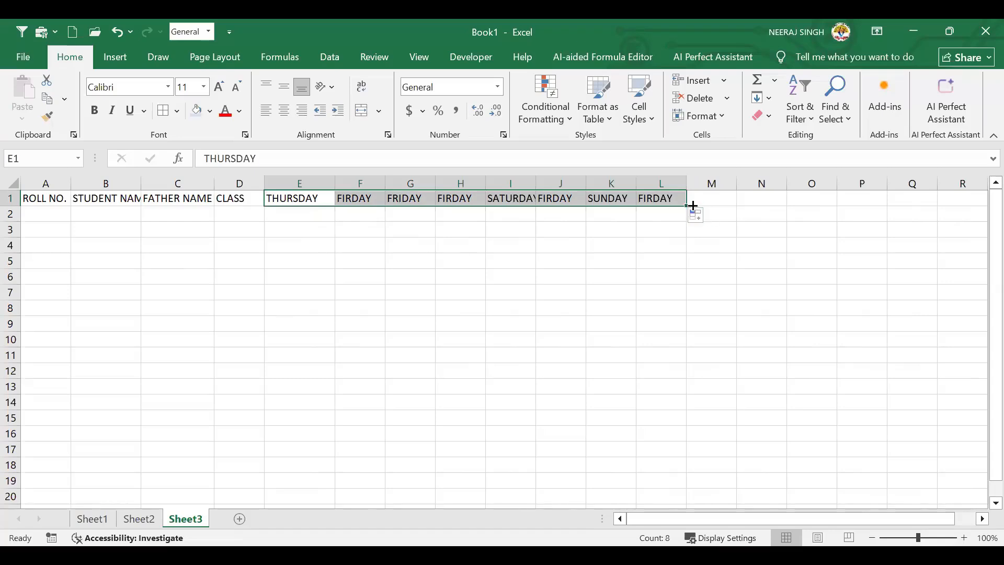
pyautogui.moveTo(686, 207); pyautogui.dragTo(718, 210)
pyautogui.click(560, 261)
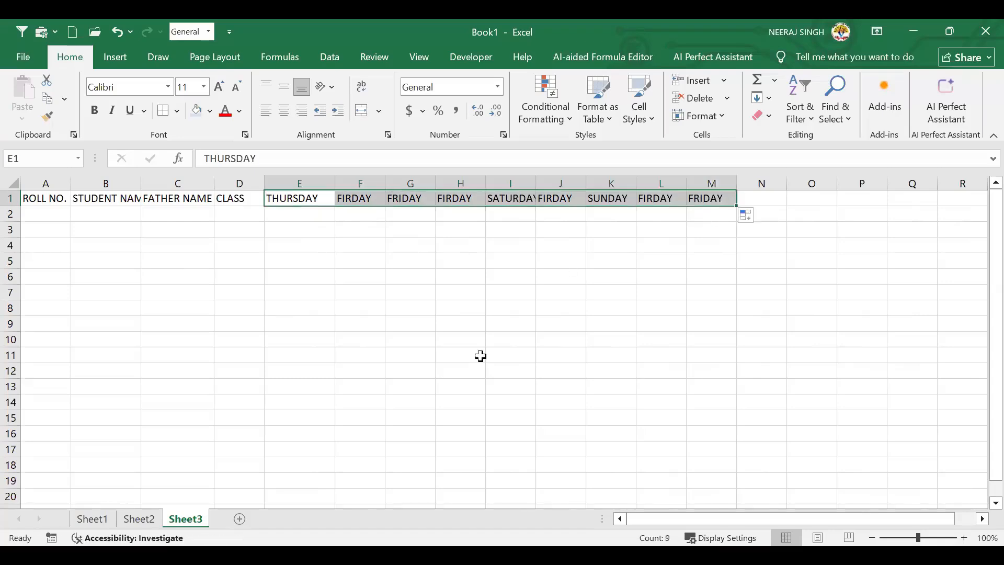
pyautogui.click(491, 368)
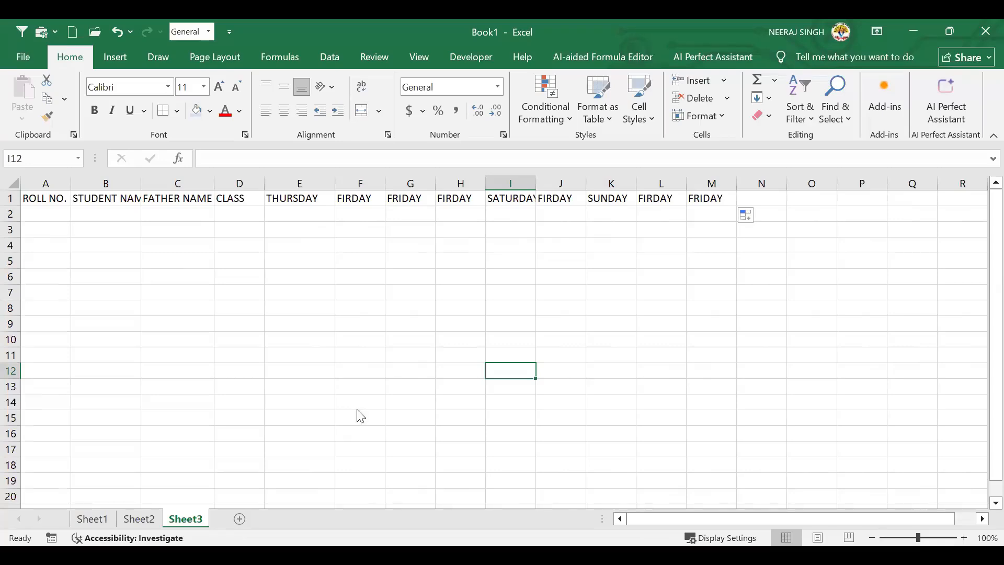
pyautogui.click(611, 261)
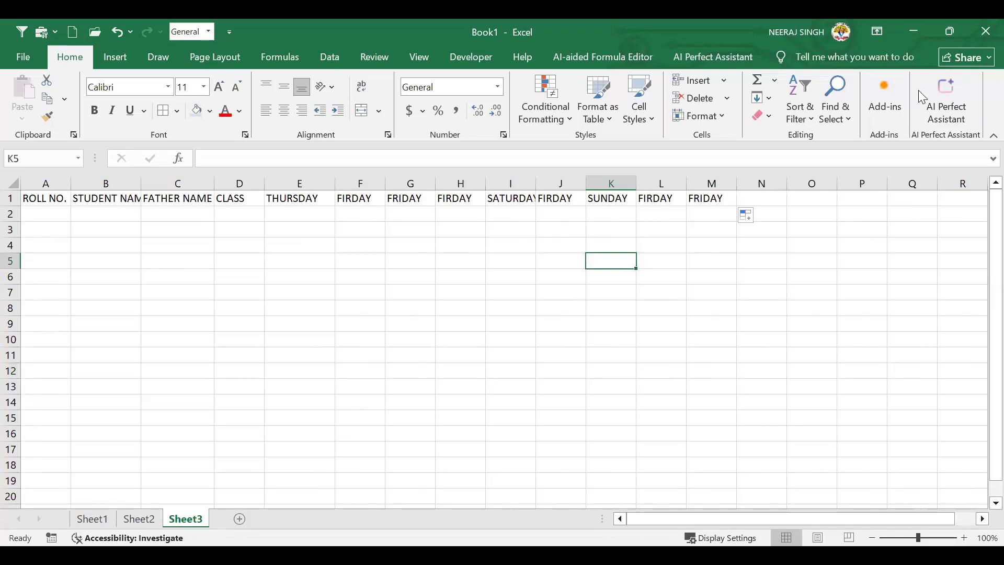
# Zoom to 90% and enter PRESENT, ABSENT and HOLIDAY headings in N1:P1
pyautogui.click(872, 537)
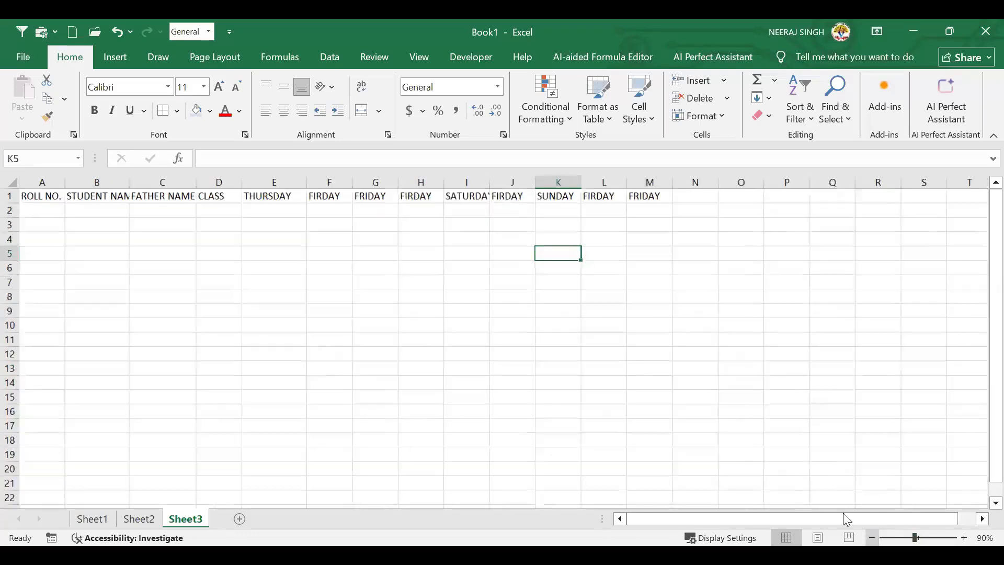
pyautogui.click(324, 308)
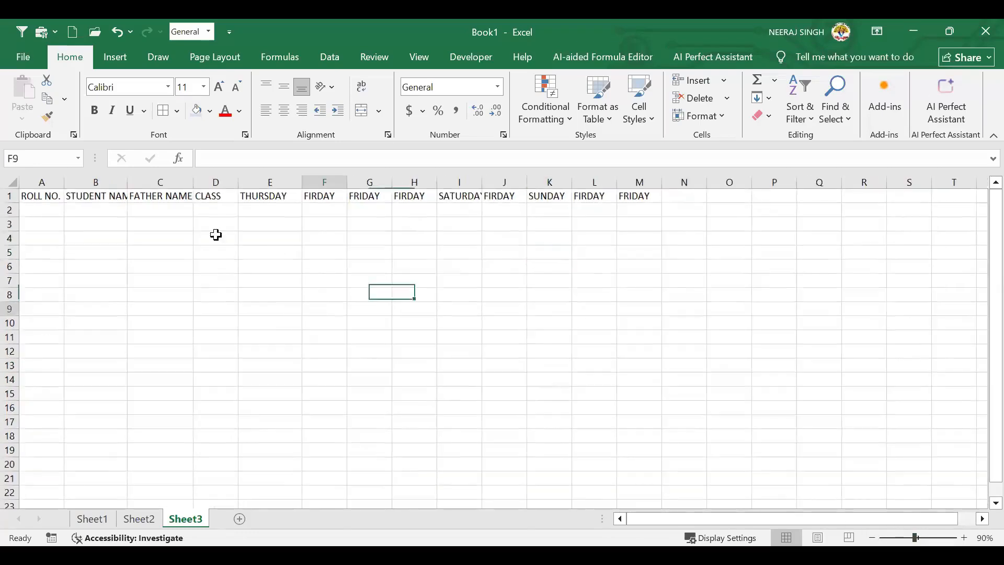
pyautogui.click(663, 200)
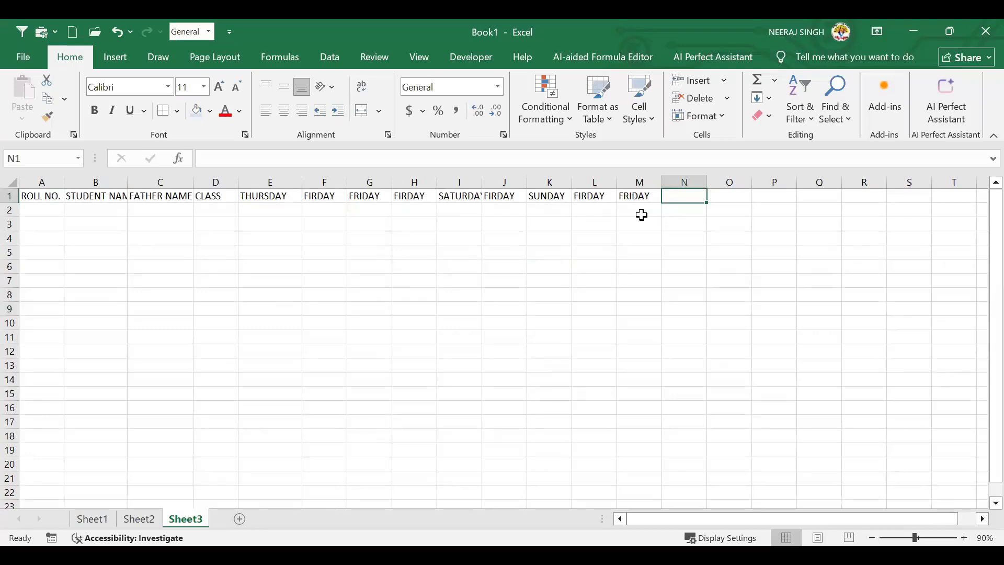
pyautogui.write('PRESENT')
pyautogui.press('Tab')
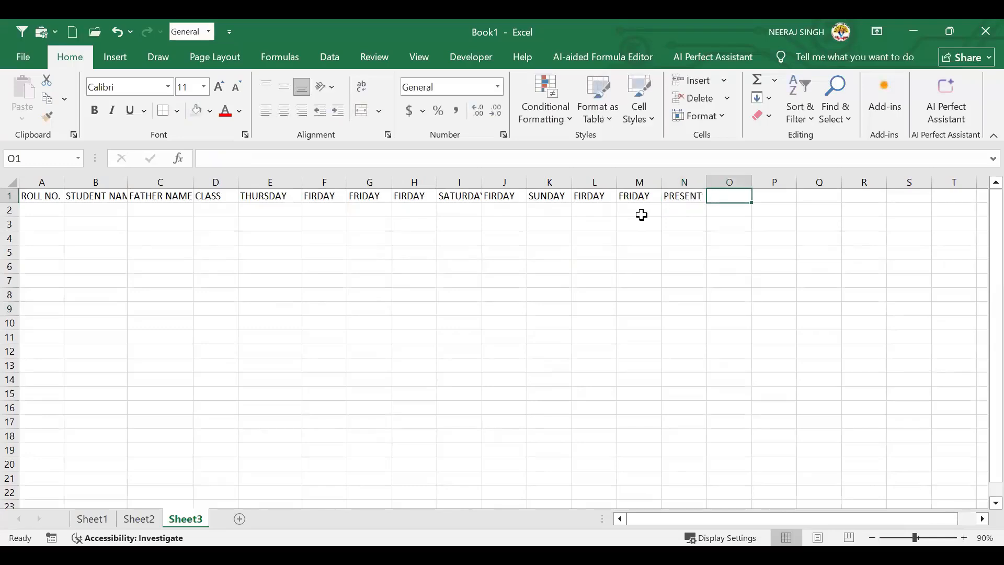
pyautogui.write('ABSENT')
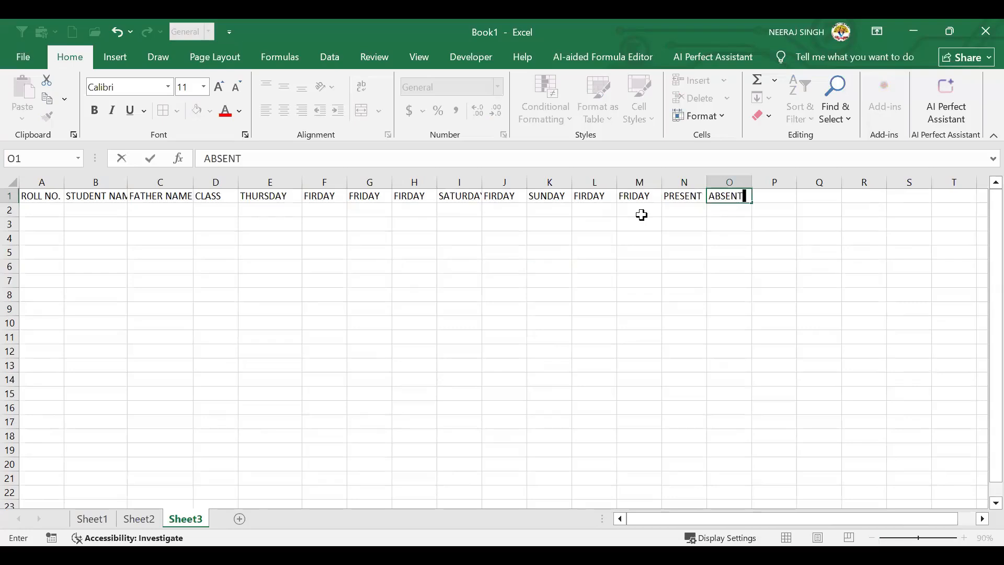
pyautogui.press('Tab')
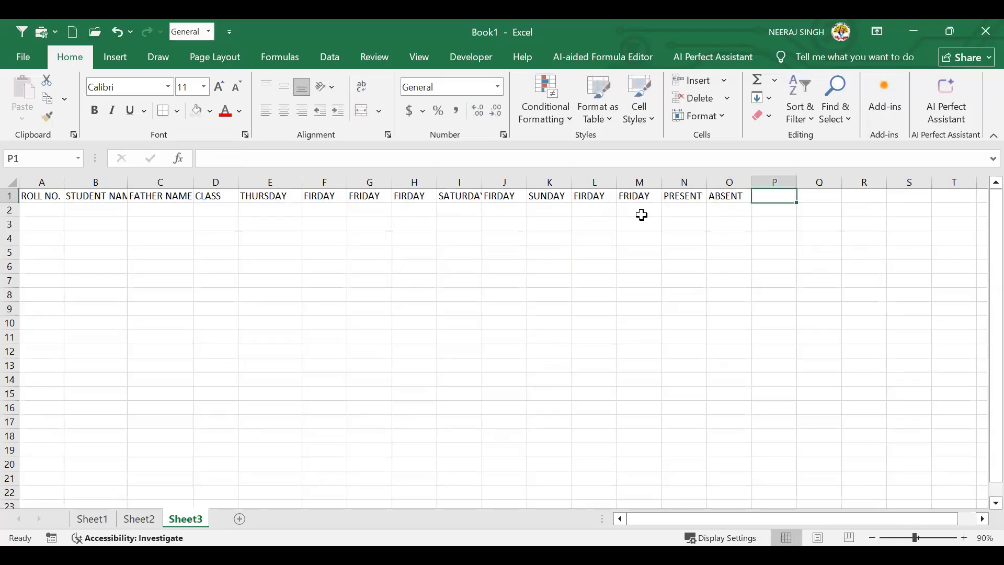
pyautogui.write('HOLID')
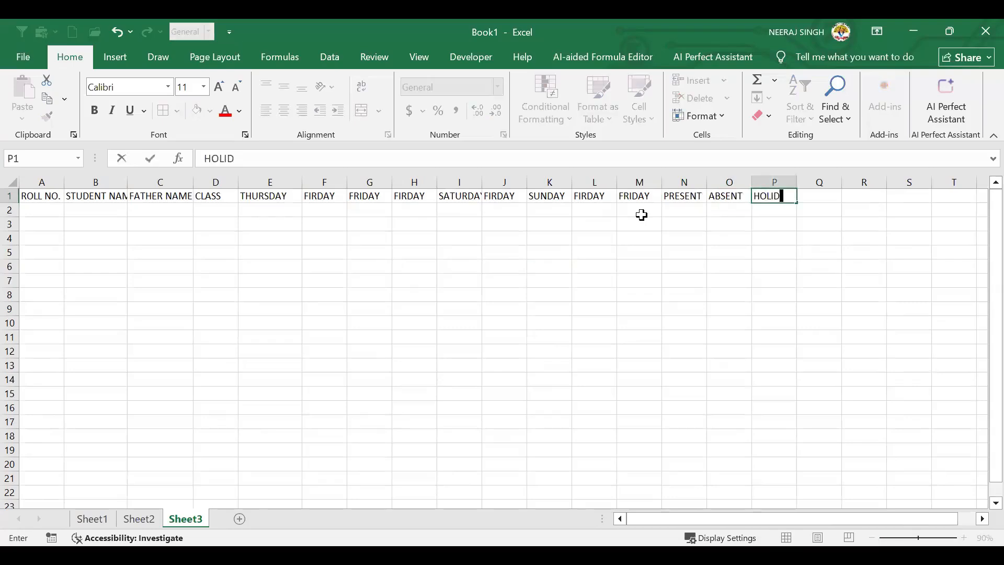
pyautogui.write('AY')
pyautogui.press('Return')
# Add the heading PERCETAGE IN% in Q1
pyautogui.press('Up')
pyautogui.press('Right')
pyautogui.press('Right')
pyautogui.press('Right')
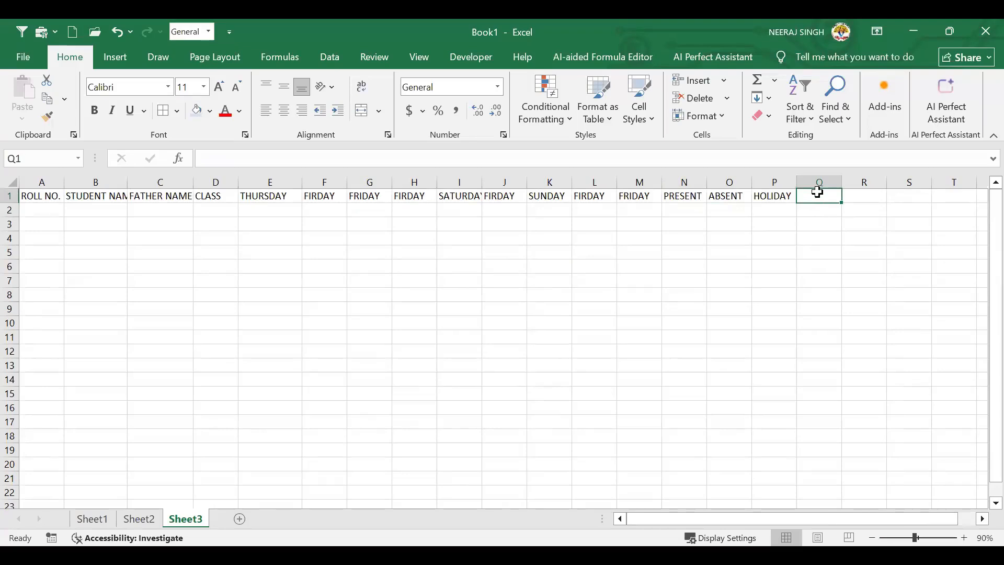
pyautogui.write('PER')
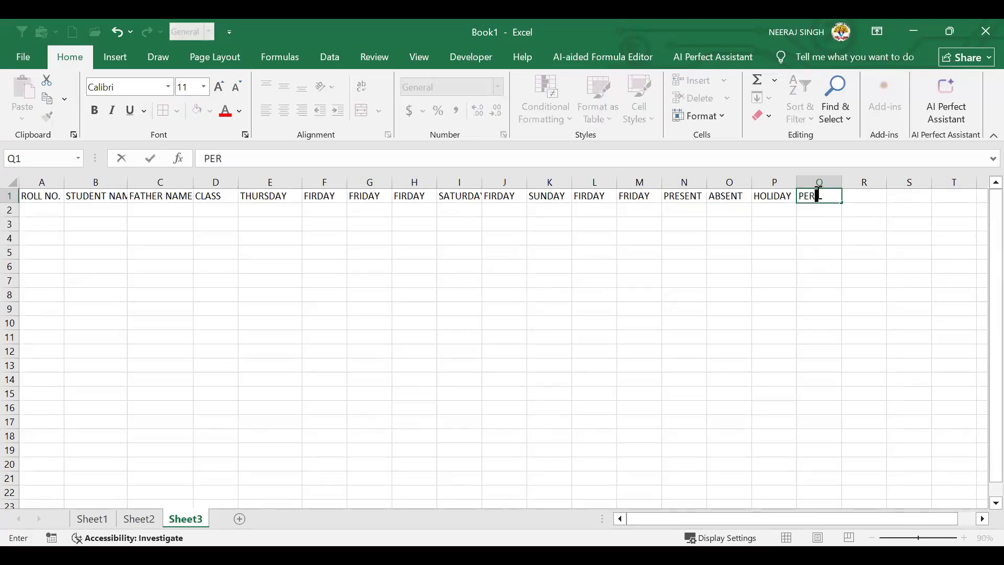
pyautogui.write('CETAGE IN%')
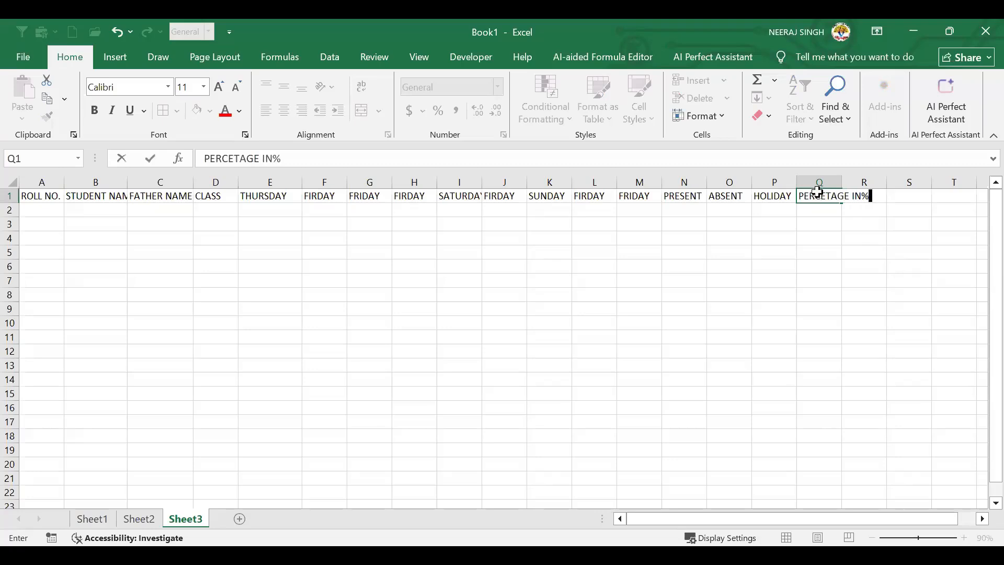
pyautogui.press('Return')
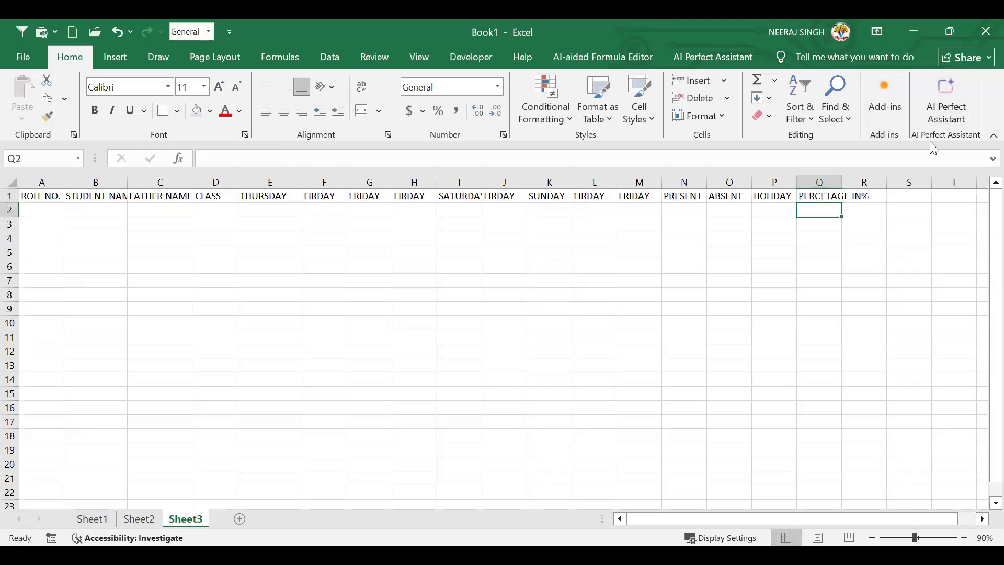
# Enter 1001 and 1002 in A2:A3 and fill the series down to 1010 in A11
pyautogui.press('Home')
pyautogui.write('1001')
pyautogui.press('Return')
pyautogui.write('1002')
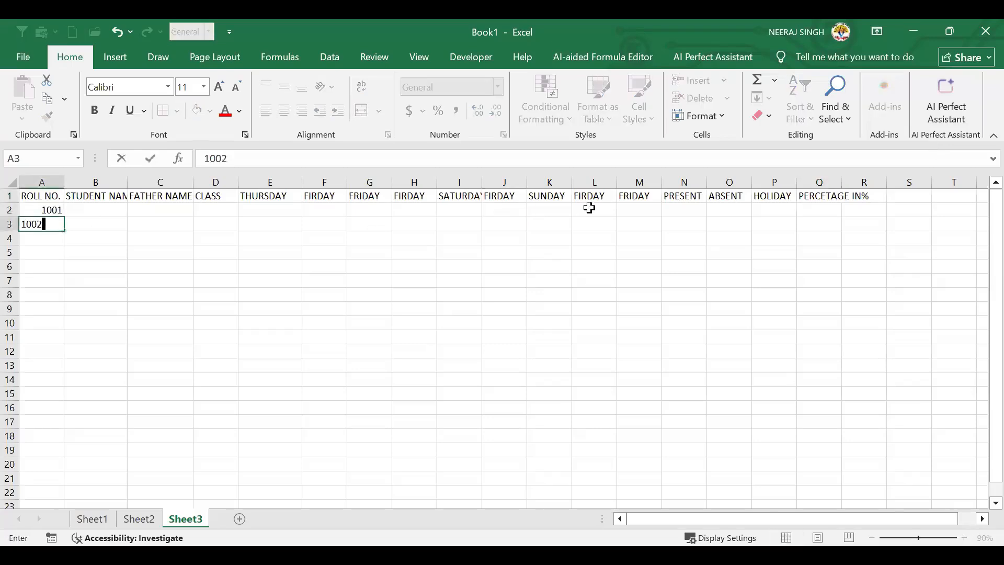
pyautogui.press('Return')
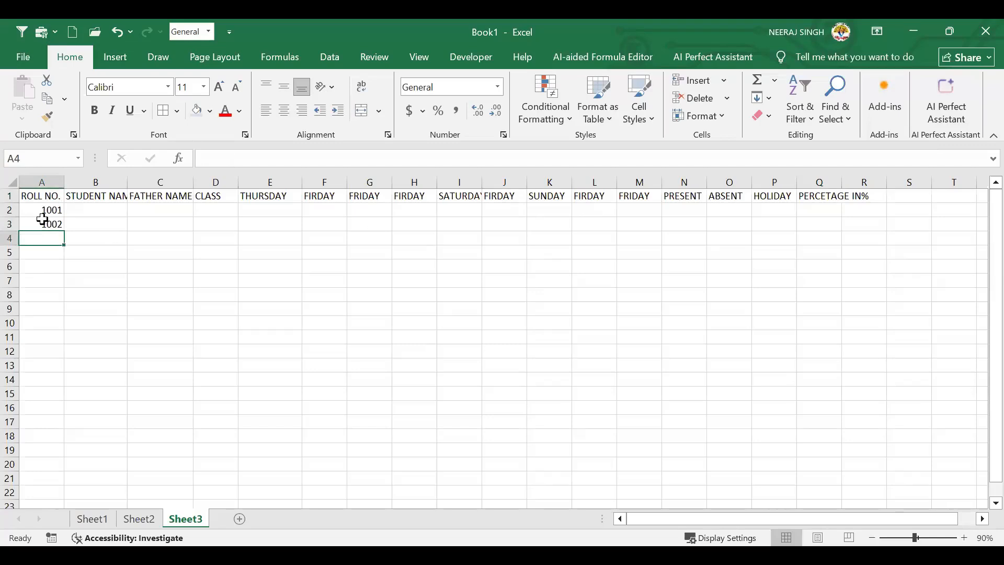
pyautogui.moveTo(49, 210); pyautogui.dragTo(51, 225)
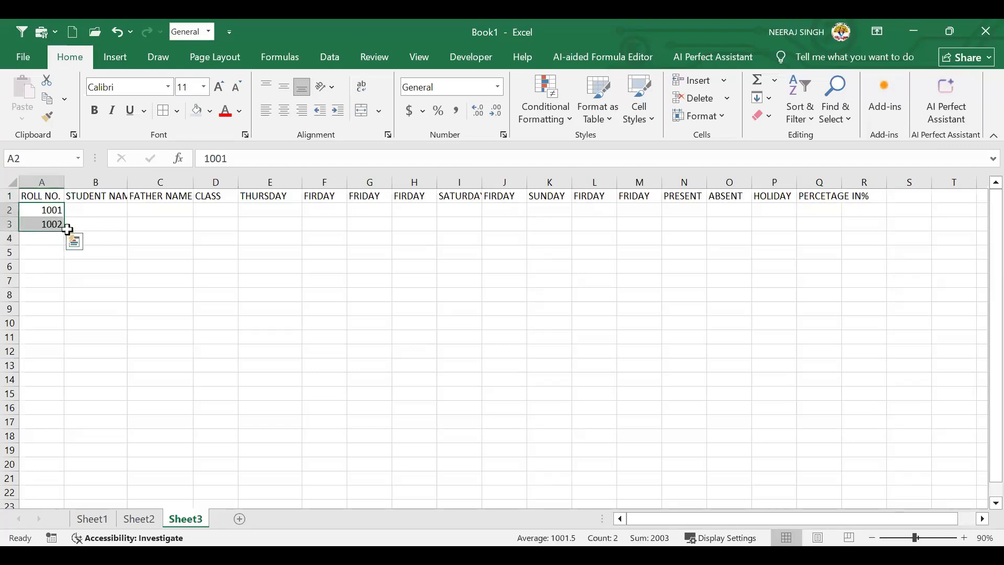
pyautogui.click(67, 226)
pyautogui.moveTo(46, 215); pyautogui.dragTo(33, 343)
pyautogui.moveTo(34, 343); pyautogui.dragTo(34, 343)
pyautogui.moveTo(108, 214); pyautogui.dragTo(112, 226)
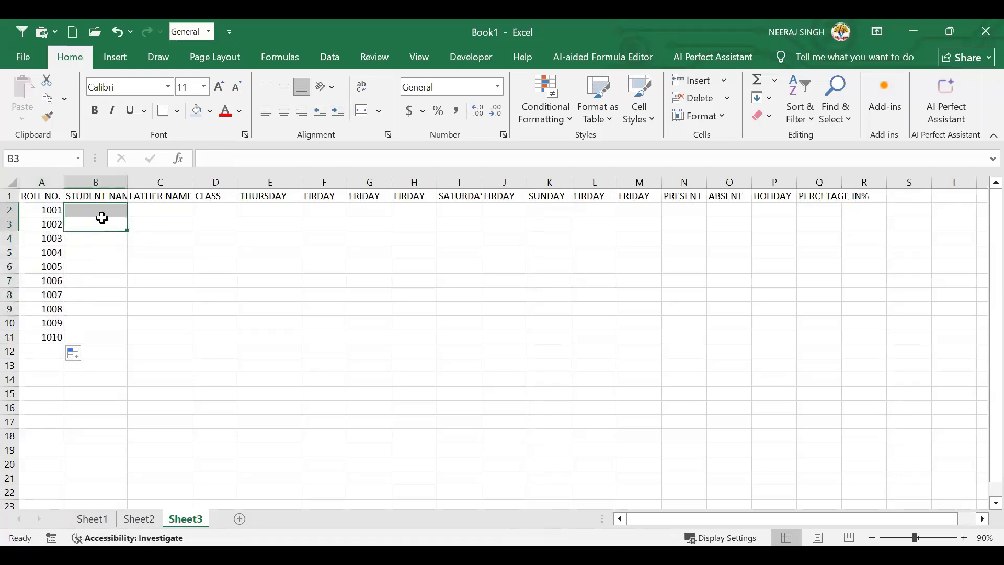
pyautogui.moveTo(104, 211); pyautogui.dragTo(105, 219)
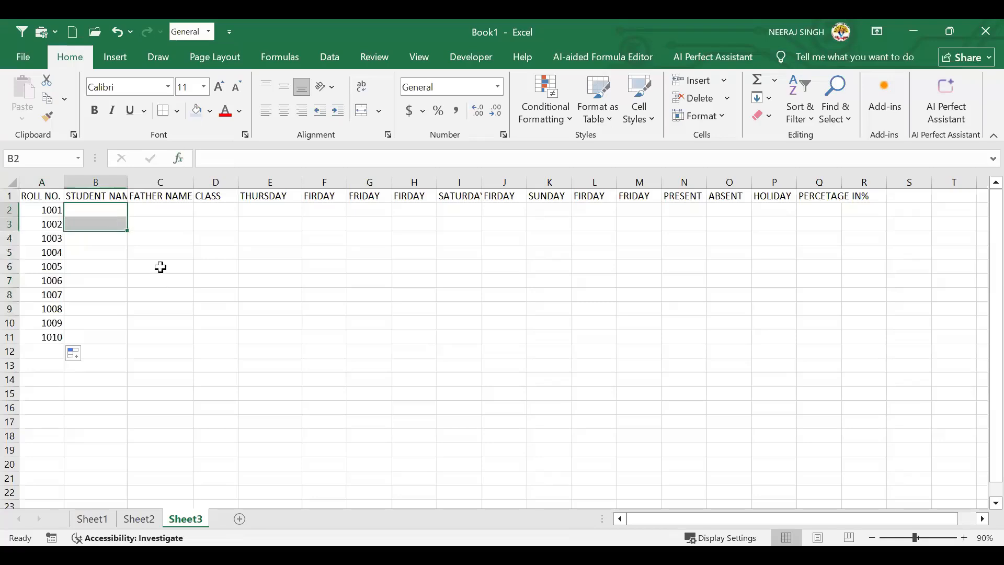
# Enter the first five student names in B2:B6
pyautogui.click(160, 267)
pyautogui.click(94, 210)
pyautogui.write('ROHAN')
pyautogui.press('Return')
pyautogui.write('SOHAN')
pyautogui.press('Return')
pyautogui.write('ARUN')
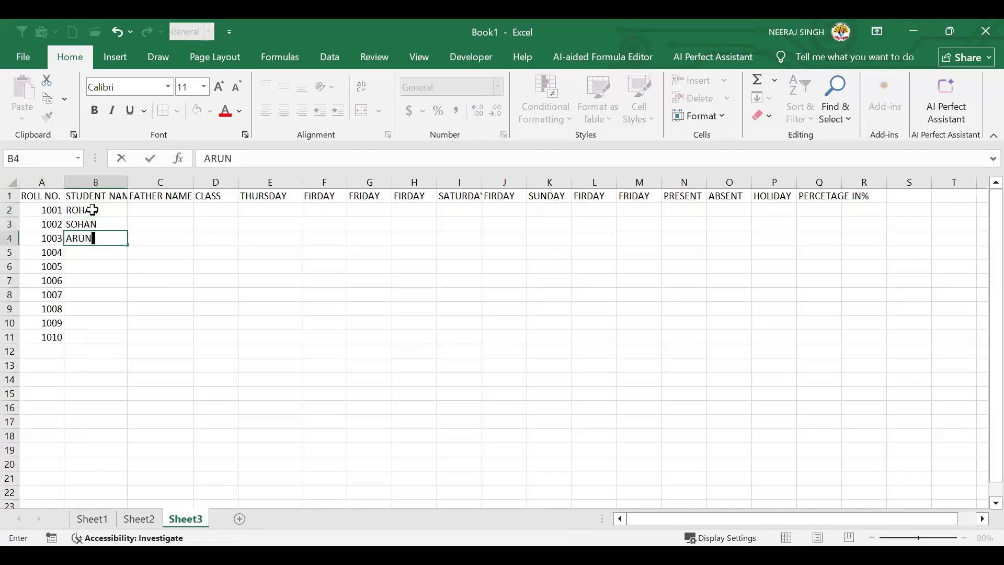
pyautogui.press('Return')
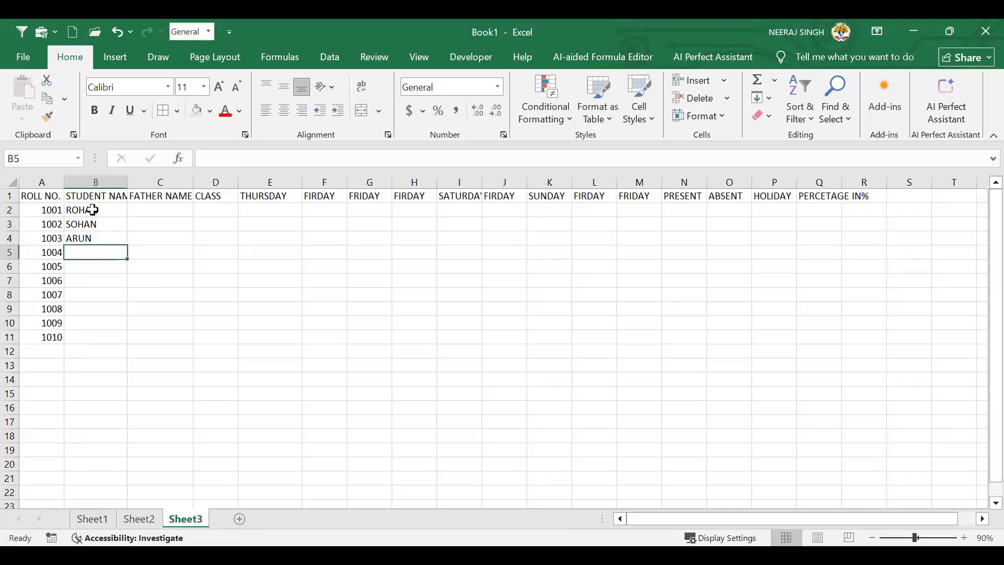
pyautogui.write('KARAN')
pyautogui.press('Return')
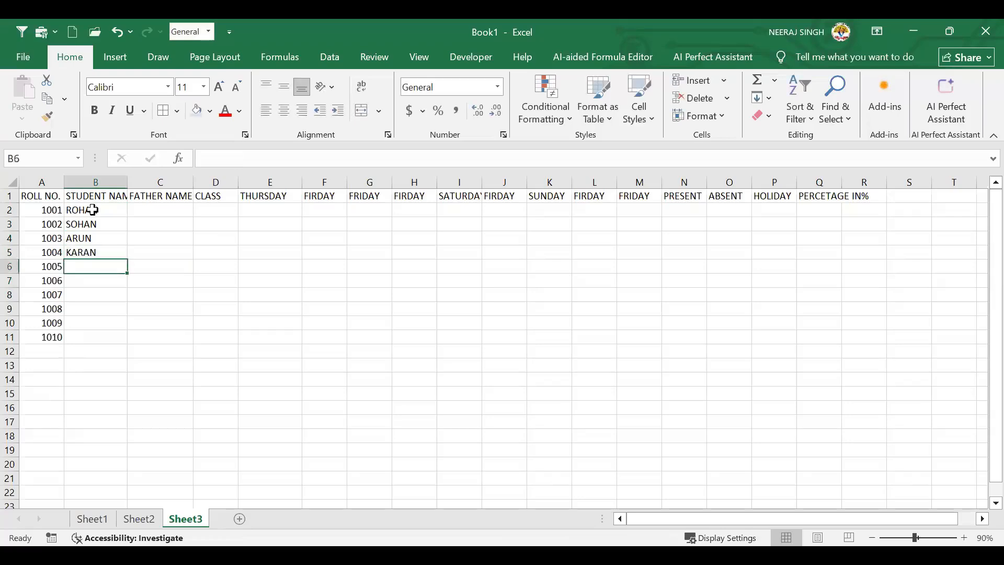
pyautogui.write('MOHAN')
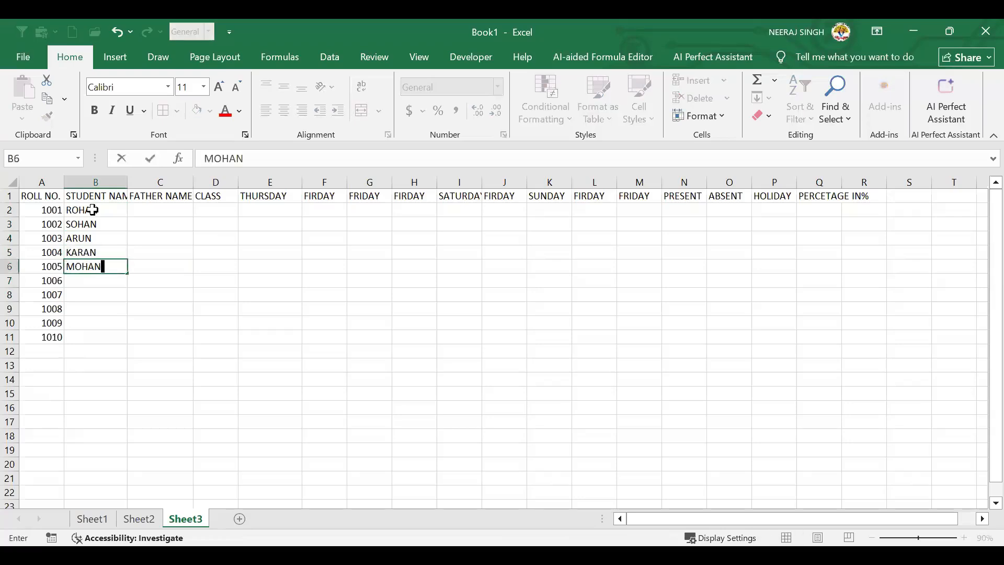
pyautogui.press('Return')
# Enter the remaining five student names in B7:B11
pyautogui.write('RAJU')
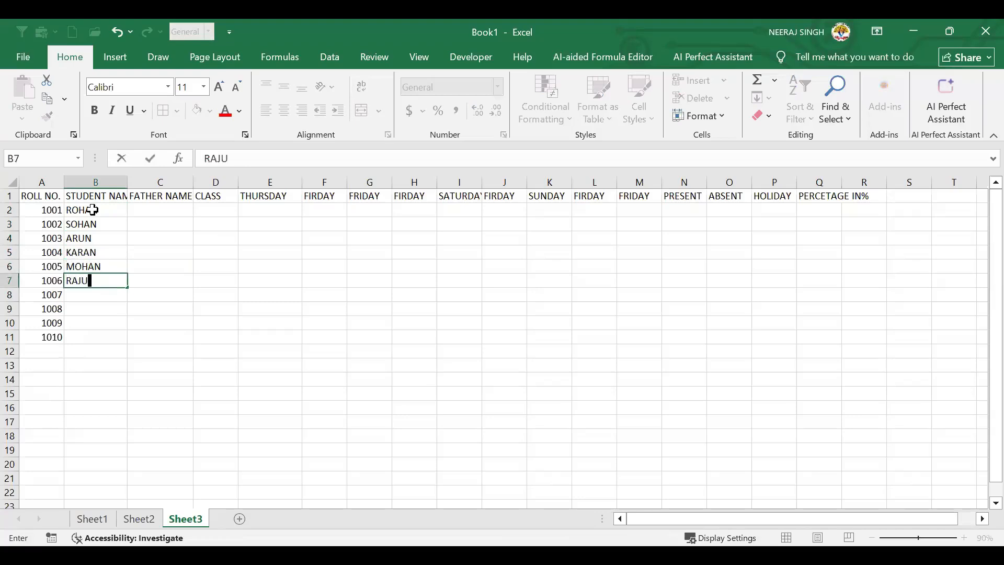
pyautogui.press('Return')
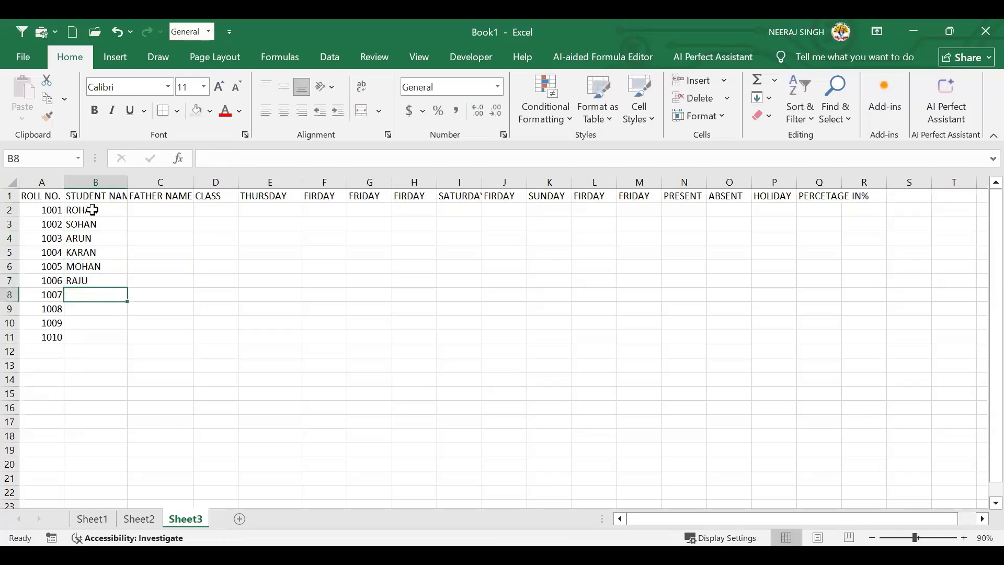
pyautogui.write('VINOD')
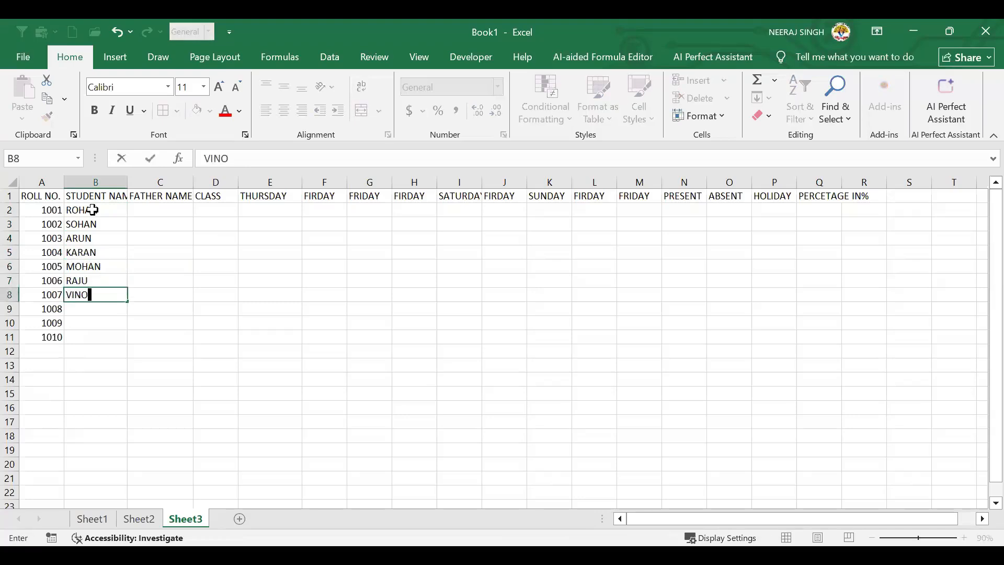
pyautogui.press('Return')
pyautogui.write('KUM')
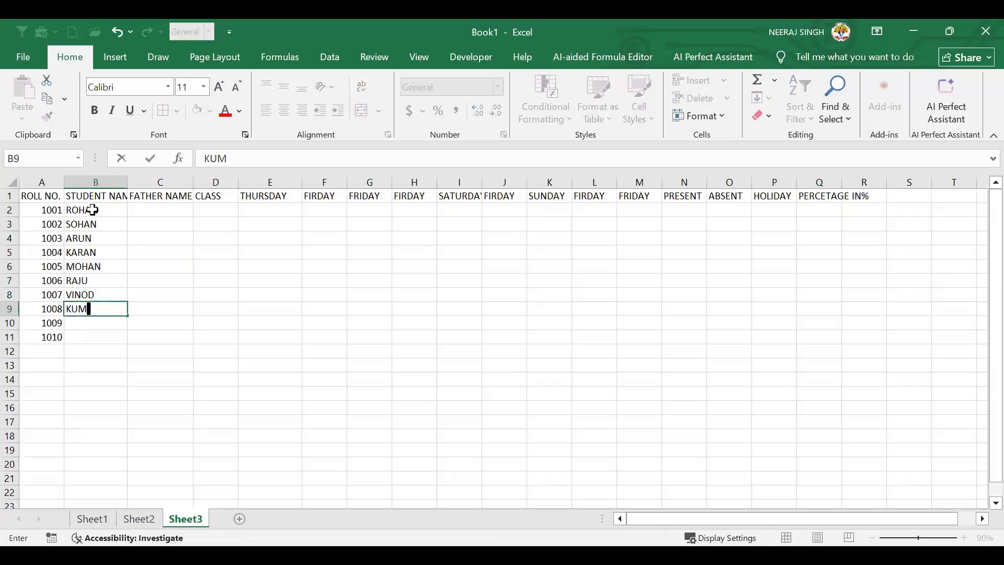
pyautogui.press('BackSpace')
pyautogui.write('NAL')
pyautogui.press('Return')
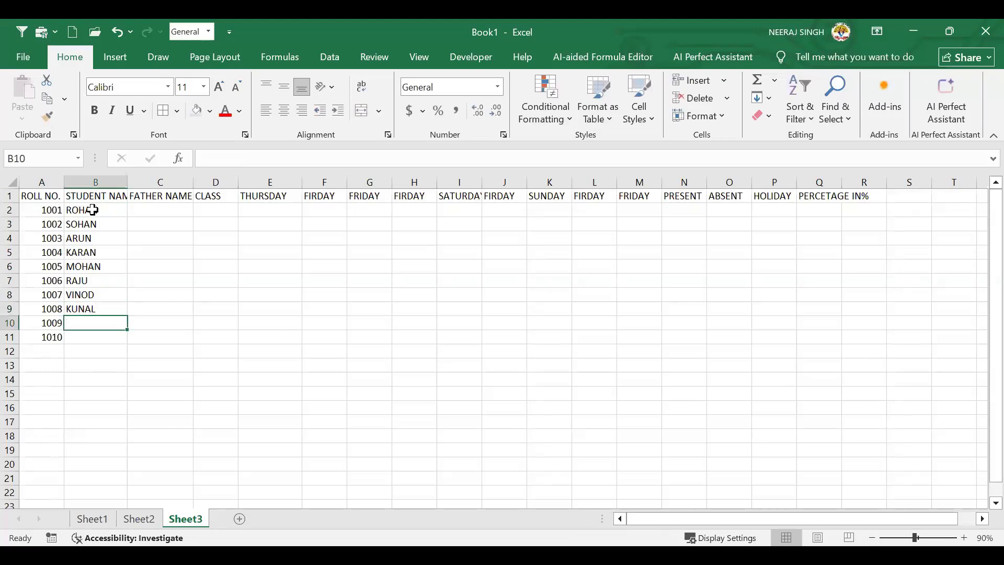
pyautogui.write('AH')
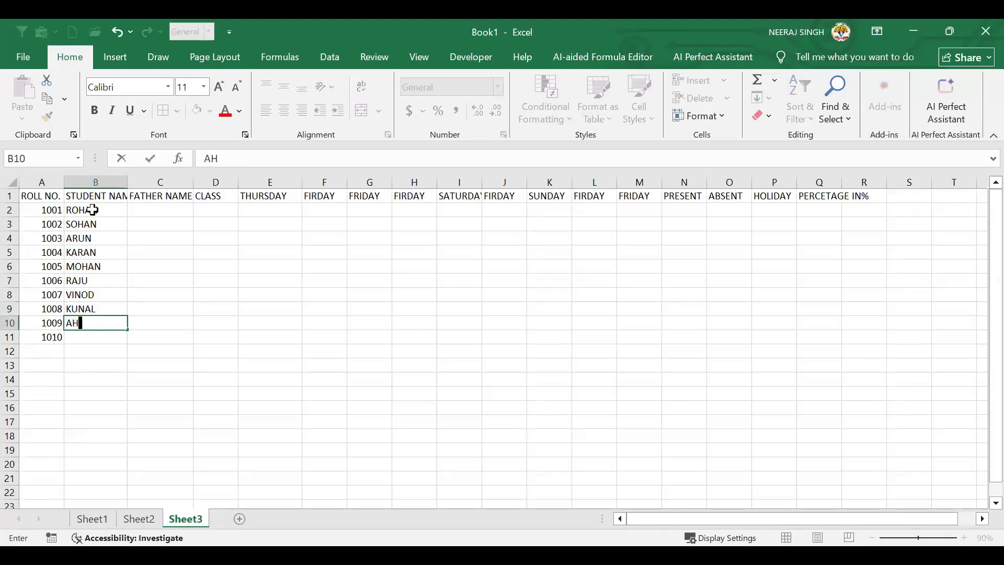
pyautogui.press('BackSpace')
pyautogui.write('BHISHEK')
pyautogui.press('Return')
pyautogui.write('NEETU')
pyautogui.press('Tab')
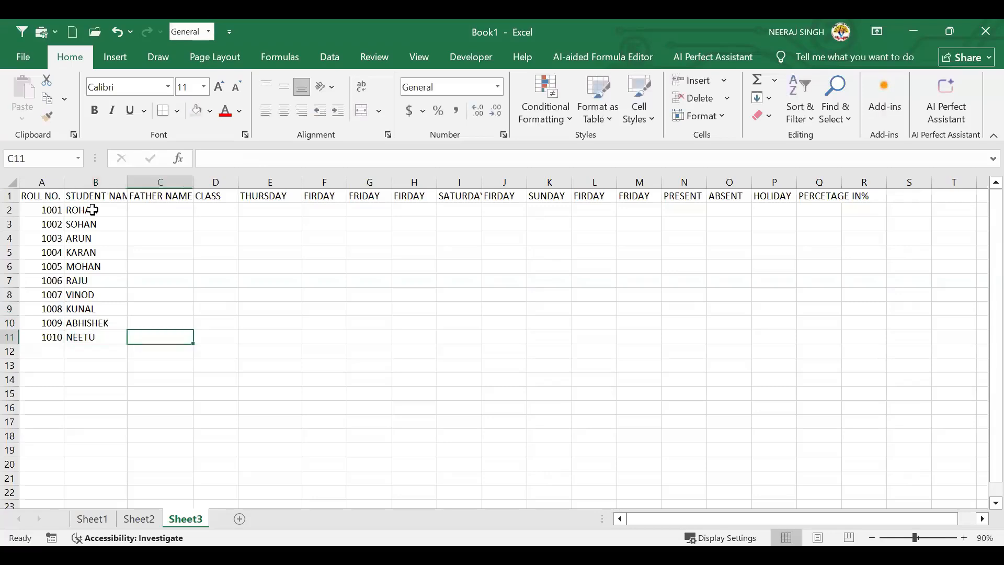
# Enter father names for the first four students in C2:C5
pyautogui.click(175, 214)
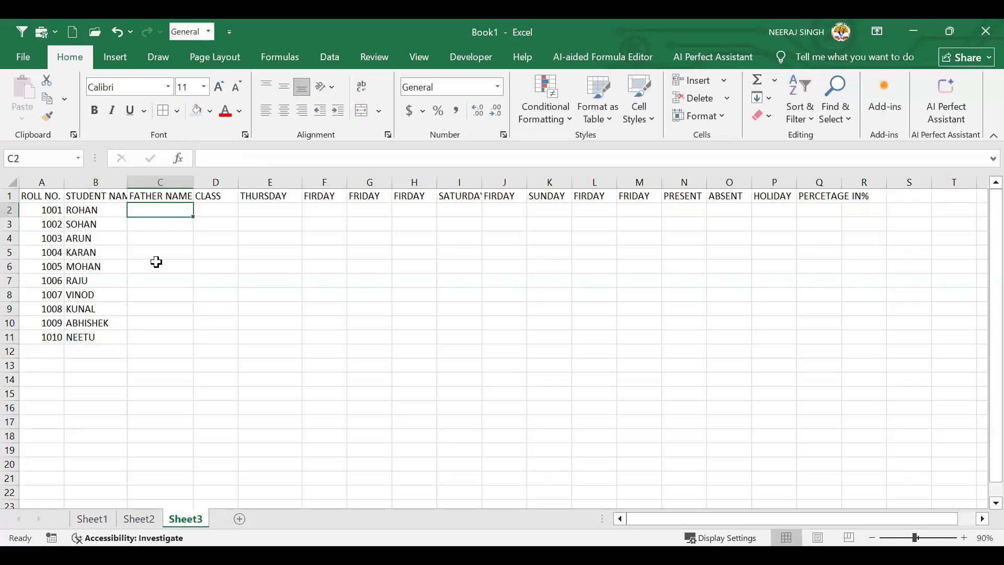
pyautogui.write('R')
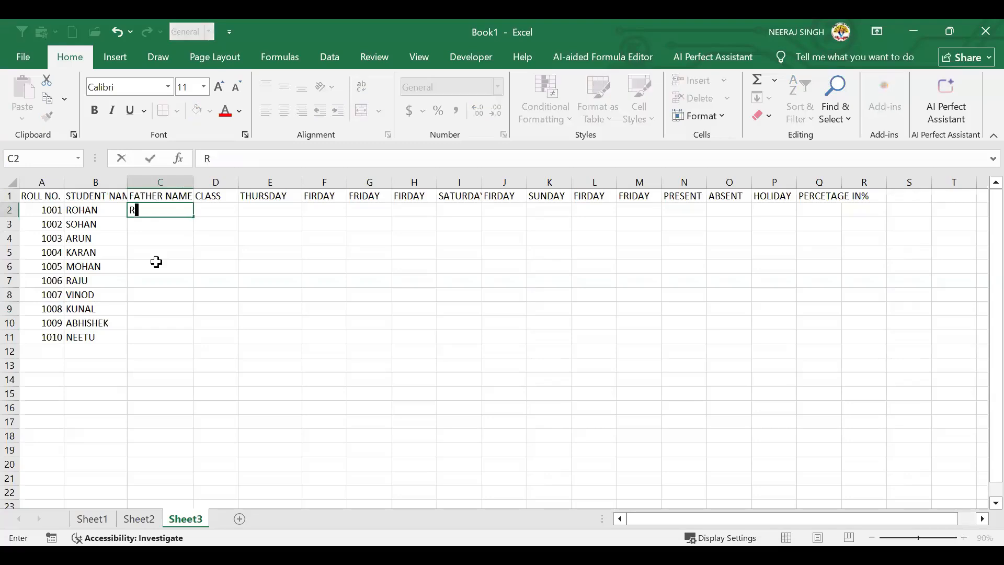
pyautogui.write('AJU')
pyautogui.press('Return')
pyautogui.write('MOHAN')
pyautogui.press('Return')
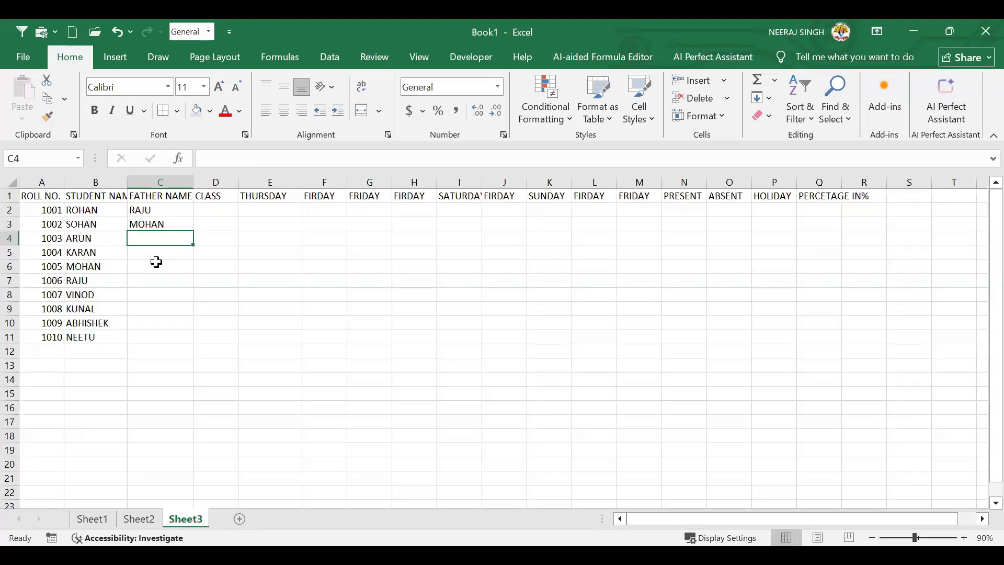
pyautogui.write('BABLU')
pyautogui.press('Return')
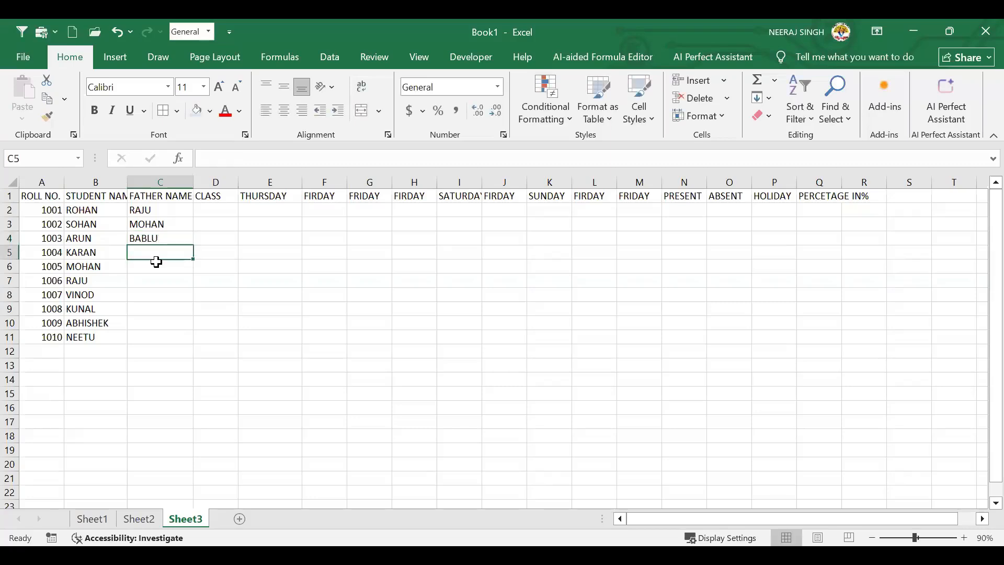
pyautogui.write('ARPIT')
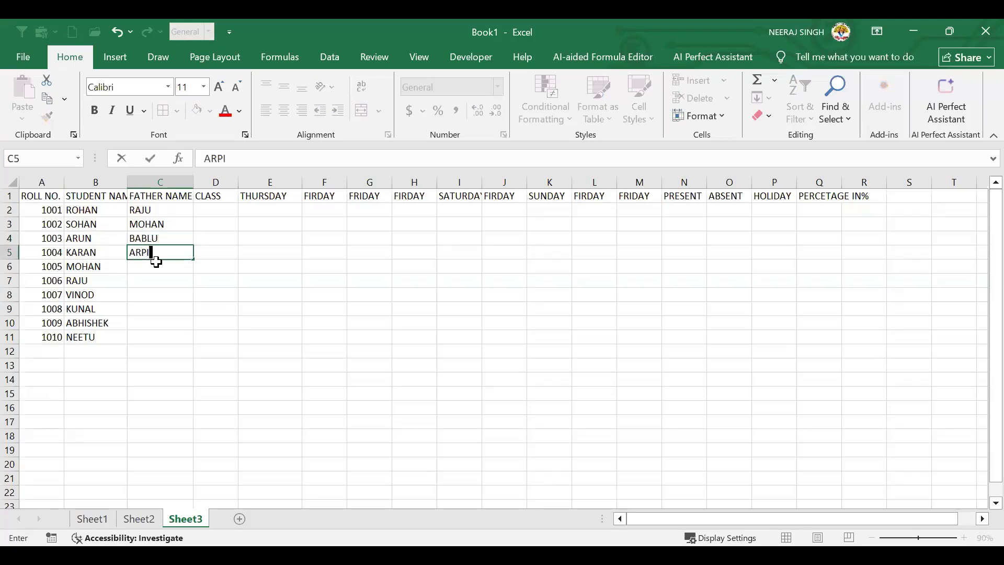
pyautogui.press('Return')
# Enter father names for the next four students in C6:C9
pyautogui.write('ARUN')
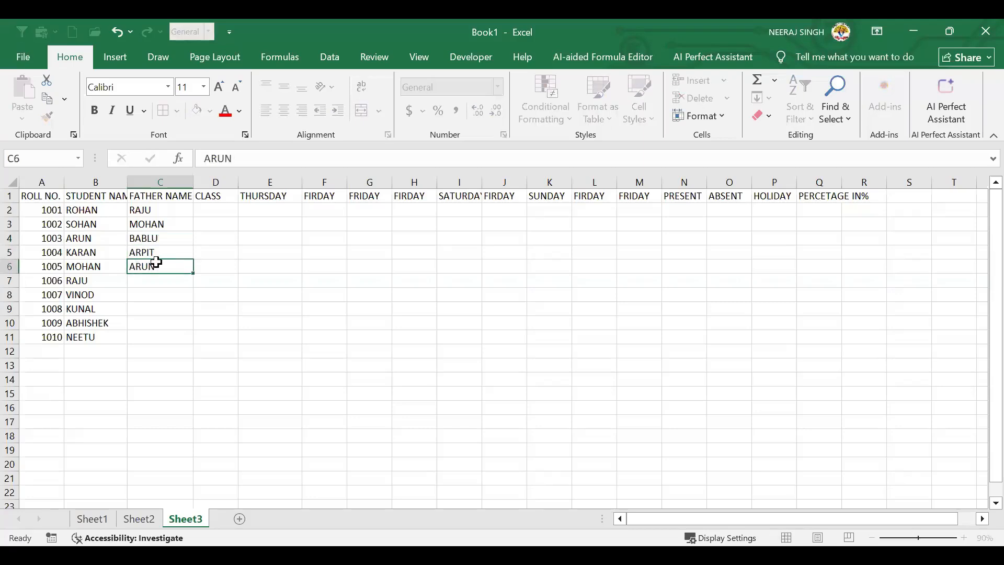
pyautogui.press('Return')
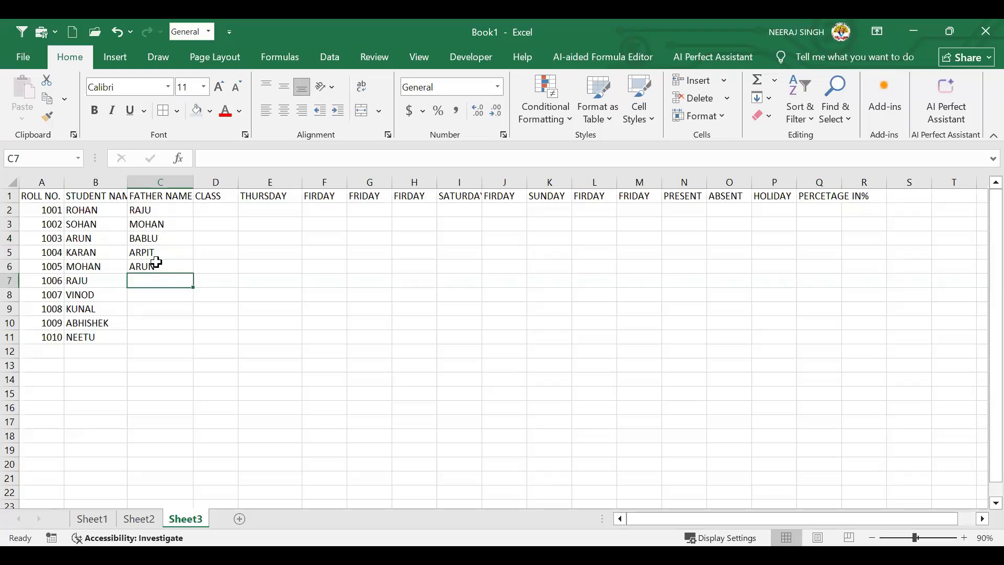
pyautogui.write('RAVI')
pyautogui.press('Return')
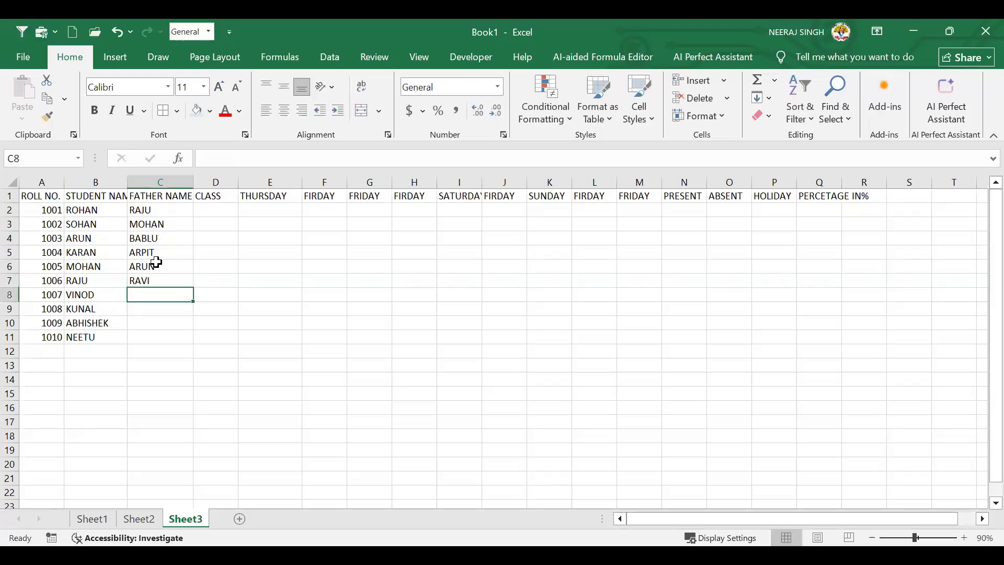
pyautogui.write('AYUSH')
pyautogui.press('Return')
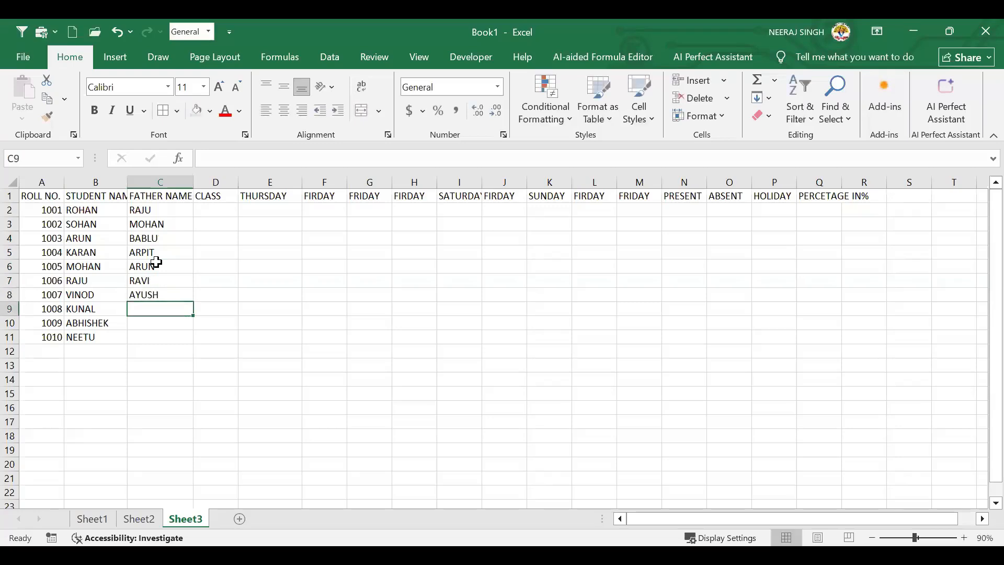
pyautogui.write('SHIVAM')
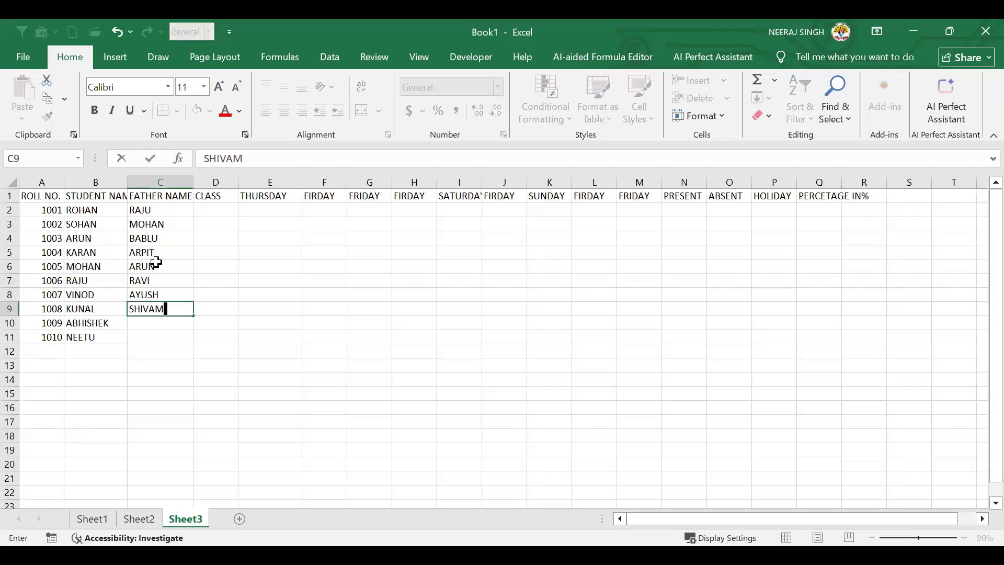
pyautogui.press('Return')
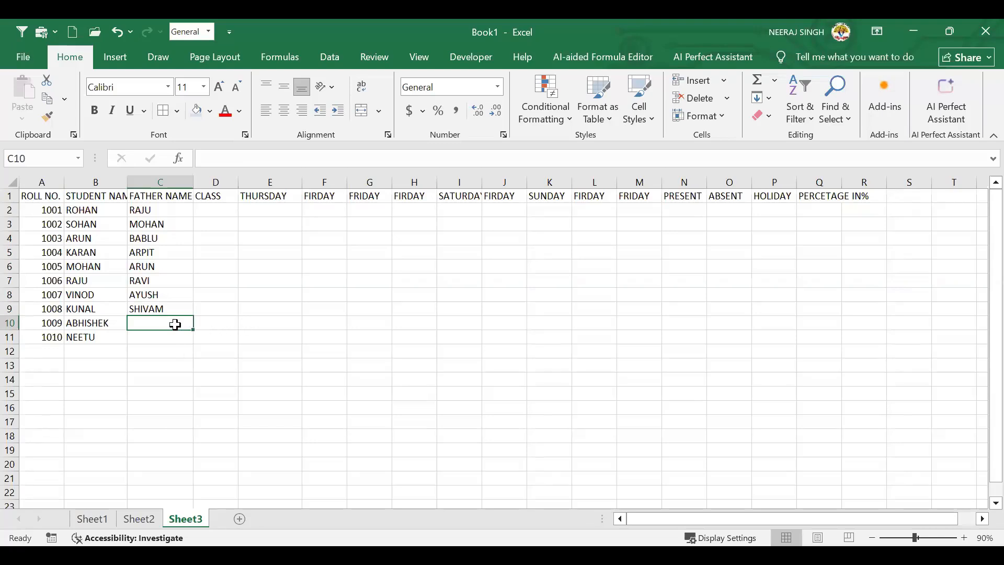
pyautogui.click(165, 307)
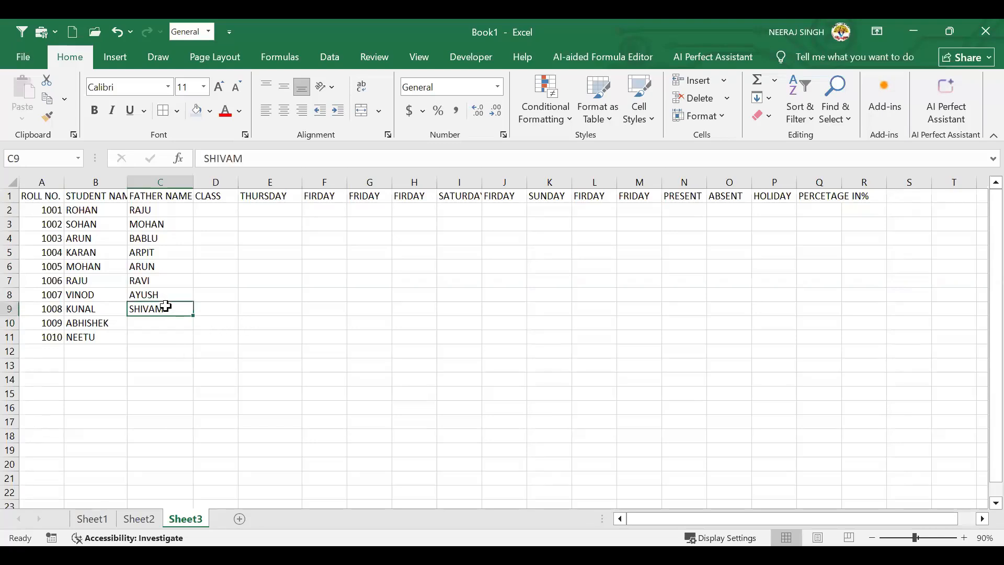
pyautogui.hotkey('ctrl', 'c')
pyautogui.click(159, 324)
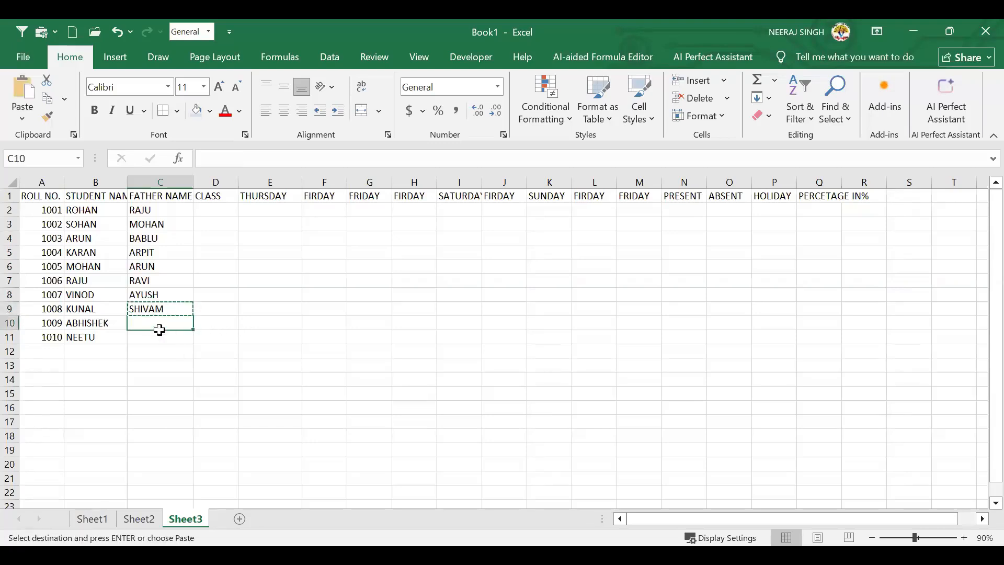
pyautogui.hotkey('ctrl', 'v')
pyautogui.click(164, 308)
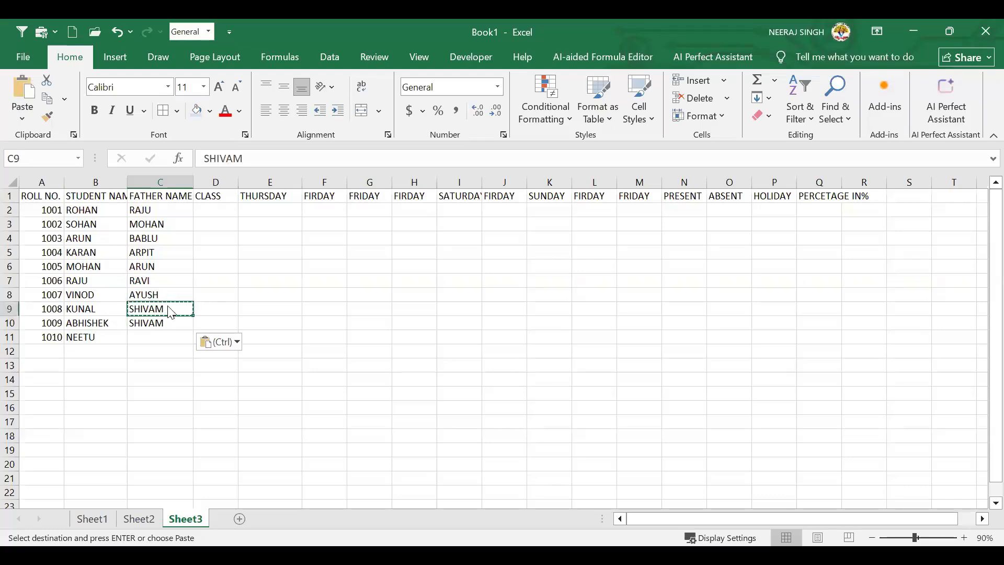
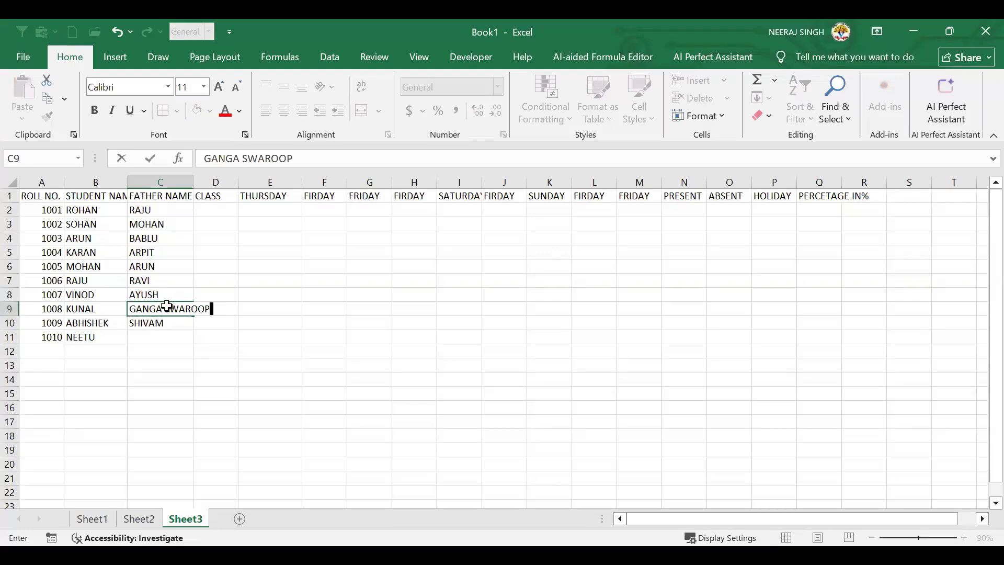
pyautogui.press('Return')
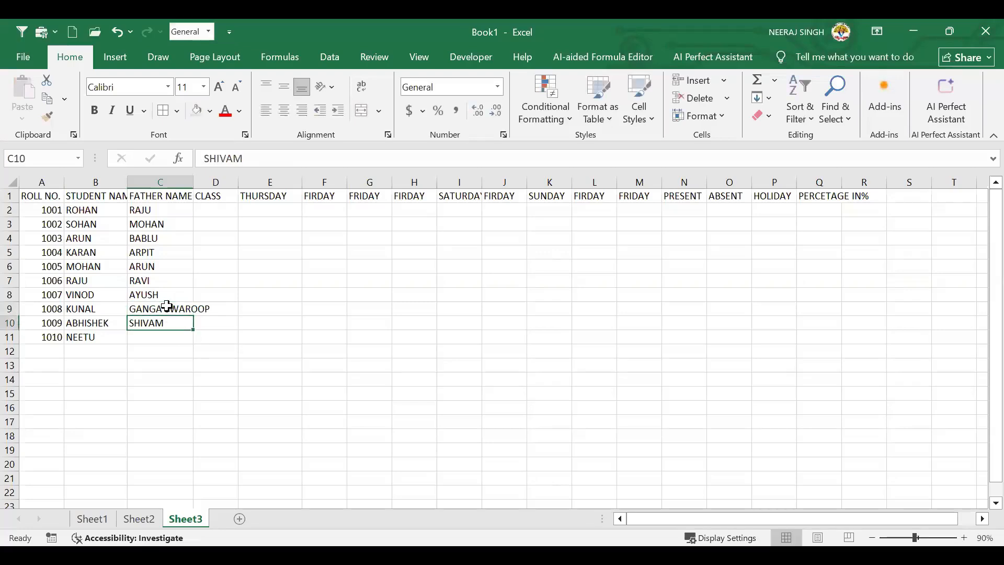
pyautogui.moveTo(193, 188); pyautogui.dragTo(206, 187)
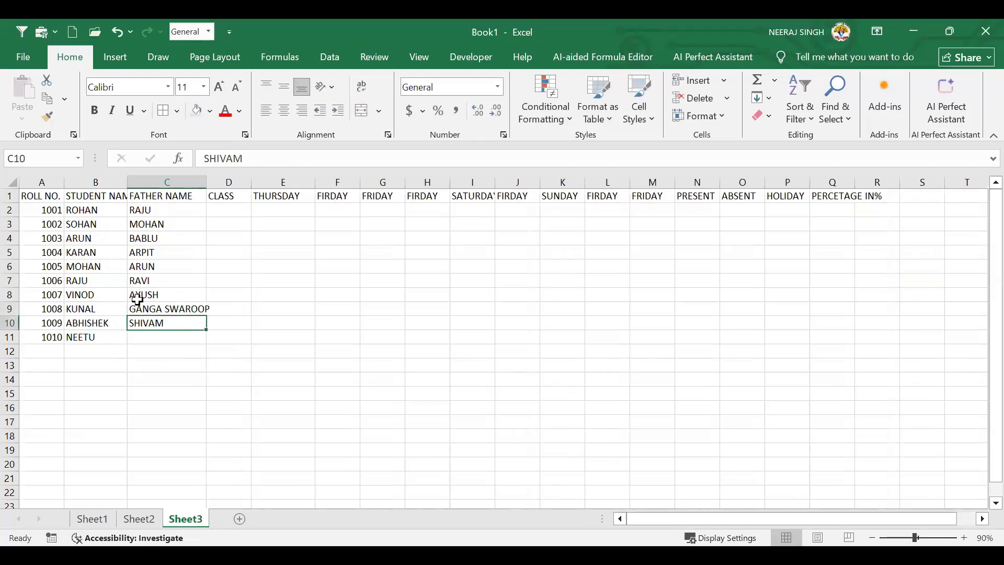
pyautogui.click(148, 312)
pyautogui.hotkey('ctrl', 'c')
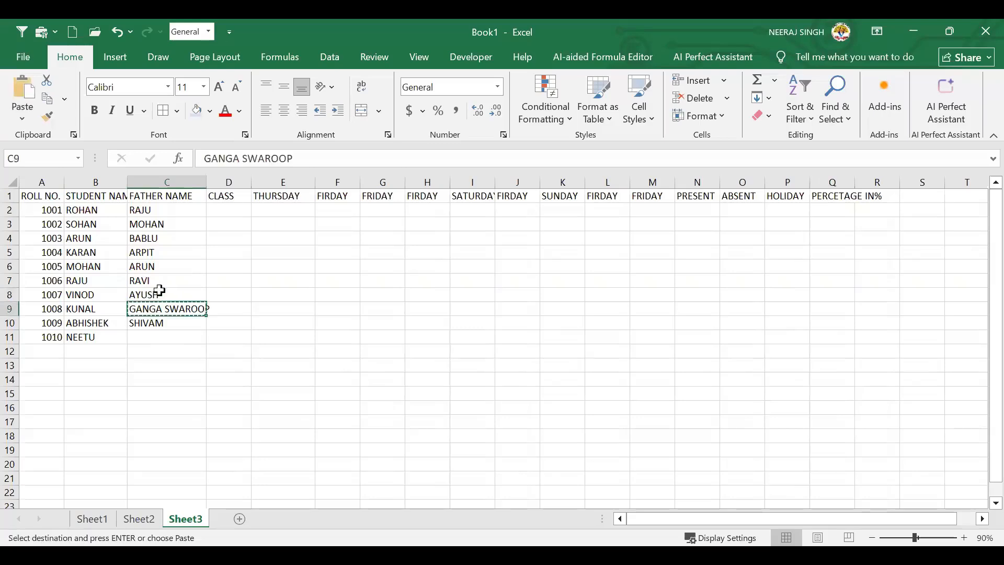
pyautogui.click(157, 293)
pyautogui.hotkey('ctrl', 'v')
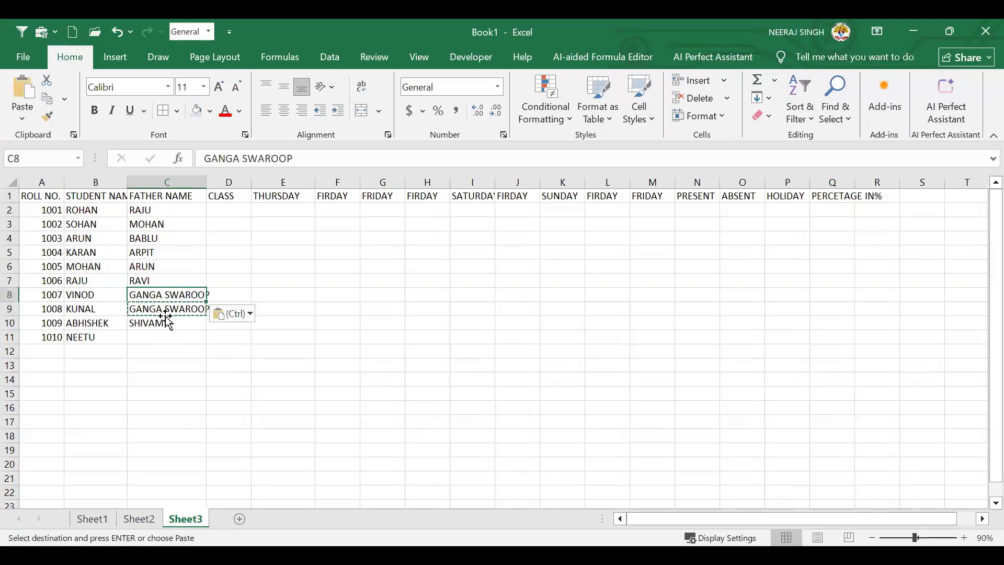
# Clear the wrong entries, then enter AYUSH for KUNAL and RAVI for ABHISHEK
pyautogui.click(166, 321)
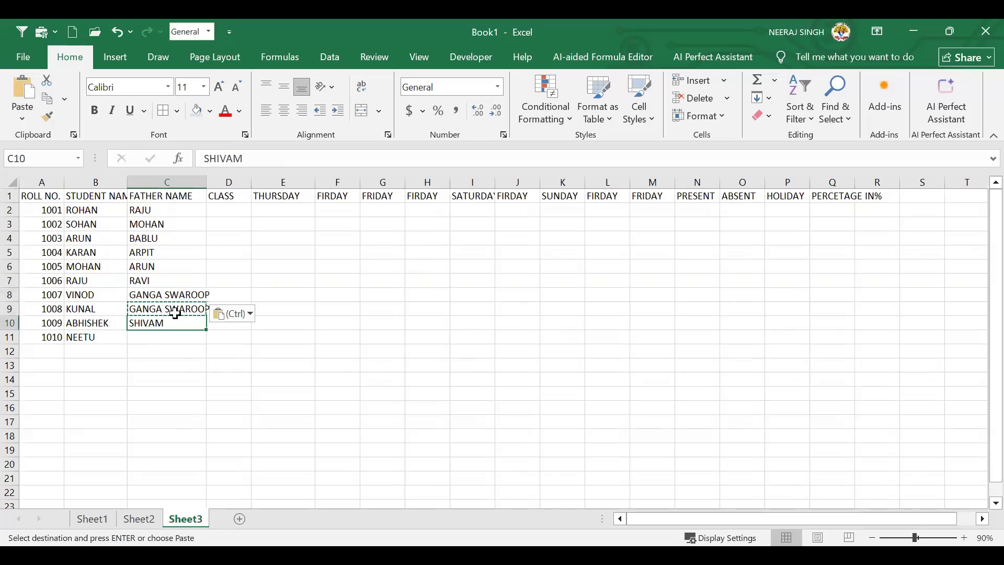
pyautogui.press('Delete')
pyautogui.click(175, 313)
pyautogui.press('Delete')
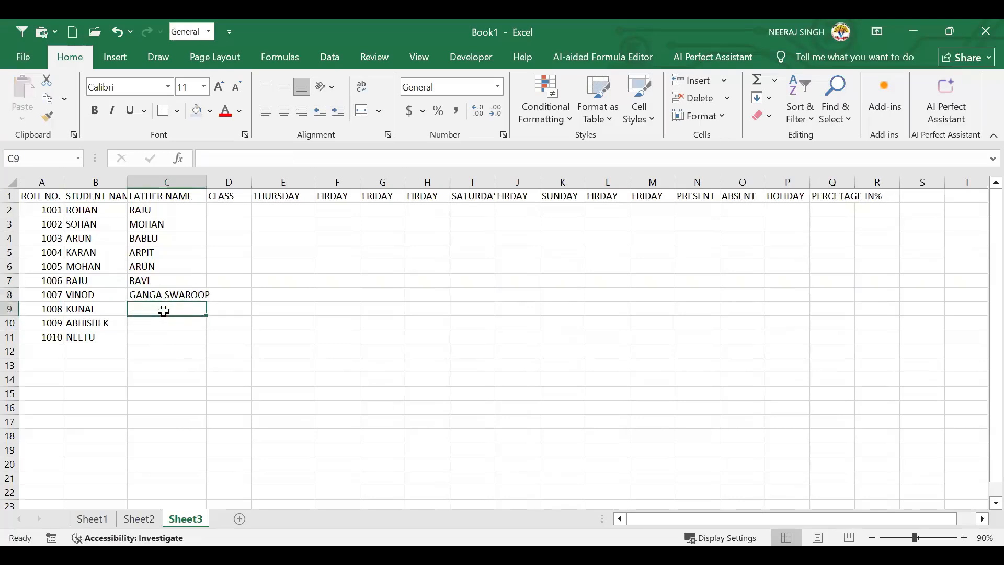
pyautogui.write('AYUSH')
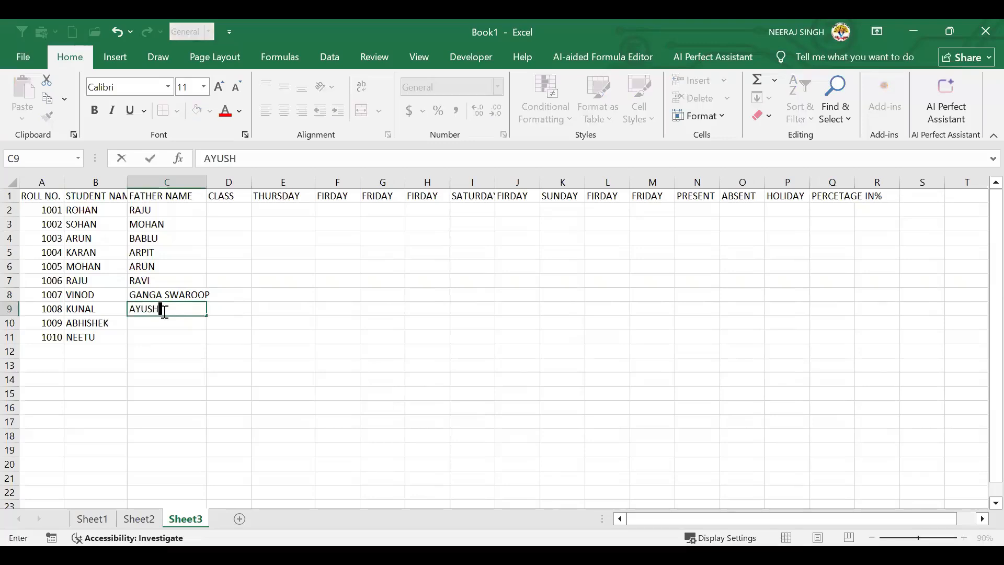
pyautogui.press('Return')
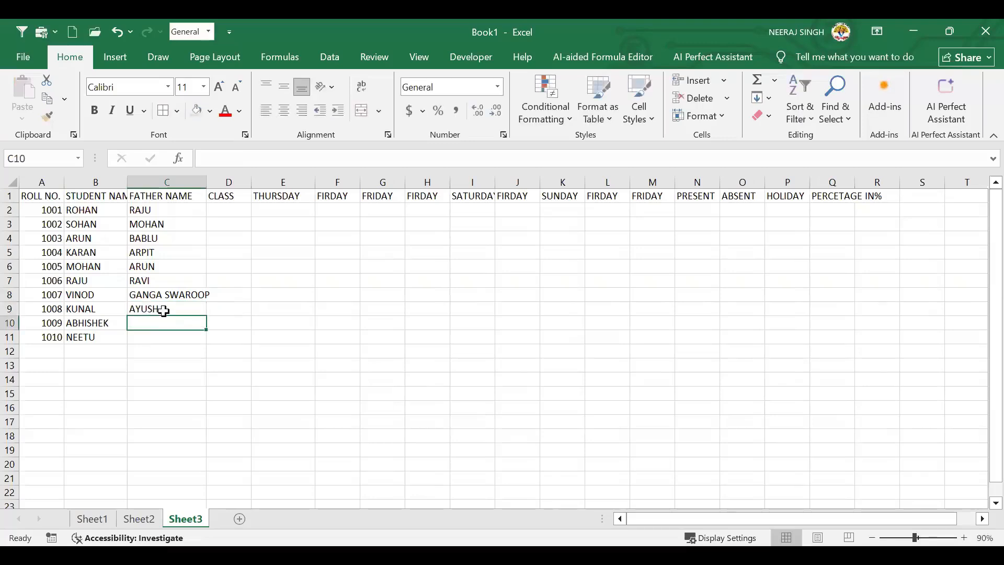
pyautogui.write('RAVI')
pyautogui.press('Return')
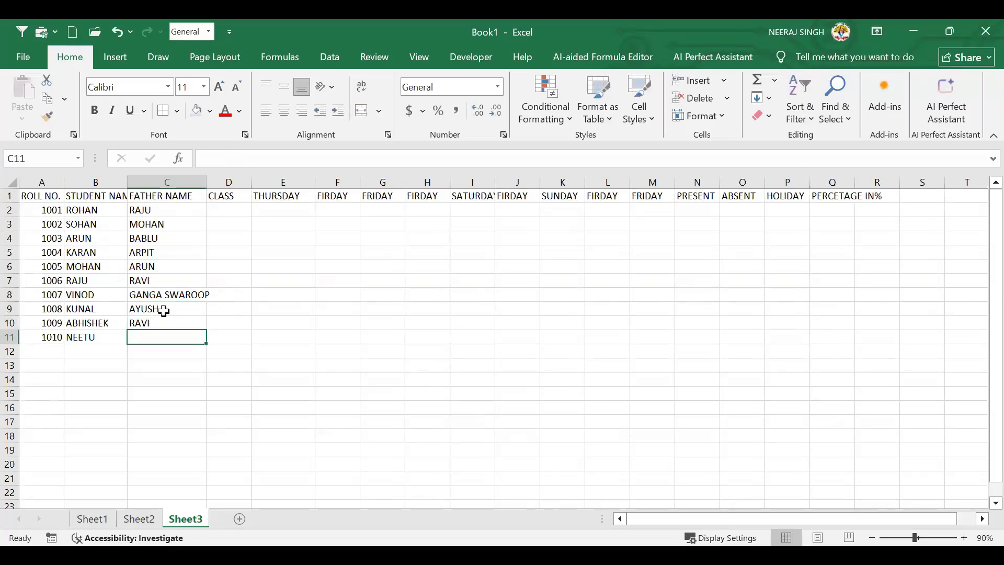
# Enter MOHAN as NEETU's father name and class 12 for ROHAN, SOHAN and ARUN
pyautogui.write('MOHAN')
pyautogui.press('Return')
pyautogui.click(228, 212)
pyautogui.write('12')
pyautogui.press('Return')
pyautogui.write('12')
pyautogui.press('Return')
pyautogui.write('1')
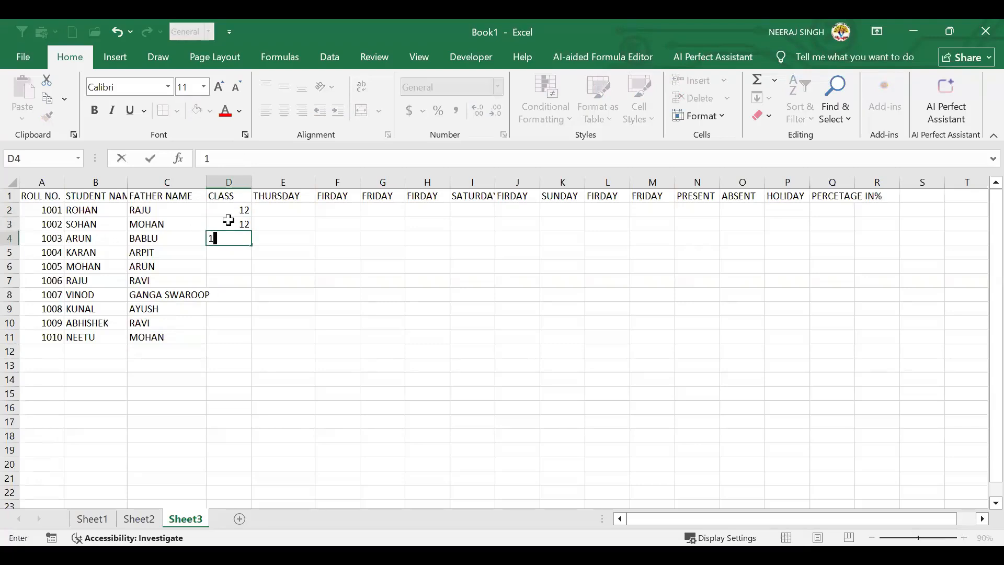
pyautogui.write('2')
pyautogui.press('Return')
# Fill class 12 down the CLASS column through NEETU's row, D11
pyautogui.moveTo(242, 209); pyautogui.dragTo(250, 241)
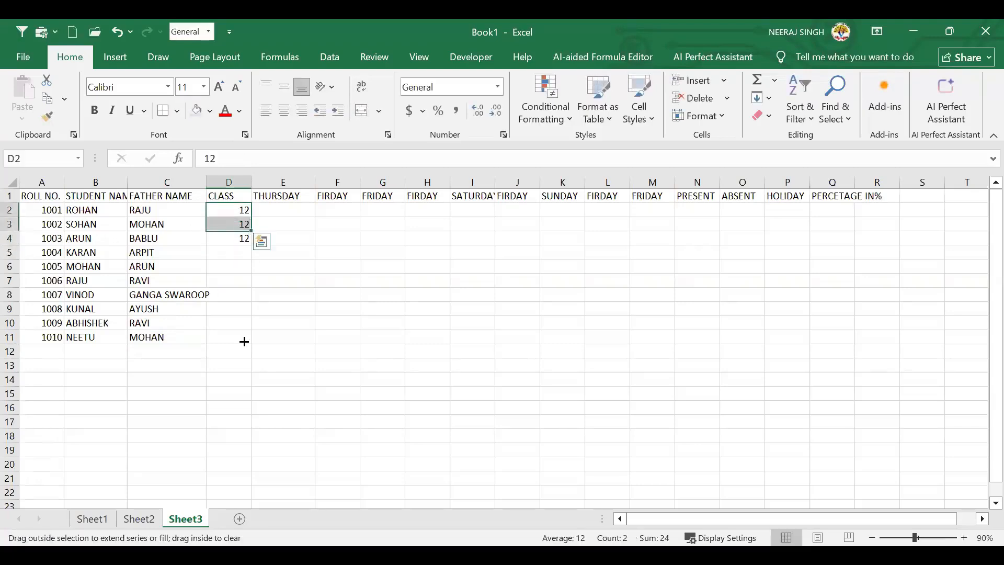
pyautogui.moveTo(244, 340); pyautogui.dragTo(244, 341)
pyautogui.click(292, 212)
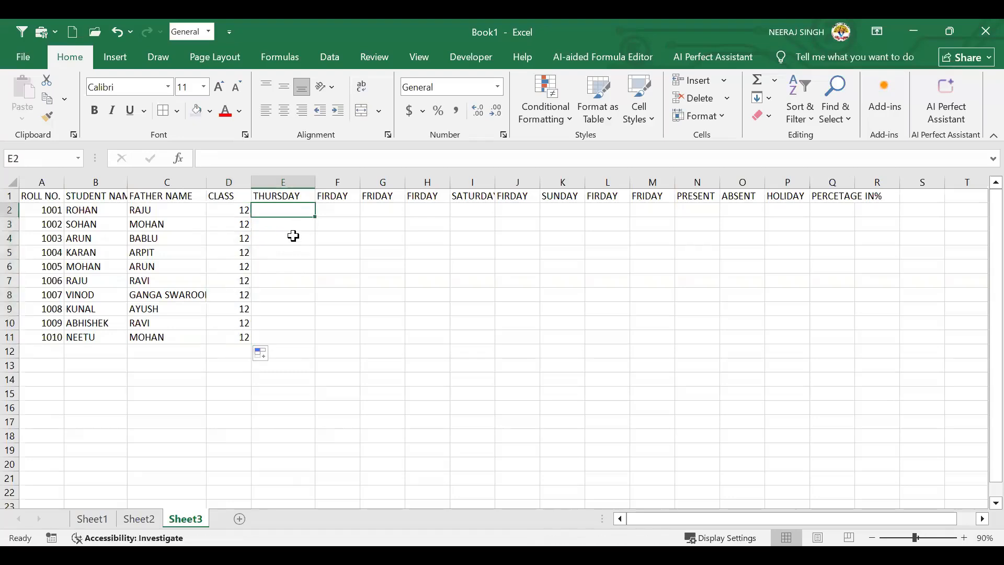
pyautogui.click(335, 378)
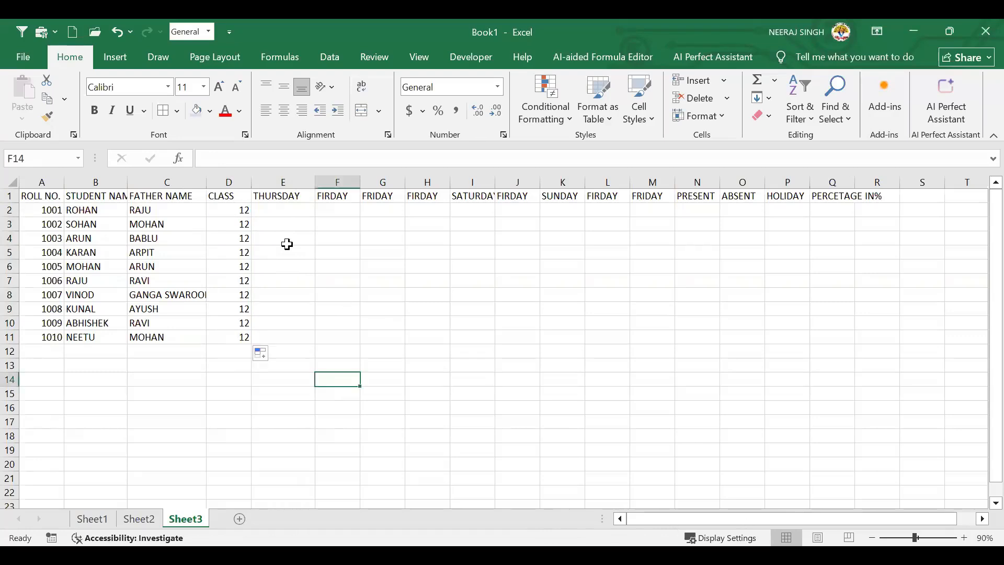
# Enter P or A THURSDAY attendance marks for all ten students, correcting MOHAN's doubled entry
pyautogui.click(282, 211)
pyautogui.write('P')
pyautogui.press('Return')
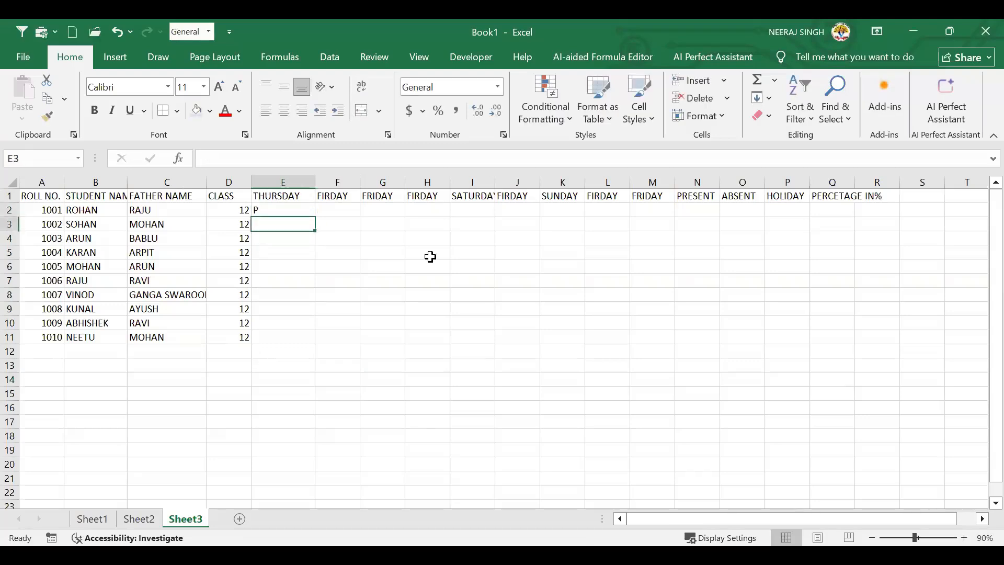
pyautogui.write('A')
pyautogui.press('Return')
pyautogui.write('P')
pyautogui.press('Return')
pyautogui.write('A')
pyautogui.press('Return')
pyautogui.write('PP')
pyautogui.press('Return')
pyautogui.press('Up')
pyautogui.write('P')
pyautogui.press('Return')
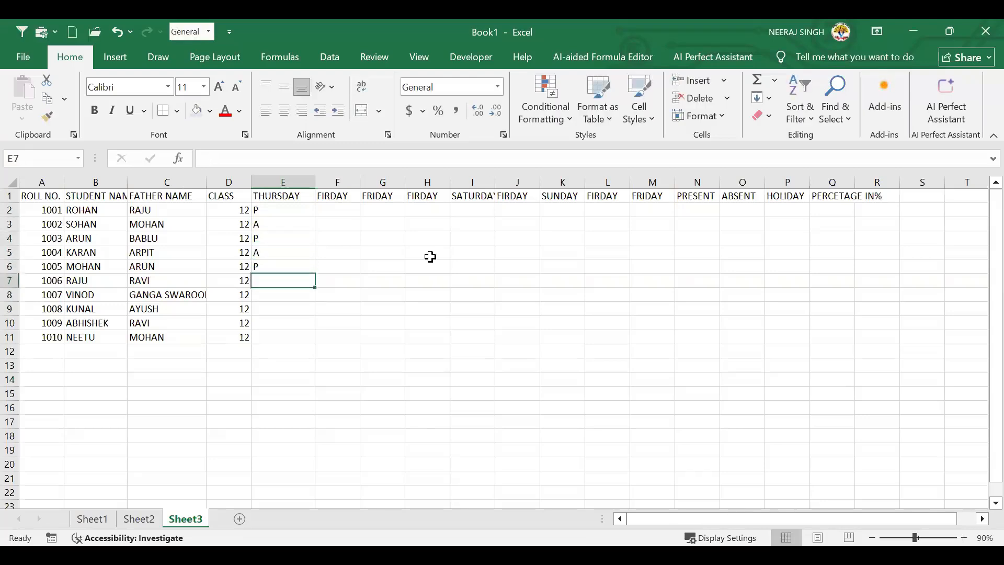
pyautogui.write('P')
pyautogui.press('Return')
pyautogui.write('A')
pyautogui.press('Return')
pyautogui.write('P')
pyautogui.press('Return')
pyautogui.write('A')
pyautogui.press('Return')
pyautogui.write('P')
pyautogui.press('Return')
pyautogui.press('Up')
pyautogui.press('Up')
pyautogui.press('Up')
pyautogui.press('Up')
pyautogui.press('Up')
pyautogui.press('Up')
pyautogui.press('Up')
pyautogui.press('Up')
pyautogui.press('Up')
pyautogui.press('Up')
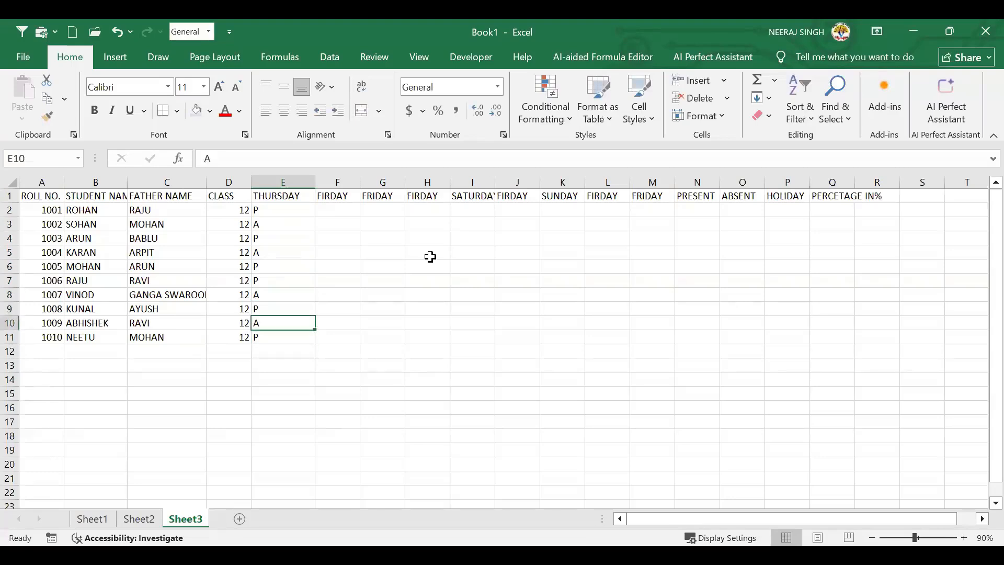
pyautogui.press('Right')
pyautogui.write('P')
# Enter P or A FIRDAY attendance marks for all ten students, removing a stray character
pyautogui.press('Return')
pyautogui.write('P')
pyautogui.press('Return')
pyautogui.write('A')
pyautogui.press('Return')
pyautogui.write('A')
pyautogui.press('Return')
pyautogui.write('[')
pyautogui.press('BackSpace')
pyautogui.write('P')
pyautogui.press('Return')
pyautogui.write('A')
pyautogui.press('Return')
pyautogui.write('P')
pyautogui.press('Return')
pyautogui.write('A')
pyautogui.press('Return')
pyautogui.write('P')
pyautogui.press('Return')
pyautogui.write('P')
pyautogui.press('Return')
pyautogui.press('Up')
pyautogui.press('Up')
pyautogui.press('Up')
pyautogui.press('Up')
pyautogui.press('Up')
pyautogui.press('Up')
pyautogui.press('Right')
pyautogui.press('Right')
pyautogui.press('Up')
pyautogui.press('Up')
pyautogui.press('Up')
pyautogui.press('Up')
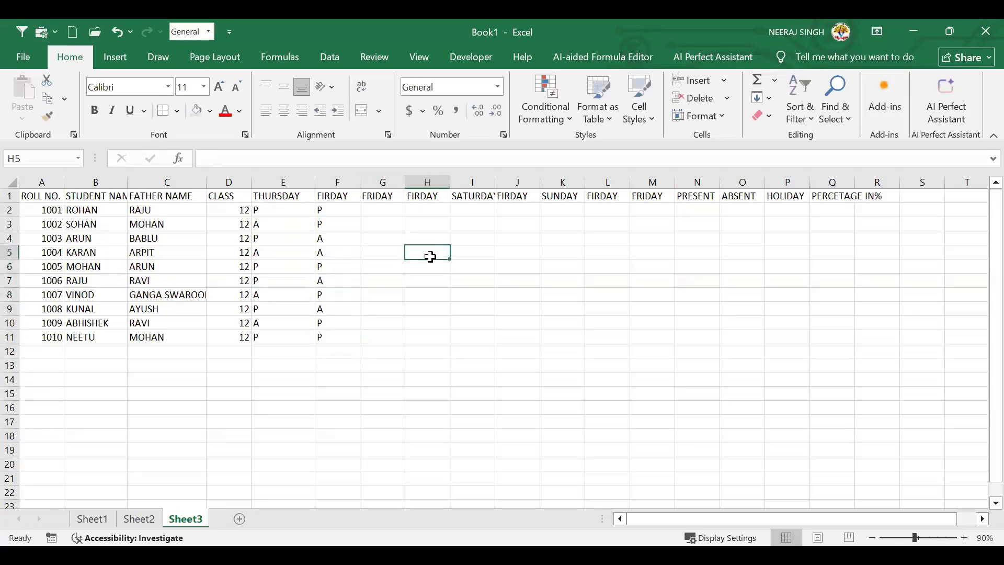
# Enter FRIDAY marks down G2:G11: P, A, A, P, A, P, A, P, A, P
pyautogui.press('Left')
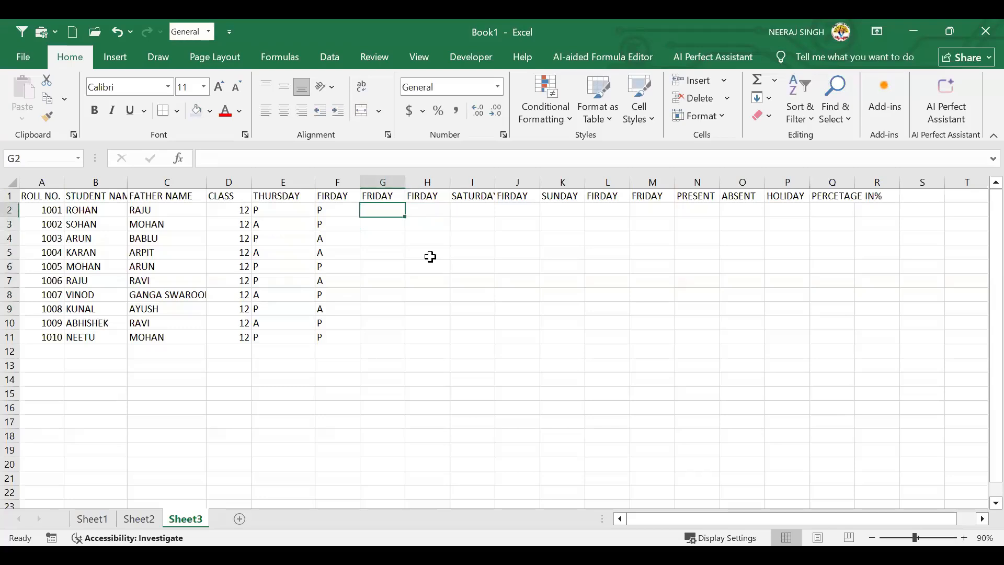
pyautogui.write('P')
pyautogui.press('Return')
pyautogui.write('A')
pyautogui.press('Return')
pyautogui.write('A')
pyautogui.press('Return')
pyautogui.write('P')
pyautogui.press('Return')
pyautogui.write('A')
pyautogui.press('Return')
pyautogui.write('P')
pyautogui.press('Return')
pyautogui.write('A')
pyautogui.press('Return')
pyautogui.write('P')
pyautogui.press('Return')
pyautogui.write('A')
pyautogui.press('Return')
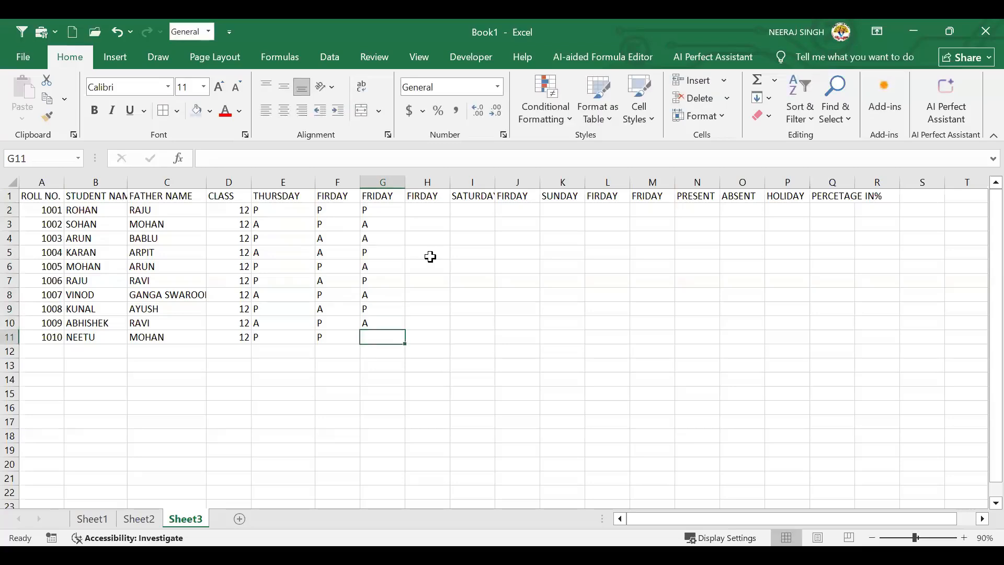
pyautogui.write('P')
pyautogui.press('Up')
pyautogui.press('Up')
pyautogui.press('Up')
pyautogui.press('Up')
pyautogui.press('Up')
pyautogui.press('Up')
pyautogui.press('Up')
pyautogui.press('Up')
pyautogui.press('Up')
pyautogui.press('Up')
# Enter P/A marks down the second FIRDAY column H2:H11, correcting the mistyped S in H4
pyautogui.press('Right')
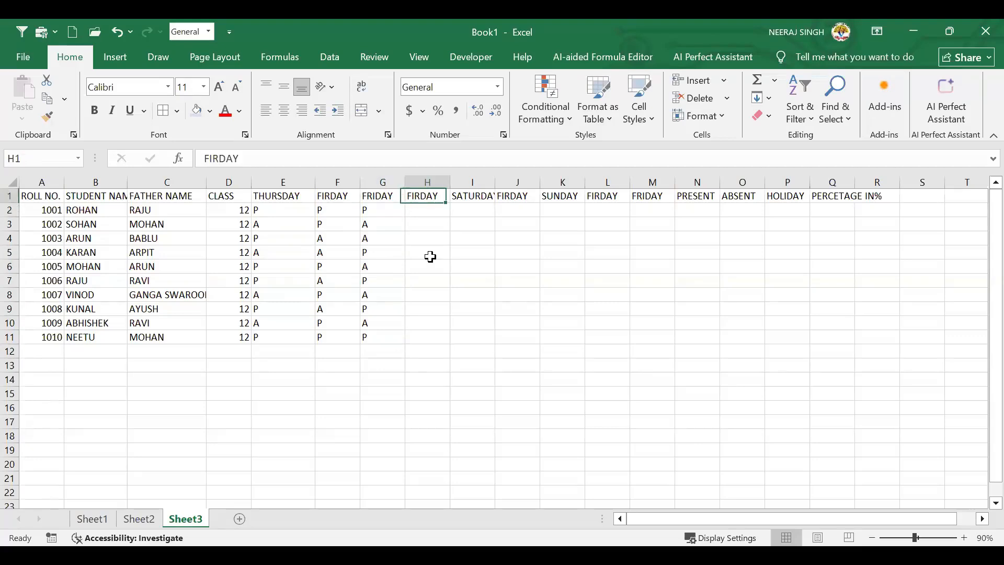
pyautogui.press('Down')
pyautogui.write('A')
pyautogui.press('Return')
pyautogui.write('P')
pyautogui.press('Return')
pyautogui.write('S')
pyautogui.press('BackSpace')
pyautogui.write('A')
pyautogui.press('Return')
pyautogui.write('P')
pyautogui.press('Return')
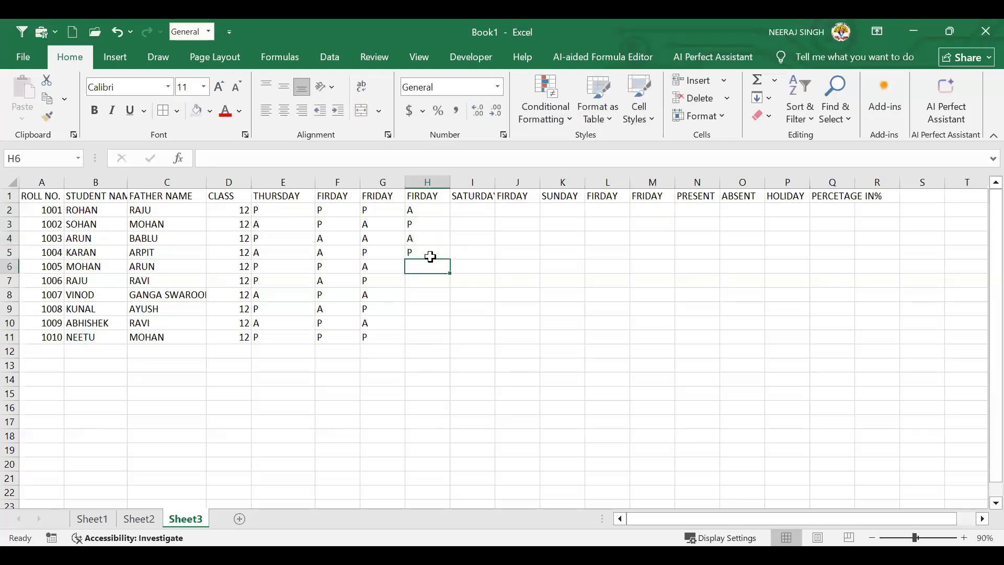
pyautogui.write('P')
pyautogui.press('Return')
pyautogui.write('A')
pyautogui.press('Return')
pyautogui.write('P')
pyautogui.write('A')
pyautogui.press('Return')
pyautogui.write('P')
pyautogui.press('Return')
pyautogui.write('A')
pyautogui.press('Return')
pyautogui.press('Up')
pyautogui.press('Up')
pyautogui.hotkey('ctrl', 'Up')
pyautogui.press('Down')
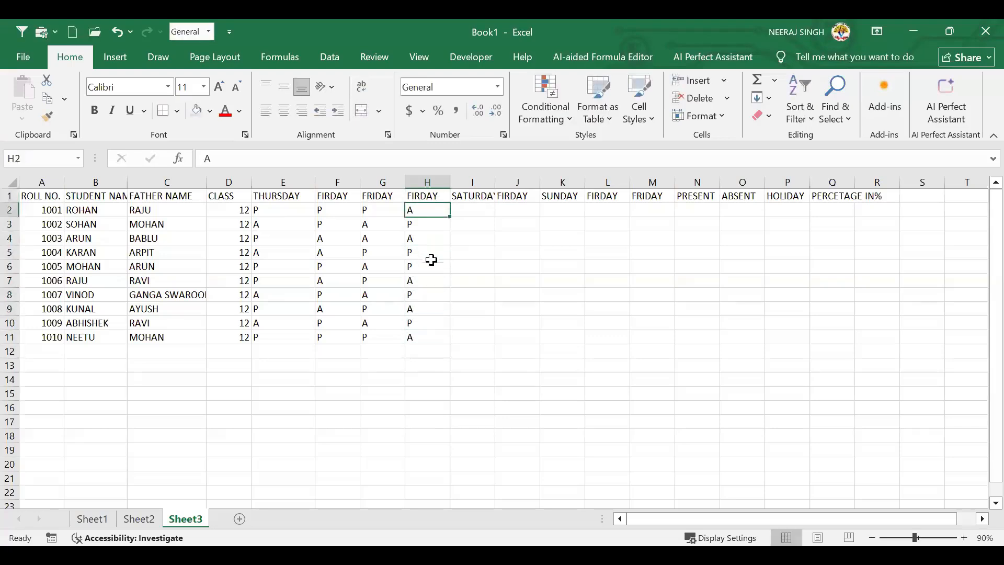
# Copy the marks from F:H into the SATURDAY, FIRDAY and SUNDAY columns starting at I2
pyautogui.moveTo(323, 209); pyautogui.dragTo(424, 337)
pyautogui.hotkey('ctrl', 'c')
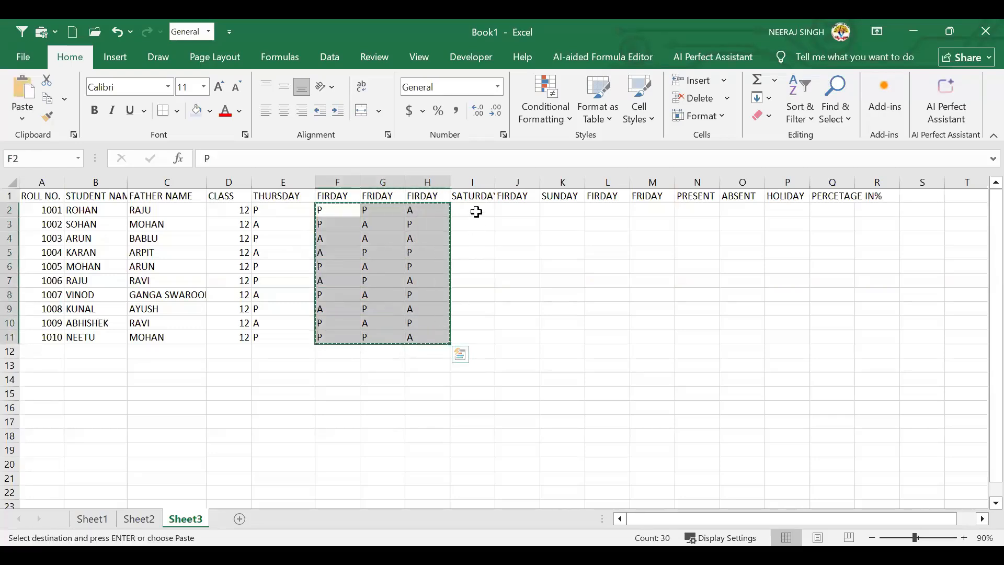
pyautogui.click(475, 211)
pyautogui.hotkey('ctrl', 'v')
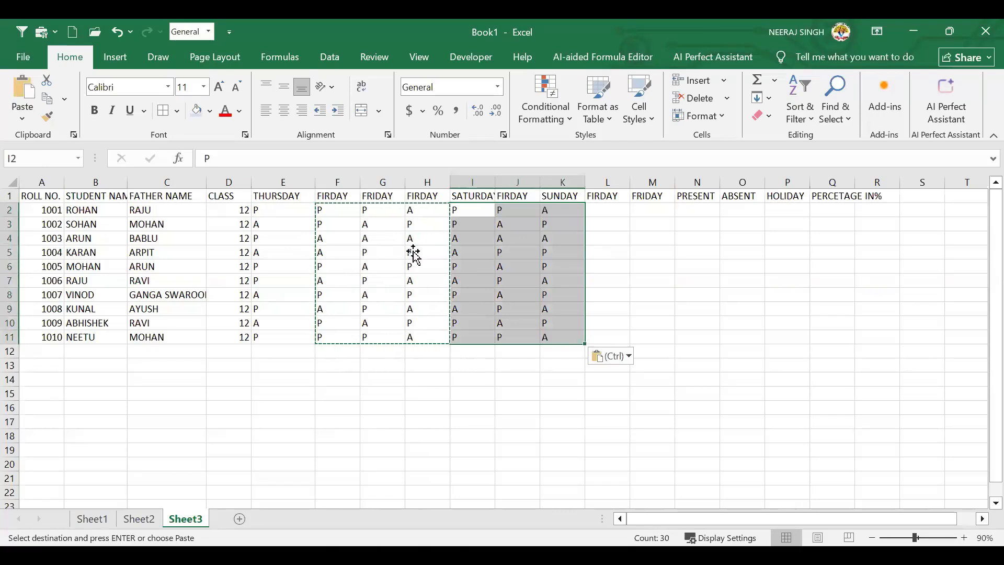
# Replace the SUNDAY marks with H for every student
pyautogui.click(569, 213)
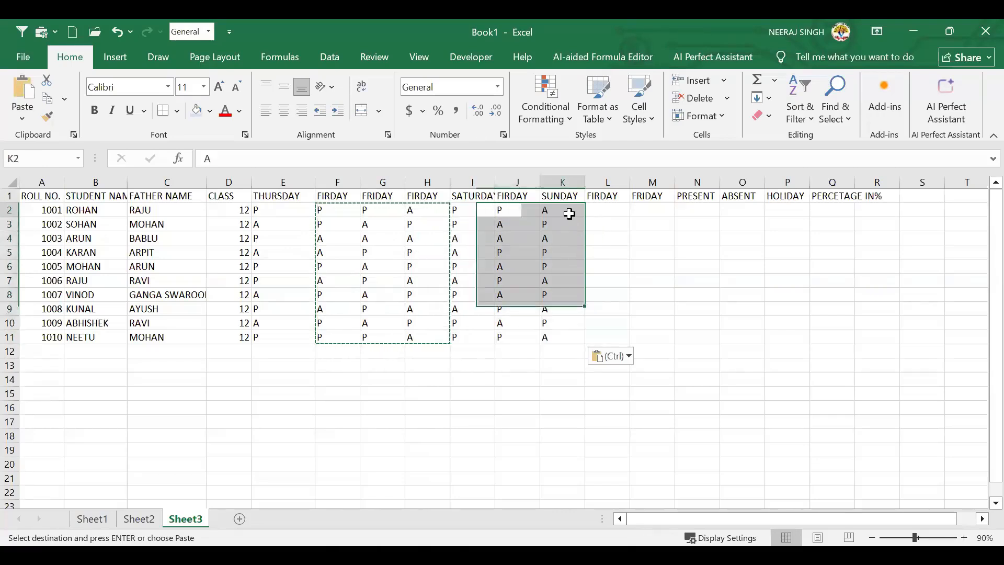
pyautogui.doubleClick(569, 212)
pyautogui.doubleClick(567, 210)
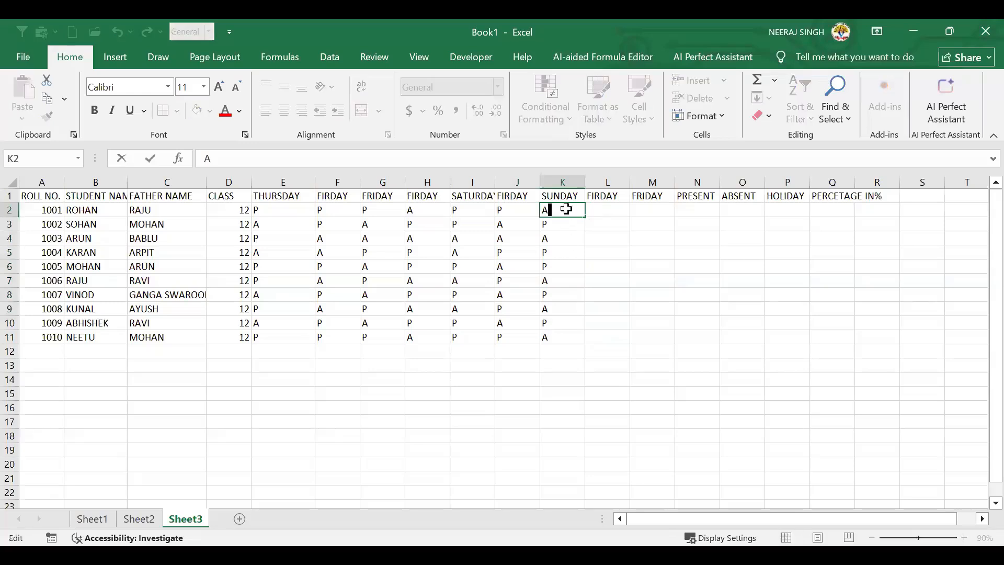
pyautogui.click(615, 251)
pyautogui.moveTo(562, 210); pyautogui.dragTo(558, 337)
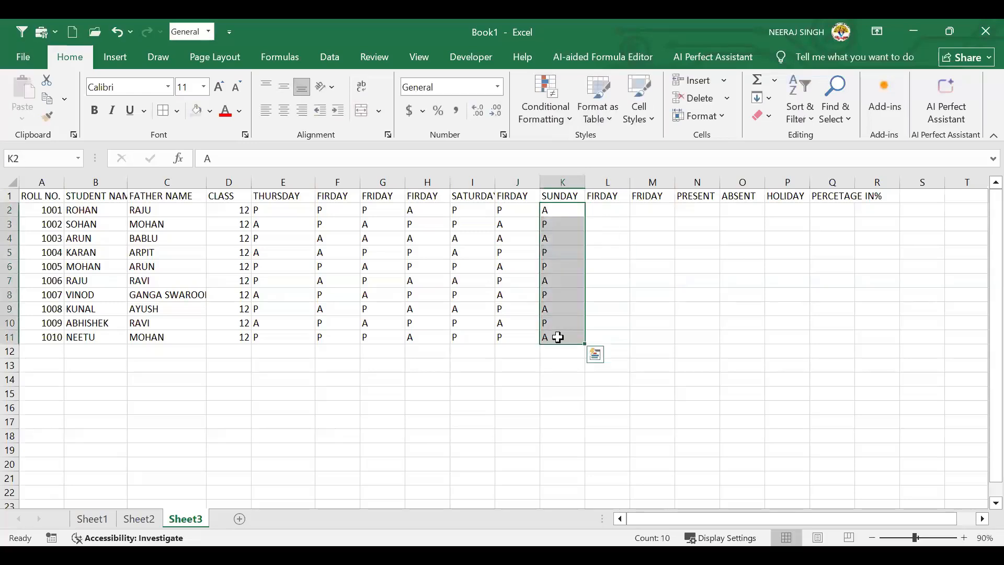
pyautogui.press('Delete')
pyautogui.click(572, 212)
pyautogui.write('H')
pyautogui.hotkey('ctrl', 'Return')
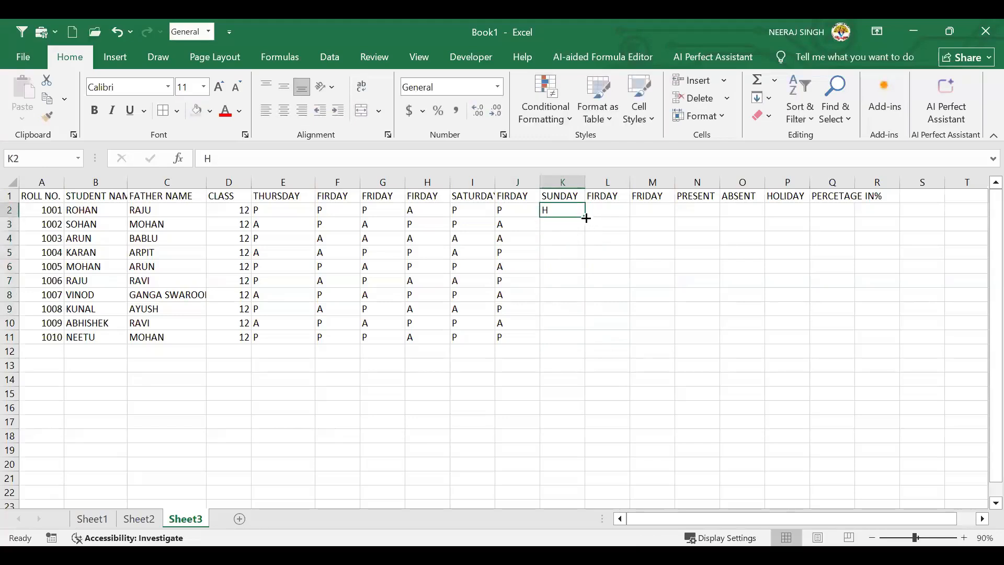
pyautogui.moveTo(586, 218); pyautogui.dragTo(584, 246)
pyautogui.click(703, 350)
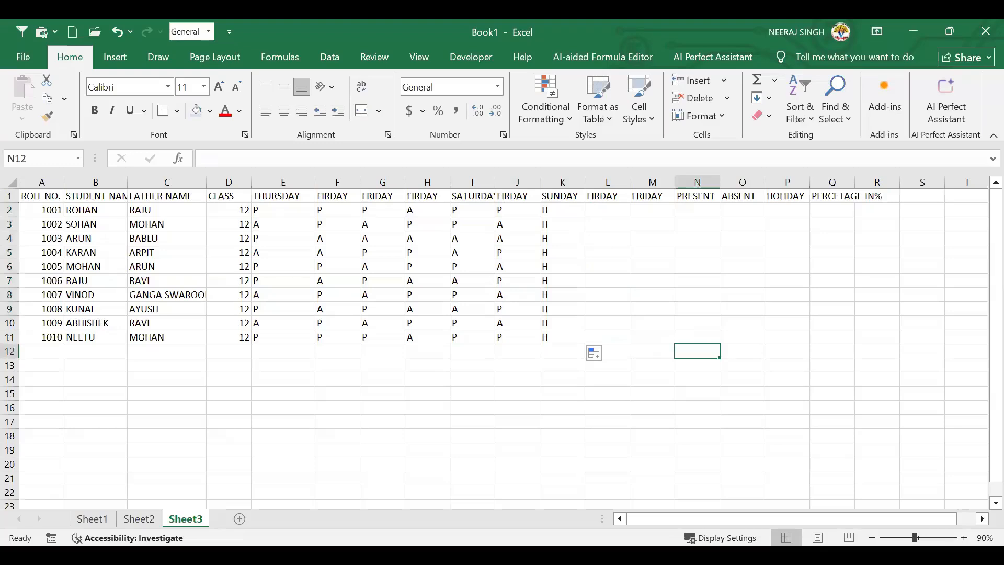
pyautogui.click(981, 519)
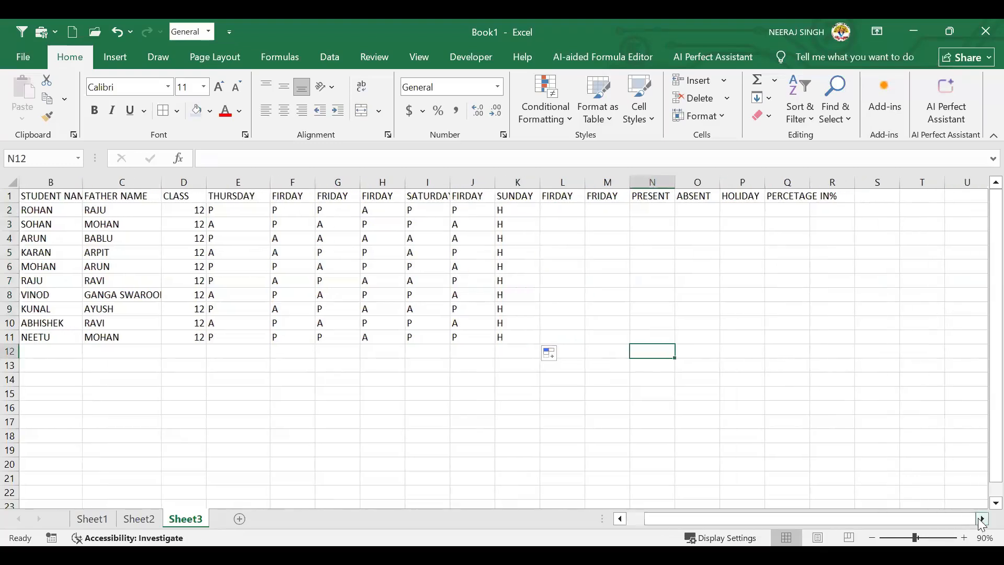
pyautogui.click(982, 519)
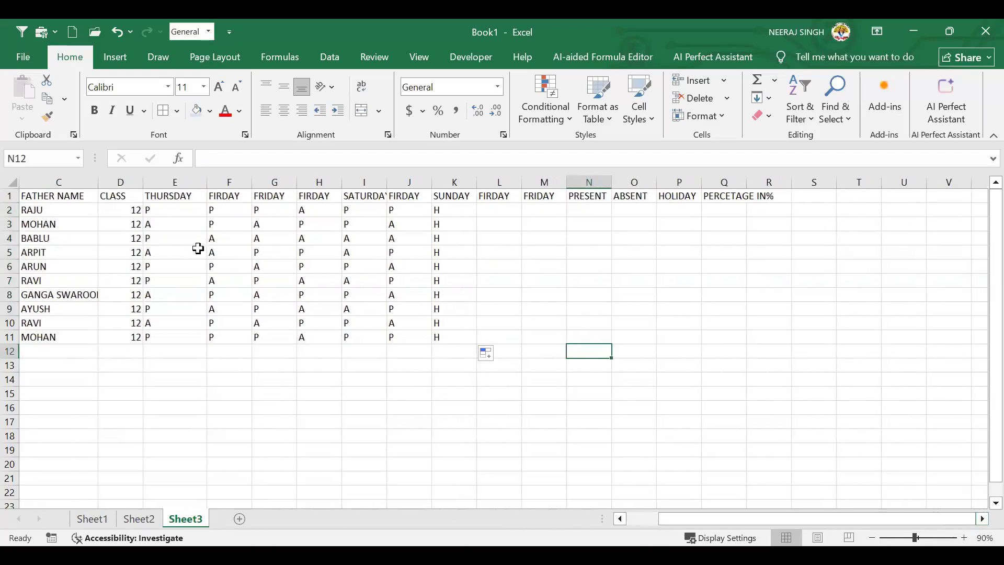
pyautogui.click(459, 268)
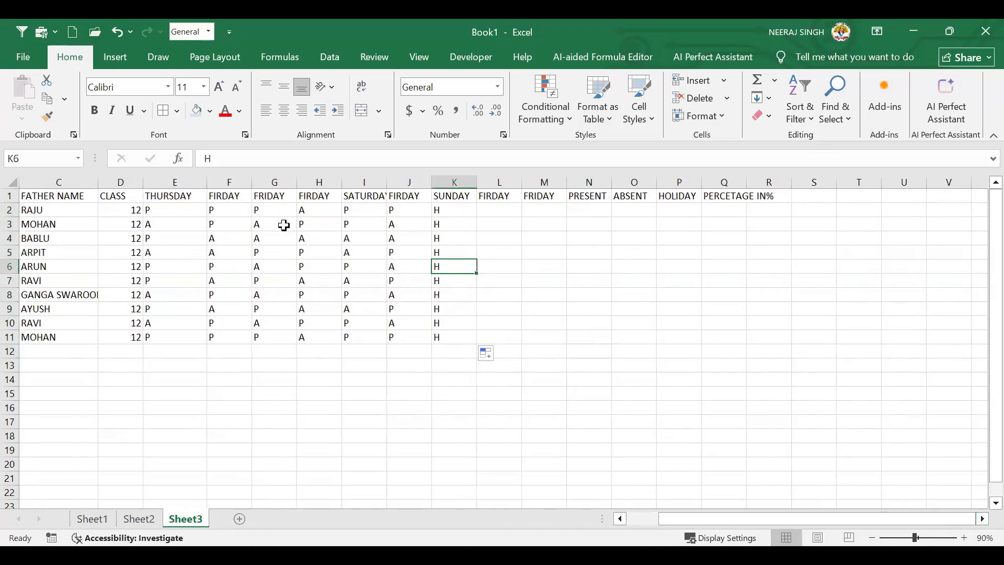
# Paste five day columns of marks into the remaining days and clear the PRESENT, ABSENT, HOLIDAY cells
pyautogui.press('Up')
pyautogui.press('Up')
pyautogui.press('Up')
pyautogui.press('Up')
pyautogui.press('Right')
pyautogui.moveTo(214, 210); pyautogui.dragTo(393, 333)
pyautogui.hotkey('ctrl', 'c')
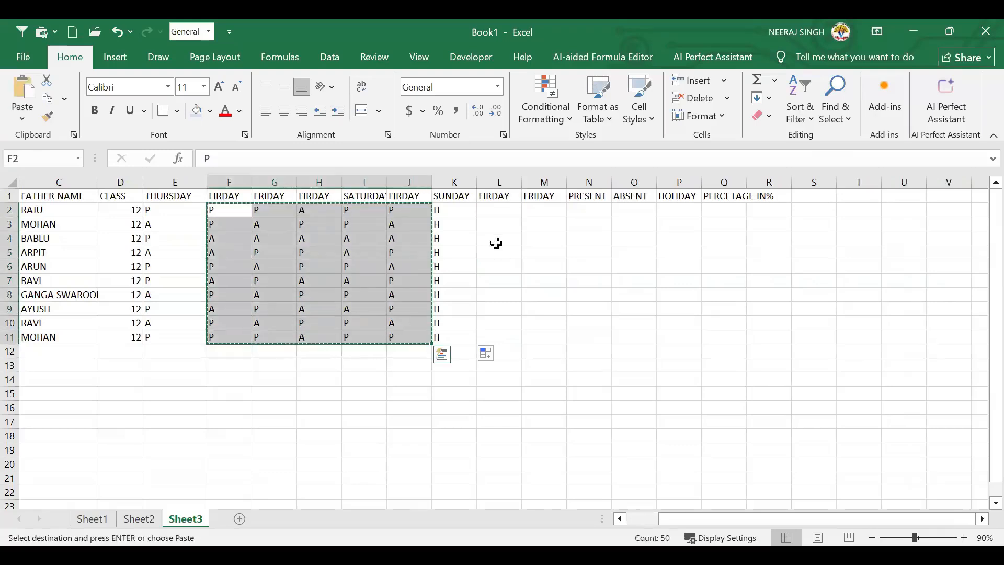
pyautogui.click(488, 210)
pyautogui.hotkey('ctrl', 'v')
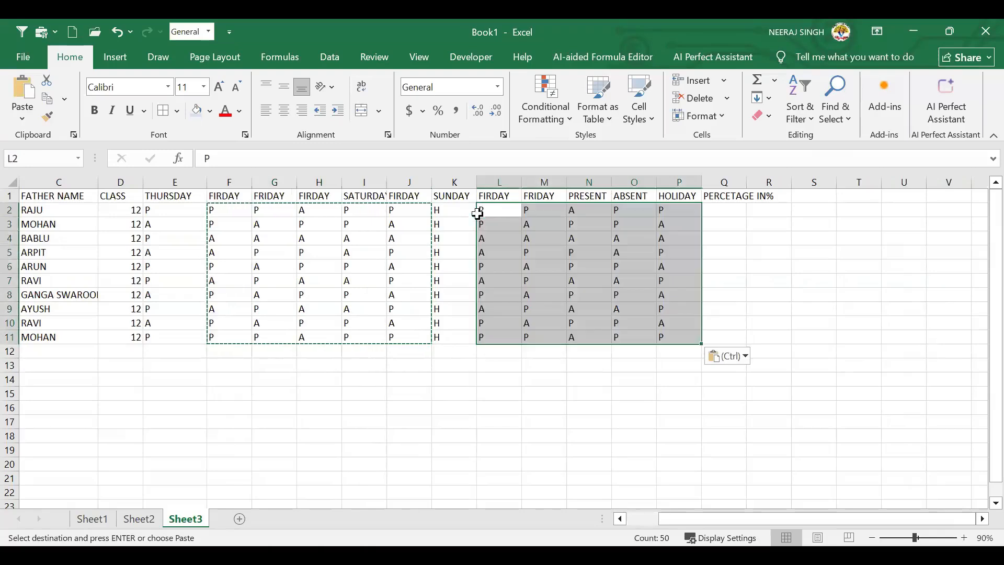
pyautogui.click(634, 269)
pyautogui.moveTo(580, 213); pyautogui.dragTo(667, 343)
pyautogui.press('Delete')
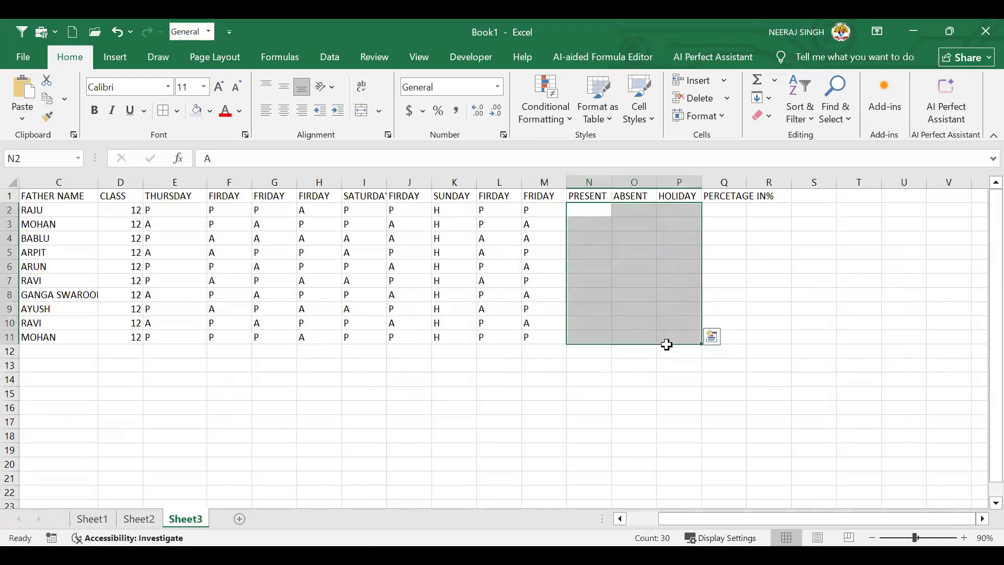
pyautogui.click(556, 240)
pyautogui.click(587, 211)
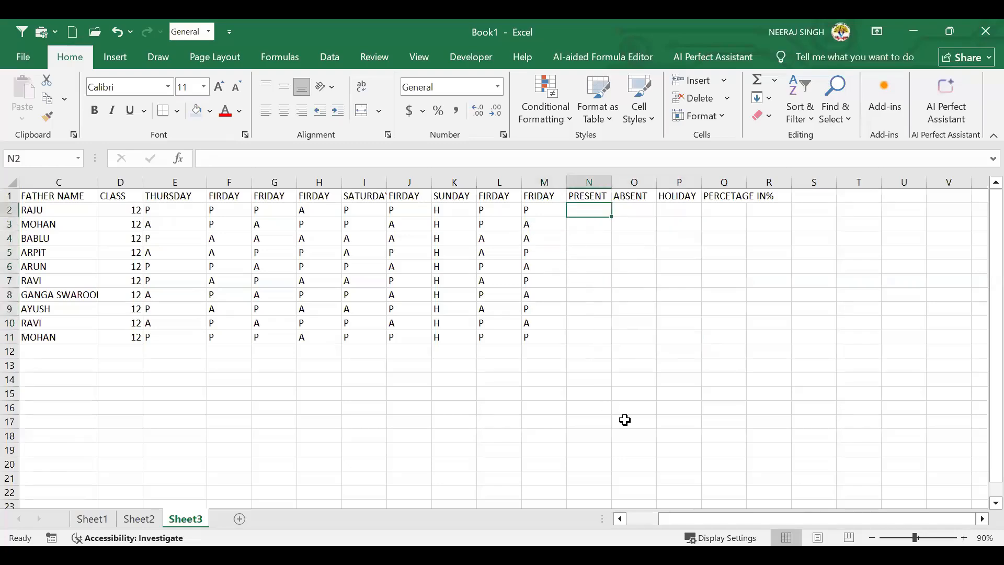
pyautogui.click(625, 520)
# Insert a blank row 1 above the headings, shifting the table down one row
pyautogui.click(625, 521)
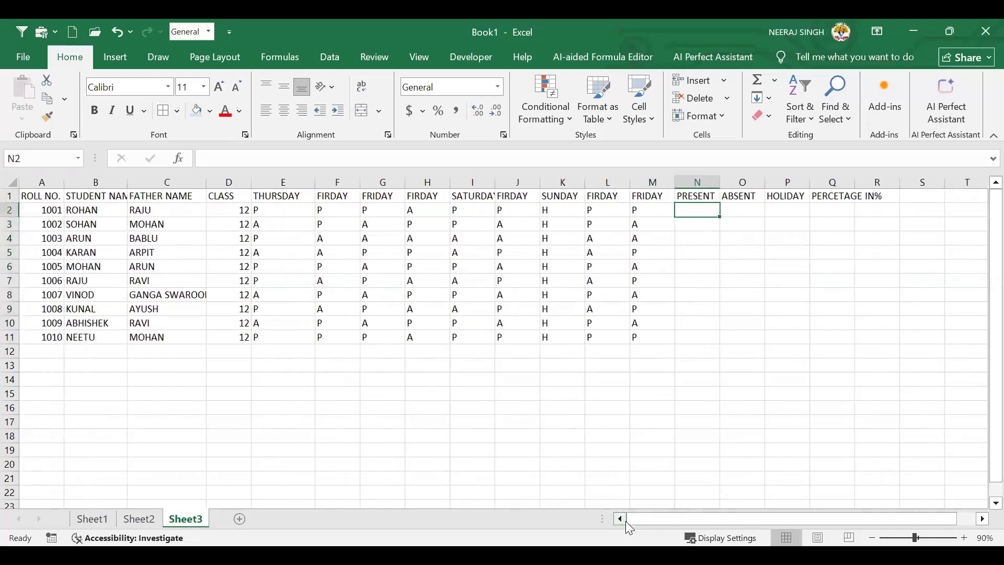
pyautogui.click(698, 224)
pyautogui.moveTo(178, 250); pyautogui.dragTo(151, 241)
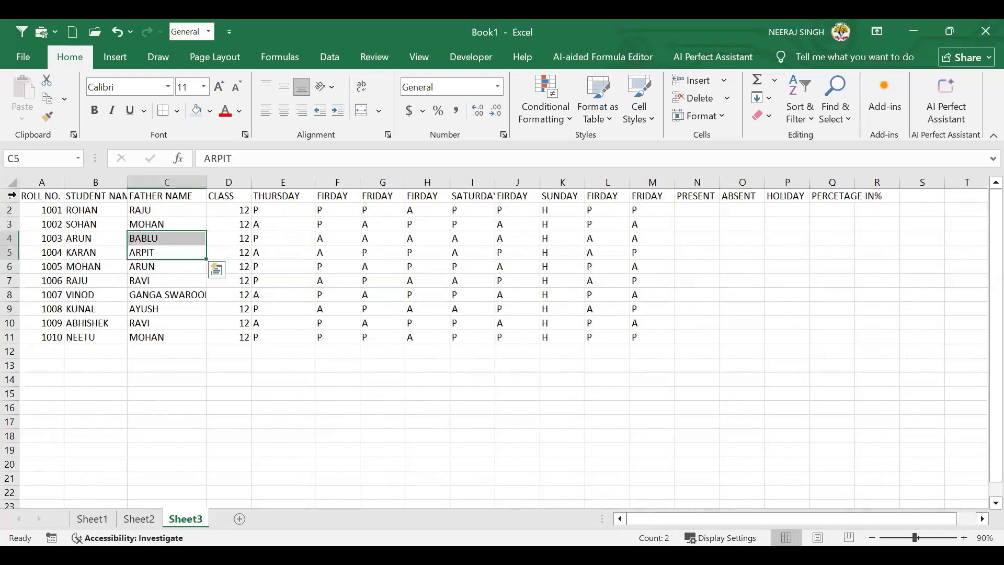
pyautogui.click(12, 195)
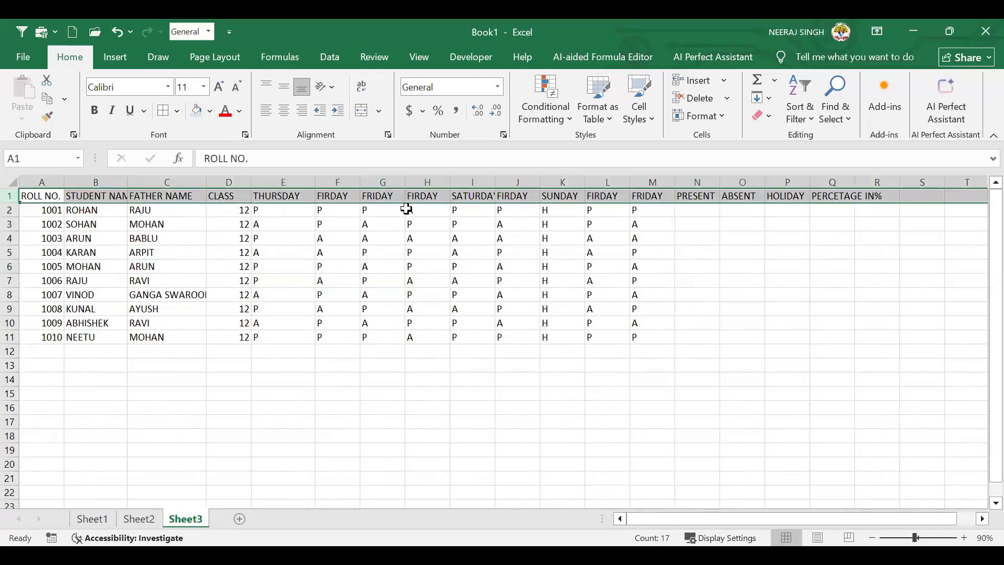
pyautogui.rightClick(13, 196)
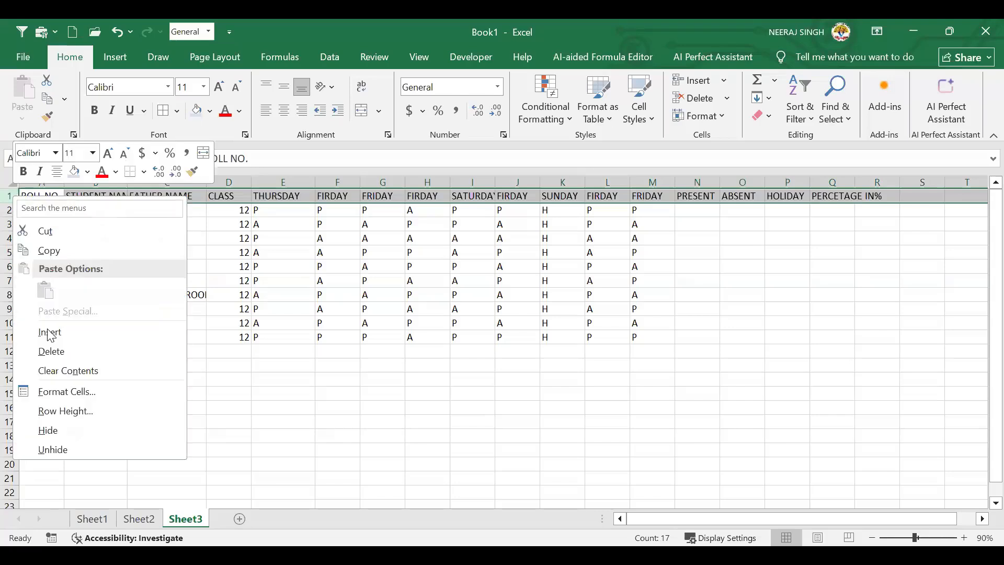
pyautogui.click(50, 334)
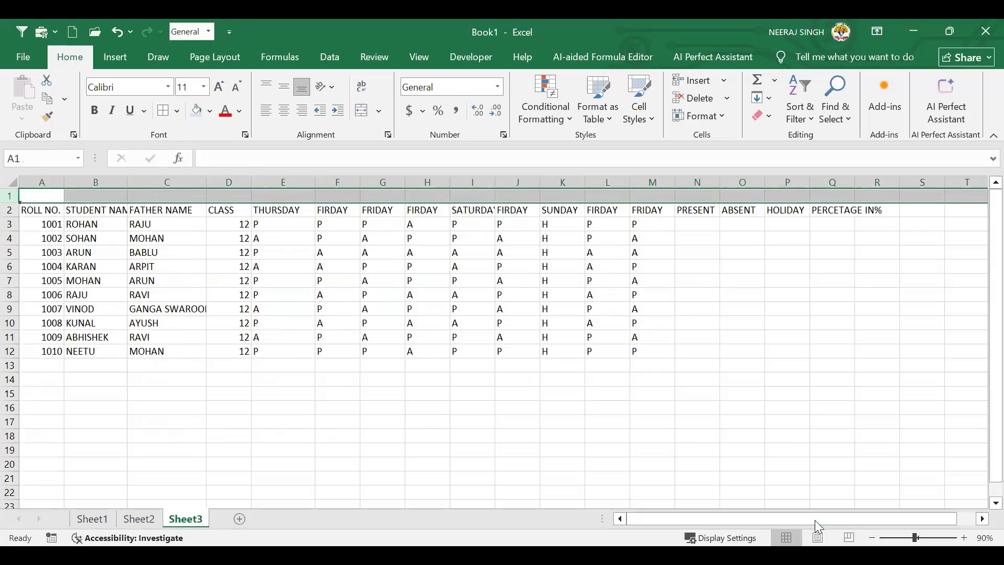
pyautogui.click(982, 519)
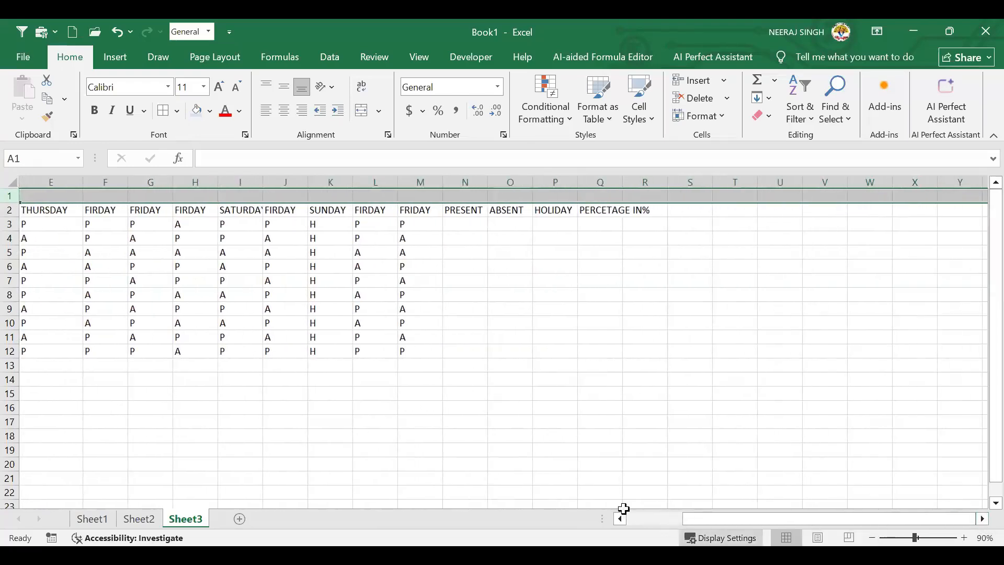
# Merge and centre A1:R1 into a single cell
pyautogui.moveTo(690, 520); pyautogui.dragTo(370, 366)
pyautogui.click(282, 322)
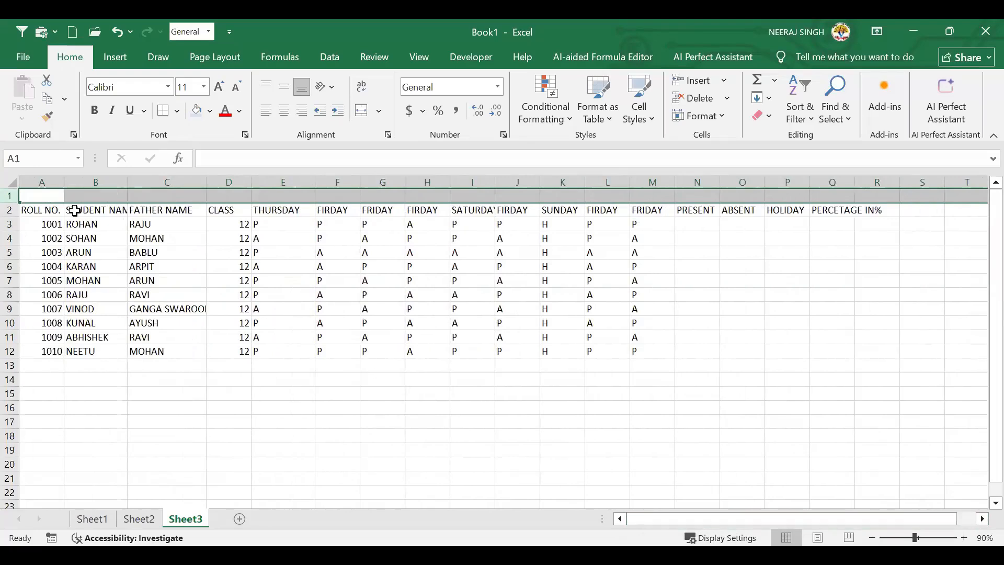
pyautogui.moveTo(43, 197); pyautogui.dragTo(912, 202)
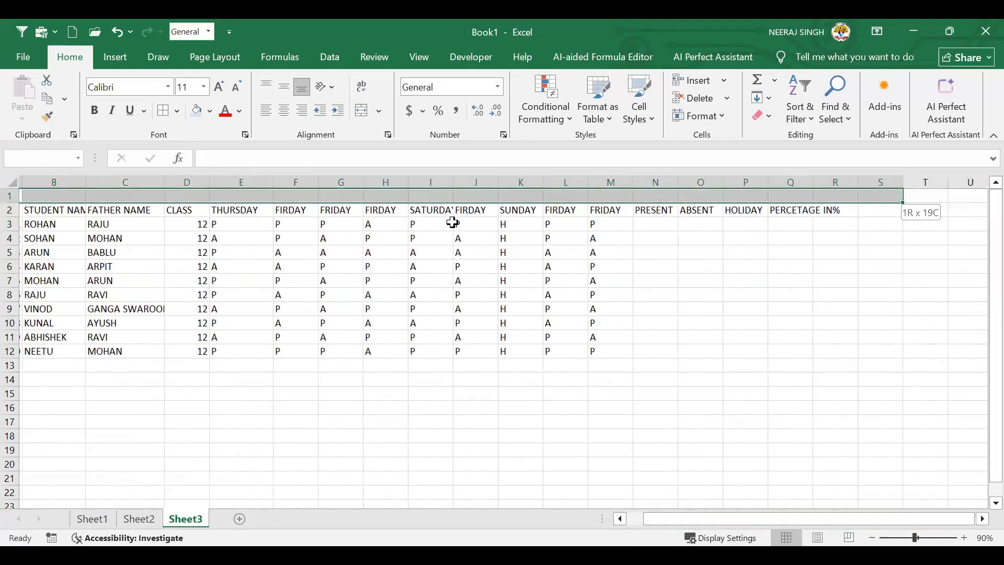
pyautogui.moveTo(453, 222); pyautogui.dragTo(222, 192)
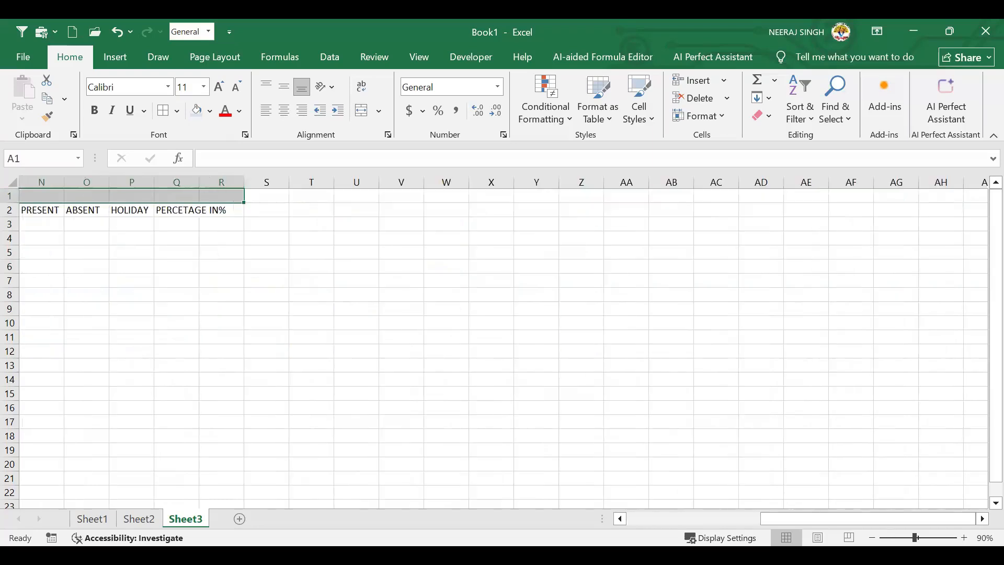
pyautogui.moveTo(775, 526); pyautogui.dragTo(566, 377)
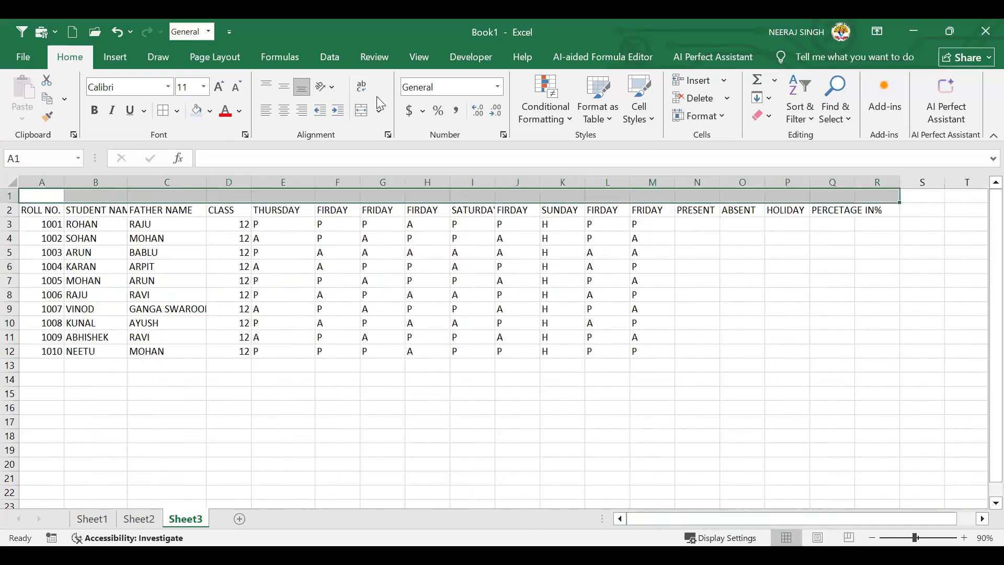
pyautogui.click(378, 110)
pyautogui.click(413, 131)
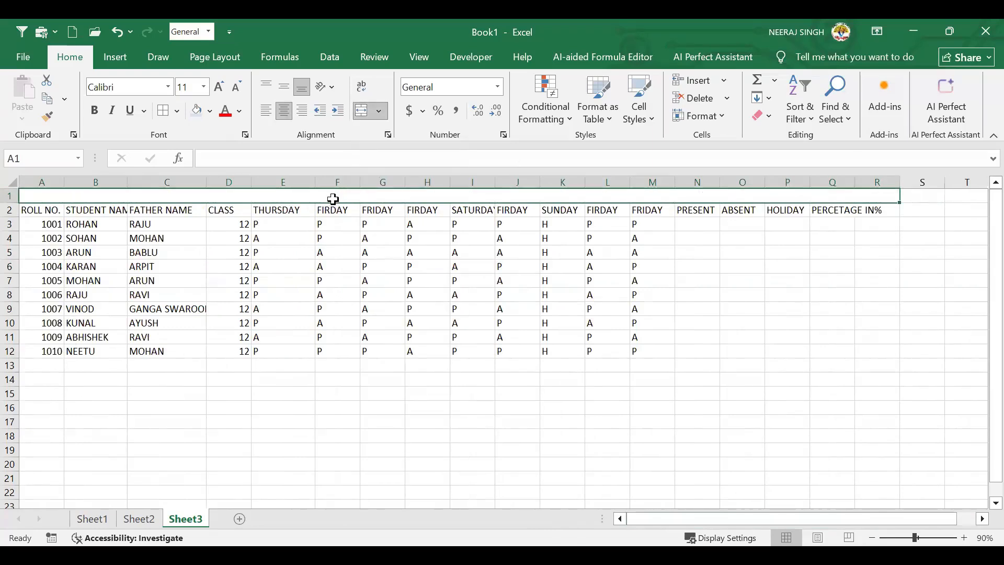
# Enter the title STUDENT ATTENDANCE SHEET and make row 1 taller
pyautogui.write('ST')
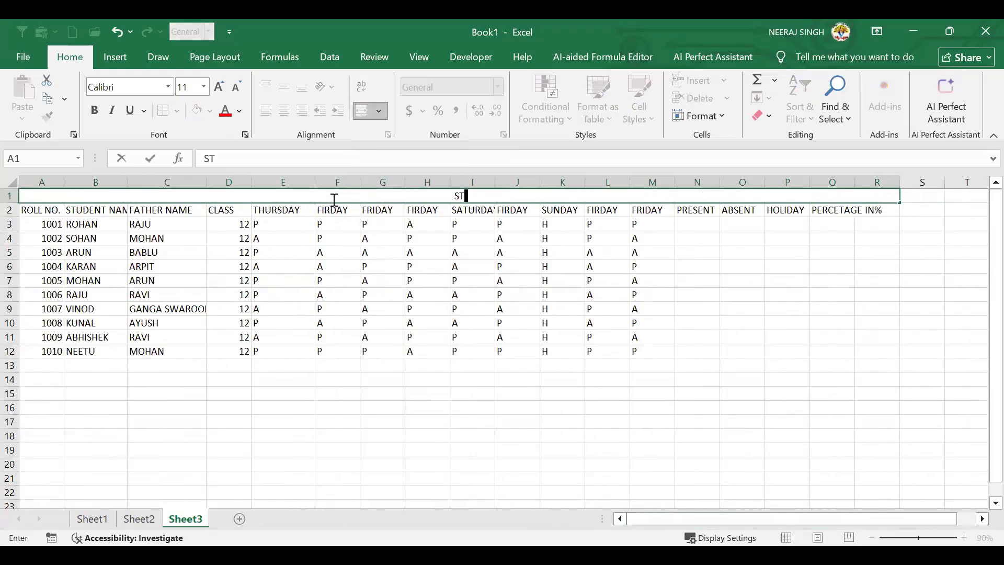
pyautogui.write('UDENT ATTENDA')
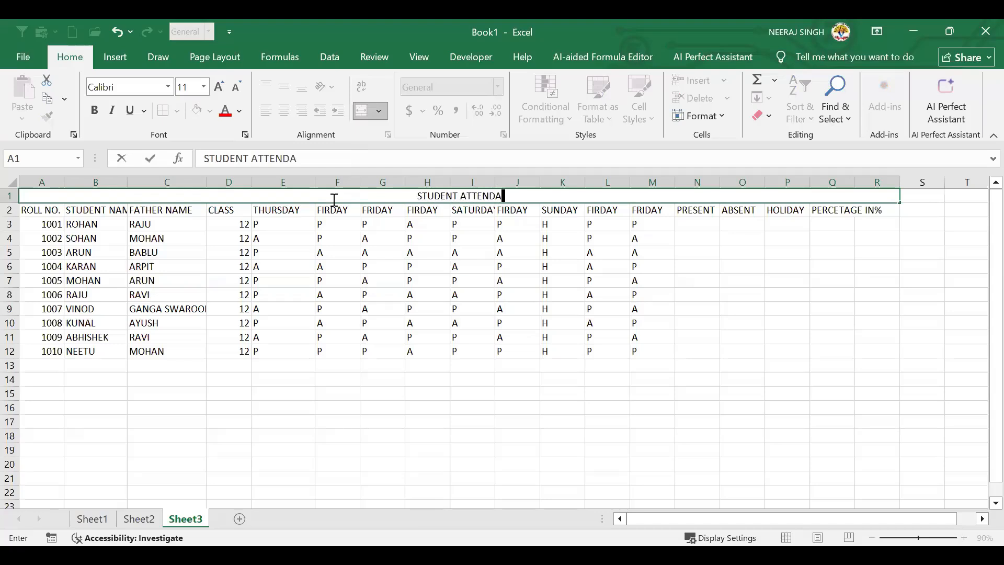
pyautogui.write('NCE ')
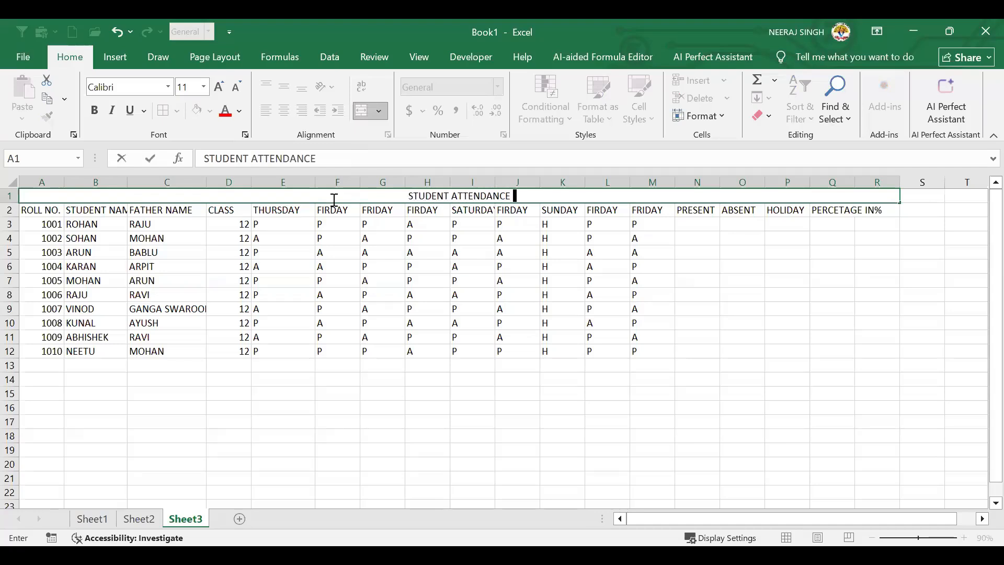
pyautogui.write('SHEET')
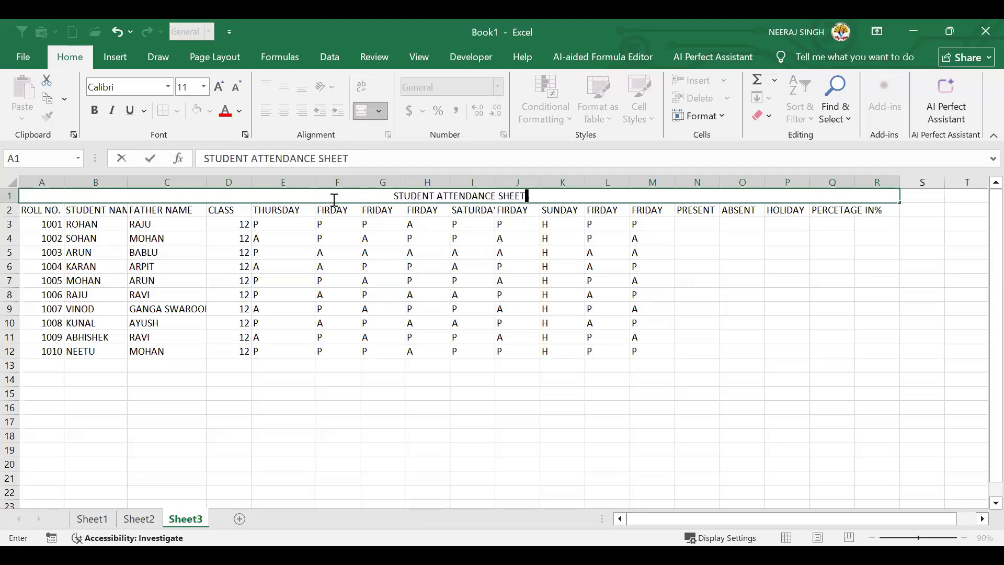
pyautogui.click(354, 294)
pyautogui.click(26, 196)
pyautogui.moveTo(12, 203); pyautogui.dragTo(10, 220)
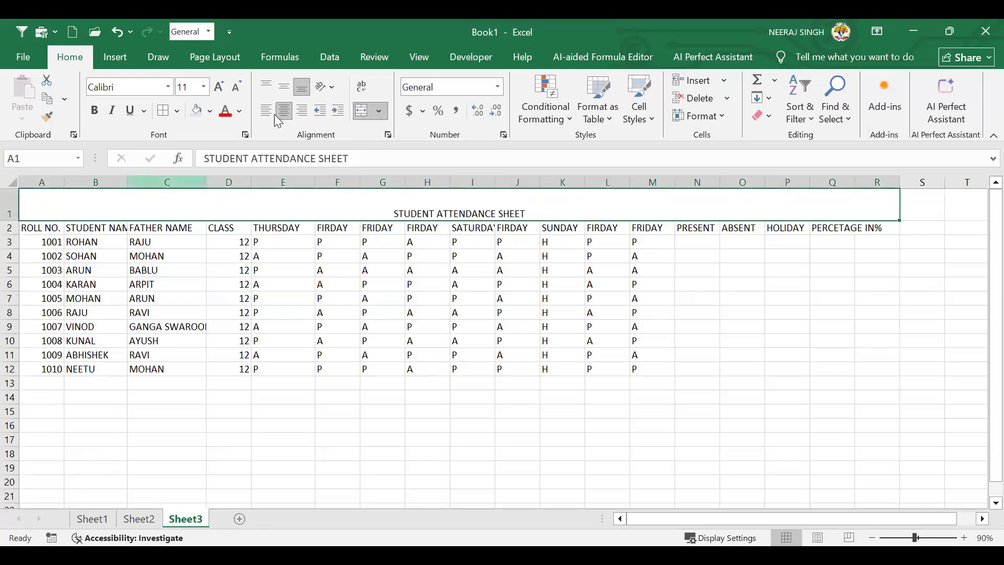
pyautogui.click(210, 110)
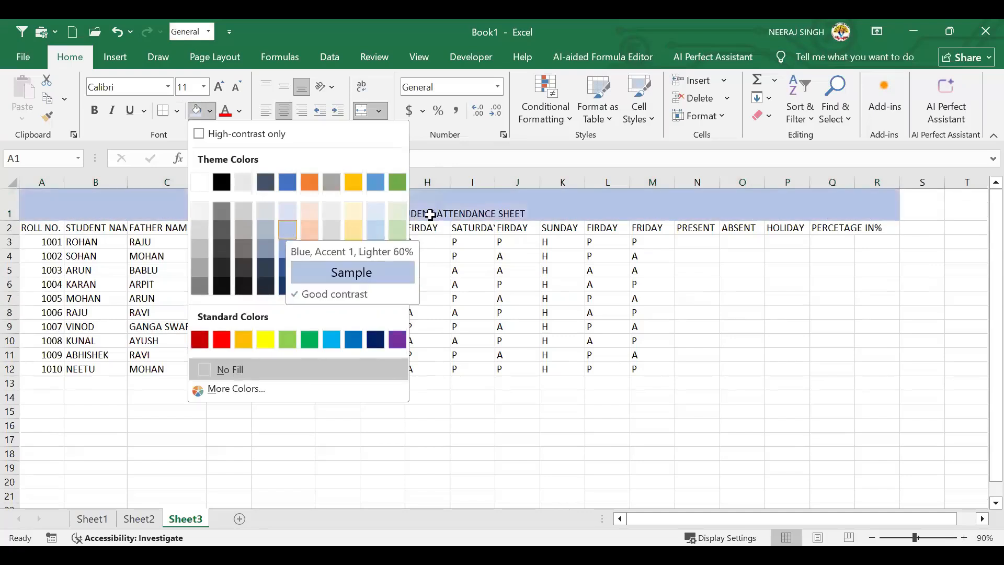
# Give the title a light blue fill, 22-point bold font and middle vertical alignment
pyautogui.click(287, 229)
pyautogui.click(219, 87)
pyautogui.click(221, 89)
pyautogui.click(221, 89)
pyautogui.click(221, 89)
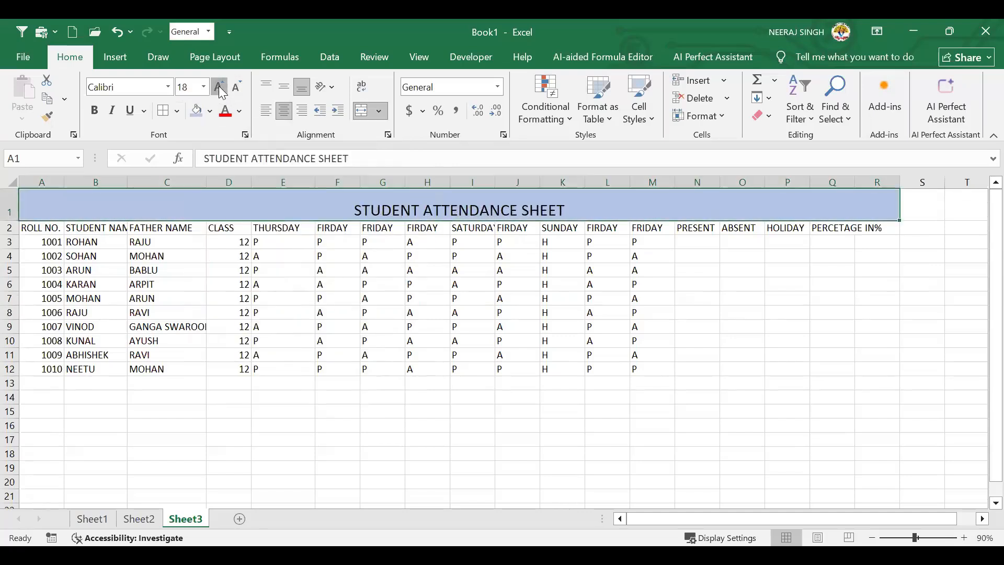
pyautogui.click(222, 89)
pyautogui.click(221, 89)
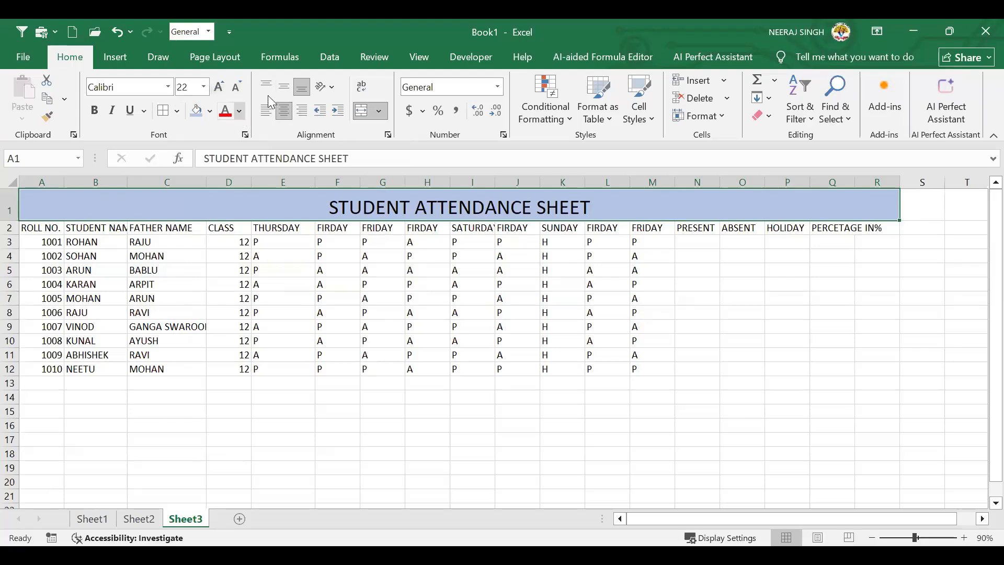
pyautogui.click(278, 84)
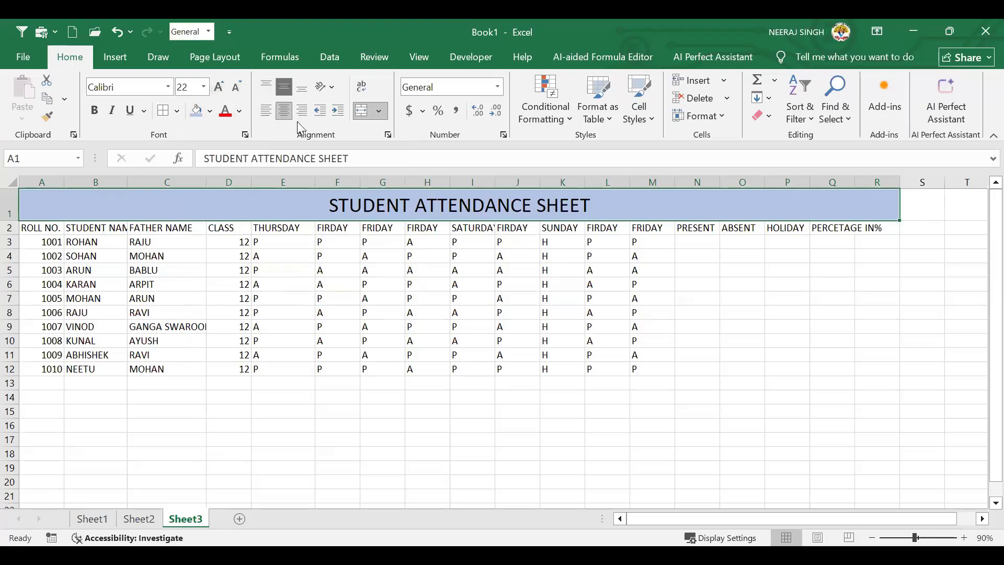
pyautogui.click(97, 109)
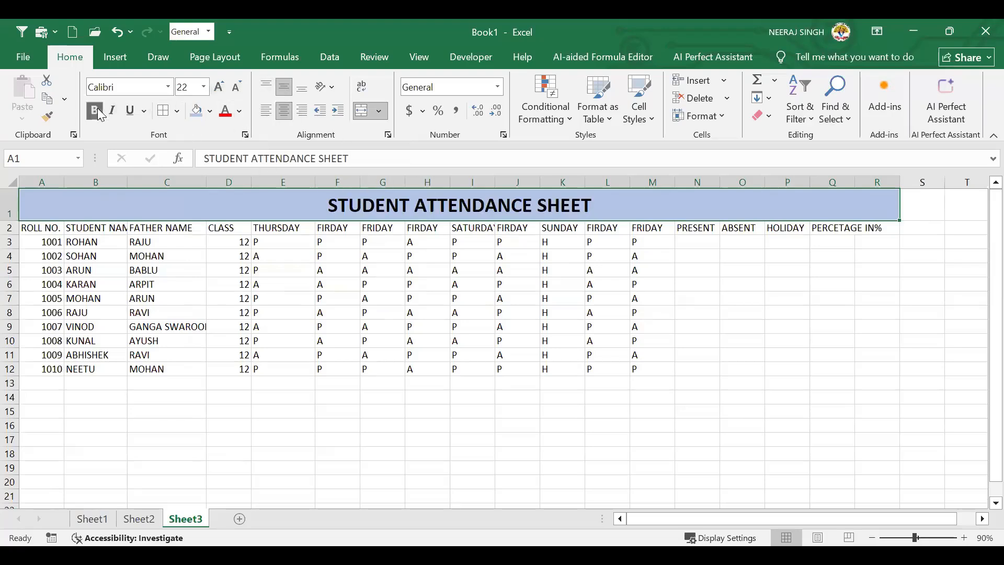
# Select N3, the first student's PRESENT cell
pyautogui.click(437, 299)
pyautogui.click(697, 247)
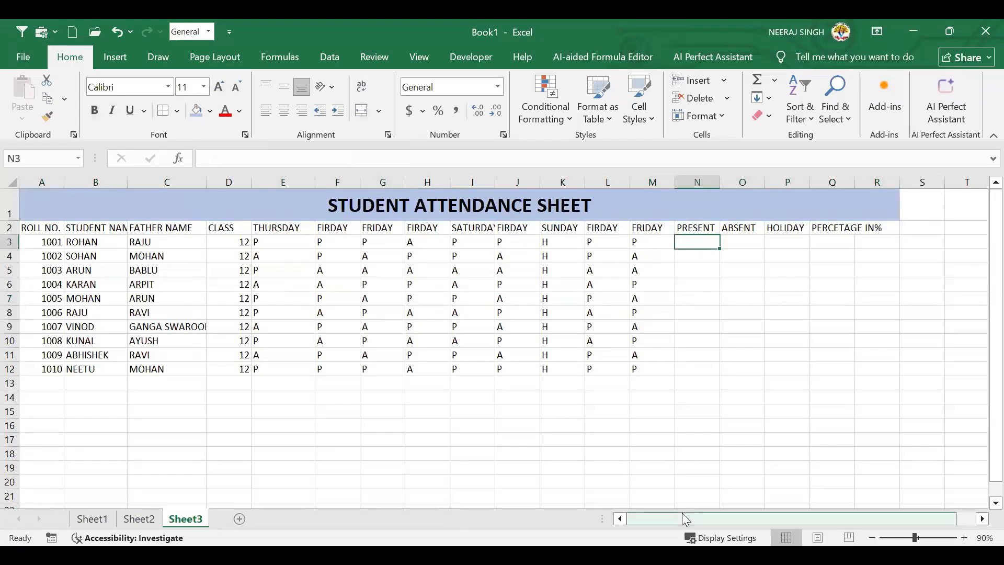
pyautogui.click(982, 520)
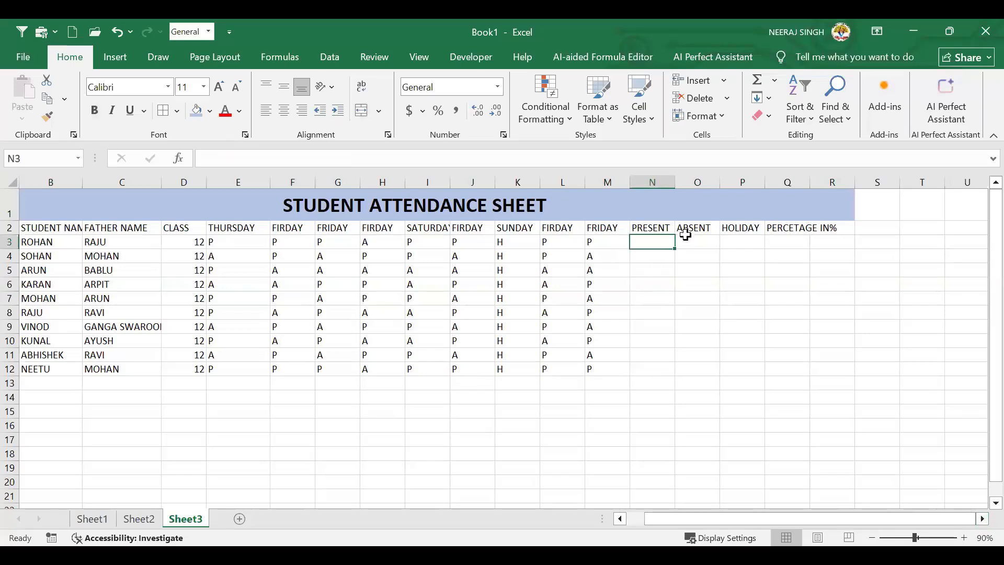
pyautogui.click(582, 270)
pyautogui.click(650, 244)
pyautogui.click(600, 257)
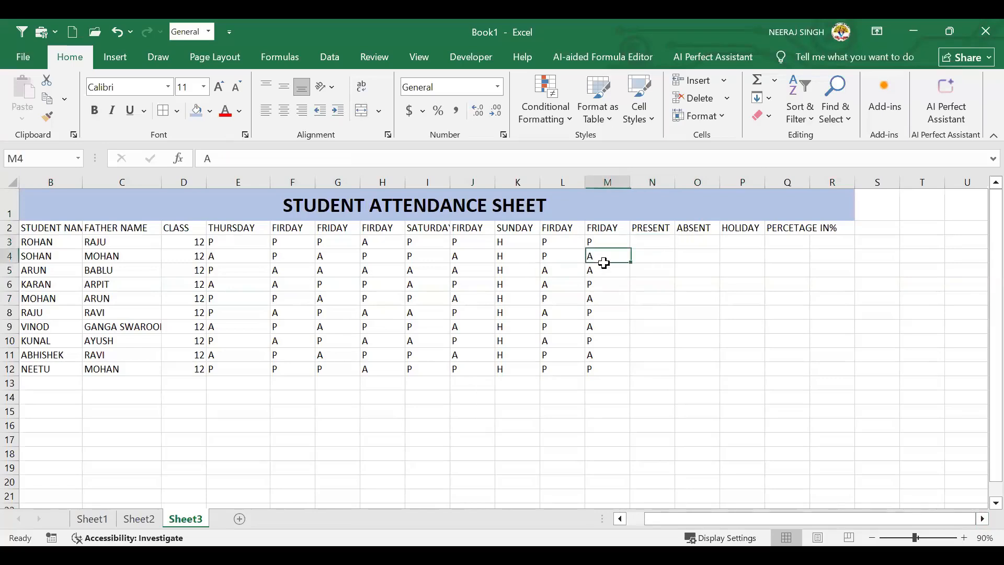
pyautogui.click(659, 243)
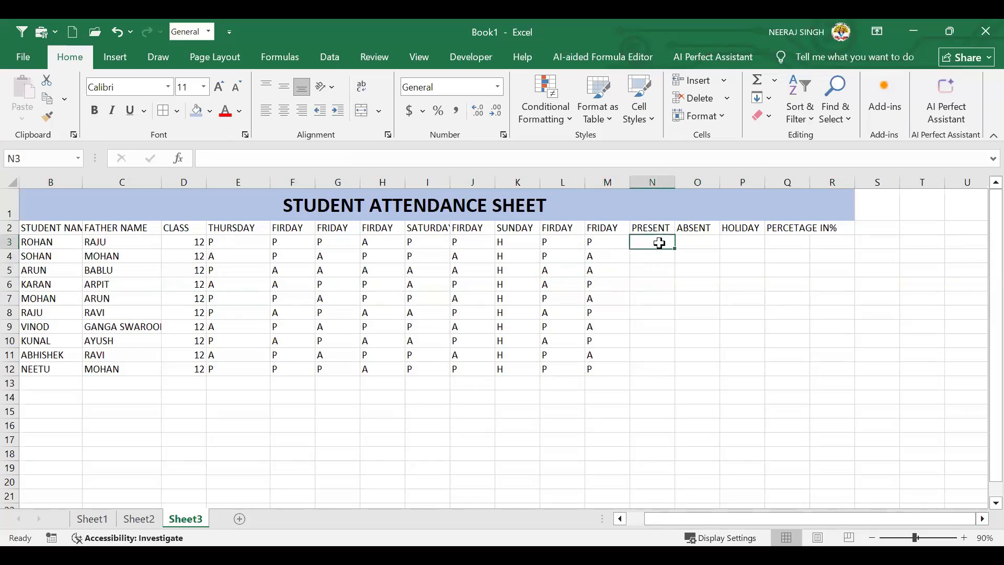
# Enter =COUNTIF(E3:M3,"P") in N3, giving ROHAN a present count of 7
pyautogui.write('=')
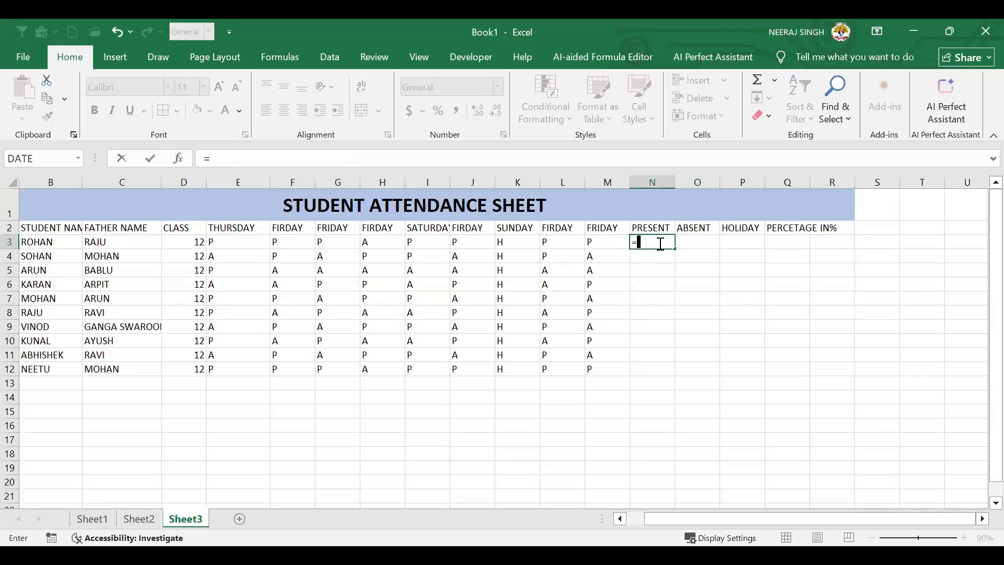
pyautogui.write('COUNTIF')
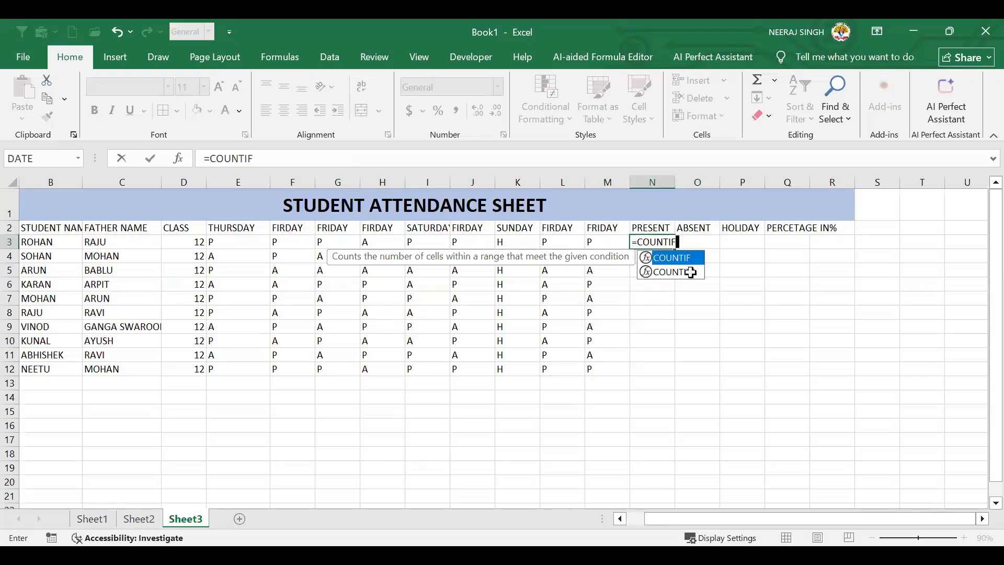
pyautogui.write('(')
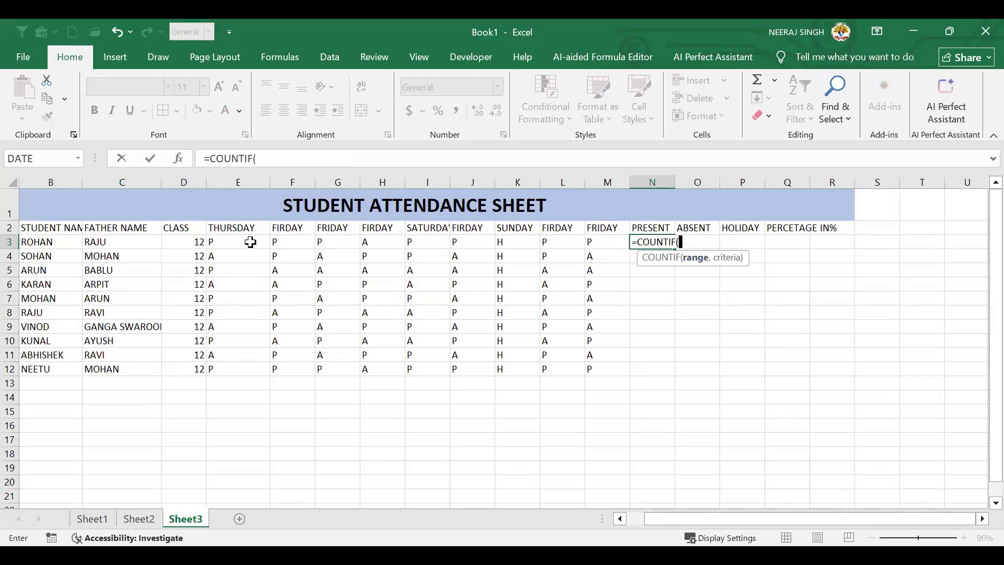
pyautogui.moveTo(234, 241); pyautogui.dragTo(309, 239)
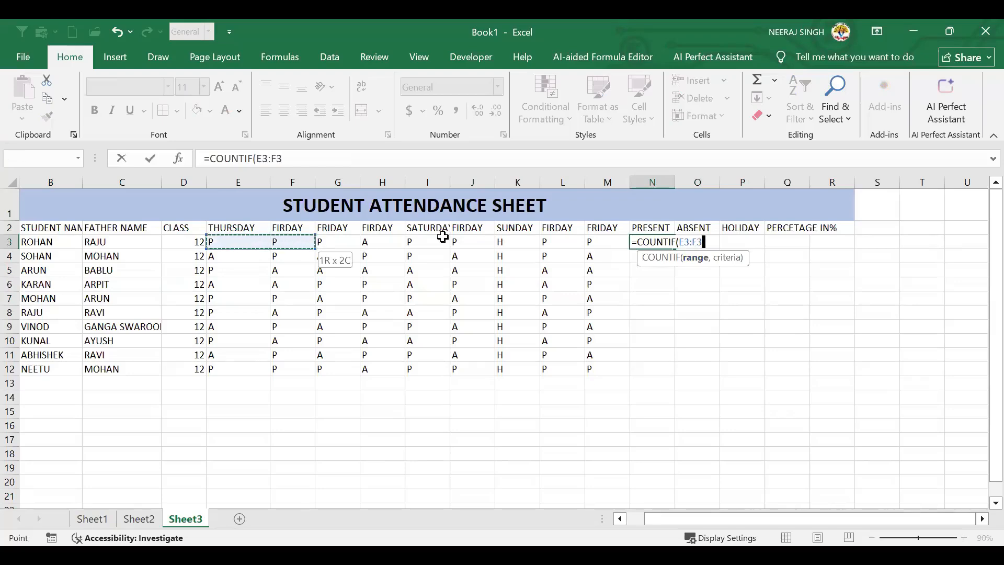
pyautogui.moveTo(541, 236); pyautogui.dragTo(596, 245)
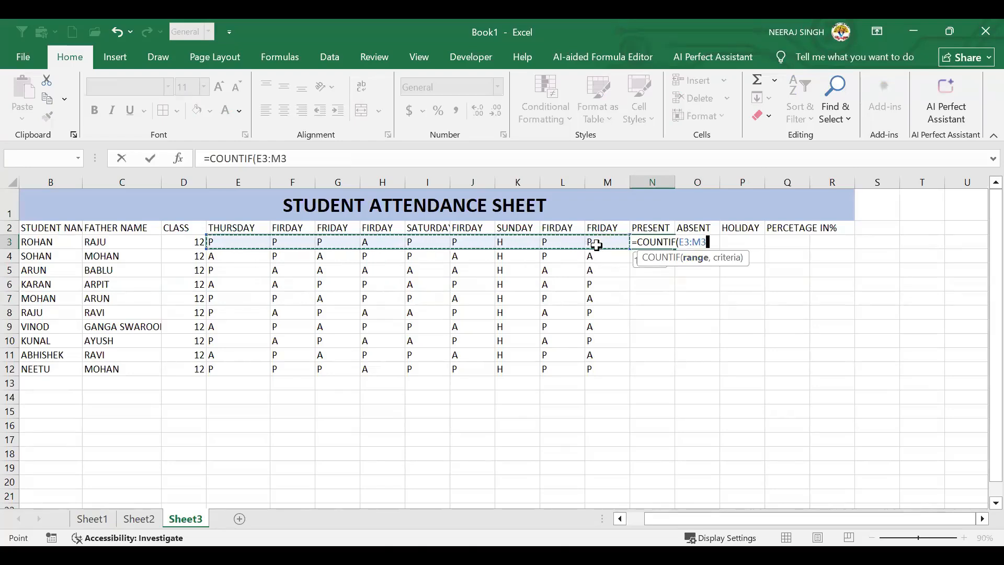
pyautogui.click(596, 245)
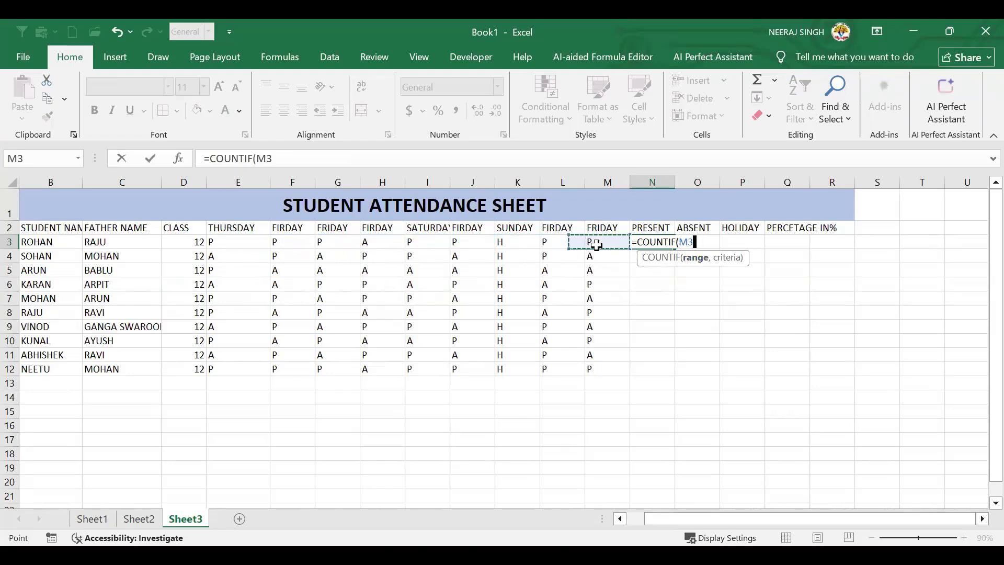
pyautogui.click(228, 243)
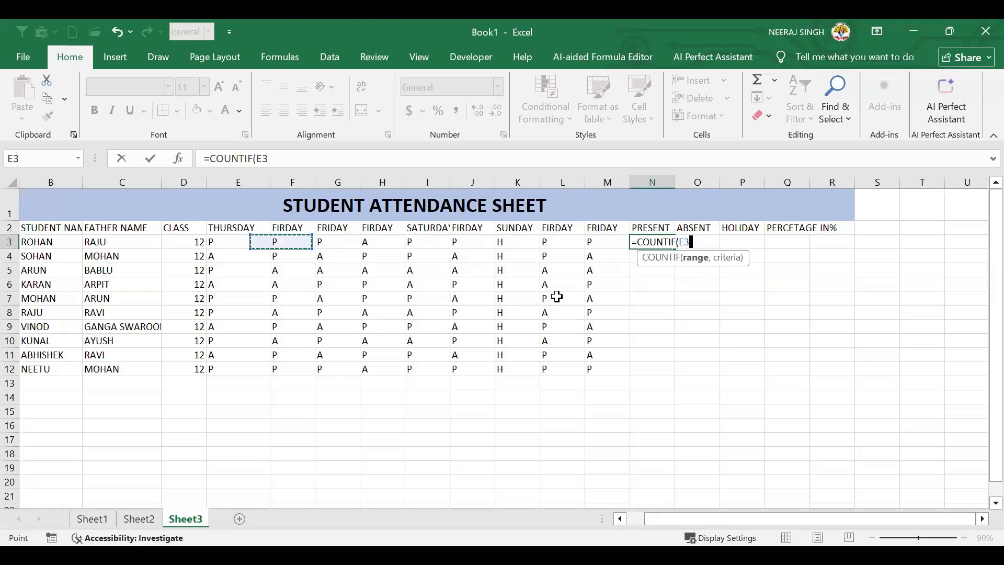
pyautogui.hotkey('ctrl', 'shift', 'Right')
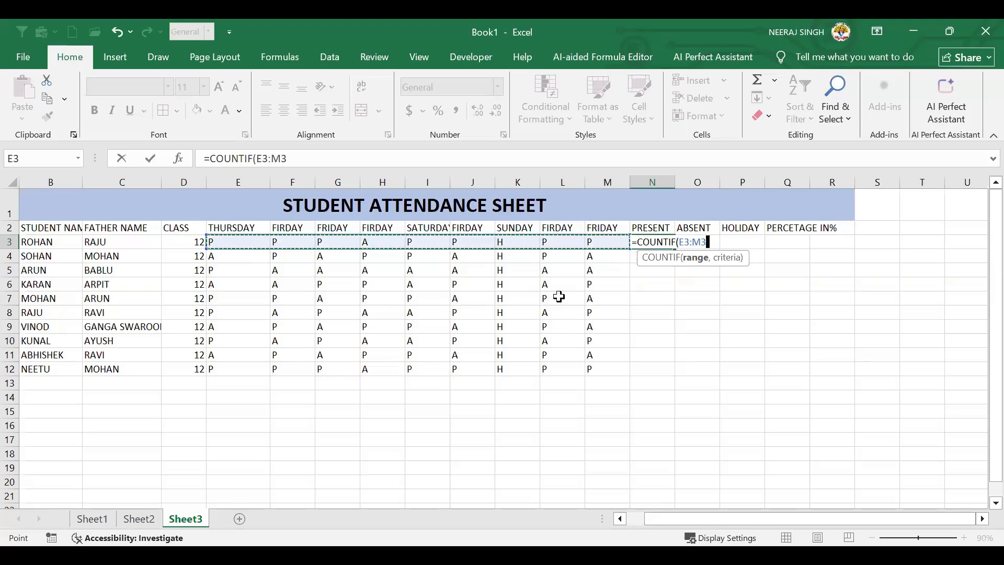
pyautogui.write(',')
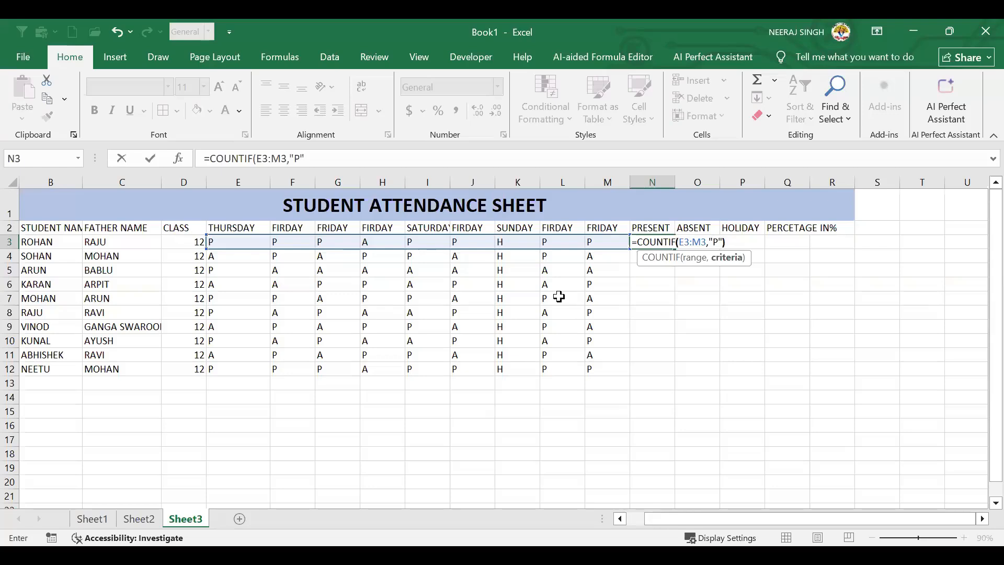
pyautogui.write('"P"')
pyautogui.press('Return')
# Verify the present count of 7 against the first student's marks in row 3
pyautogui.click(660, 245)
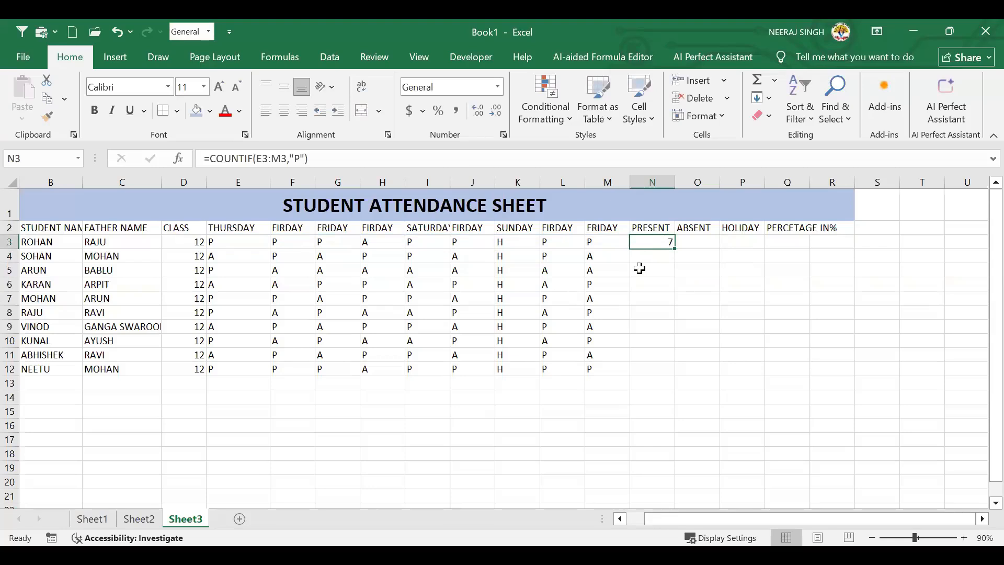
pyautogui.click(594, 244)
pyautogui.click(546, 246)
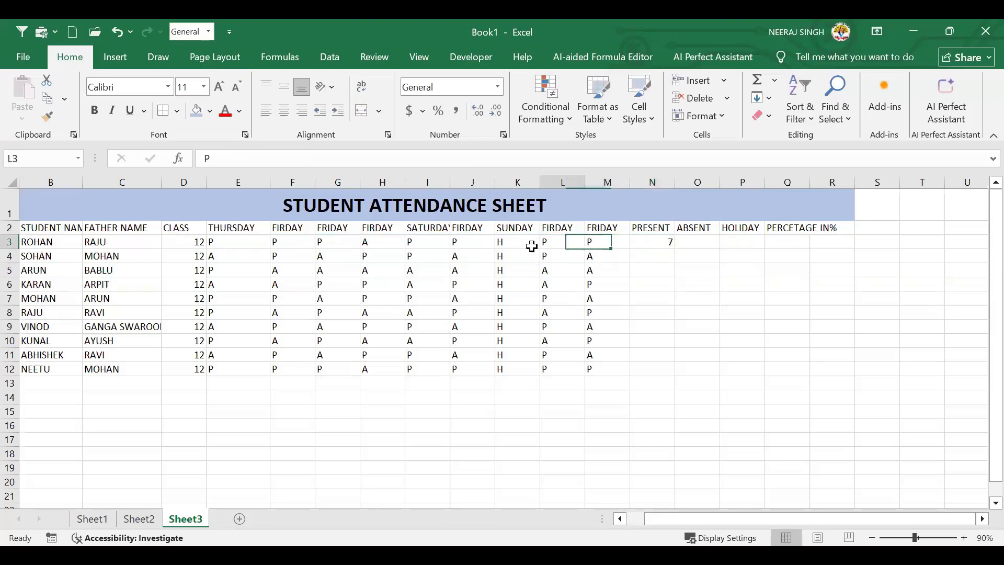
pyautogui.click(475, 246)
pyautogui.click(432, 245)
pyautogui.click(332, 243)
pyautogui.click(274, 244)
pyautogui.click(250, 241)
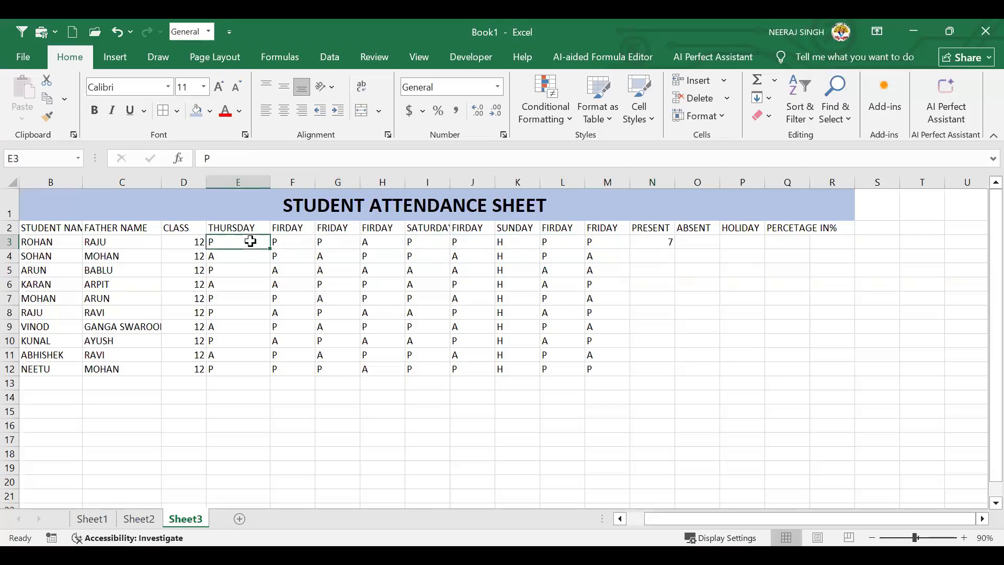
pyautogui.click(662, 249)
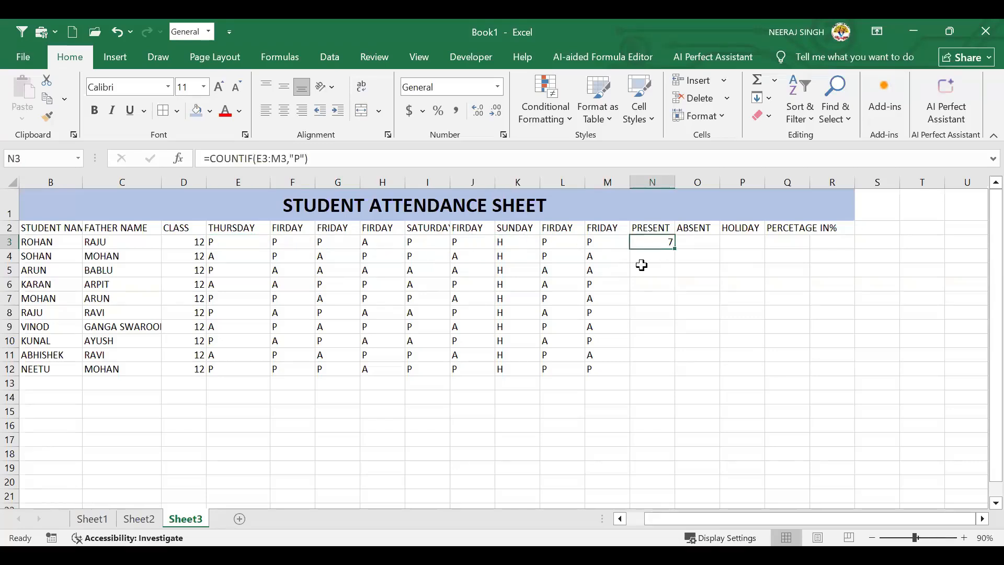
pyautogui.moveTo(606, 284); pyautogui.dragTo(607, 271)
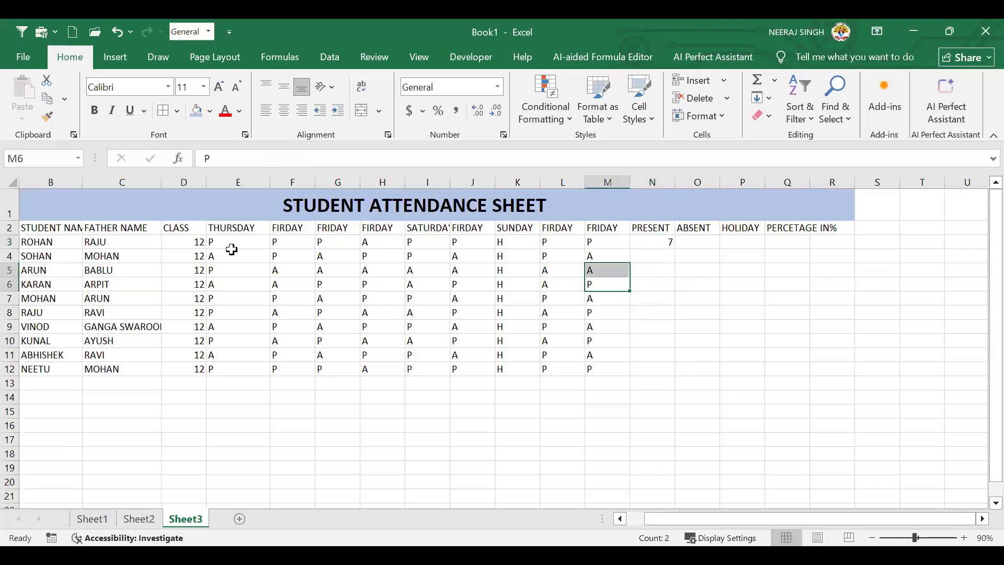
pyautogui.click(653, 243)
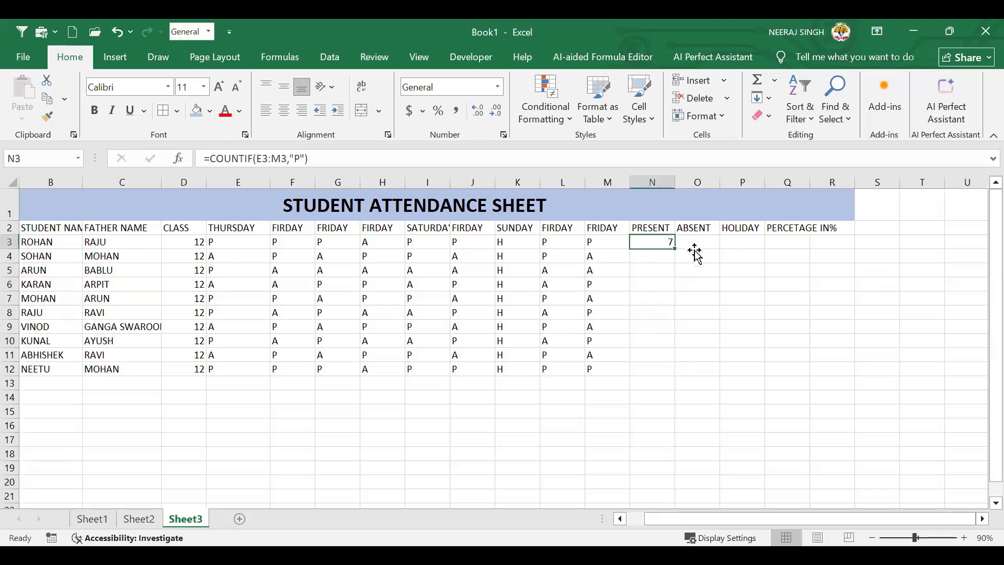
pyautogui.click(694, 245)
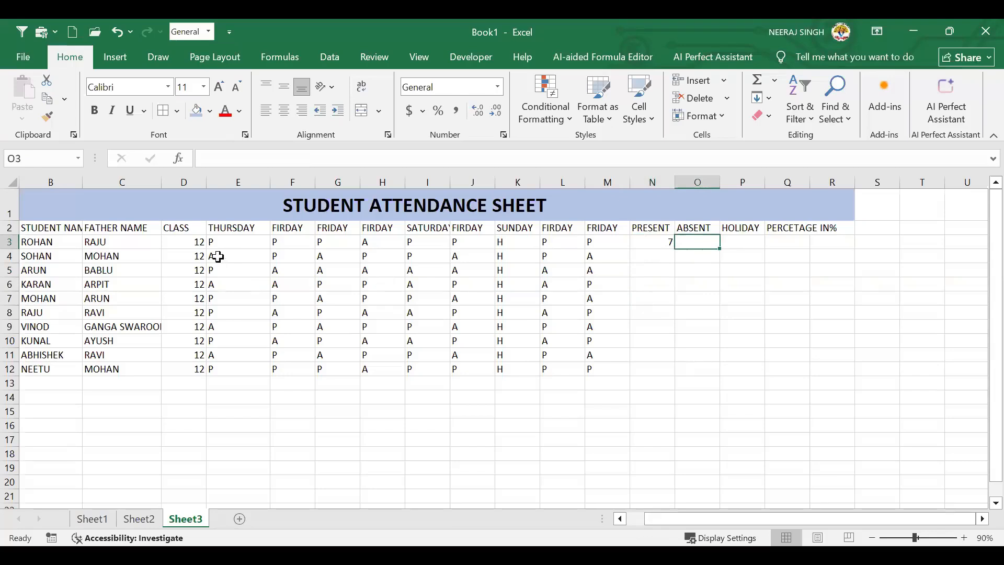
# Centre-align the attendance marks and totals block E3:R12
pyautogui.moveTo(236, 252); pyautogui.dragTo(984, 386)
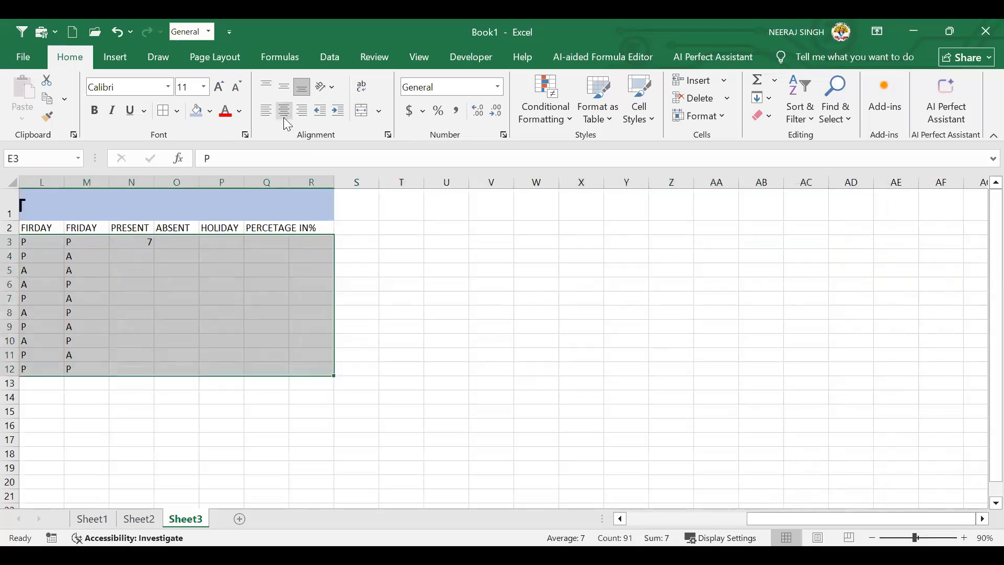
pyautogui.click(283, 111)
pyautogui.hscroll(-5, 732, 518)
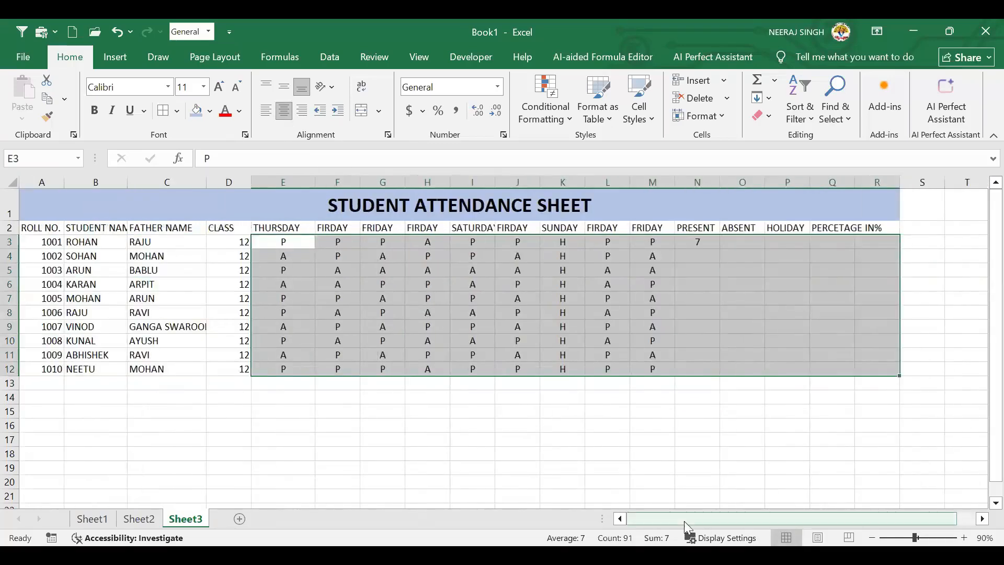
pyautogui.click(502, 386)
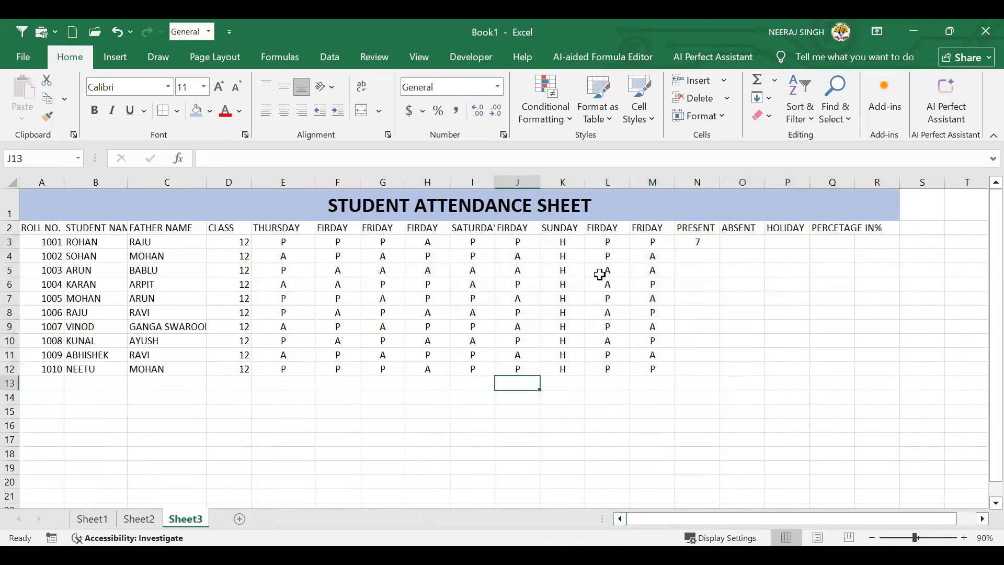
pyautogui.click(736, 246)
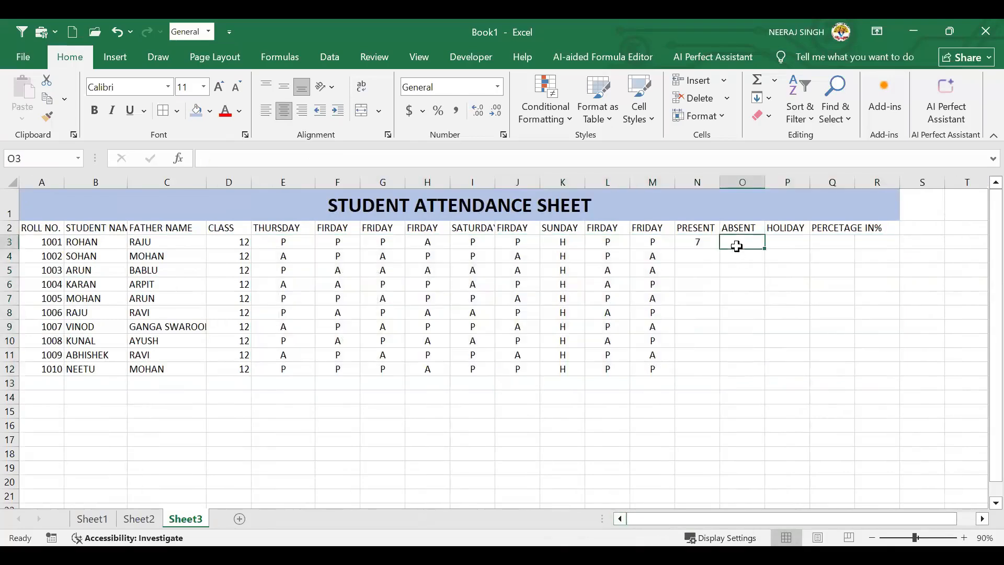
# Enter =COUNTIF(E3:M3,"A") in O3 to count the first student's absences
pyautogui.write('=')
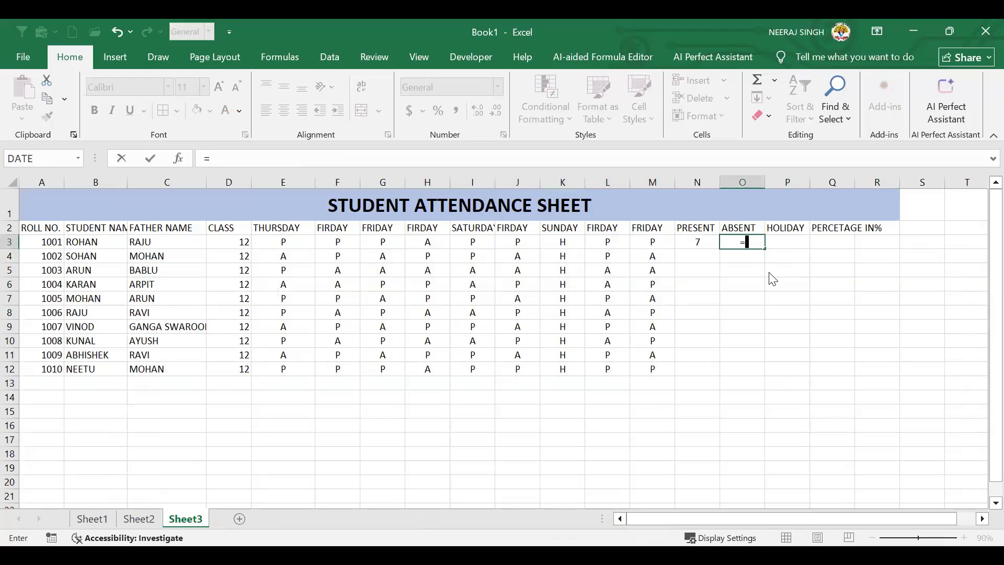
pyautogui.write('COUNT')
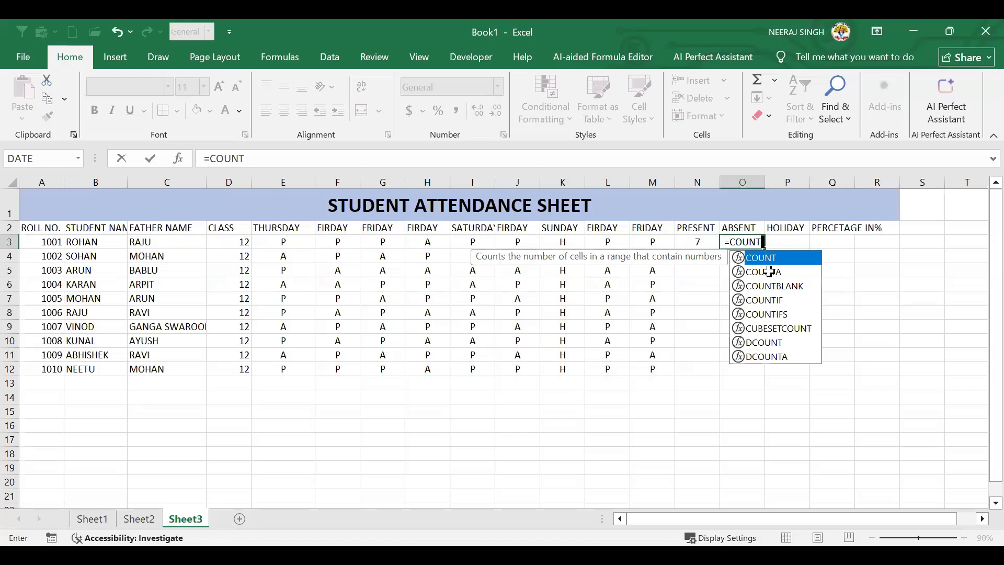
pyautogui.write('IF(')
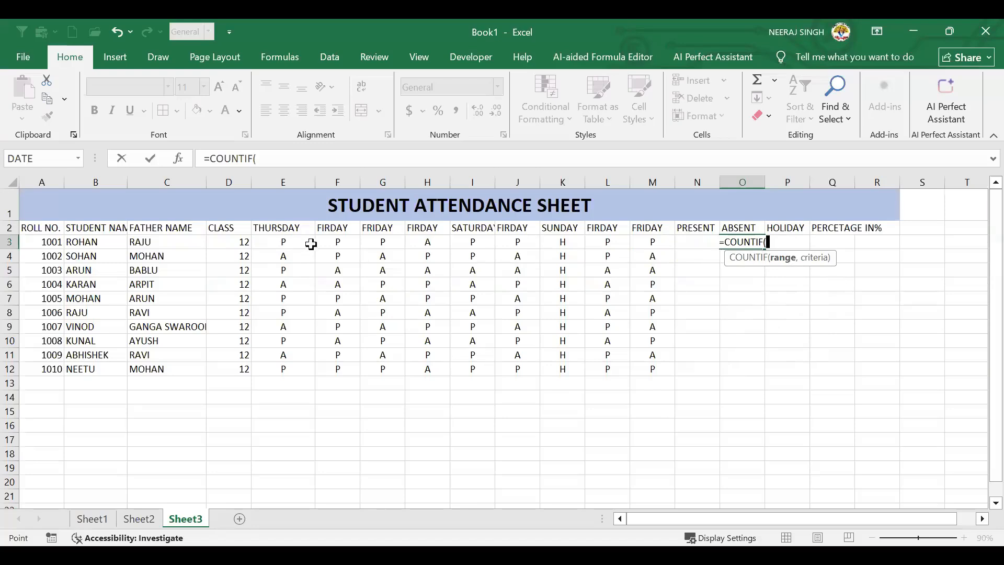
pyautogui.moveTo(311, 244); pyautogui.dragTo(354, 242)
pyautogui.moveTo(640, 244); pyautogui.dragTo(641, 245)
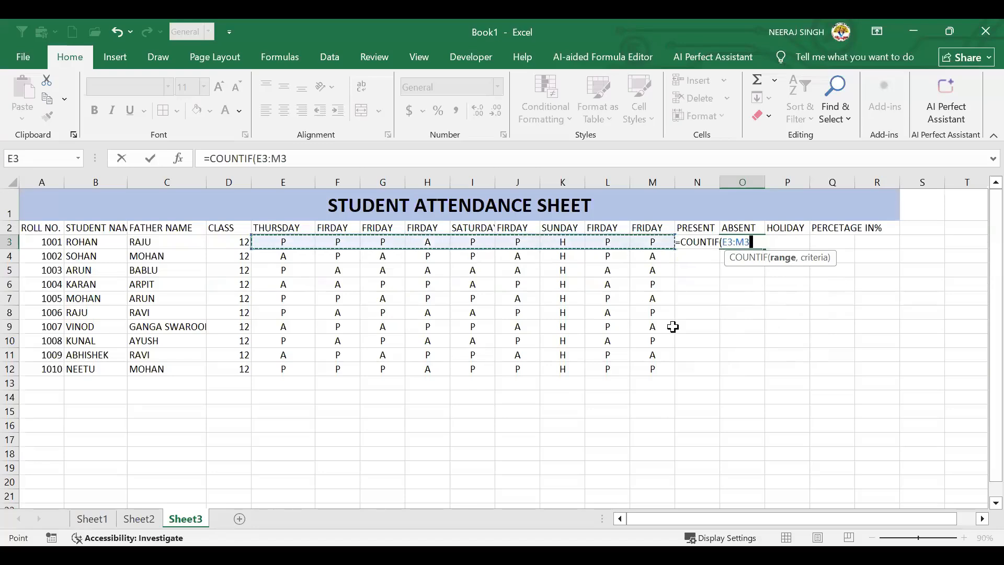
pyautogui.write(',"')
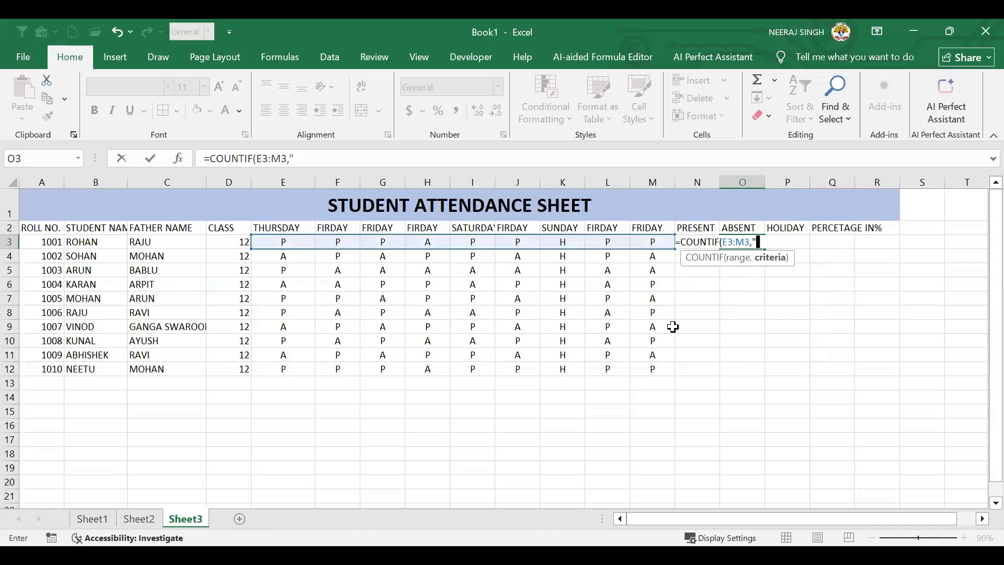
pyautogui.write('A')
pyautogui.write('")')
pyautogui.press('Return')
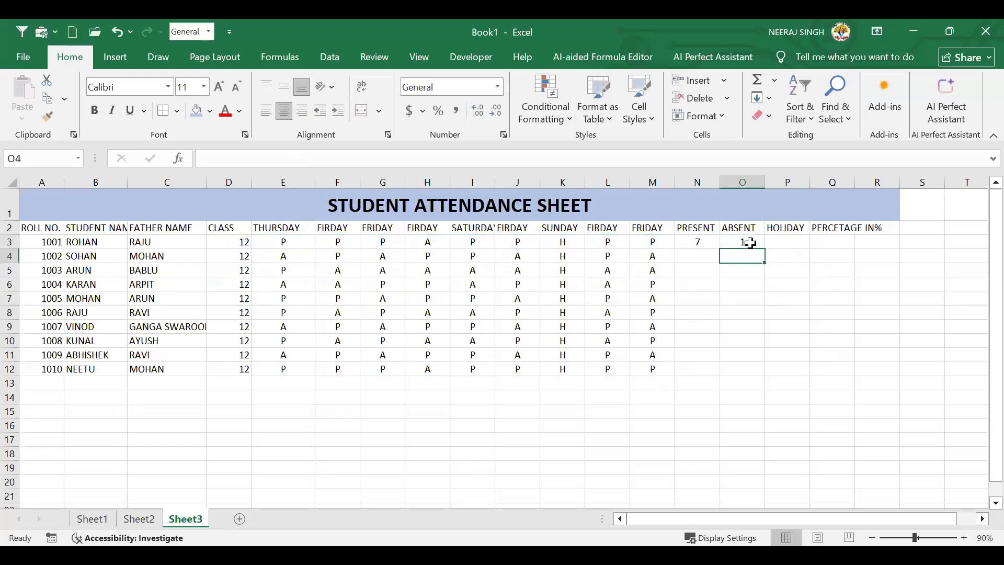
pyautogui.click(749, 242)
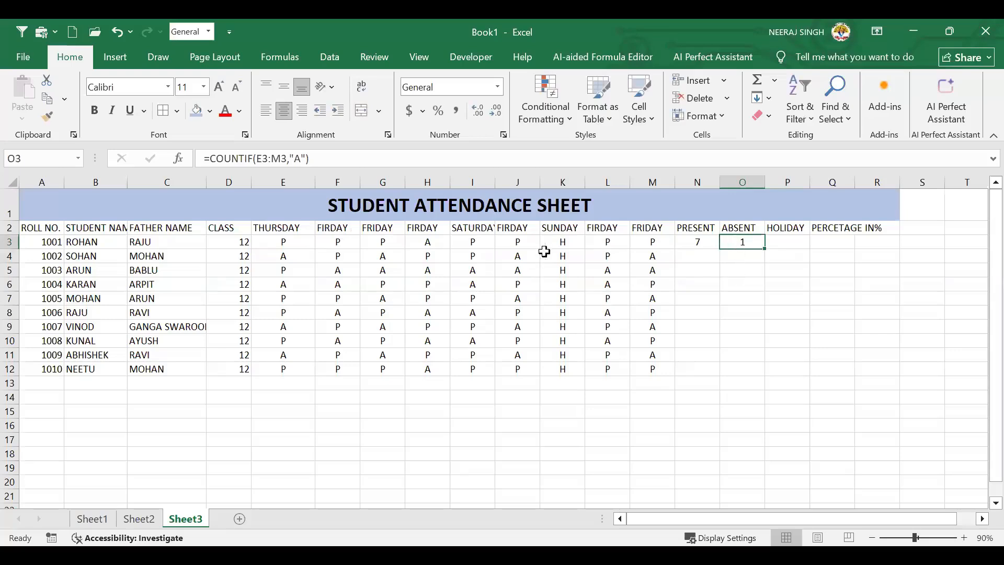
# Fill the PRESENT and ABSENT counts in N3 and O3 down to row 12
pyautogui.moveTo(559, 242); pyautogui.dragTo(560, 370)
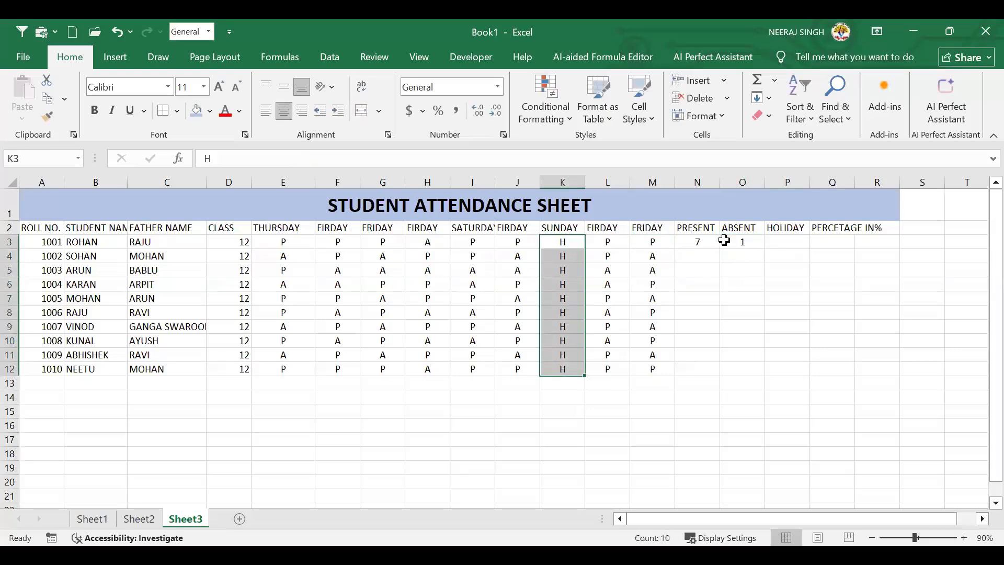
pyautogui.click(725, 242)
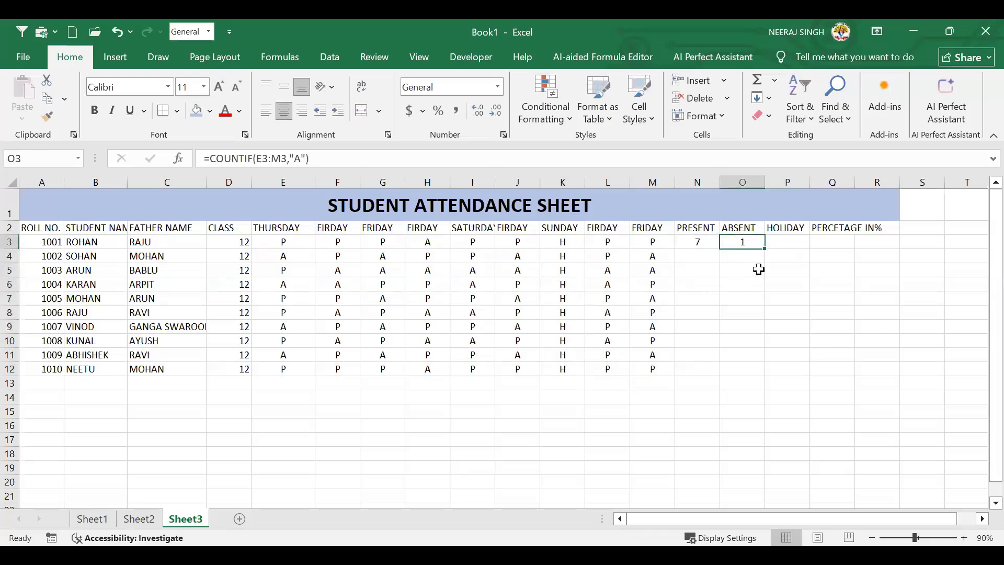
pyautogui.click(705, 244)
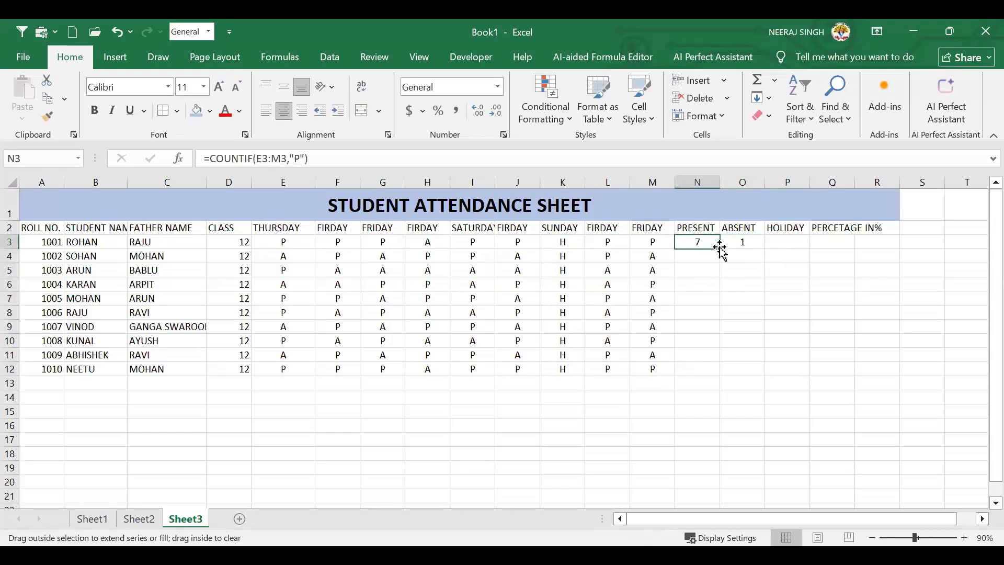
pyautogui.doubleClick(721, 250)
pyautogui.click(762, 246)
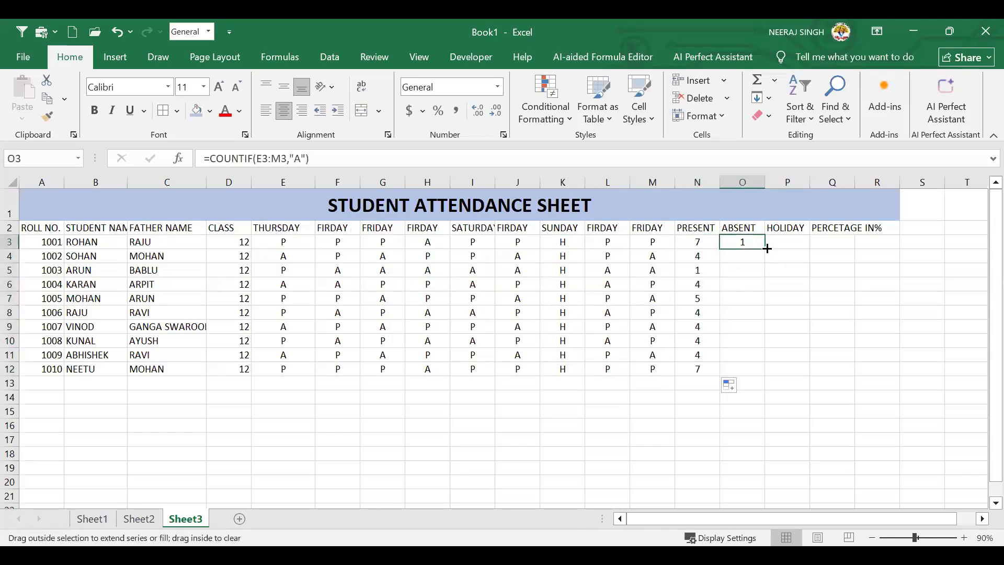
pyautogui.doubleClick(765, 248)
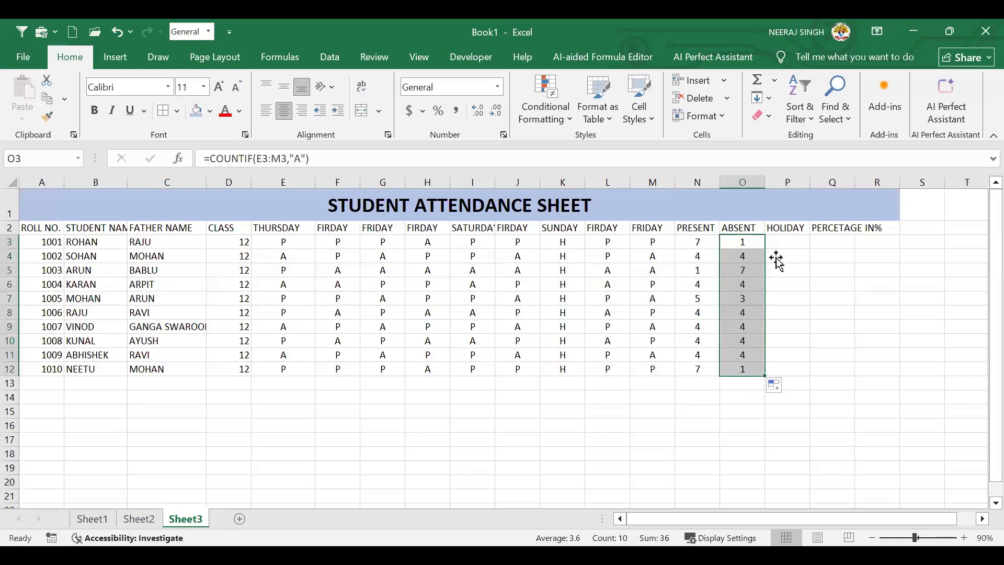
pyautogui.click(741, 243)
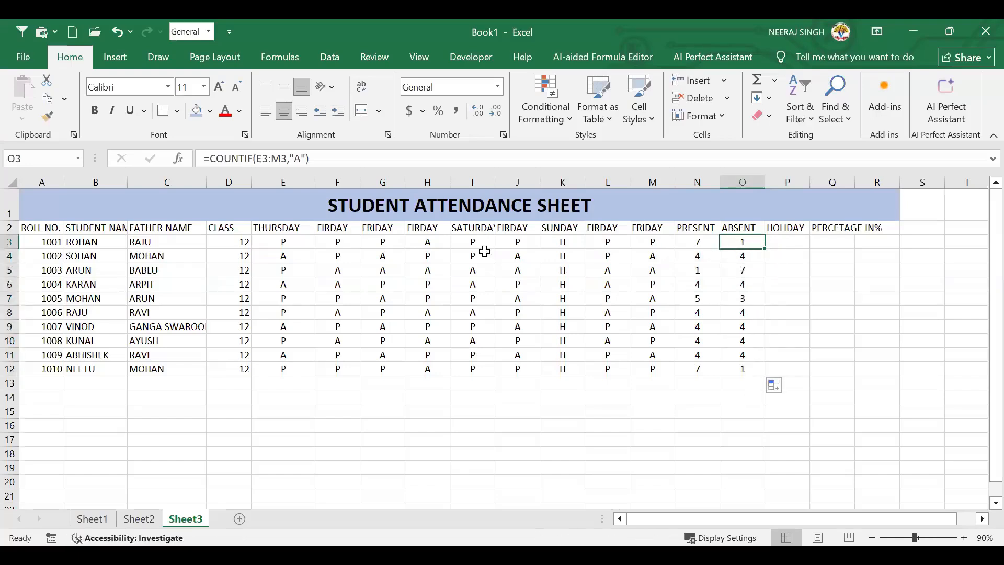
pyautogui.click(428, 245)
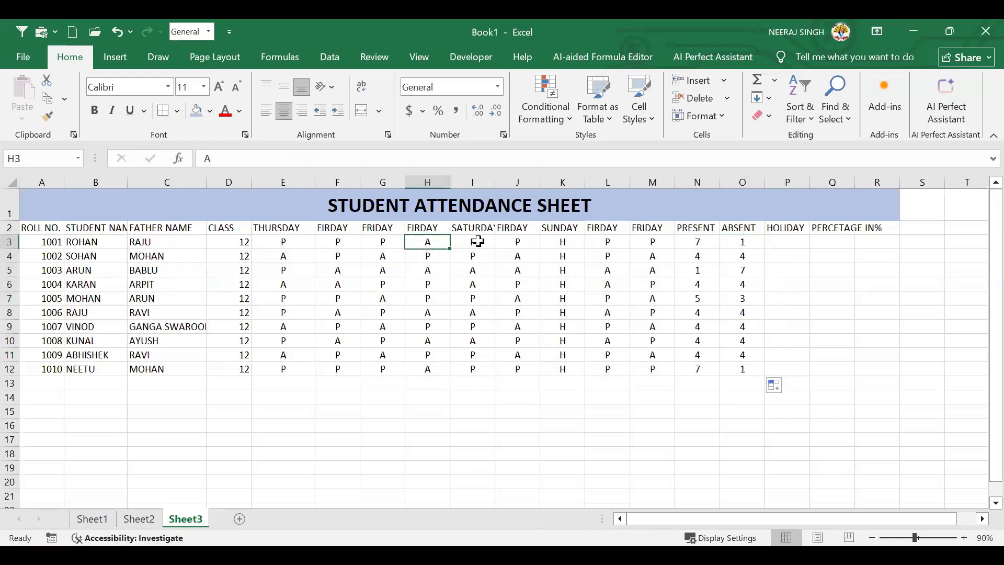
# Enter =COUNTIF(E3:M3,"H") in P3 and fill it down to P12, giving 1 each
pyautogui.click(753, 246)
pyautogui.click(787, 244)
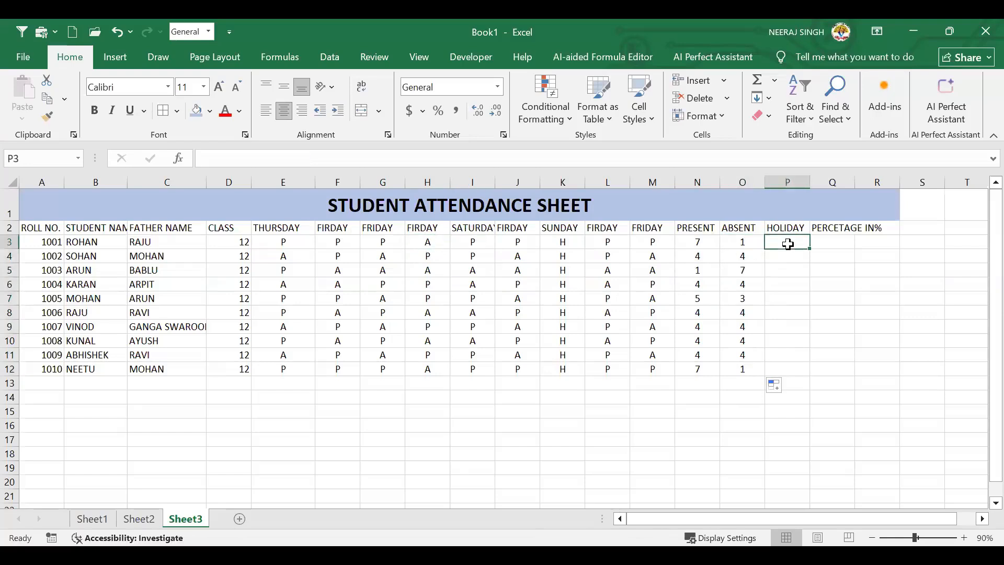
pyautogui.write('=C')
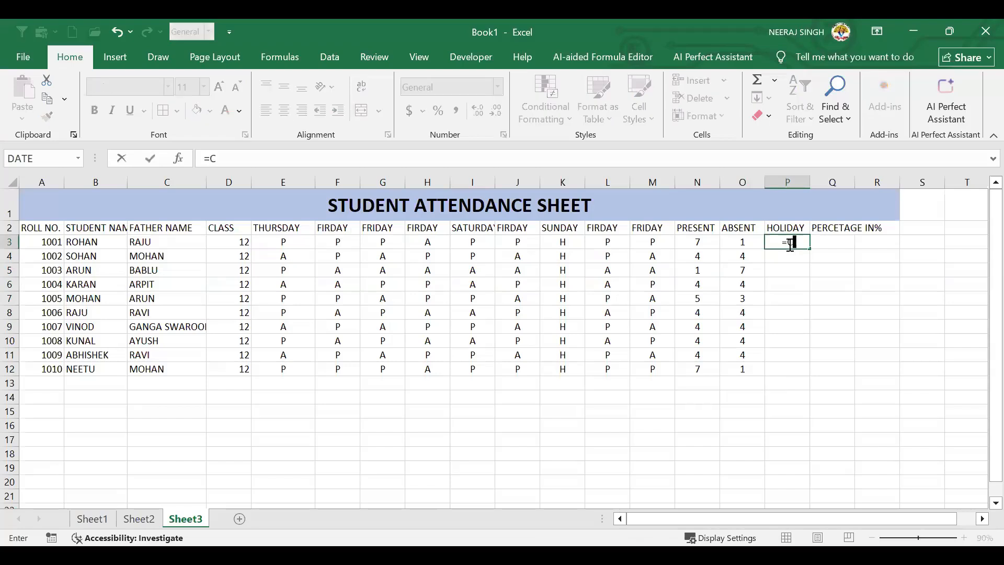
pyautogui.write('OUNT')
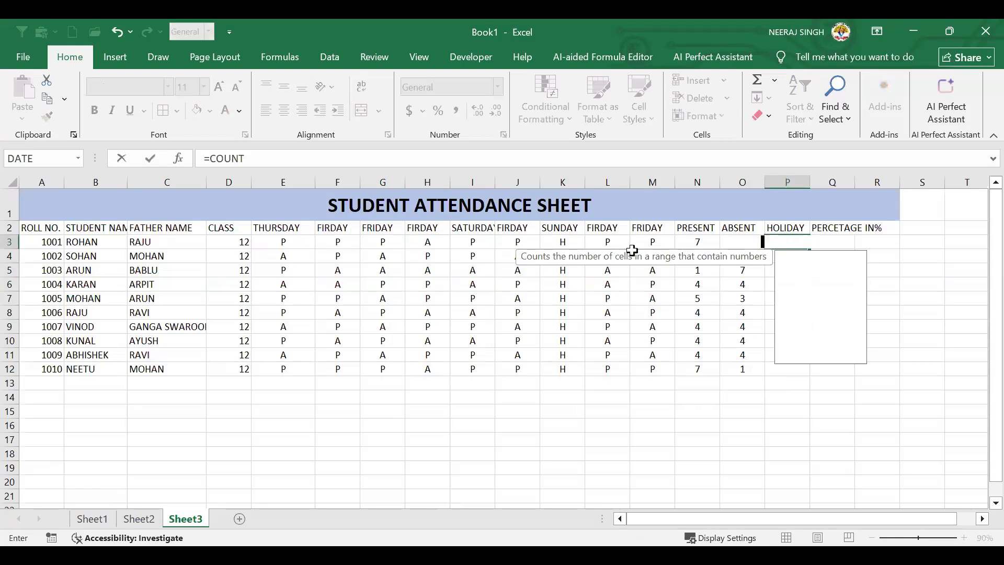
pyautogui.write('IF(')
pyautogui.click(315, 247)
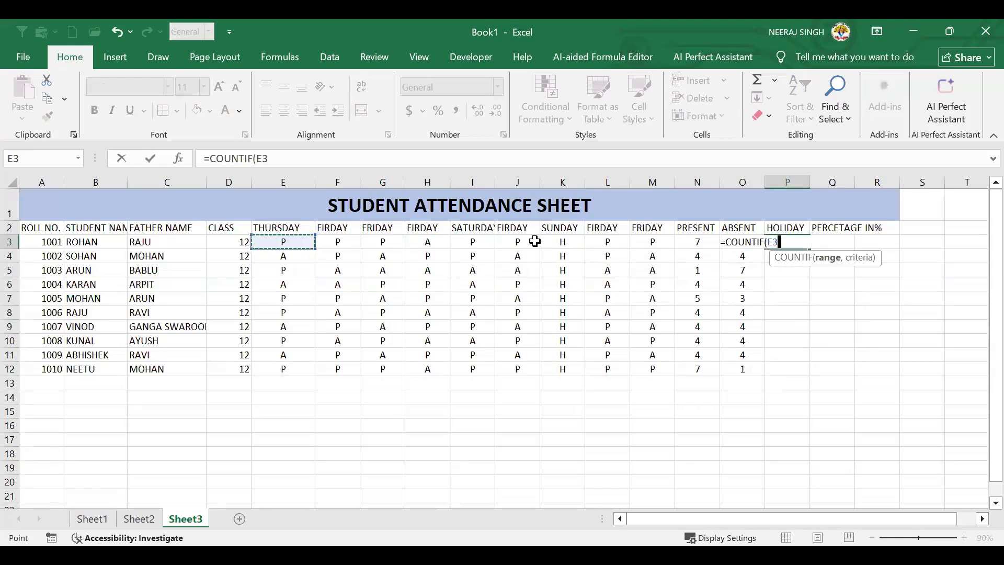
pyautogui.keyDown('shift'); pyautogui.click(632, 245); pyautogui.keyUp('shift')
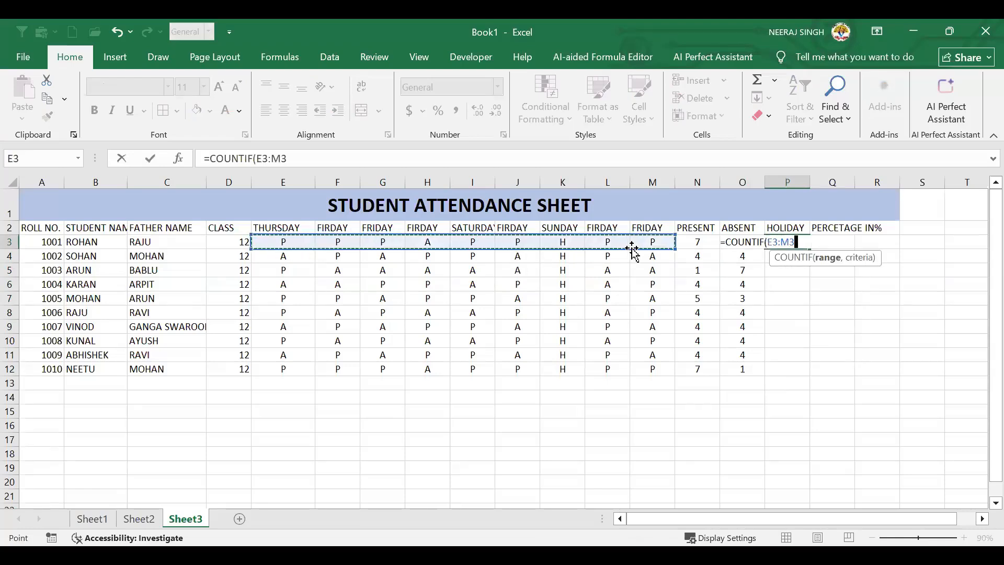
pyautogui.write(',"H')
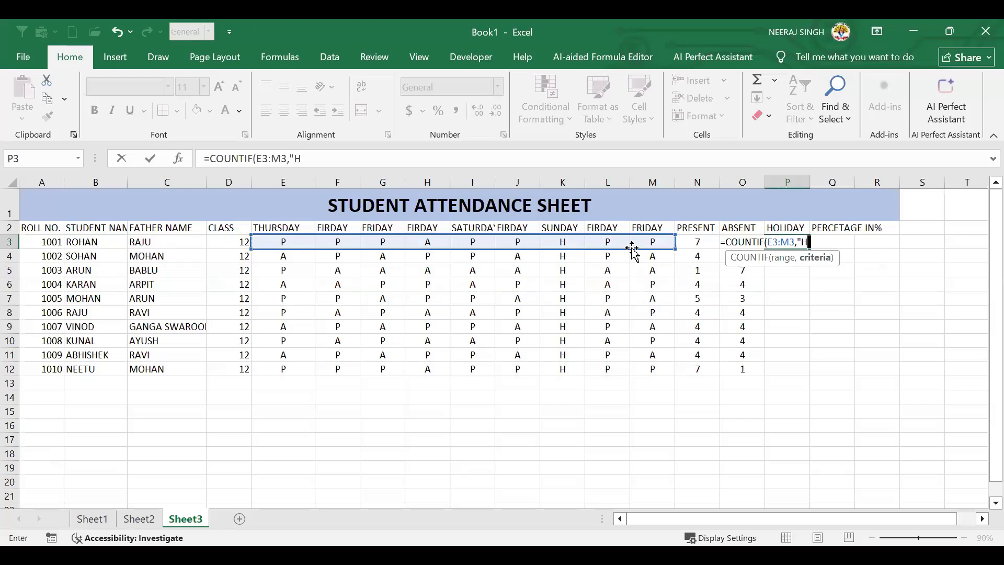
pyautogui.write('")')
pyautogui.press('Return')
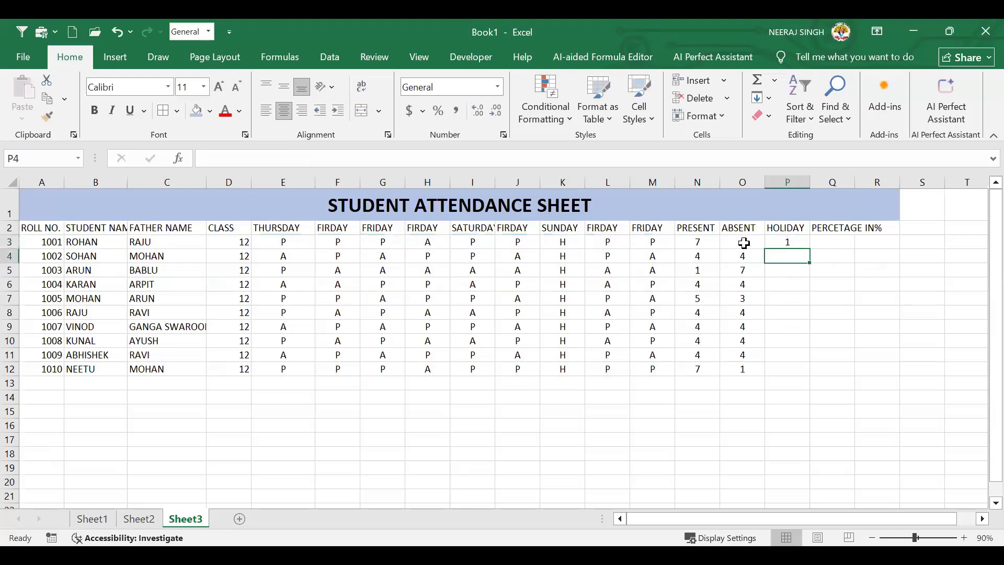
pyautogui.click(782, 241)
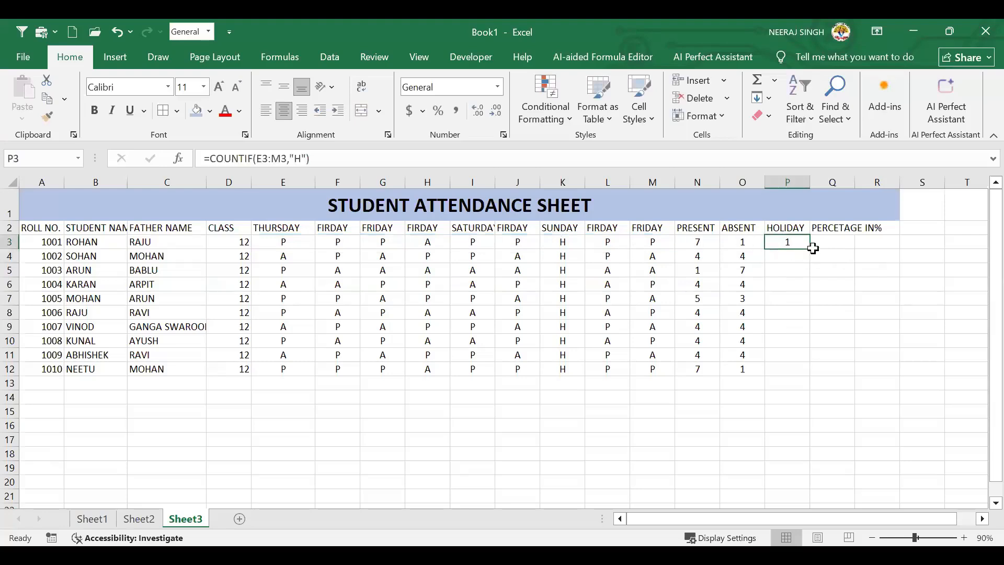
pyautogui.doubleClick(810, 249)
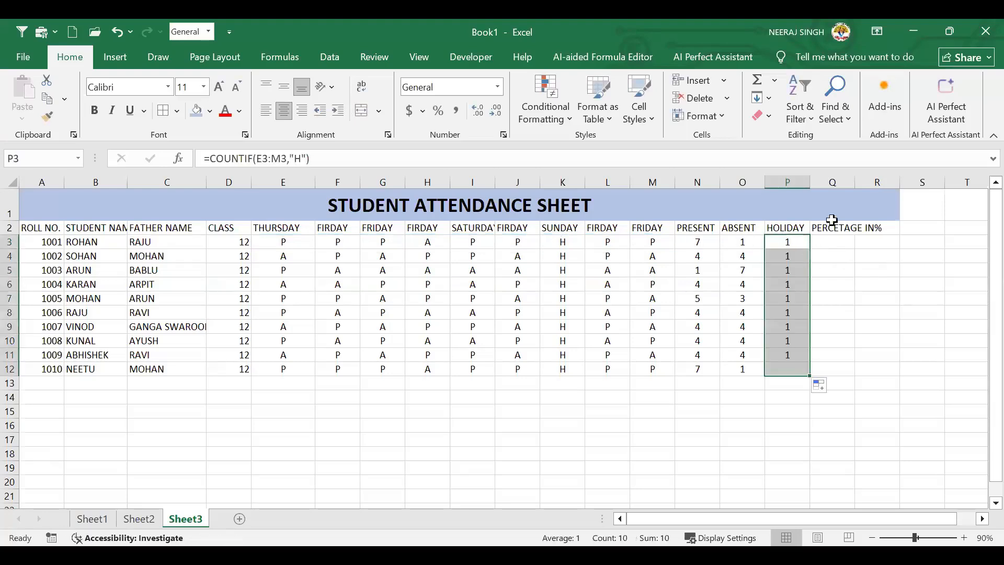
pyautogui.click(832, 241)
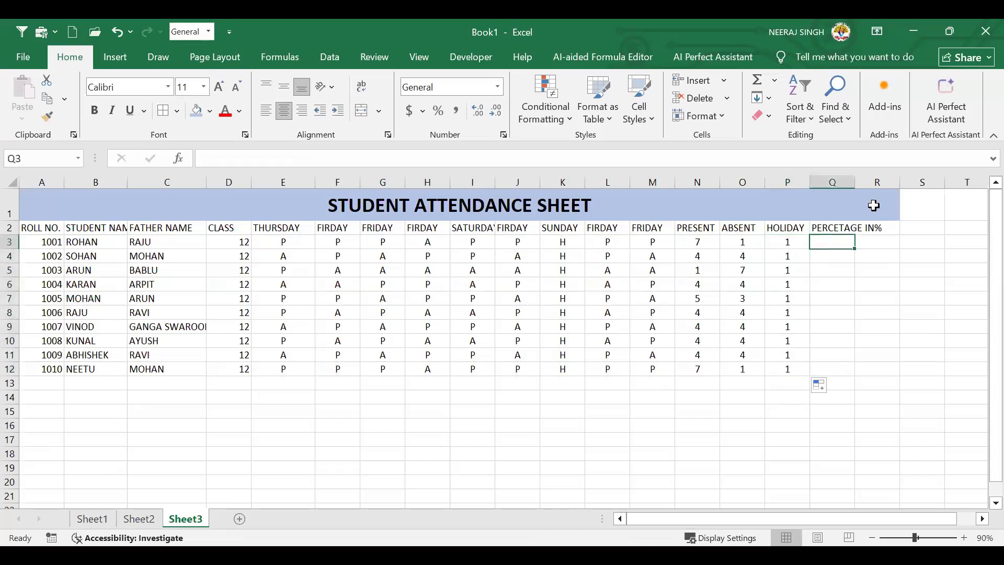
# Widen column Q and enter =(N3*100)/(N3+O3) in Q3
pyautogui.moveTo(851, 185); pyautogui.dragTo(876, 185)
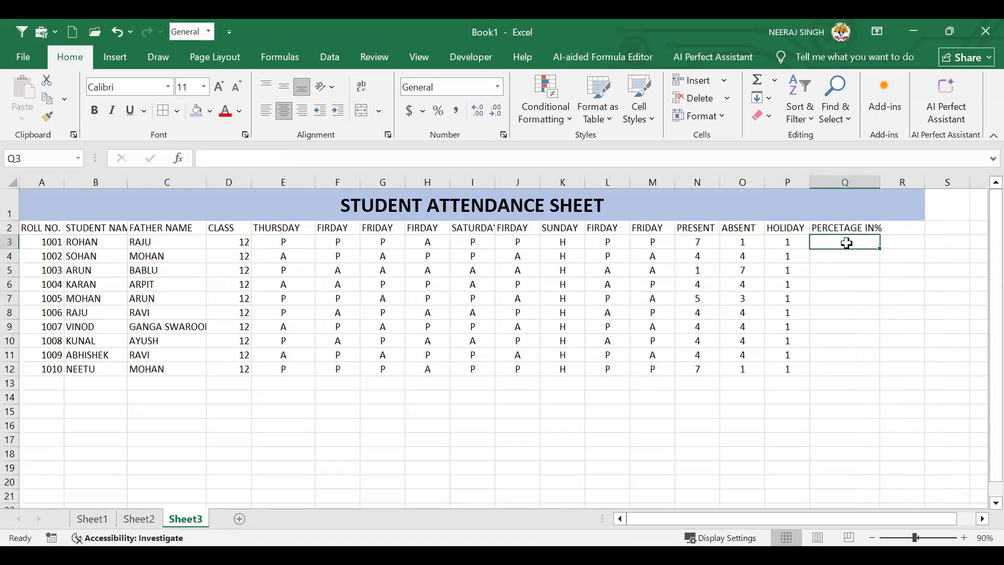
pyautogui.write('=')
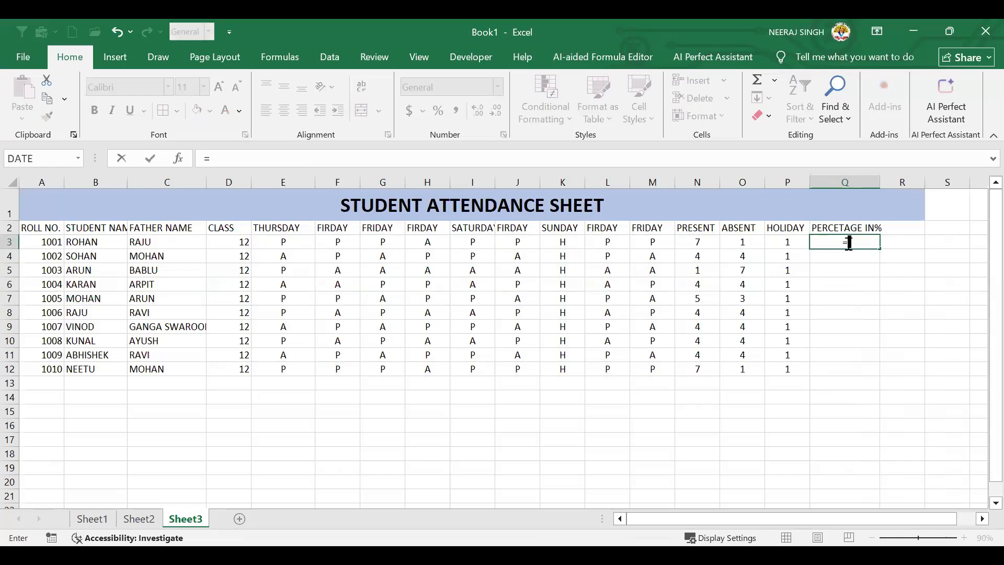
pyautogui.write('(')
pyautogui.click(698, 241)
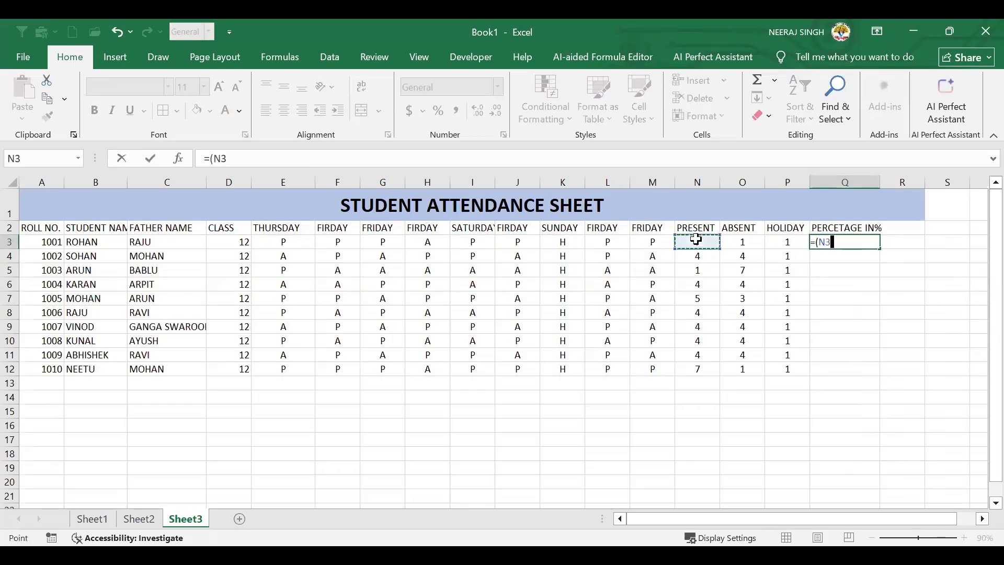
pyautogui.write('*100')
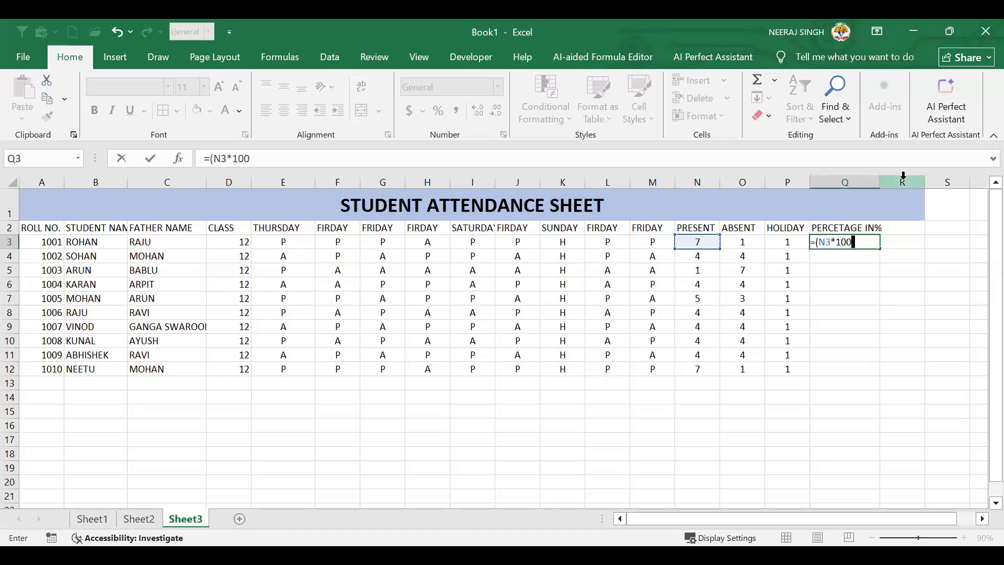
pyautogui.write(')/(')
pyautogui.click(699, 244)
pyautogui.write('+')
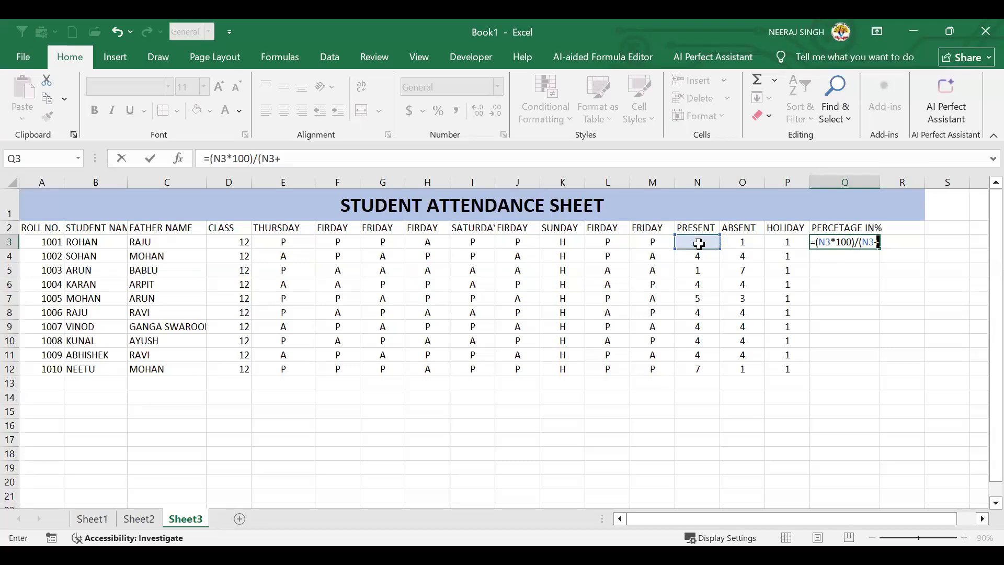
pyautogui.click(737, 241)
pyautogui.write(')')
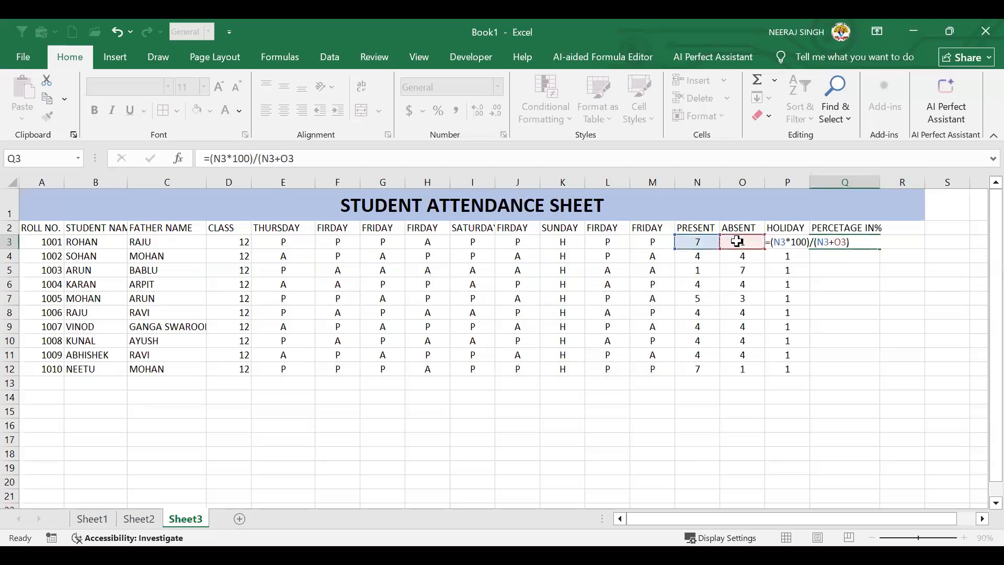
pyautogui.press('Return')
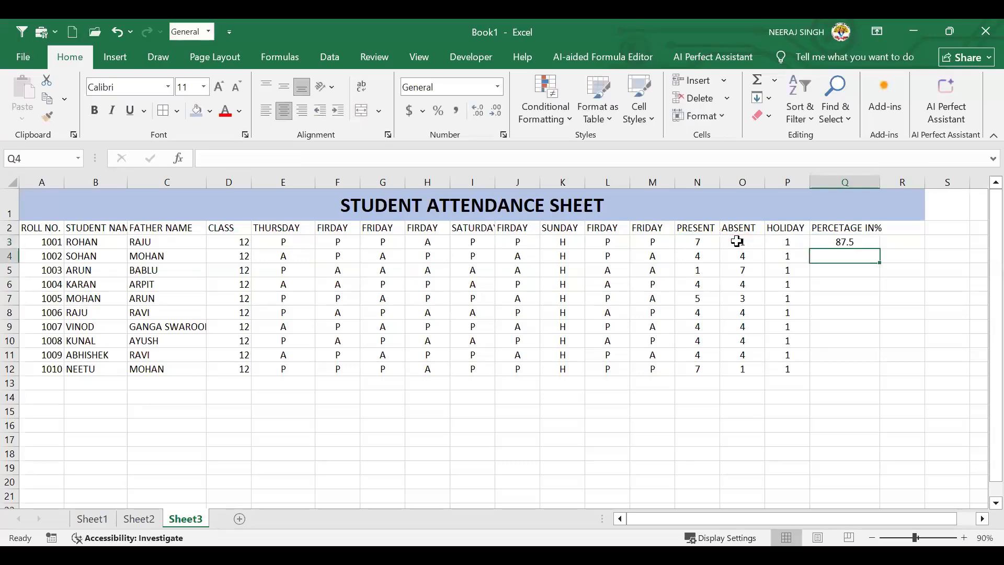
# Copy the percentage formula down to Q12, showing 12.5 to 87.5
pyautogui.click(870, 246)
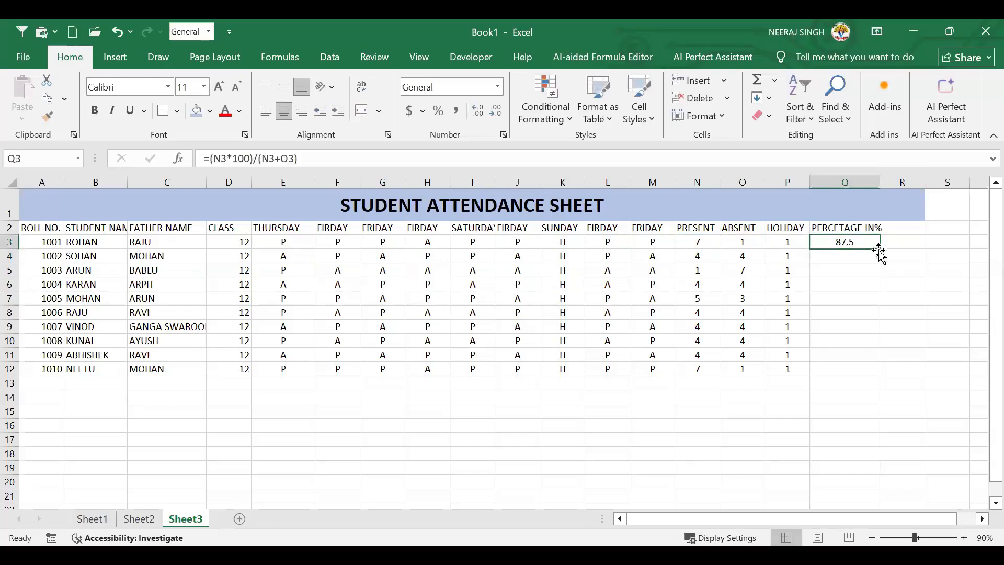
pyautogui.doubleClick(879, 250)
pyautogui.click(821, 376)
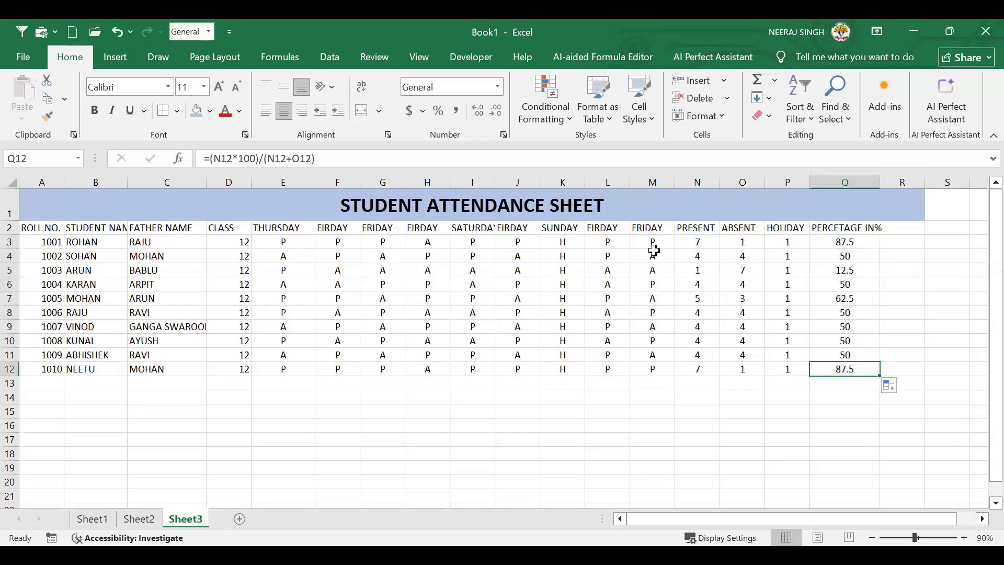
pyautogui.moveTo(651, 245); pyautogui.dragTo(284, 242)
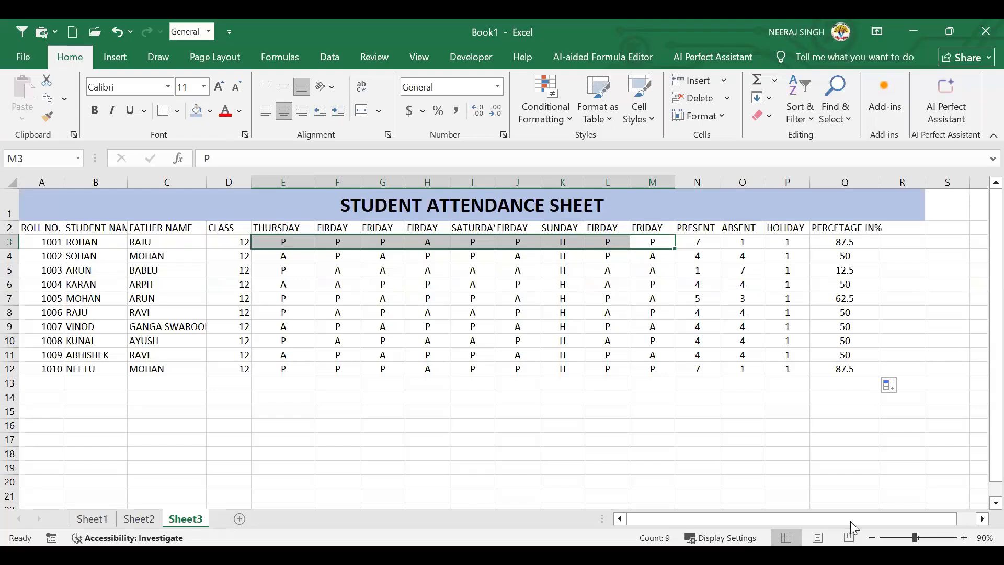
pyautogui.click(399, 292)
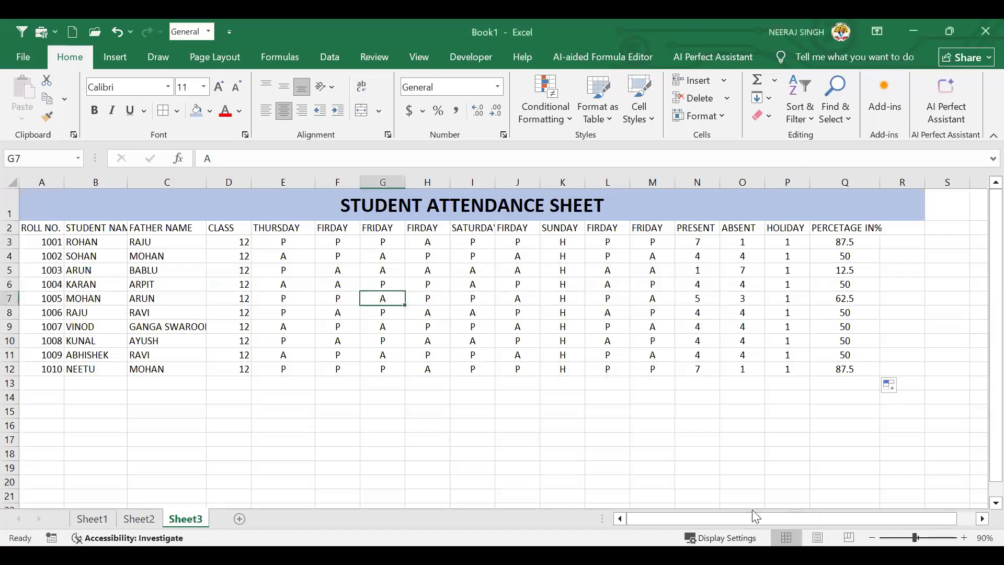
pyautogui.click(981, 519)
# Clear the calculated attendance percentages in Q3:Q12
pyautogui.click(981, 519)
pyautogui.click(982, 519)
pyautogui.moveTo(648, 242); pyautogui.dragTo(640, 376)
pyautogui.press('Delete')
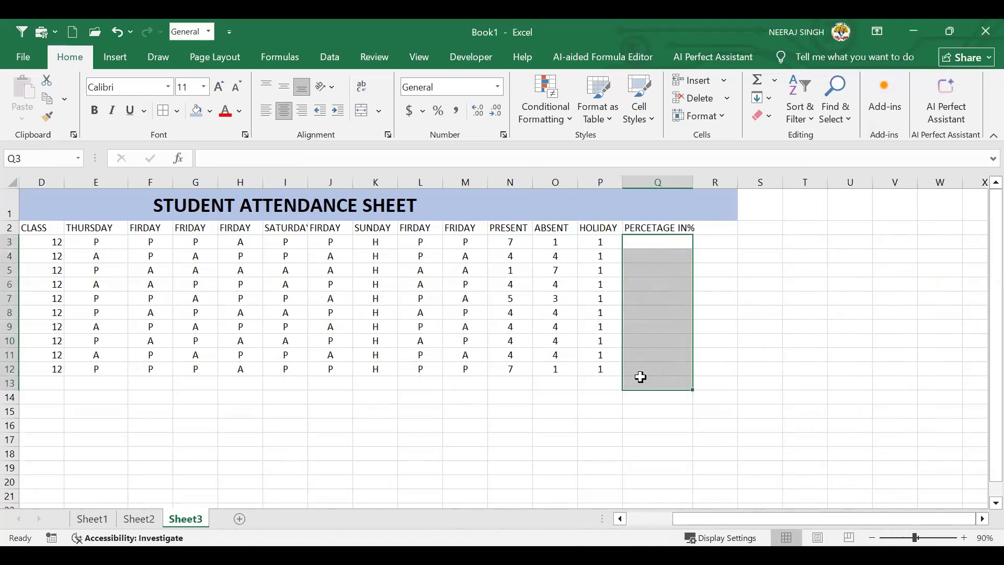
# Enter =(N3*100)/(N3+O3) in Q3 so the first student shows 87.5
pyautogui.click(664, 255)
pyautogui.click(663, 242)
pyautogui.write('=')
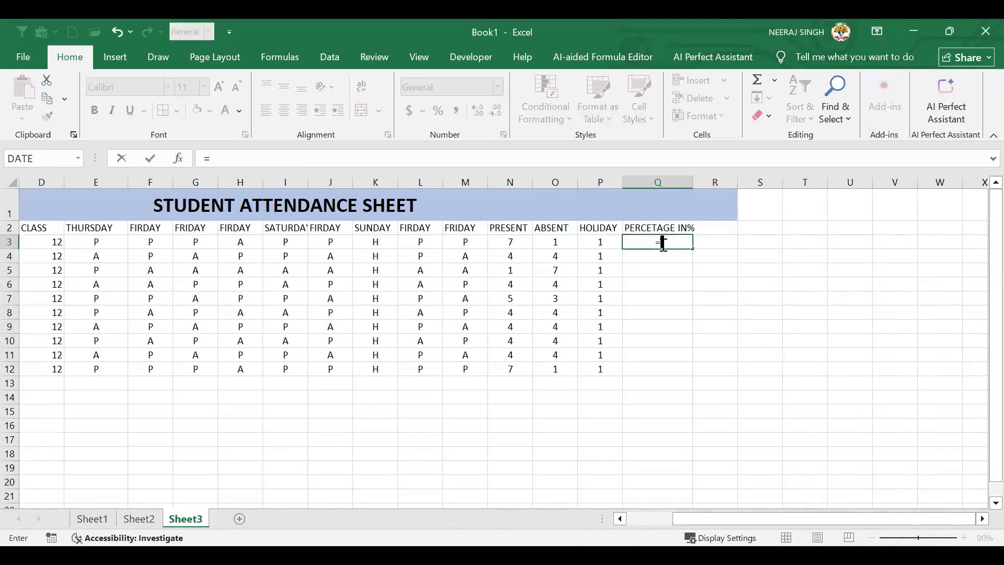
pyautogui.write('(')
pyautogui.click(508, 240)
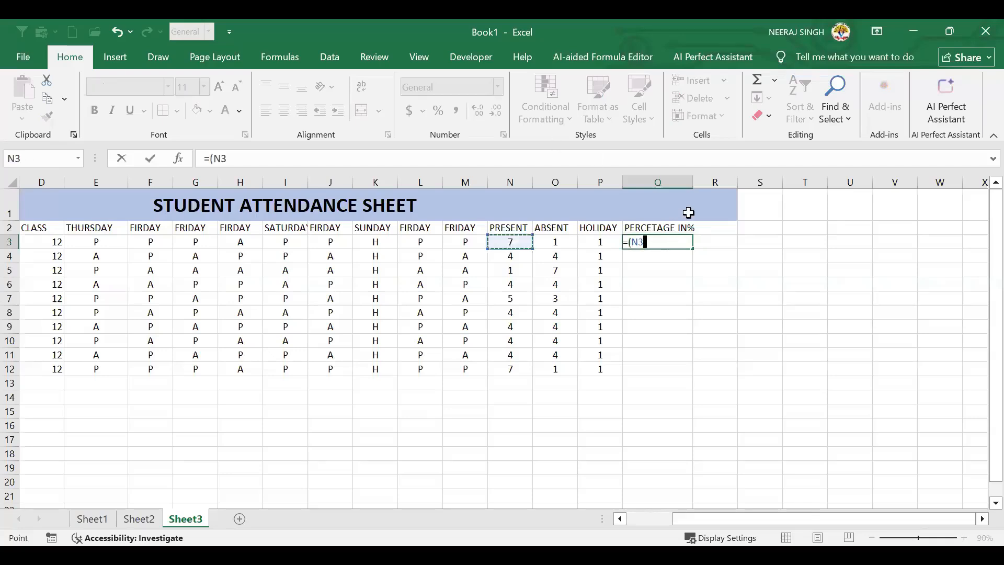
pyautogui.write('*100)/')
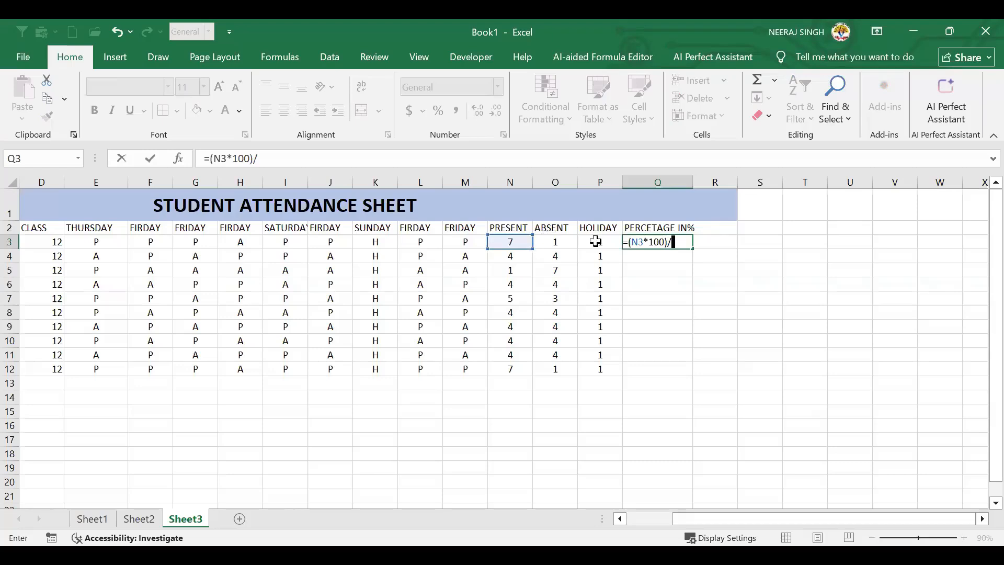
pyautogui.write('(')
pyautogui.click(524, 241)
pyautogui.write('+')
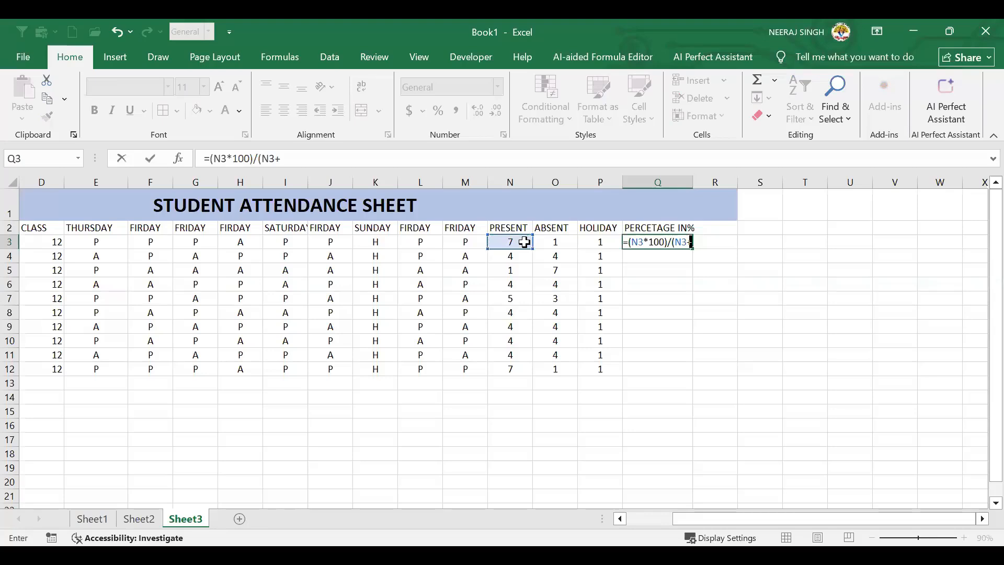
pyautogui.click(551, 241)
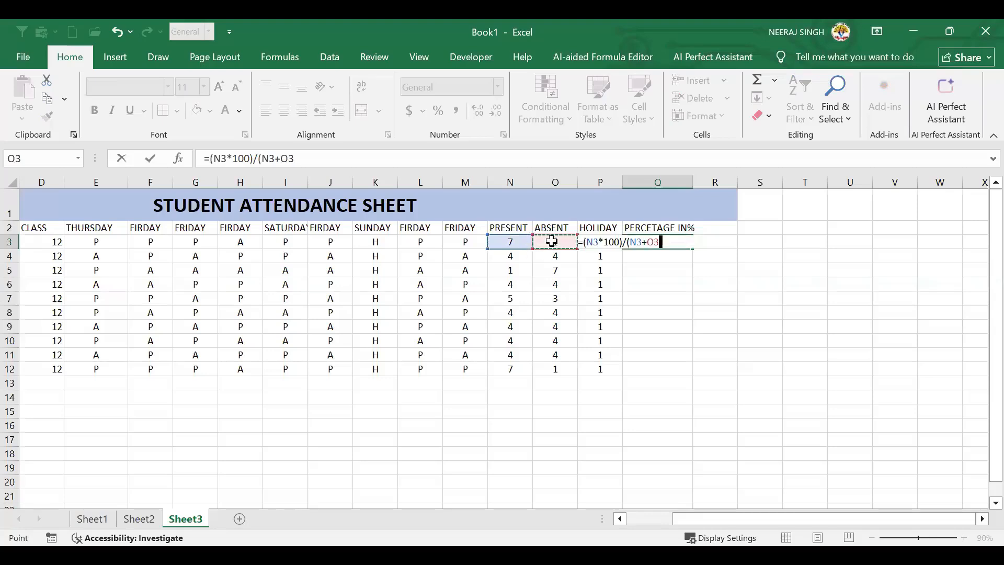
pyautogui.write(')')
pyautogui.press('Return')
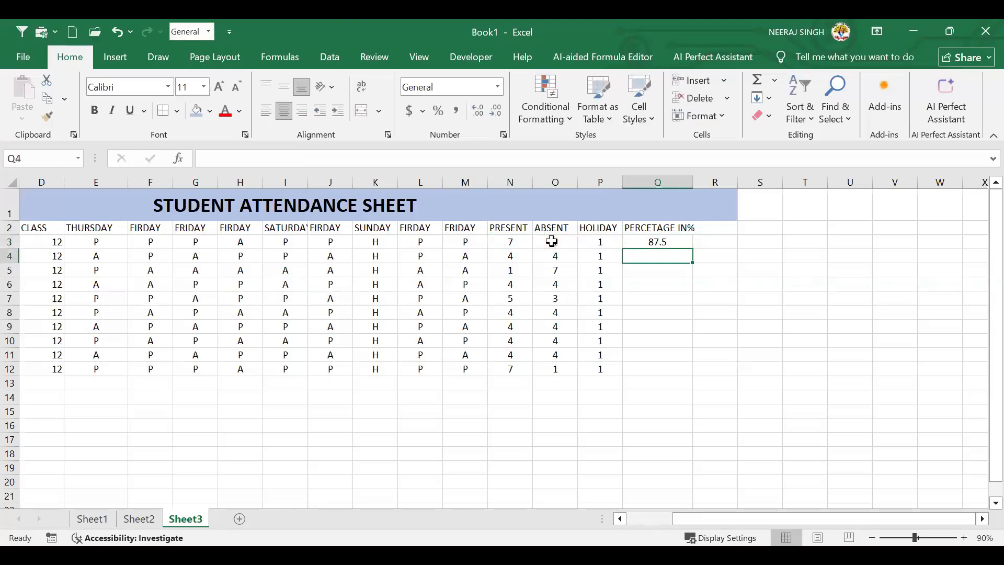
# AutoFill the Q3 percentage formula down to Q12, giving values from 12.5 to 87.5
pyautogui.click(680, 244)
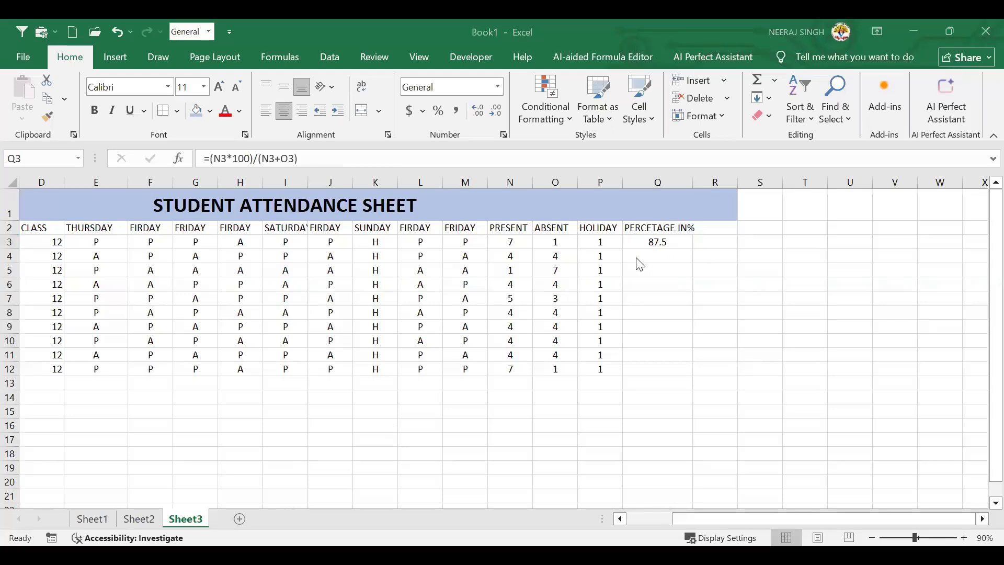
pyautogui.click(652, 253)
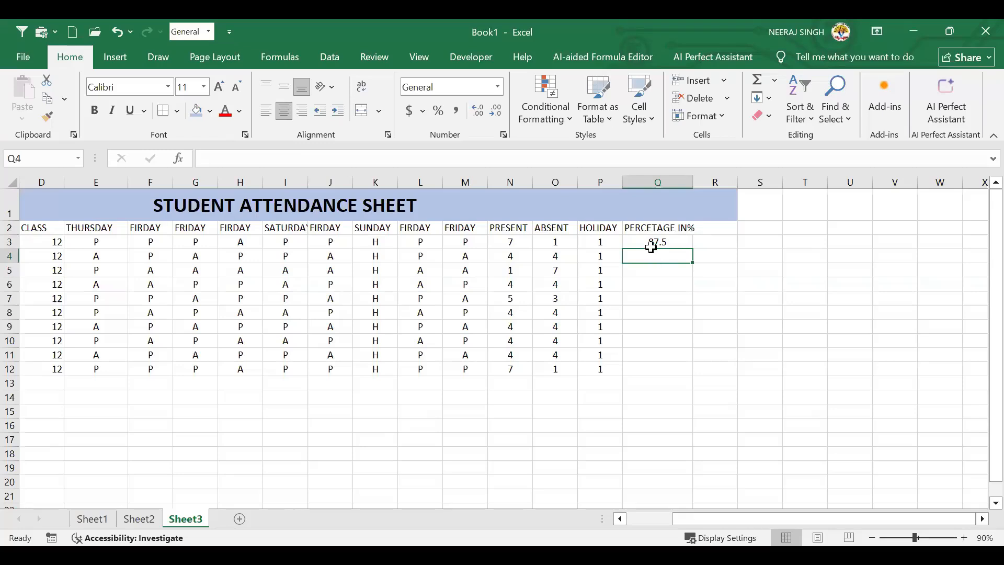
pyautogui.click(653, 243)
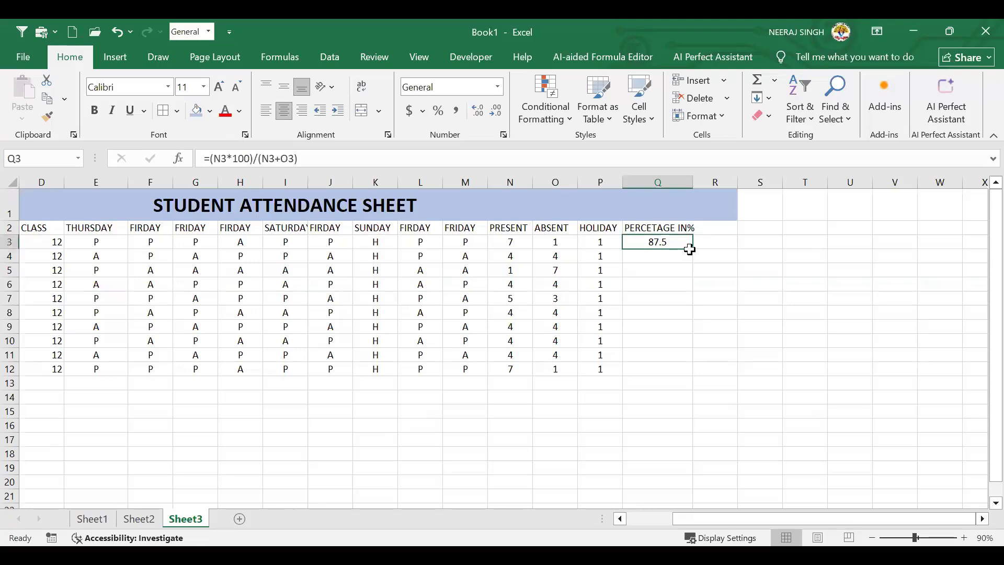
pyautogui.doubleClick(692, 249)
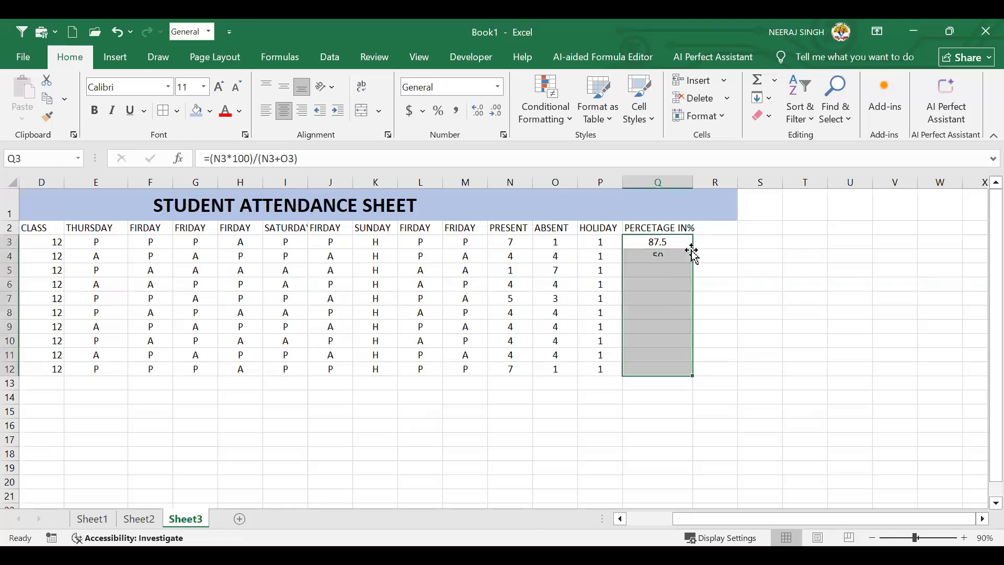
pyautogui.click(727, 251)
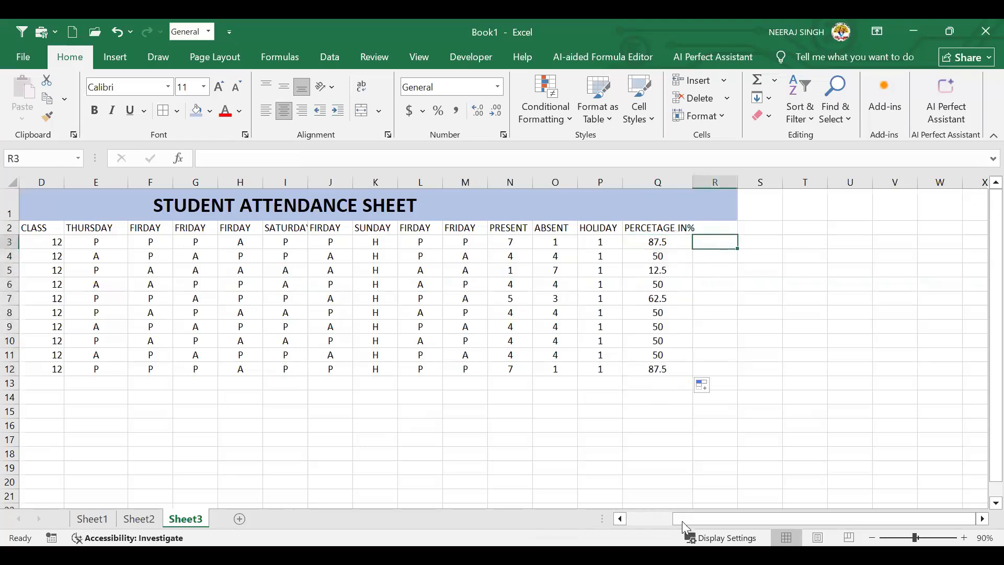
pyautogui.click(645, 513)
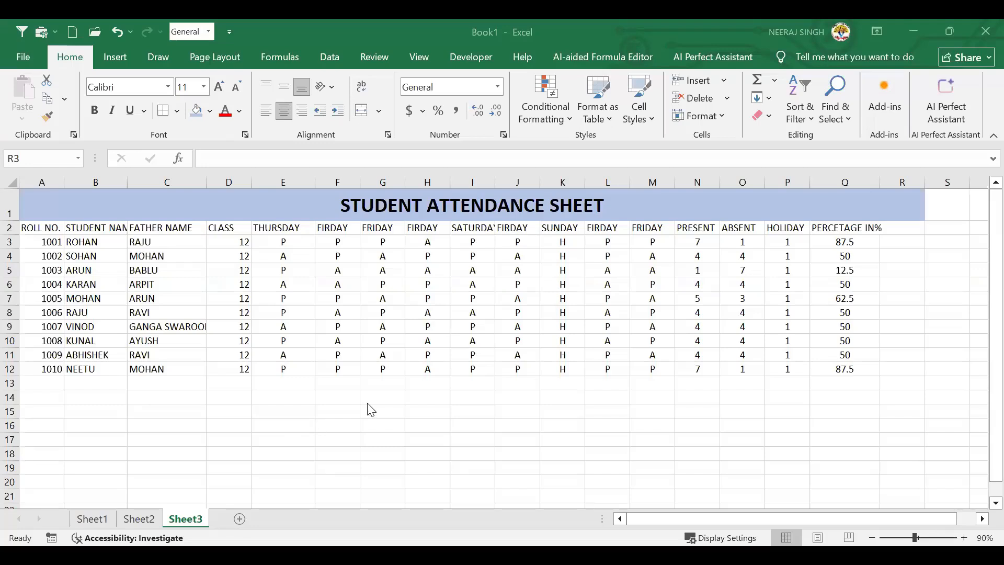
pyautogui.click(468, 328)
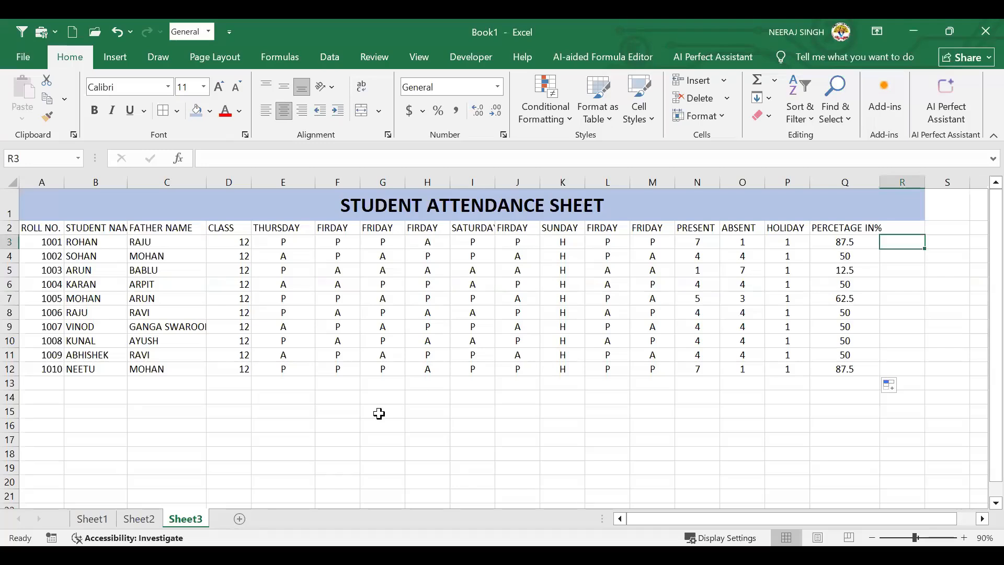
pyautogui.click(610, 369)
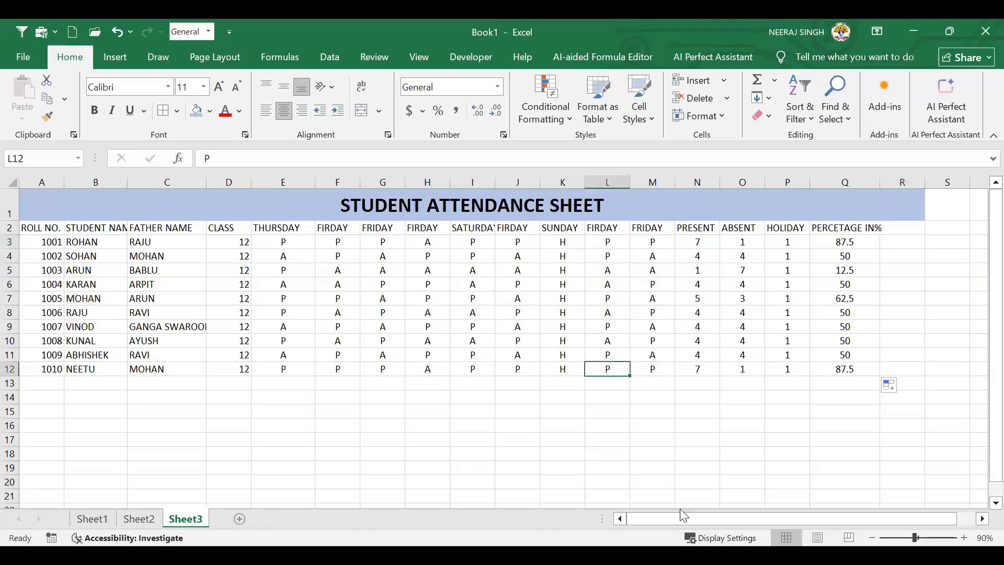
pyautogui.moveTo(798, 520); pyautogui.dragTo(932, 510)
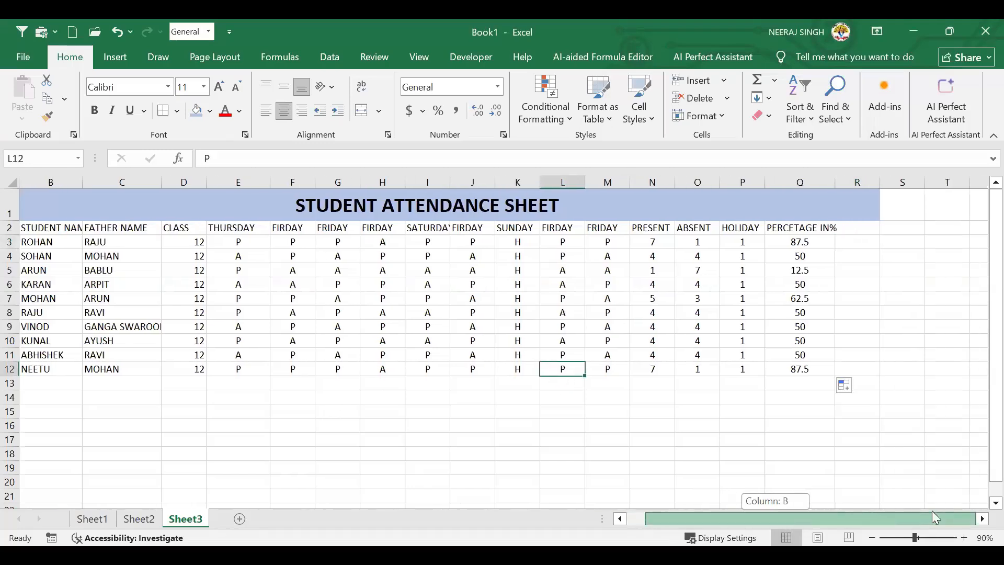
pyautogui.click(639, 312)
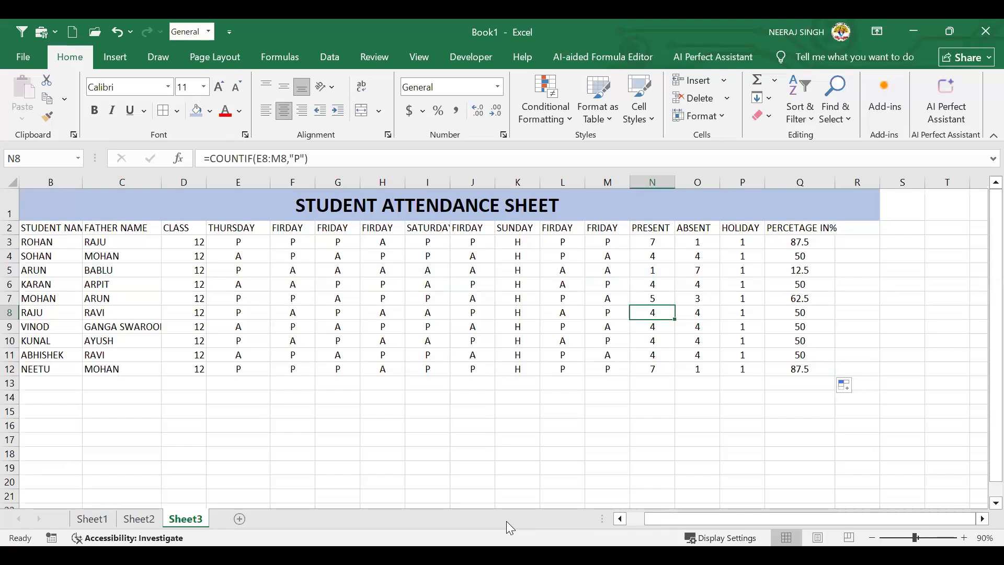
pyautogui.click(65, 257)
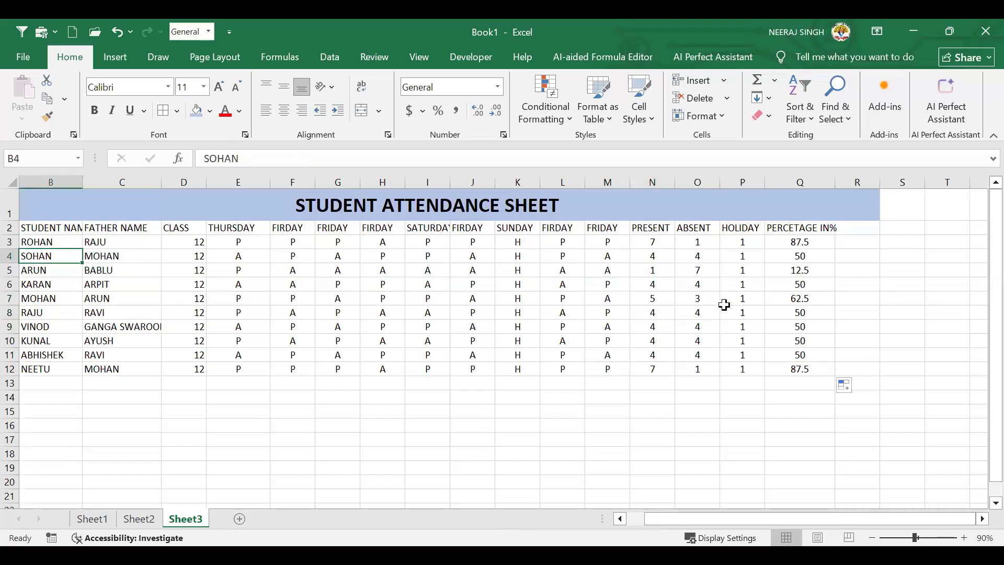
pyautogui.click(687, 312)
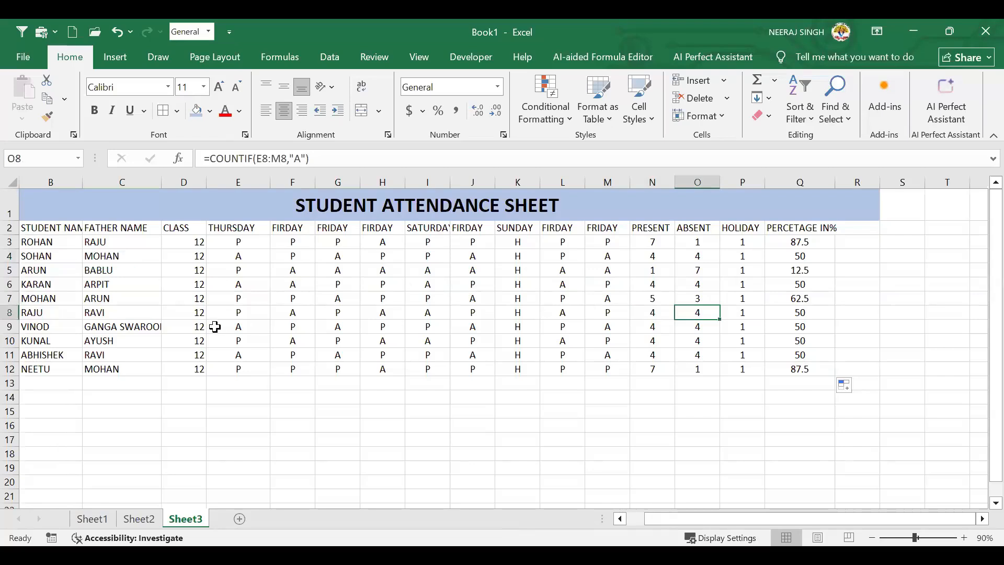
pyautogui.click(394, 351)
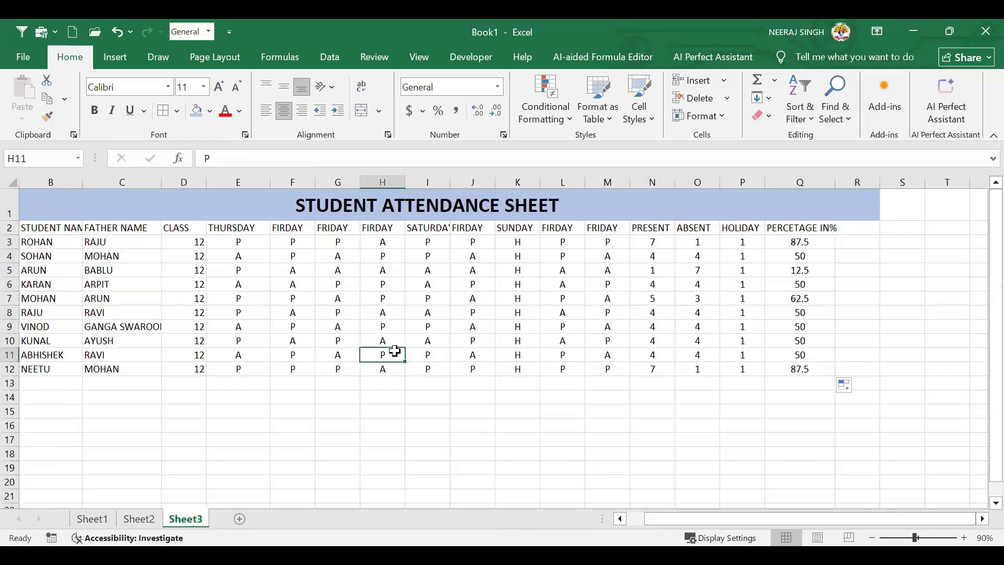
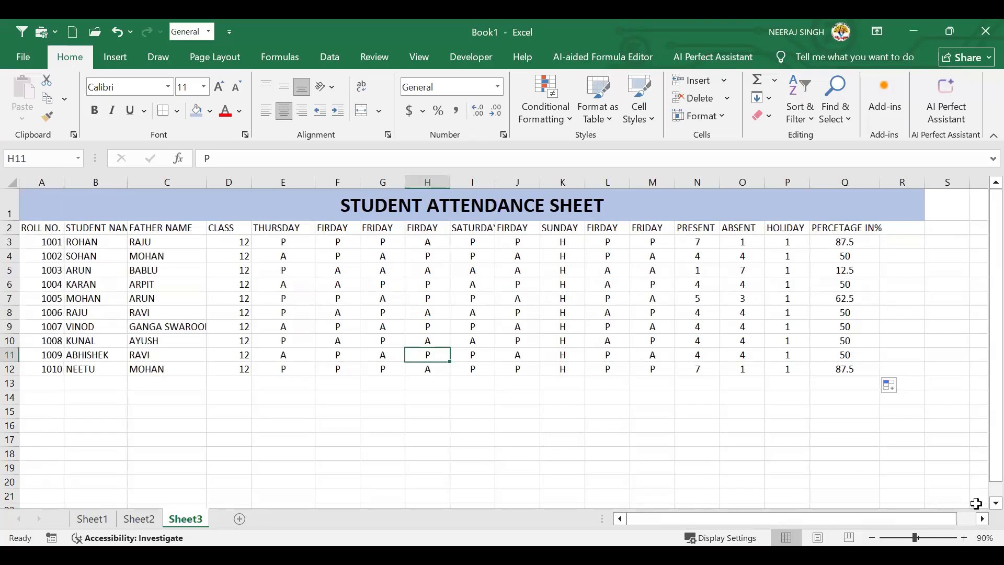
# Drag-select the full attendance table from A1 across to R12
pyautogui.click(244, 284)
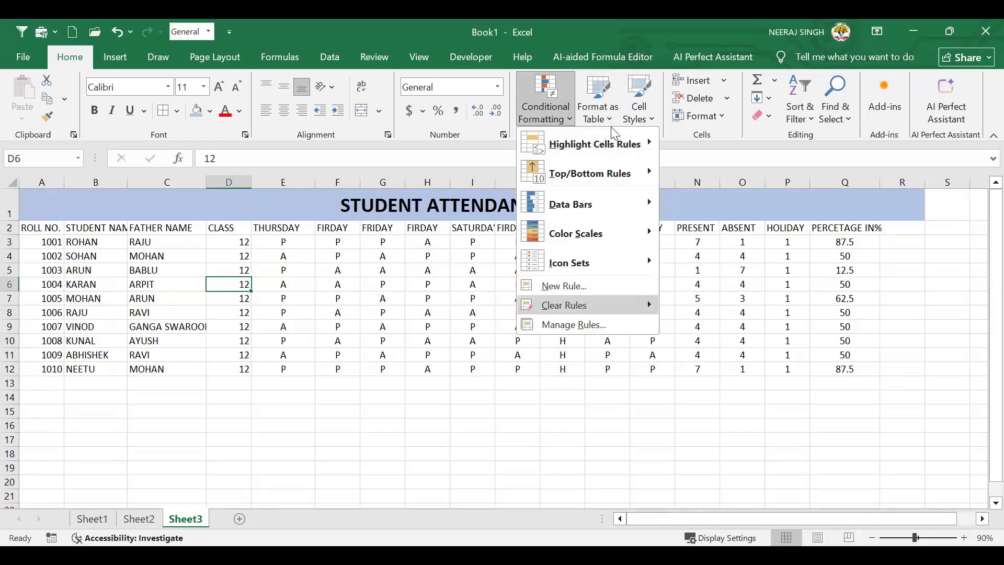
pyautogui.click(613, 129)
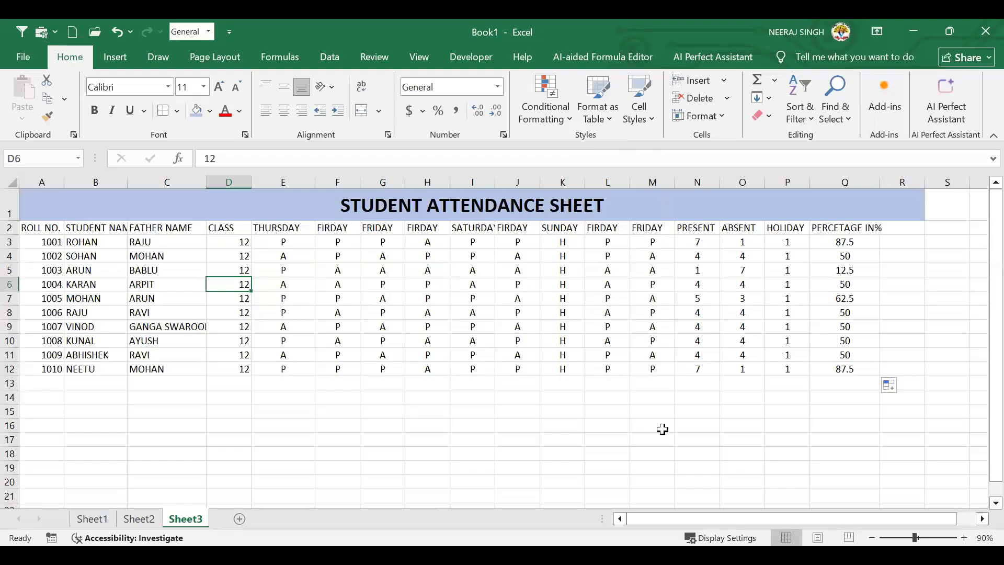
pyautogui.moveTo(27, 203); pyautogui.dragTo(802, 383)
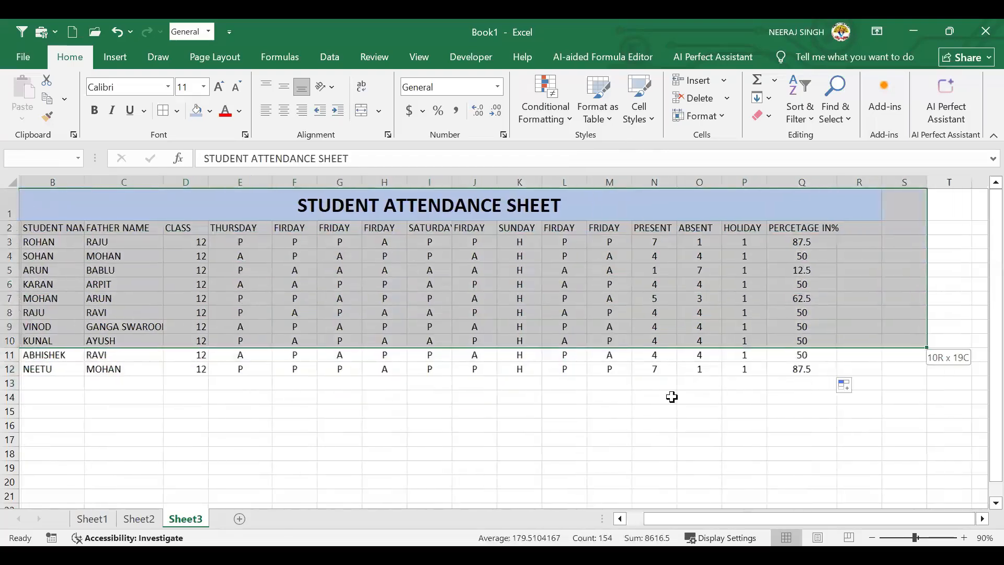
pyautogui.moveTo(614, 374); pyautogui.dragTo(733, 320)
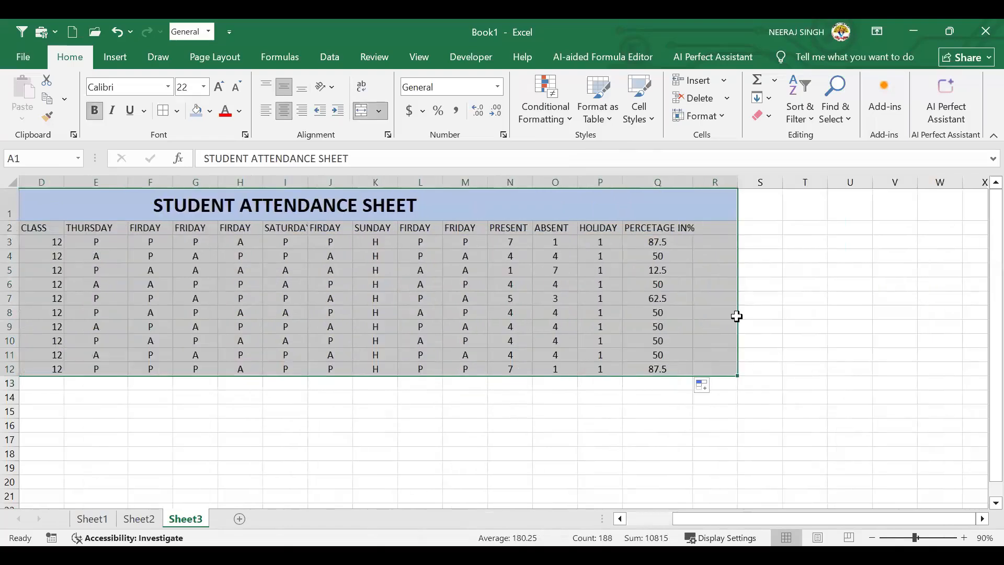
pyautogui.hscroll(-3, 364, 258)
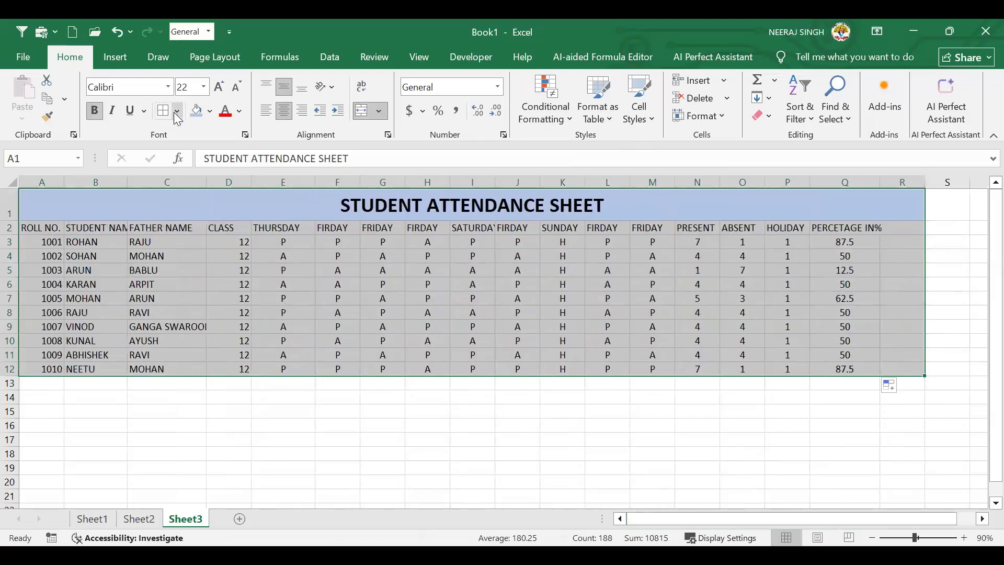
# Format A1:R12 as a light blue banded table with headers
pyautogui.click(597, 117)
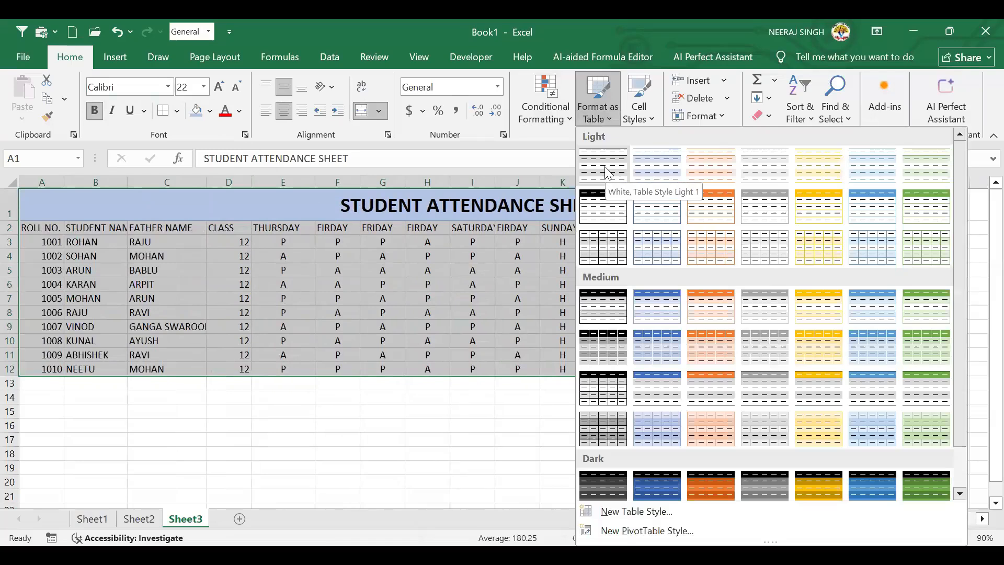
pyautogui.click(657, 162)
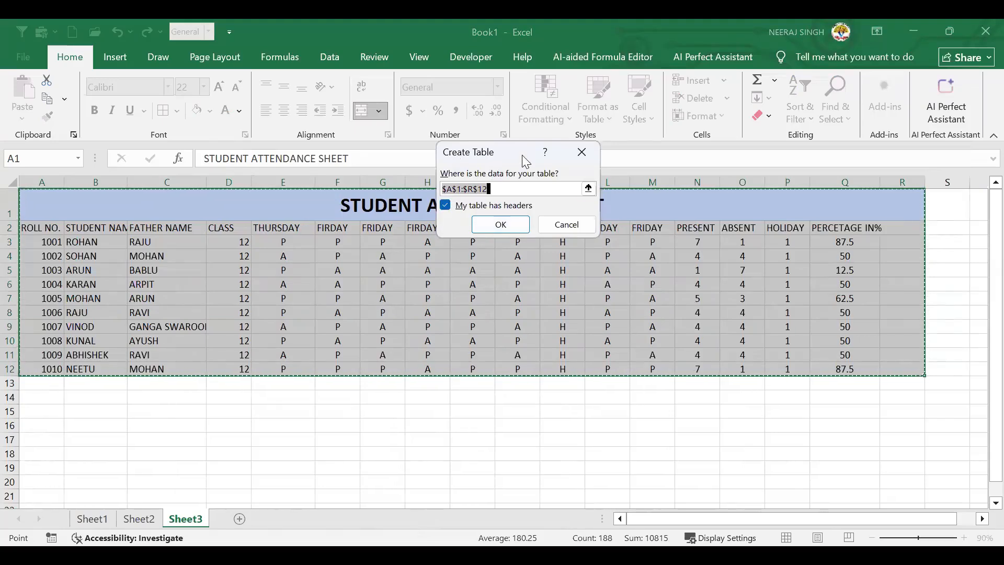
pyautogui.moveTo(525, 160); pyautogui.dragTo(534, 241)
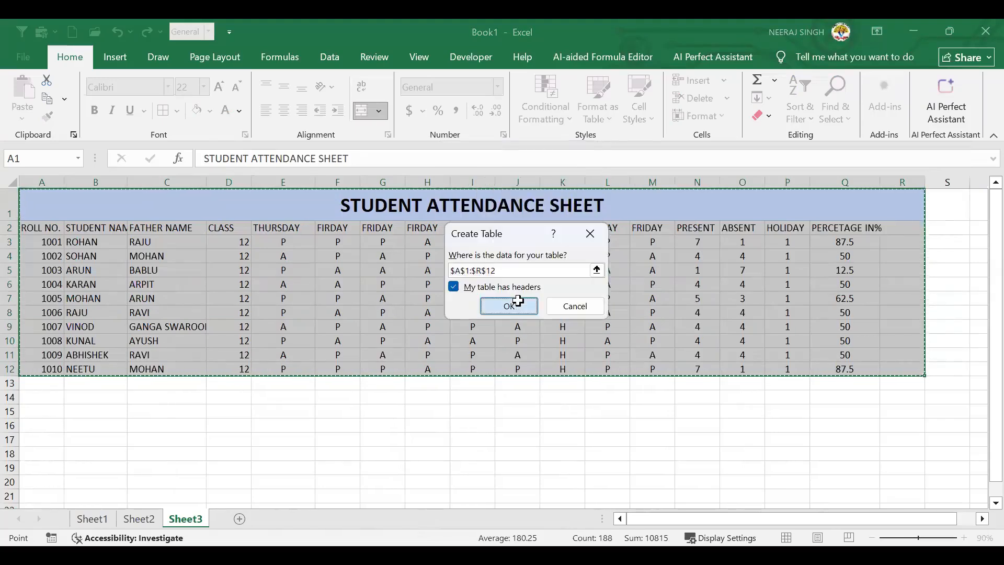
pyautogui.click(490, 307)
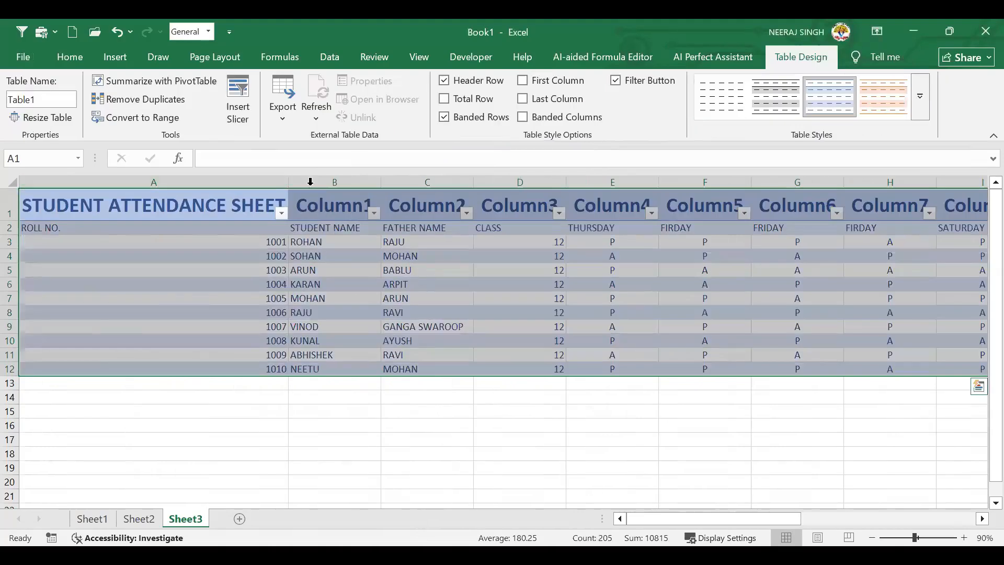
# Narrow column A and select the roll number through class data
pyautogui.moveTo(289, 185); pyautogui.dragTo(94, 182)
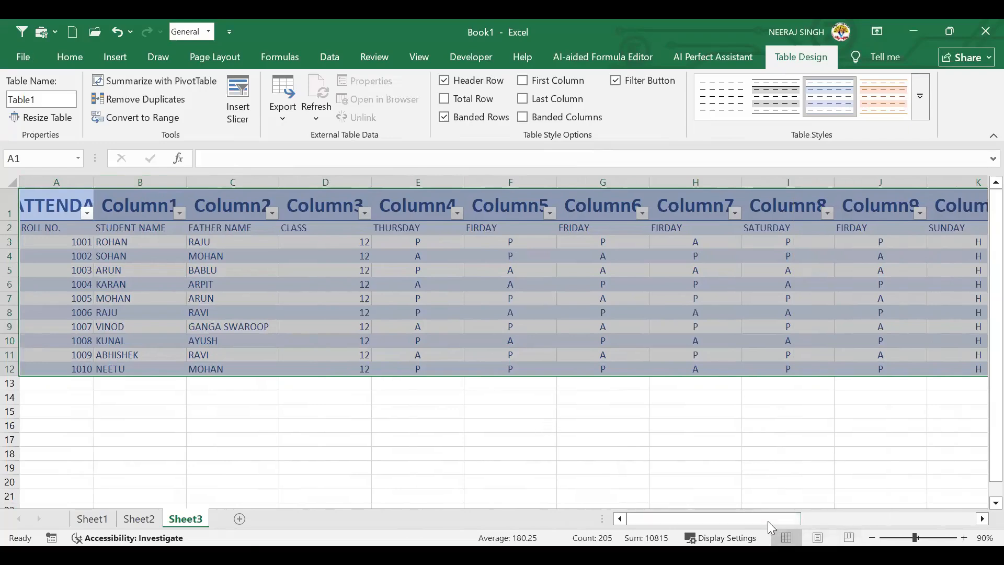
pyautogui.click(220, 381)
pyautogui.moveTo(31, 228); pyautogui.dragTo(313, 369)
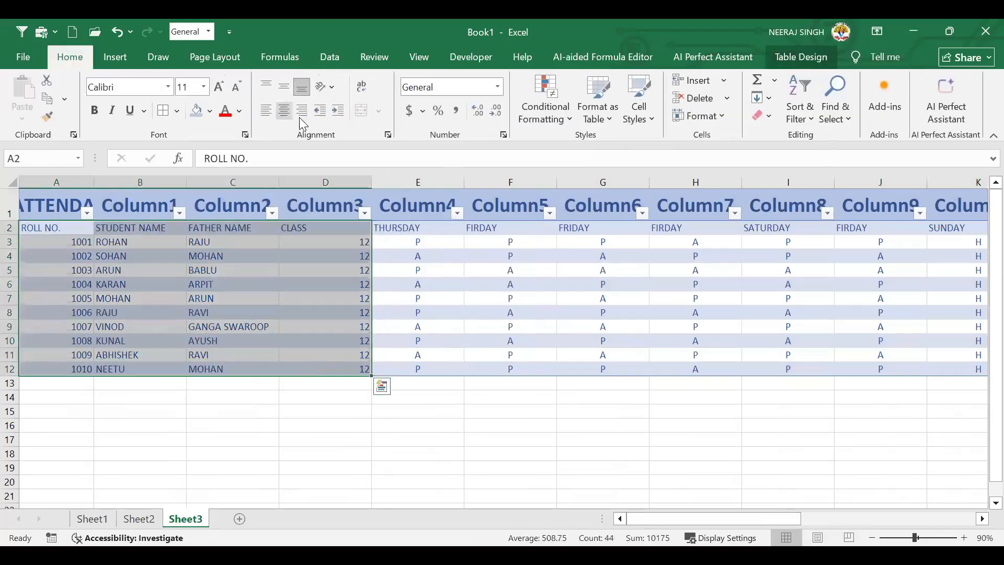
# Centre the roll number, name and class entries in A2:D12 and narrow columns A and B
pyautogui.click(284, 110)
pyautogui.click(264, 329)
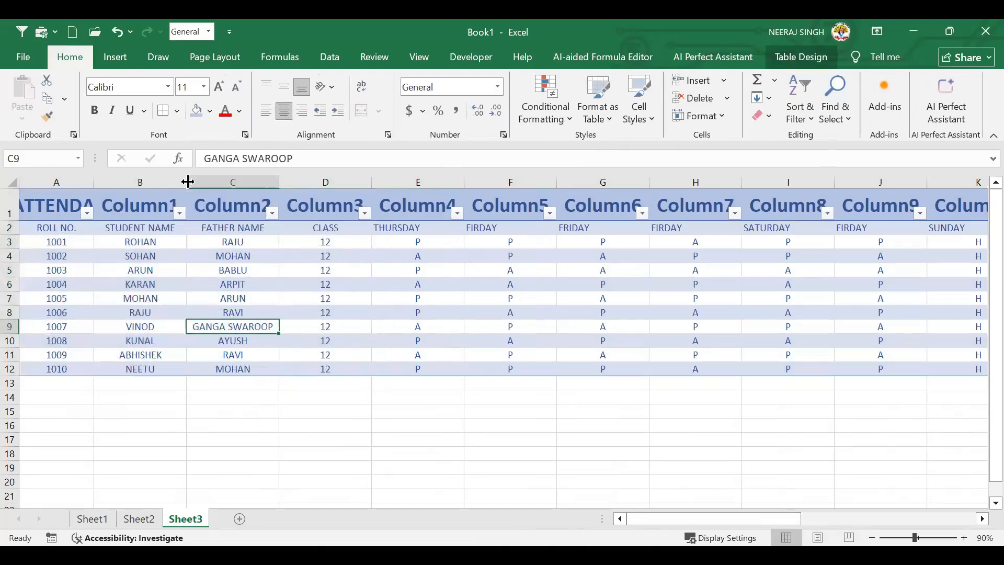
pyautogui.moveTo(185, 186); pyautogui.dragTo(177, 185)
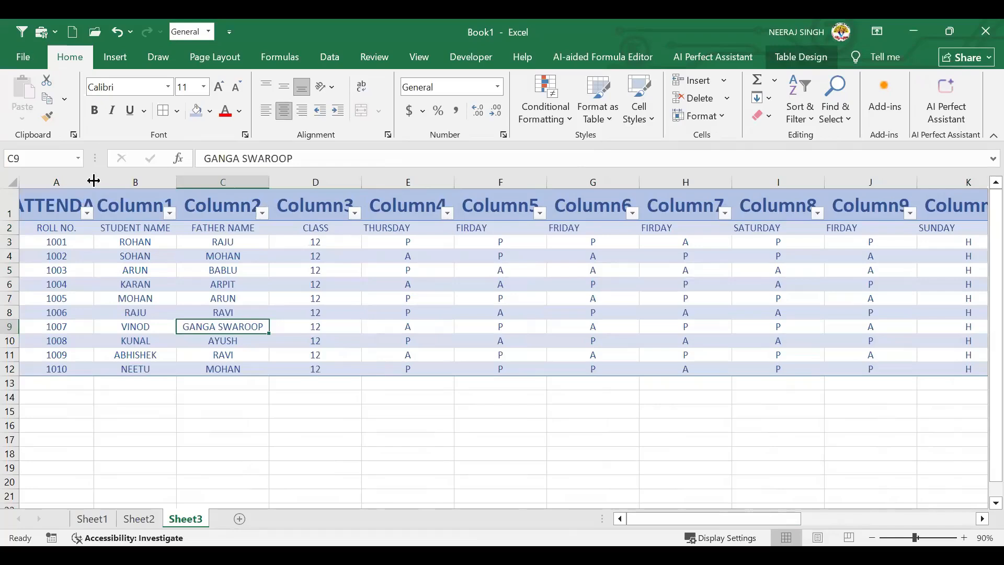
pyautogui.moveTo(93, 181); pyautogui.dragTo(81, 180)
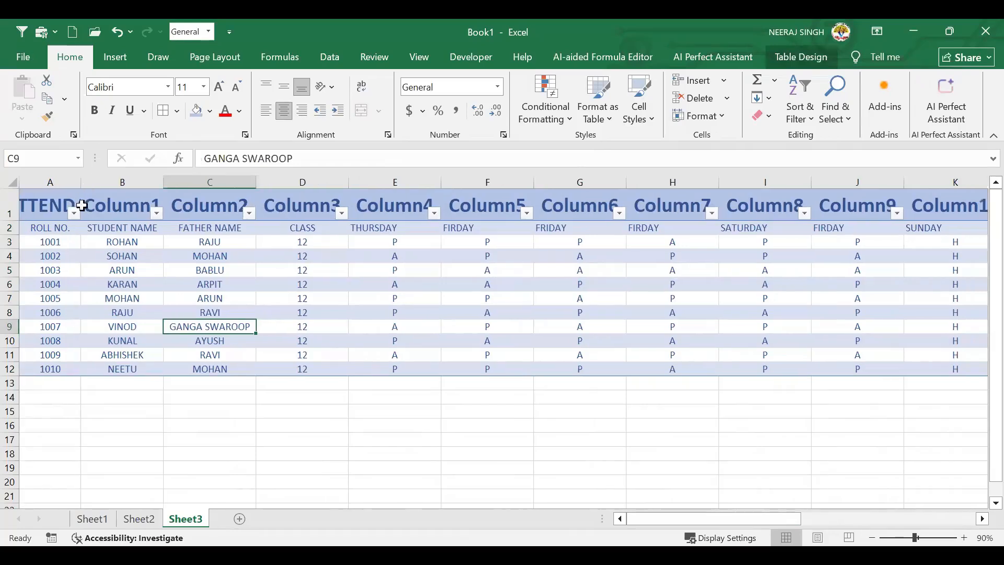
# Resize columns E and F to fit their headers and contents
pyautogui.click(436, 181)
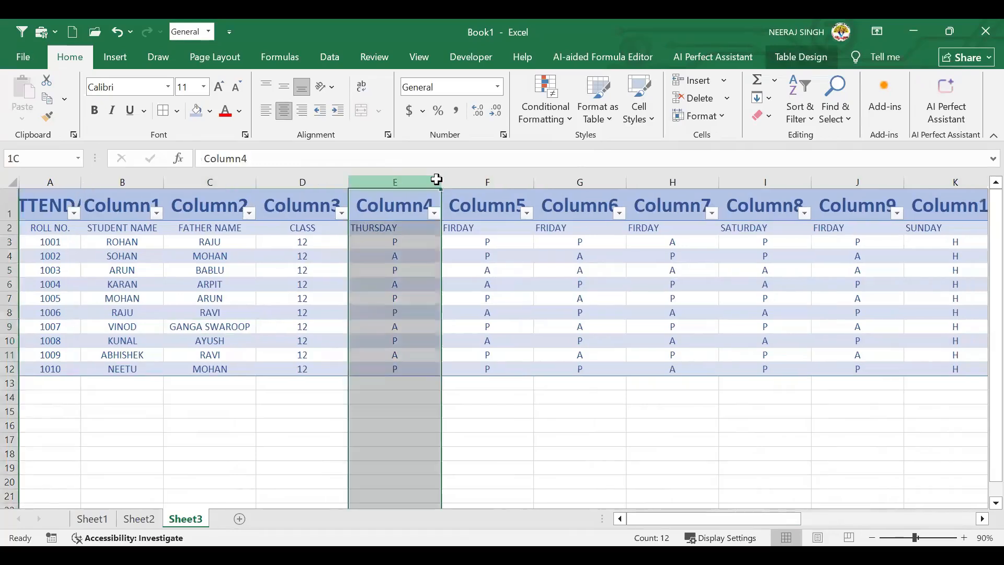
pyautogui.moveTo(438, 178); pyautogui.dragTo(412, 180)
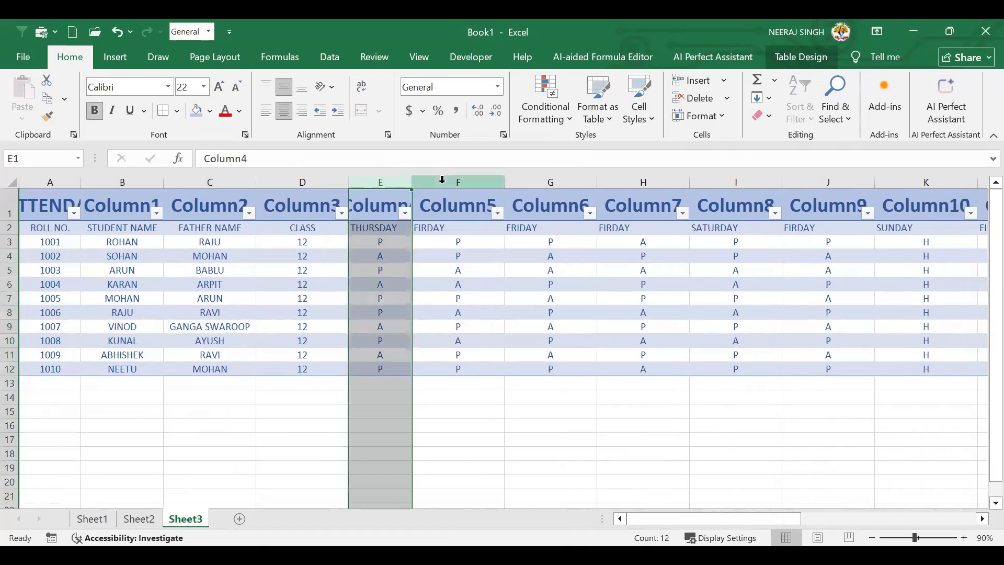
pyautogui.doubleClick(413, 183)
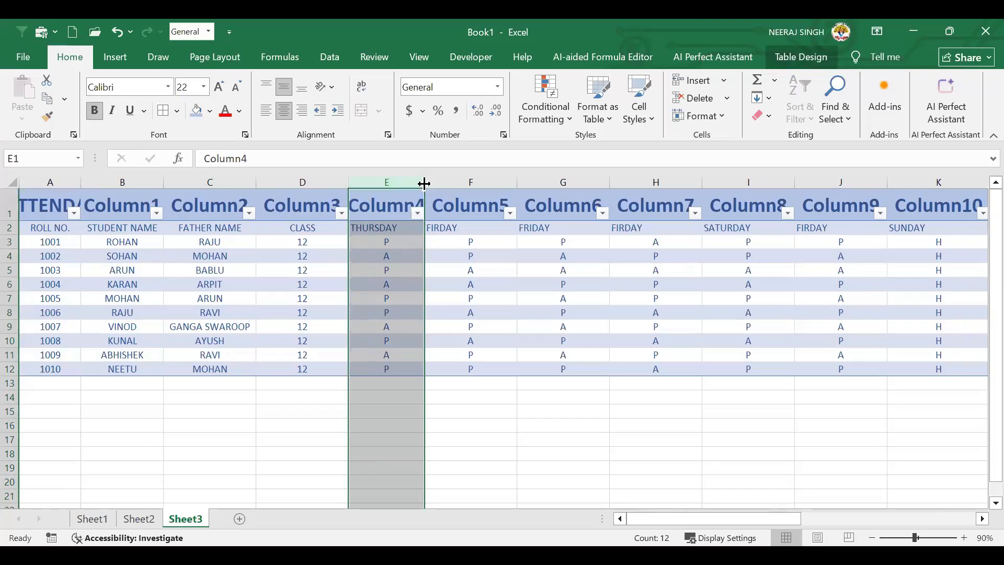
pyautogui.moveTo(425, 183); pyautogui.dragTo(407, 183)
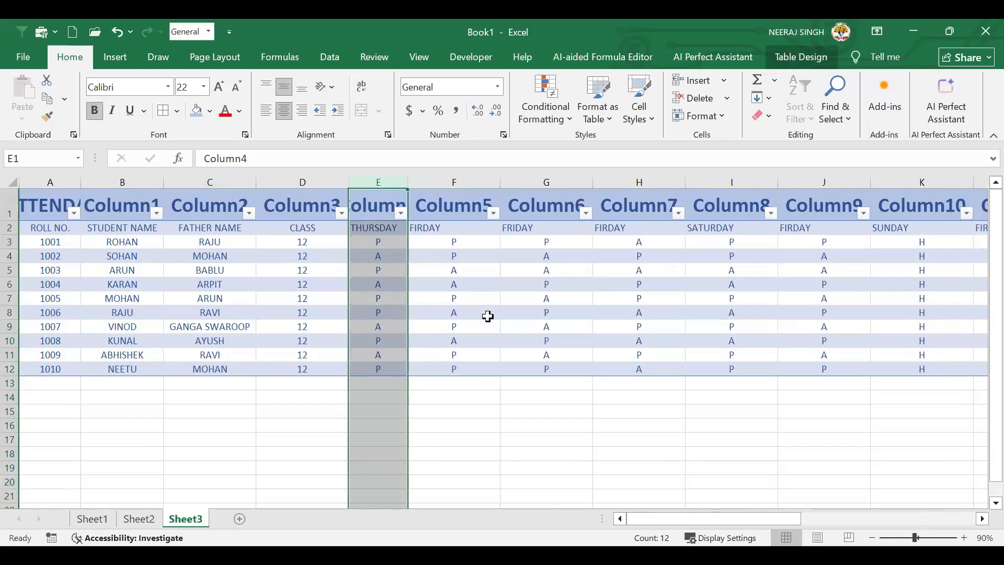
pyautogui.click(487, 312)
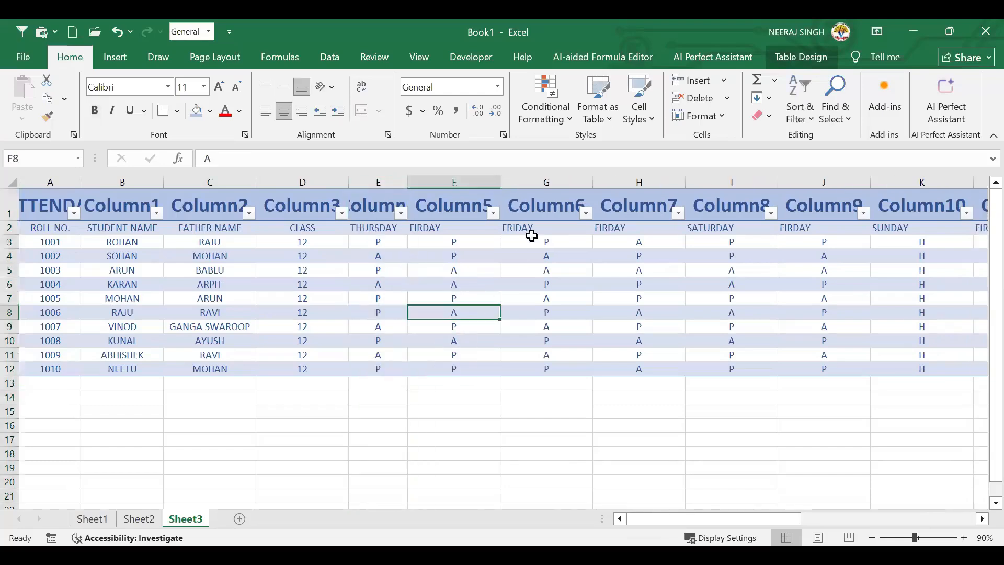
pyautogui.doubleClick(498, 183)
# Select columns E through R and narrow them to a compact uniform width
pyautogui.moveTo(378, 183); pyautogui.dragTo(489, 189)
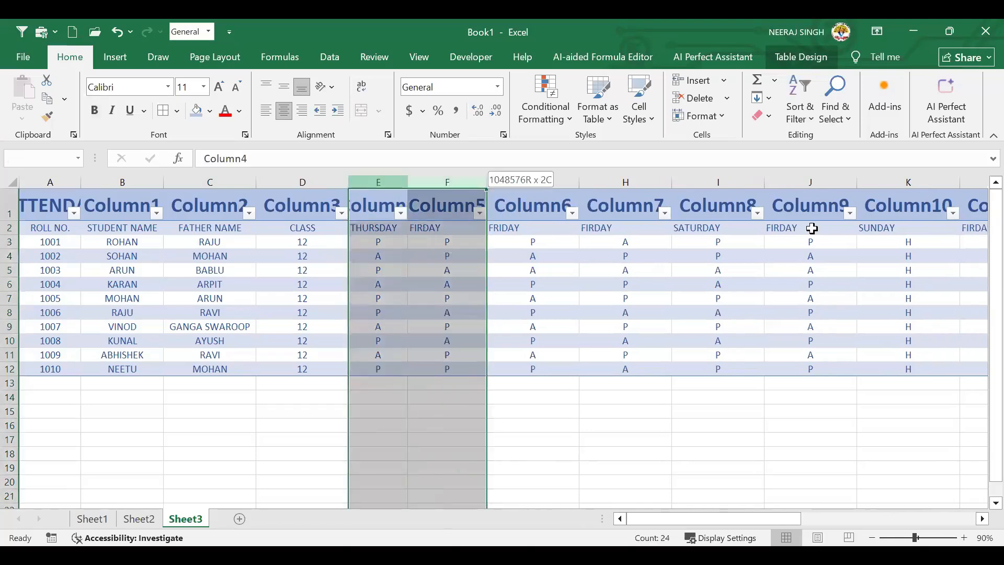
pyautogui.moveTo(812, 228)
pyautogui.mouseDown()
pyautogui.moveTo(746, 240)
pyautogui.moveTo(815, 232)
pyautogui.moveTo(794, 228)
pyautogui.mouseUp()
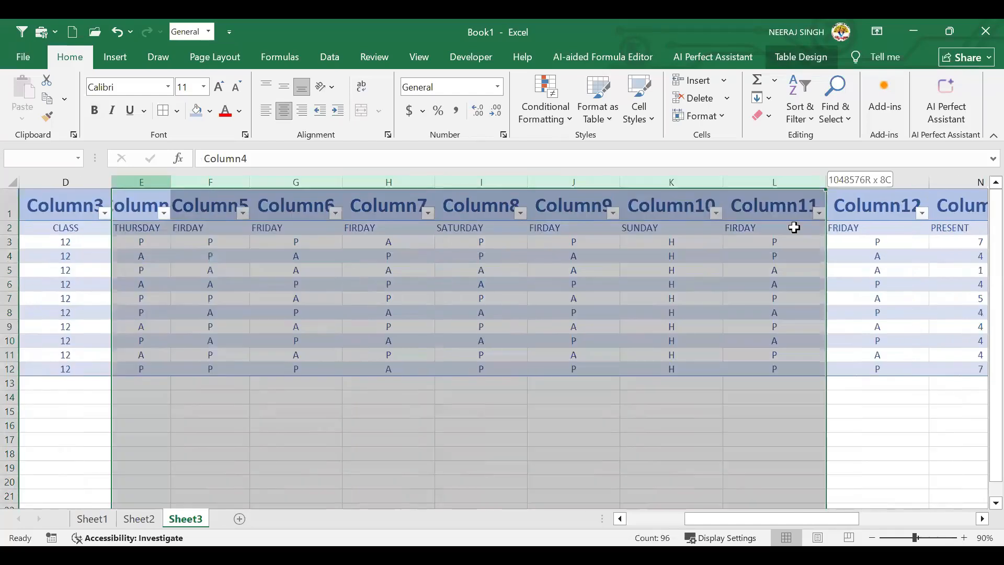
pyautogui.moveTo(425, 175); pyautogui.dragTo(386, 180)
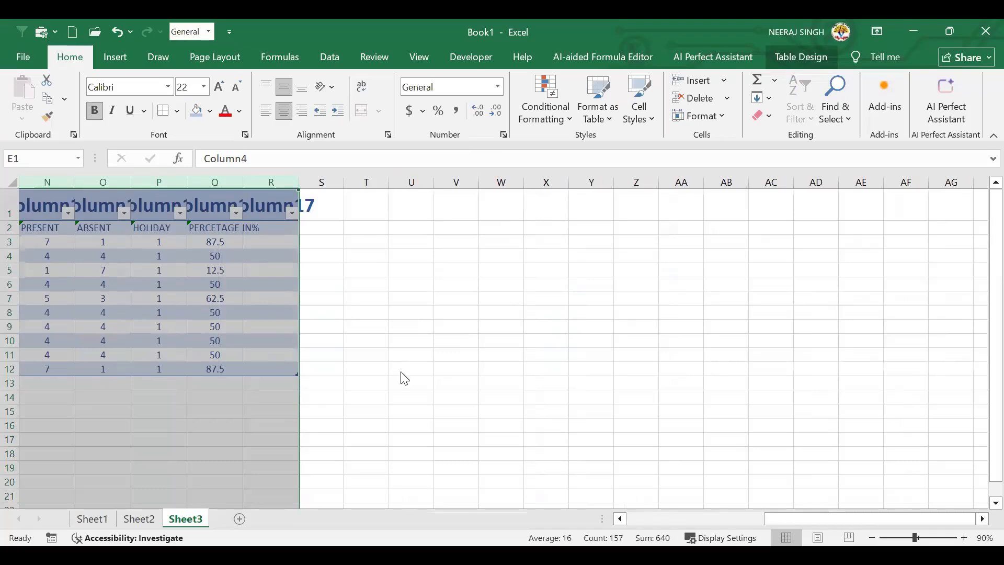
pyautogui.moveTo(798, 521); pyautogui.dragTo(797, 518)
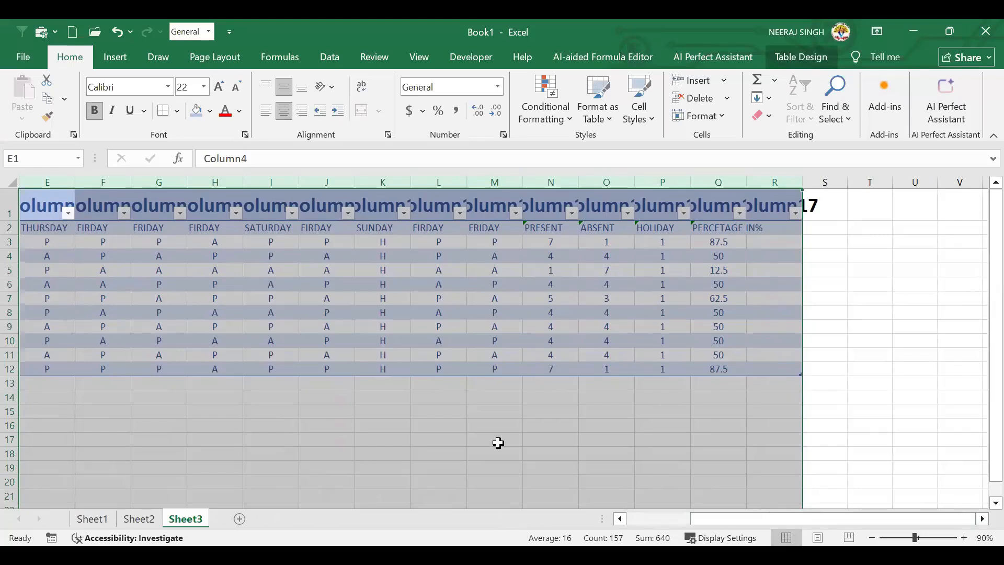
pyautogui.hscroll(-4, 498, 443)
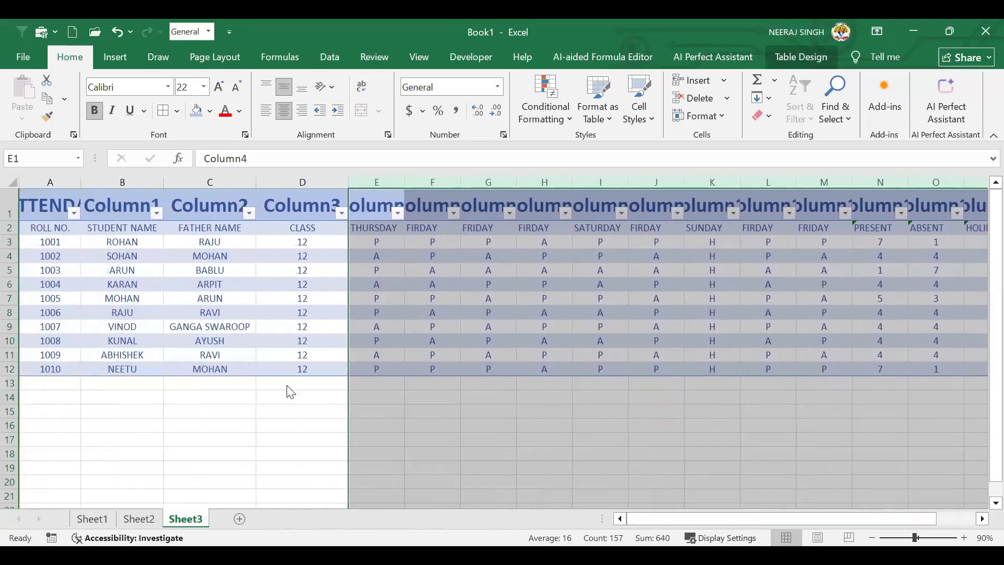
# Browse the Format as Table style gallery without choosing a style
pyautogui.click(289, 387)
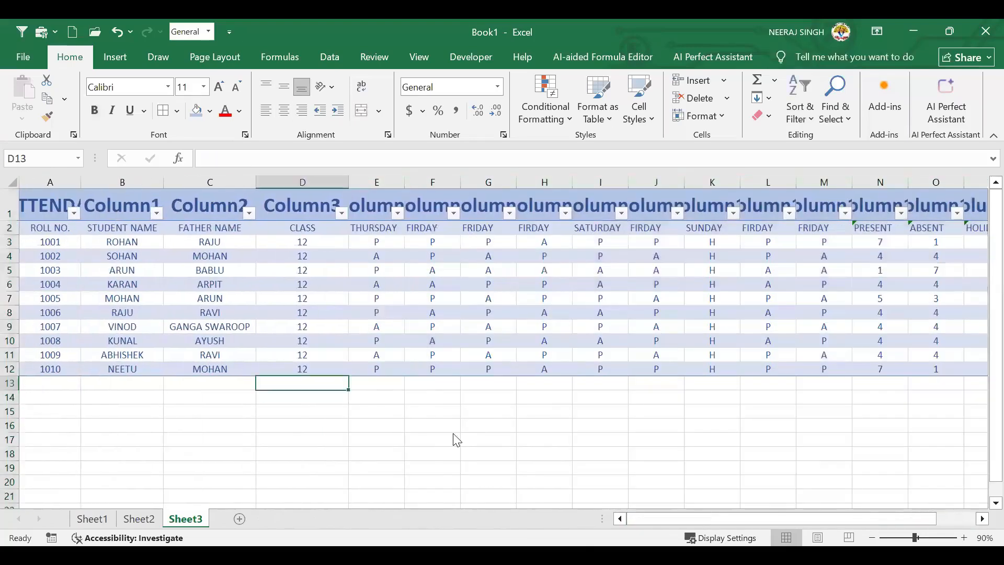
pyautogui.click(609, 125)
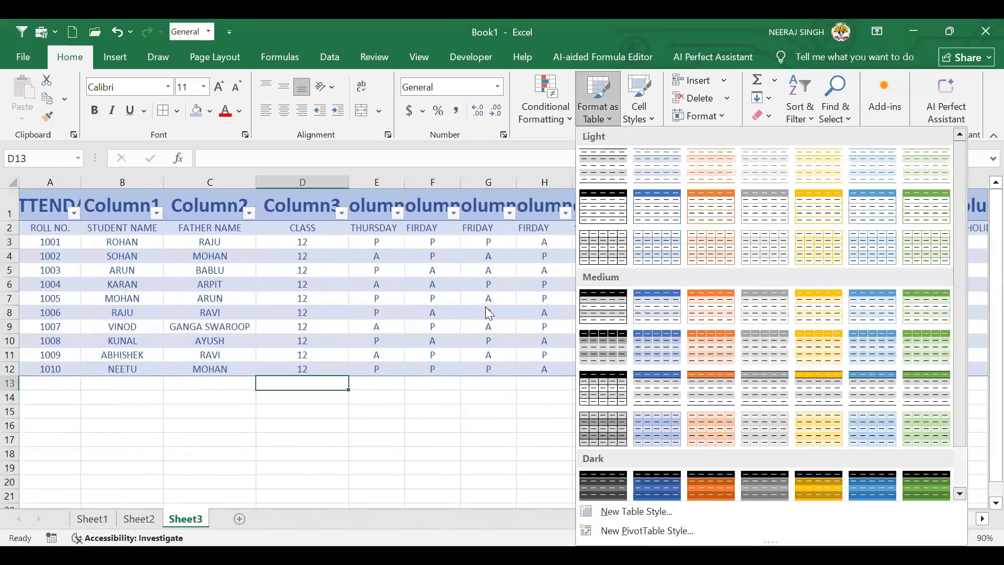
pyautogui.click(613, 210)
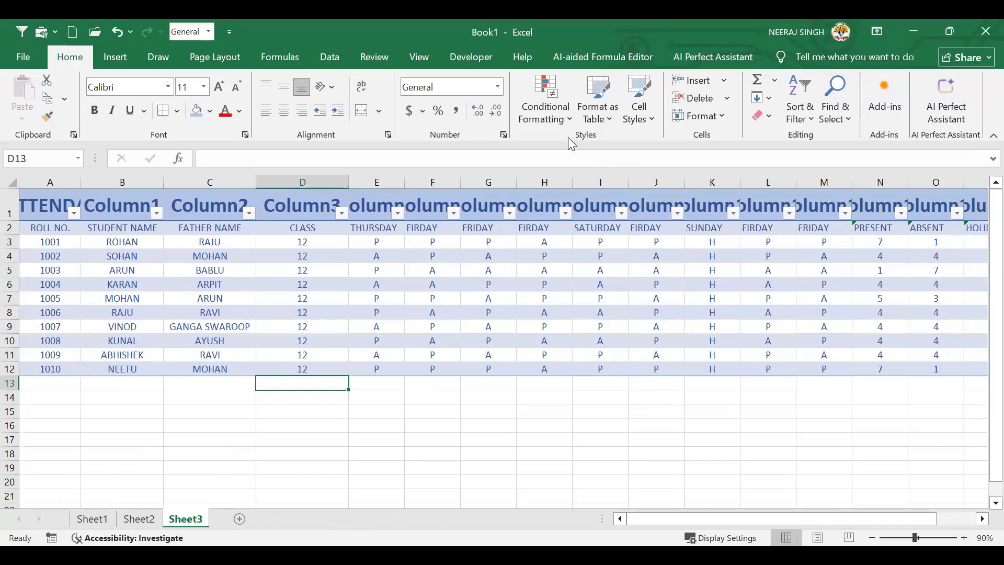
pyautogui.click(610, 124)
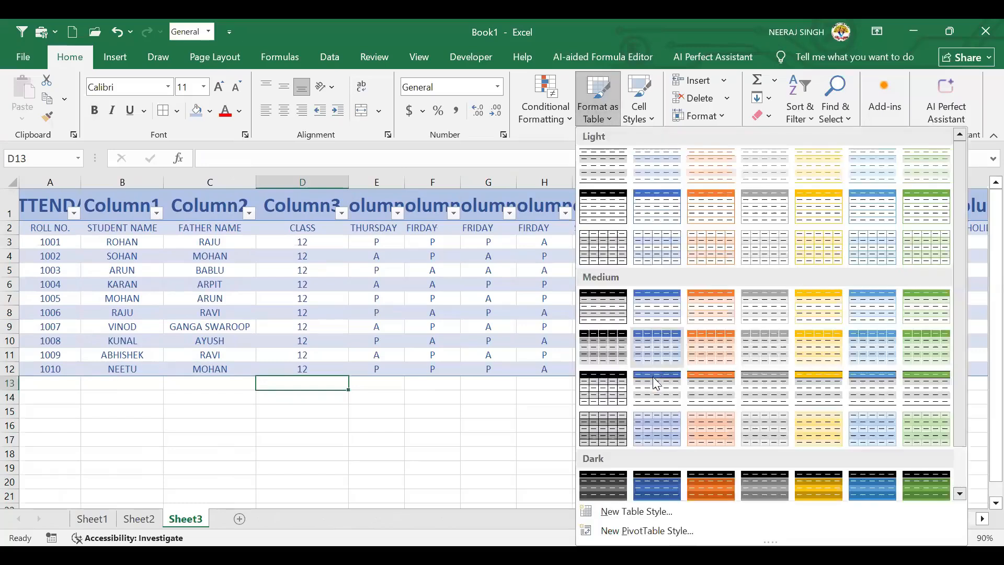
pyautogui.scroll(-1, 654, 386)
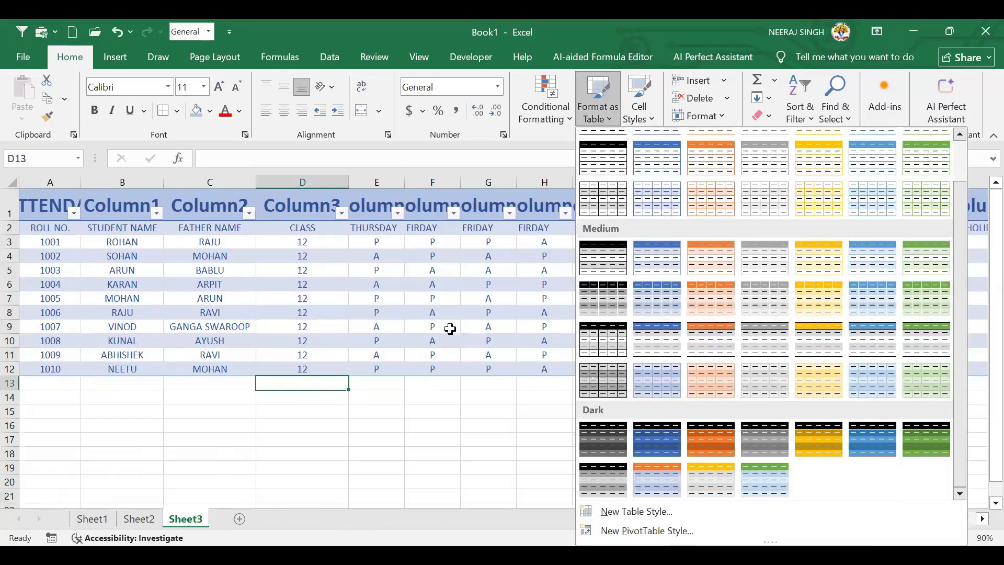
pyautogui.click(452, 272)
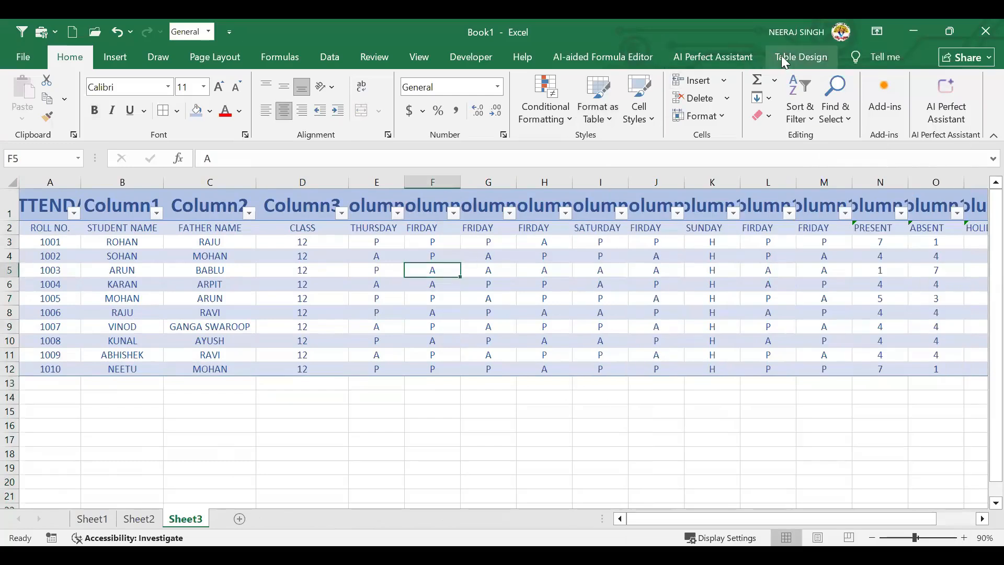
# Convert the table back to a normal range and select A1:N12
pyautogui.click(785, 62)
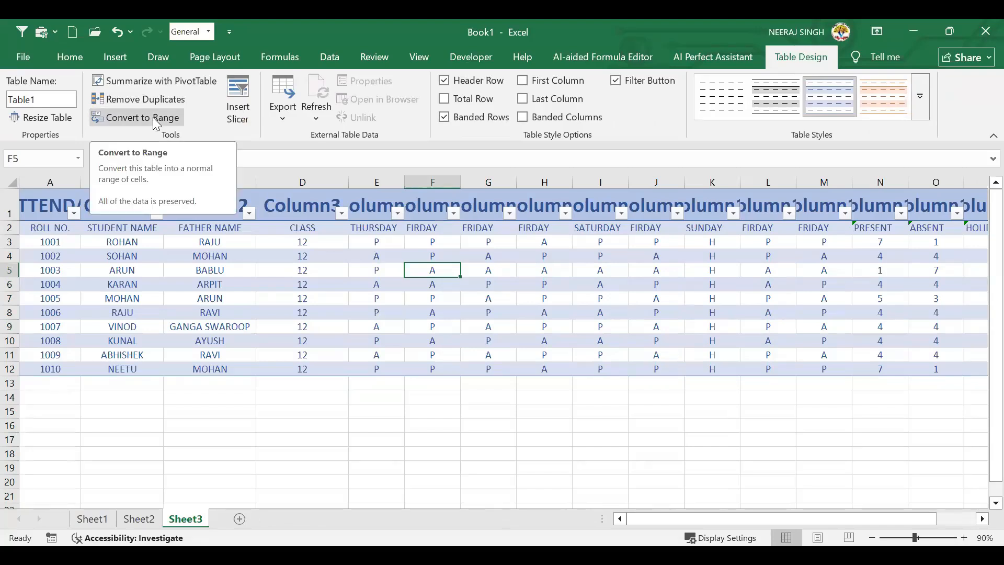
pyautogui.click(547, 322)
pyautogui.moveTo(77, 212); pyautogui.dragTo(767, 346)
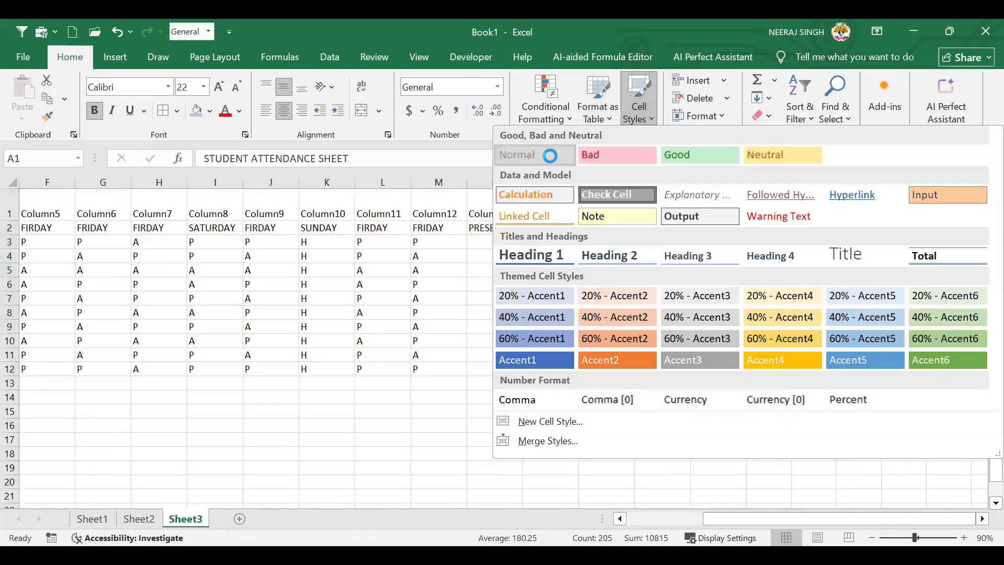
# Delete title row 1, then undo with Ctrl+Z to restore the STUDENT ATTENDANCE SHEET title
pyautogui.click(691, 296)
pyautogui.click(302, 287)
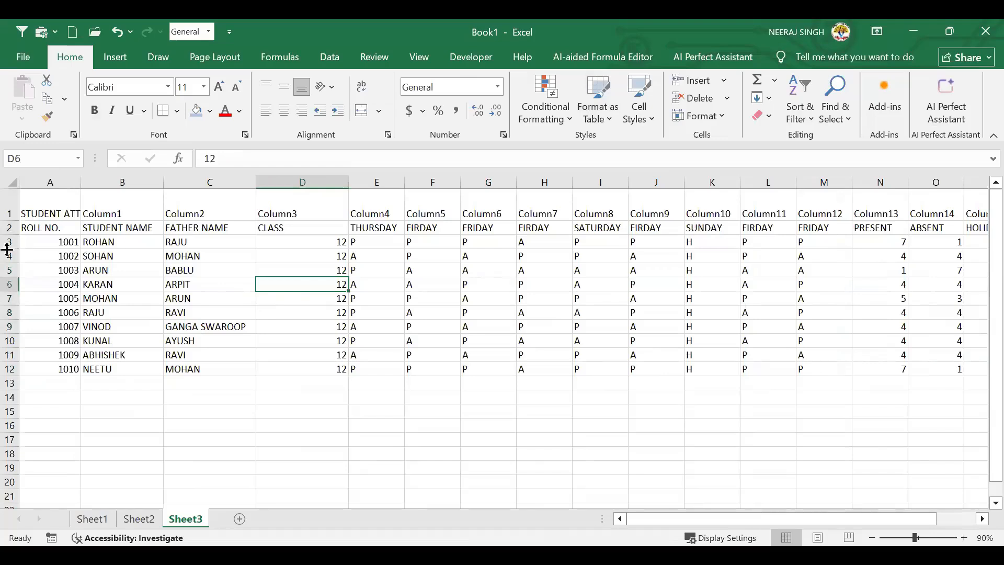
pyautogui.click(12, 201)
pyautogui.hotkey('shift', 'F10')
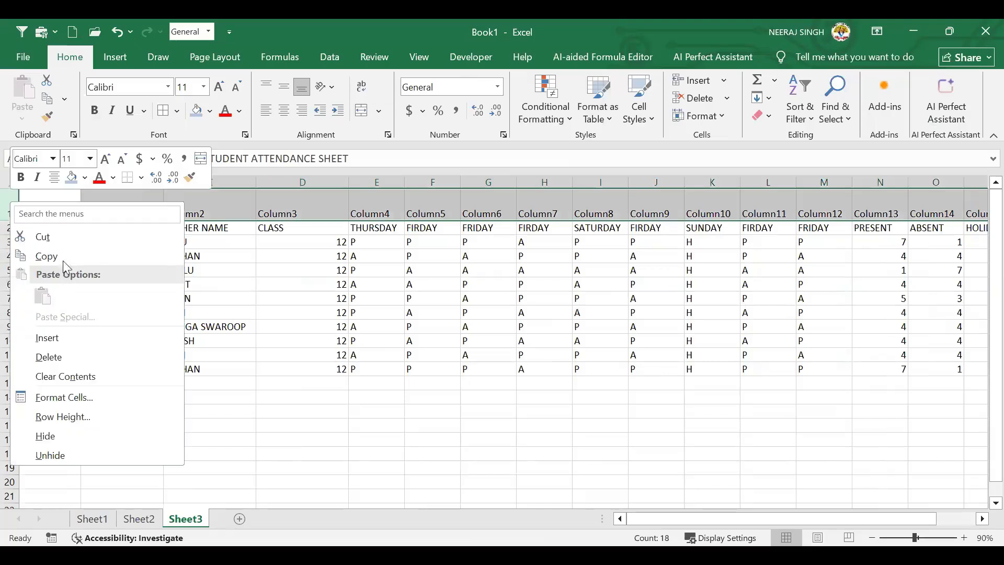
pyautogui.click(64, 358)
pyautogui.click(282, 398)
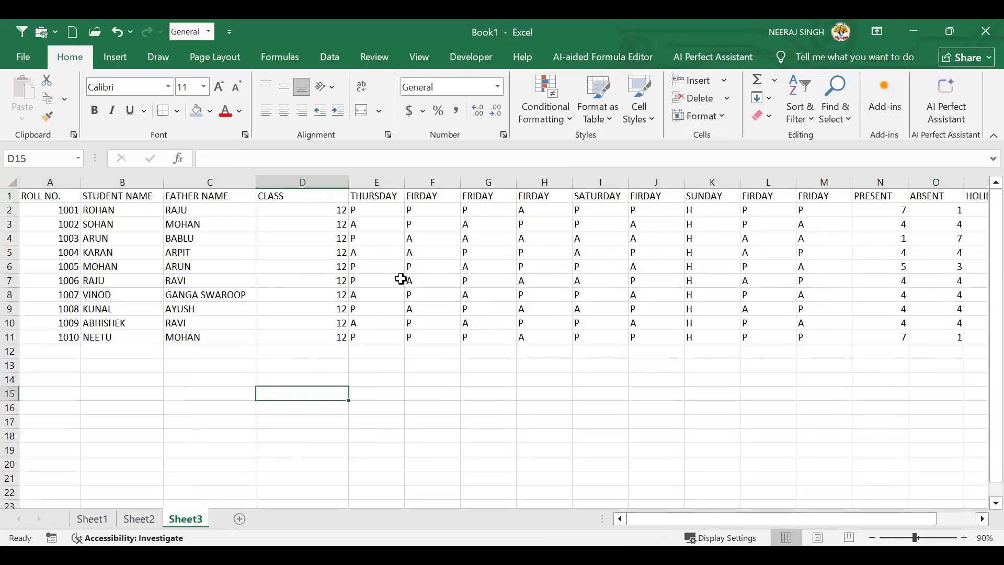
pyautogui.hotkey('ctrl', 'z')
pyautogui.hotkey('ctrl', 'z')
pyautogui.hotkey('ctrl', 'z')
pyautogui.hotkey('ctrl', 'z')
pyautogui.hotkey('ctrl', 'z')
pyautogui.hotkey('ctrl', 'z')
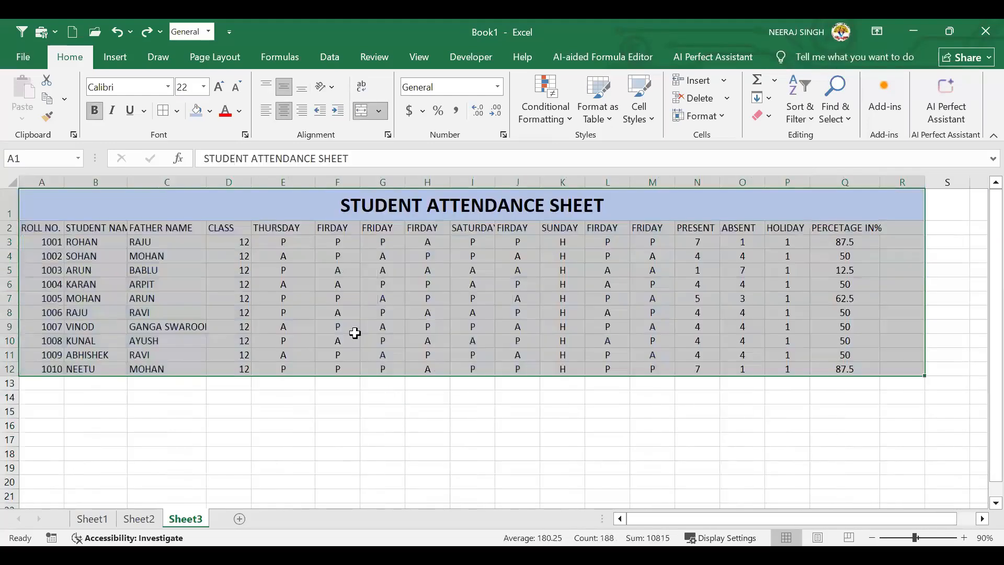
# Convert the A1:R12 attendance data into a table with headers using Ctrl+T
pyautogui.click(385, 312)
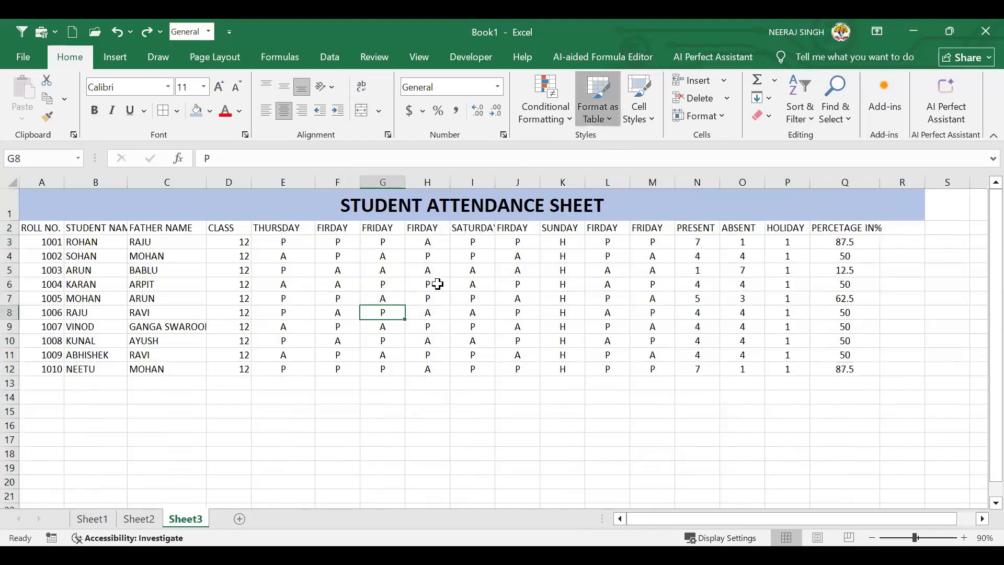
pyautogui.moveTo(70, 207); pyautogui.dragTo(665, 370)
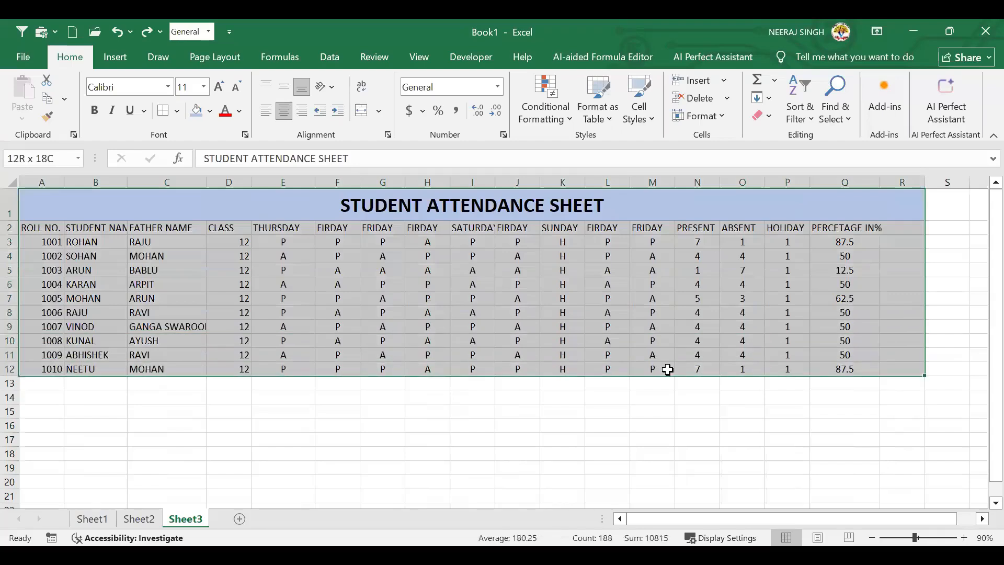
pyautogui.click(486, 265)
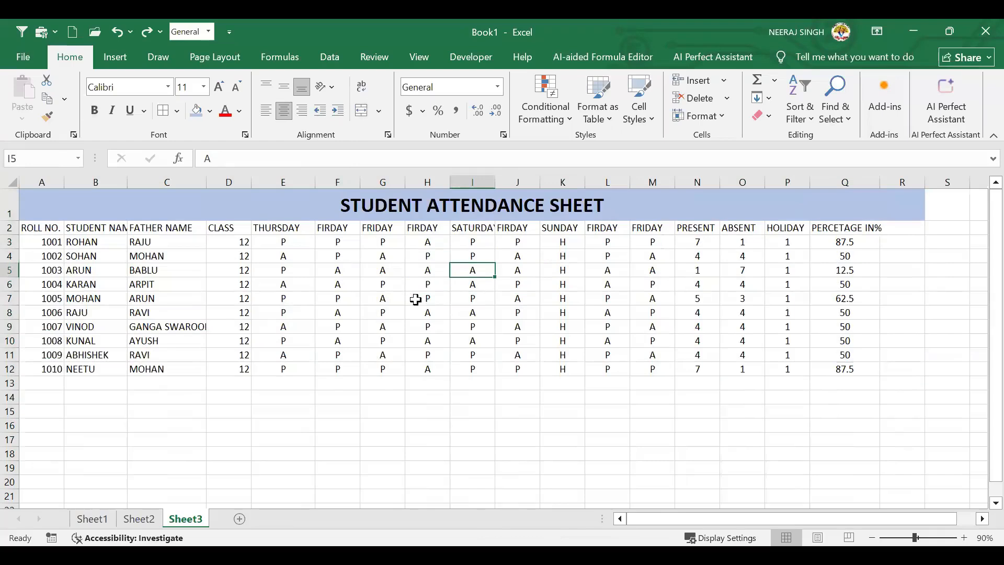
pyautogui.click(421, 273)
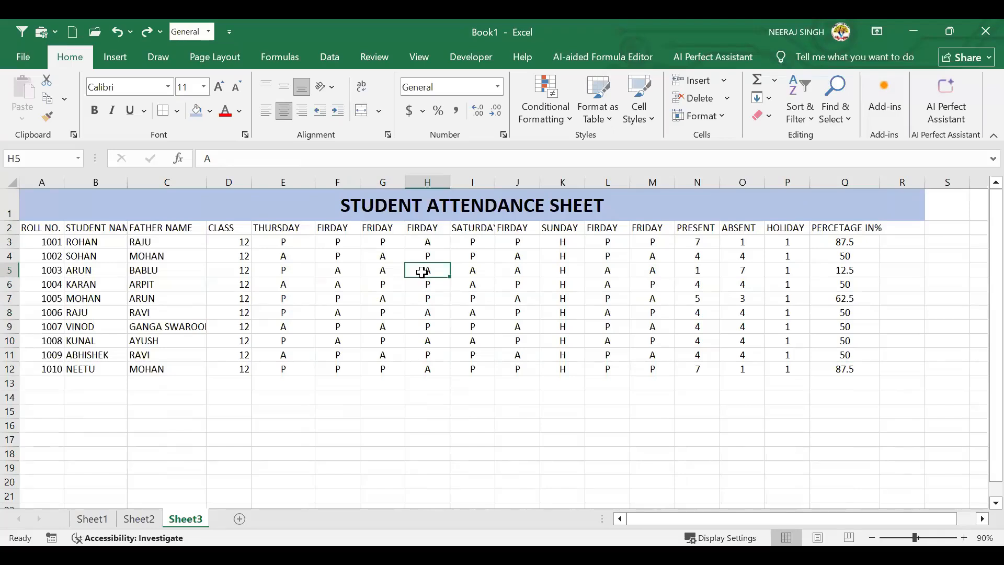
pyautogui.hotkey('ctrl', 't')
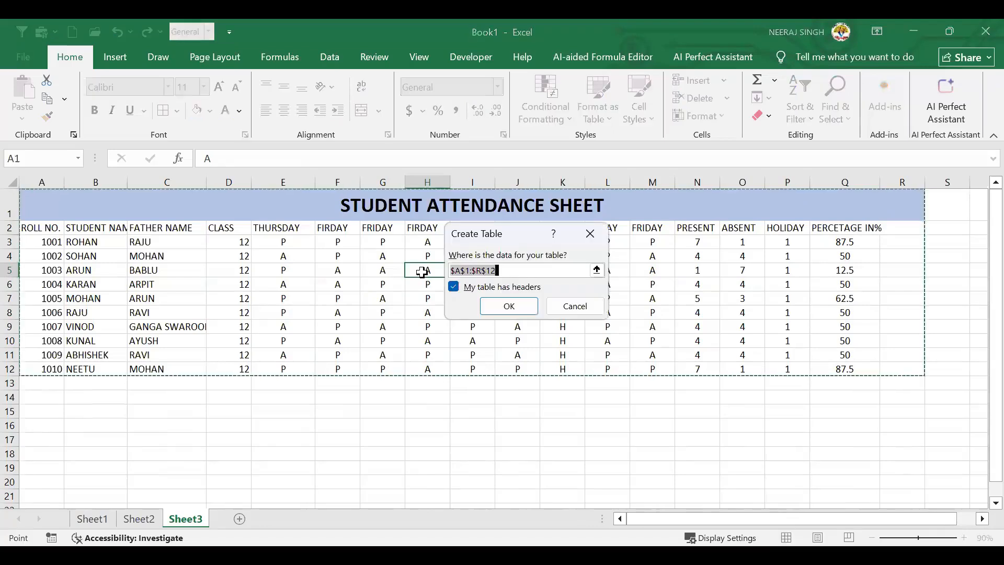
pyautogui.click(509, 308)
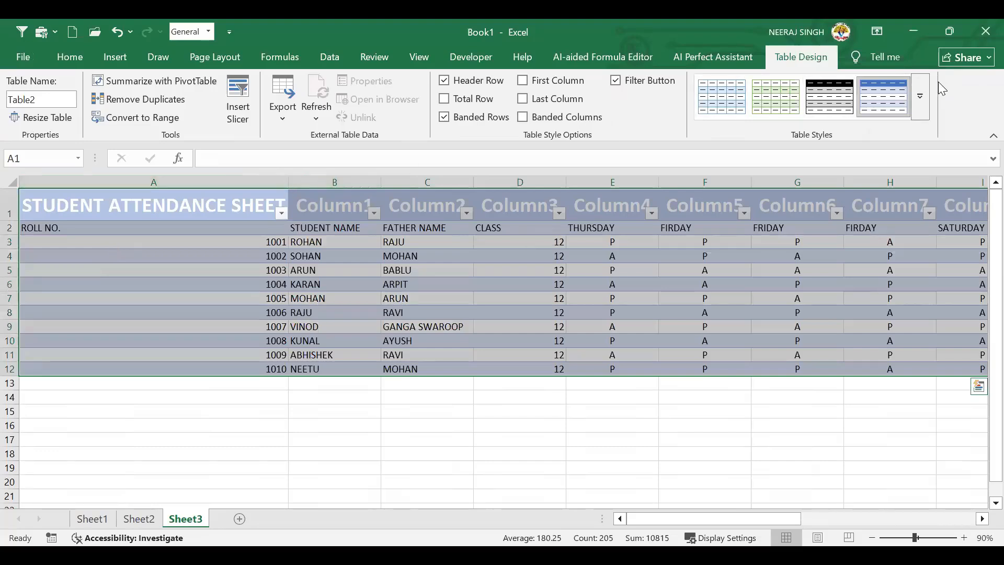
pyautogui.click(919, 97)
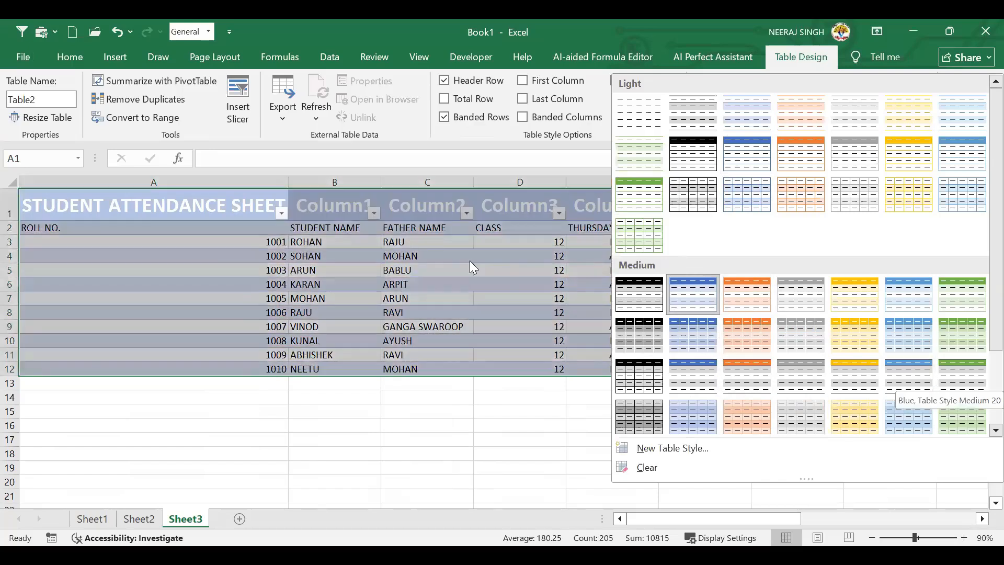
# Start a new table style and give the whole table a dashed outer border
pyautogui.press('Escape')
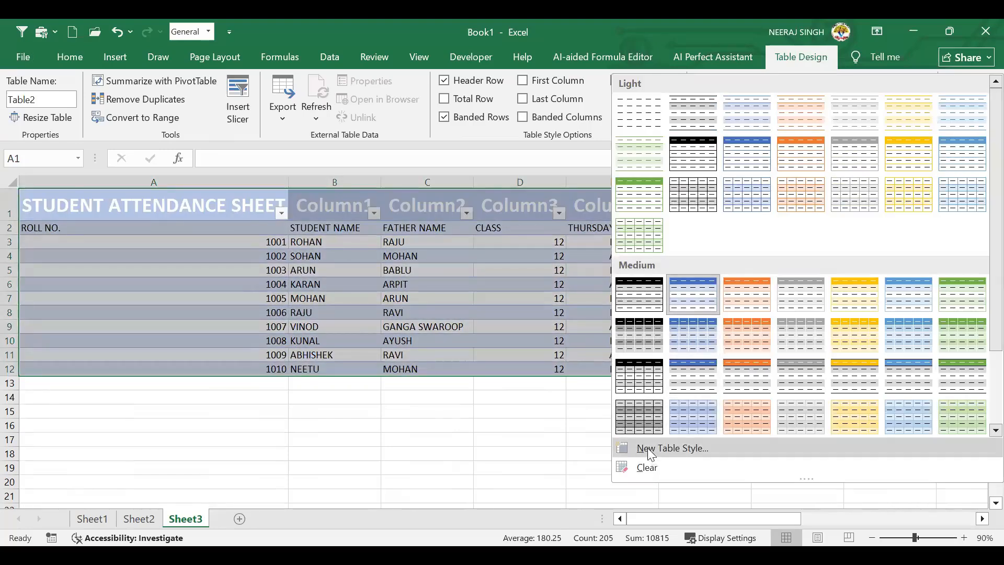
pyautogui.click(647, 447)
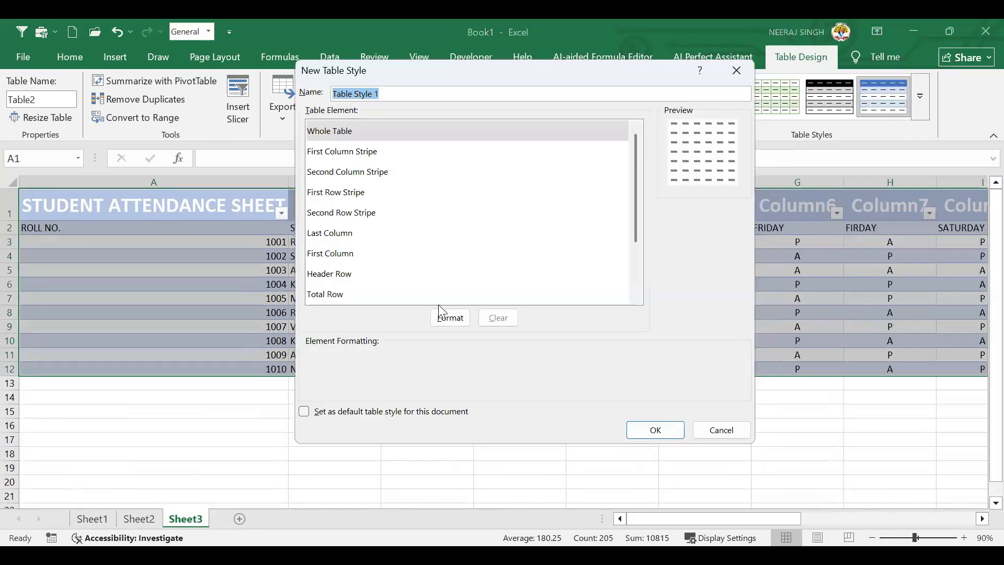
pyautogui.click(453, 323)
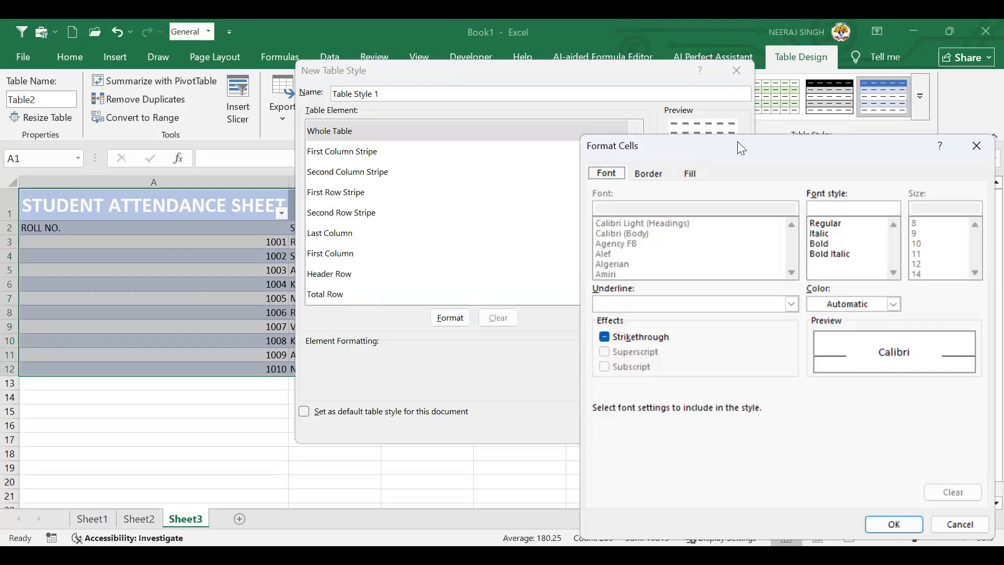
pyautogui.moveTo(740, 147); pyautogui.dragTo(442, 86)
pyautogui.click(352, 112)
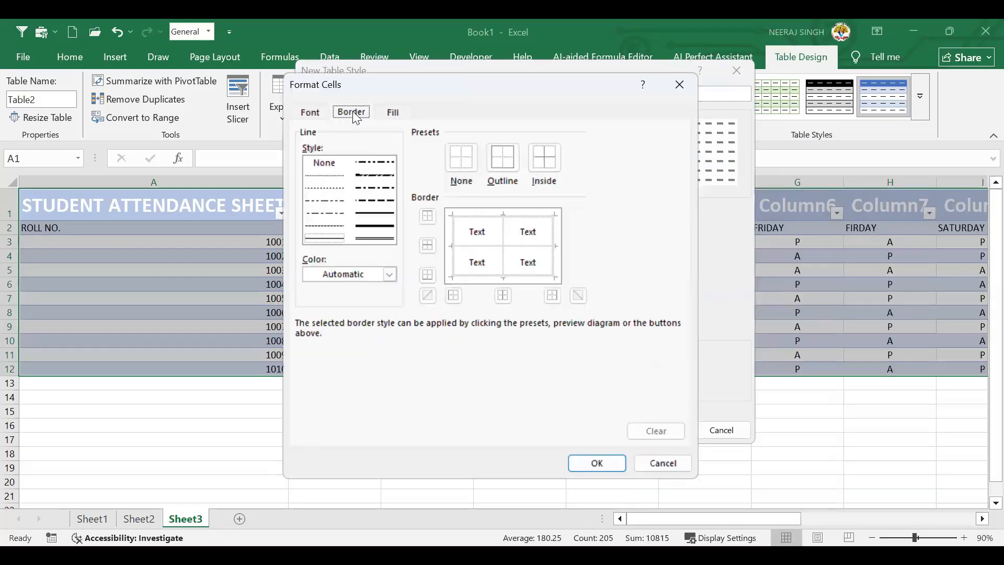
pyautogui.click(373, 202)
pyautogui.click(503, 157)
pyautogui.click(475, 163)
pyautogui.click(503, 158)
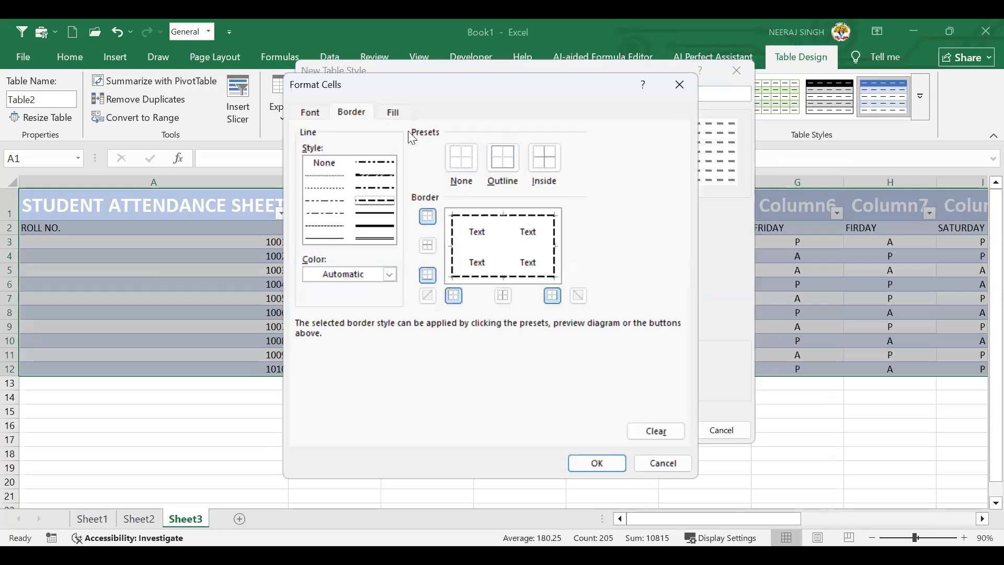
pyautogui.click(385, 227)
pyautogui.click(376, 239)
pyautogui.click(505, 166)
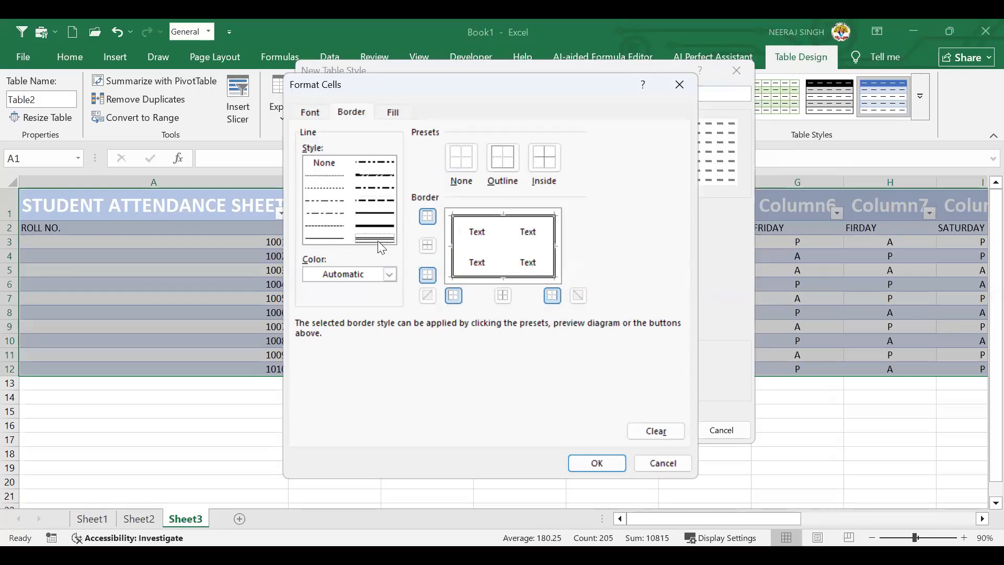
pyautogui.click(375, 201)
pyautogui.click(491, 162)
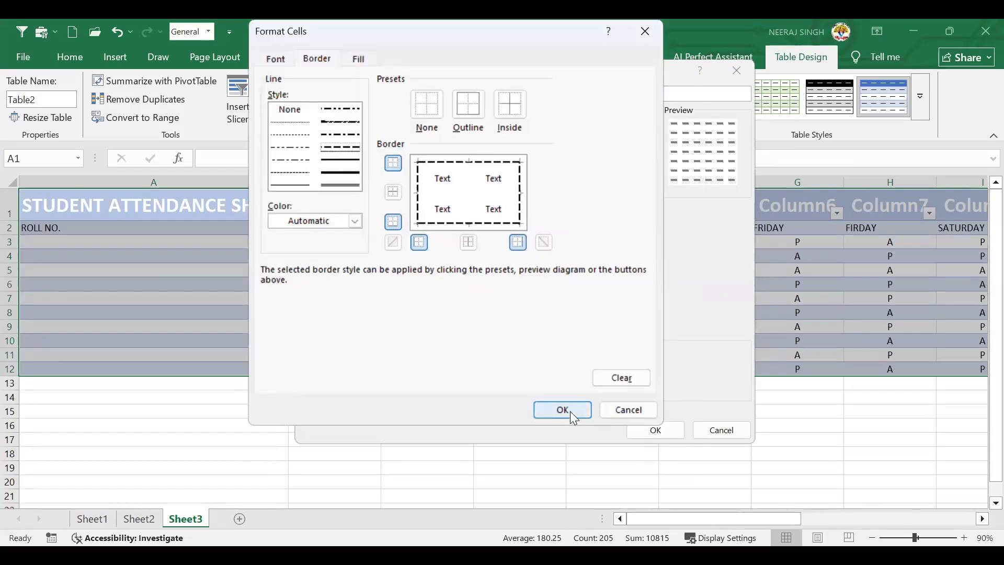
pyautogui.press('Return')
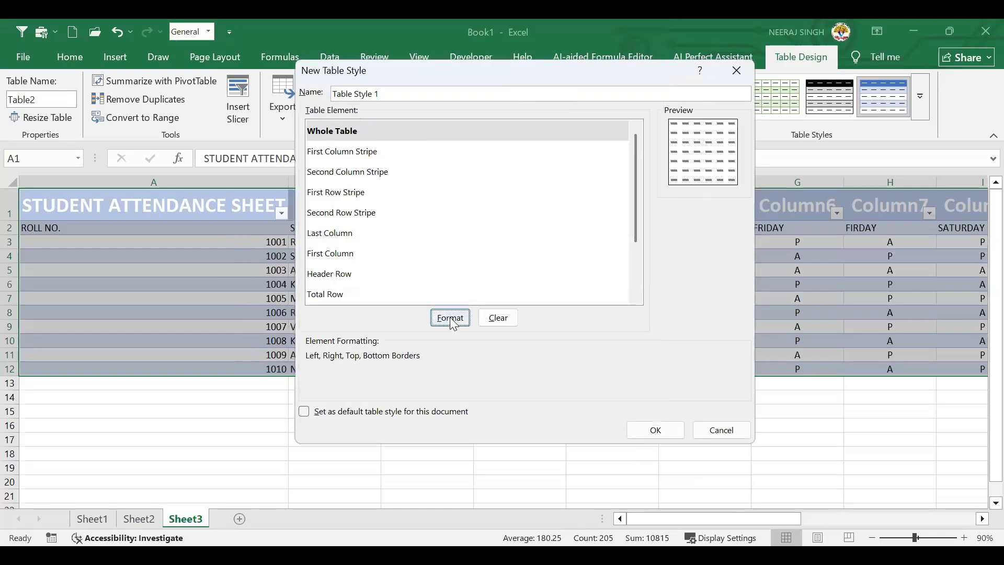
# Give the whole table a green fill and save the style as Table Style 1
pyautogui.press('Return')
pyautogui.click(360, 57)
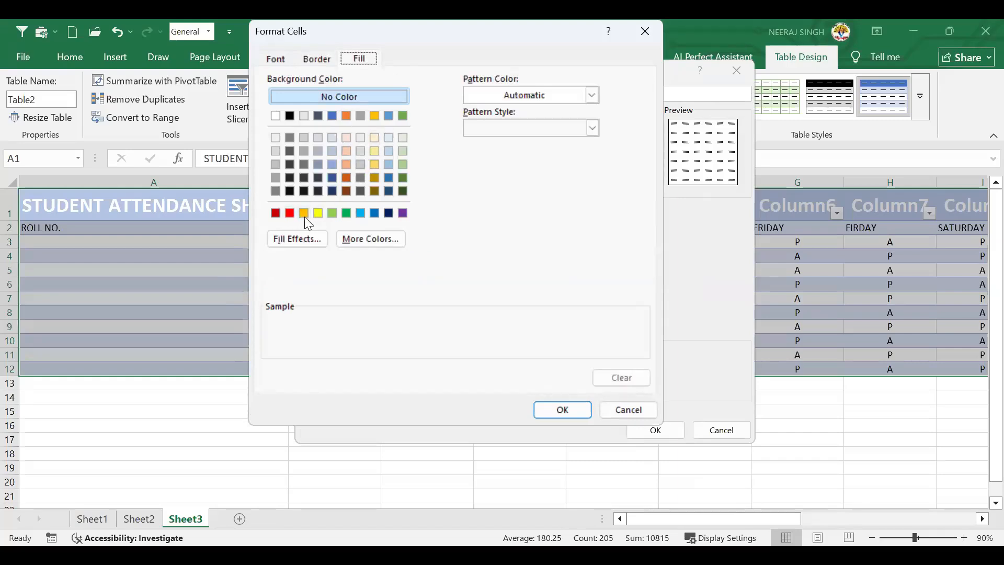
pyautogui.click(343, 213)
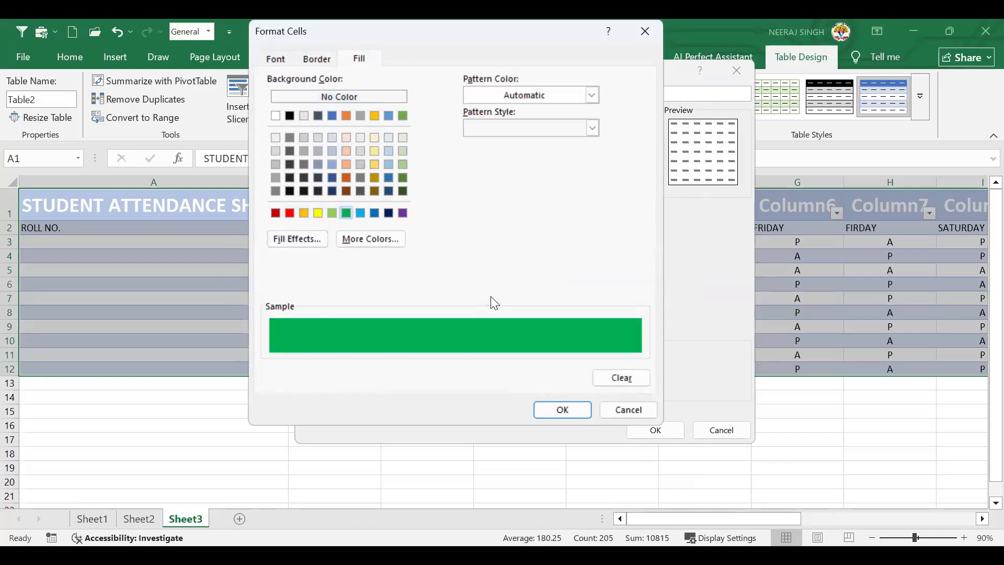
pyautogui.click(572, 408)
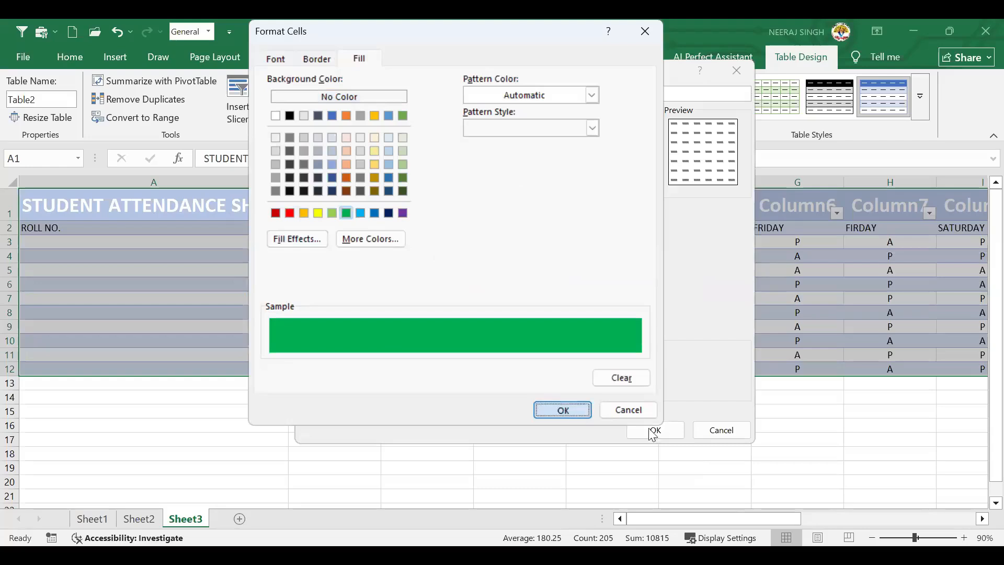
pyautogui.click(651, 430)
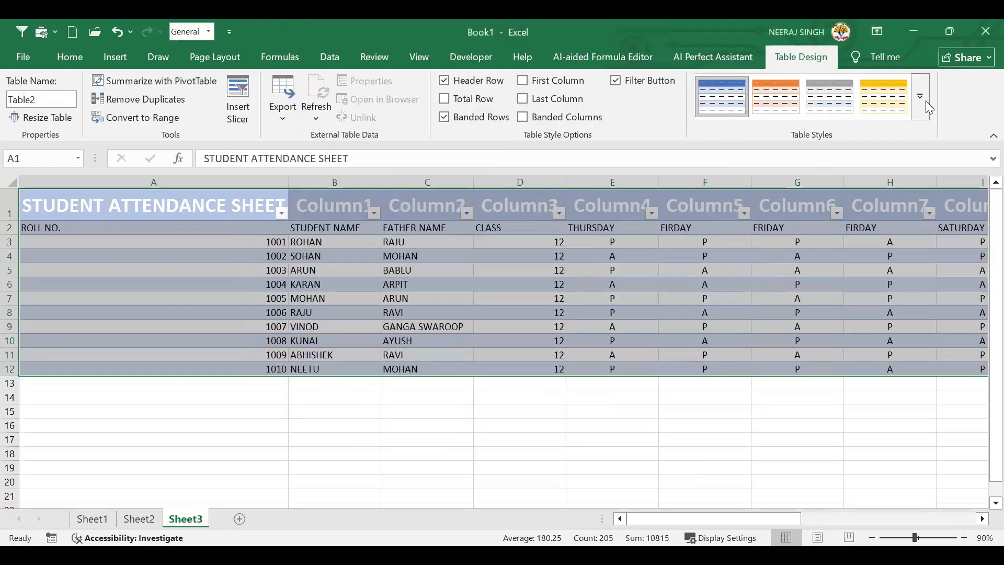
# Apply the custom green Table Style 1 to the attendance table and zoom in to check it
pyautogui.click(922, 100)
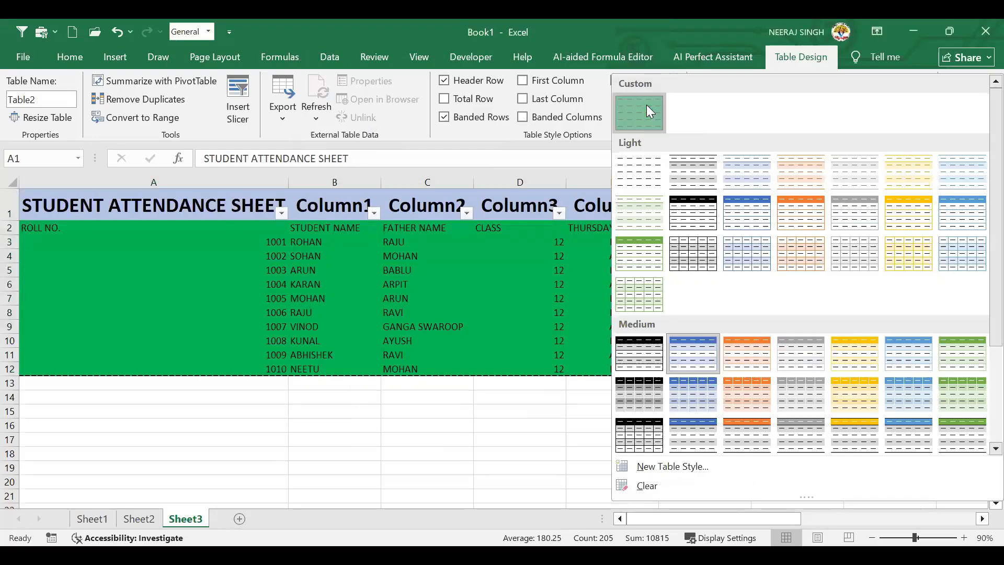
pyautogui.click(454, 386)
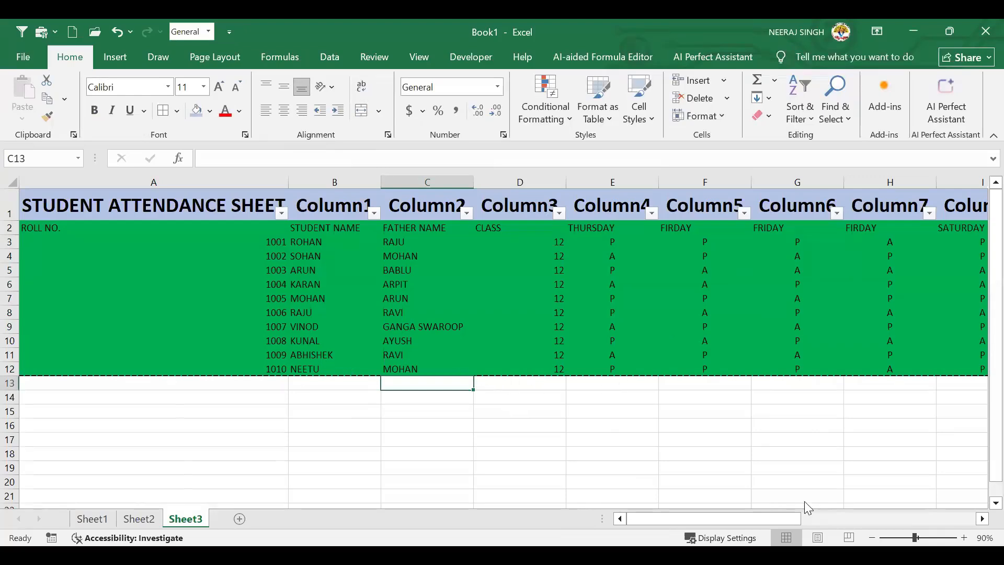
pyautogui.click(964, 538)
pyautogui.click(963, 538)
pyautogui.click(963, 537)
pyautogui.click(963, 537)
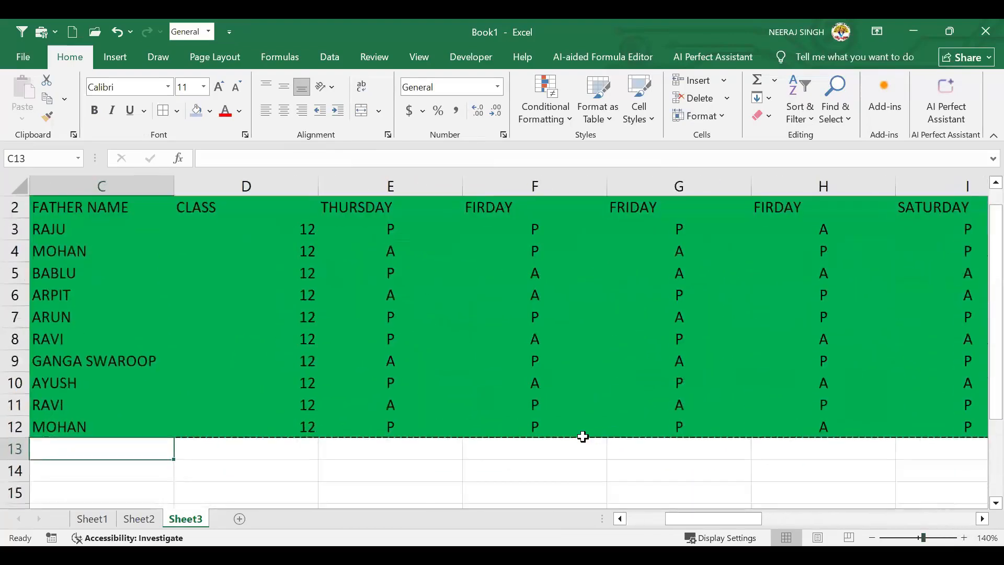
pyautogui.scroll(-3, 549, 407)
pyautogui.scroll(1, 470, 366)
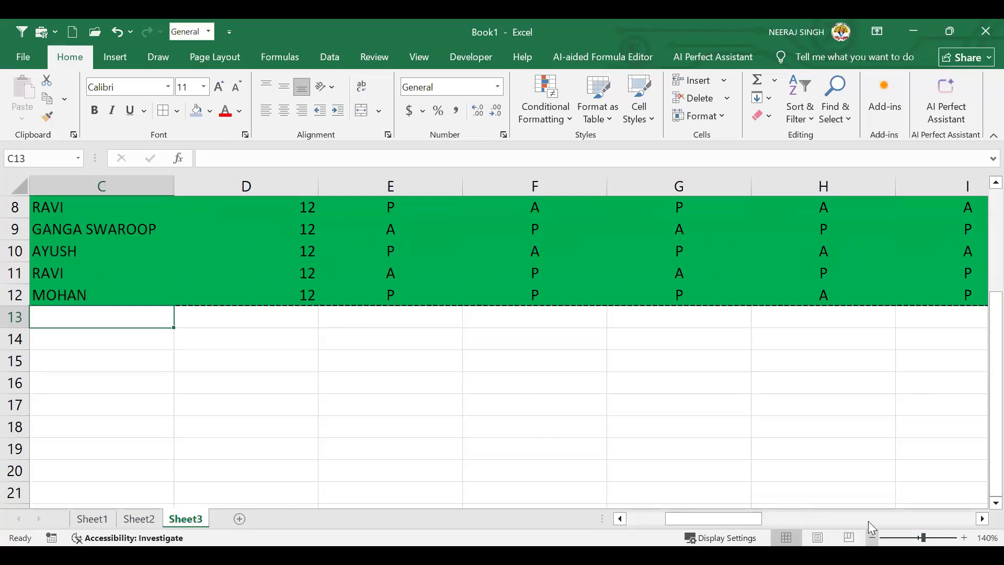
pyautogui.scroll(-5, 868, 520)
pyautogui.scroll(-1, 883, 510)
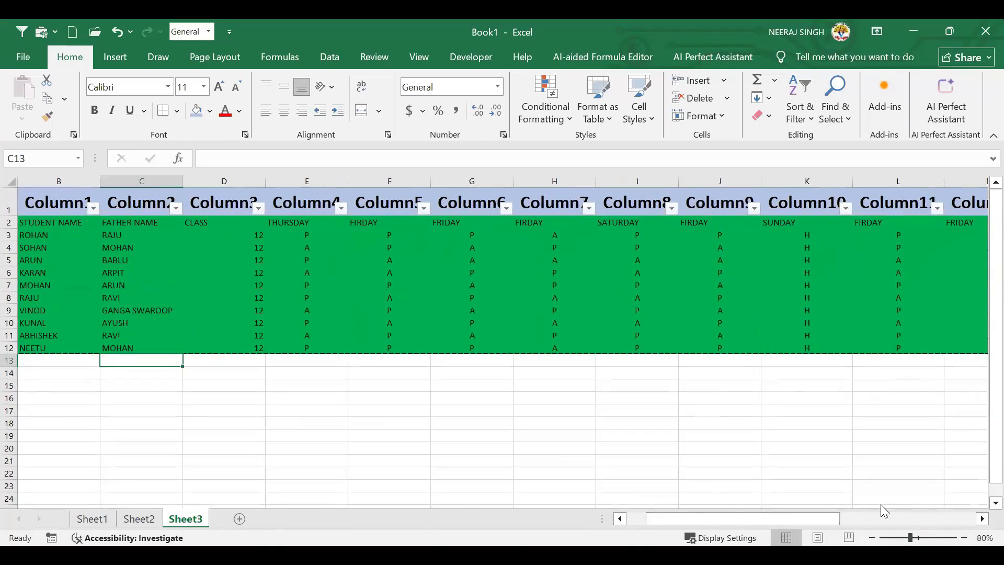
pyautogui.click(477, 299)
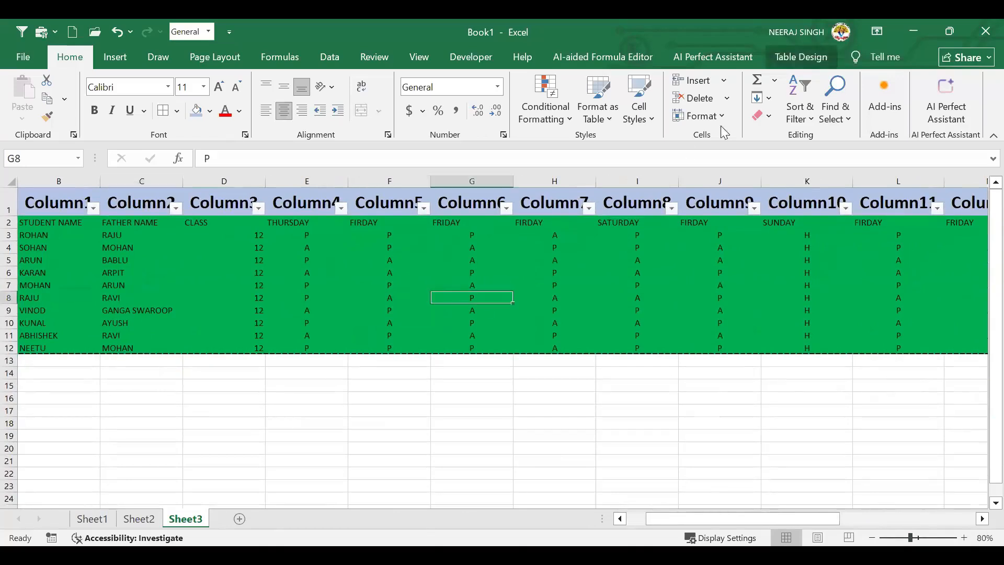
pyautogui.click(815, 63)
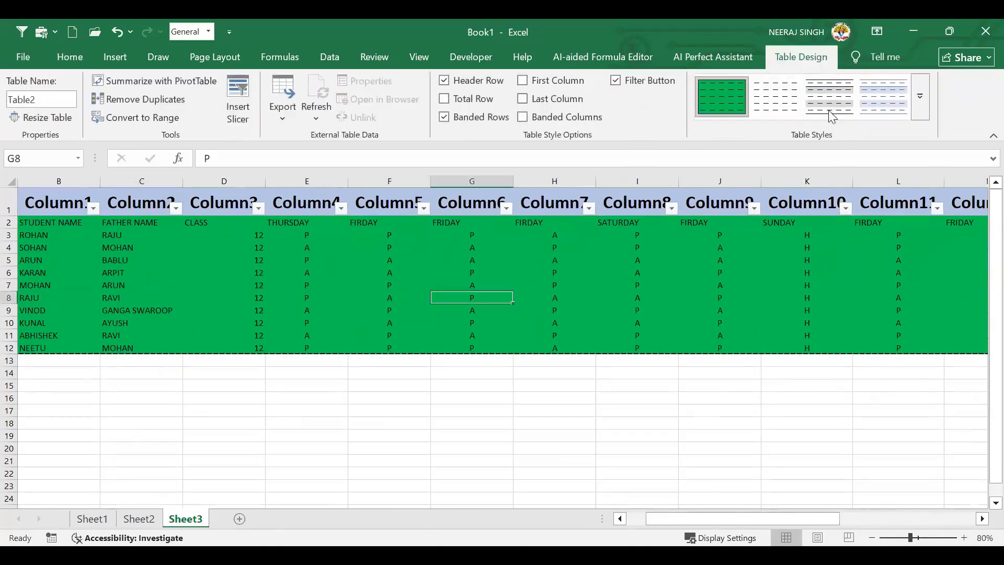
# Replace the green custom style with a light built-in style with thin orange row lines
pyautogui.click(915, 109)
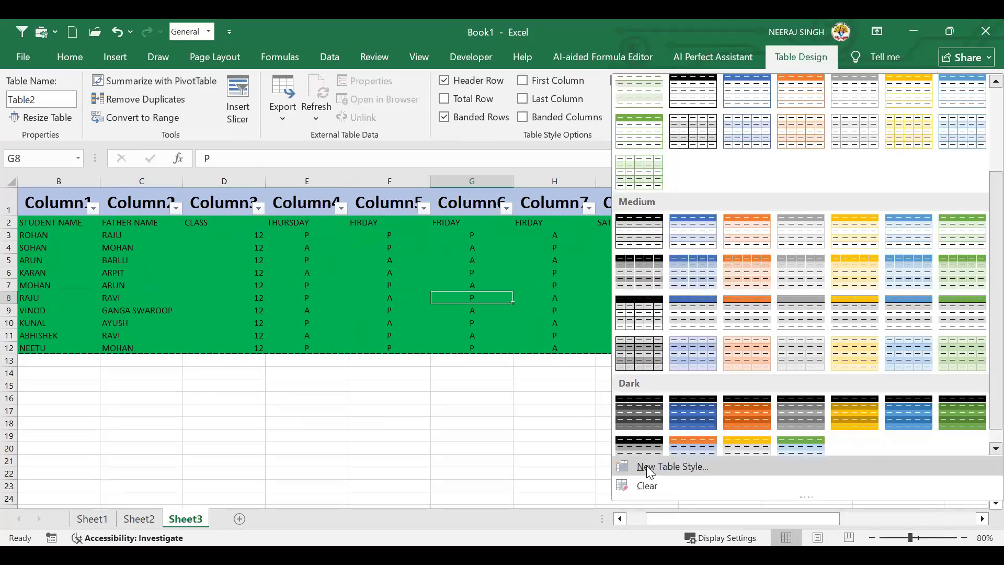
pyautogui.click(648, 466)
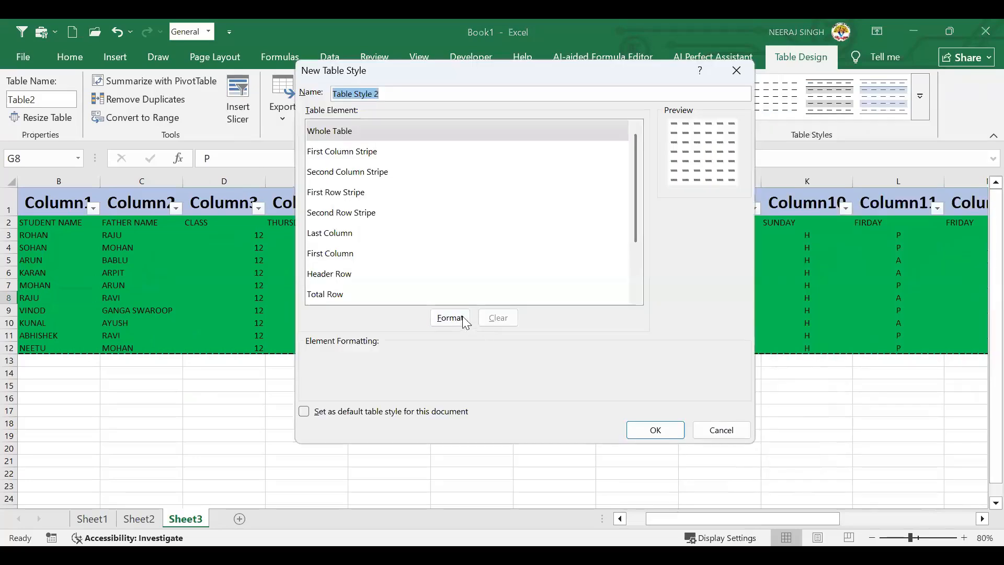
pyautogui.click(703, 427)
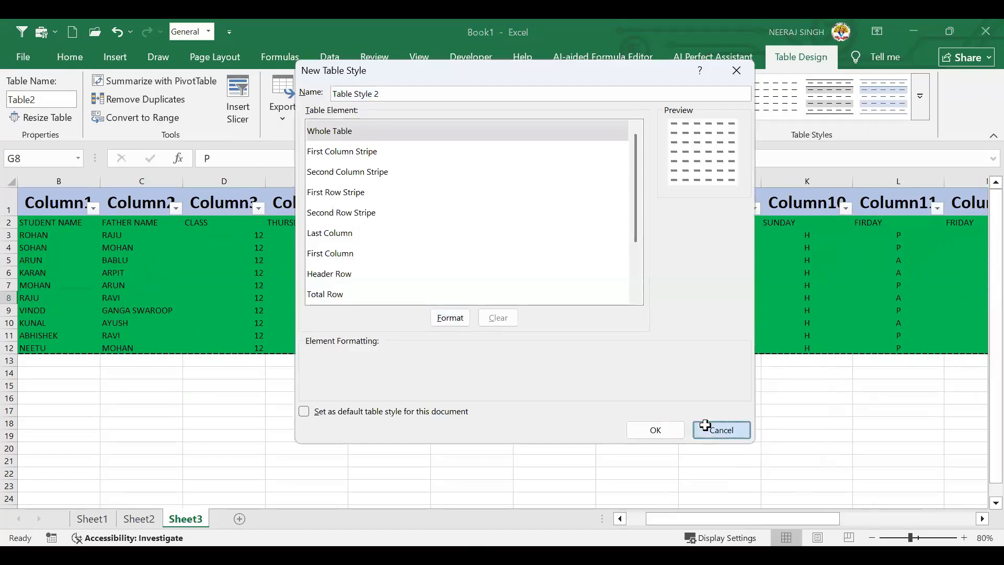
pyautogui.click(919, 107)
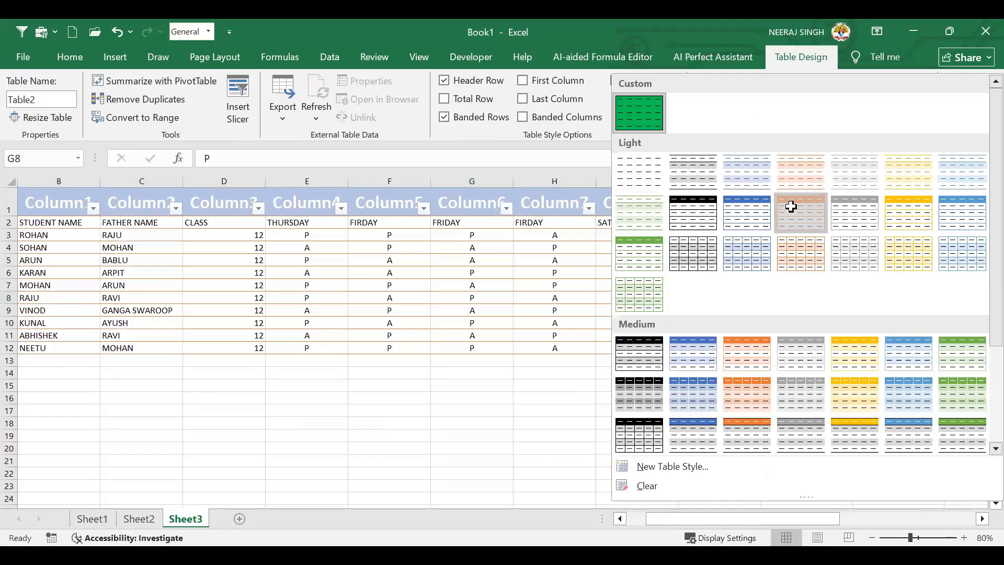
pyautogui.click(515, 383)
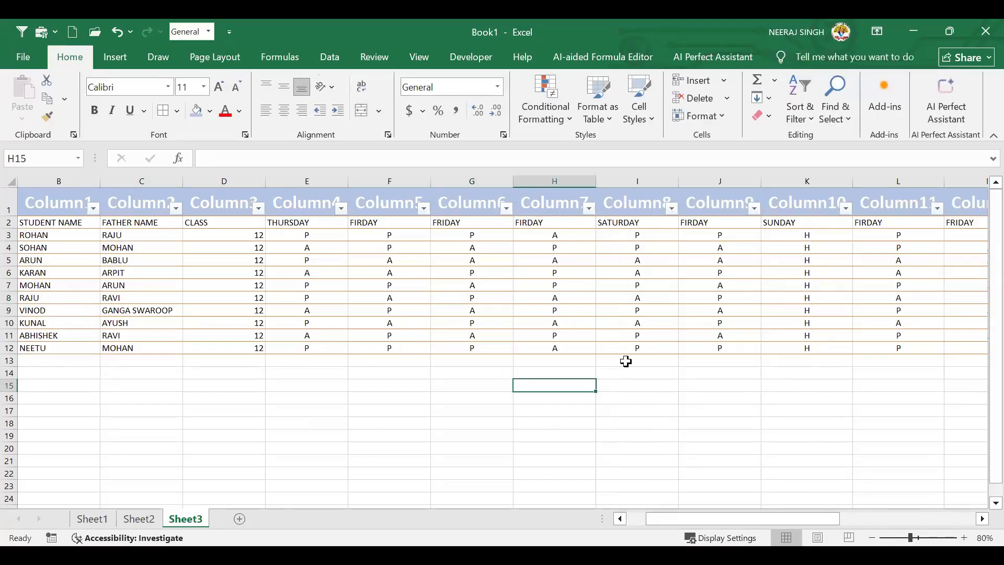
pyautogui.hscroll(-1, 557, 422)
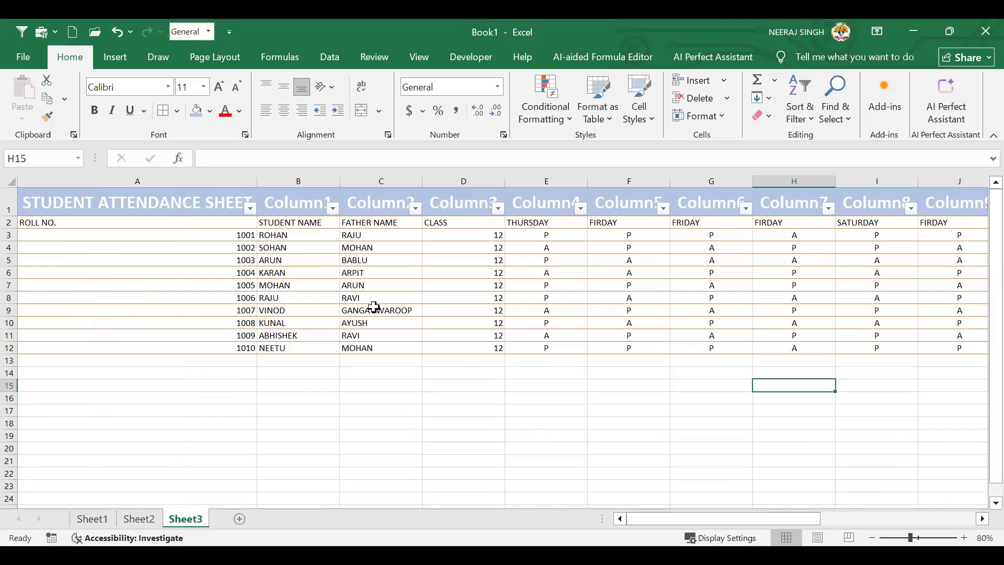
# Narrow the CLASS column D
pyautogui.moveTo(71, 203); pyautogui.dragTo(800, 364)
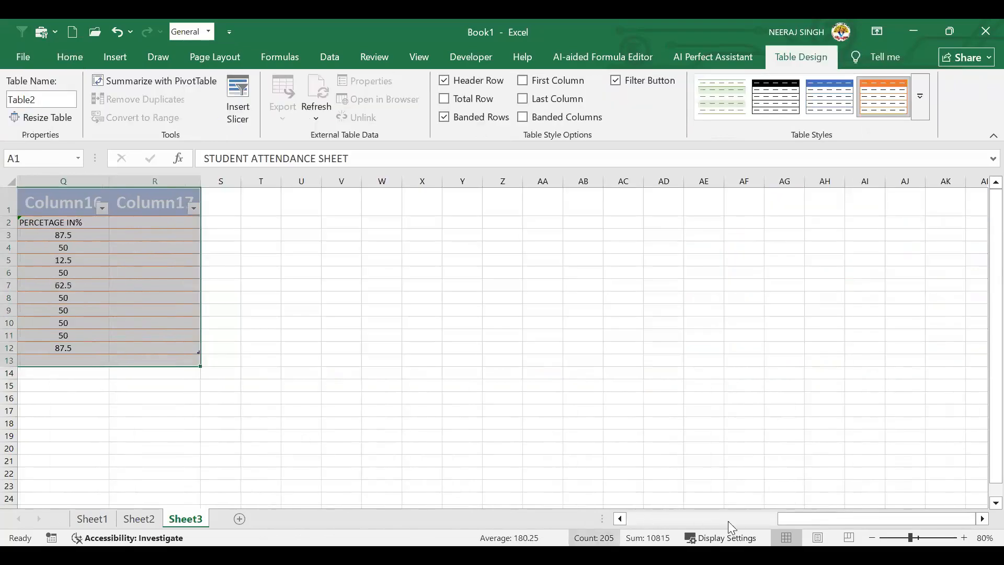
pyautogui.moveTo(809, 518); pyautogui.dragTo(809, 518)
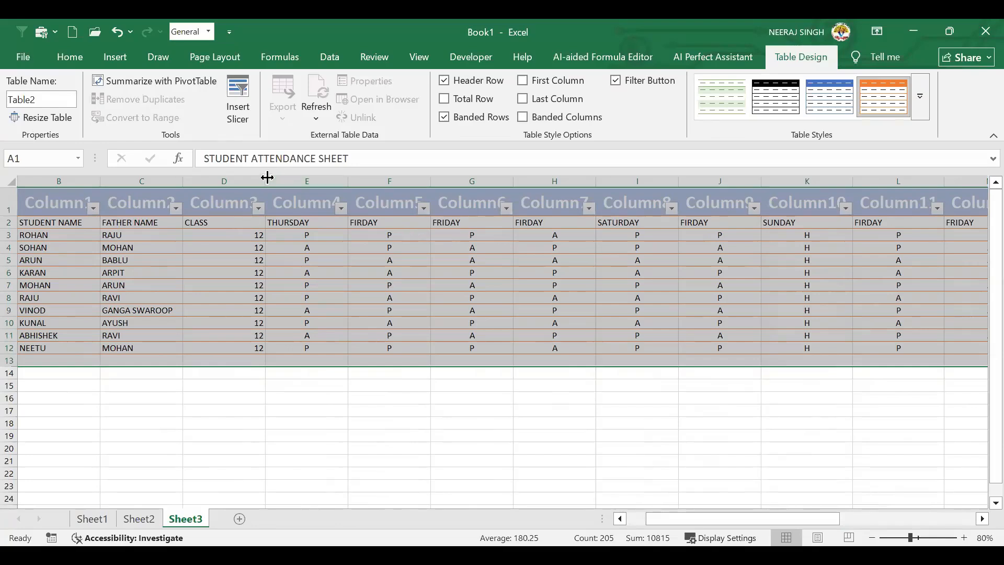
pyautogui.moveTo(267, 178); pyautogui.dragTo(227, 177)
pyautogui.click(250, 357)
# Select columns A through R and set them to a uniform width of about 10.57
pyautogui.click(73, 184)
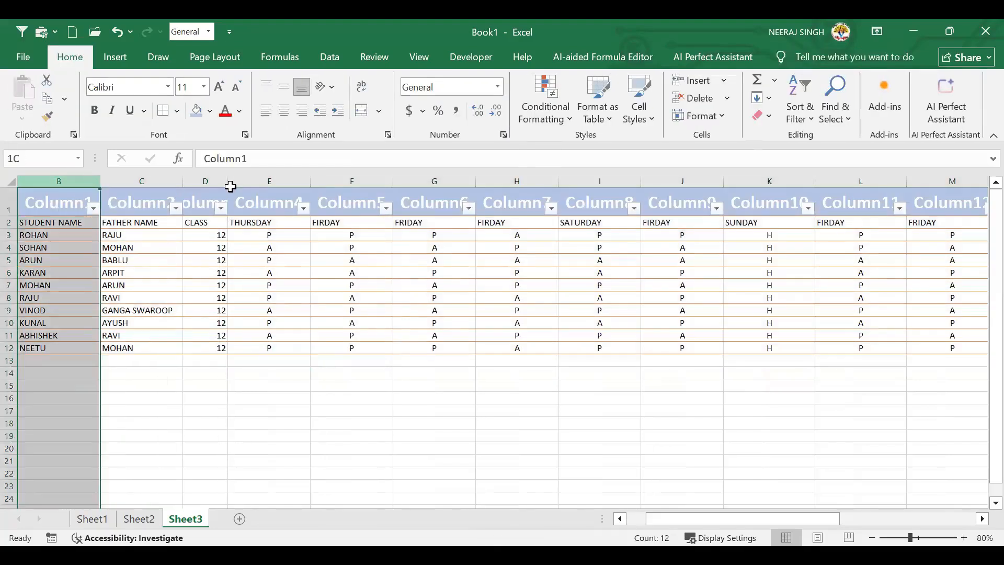
pyautogui.hotkey('ctrl', 'shift', 'Right')
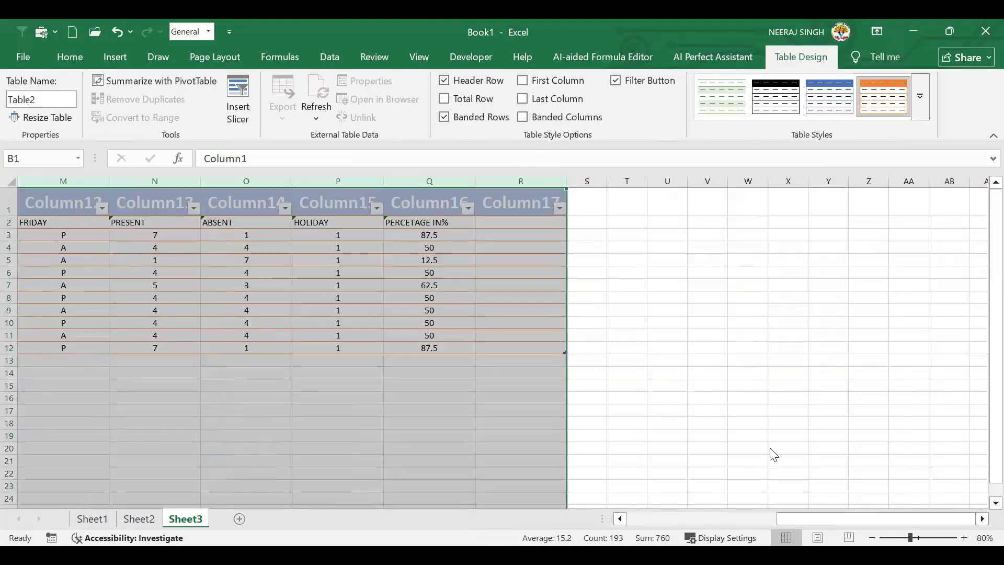
pyautogui.moveTo(796, 518); pyautogui.dragTo(646, 517)
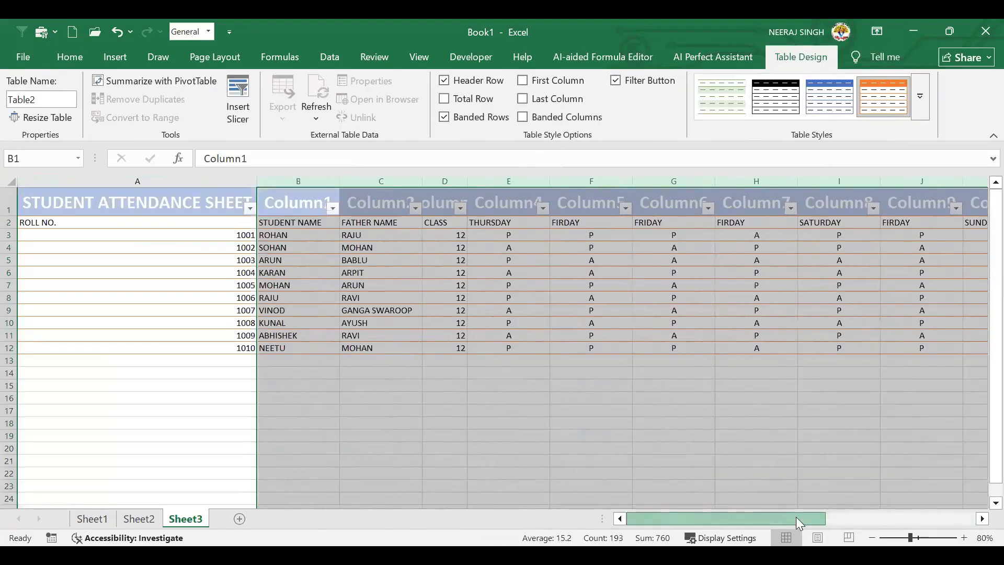
pyautogui.click(59, 180)
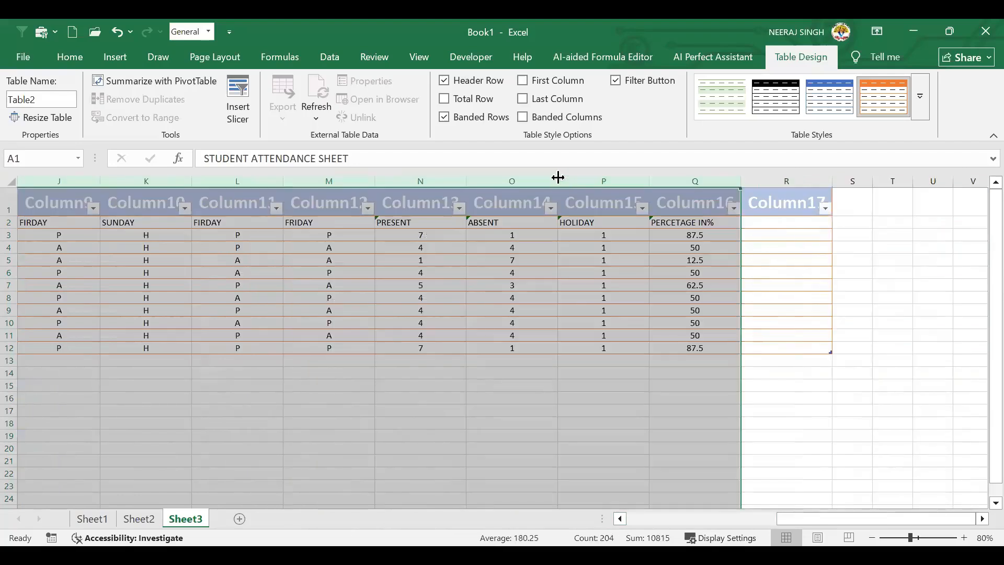
pyautogui.moveTo(558, 178); pyautogui.dragTo(506, 237)
pyautogui.moveTo(753, 518); pyautogui.dragTo(640, 518)
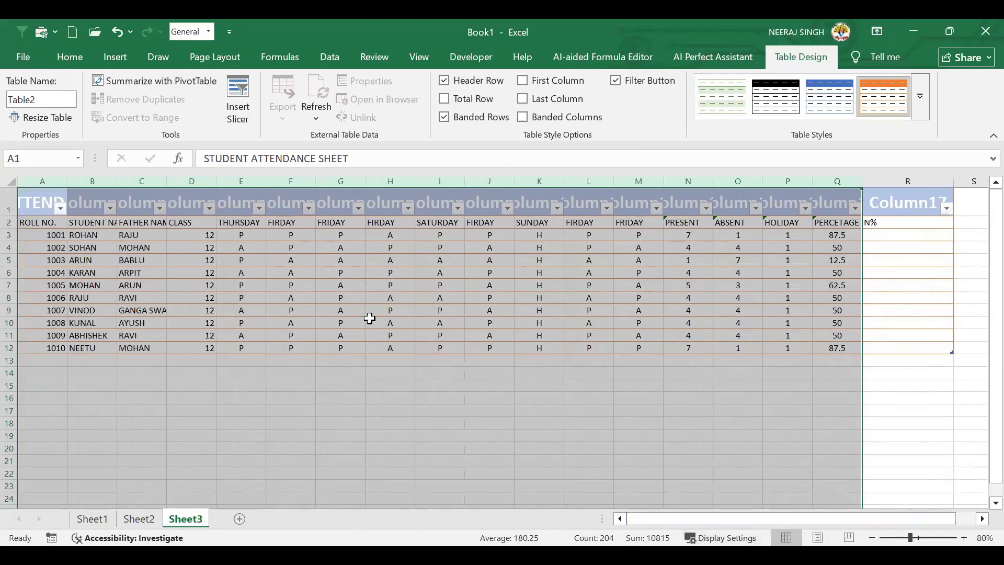
# Switch off the table's Filter Button, Banded Rows and Header Row options, then select the empty row 1
pyautogui.click(333, 359)
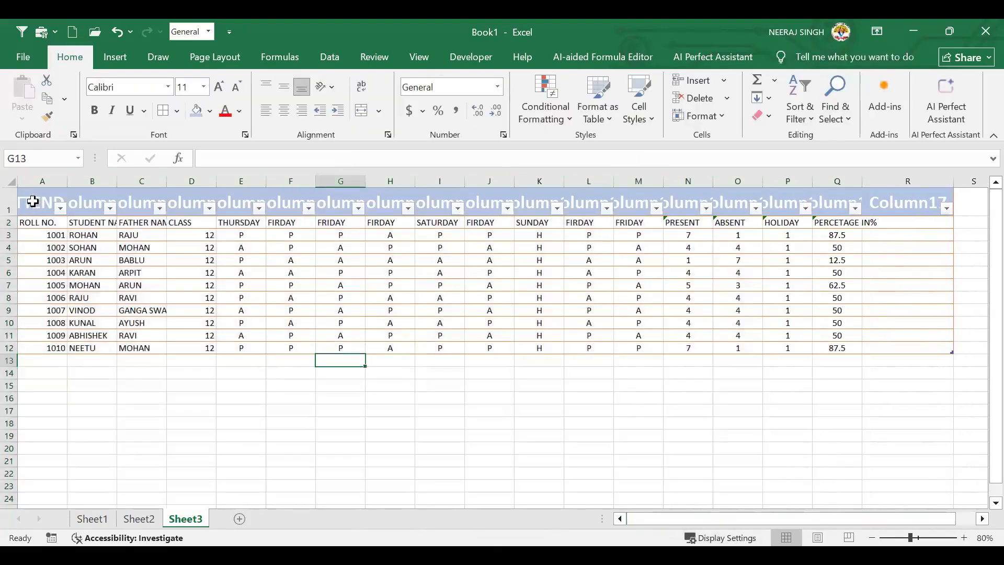
pyautogui.click(41, 206)
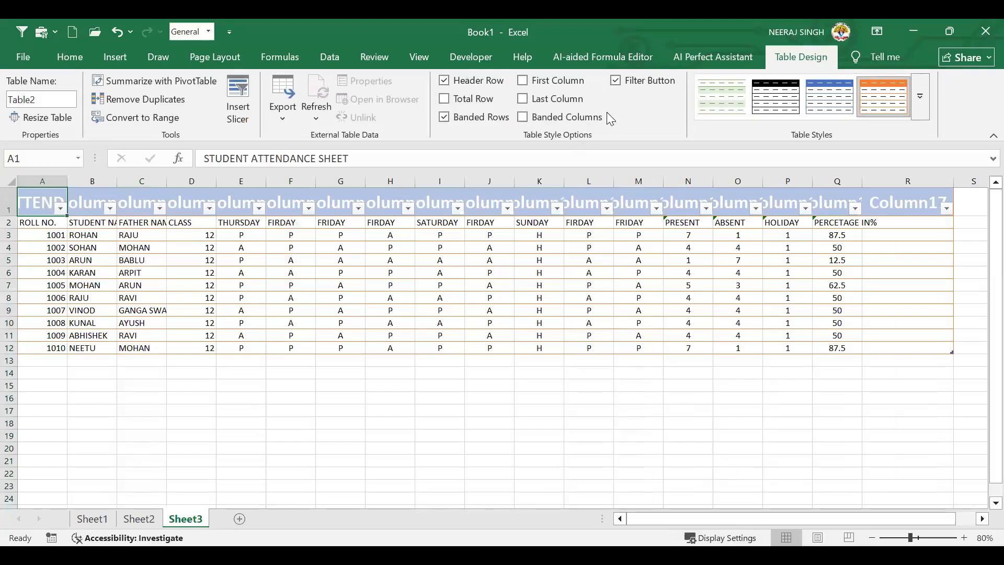
pyautogui.click(620, 83)
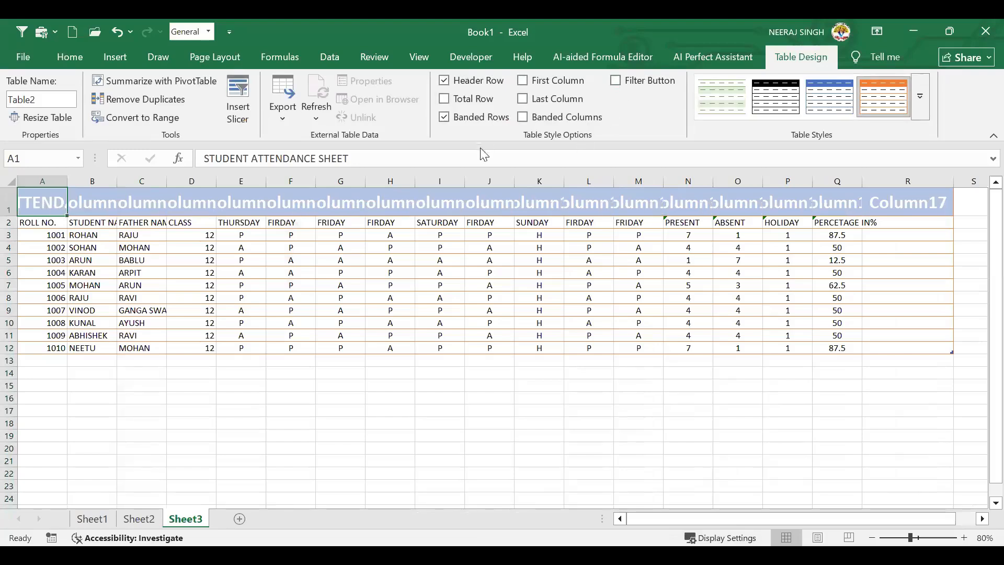
pyautogui.click(446, 116)
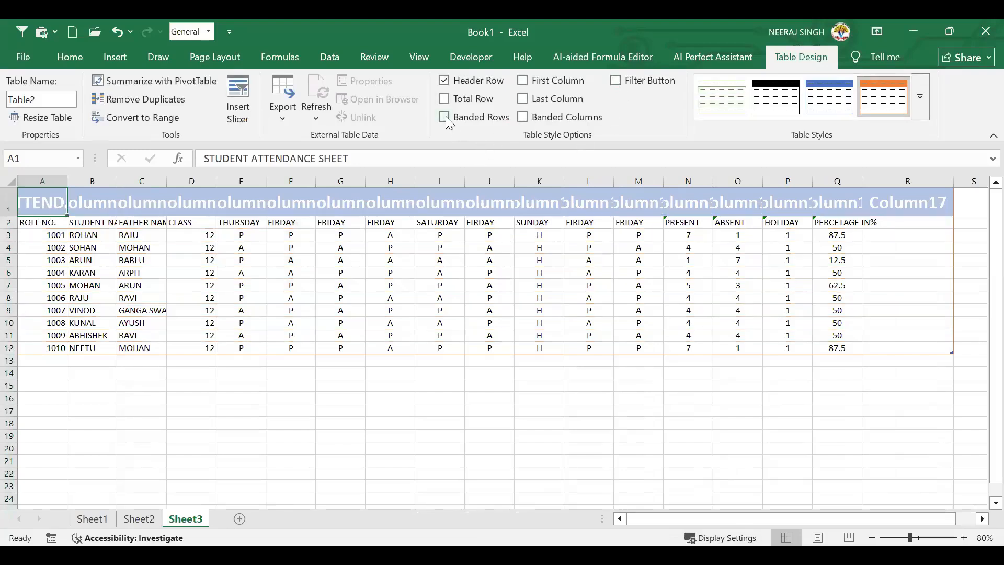
pyautogui.click(445, 86)
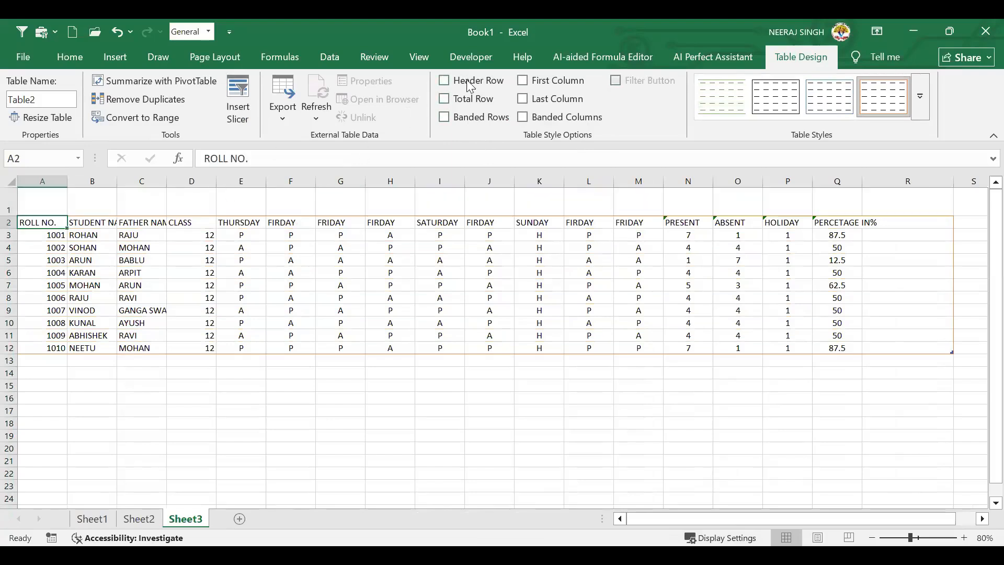
pyautogui.click(450, 80)
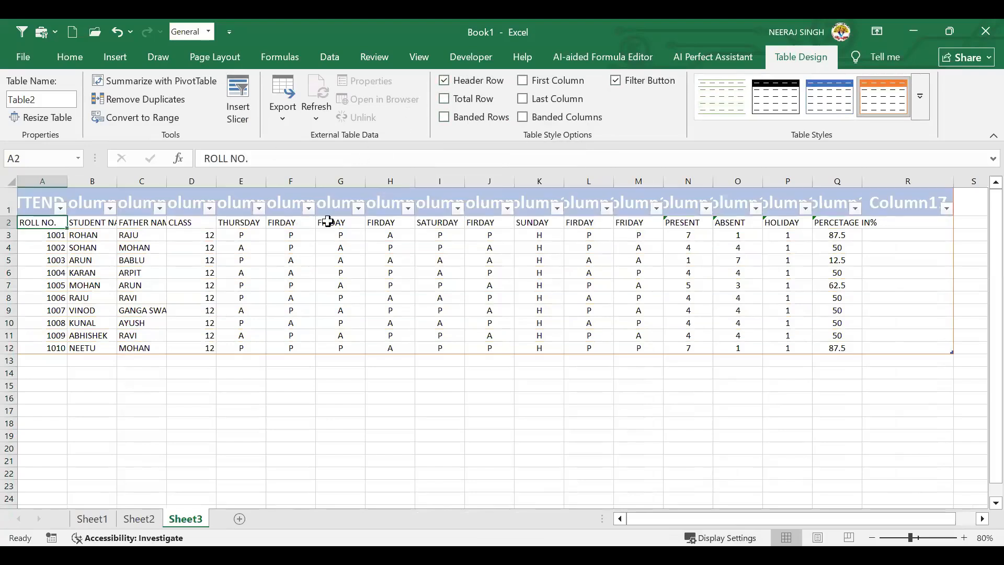
pyautogui.click(444, 81)
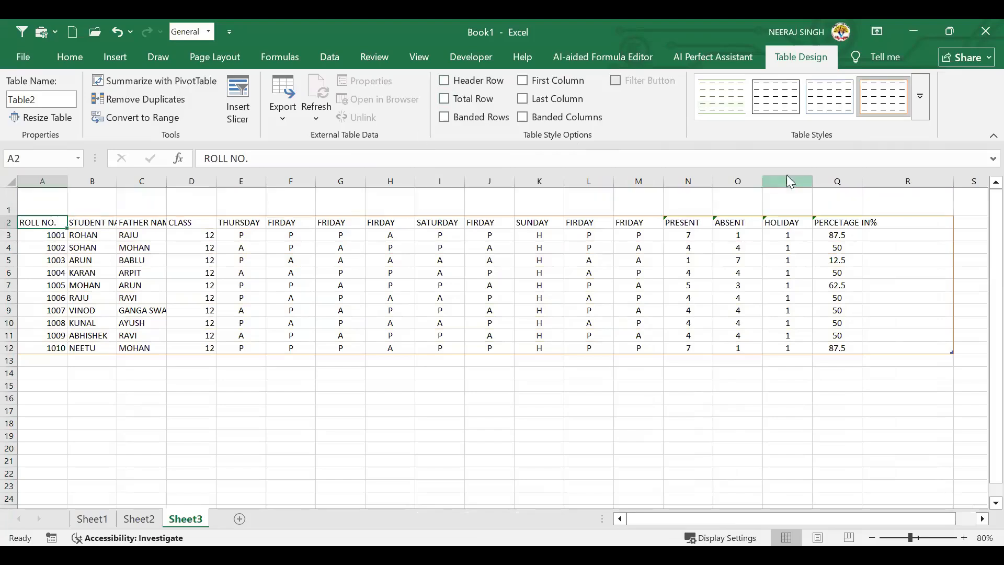
pyautogui.click(450, 86)
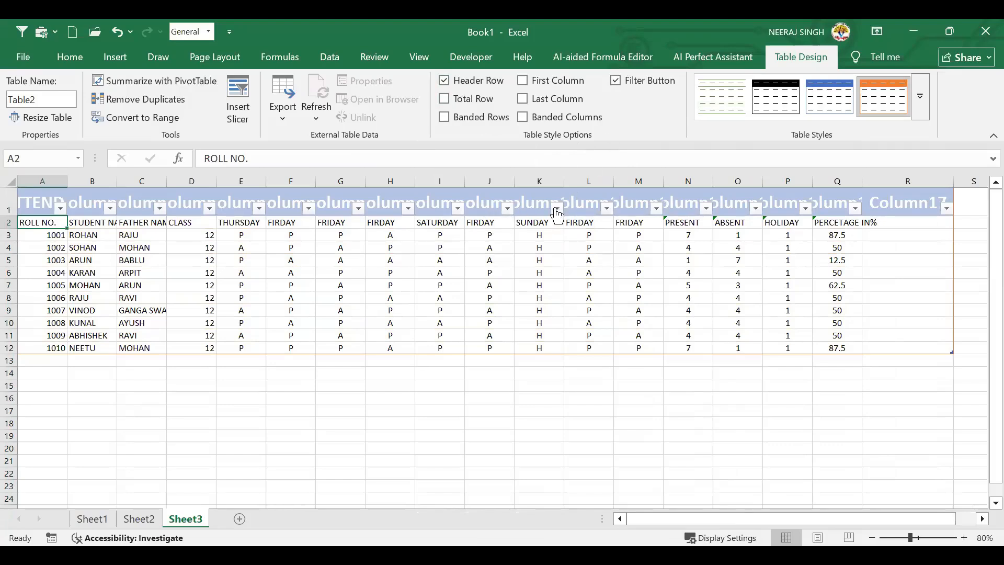
pyautogui.click(619, 84)
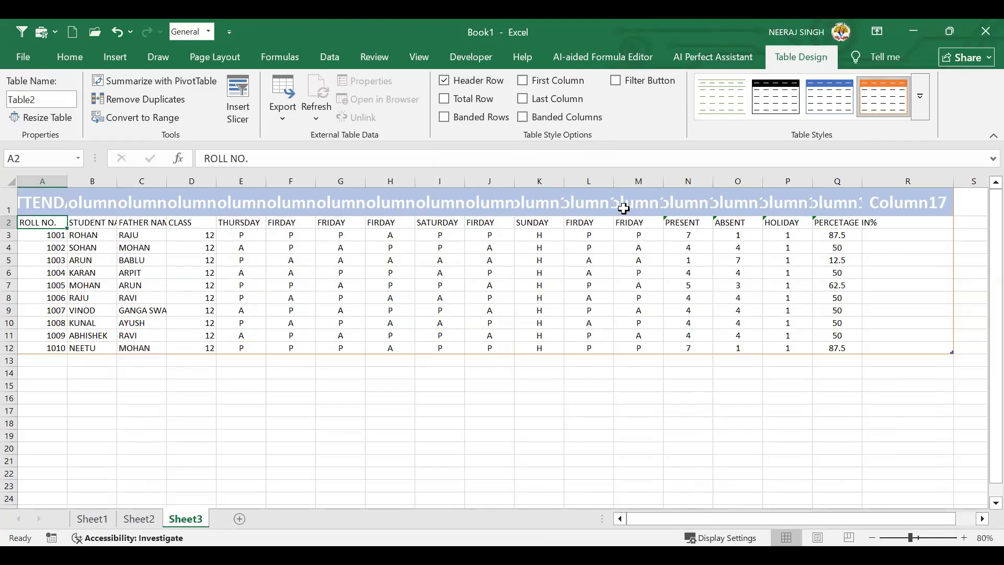
pyautogui.click(459, 80)
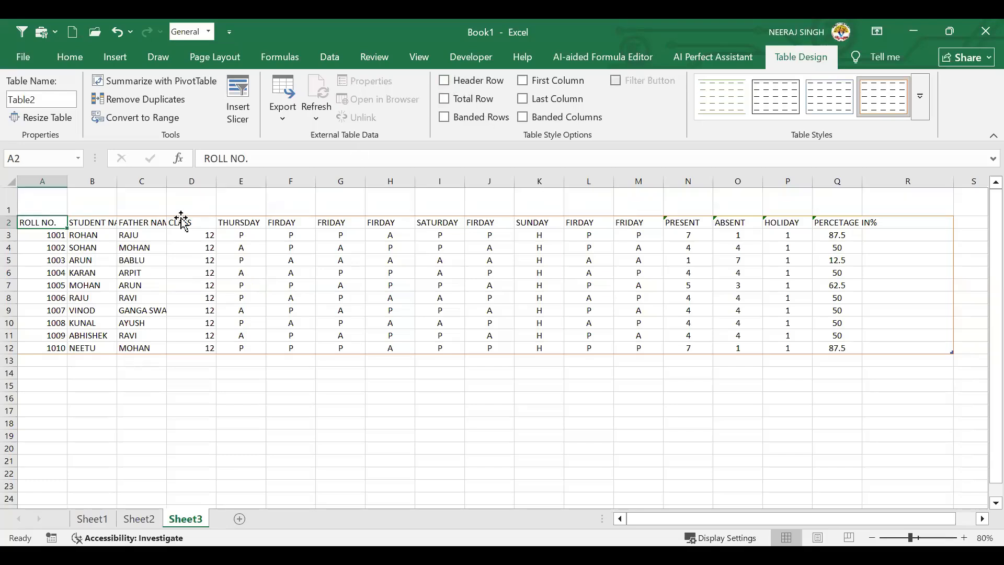
pyautogui.click(9, 199)
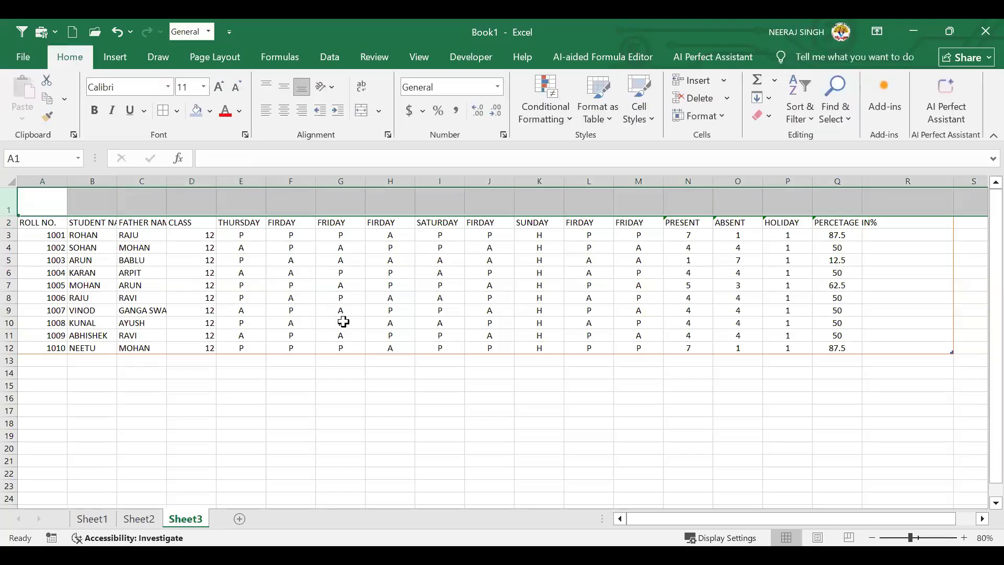
# Delete the empty row 1 with Ctrl+- so the ROLL NO. headings move up to row 1
pyautogui.hotkey('ctrl', '-')
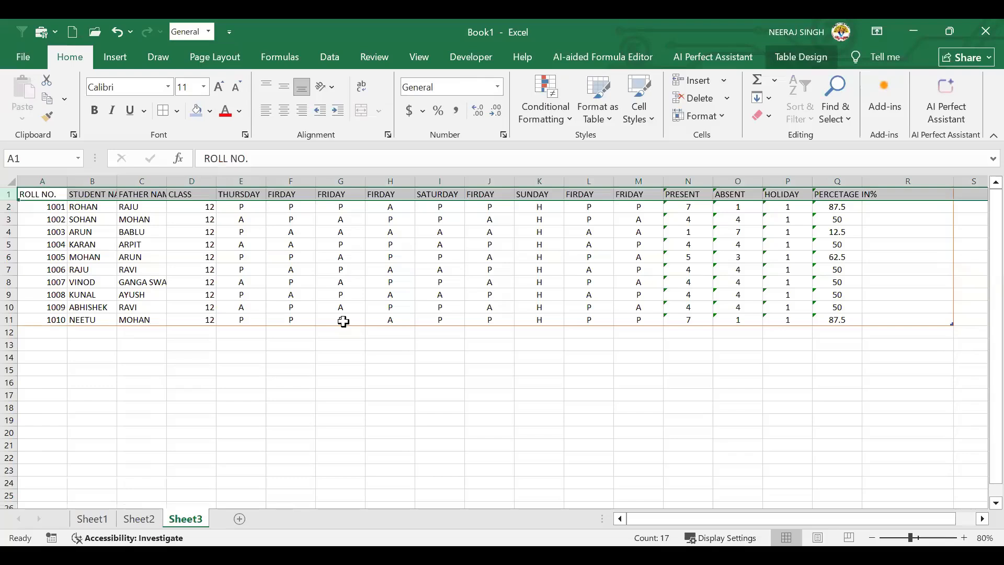
pyautogui.click(344, 322)
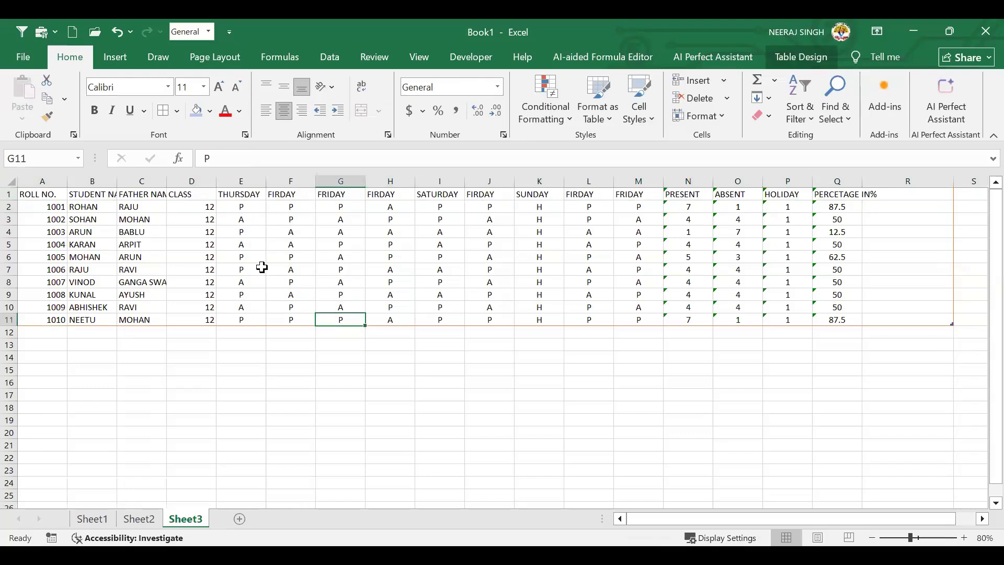
pyautogui.click(51, 194)
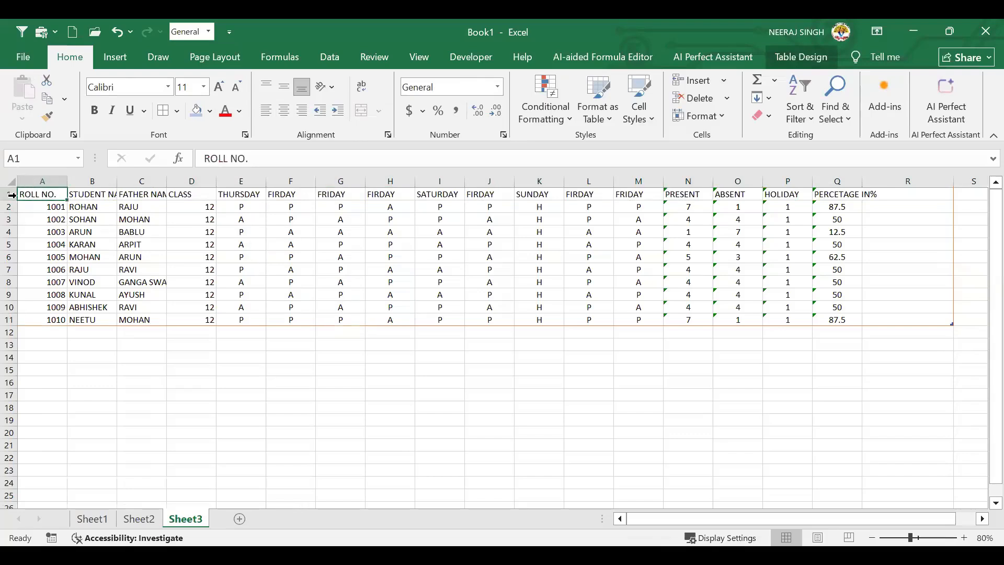
pyautogui.click(12, 195)
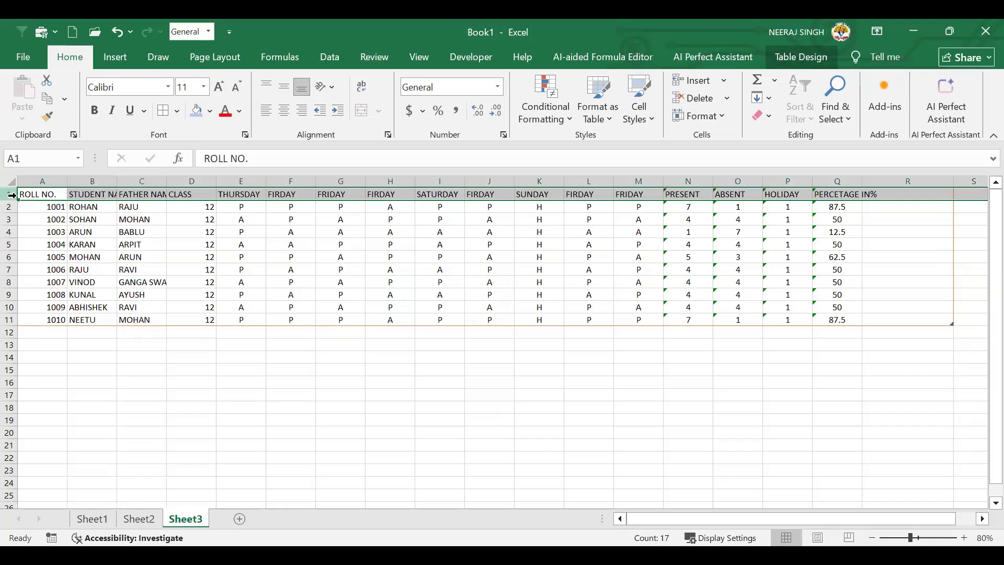
pyautogui.click(50, 194)
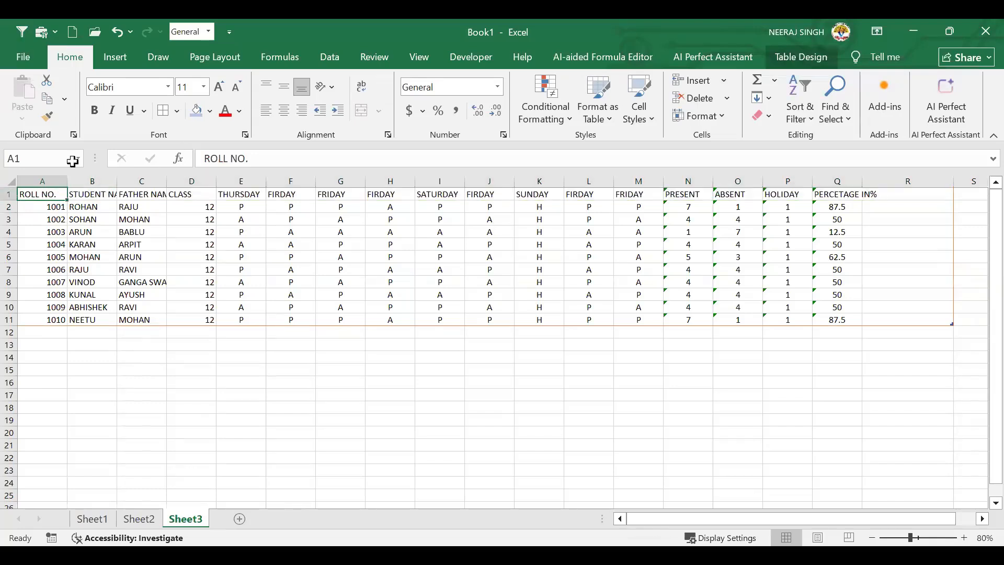
# Select cells in the ROLL NO., STUDENT NAME and FATHER NAME columns
pyautogui.moveTo(50, 194); pyautogui.dragTo(57, 320)
pyautogui.click(225, 282)
pyautogui.click(56, 194)
pyautogui.click(102, 220)
pyautogui.click(156, 195)
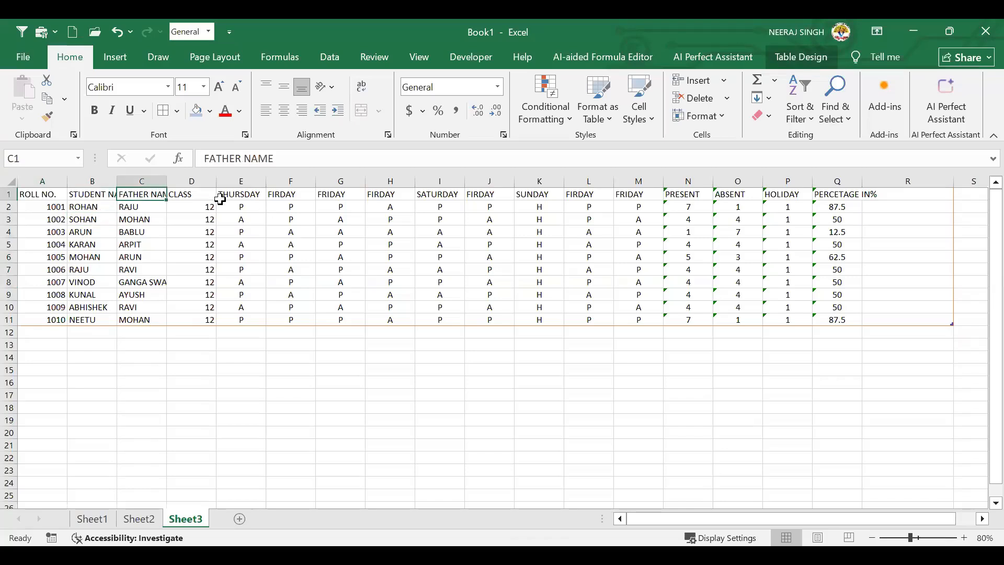
pyautogui.click(82, 280)
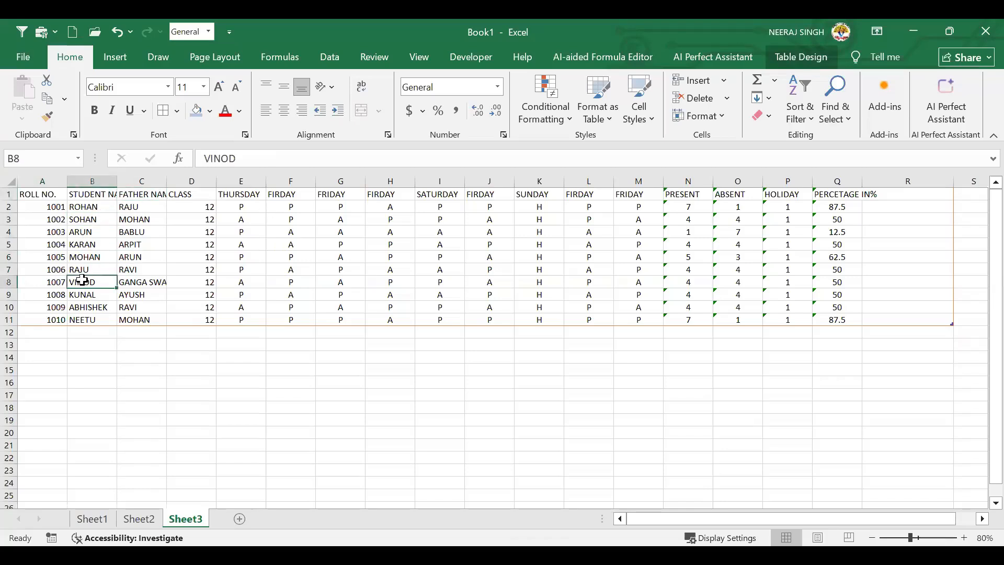
pyautogui.click(135, 221)
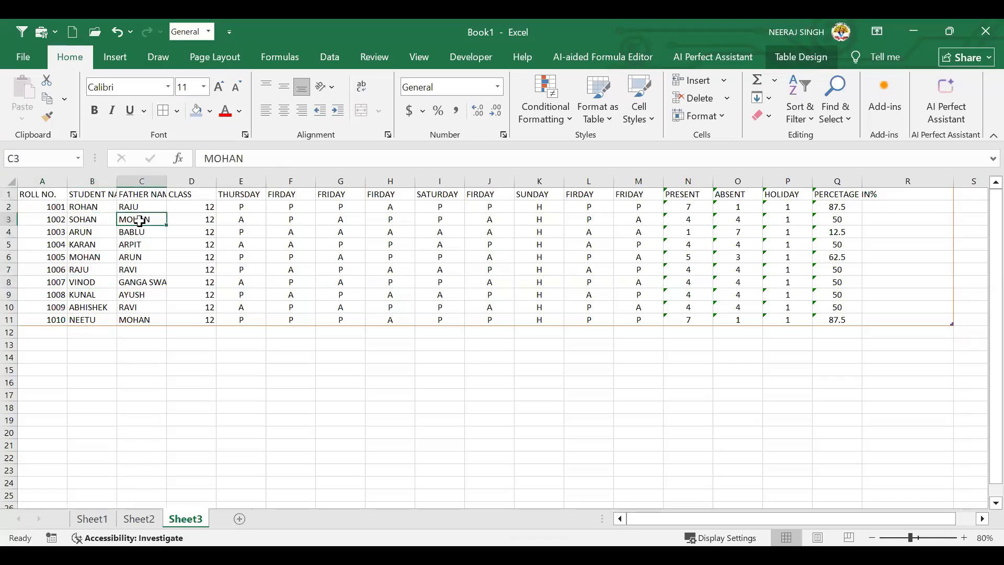
# Select heading row 1 and show the Home Insert dropdown
pyautogui.moveTo(49, 194); pyautogui.dragTo(767, 203)
pyautogui.click(495, 266)
pyautogui.moveTo(390, 232); pyautogui.dragTo(389, 219)
pyautogui.click(18, 194)
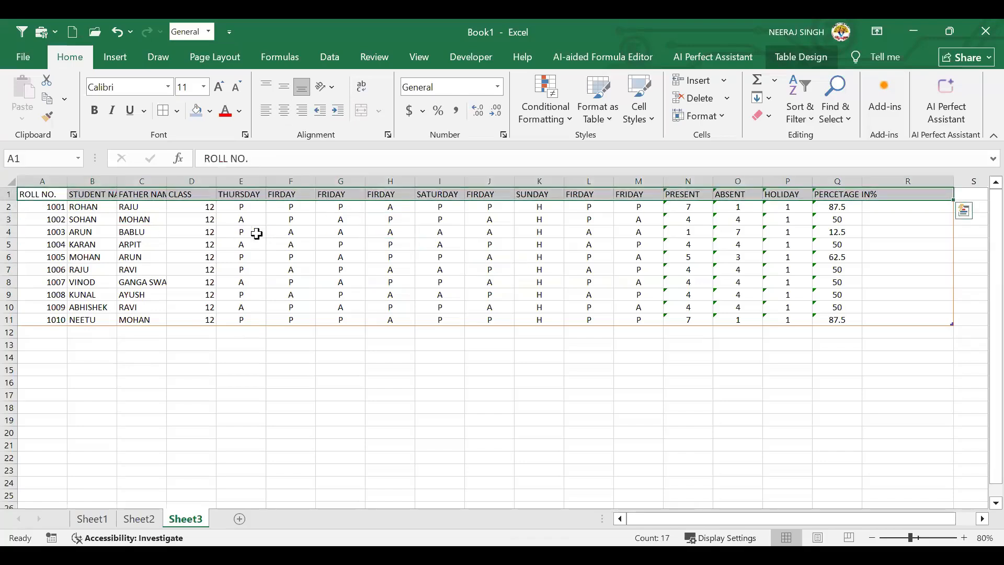
pyautogui.click(725, 81)
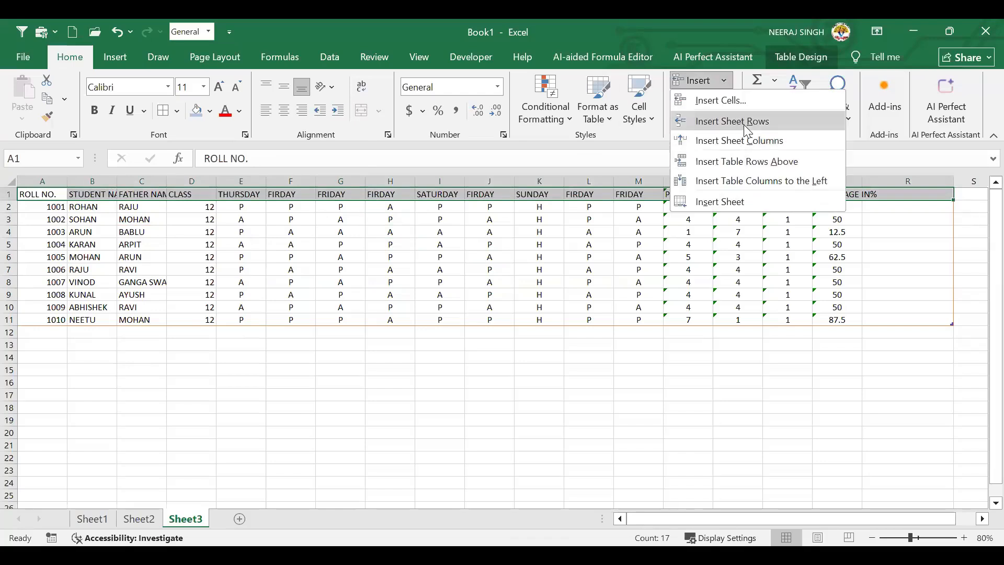
pyautogui.click(770, 161)
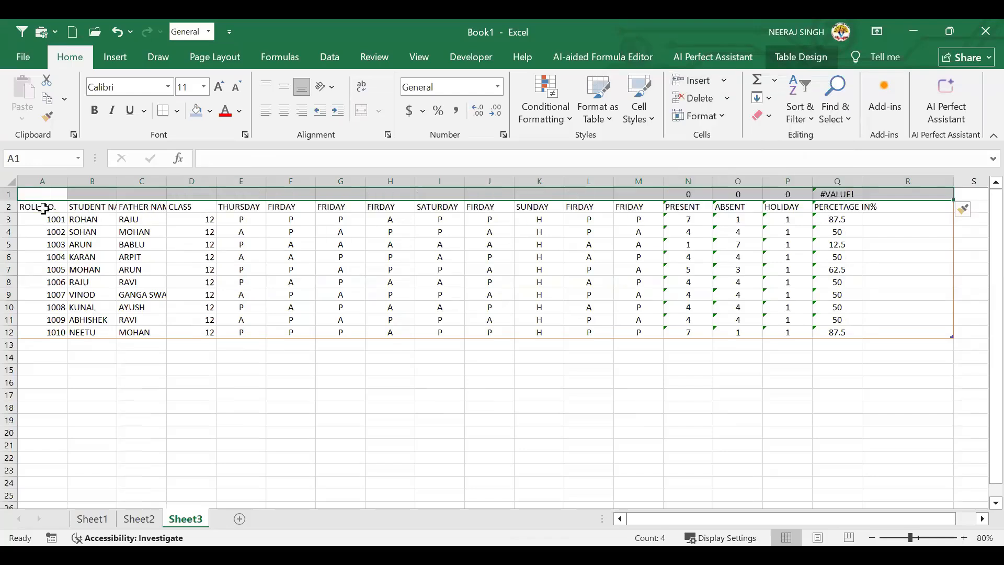
pyautogui.click(46, 209)
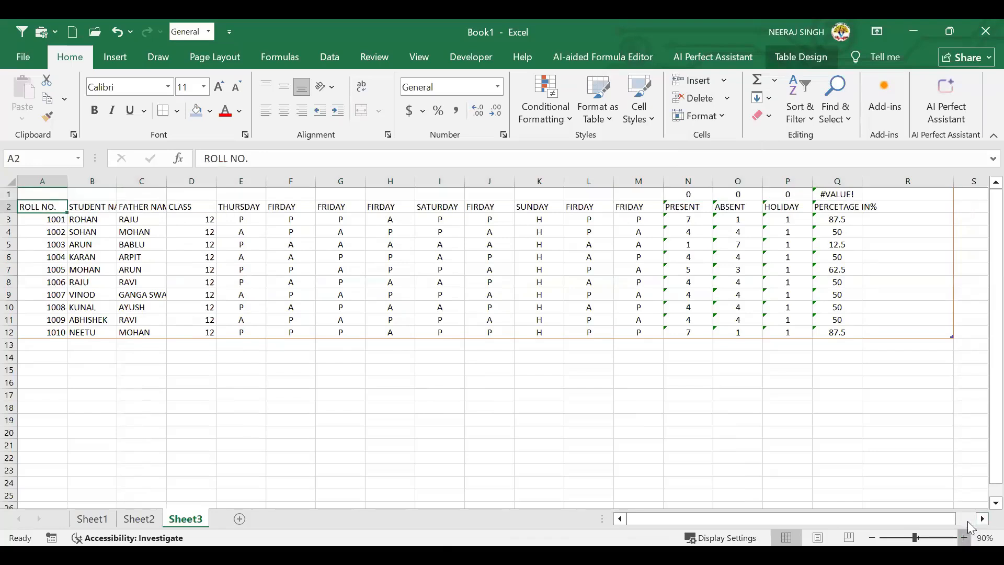
pyautogui.click(963, 537)
pyautogui.click(964, 538)
pyautogui.click(838, 519)
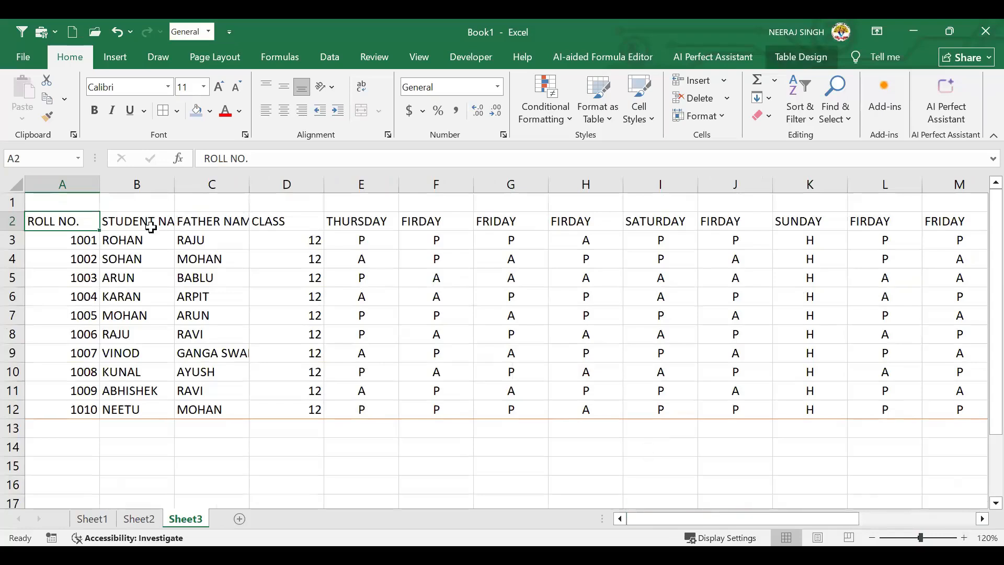
pyautogui.click(74, 201)
pyautogui.hotkey('ctrl', '-')
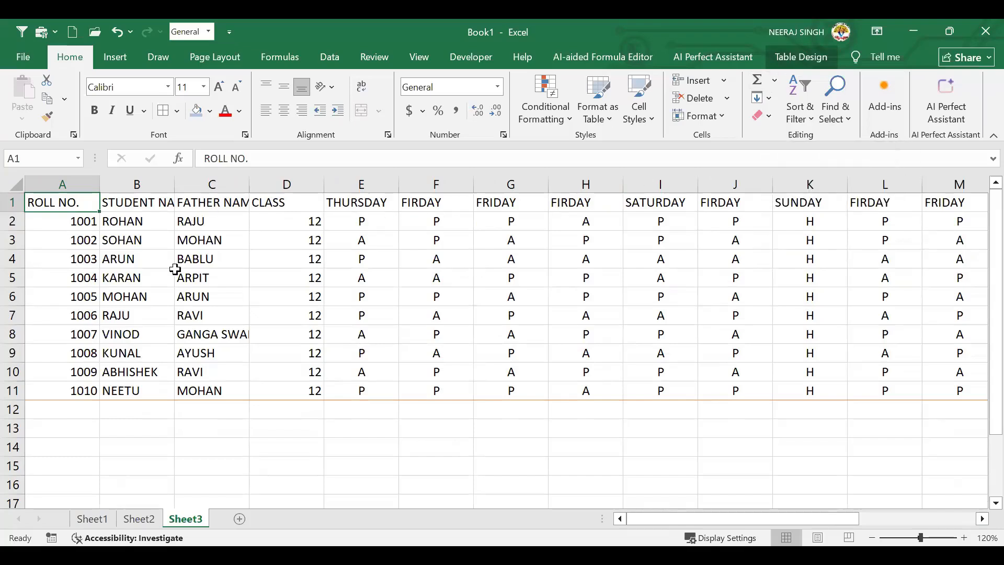
pyautogui.click(13, 201)
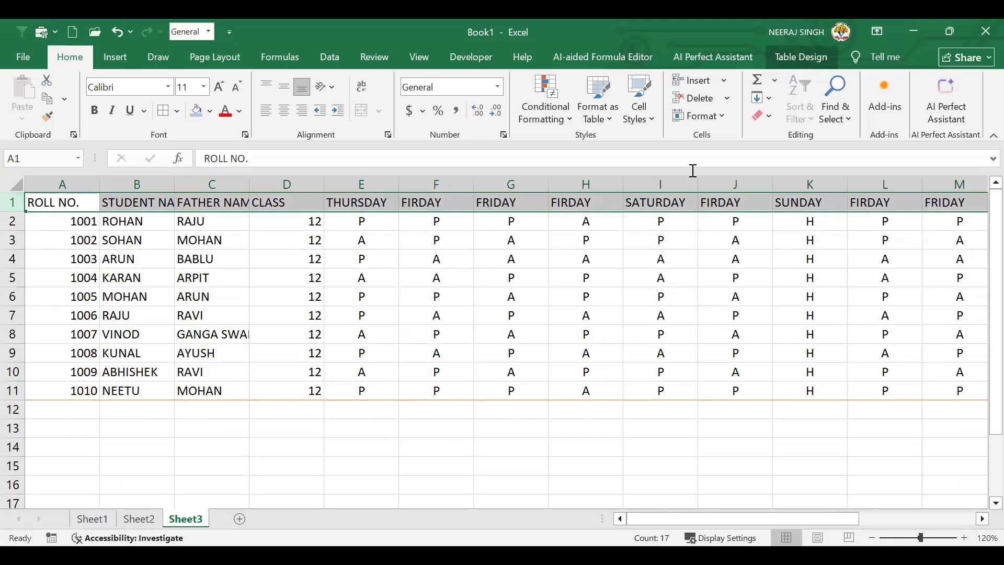
pyautogui.click(723, 87)
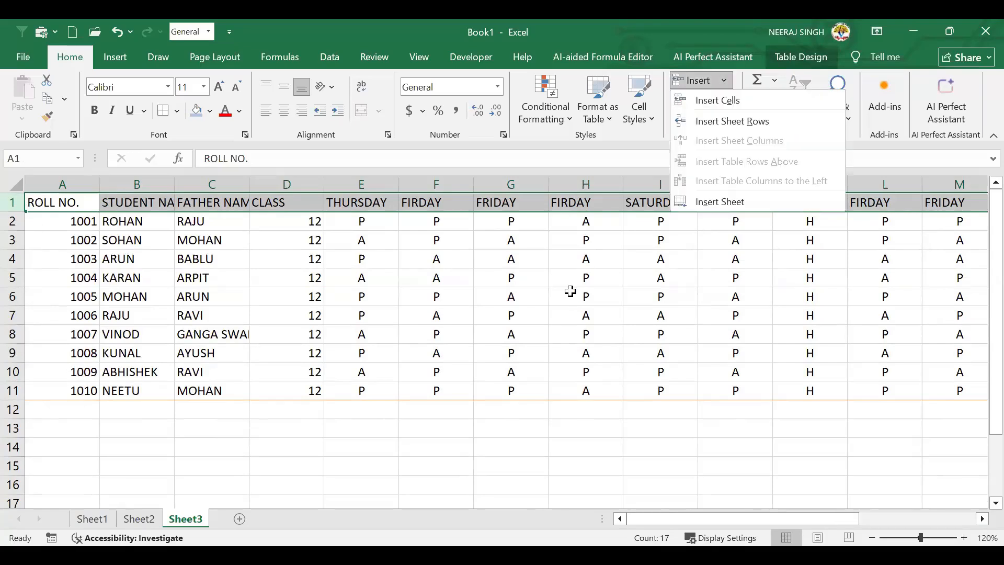
pyautogui.click(653, 120)
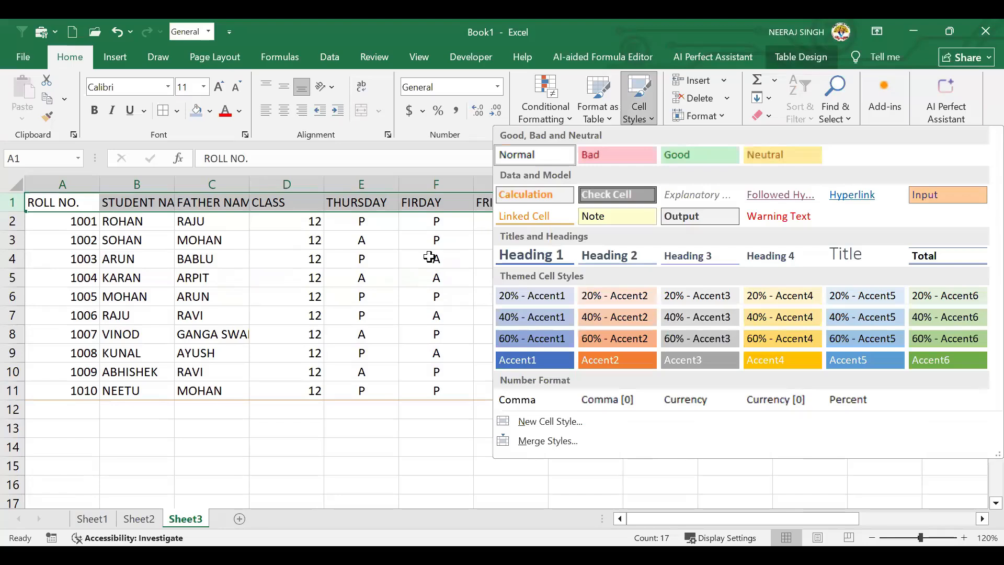
pyautogui.click(867, 521)
pyautogui.scroll(-1, 867, 520)
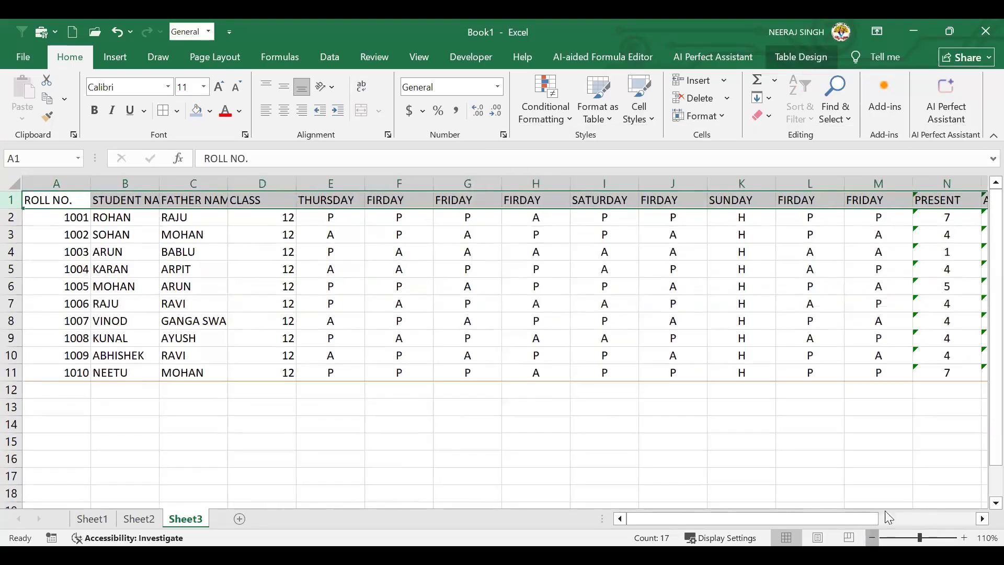
pyautogui.click(137, 323)
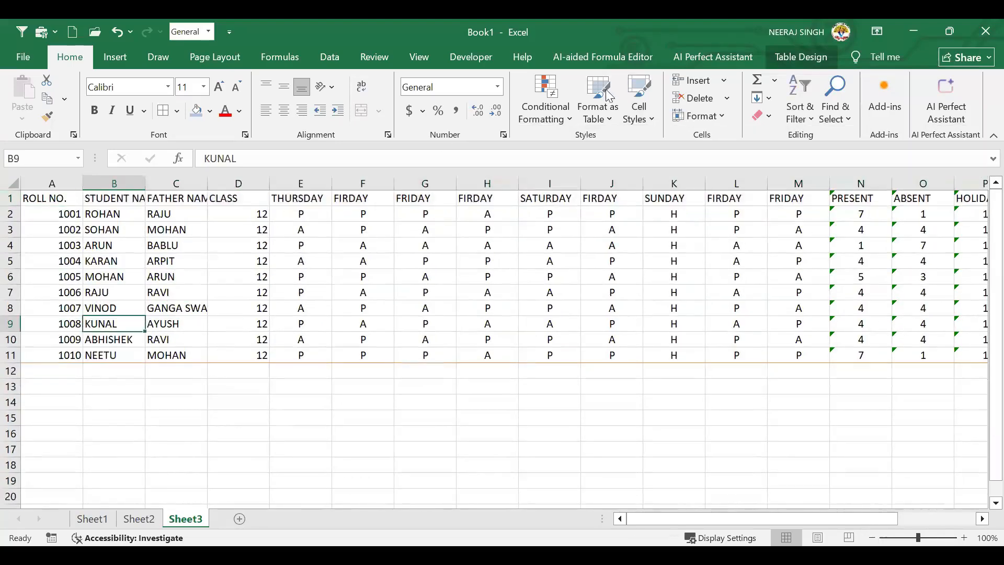
pyautogui.click(651, 122)
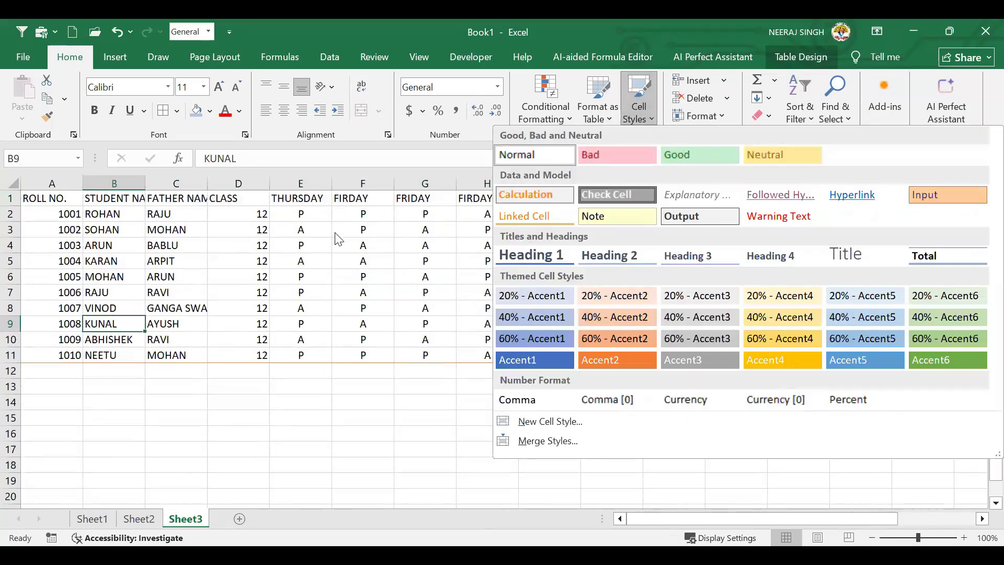
pyautogui.click(173, 213)
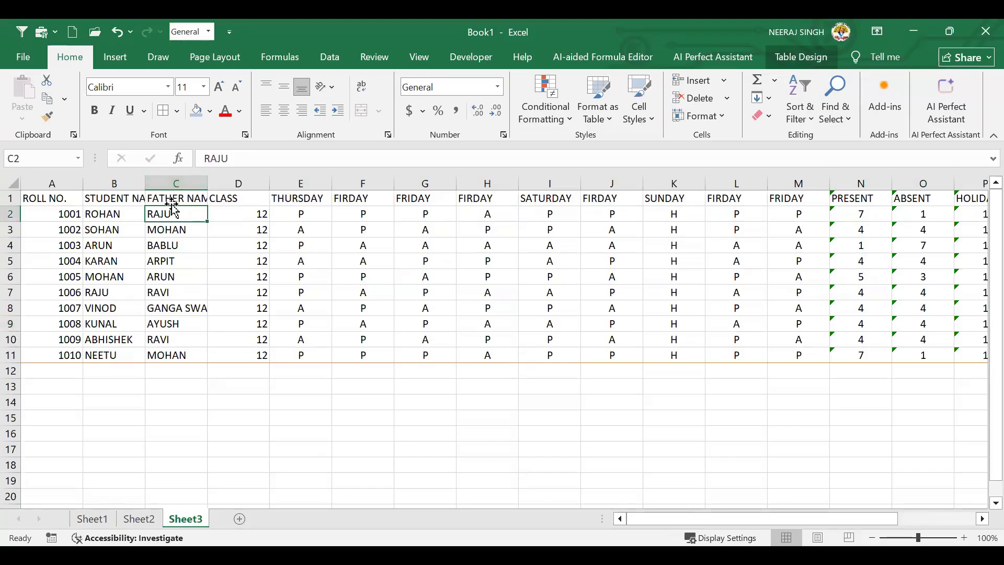
pyautogui.click(176, 183)
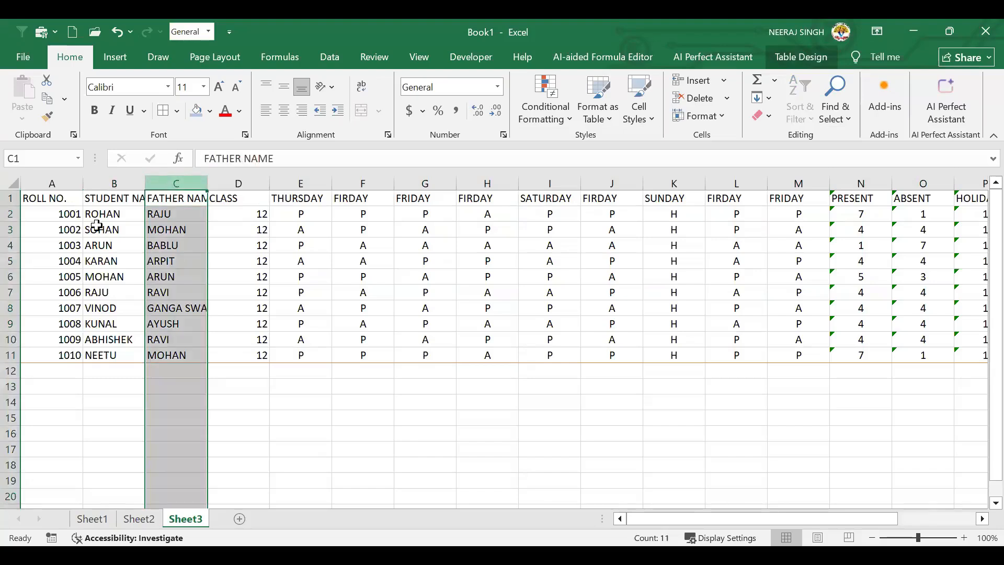
pyautogui.click(10, 214)
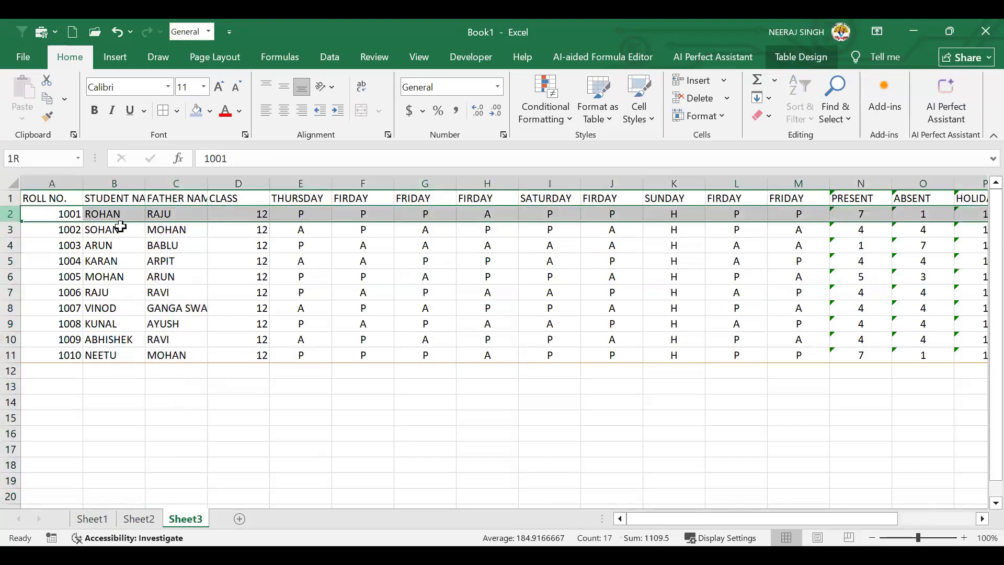
pyautogui.click(165, 214)
pyautogui.moveTo(173, 303); pyautogui.dragTo(175, 320)
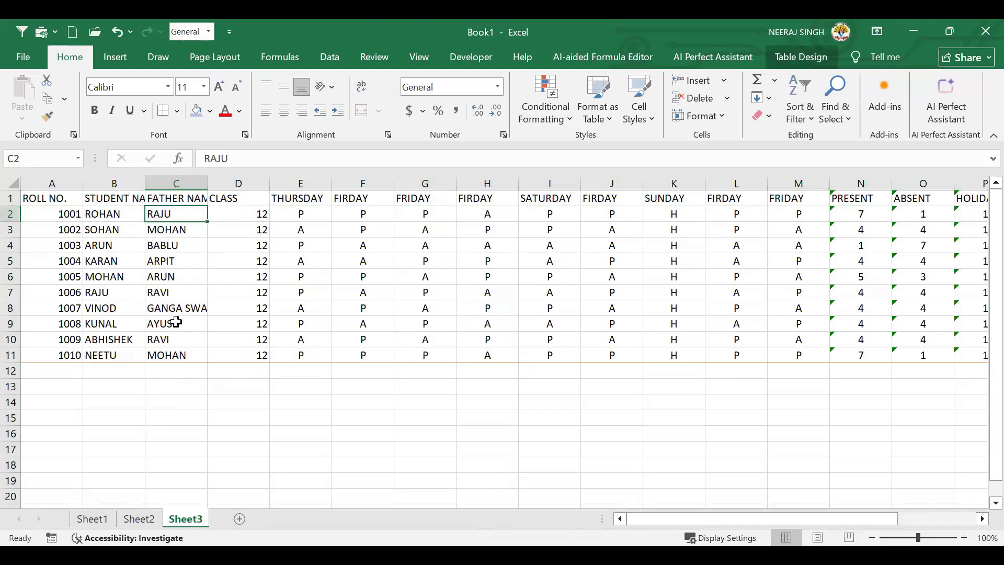
pyautogui.click(10, 213)
pyautogui.click(194, 214)
# Start a new cell style from the Cell Styles gallery and give it an outline border
pyautogui.click(639, 121)
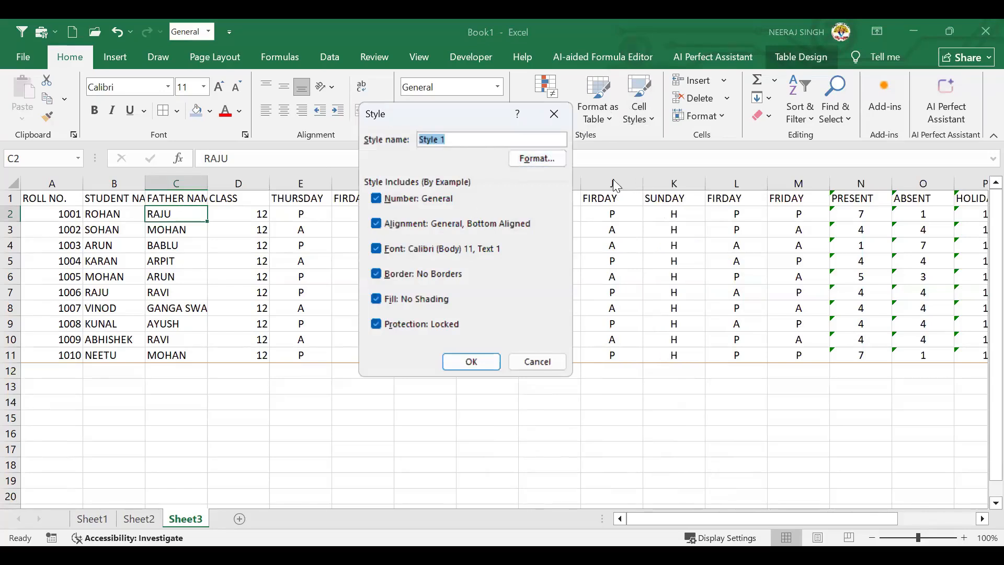
pyautogui.click(543, 163)
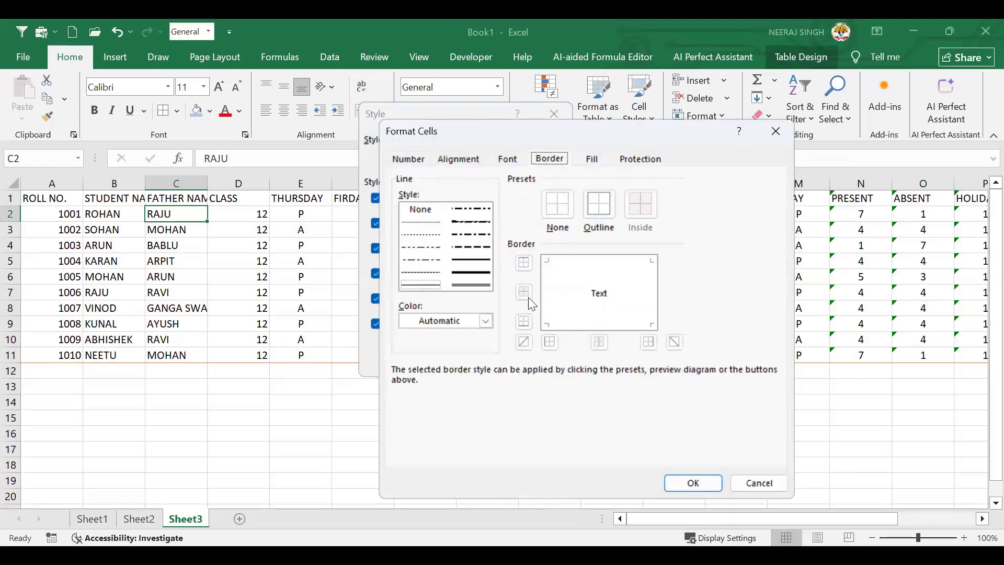
pyautogui.click(601, 217)
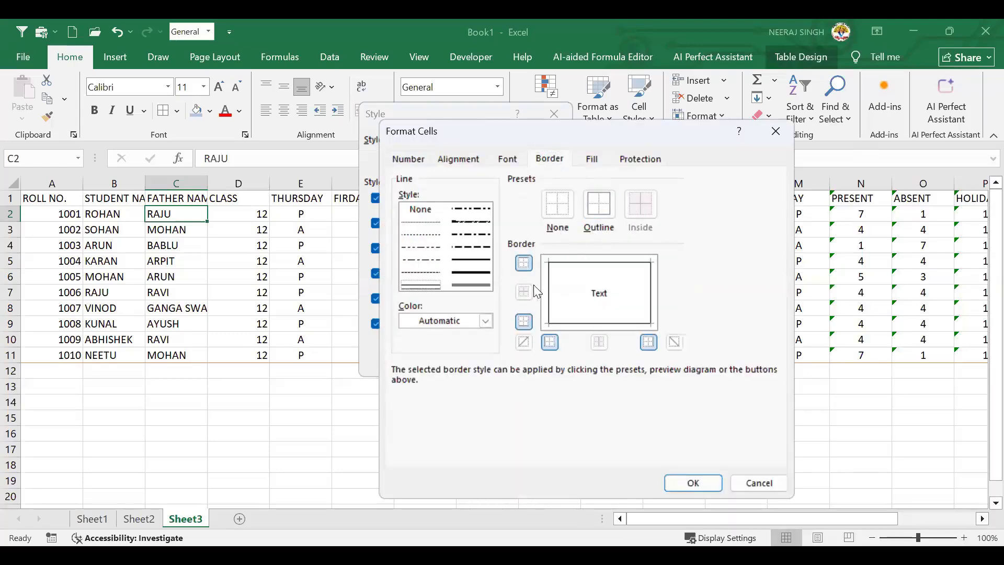
pyautogui.click(524, 258)
pyautogui.click(524, 258)
# Change the outline to a double line, add a blue fill, and save the style as Style 1
pyautogui.click(461, 225)
pyautogui.click(477, 235)
pyautogui.click(596, 209)
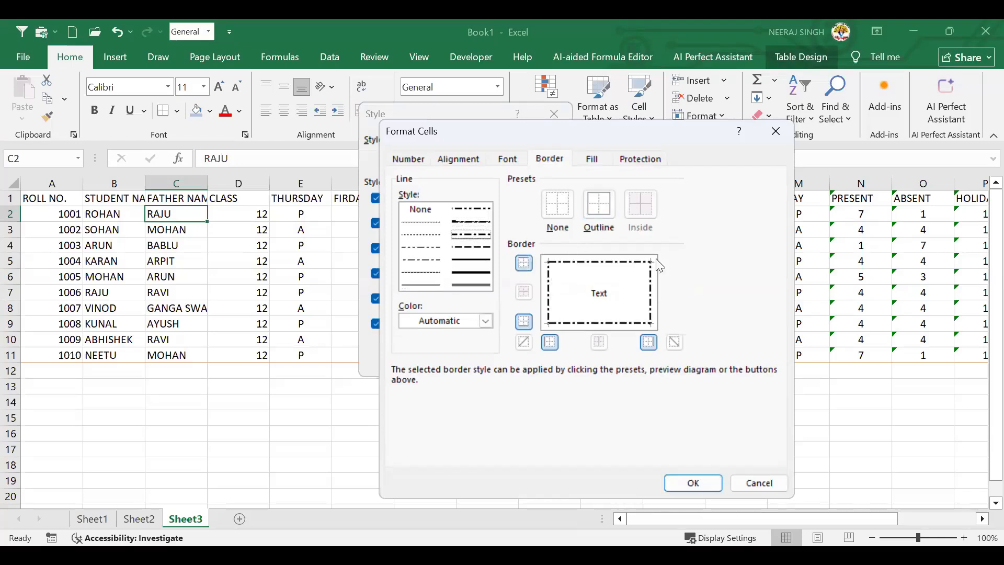
pyautogui.click(481, 285)
pyautogui.click(597, 211)
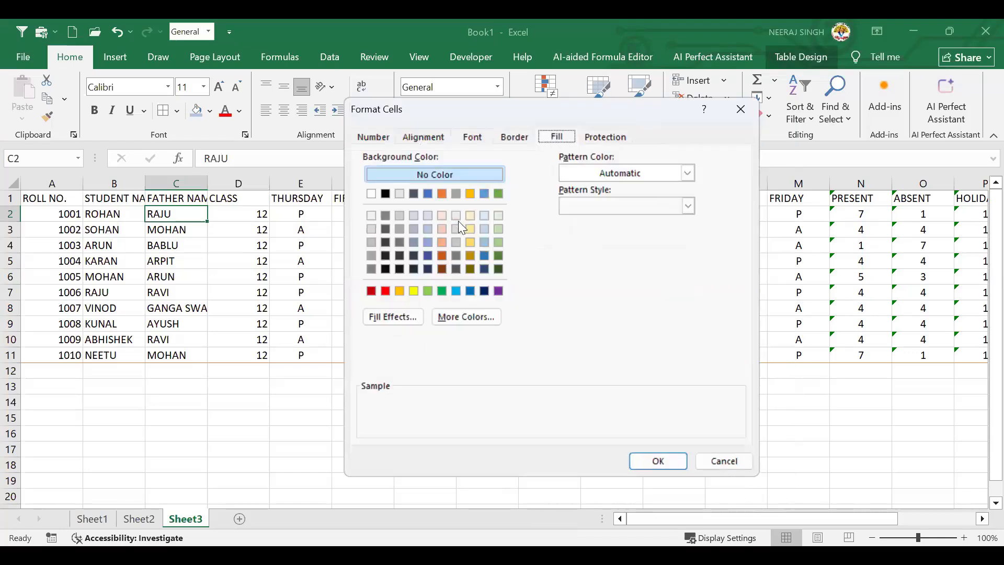
pyautogui.click(483, 195)
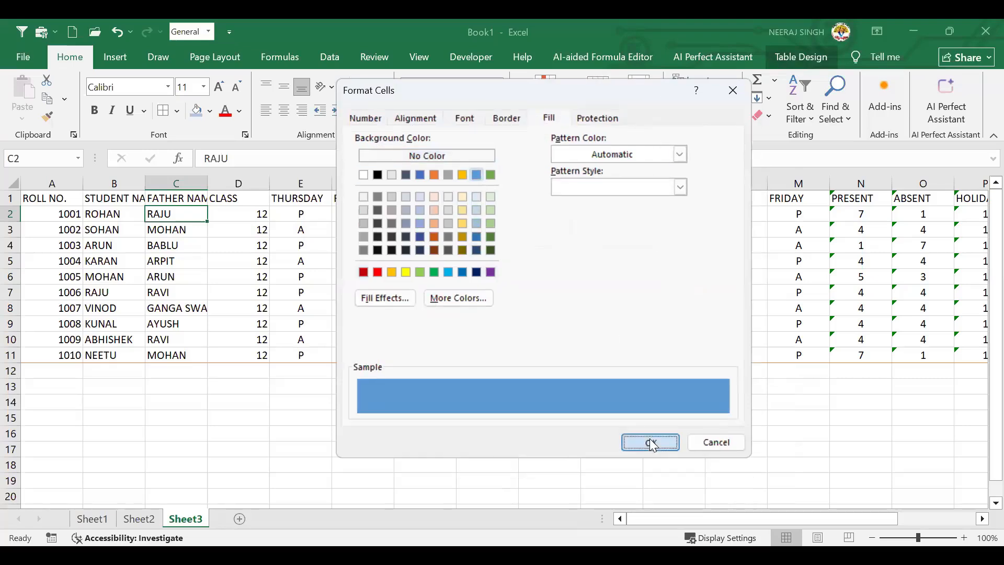
pyautogui.click(649, 440)
pyautogui.click(471, 361)
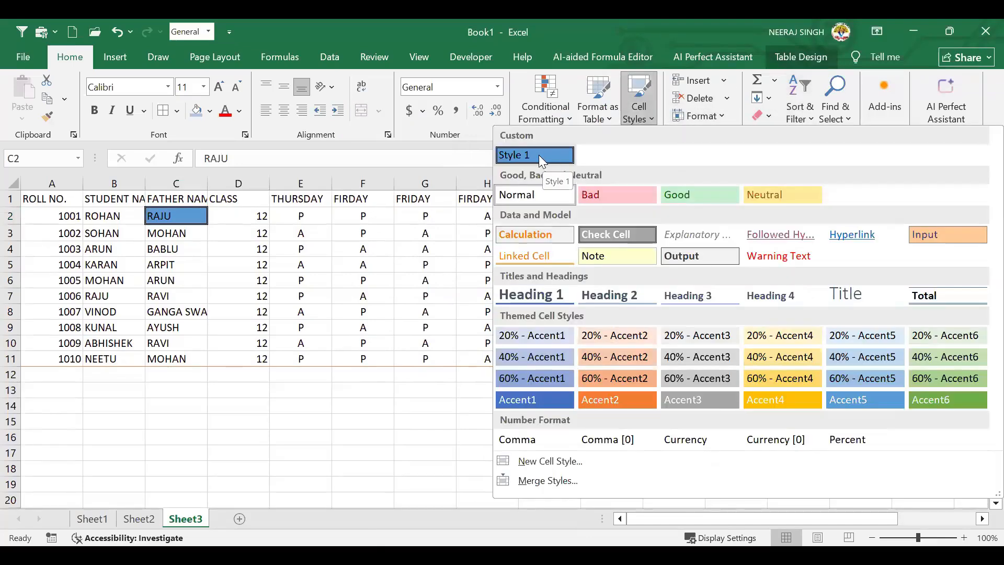
# Select the styled cell C2 (RAJU) and use the Clear menu to remove its blue Style 1 formatting
pyautogui.click(194, 251)
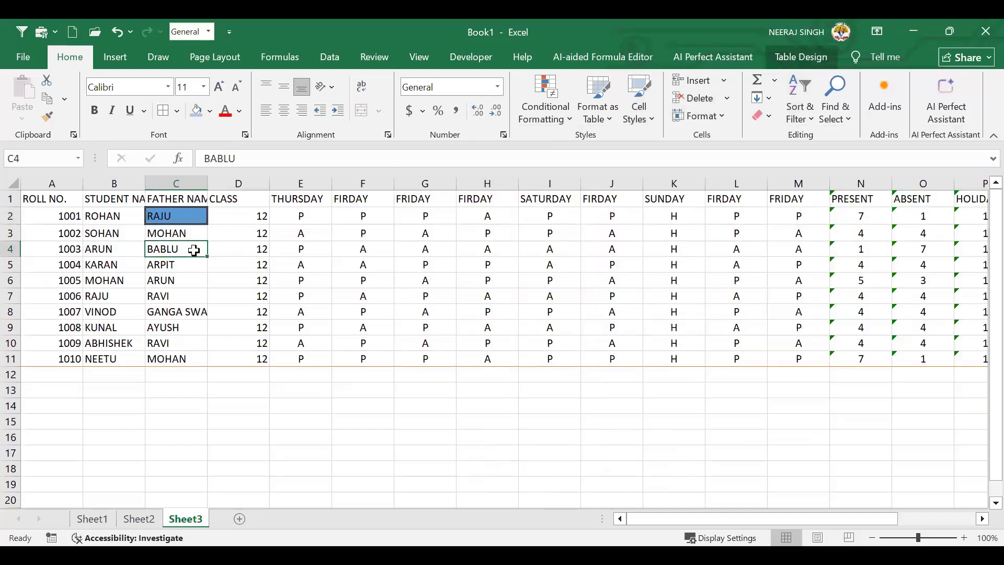
pyautogui.click(167, 215)
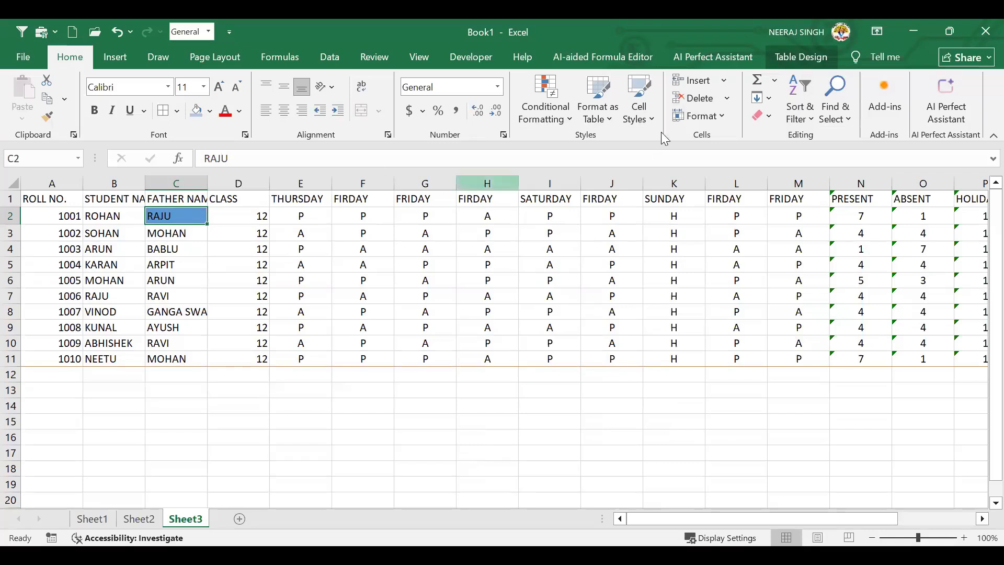
pyautogui.click(768, 121)
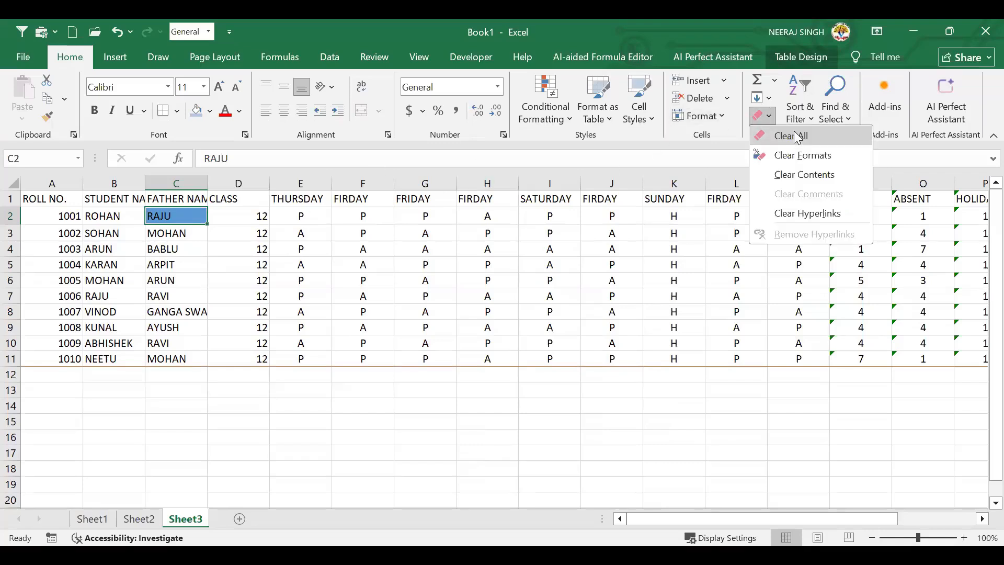
pyautogui.click(274, 261)
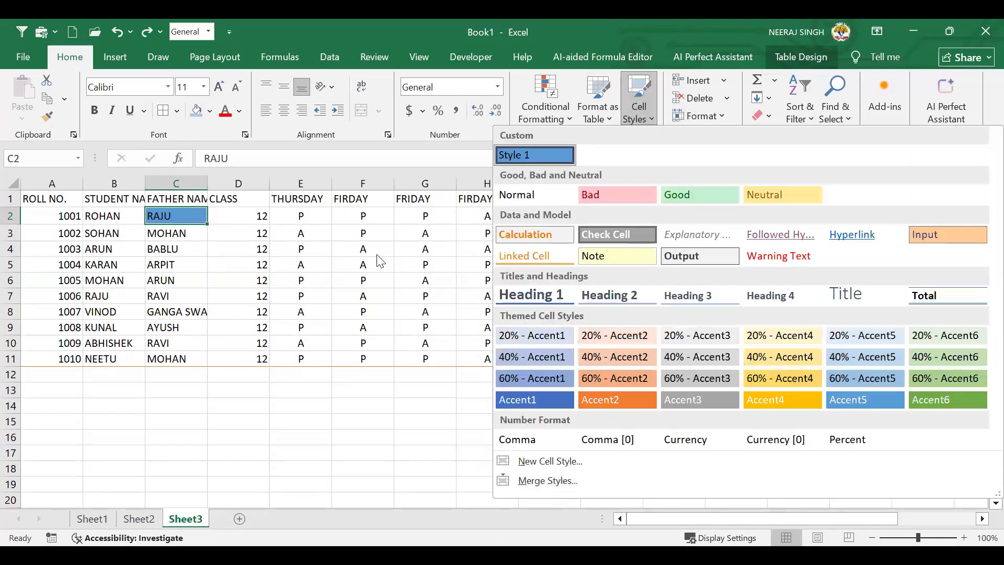
pyautogui.click(776, 116)
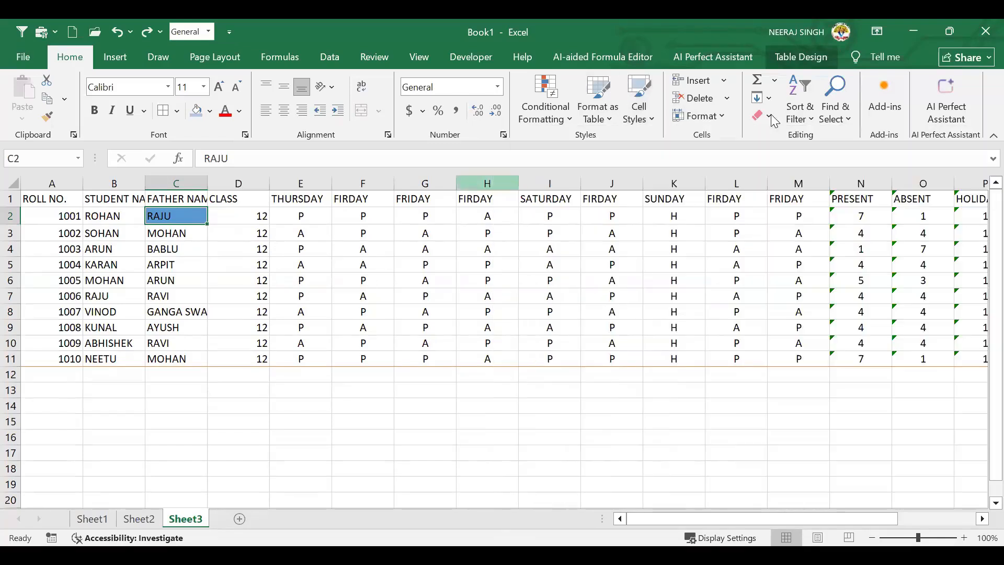
pyautogui.click(782, 156)
pyautogui.moveTo(279, 245); pyautogui.dragTo(262, 245)
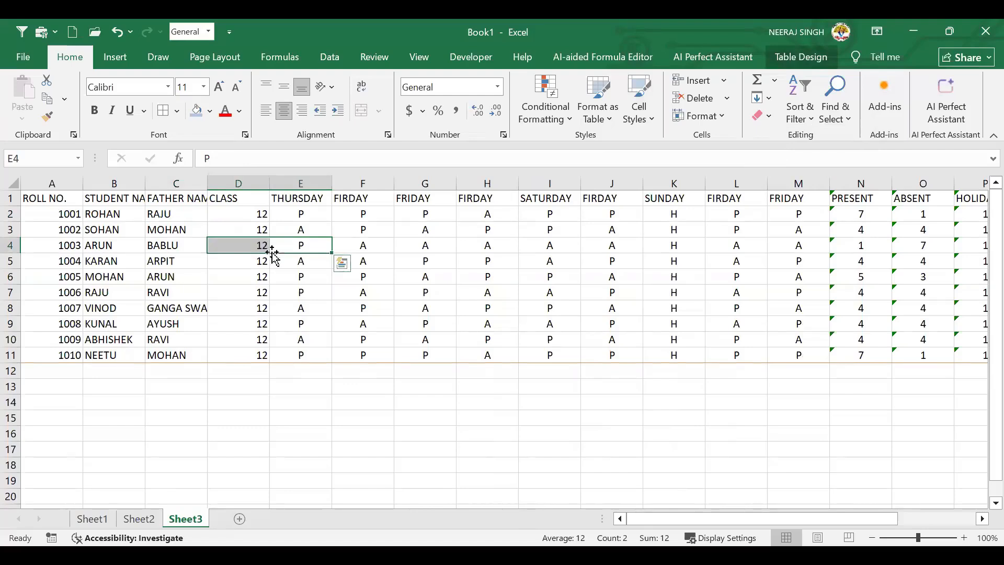
# Convert the attendance table to a normal range from Table Design, confirming with Yes
pyautogui.moveTo(261, 244); pyautogui.dragTo(301, 245)
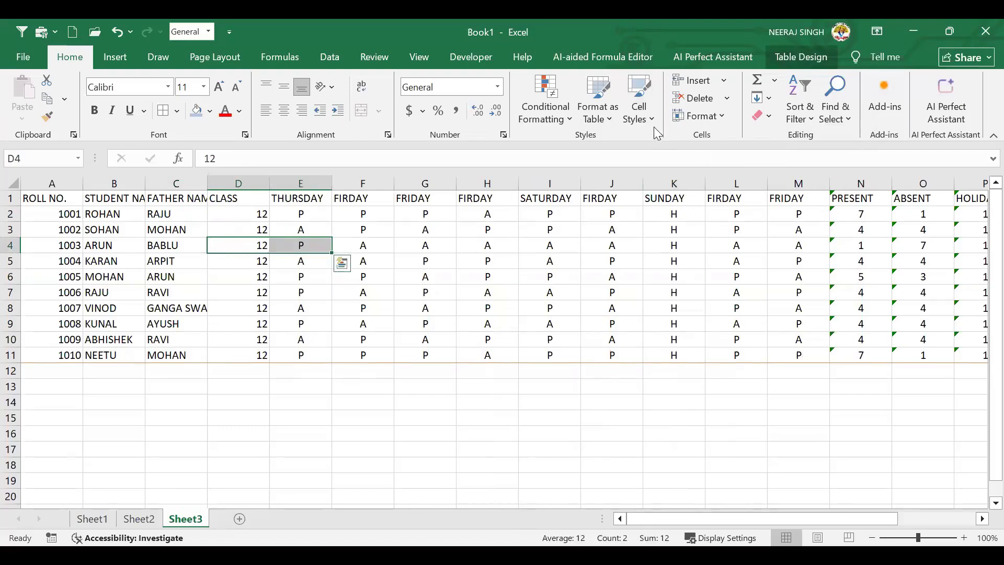
pyautogui.click(652, 120)
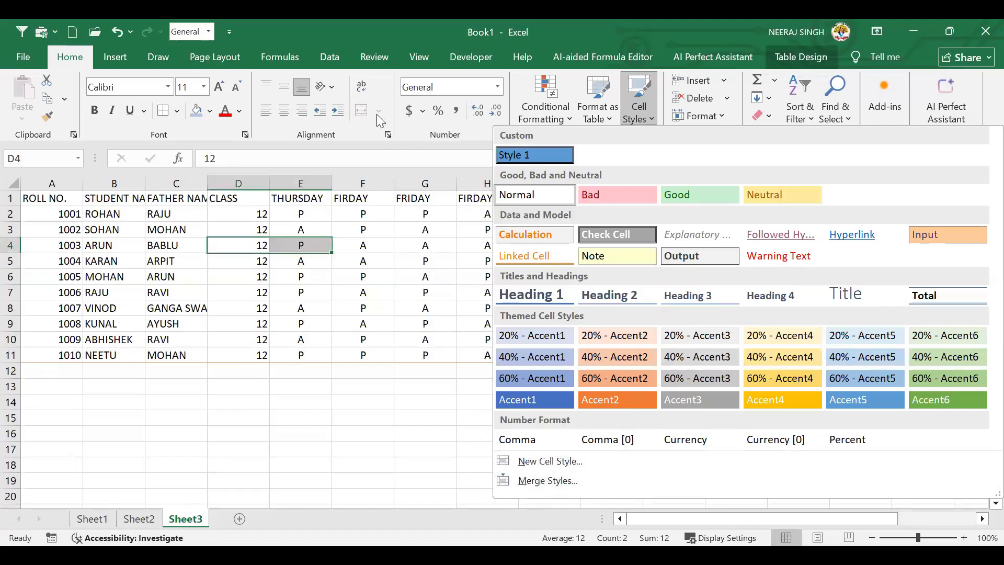
pyautogui.click(360, 260)
pyautogui.click(317, 287)
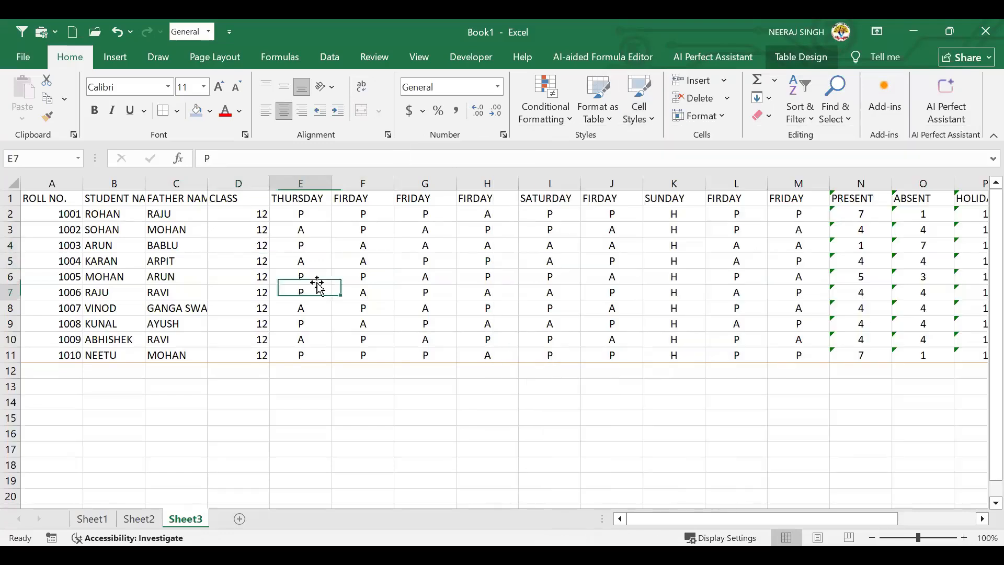
pyautogui.click(348, 230)
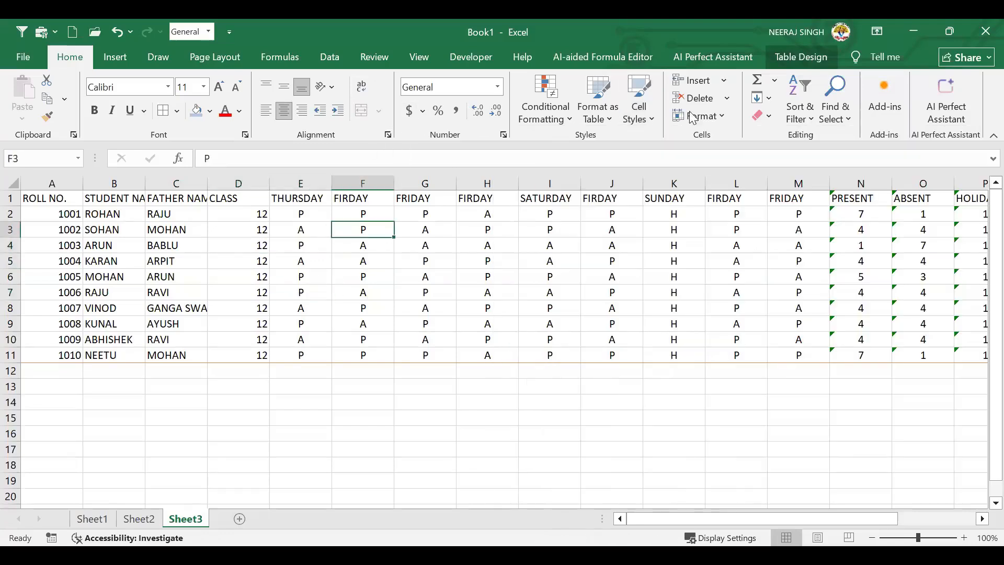
pyautogui.click(811, 62)
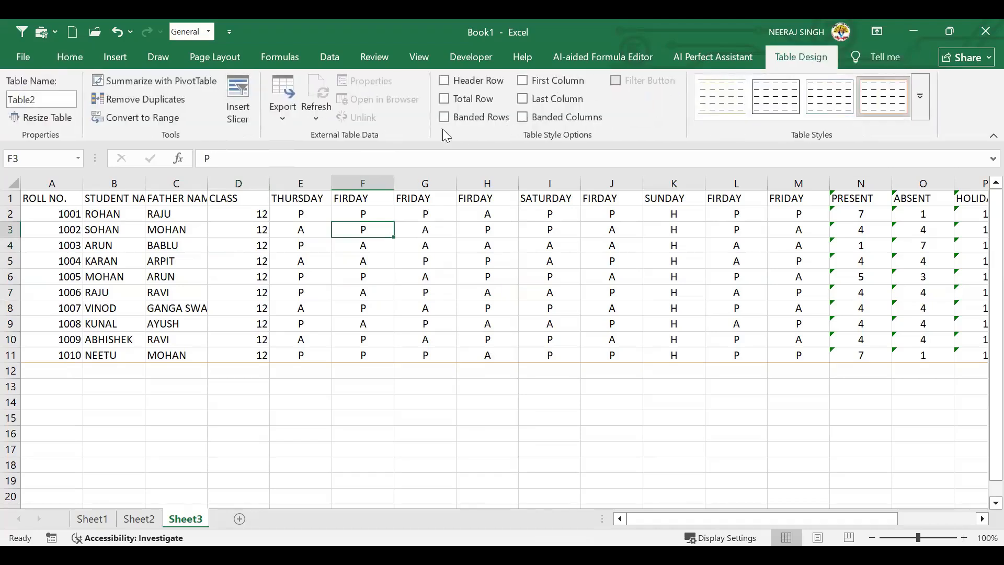
pyautogui.click(153, 123)
pyautogui.click(533, 321)
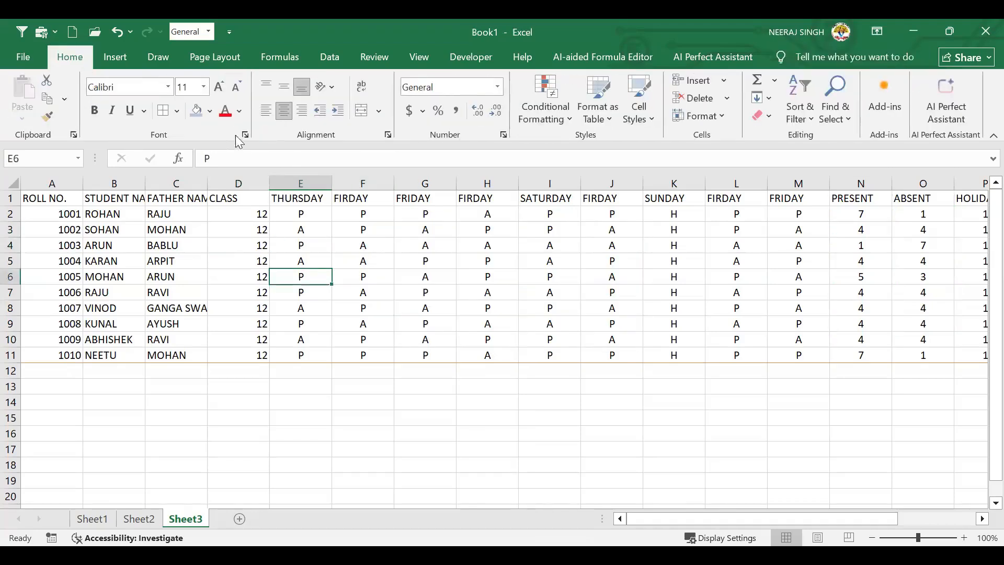
# Browse the Merge & Center list, Cell Styles gallery and Merge Styles window, then select E5
pyautogui.click(378, 110)
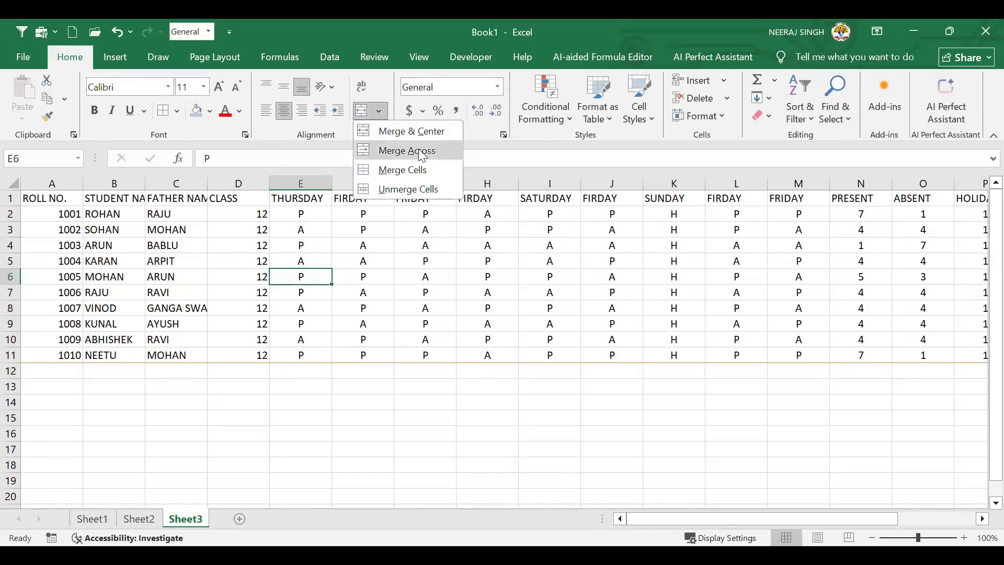
pyautogui.click(661, 115)
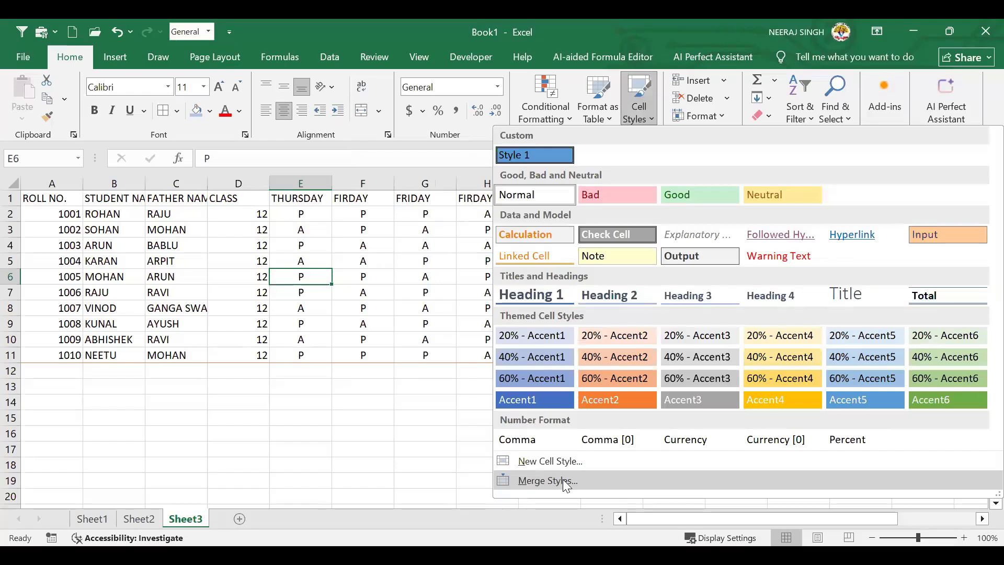
pyautogui.click(562, 479)
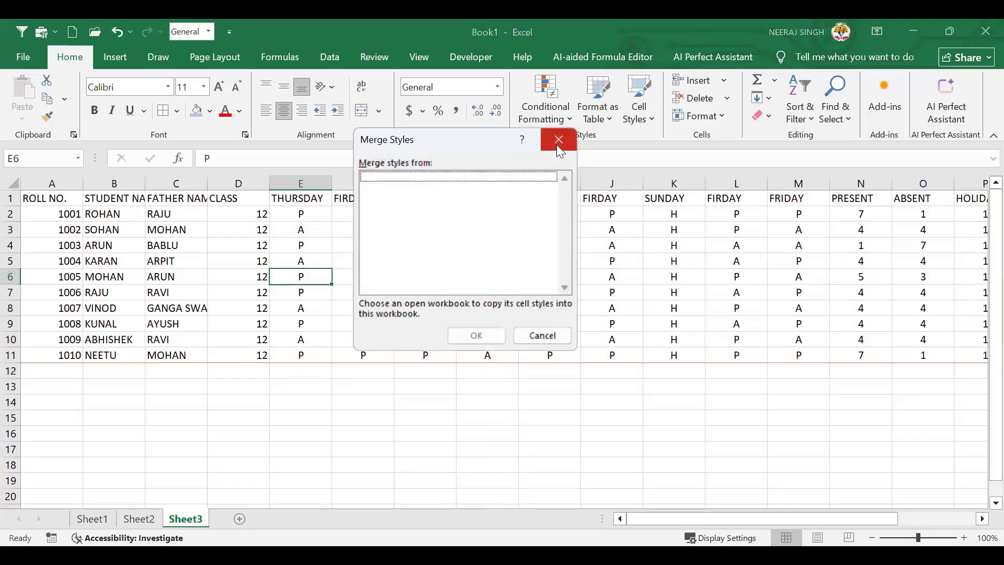
pyautogui.press('Escape')
pyautogui.click(325, 255)
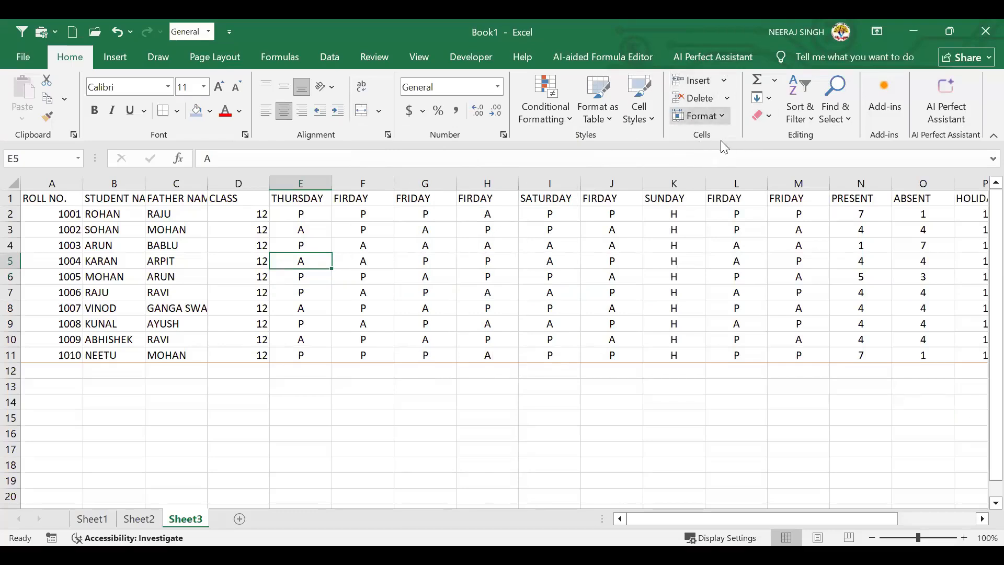
pyautogui.click(727, 82)
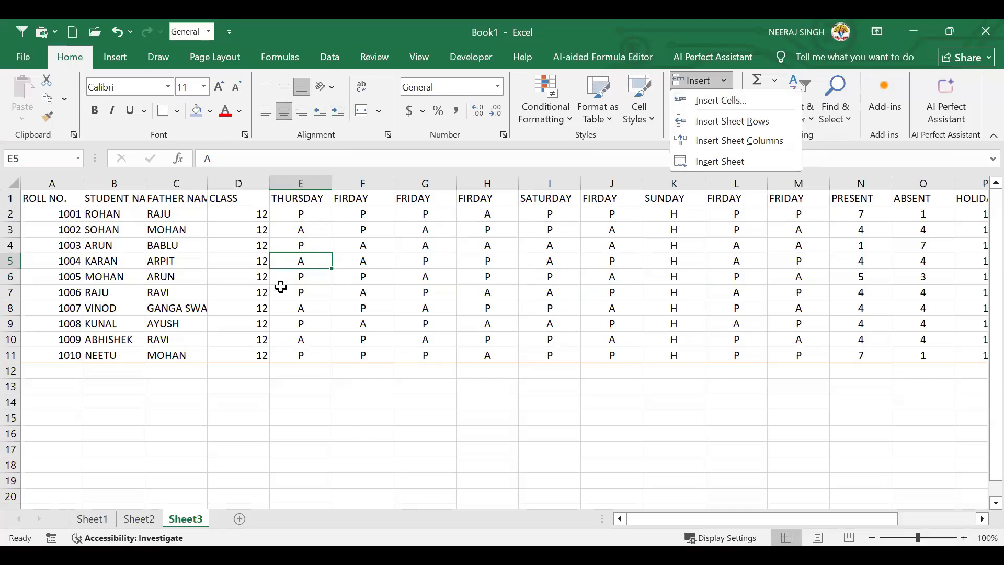
# Insert a blank sheet row at row 2 above ROHAN's record, pushing roll 1001 down to row 3
pyautogui.click(222, 235)
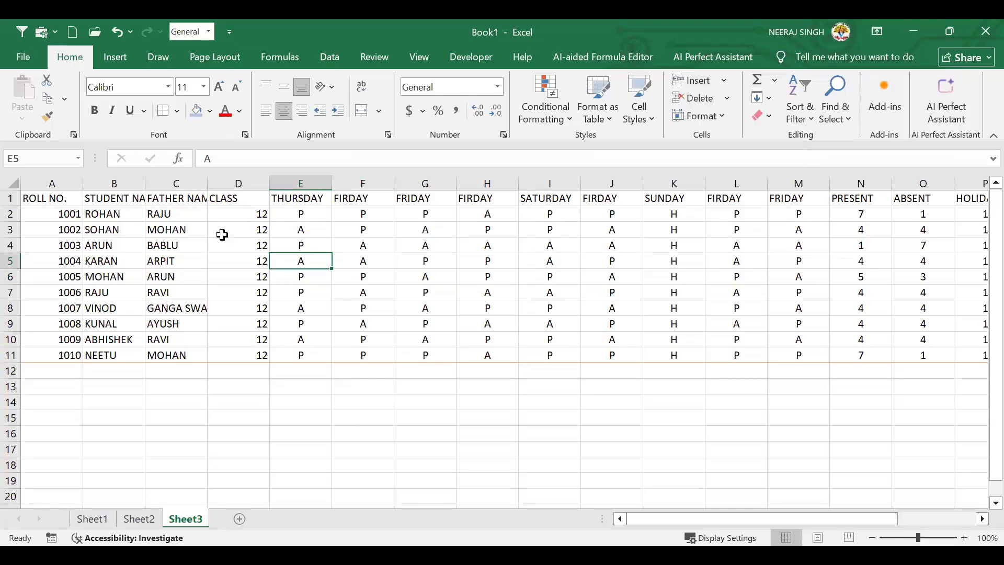
pyautogui.click(102, 215)
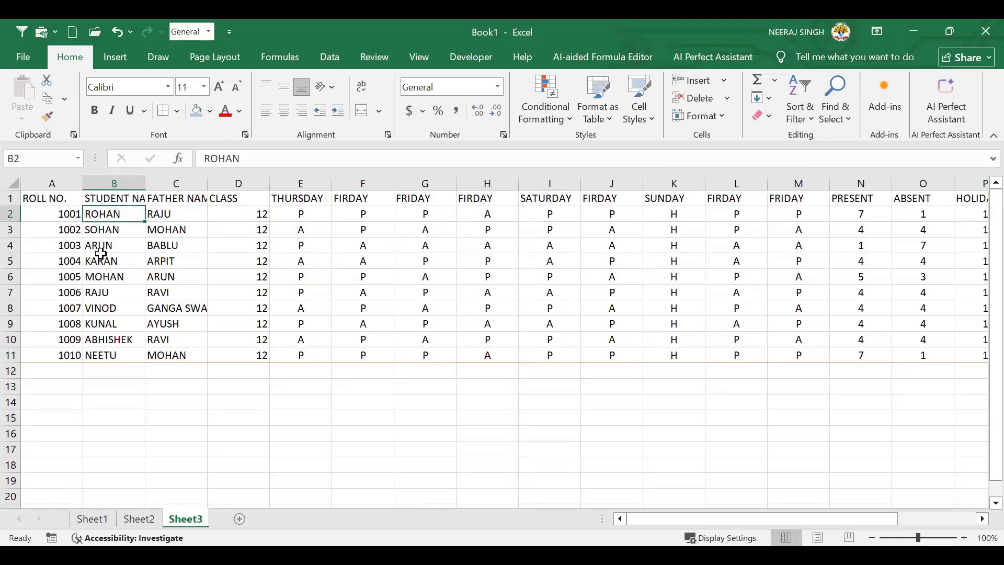
pyautogui.click(725, 82)
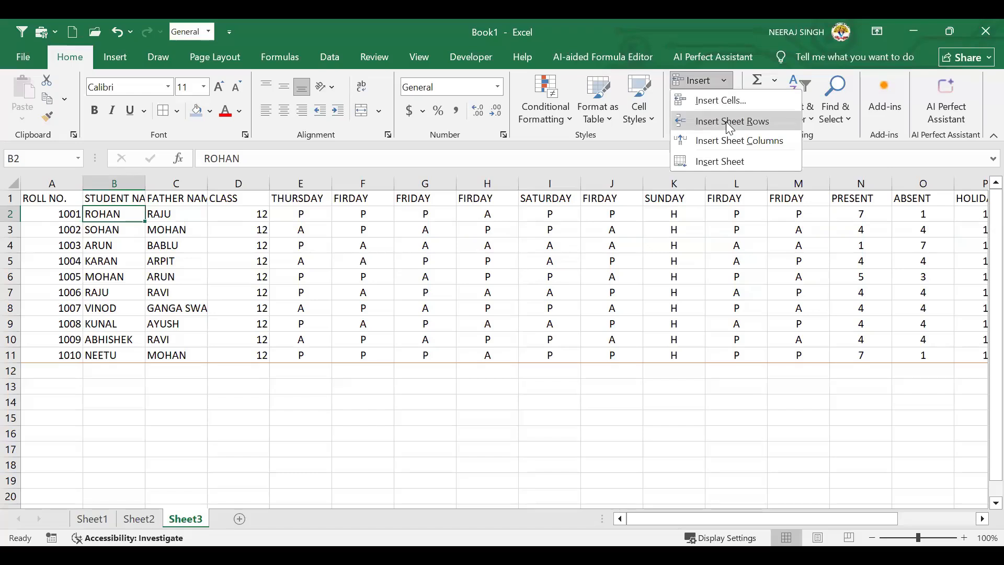
pyautogui.click(725, 121)
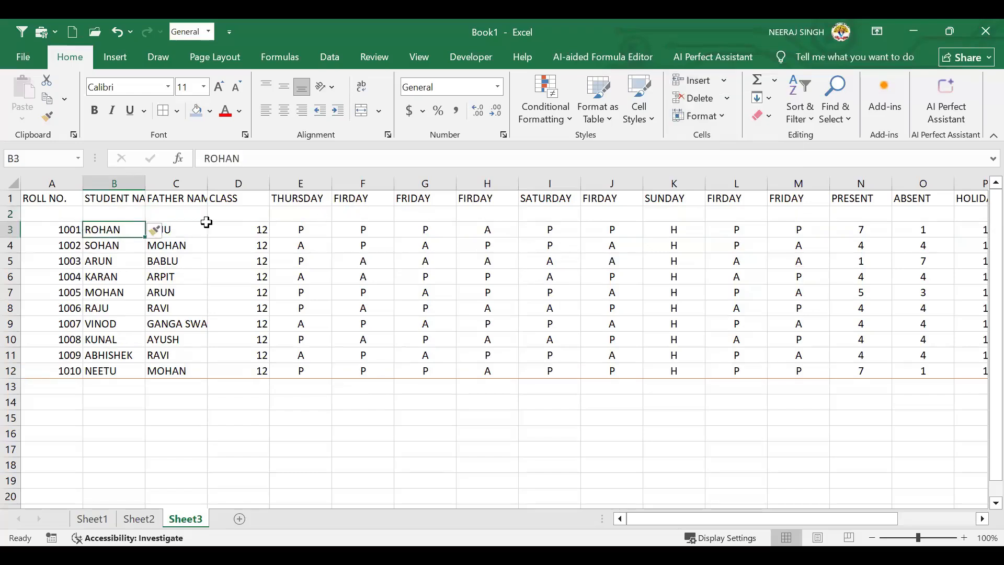
pyautogui.click(73, 217)
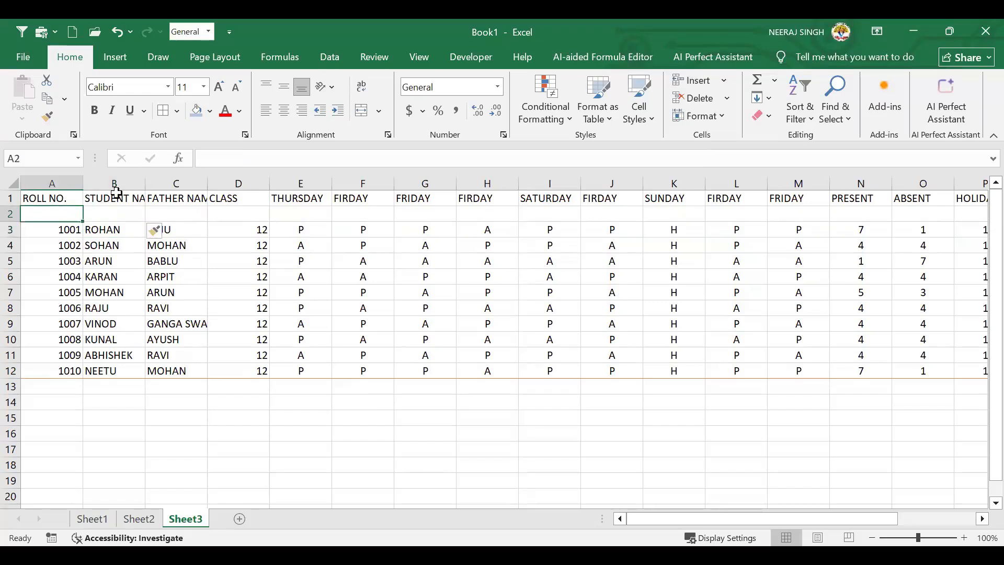
pyautogui.click(107, 227)
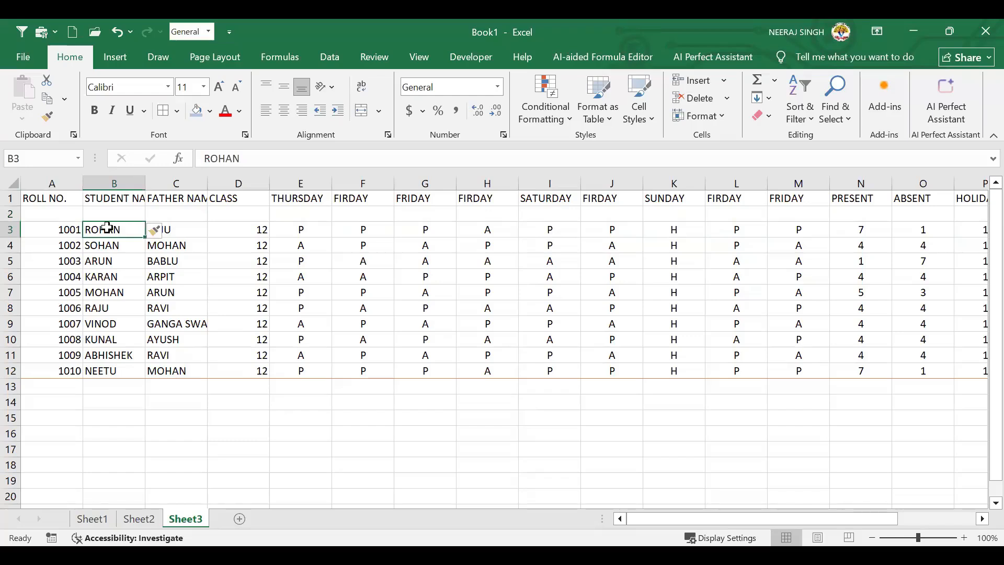
pyautogui.click(13, 214)
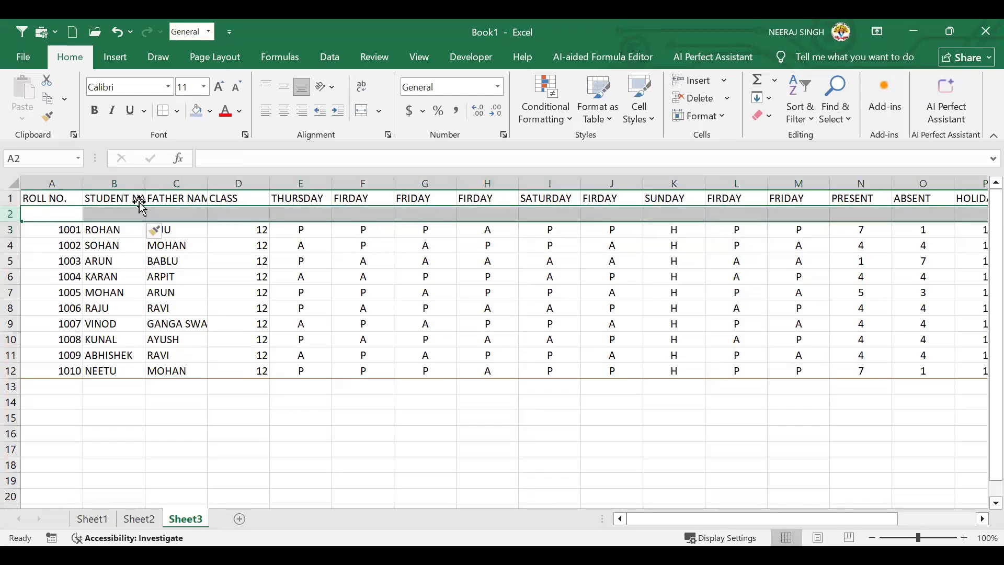
pyautogui.click(127, 214)
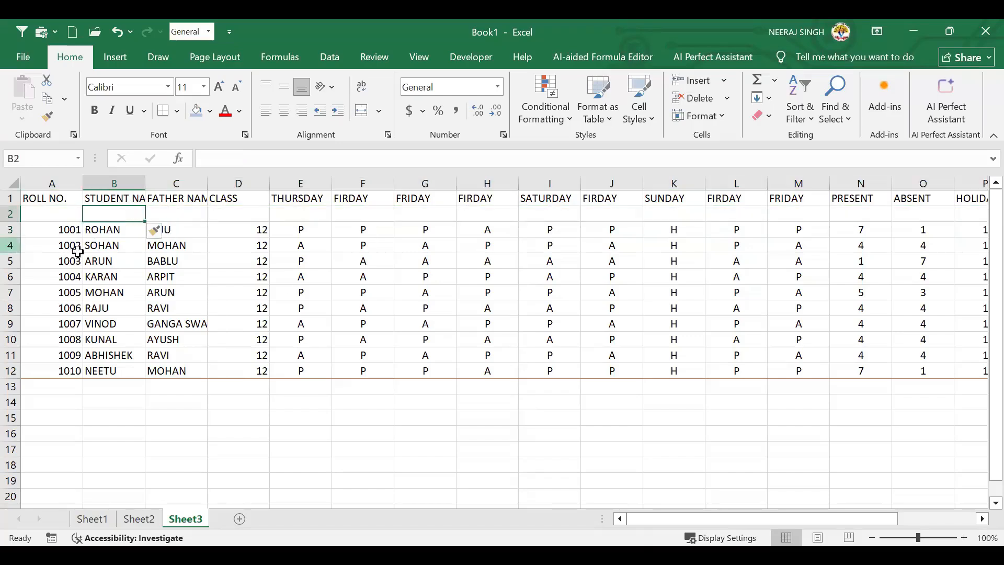
pyautogui.click(80, 289)
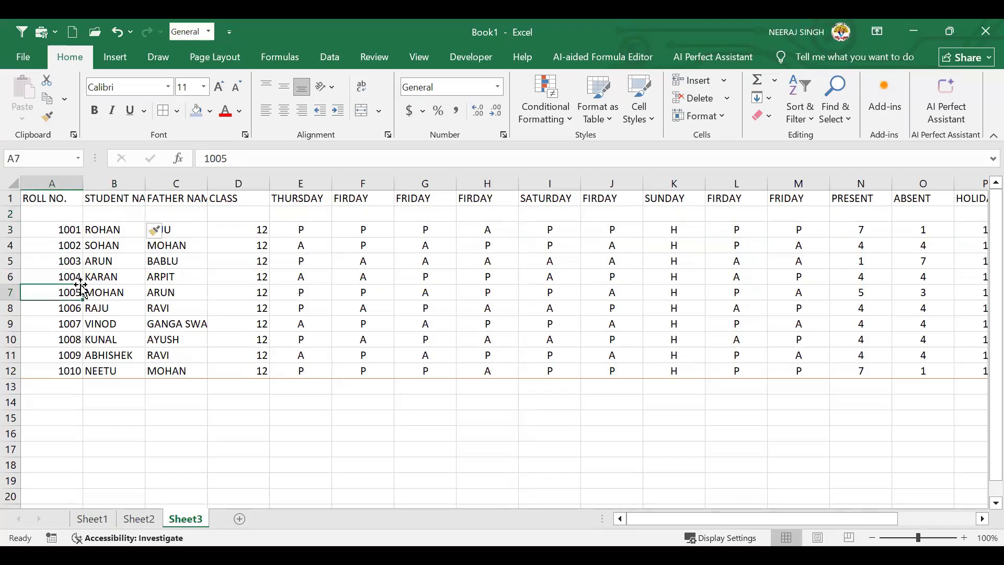
pyautogui.click(95, 261)
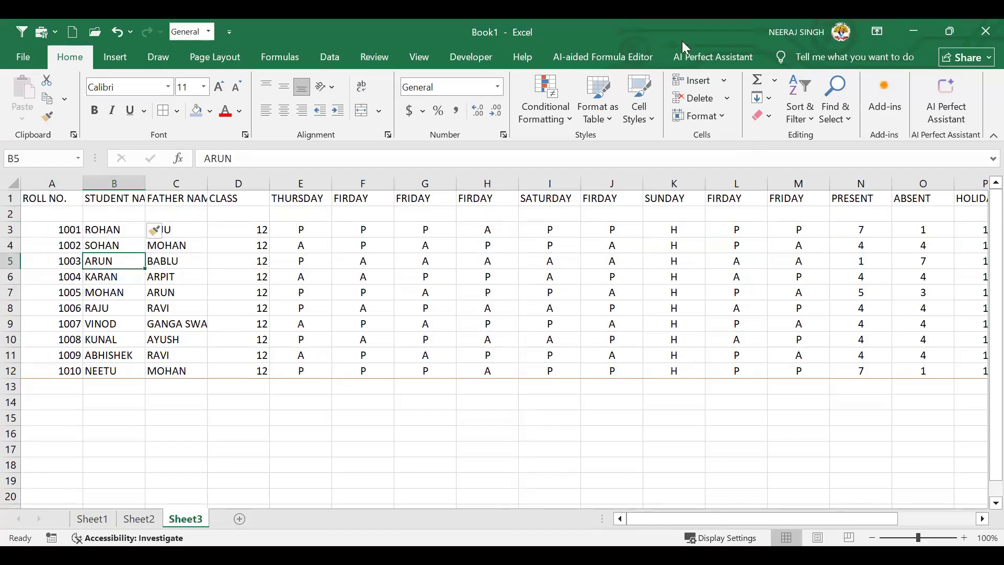
# Insert a blank sheet column B between ROLL NO. and the student names
pyautogui.click(728, 81)
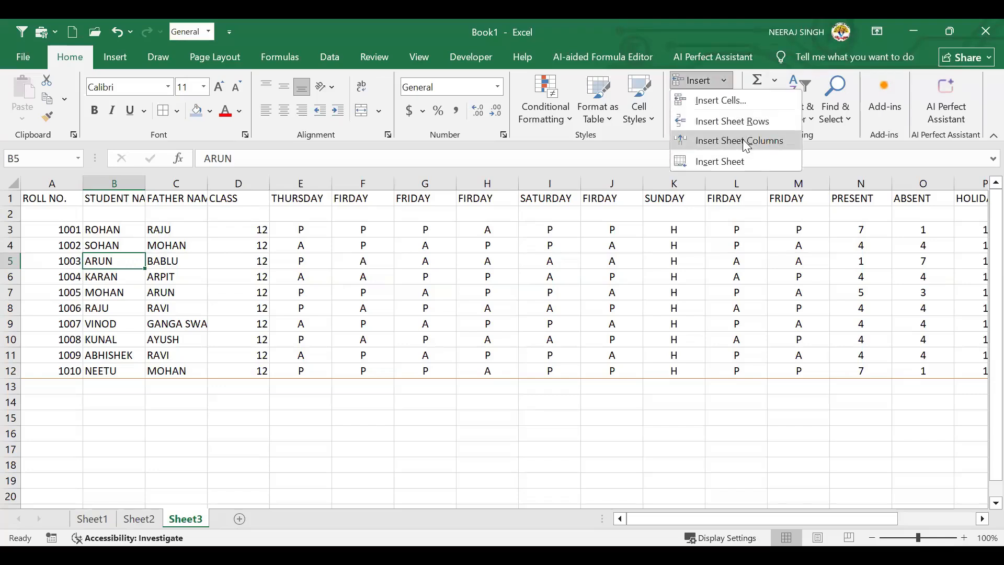
pyautogui.click(743, 140)
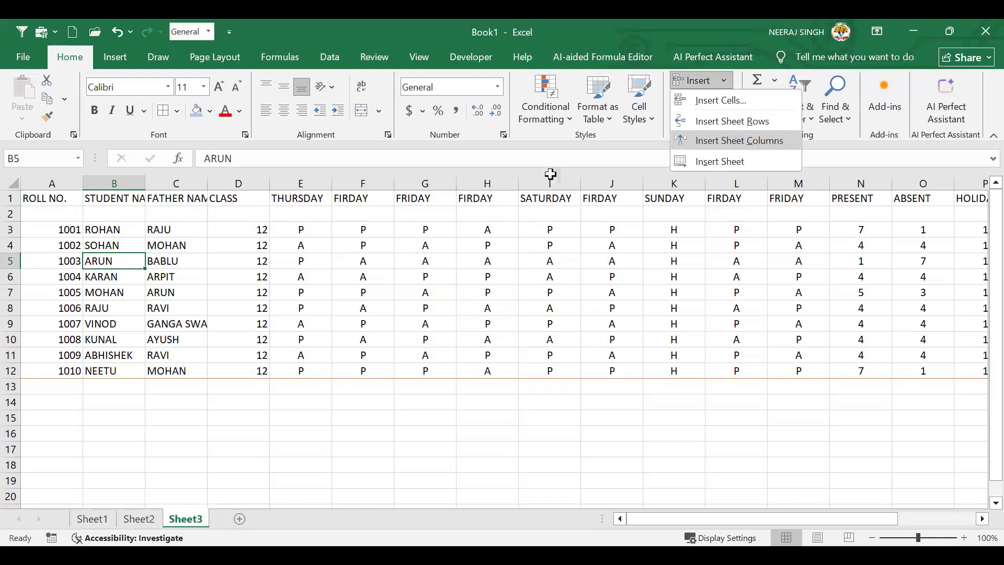
pyautogui.click(11, 260)
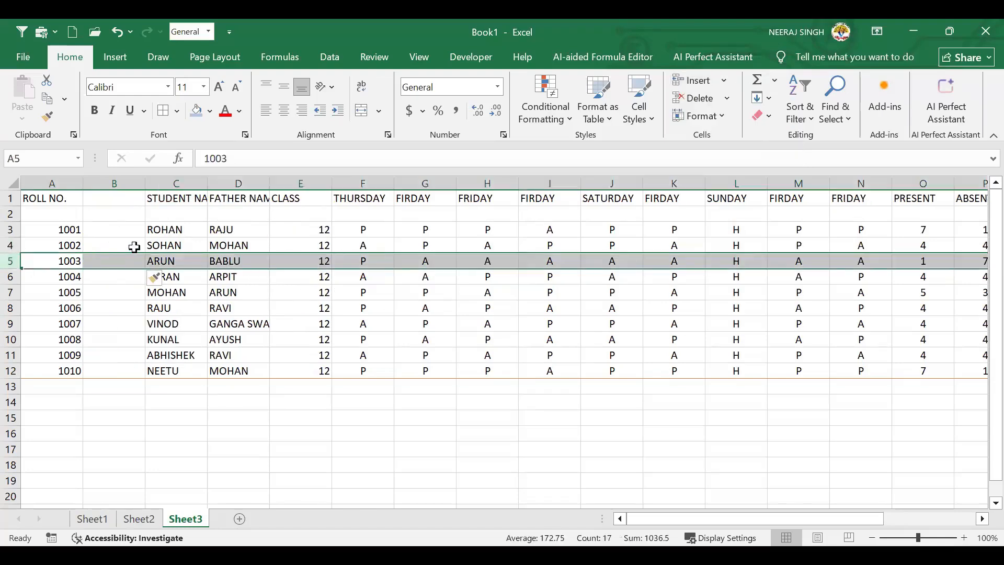
pyautogui.click(149, 247)
pyautogui.click(110, 242)
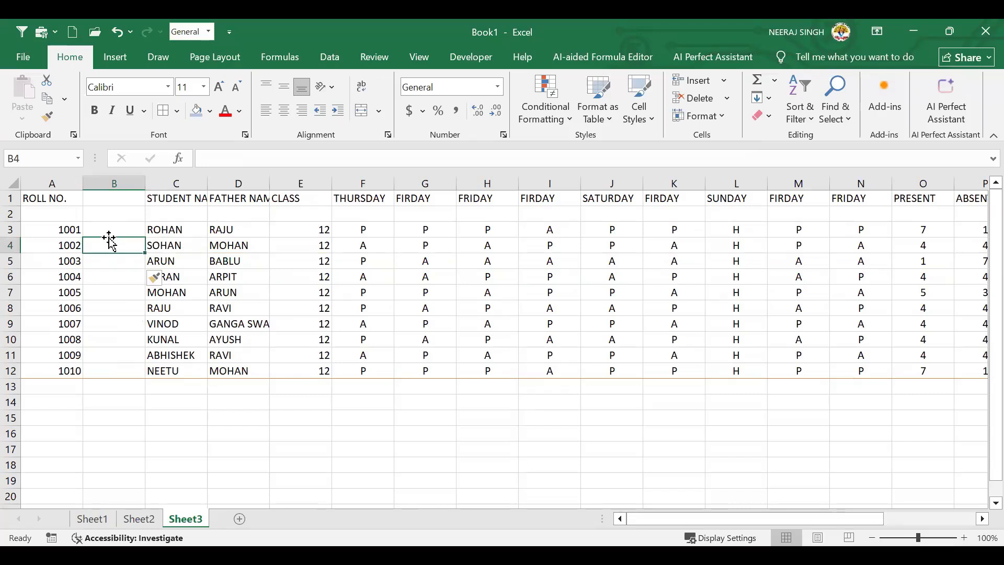
# Select the shifted student and father name ranges, ending on BABLU in D5
pyautogui.click(122, 211)
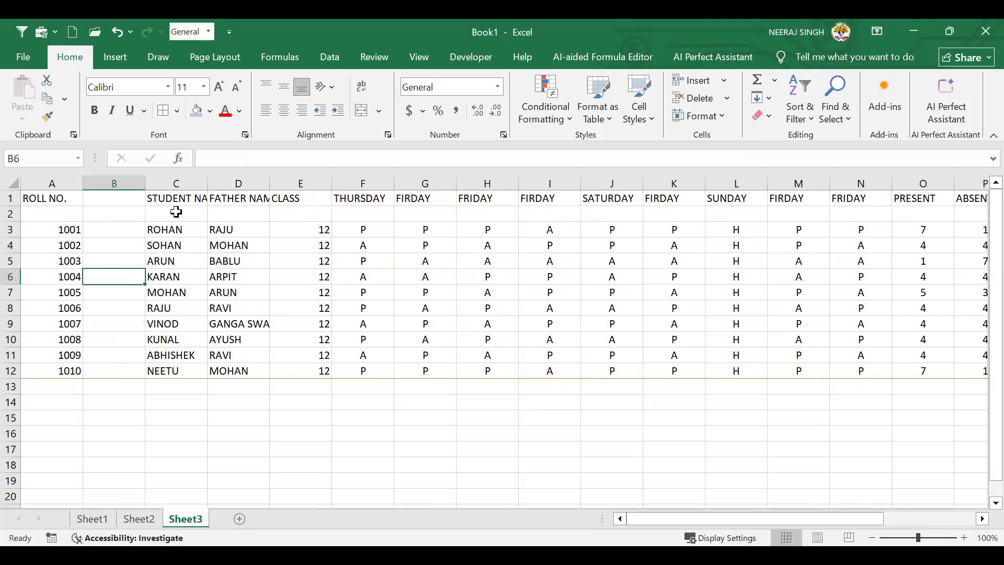
pyautogui.moveTo(178, 214); pyautogui.dragTo(185, 290)
pyautogui.moveTo(250, 212); pyautogui.dragTo(238, 309)
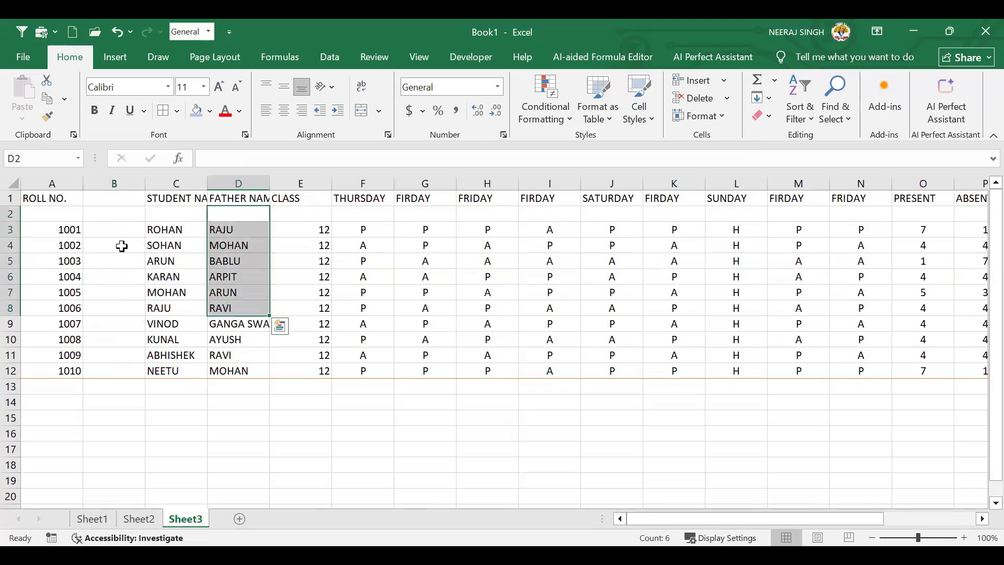
pyautogui.moveTo(224, 246); pyautogui.dragTo(235, 324)
pyautogui.moveTo(246, 198); pyautogui.dragTo(249, 375)
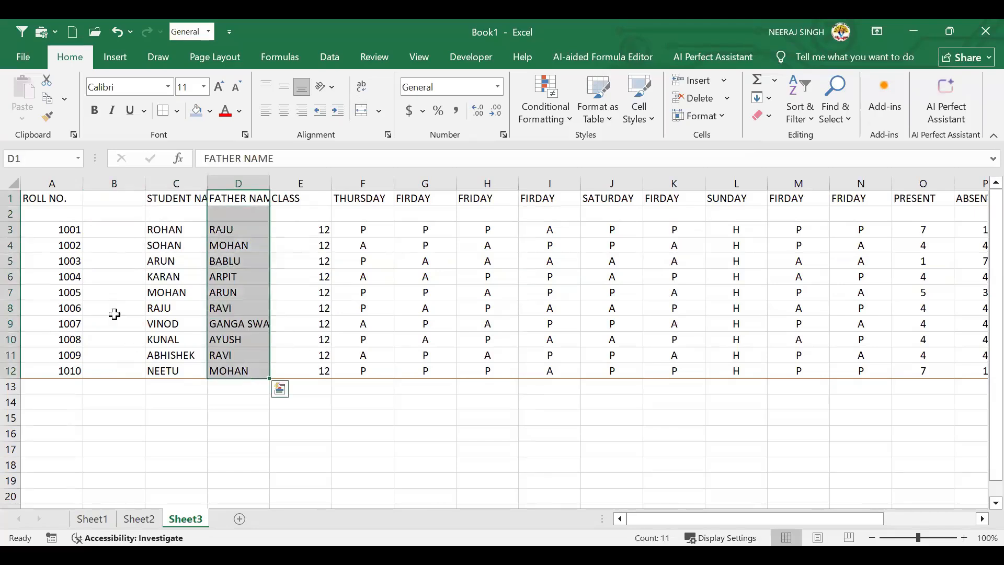
pyautogui.click(123, 201)
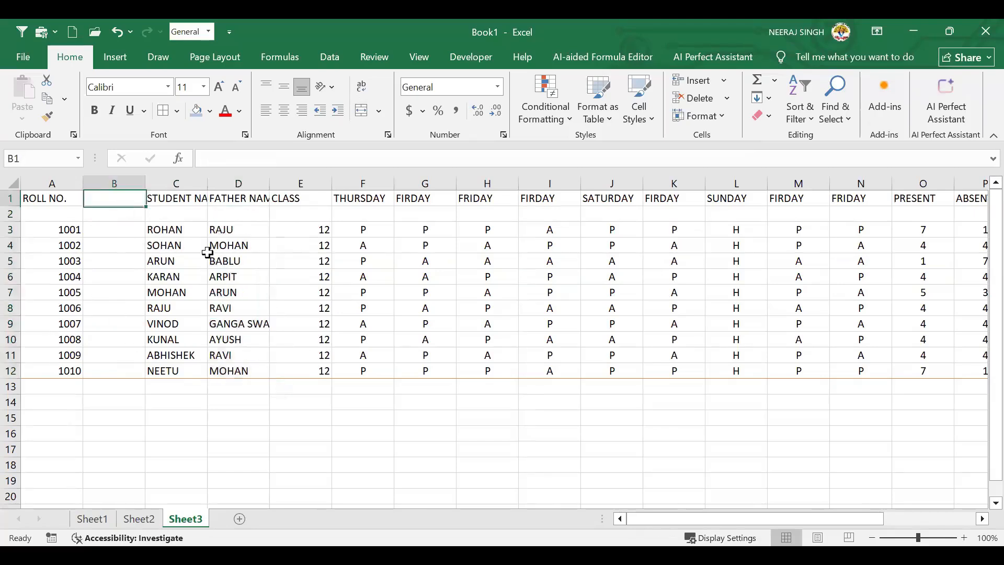
pyautogui.click(238, 263)
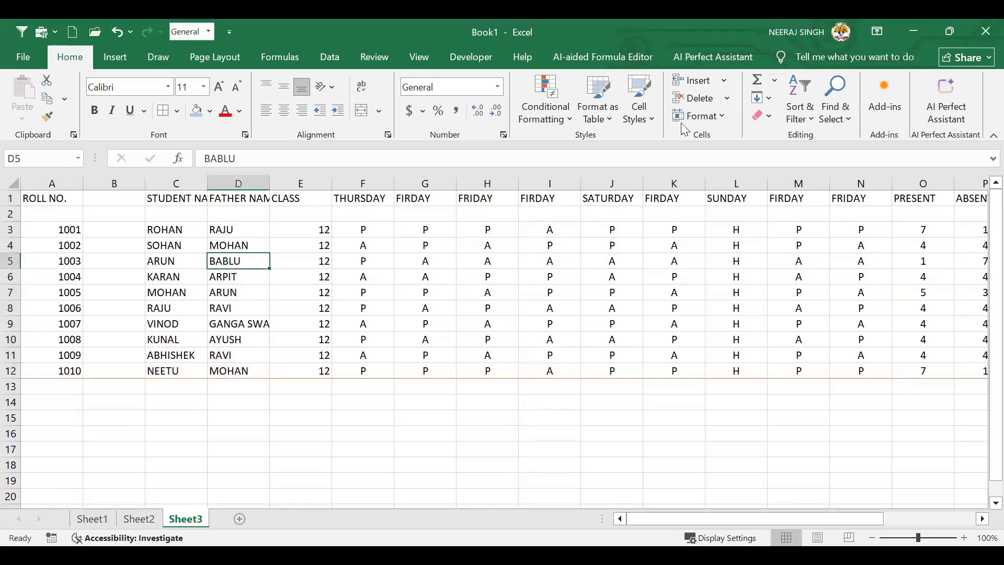
# Insert a blank cell at D5 with Shift cells right, pushing BABLU over to E5
pyautogui.click(723, 81)
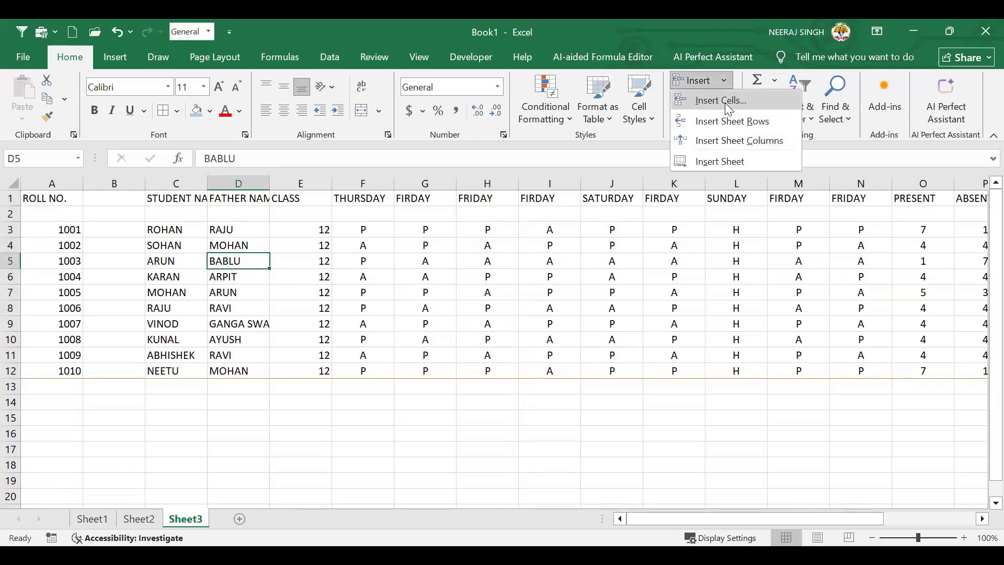
pyautogui.click(724, 102)
pyautogui.click(307, 175)
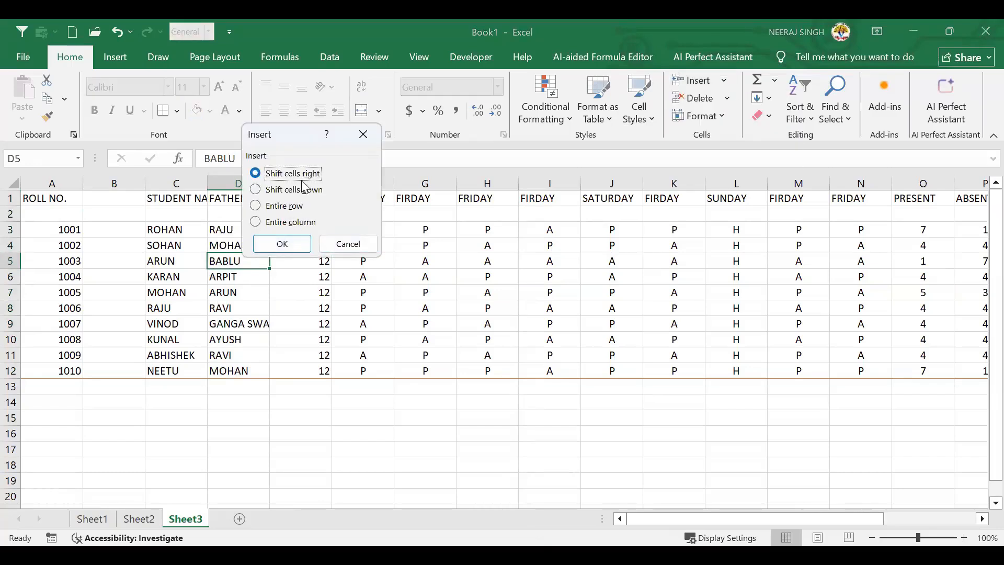
pyautogui.click(285, 246)
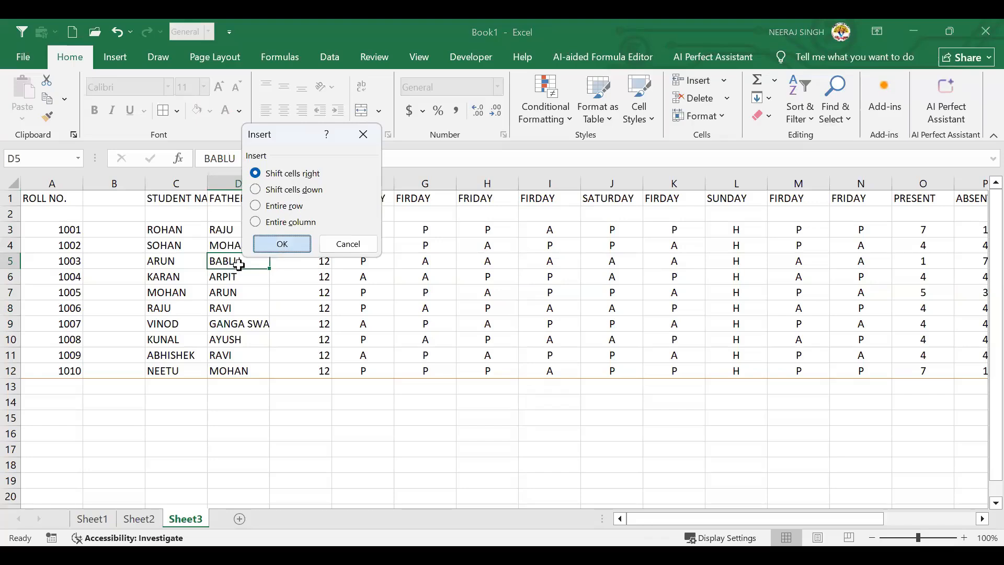
pyautogui.click(273, 260)
pyautogui.click(242, 260)
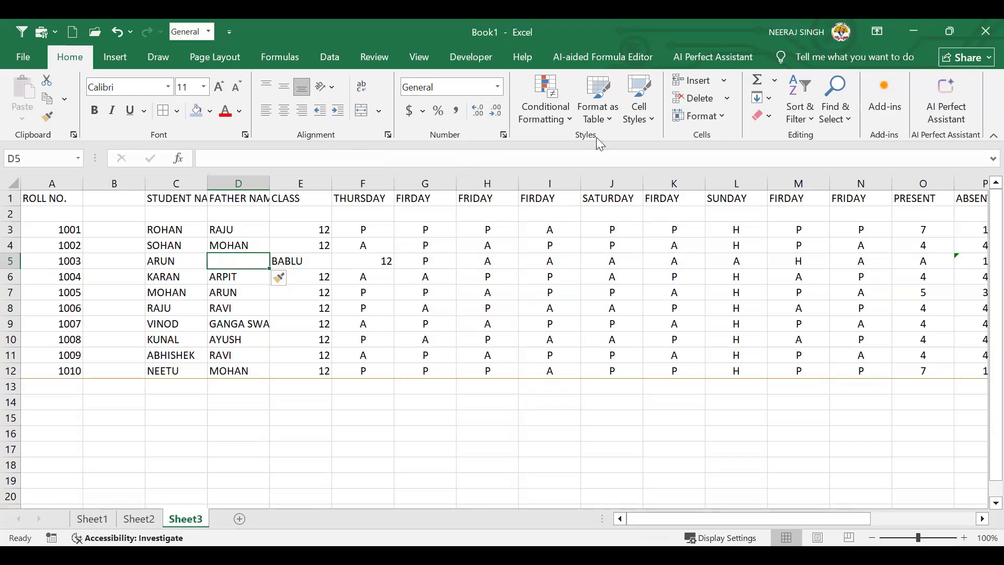
pyautogui.click(725, 81)
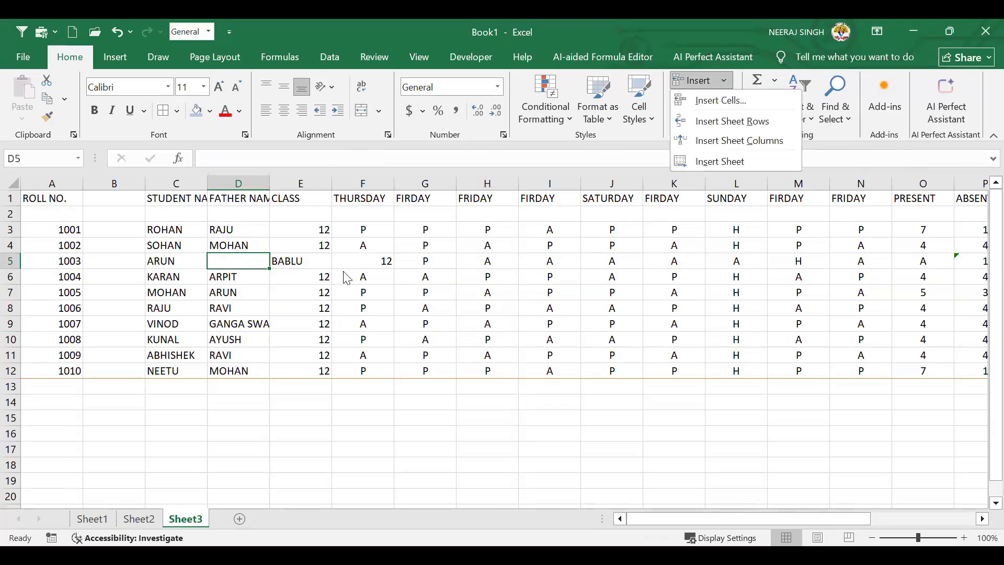
# Add a new blank worksheet, Sheet4, through Home > Insert > Insert Sheet
pyautogui.click(334, 318)
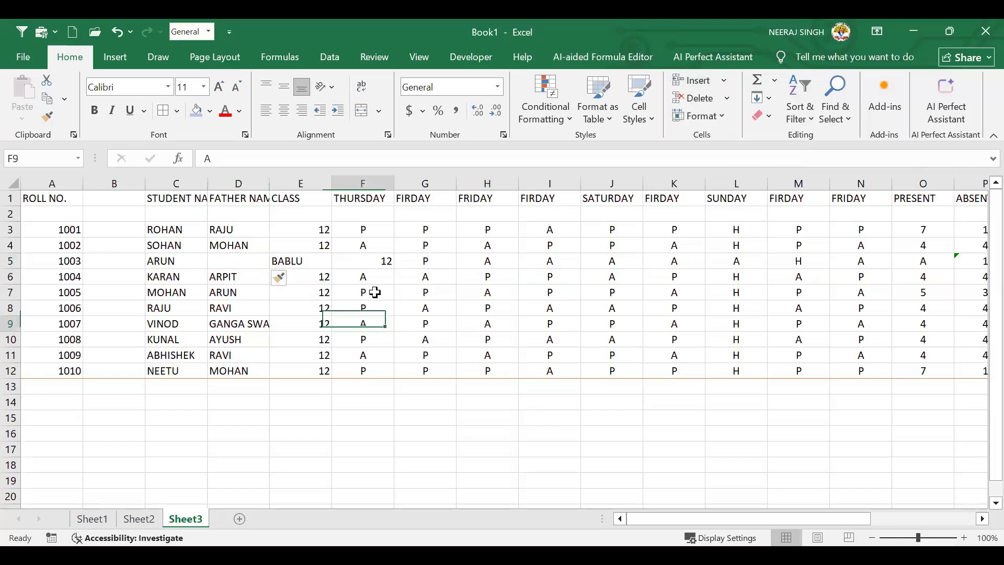
pyautogui.click(726, 113)
pyautogui.click(725, 97)
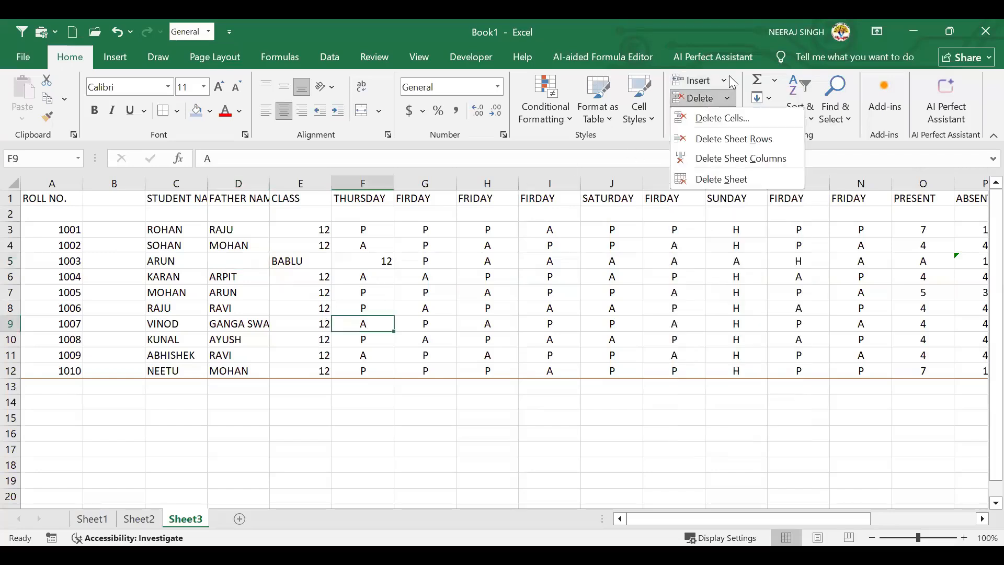
pyautogui.click(700, 80)
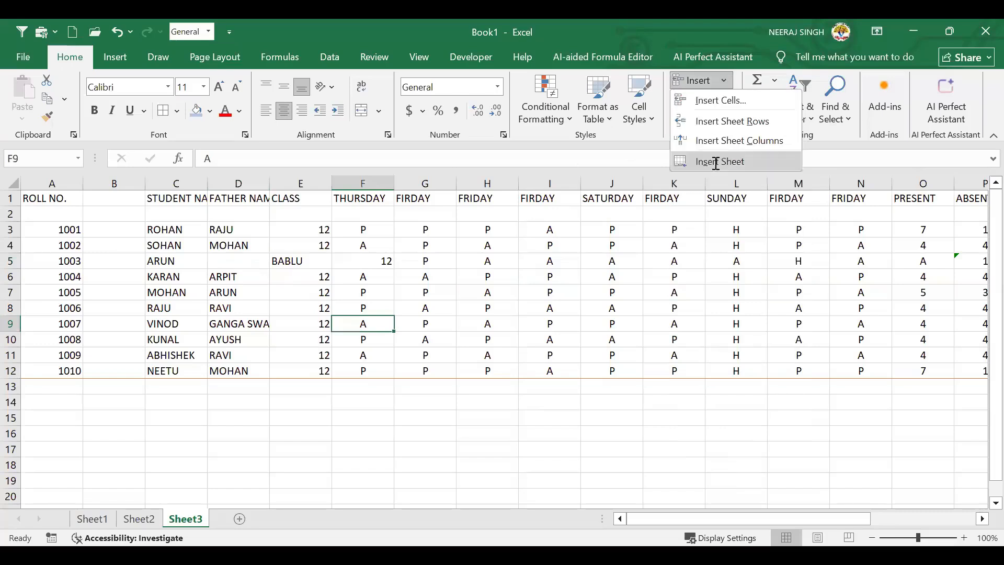
pyautogui.click(715, 162)
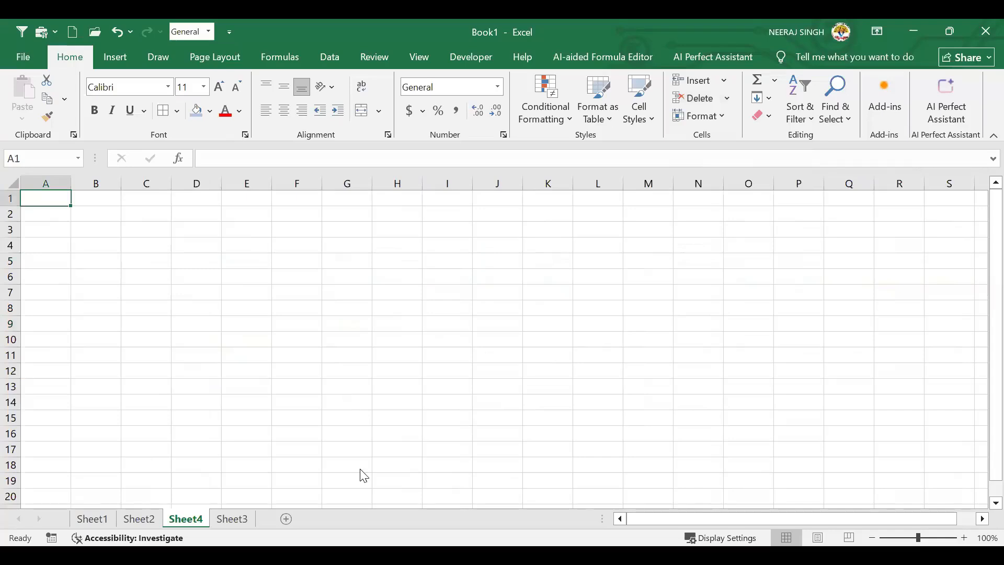
# Cycle through Sheet2, Sheet1 and Sheet4, then return to Sheet3 and select the empty D5
pyautogui.click(147, 520)
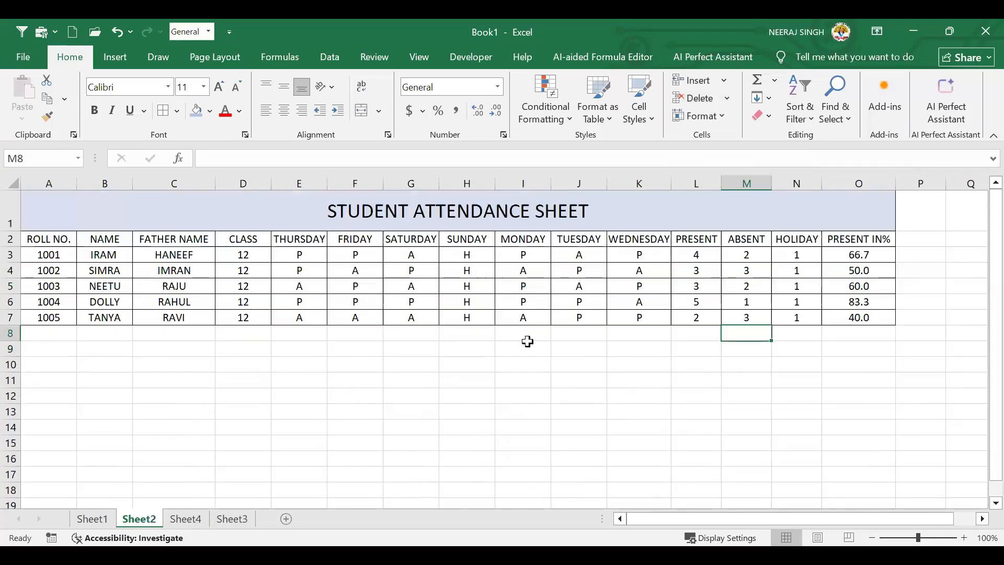
pyautogui.hotkey('ctrl', 'pageup')
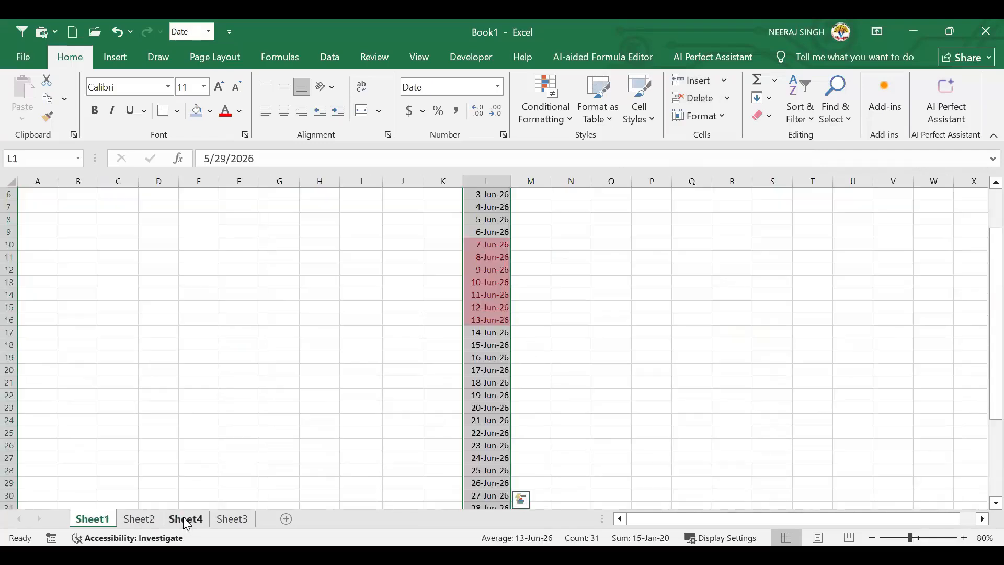
pyautogui.click(184, 518)
pyautogui.click(237, 519)
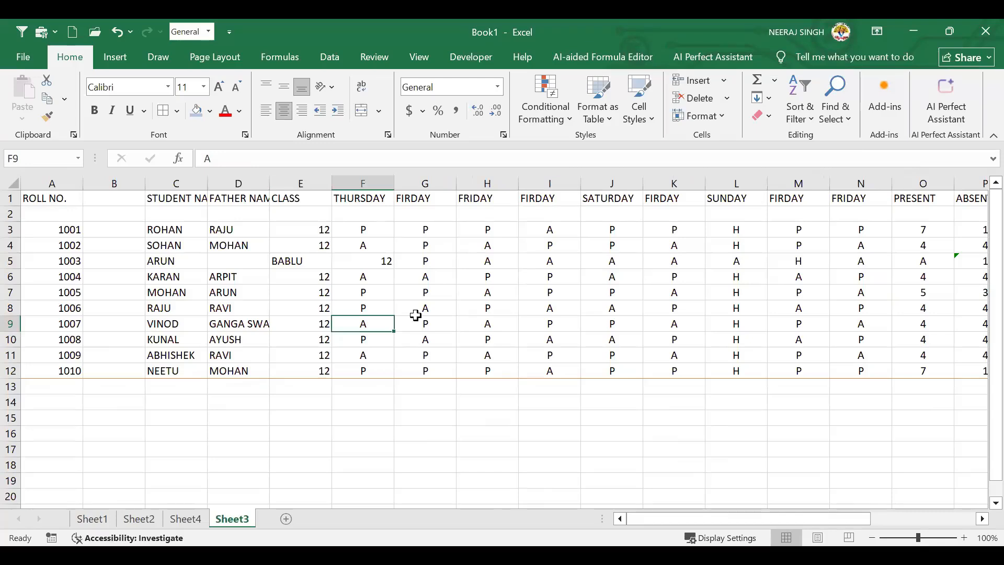
pyautogui.click(197, 515)
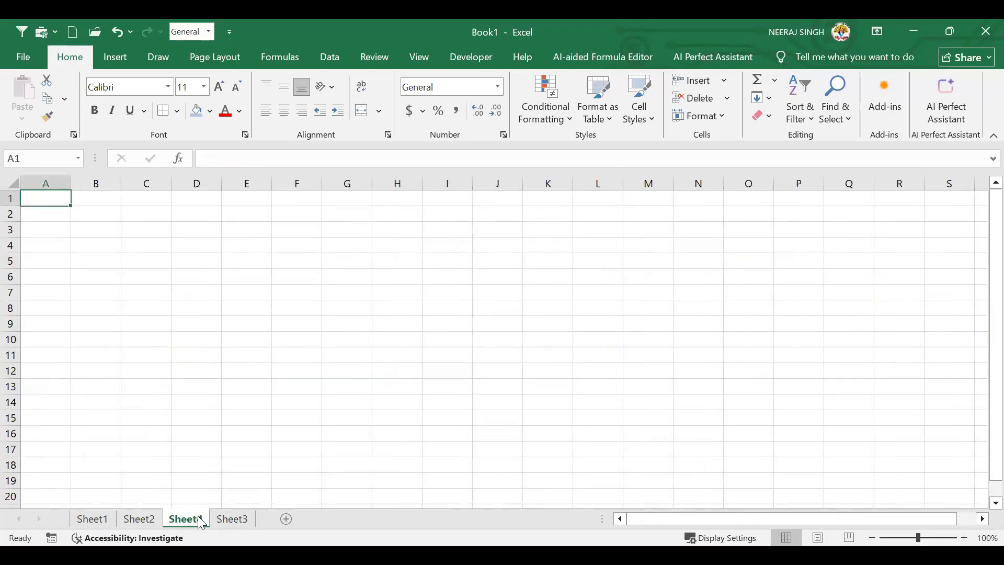
pyautogui.click(233, 517)
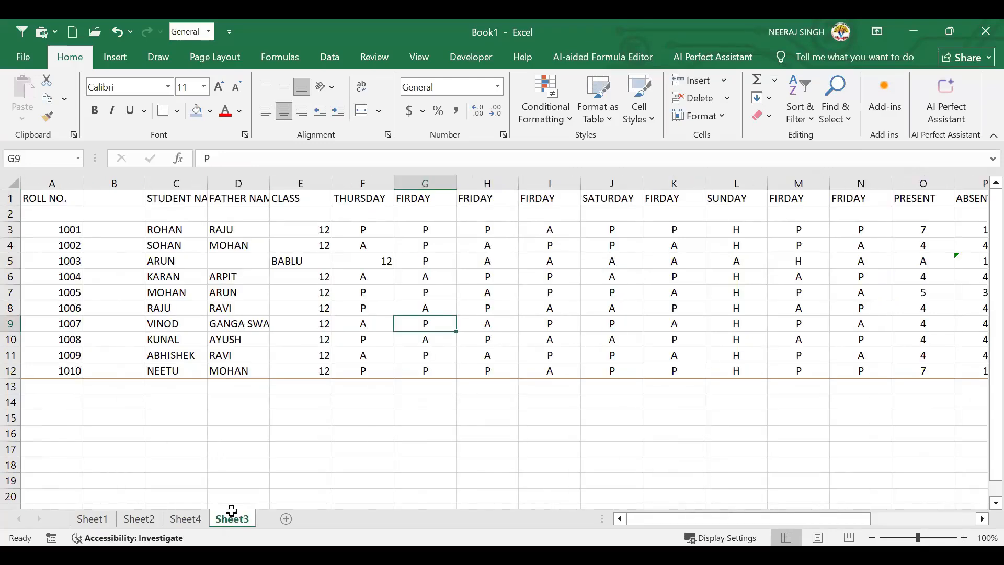
pyautogui.press('Up')
pyautogui.press('Up')
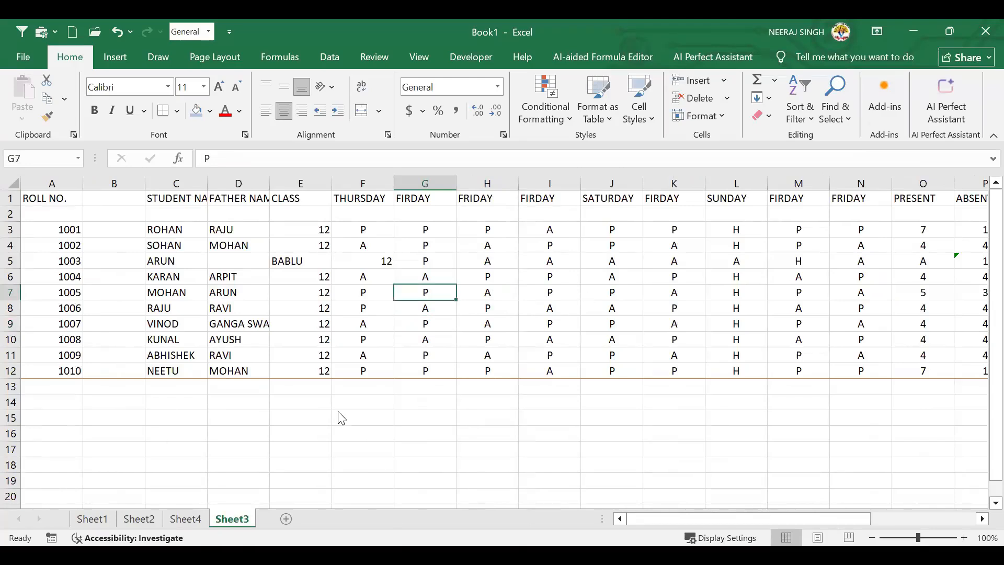
pyautogui.click(353, 263)
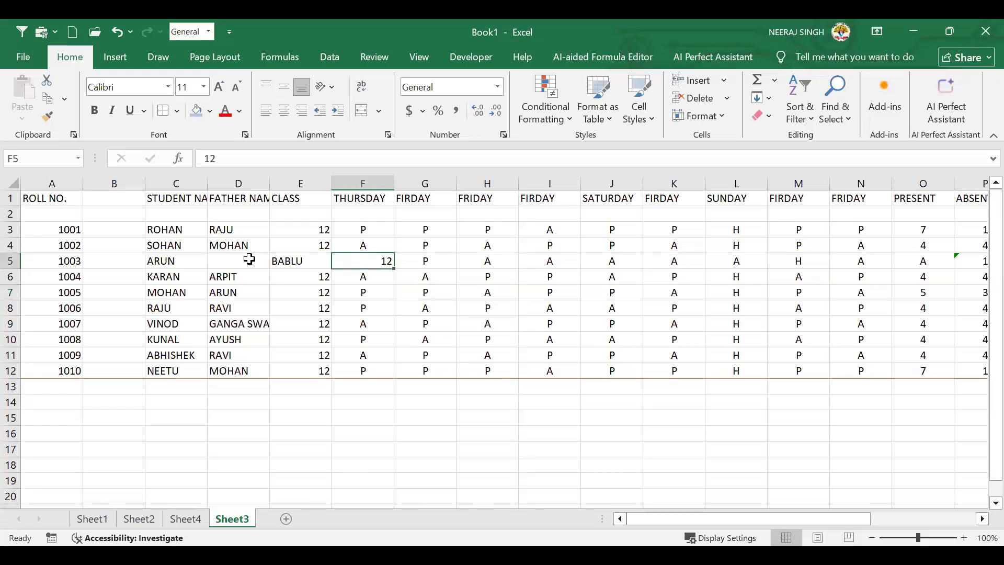
pyautogui.click(249, 259)
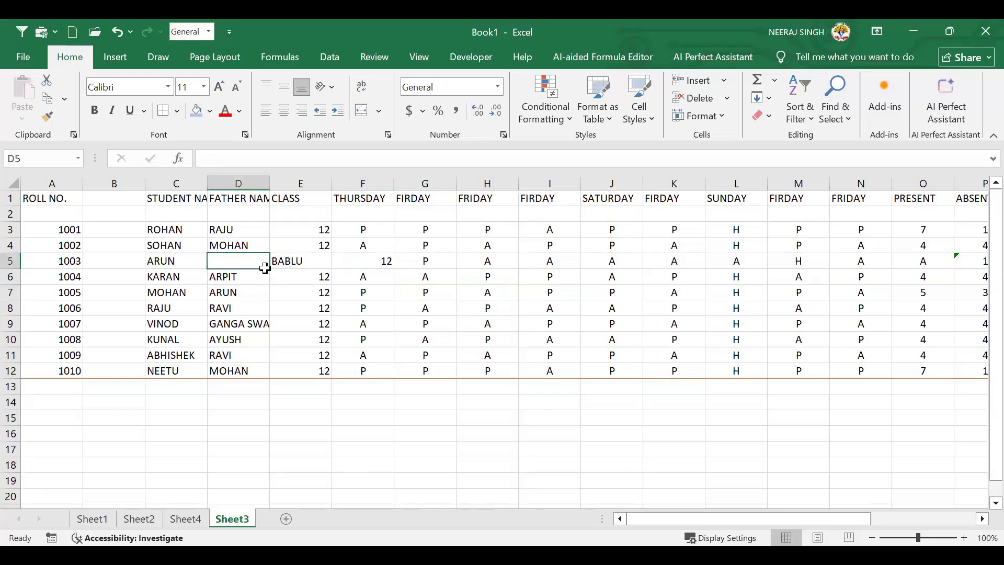
# Delete cell D5 with cells shifted left so BABLU lines up under FATHER NAME
pyautogui.click(726, 102)
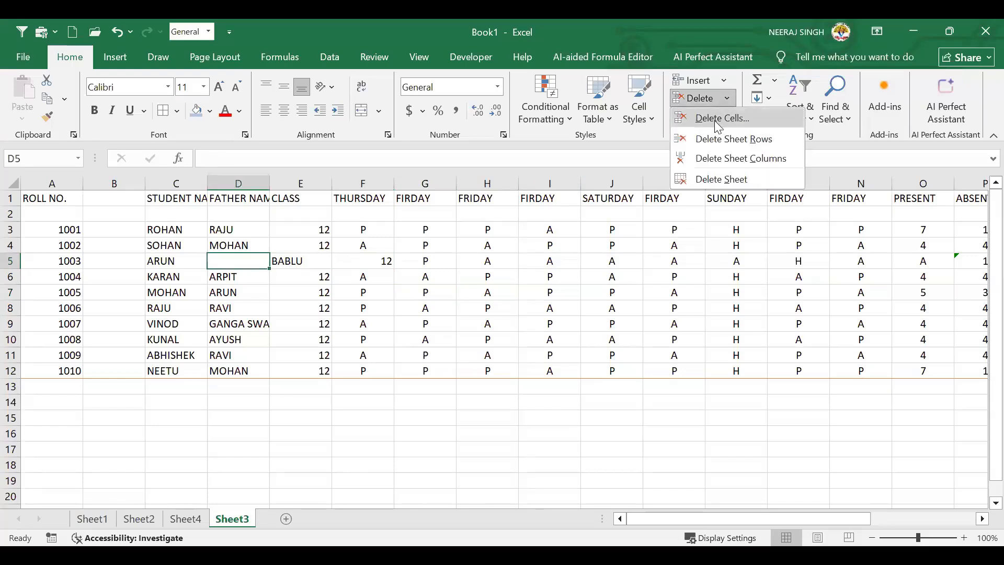
pyautogui.click(714, 119)
pyautogui.click(294, 250)
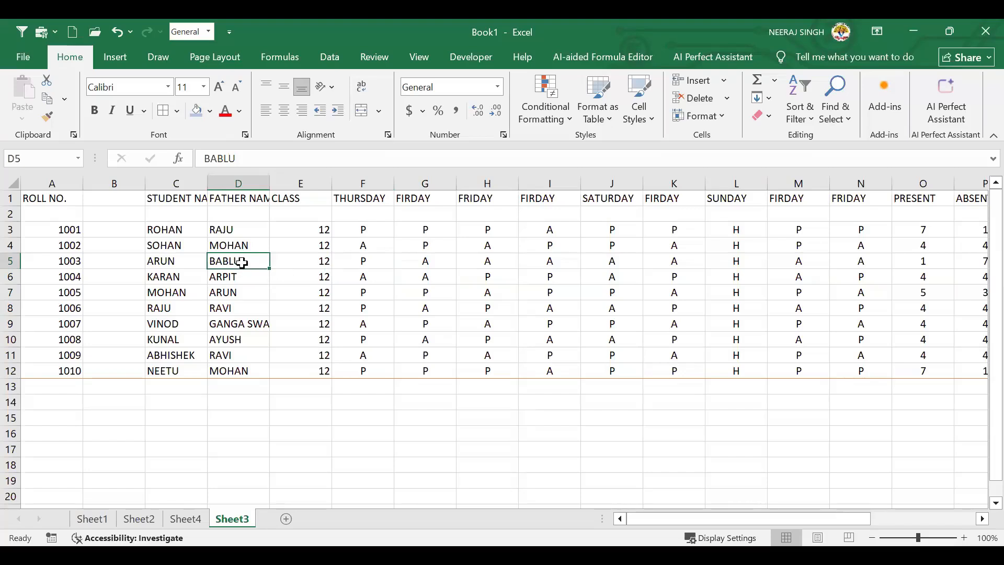
# Delete the empty sheet column B
pyautogui.click(124, 193)
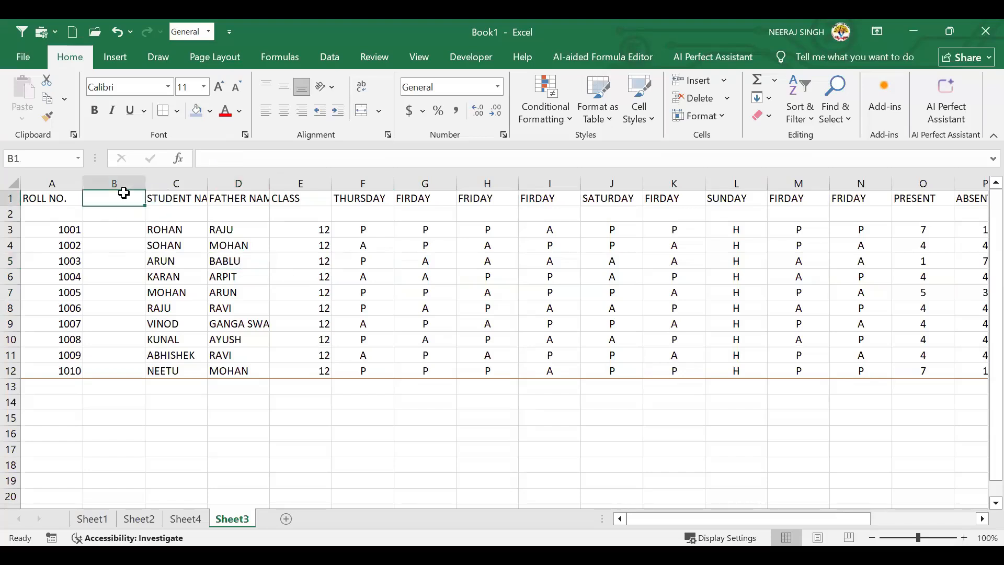
pyautogui.click(727, 99)
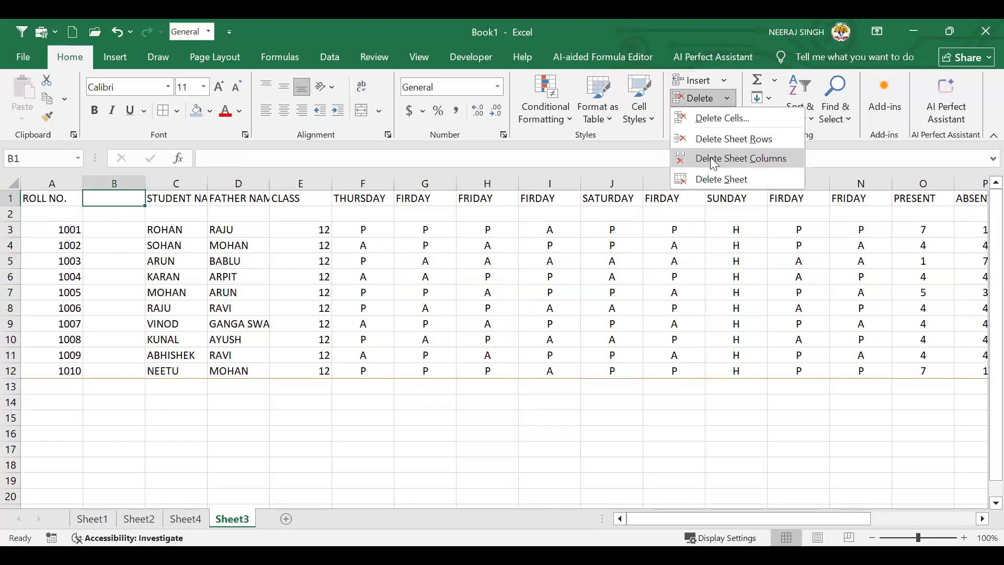
pyautogui.click(756, 158)
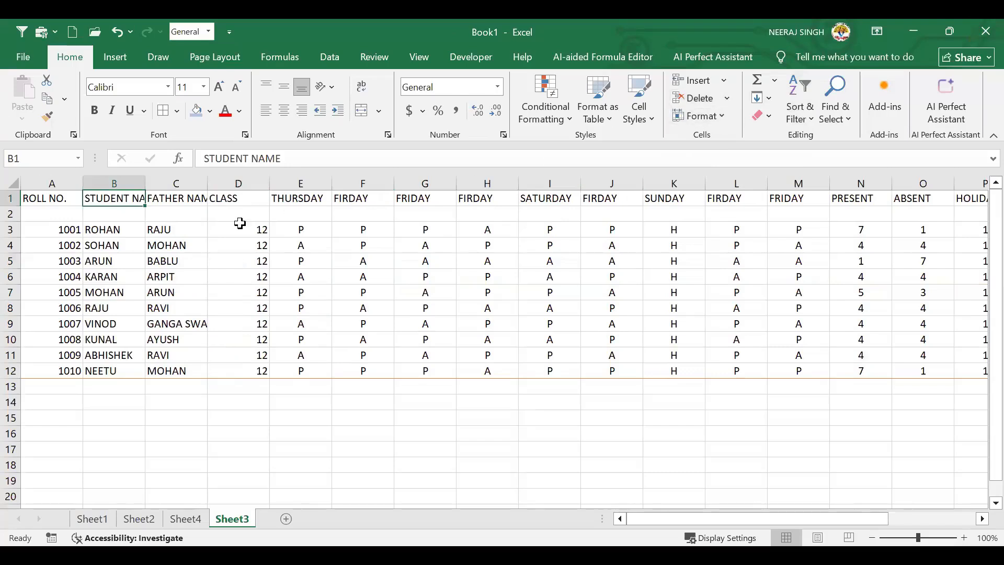
# Delete the blank sheet row 2 so records 1001–1010 occupy rows 2–11
pyautogui.click(11, 215)
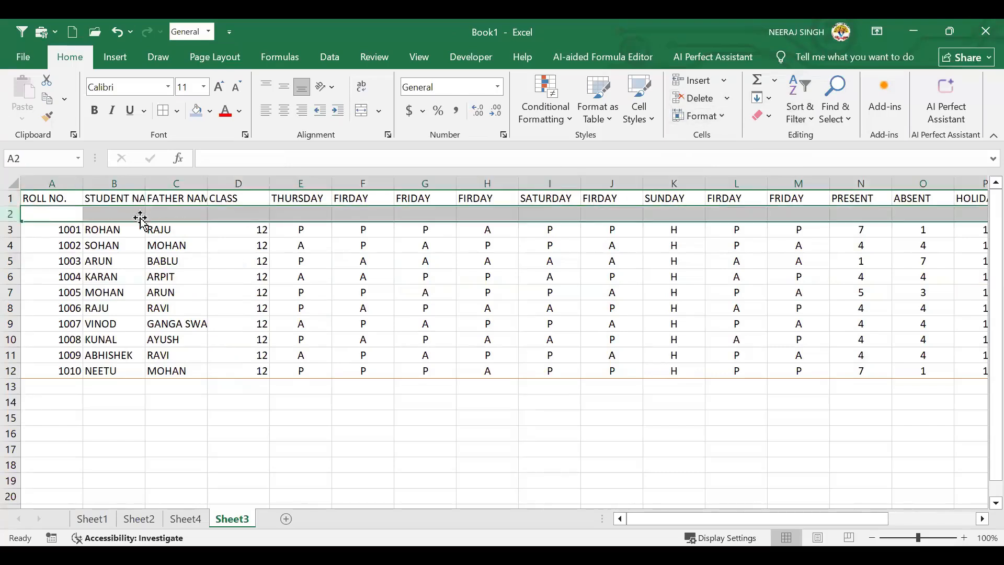
pyautogui.click(113, 217)
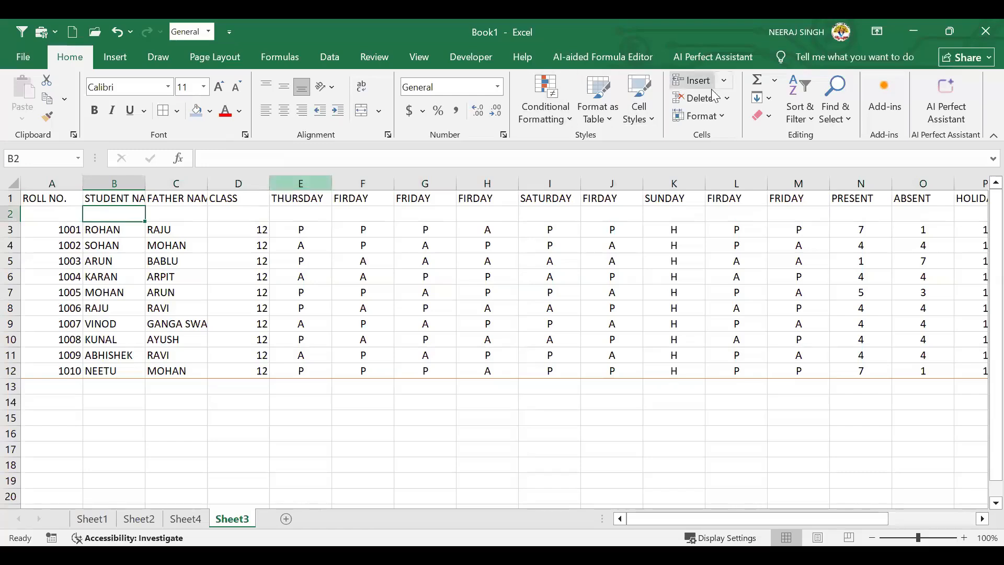
pyautogui.click(726, 97)
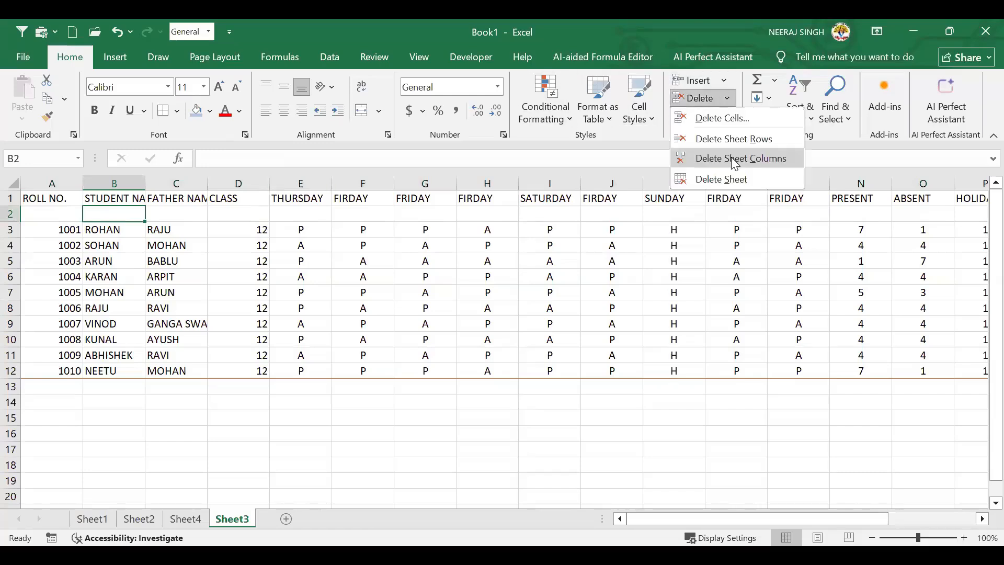
pyautogui.click(728, 139)
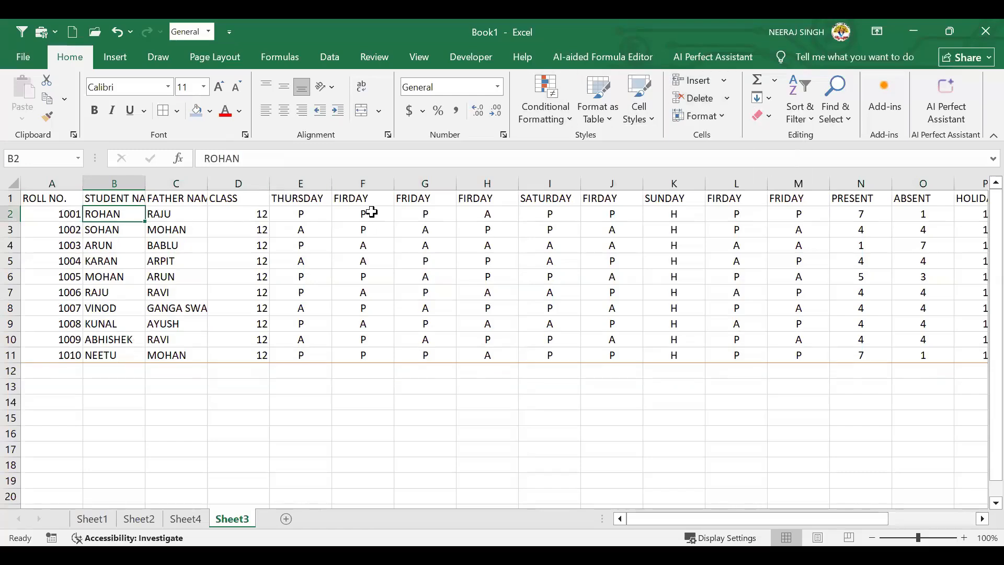
pyautogui.click(232, 276)
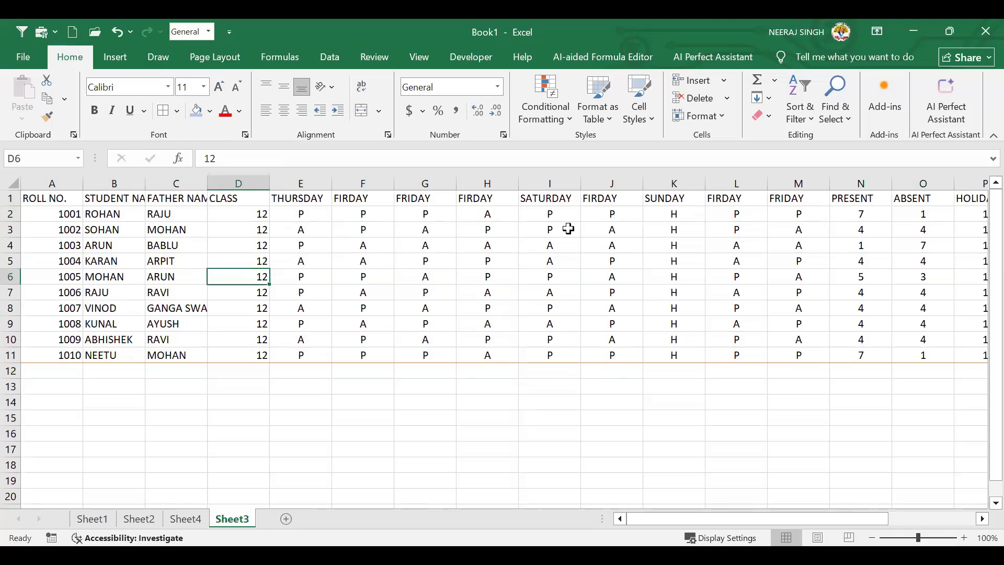
pyautogui.click(719, 117)
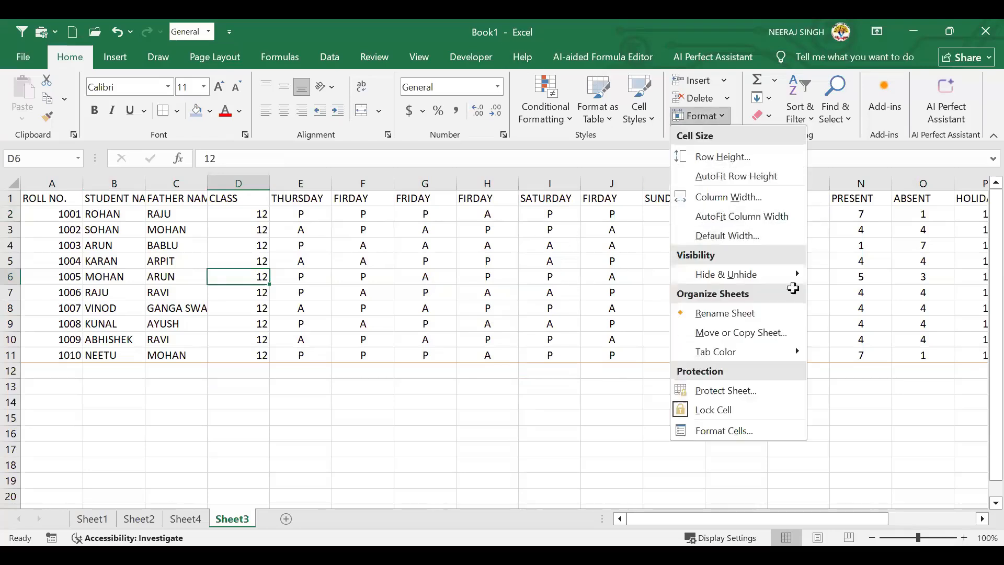
pyautogui.click(53, 202)
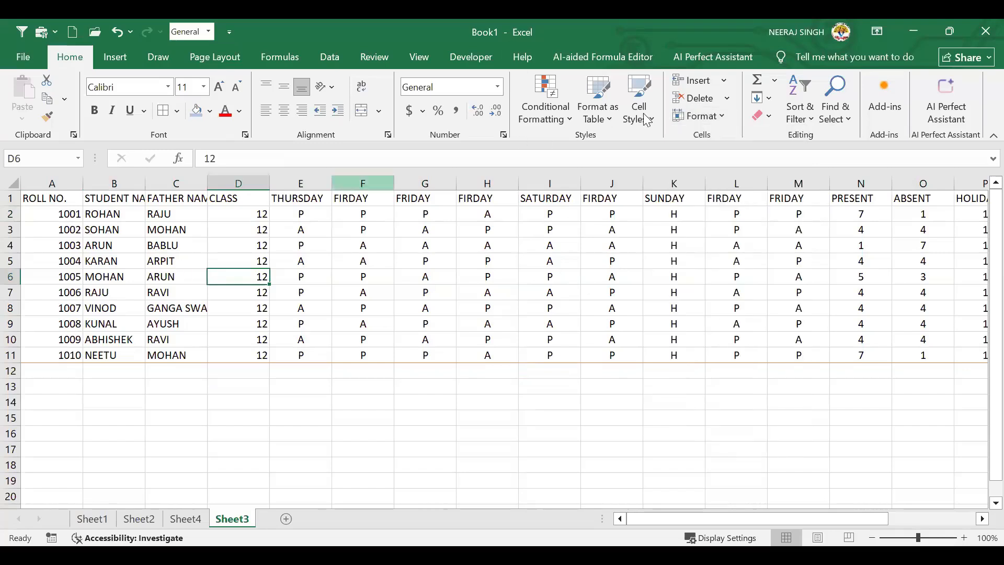
pyautogui.click(686, 114)
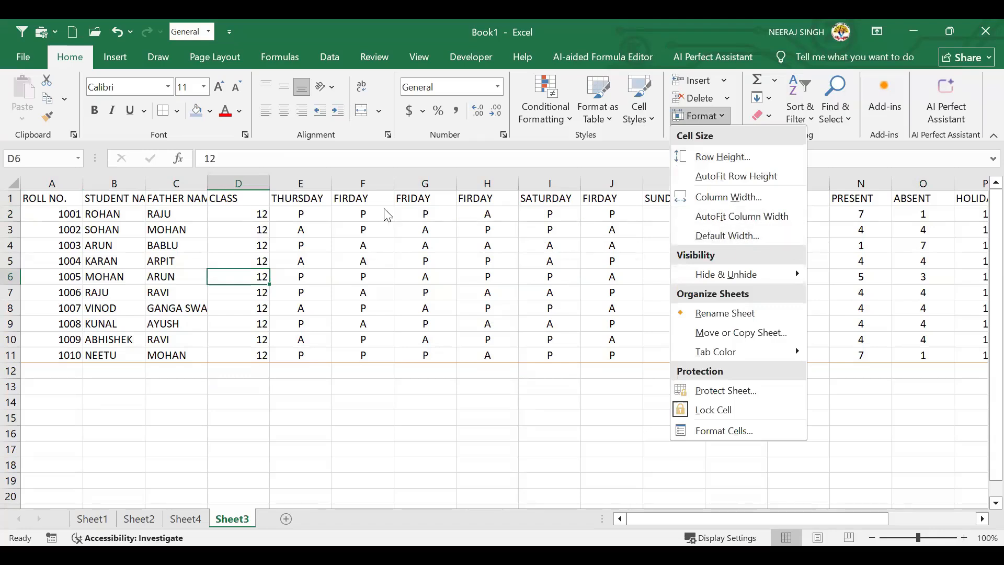
pyautogui.click(702, 116)
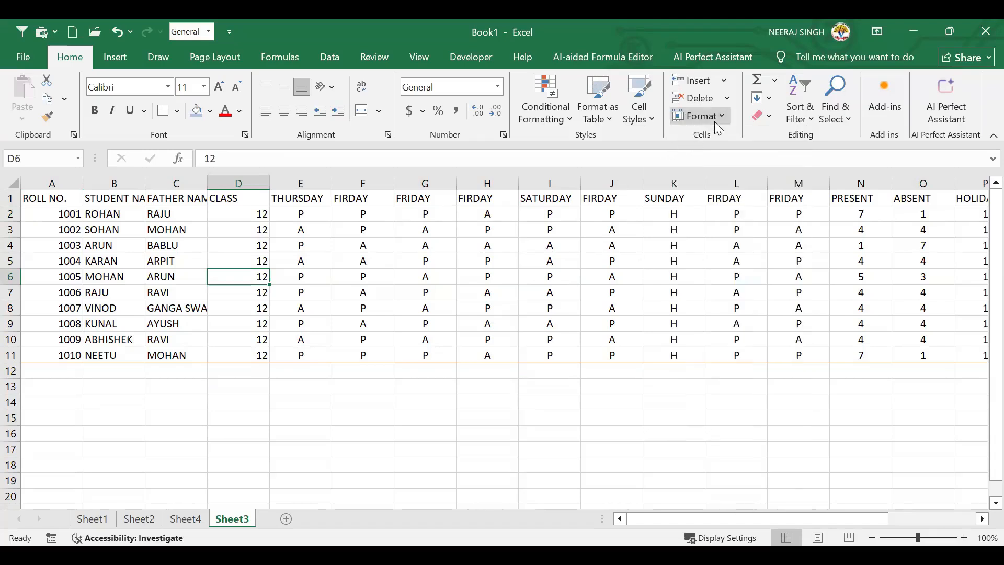
pyautogui.click(714, 120)
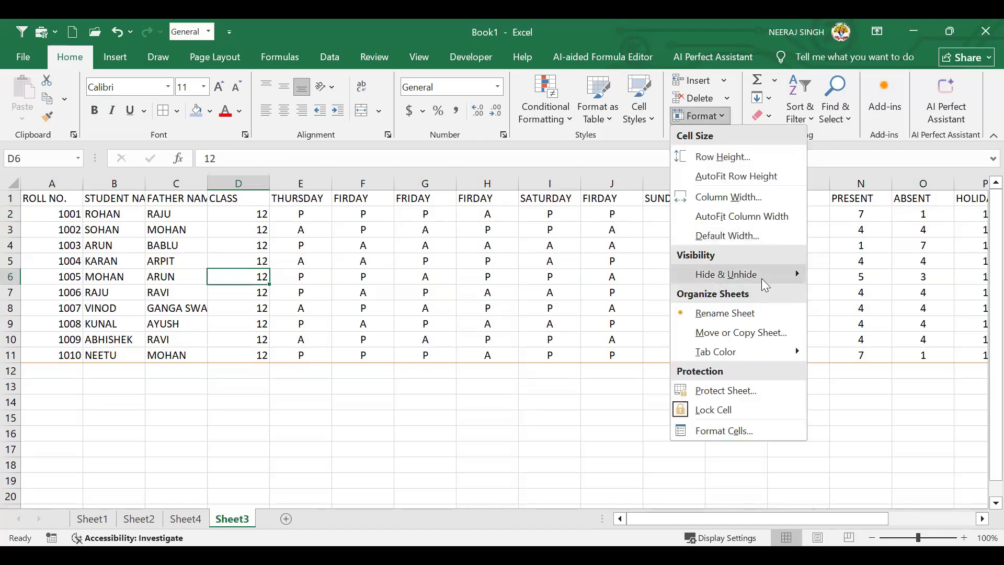
pyautogui.moveTo(761, 278)
pyautogui.click(309, 223)
pyautogui.click(148, 218)
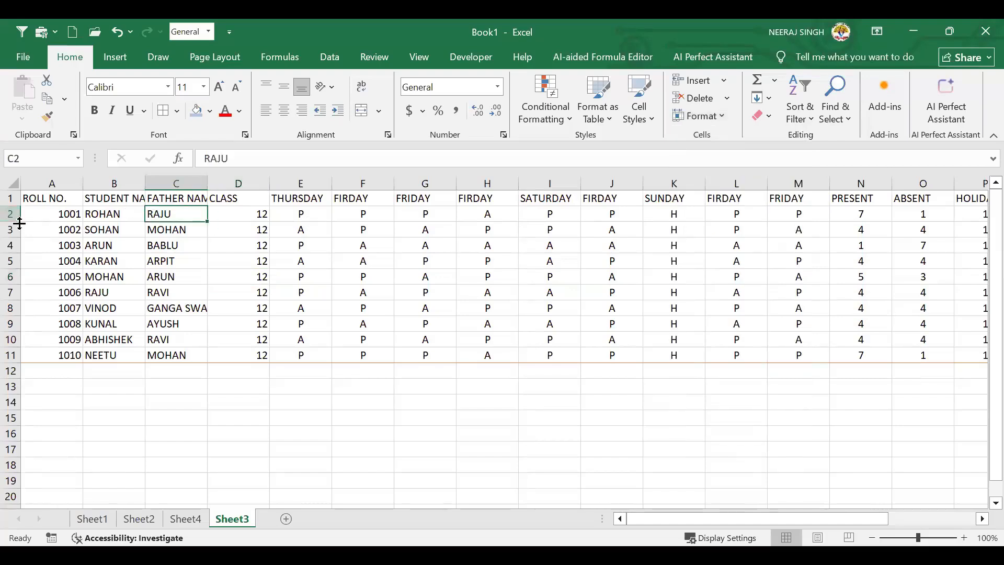
pyautogui.moveTo(19, 224); pyautogui.dragTo(20, 244)
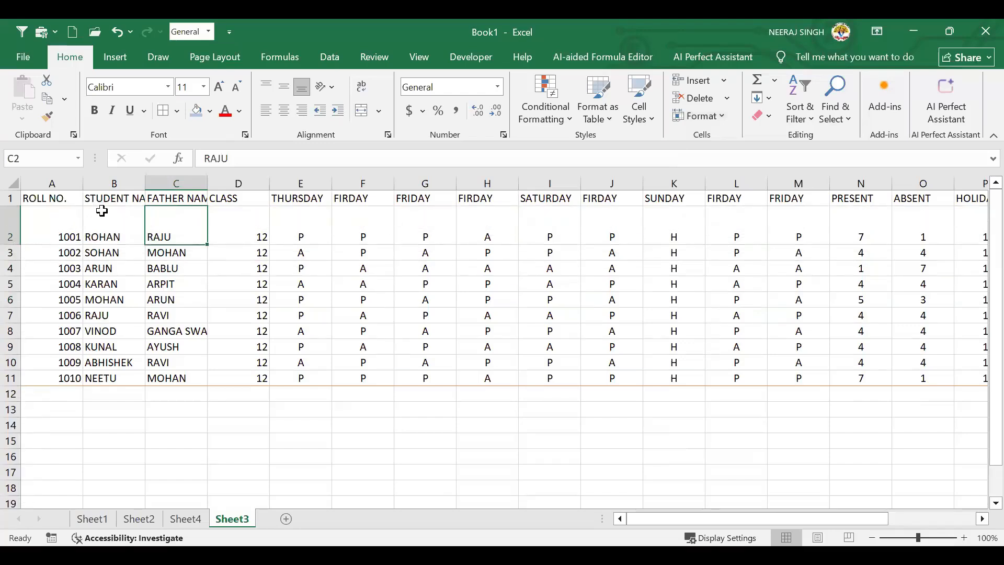
pyautogui.click(182, 194)
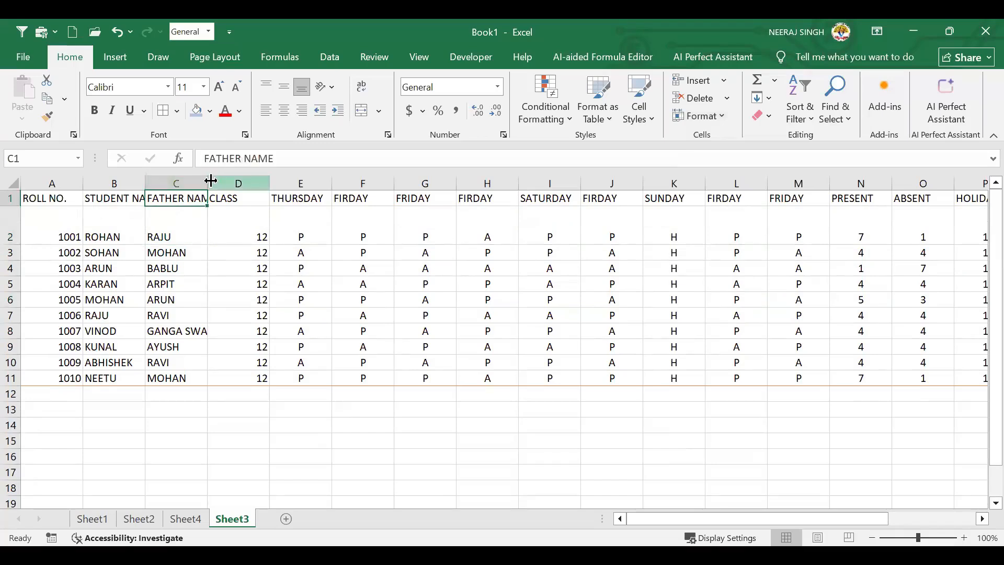
pyautogui.moveTo(207, 180); pyautogui.dragTo(286, 199)
# Select the FATHER NAME entries C1:C11, check the Format options, then return to cell A1
pyautogui.moveTo(250, 300); pyautogui.dragTo(251, 379)
pyautogui.click(240, 350)
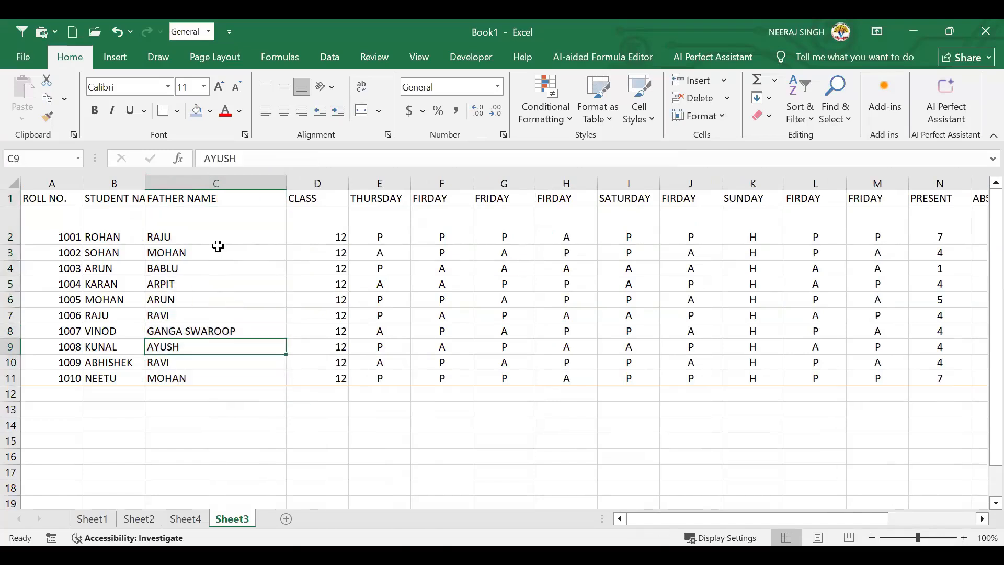
pyautogui.click(211, 203)
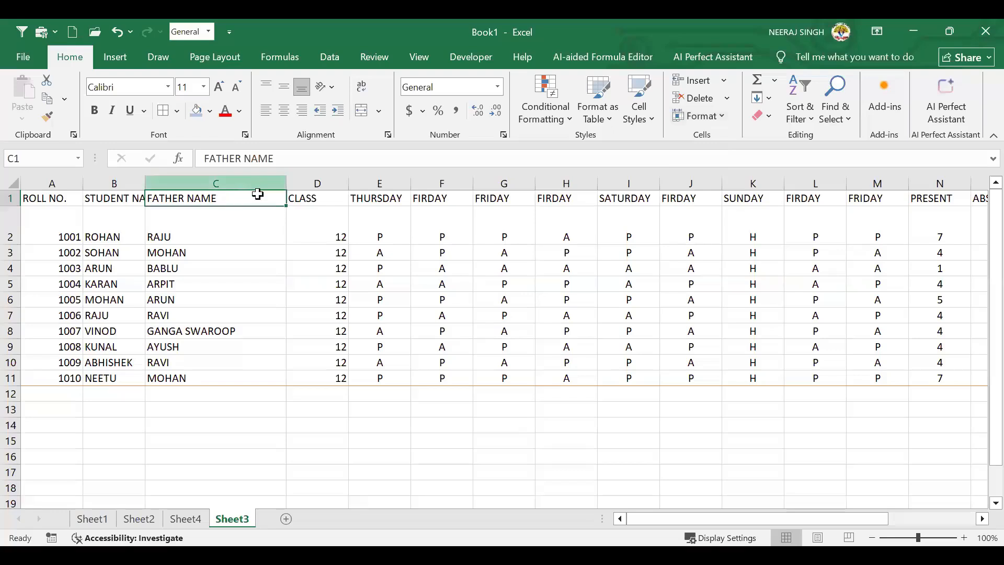
pyautogui.click(723, 116)
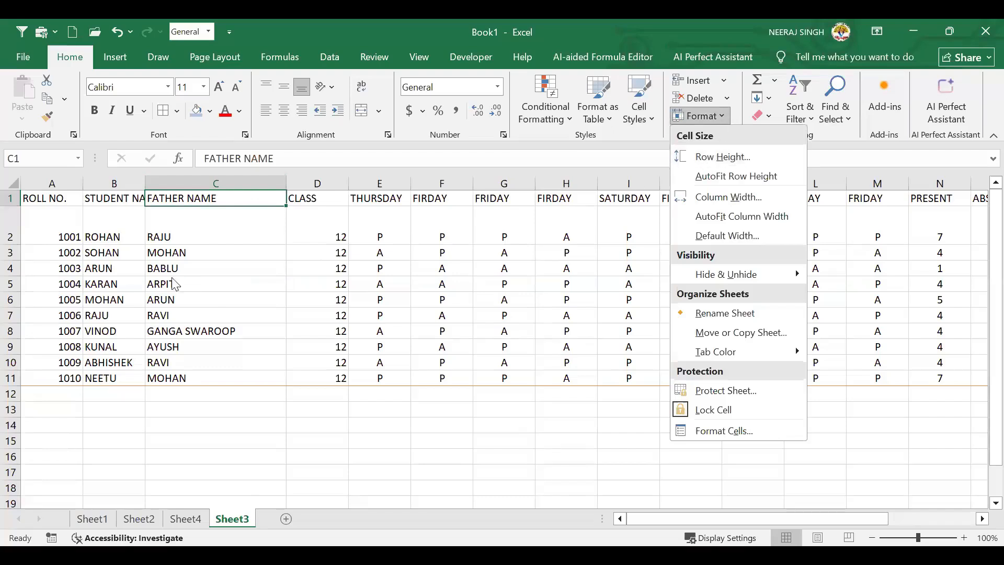
pyautogui.click(12, 197)
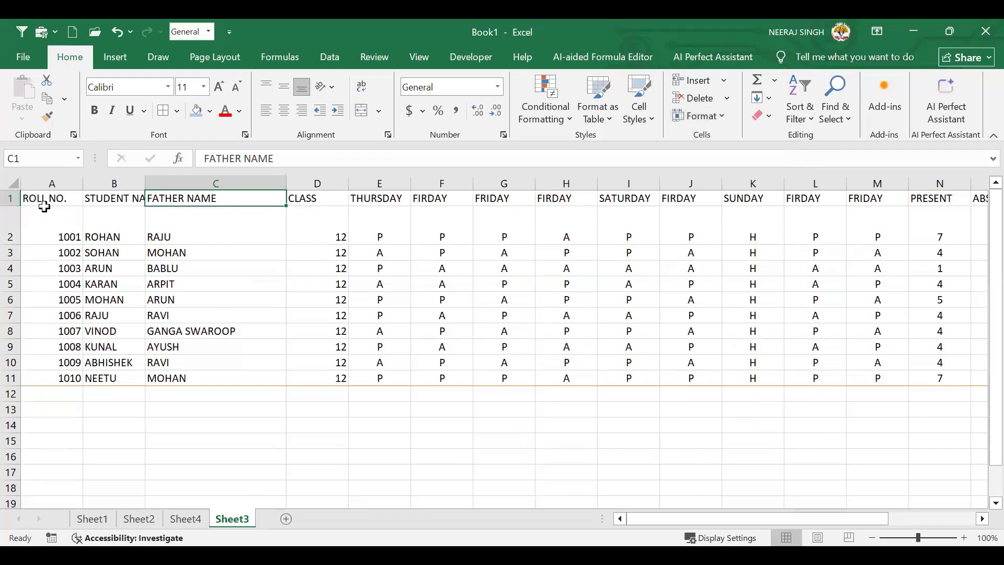
pyautogui.click(44, 200)
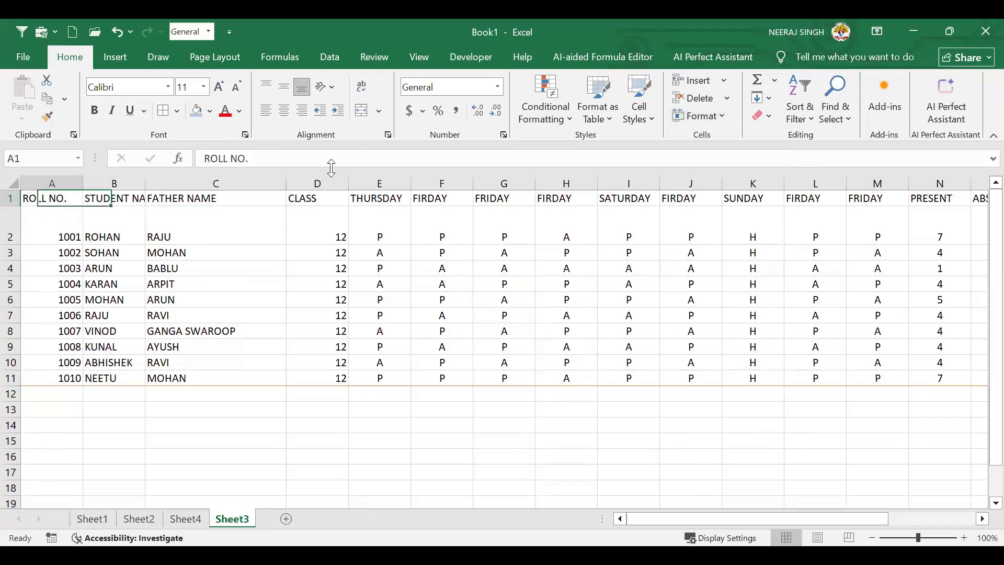
pyautogui.click(728, 117)
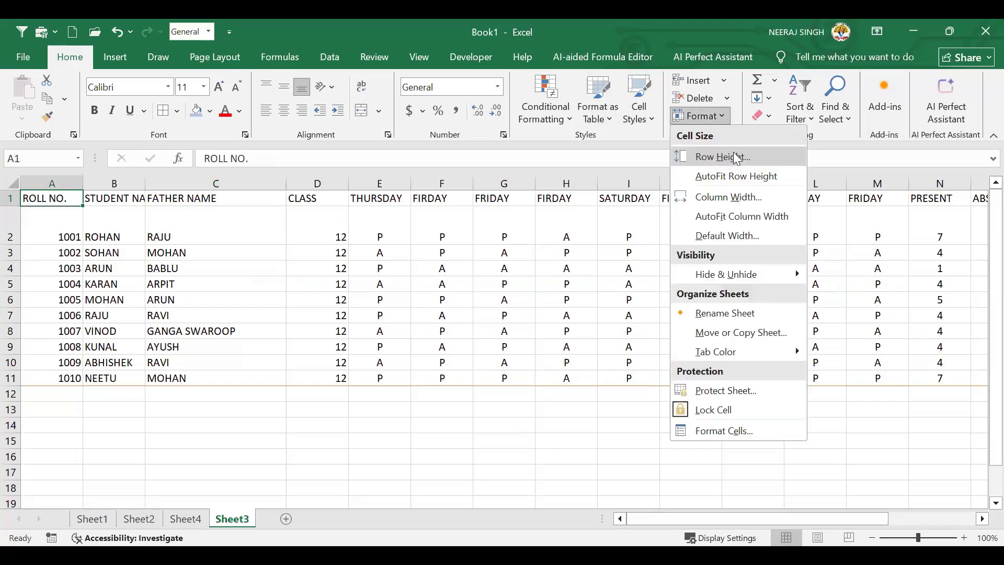
pyautogui.click(735, 157)
pyautogui.write('20')
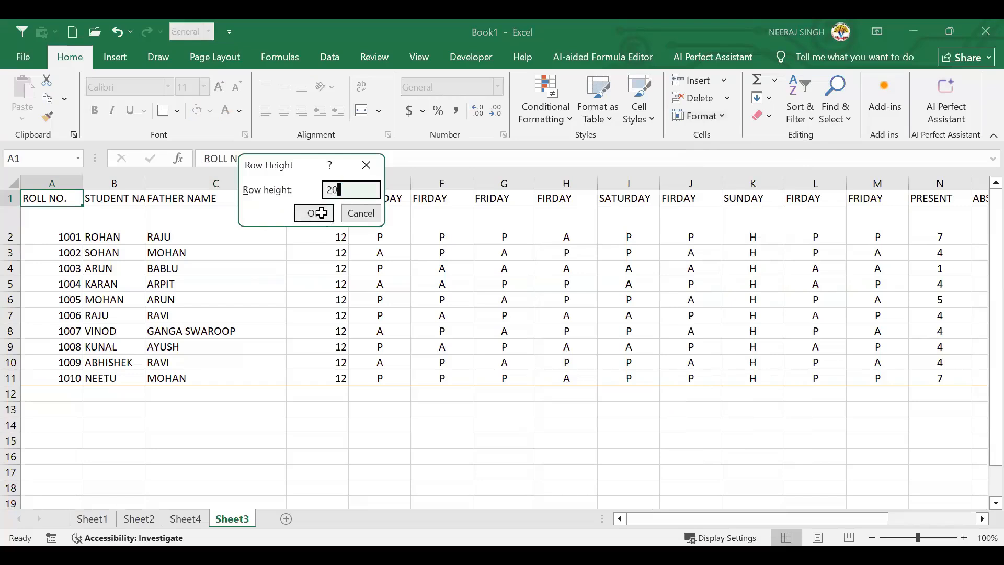
pyautogui.press('Return')
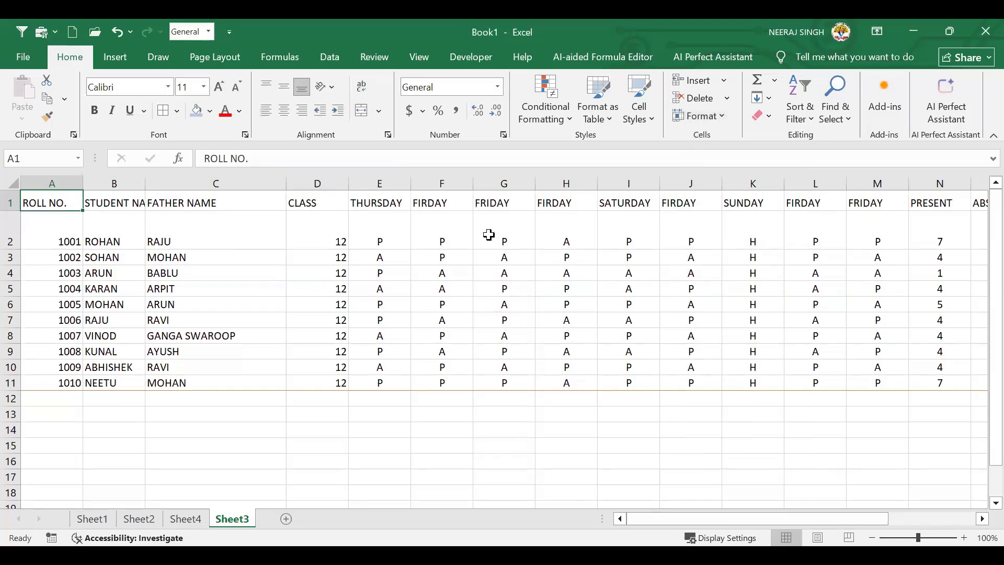
pyautogui.click(723, 122)
pyautogui.click(719, 158)
pyautogui.write('50')
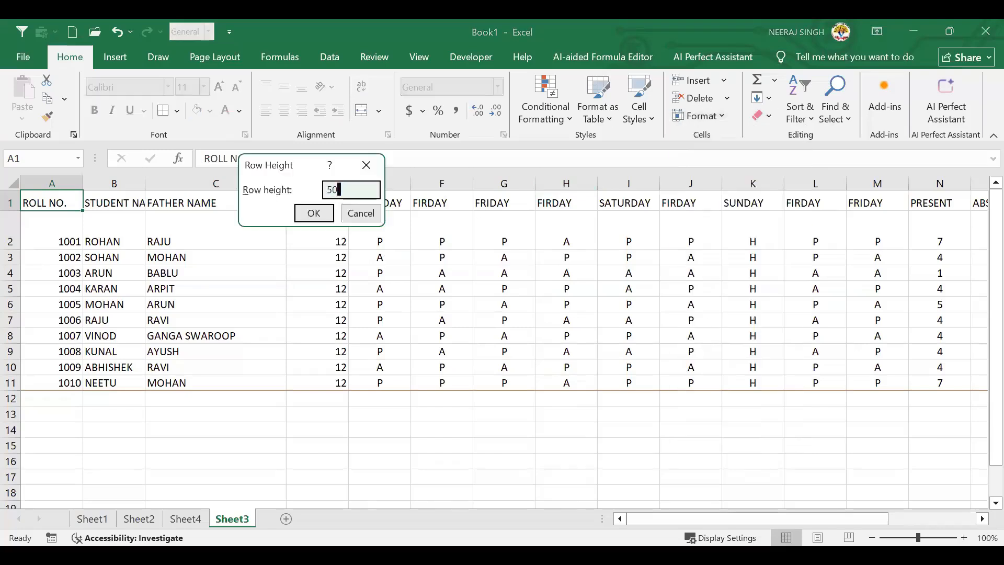
pyautogui.click(314, 214)
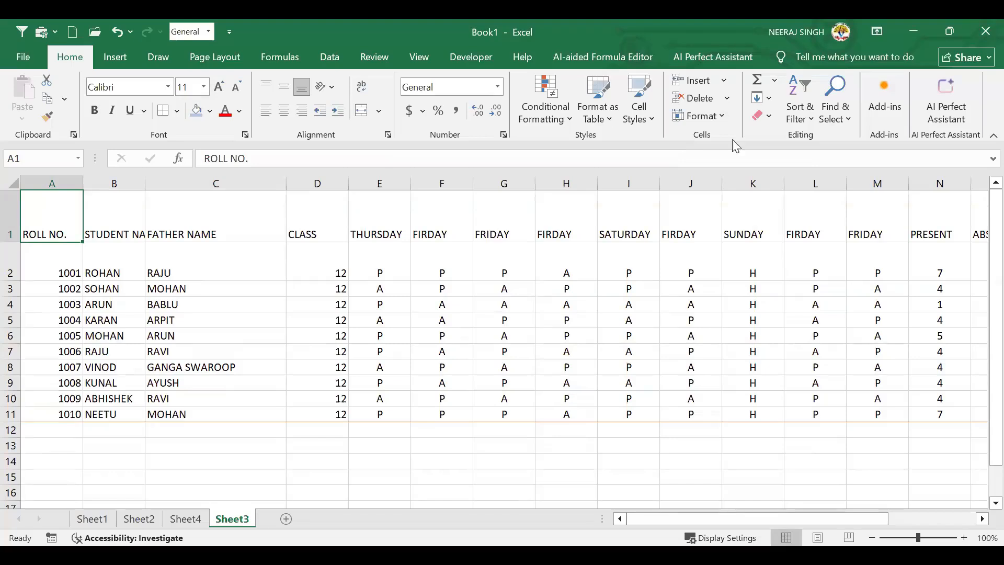
pyautogui.click(724, 114)
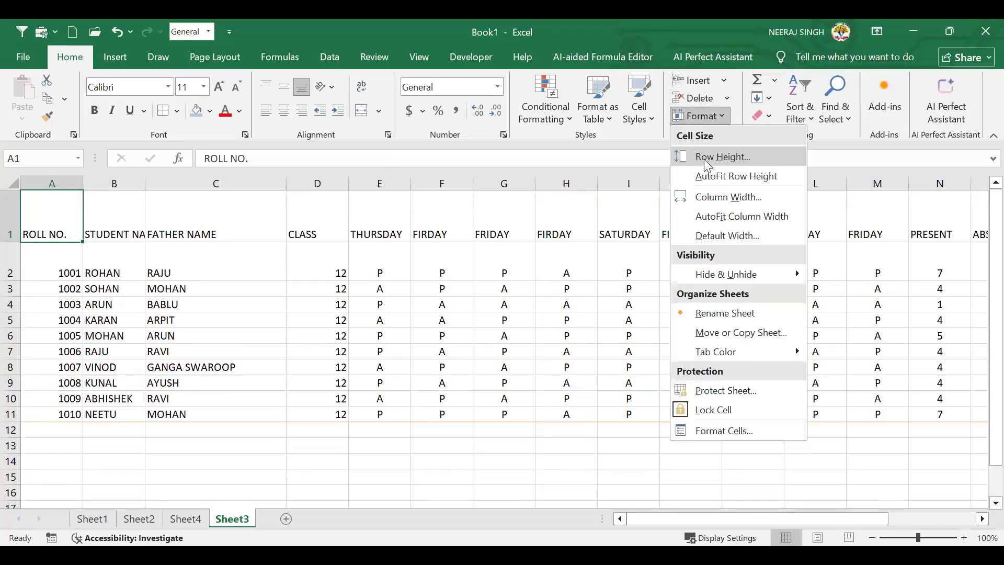
pyautogui.click(703, 159)
pyautogui.write('15')
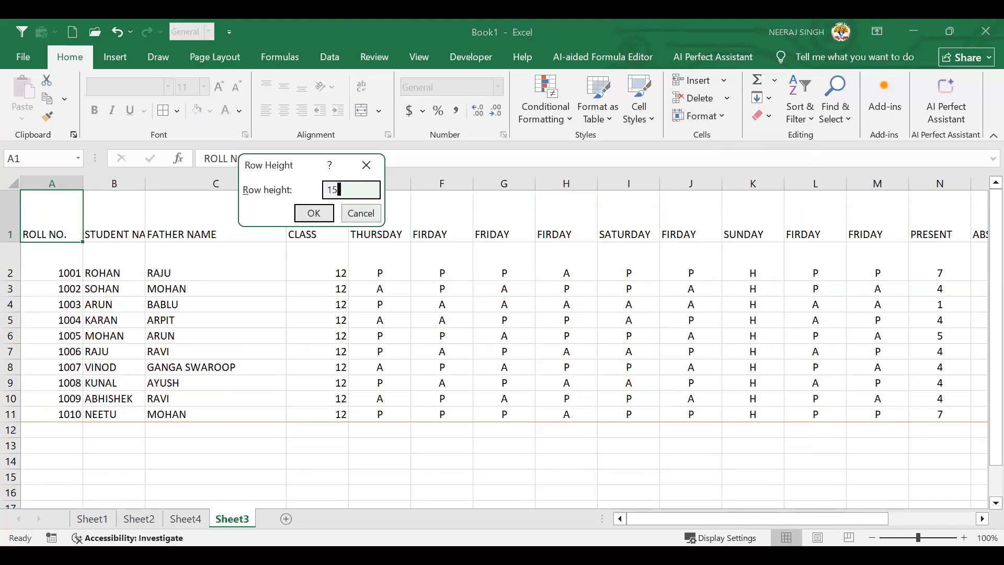
pyautogui.click(315, 212)
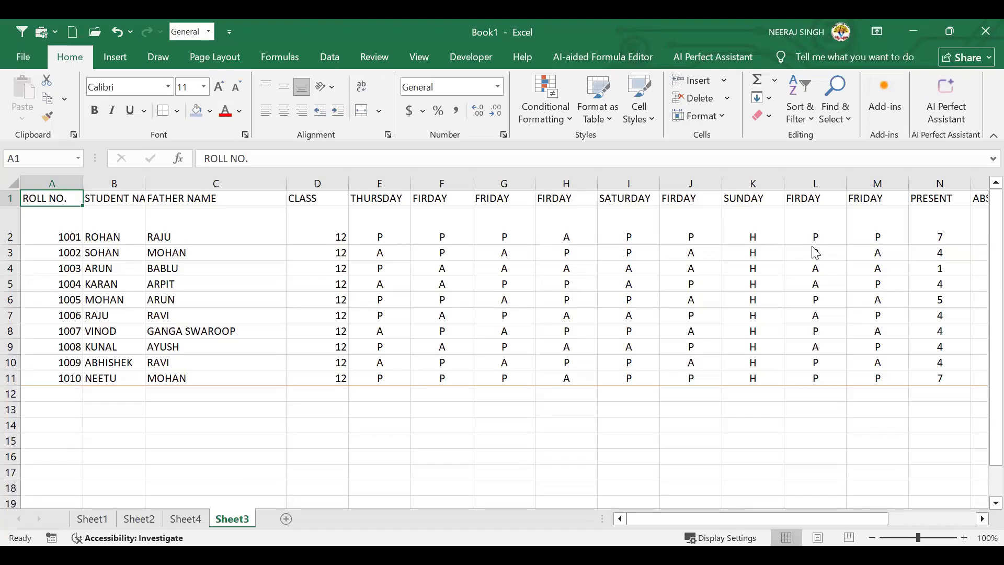
# Set the height of row 2, ROHAN's row, from 36.75 back to 15 via Row Height
pyautogui.click(207, 319)
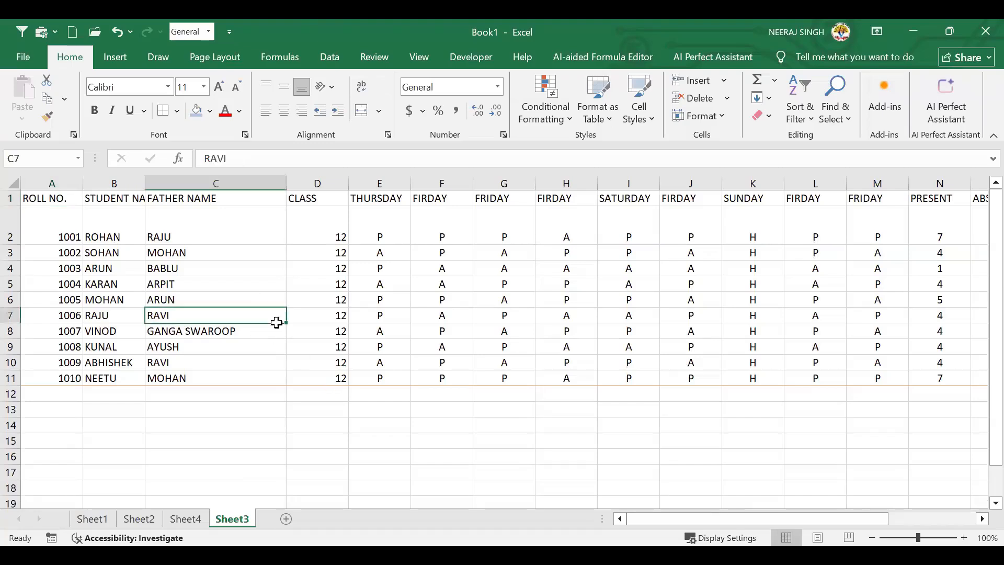
pyautogui.click(202, 222)
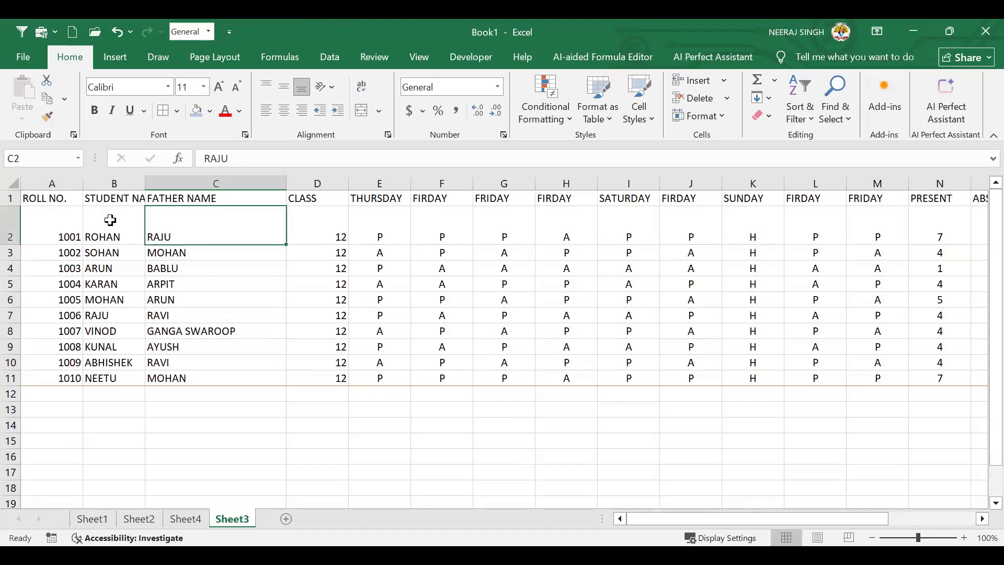
pyautogui.click(133, 224)
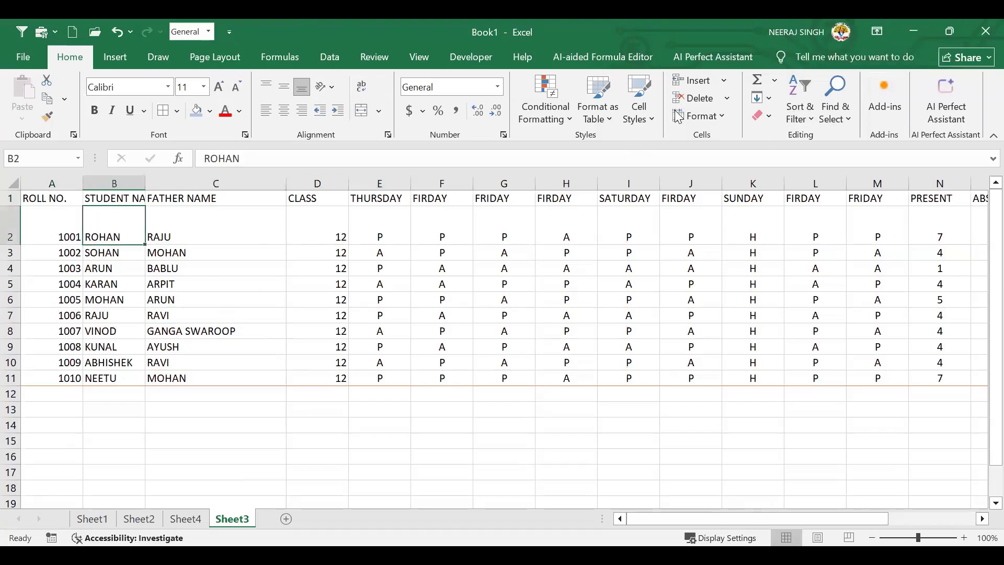
pyautogui.click(700, 115)
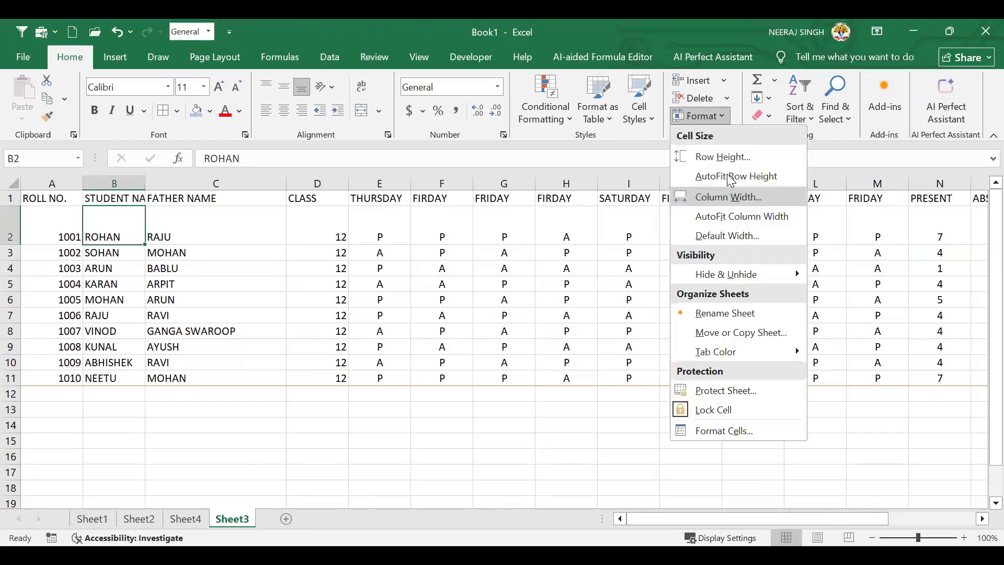
pyautogui.click(726, 156)
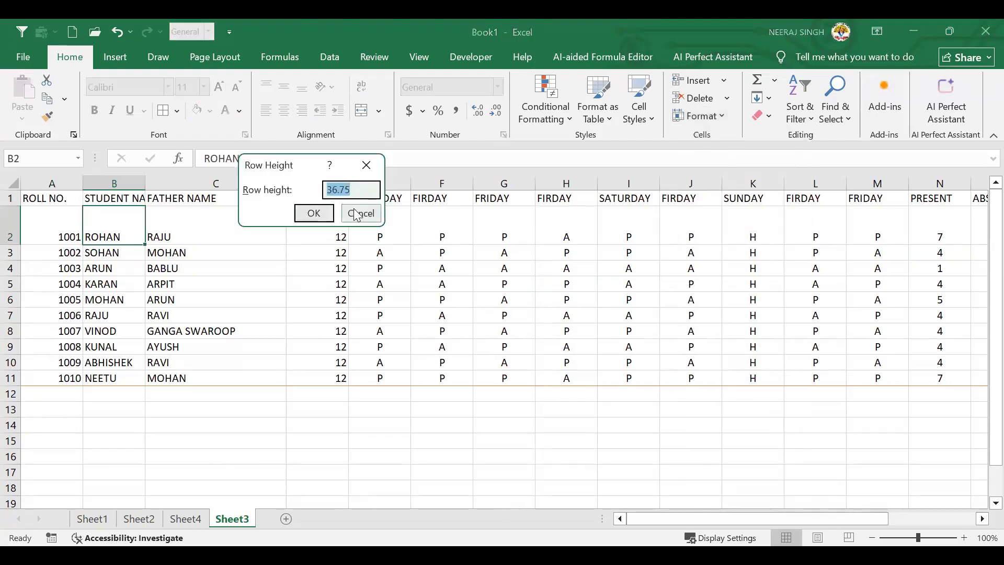
pyautogui.write('15')
pyautogui.click(314, 212)
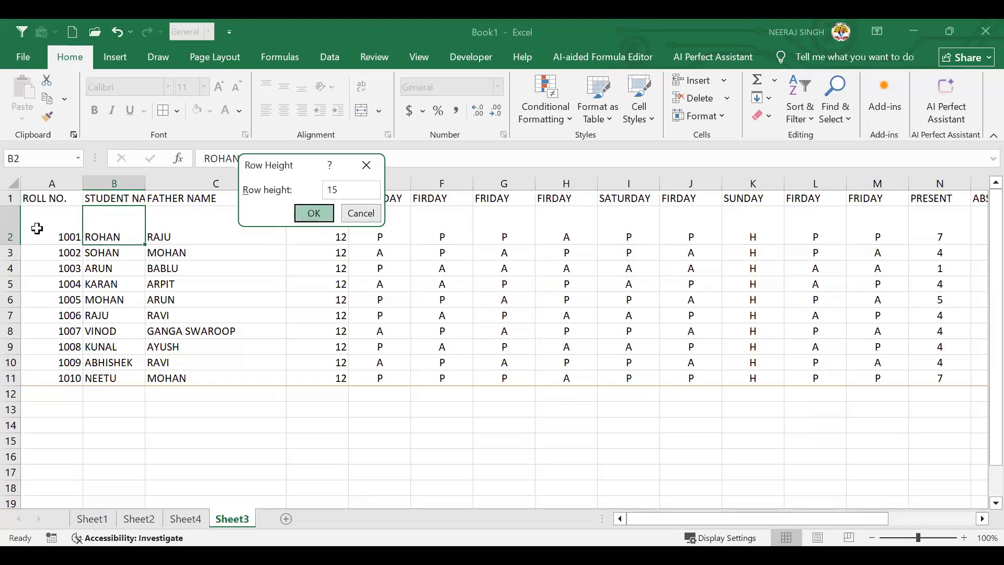
pyautogui.click(338, 228)
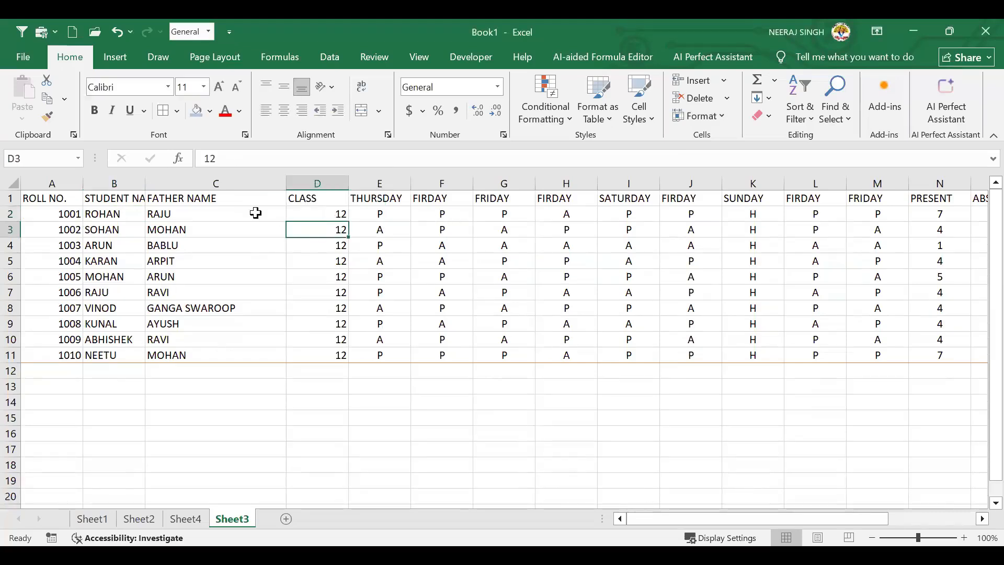
# Autofit row 1's height and narrow the FATHER NAME column C slightly
pyautogui.click(257, 196)
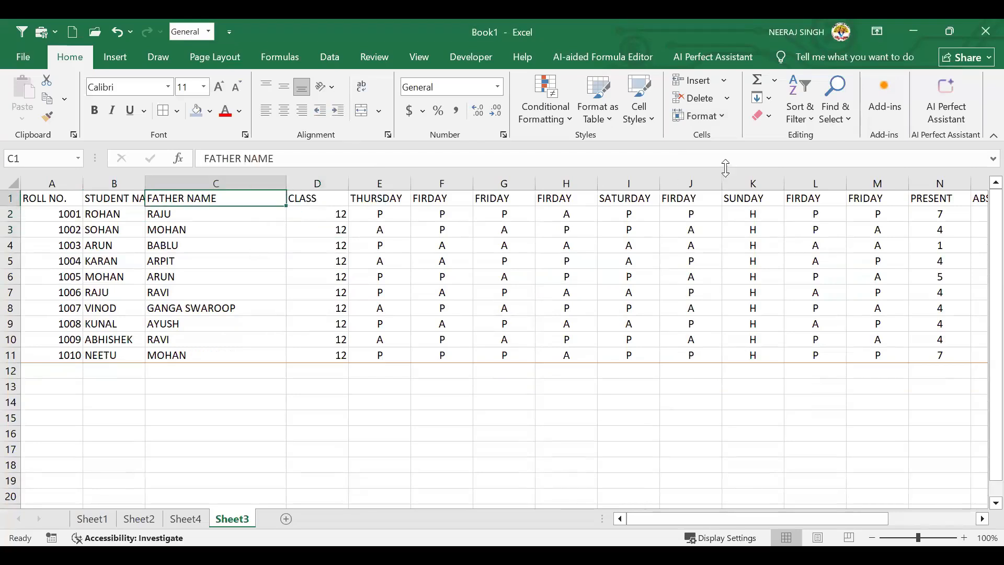
pyautogui.click(720, 119)
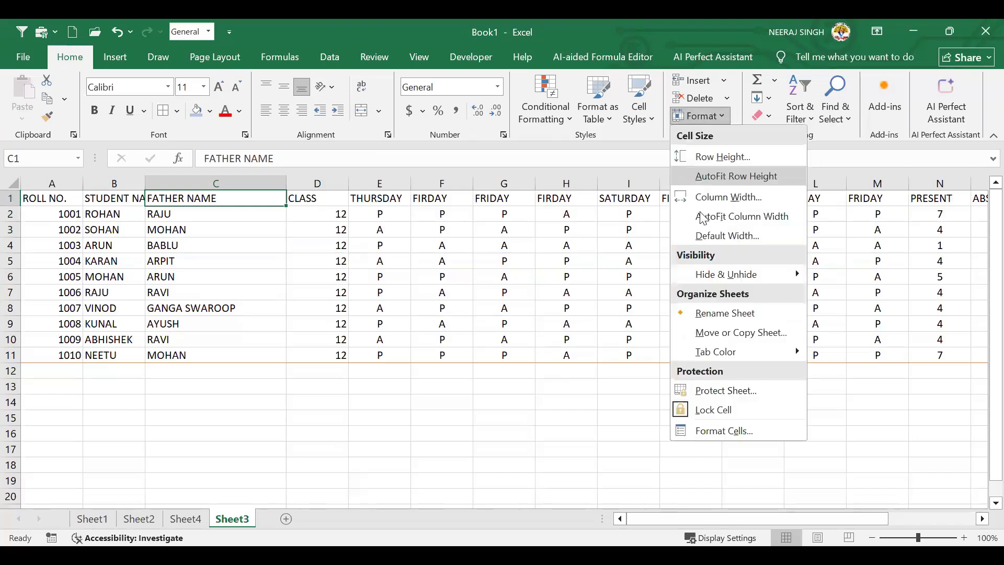
pyautogui.click(728, 175)
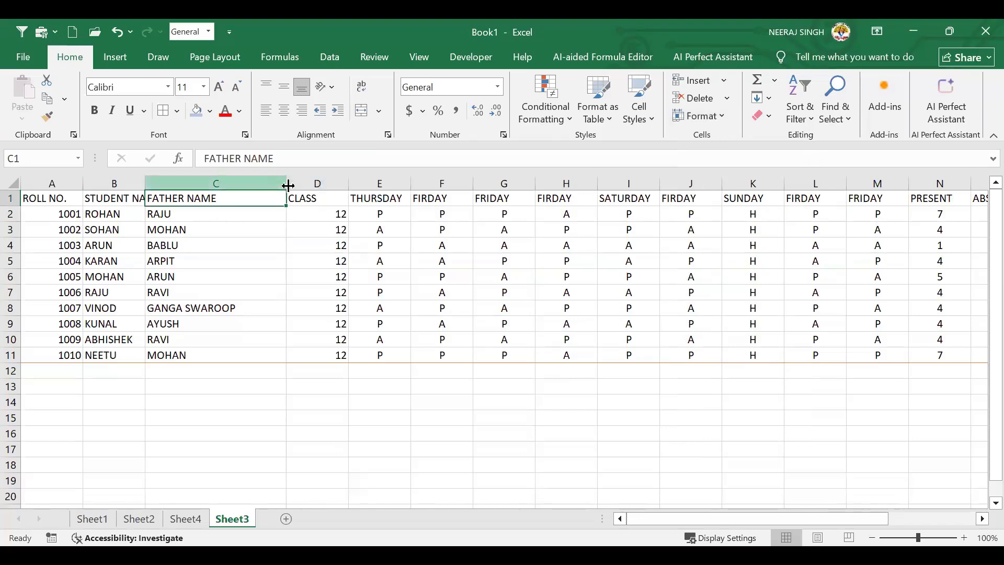
pyautogui.moveTo(287, 186); pyautogui.dragTo(271, 186)
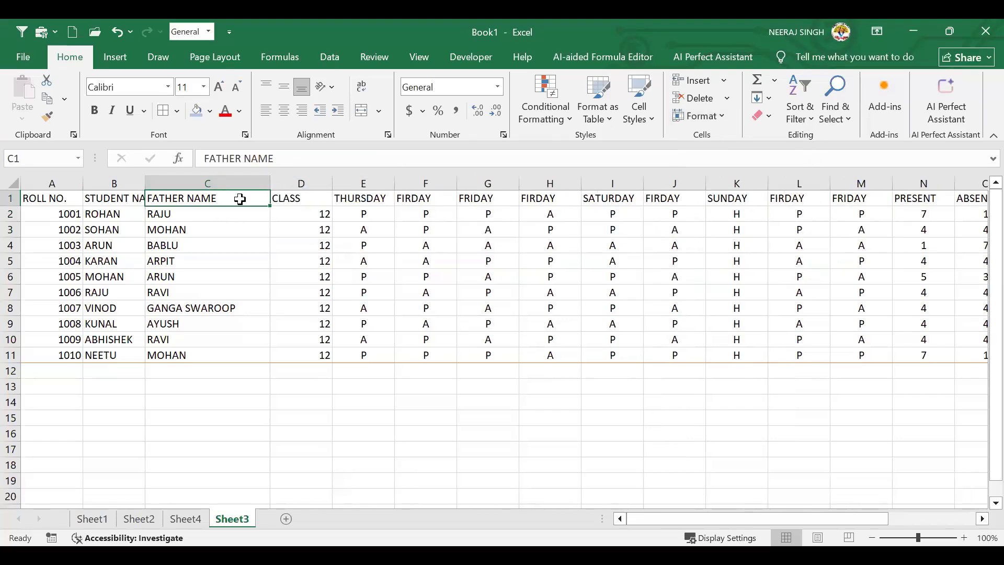
pyautogui.moveTo(202, 204); pyautogui.dragTo(204, 317)
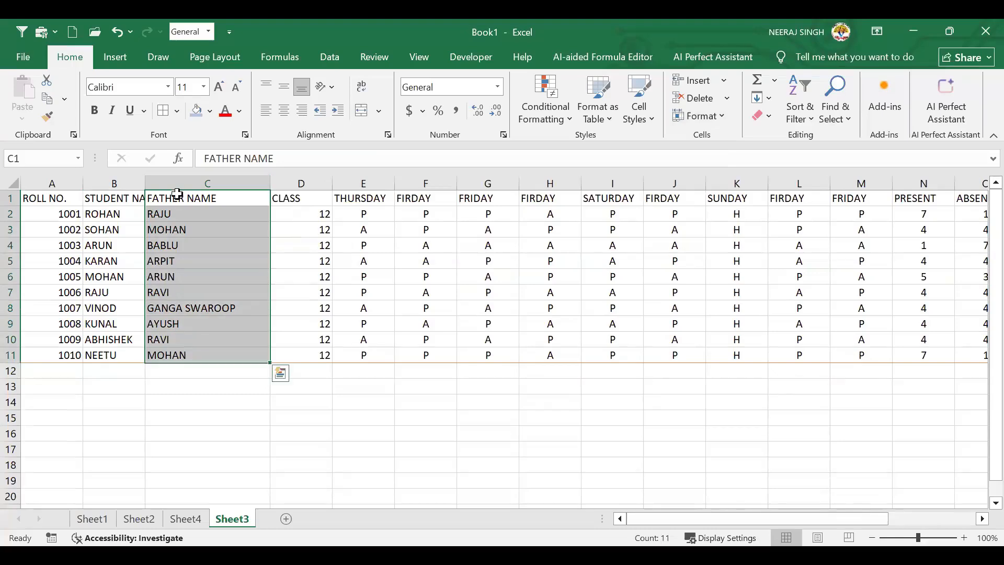
# Set the STUDENT NAME column B width to 30, then to 15
pyautogui.click(128, 245)
pyautogui.click(654, 118)
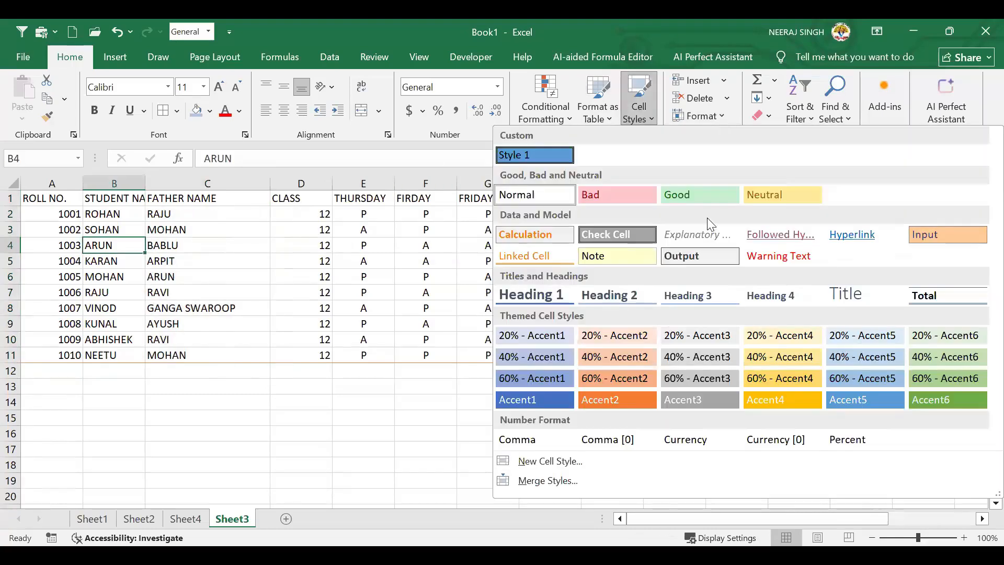
pyautogui.click(712, 116)
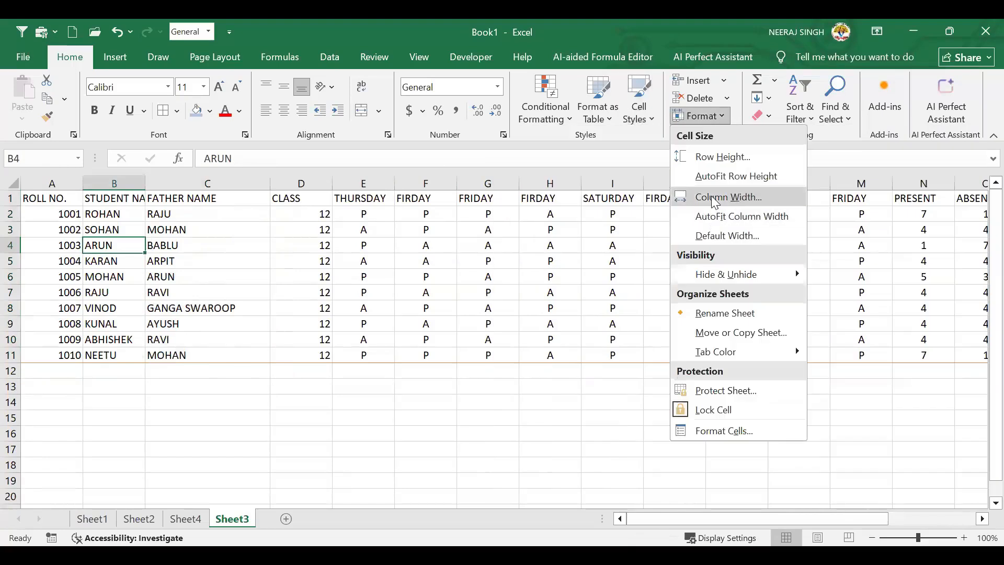
pyautogui.click(714, 201)
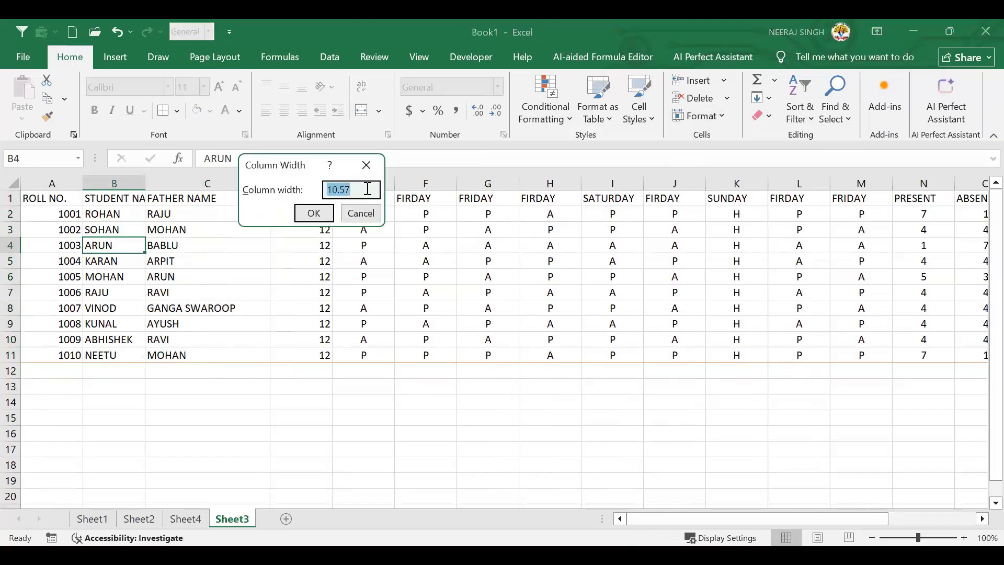
pyautogui.write('30')
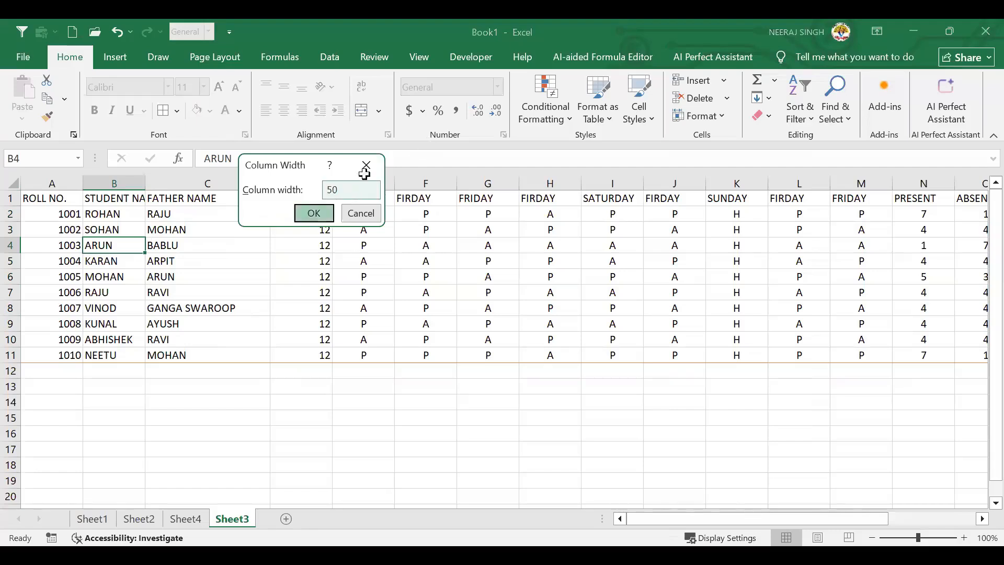
pyautogui.press('Return')
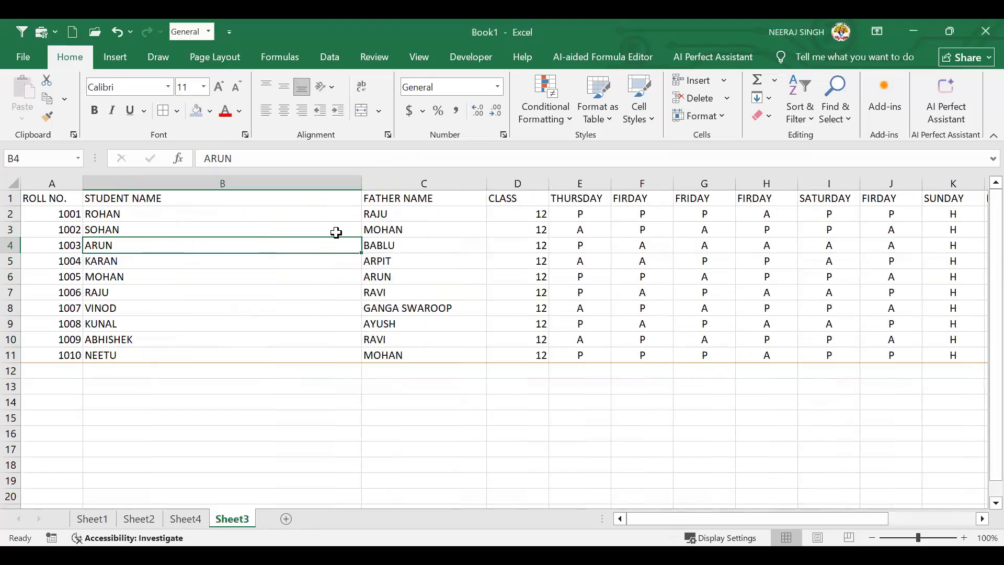
pyautogui.click(700, 116)
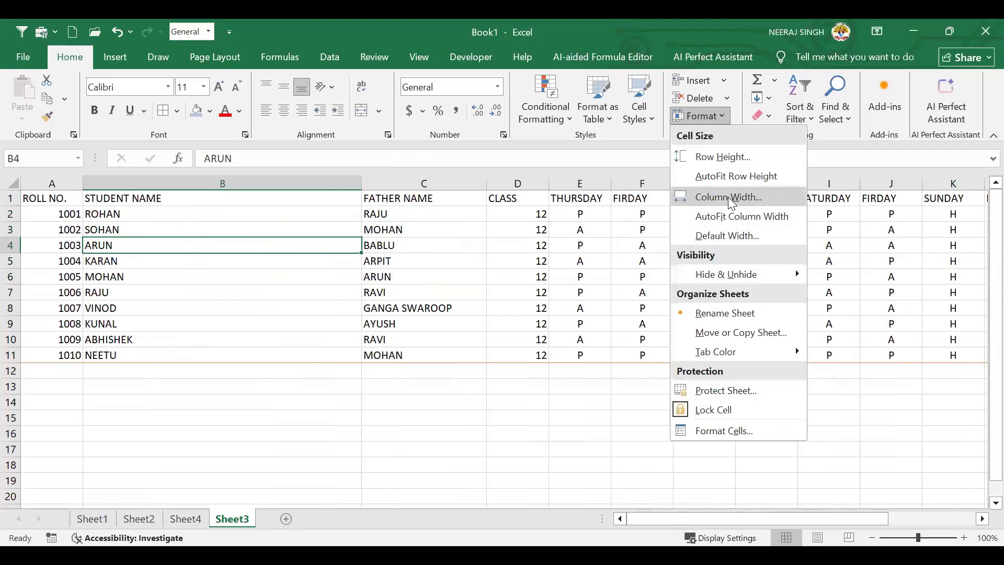
pyautogui.click(730, 202)
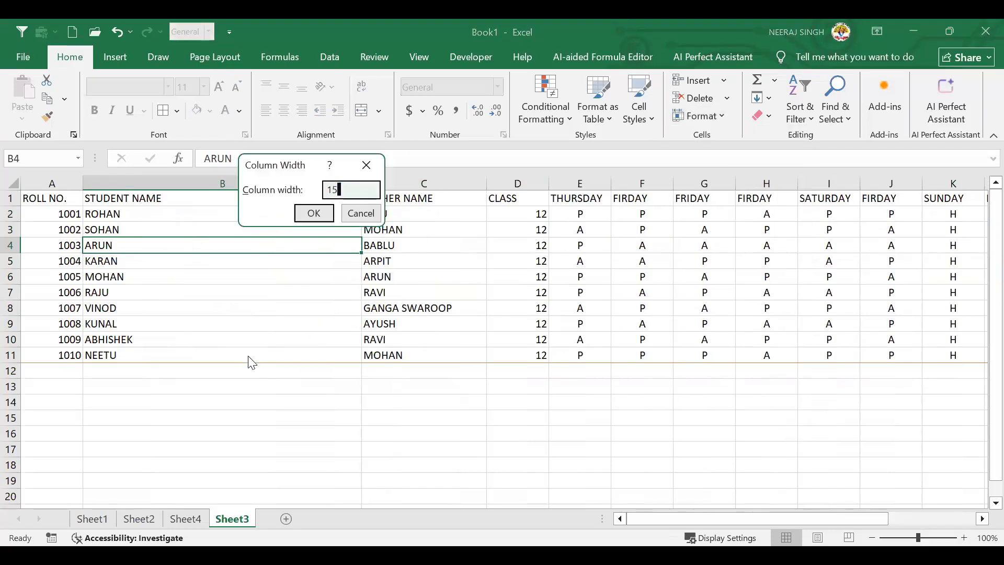
pyautogui.press('Return')
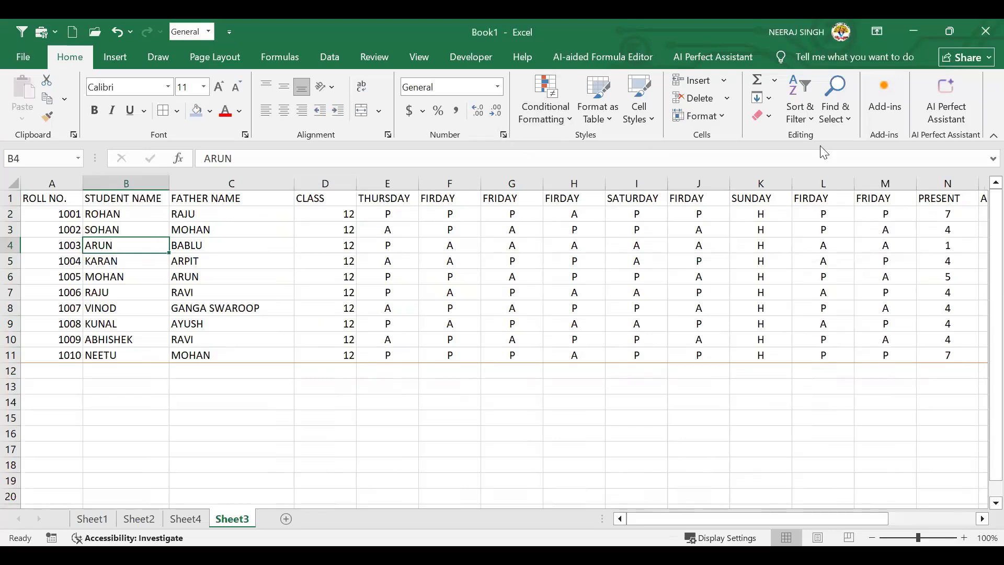
# Enter 45, 45 and 85 in cells B15, C15 and D15 below the table
pyautogui.click(720, 113)
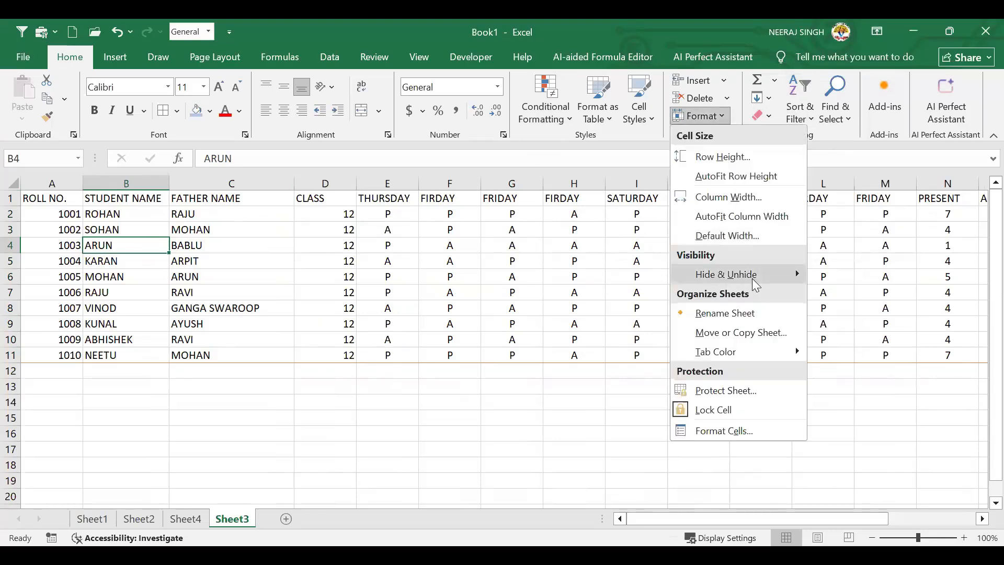
pyautogui.moveTo(753, 278)
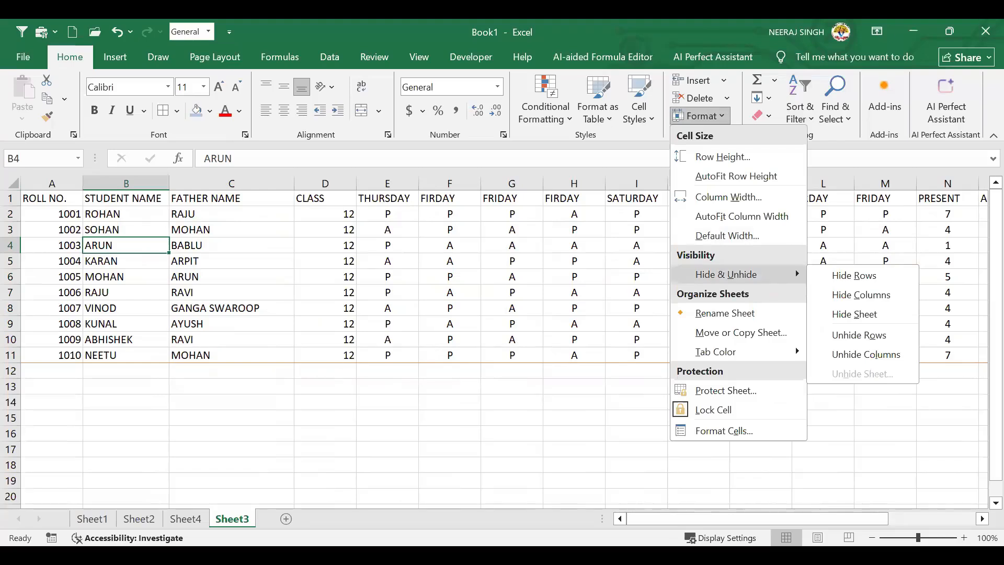
pyautogui.click(132, 416)
pyautogui.doubleClick(132, 417)
pyautogui.write('45')
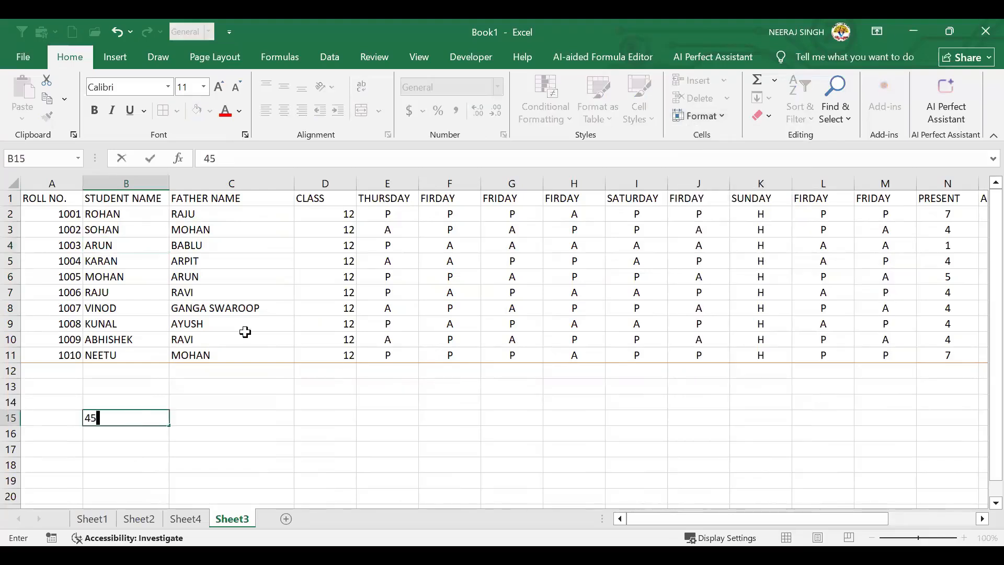
pyautogui.press('Tab')
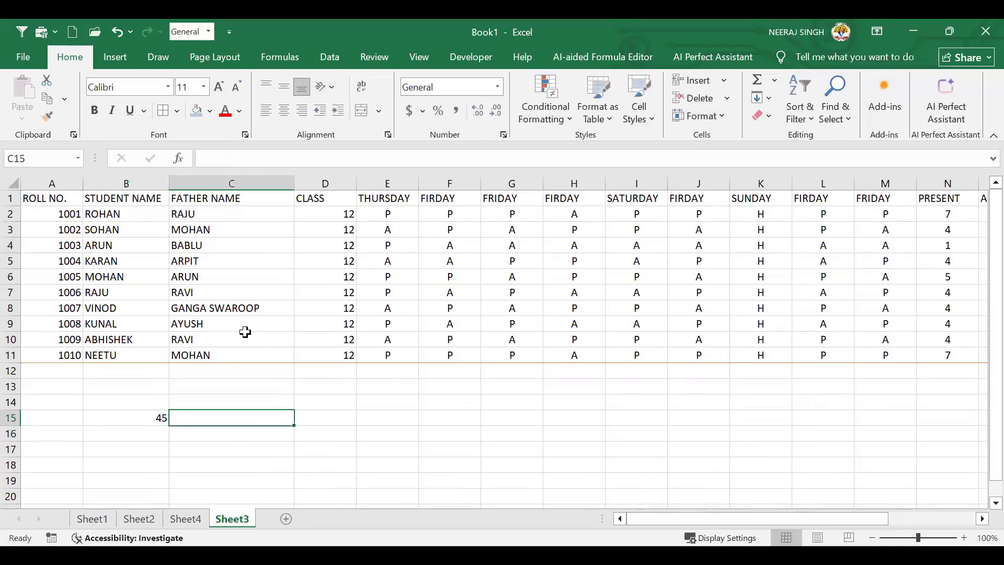
pyautogui.write('45')
pyautogui.press('Return')
pyautogui.press('Up')
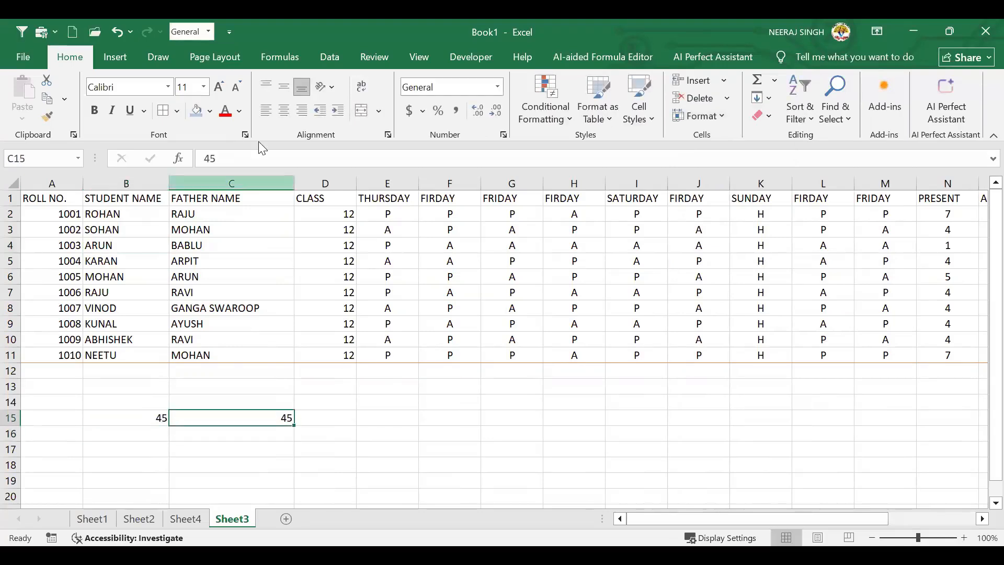
pyautogui.press('Right')
pyautogui.write('85')
pyautogui.press('Tab')
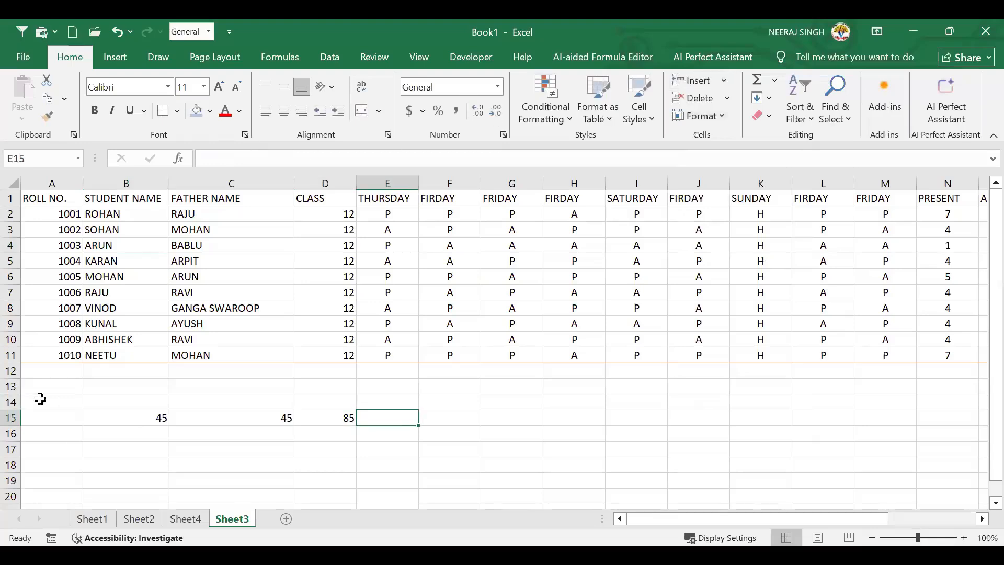
# Hide row 15 with Format > Hide & Unhide > Hide Rows
pyautogui.click(11, 417)
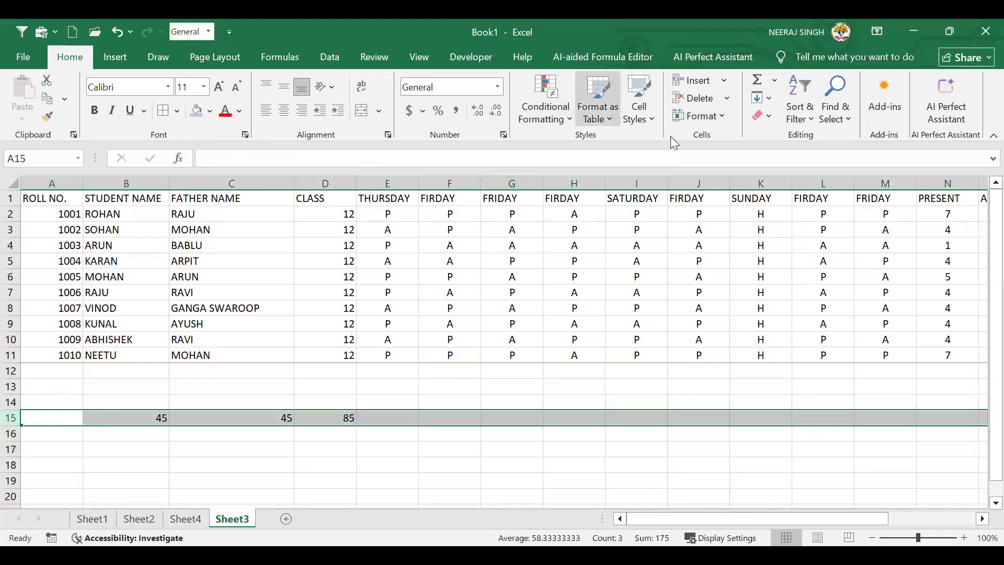
pyautogui.click(720, 122)
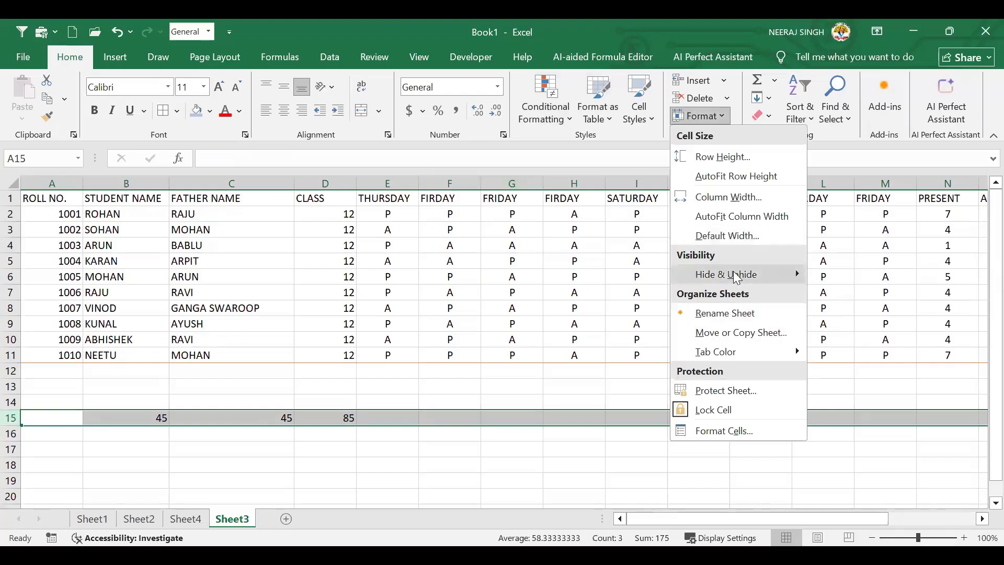
pyautogui.moveTo(737, 275)
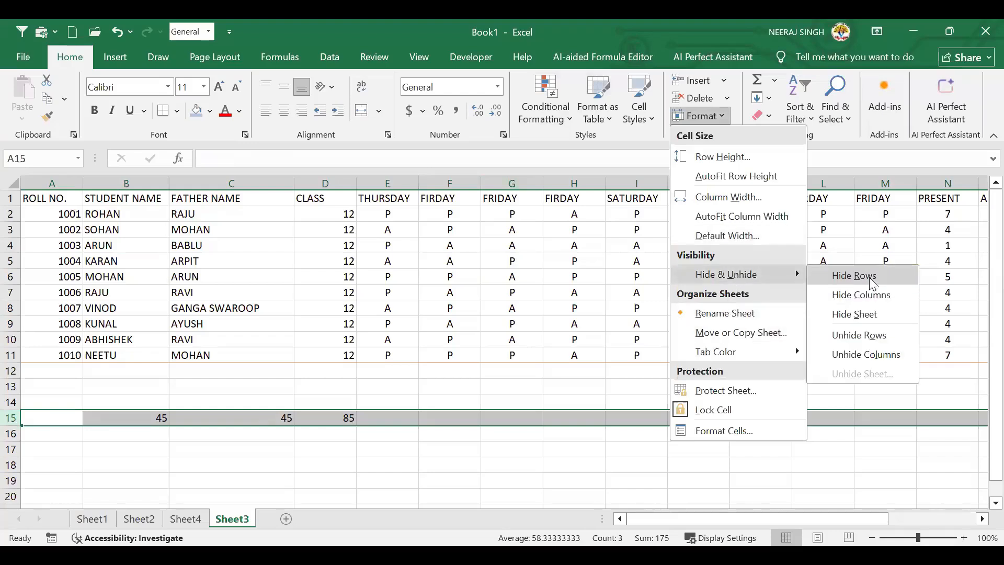
pyautogui.click(867, 275)
pyautogui.click(181, 419)
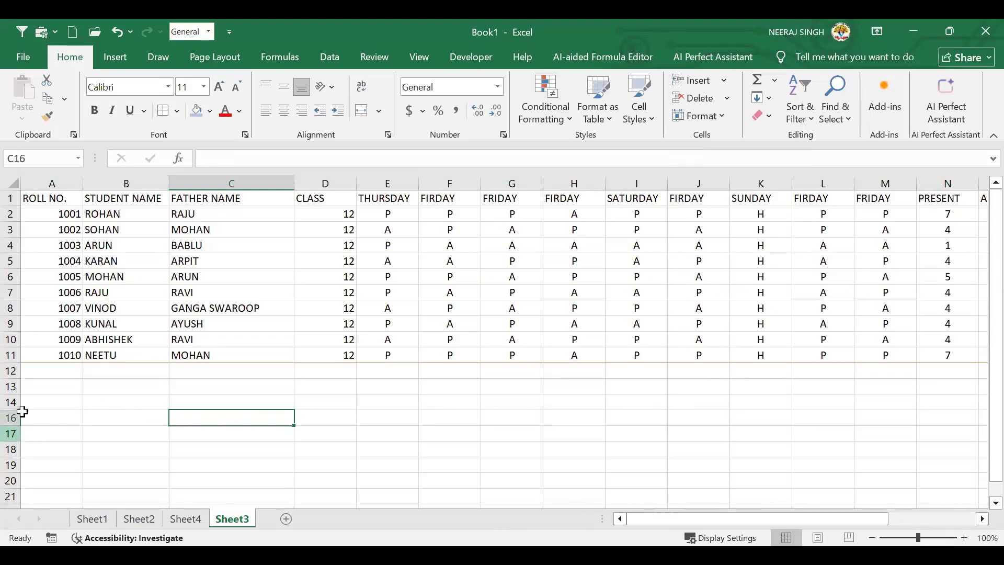
pyautogui.click(54, 403)
pyautogui.click(22, 421)
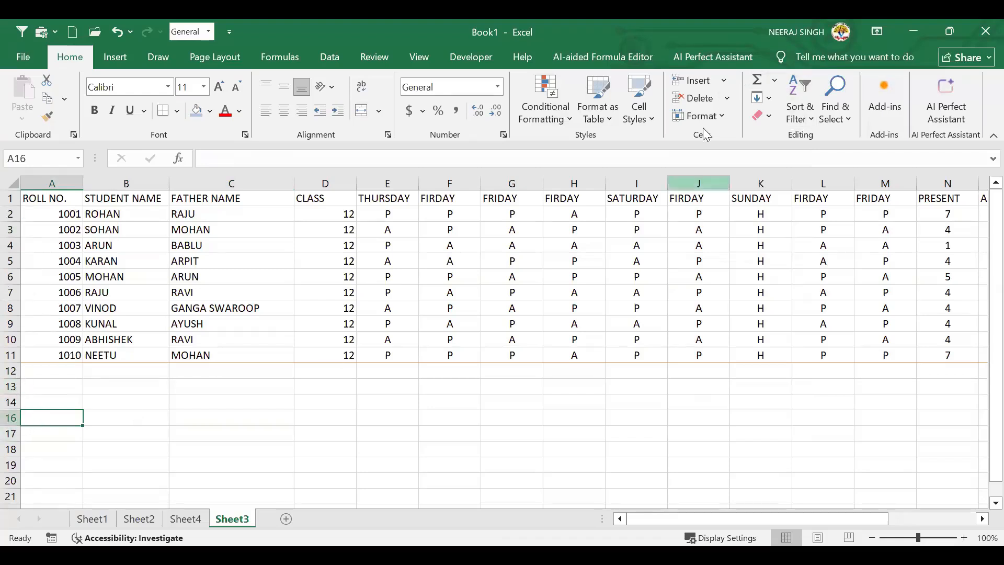
# Hide row 16 with Format > Hide & Unhide > Hide Rows
pyautogui.click(727, 116)
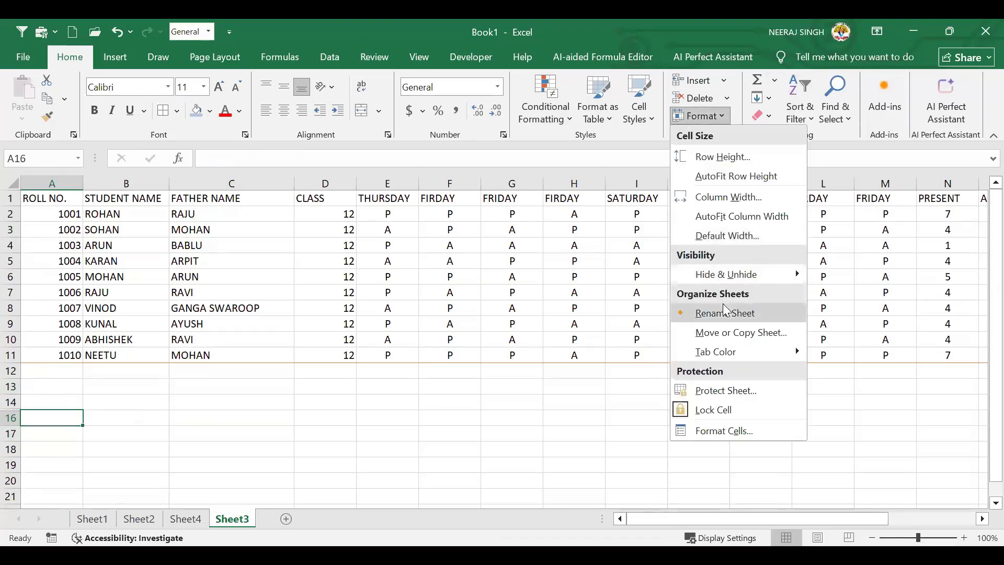
pyautogui.moveTo(756, 272)
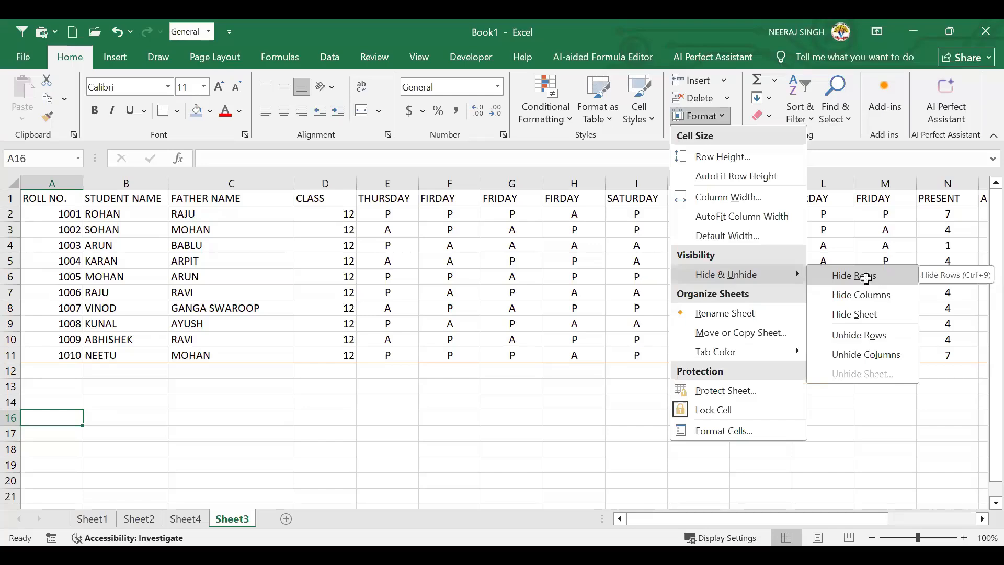
pyautogui.click(866, 278)
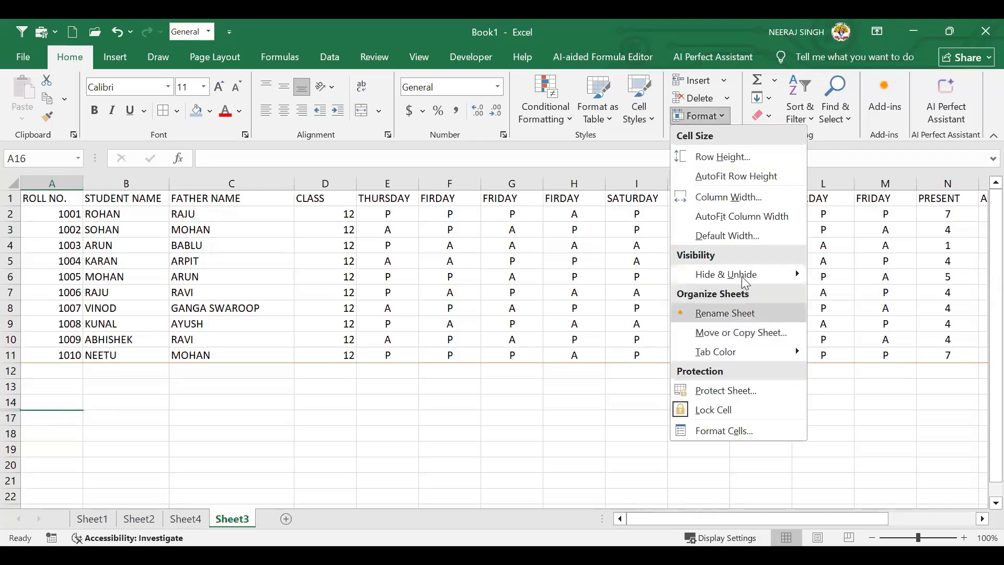
# Select the empty range C13:C20 and look over the Hide & Unhide options without changes
pyautogui.moveTo(741, 276)
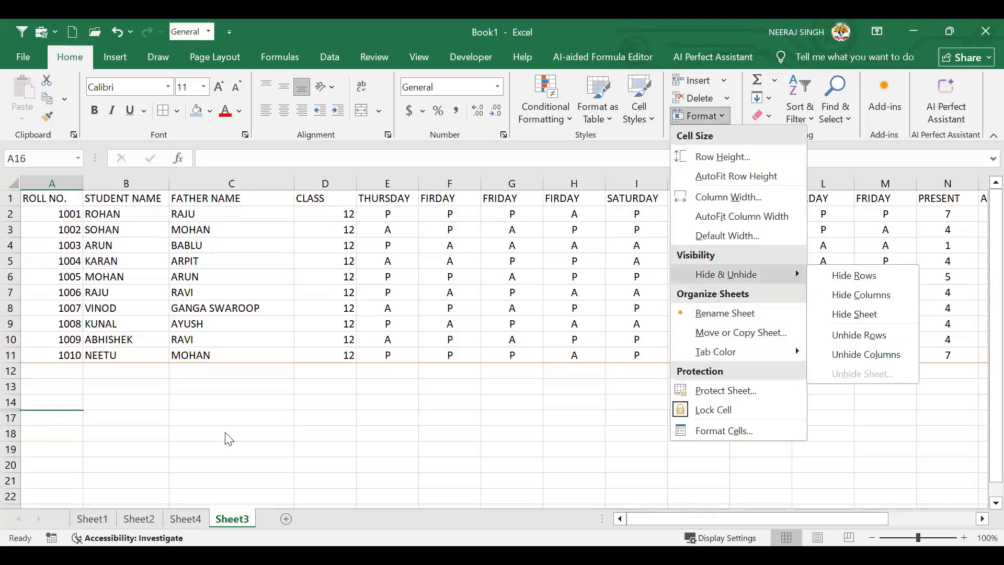
pyautogui.moveTo(244, 393); pyautogui.dragTo(214, 470)
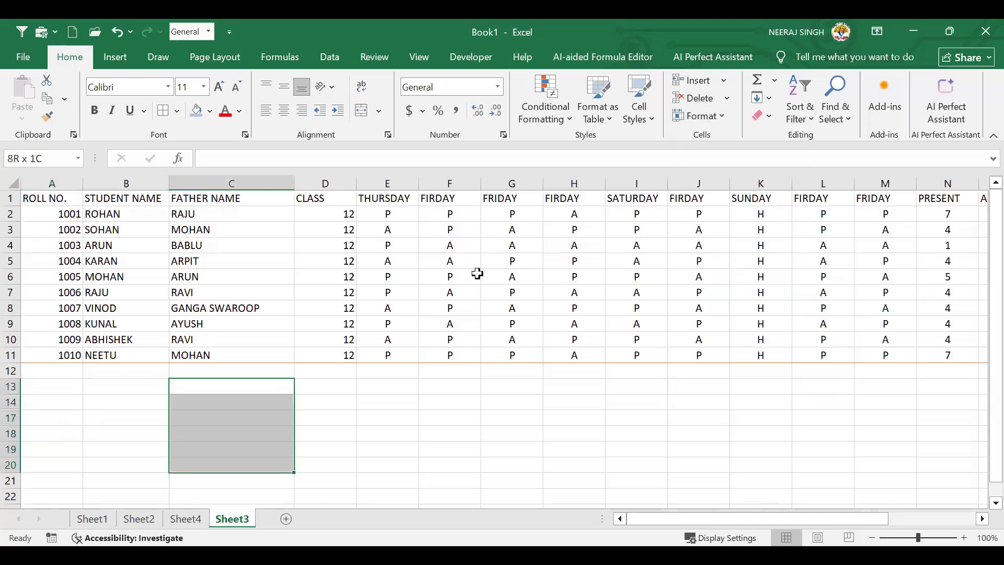
pyautogui.click(718, 118)
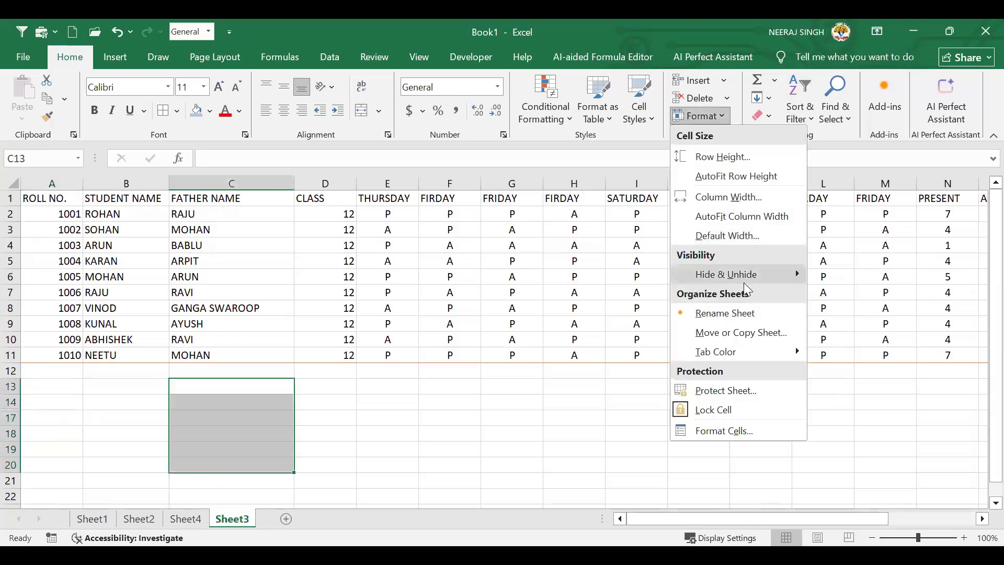
pyautogui.moveTo(744, 277)
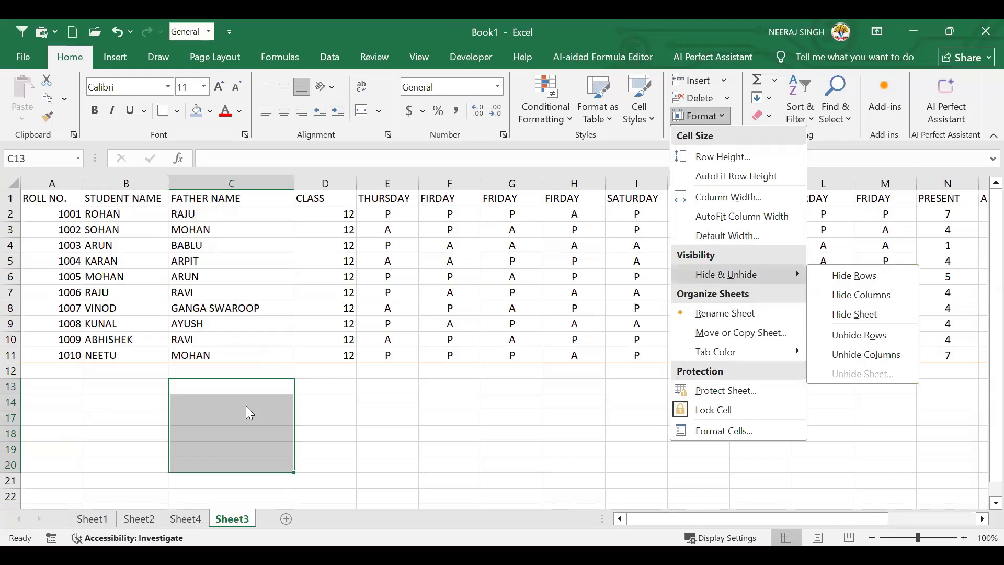
pyautogui.click(150, 415)
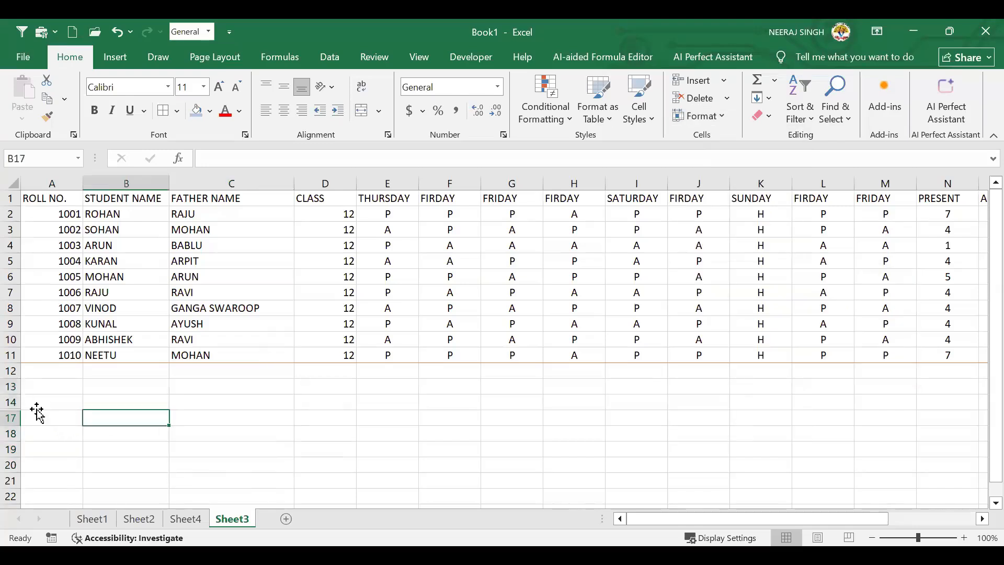
# From cell A14, try Unhide Rows and then Unhide Columns
pyautogui.click(36, 406)
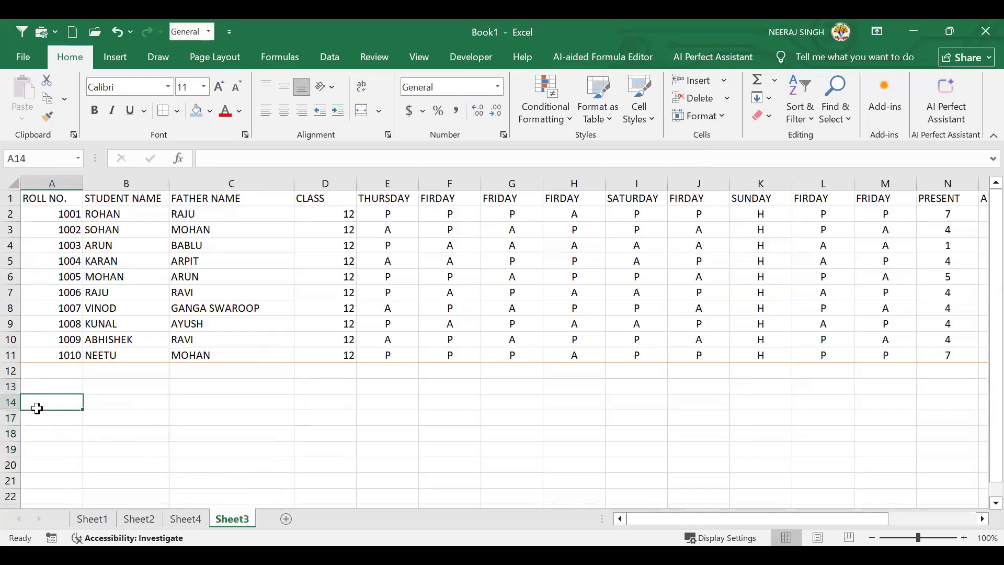
pyautogui.click(720, 117)
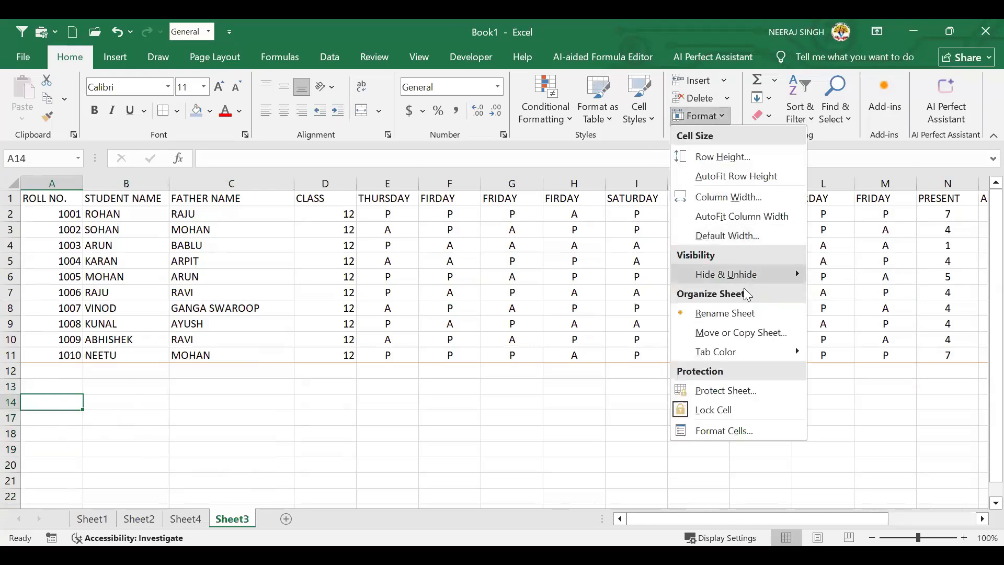
pyautogui.moveTo(745, 275)
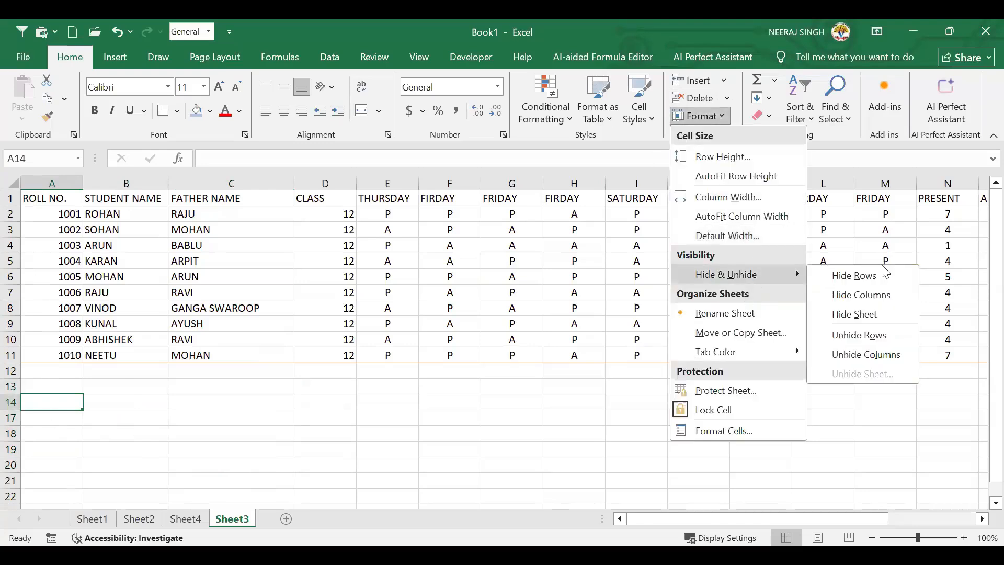
pyautogui.click(872, 334)
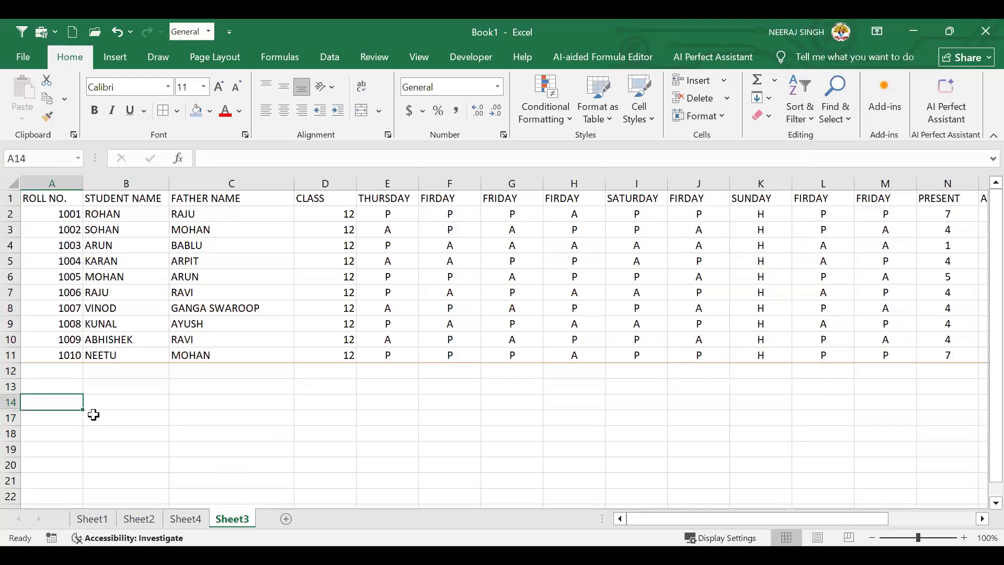
pyautogui.click(53, 412)
pyautogui.click(57, 405)
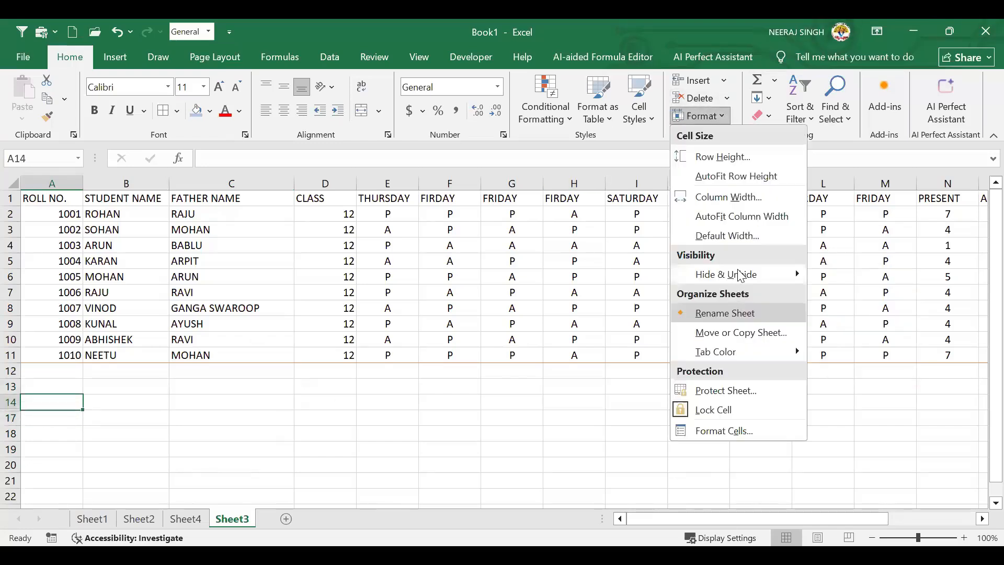
pyautogui.moveTo(740, 275)
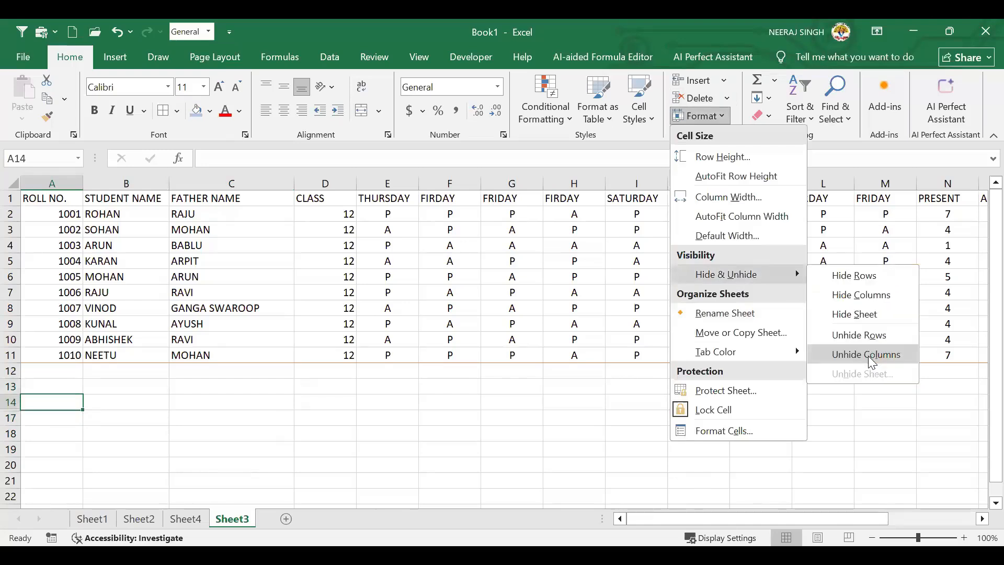
pyautogui.click(868, 355)
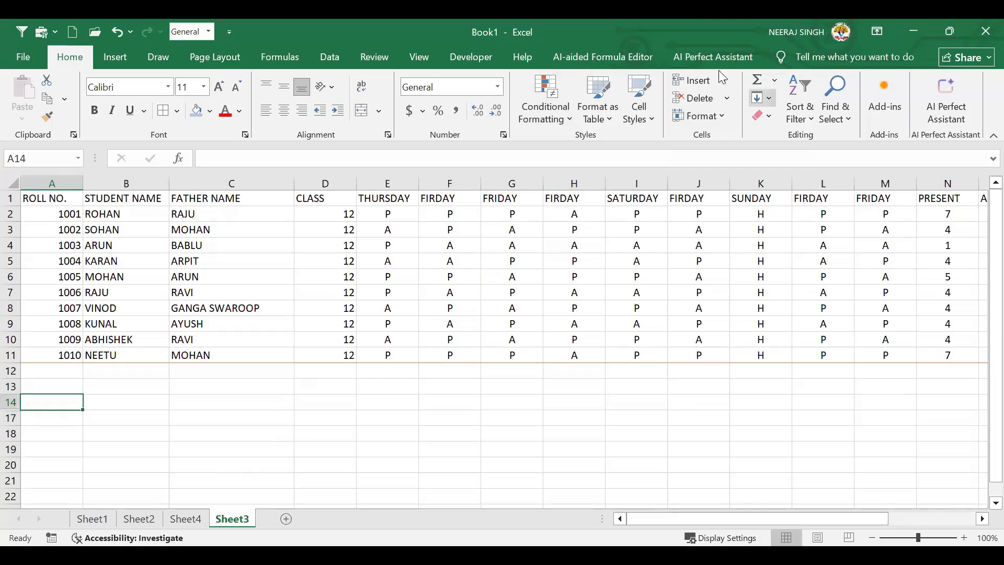
# Select A13:D14 around the hidden rows and browse the Cell Styles gallery
pyautogui.click(716, 122)
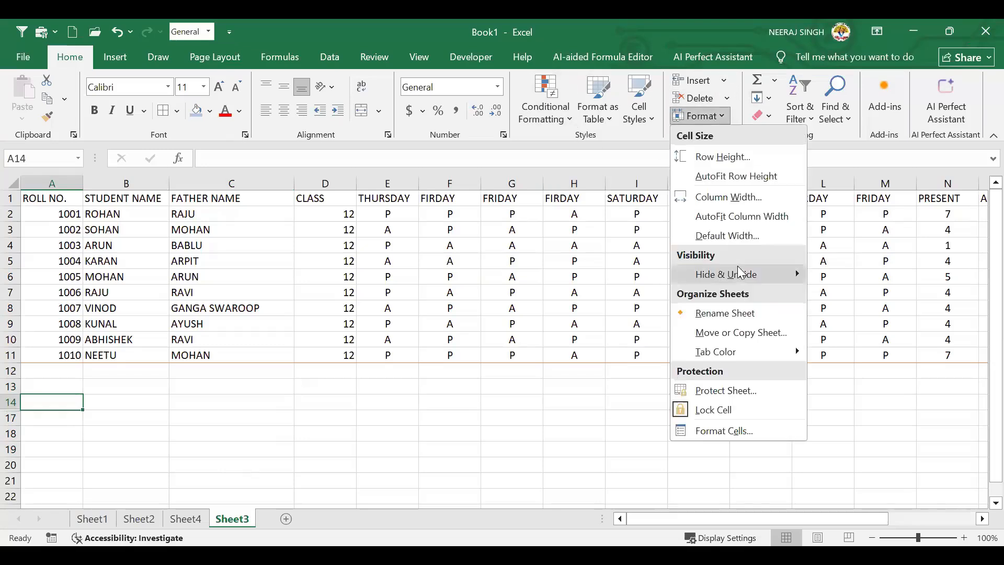
pyautogui.moveTo(740, 273)
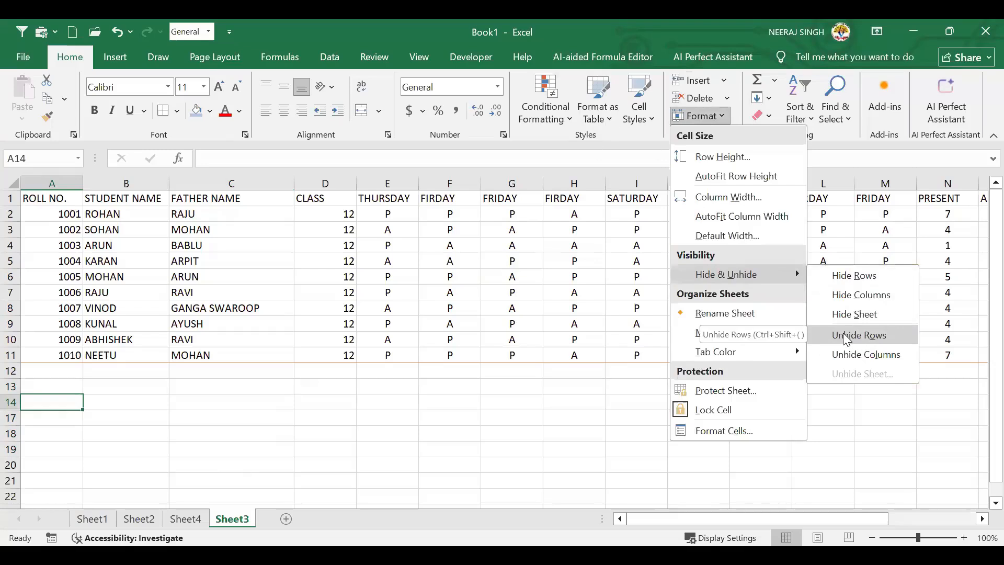
pyautogui.click(34, 426)
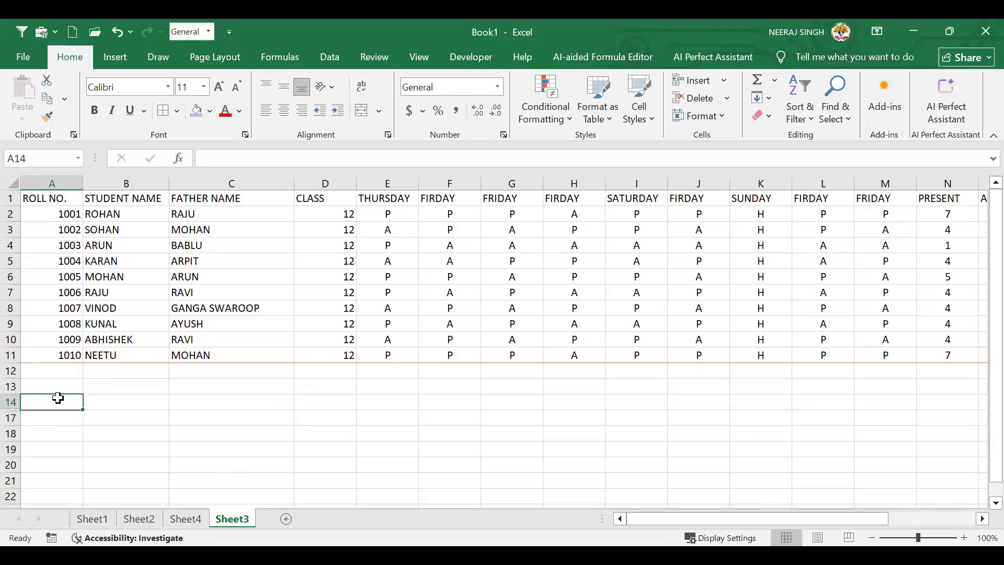
pyautogui.moveTo(57, 398); pyautogui.dragTo(326, 387)
pyautogui.click(61, 399)
pyautogui.click(650, 111)
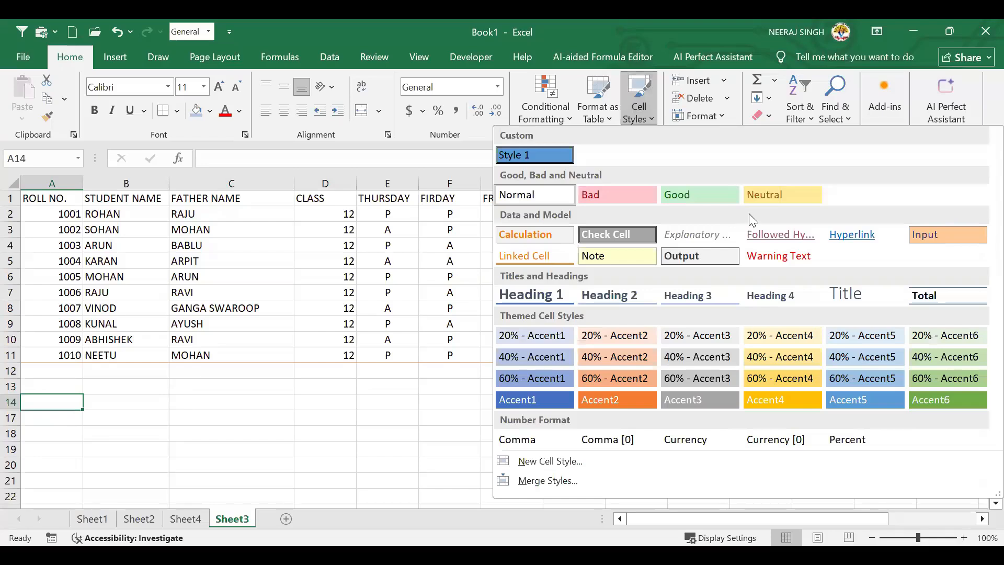
pyautogui.click(699, 115)
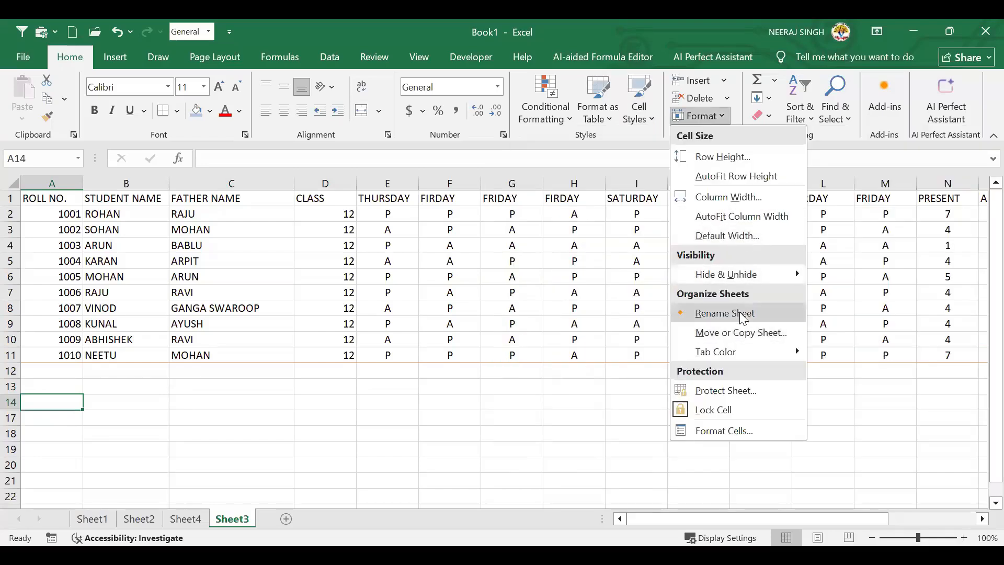
# Select B12:B22 across the hidden rows and look over the Hide & Unhide options
pyautogui.click(401, 391)
pyautogui.click(61, 391)
pyautogui.moveTo(163, 372); pyautogui.dragTo(138, 497)
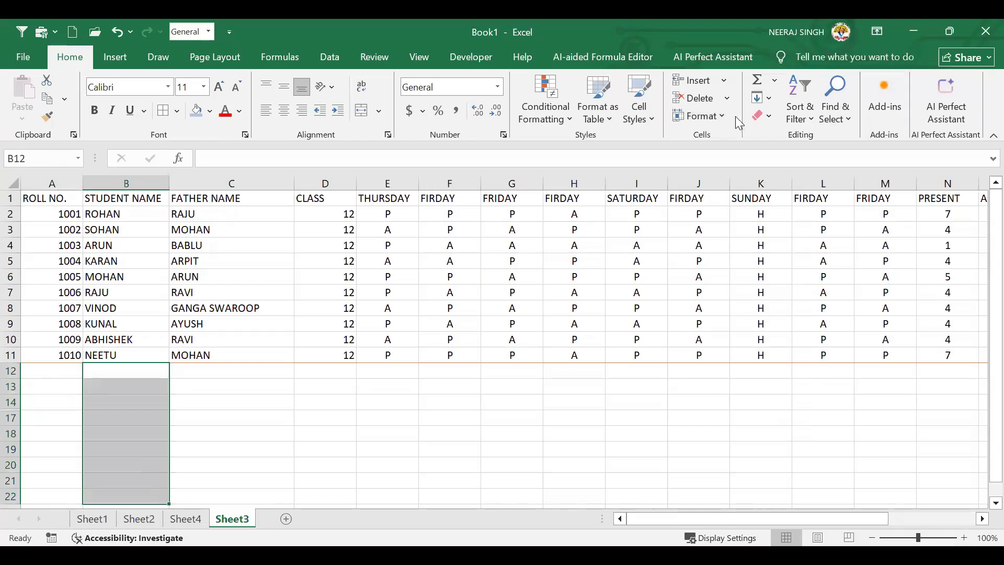
pyautogui.click(712, 117)
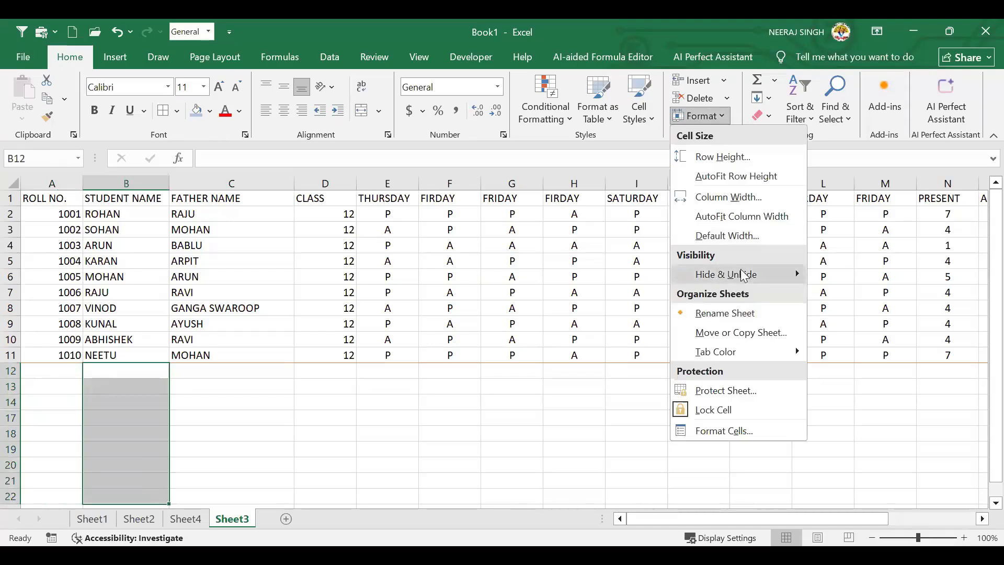
pyautogui.moveTo(742, 275)
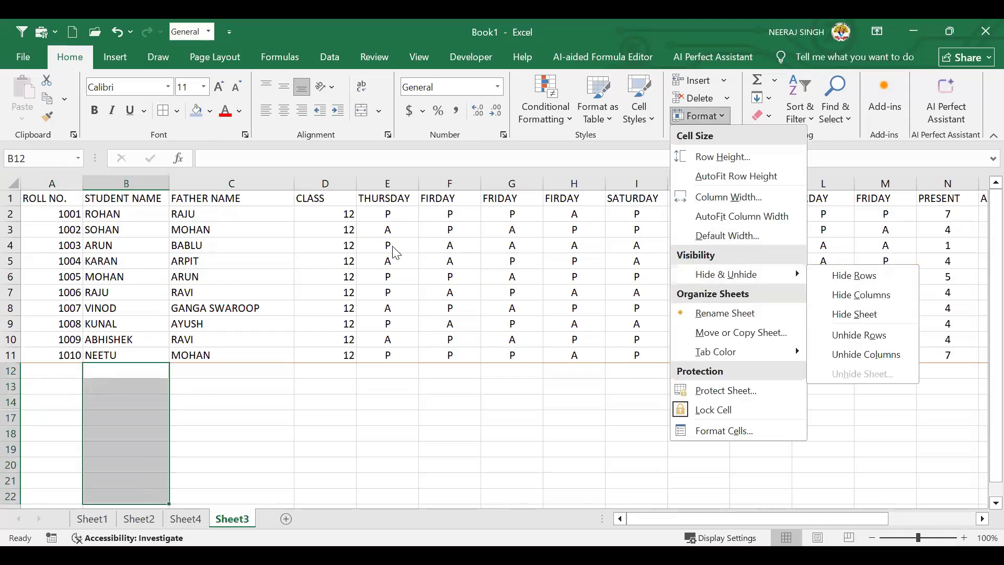
pyautogui.click(474, 278)
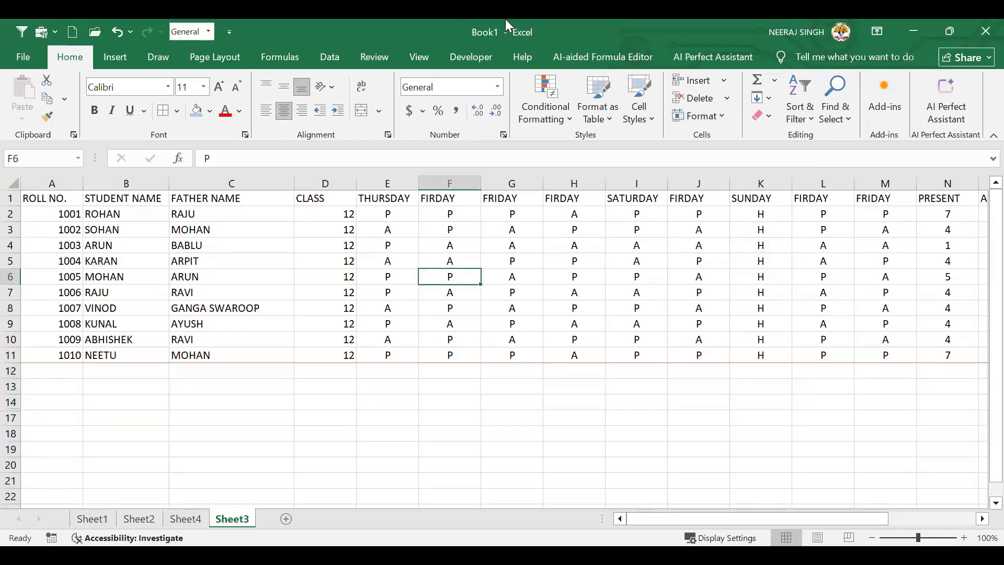
# Unhide the table's hidden columns and bring the Format menu back up
pyautogui.click(700, 116)
pyautogui.moveTo(762, 278)
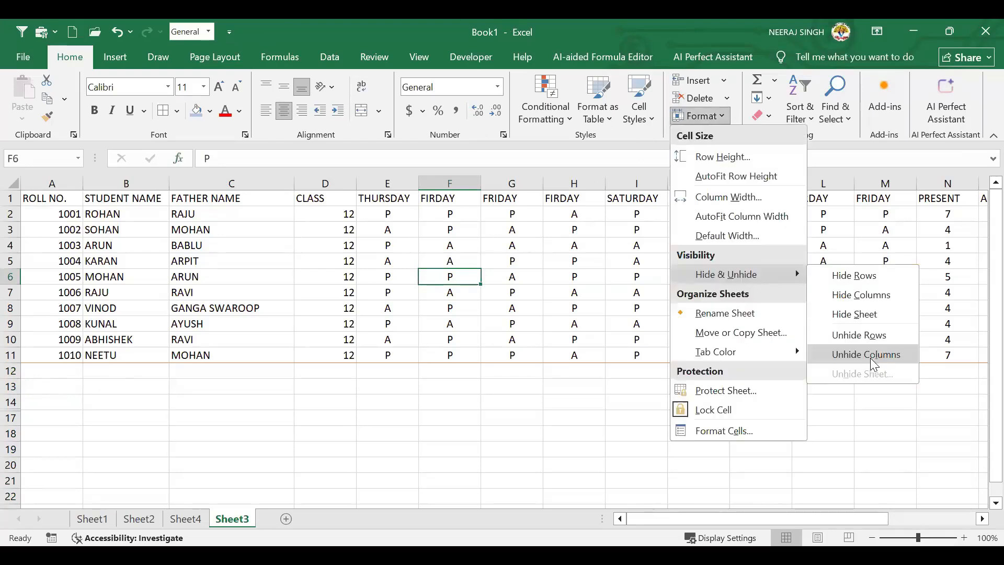
pyautogui.click(498, 452)
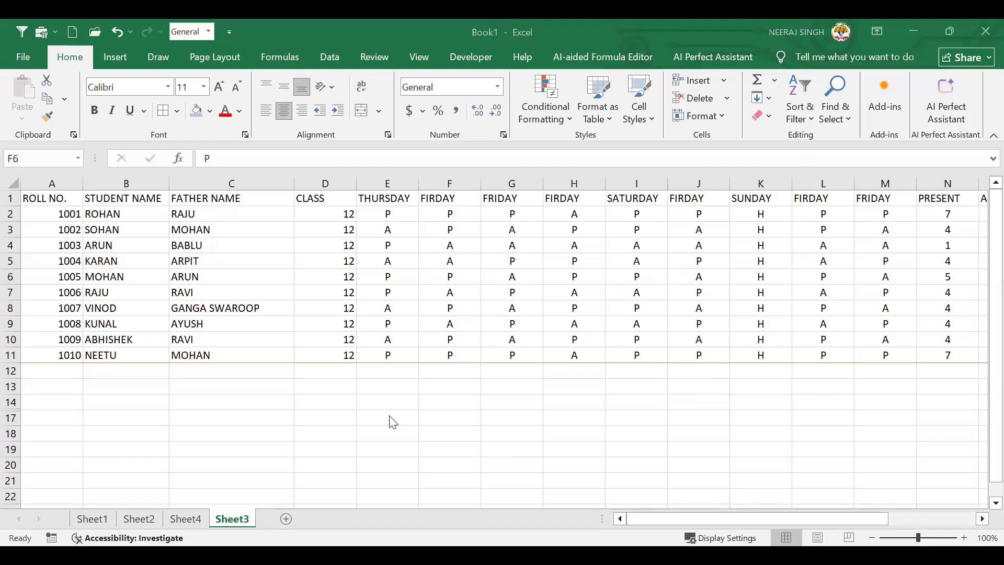
pyautogui.click(703, 120)
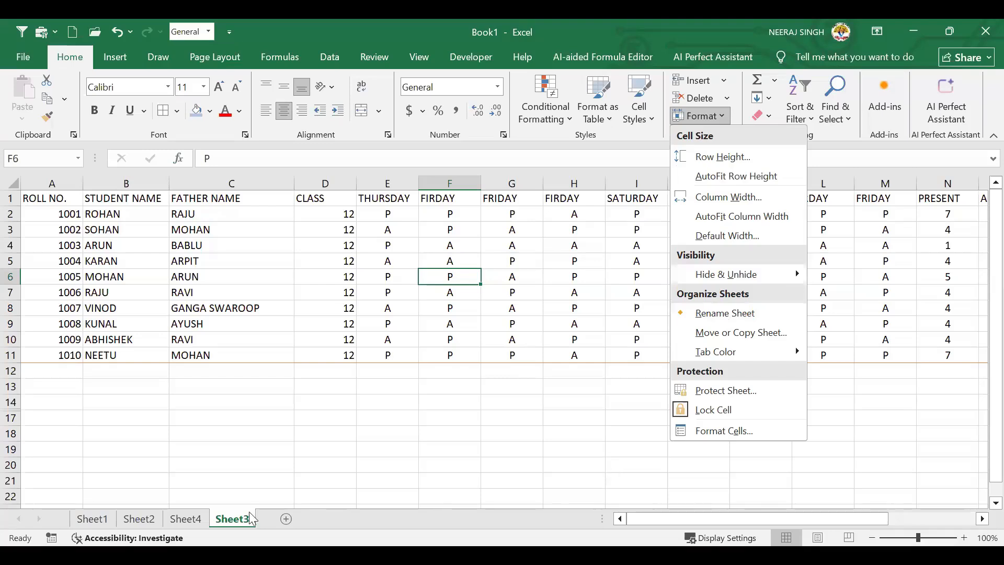
# Zoom in on the attendance table and switch to Sheet4
pyautogui.click(898, 520)
pyautogui.click(963, 537)
pyautogui.click(963, 537)
pyautogui.click(963, 537)
pyautogui.click(963, 538)
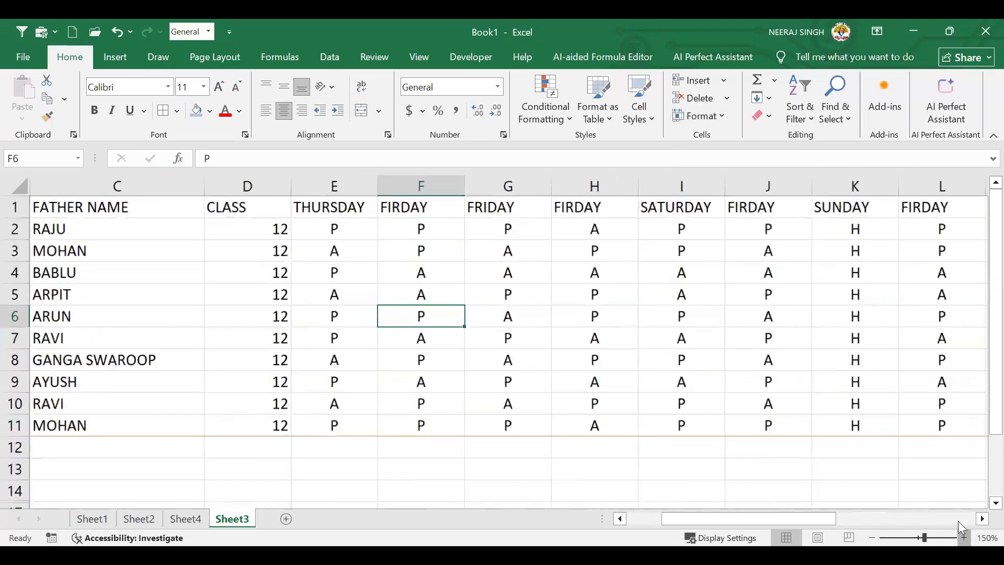
pyautogui.click(963, 538)
pyautogui.click(963, 537)
pyautogui.click(964, 538)
pyautogui.scroll(-2, 230, 517)
pyautogui.scroll(-1, 177, 521)
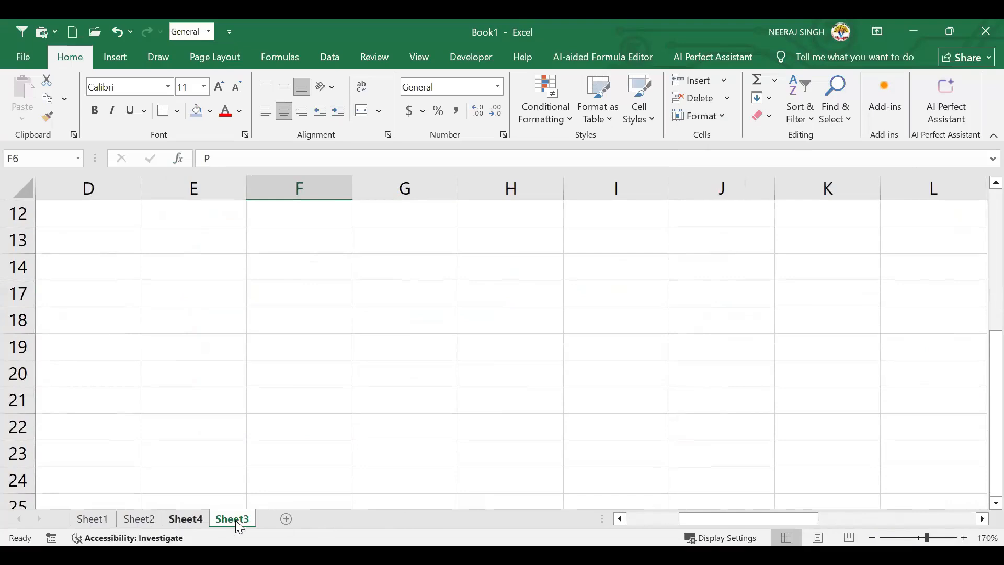
pyautogui.click(187, 519)
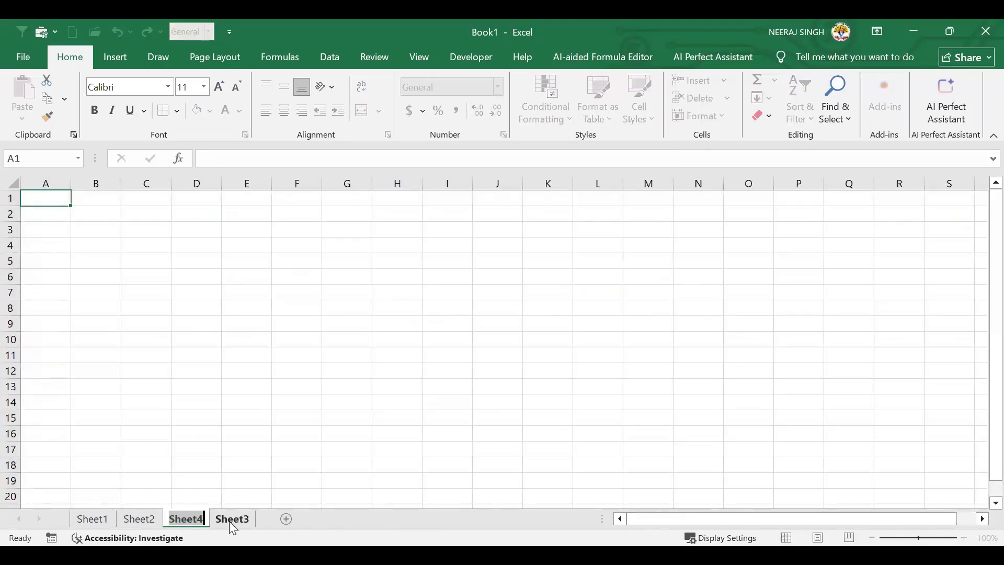
pyautogui.click(224, 495)
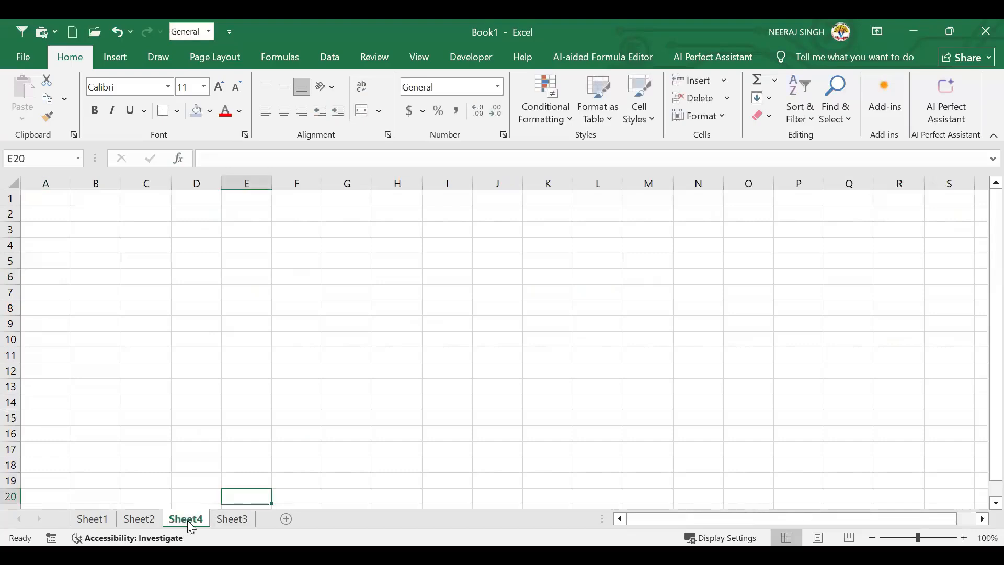
pyautogui.click(195, 481)
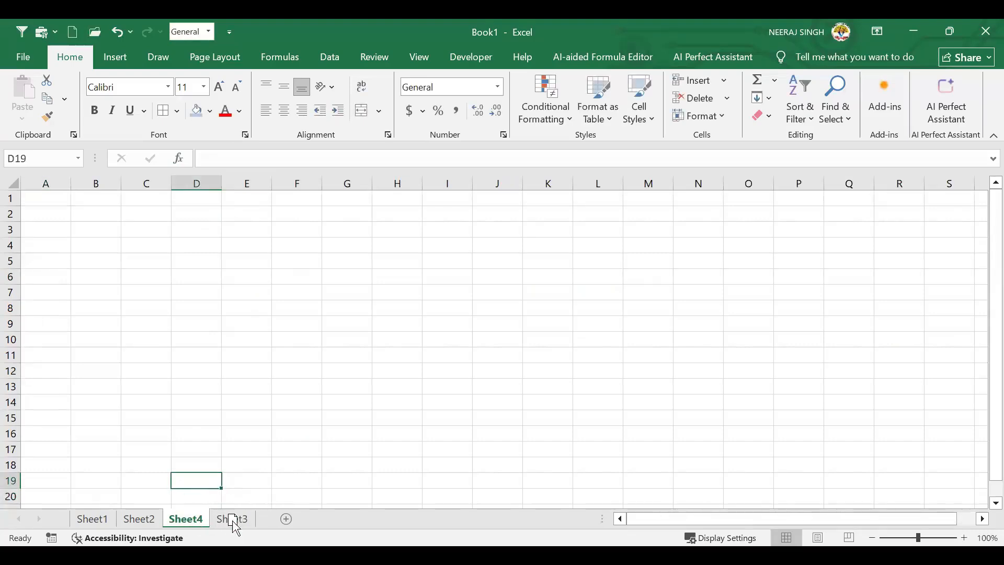
# Move the Sheet4 tab after Sheet3, leaving only Sheet4 active
pyautogui.moveTo(242, 525); pyautogui.dragTo(272, 520)
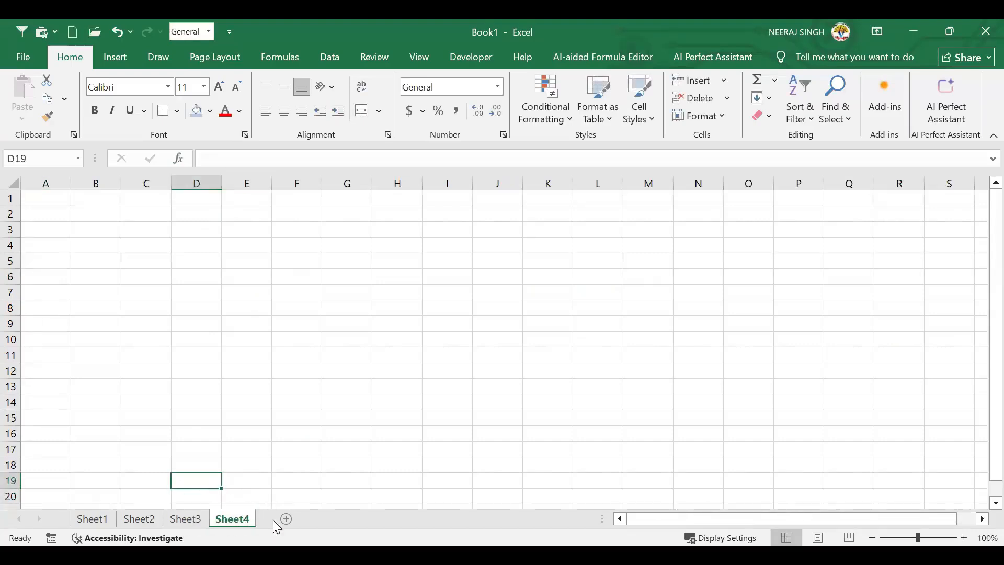
pyautogui.press('Right')
pyautogui.keyDown('ctrl'); pyautogui.click(199, 519); pyautogui.keyUp('ctrl')
pyautogui.click(248, 519)
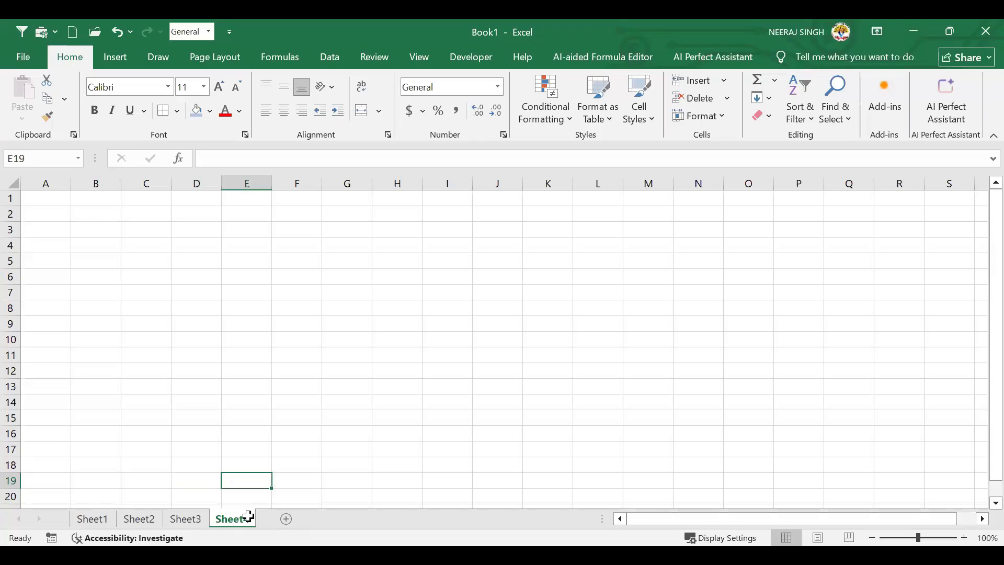
# Rename the Sheet3 tab to 'ATTENDANCE SHEET', replacing an initially mistyped name
pyautogui.rightClick(189, 521)
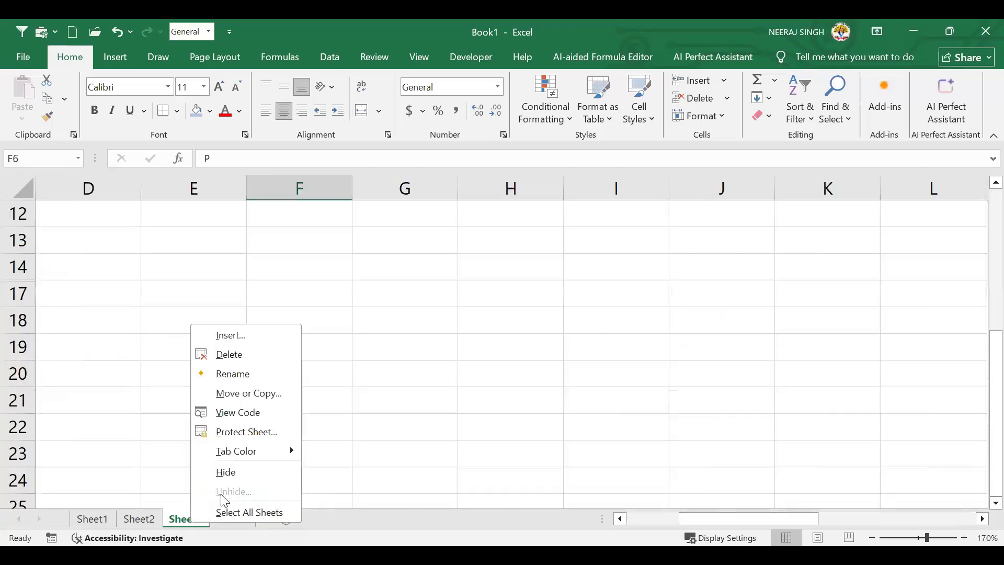
pyautogui.click(242, 374)
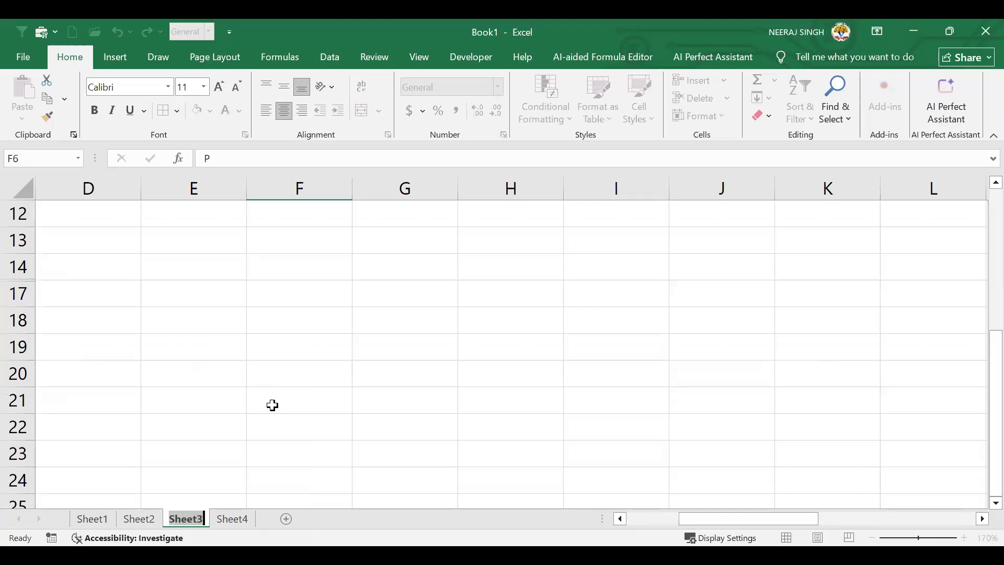
pyautogui.write('SIMRAN')
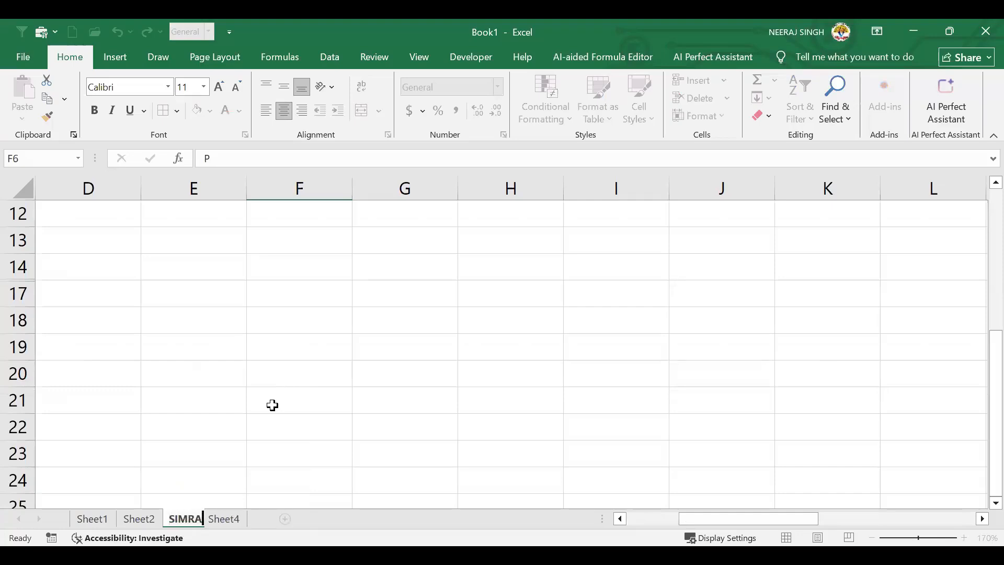
pyautogui.press('BackSpace')
pyautogui.press('BackSpace')
pyautogui.press('BackSpace')
pyautogui.press('BackSpace')
pyautogui.press('BackSpace')
pyautogui.press('BackSpace')
pyautogui.write('ATT')
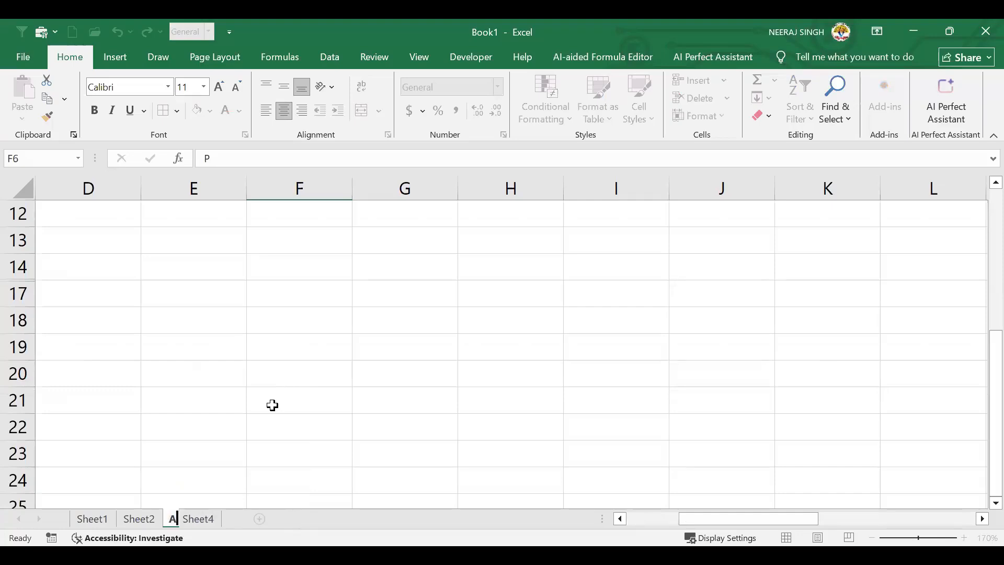
pyautogui.write('EN')
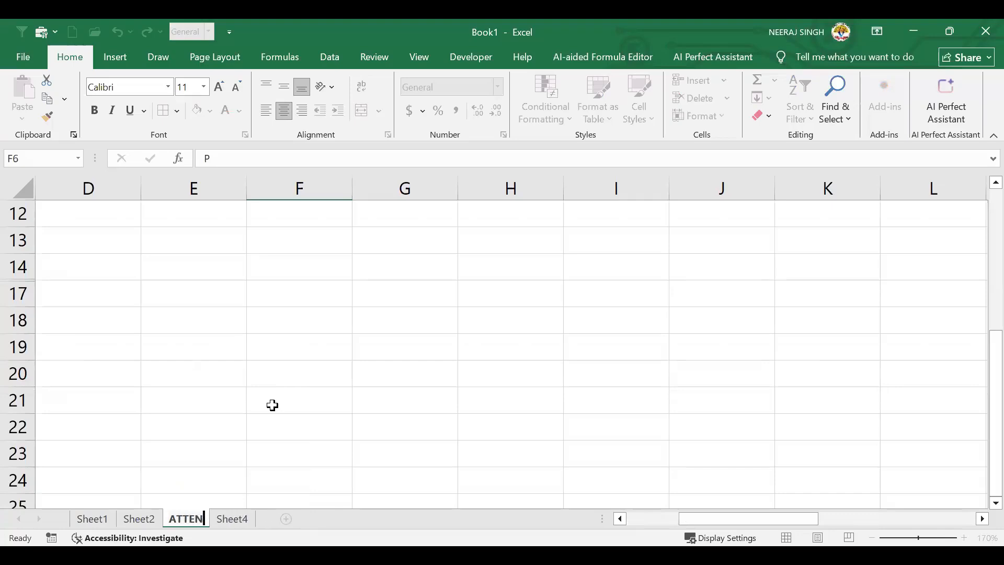
pyautogui.write('DANCE SHEET')
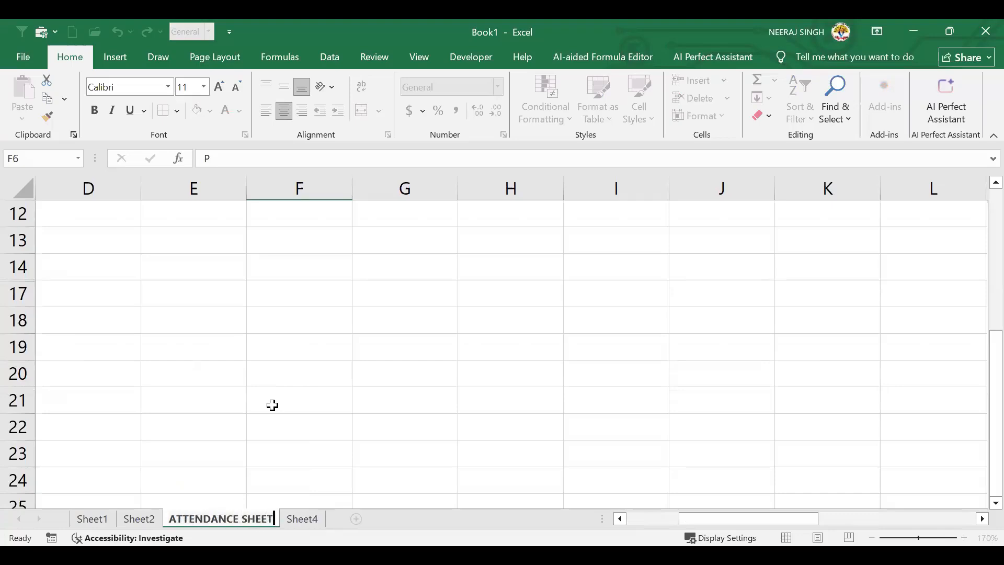
pyautogui.press('Return')
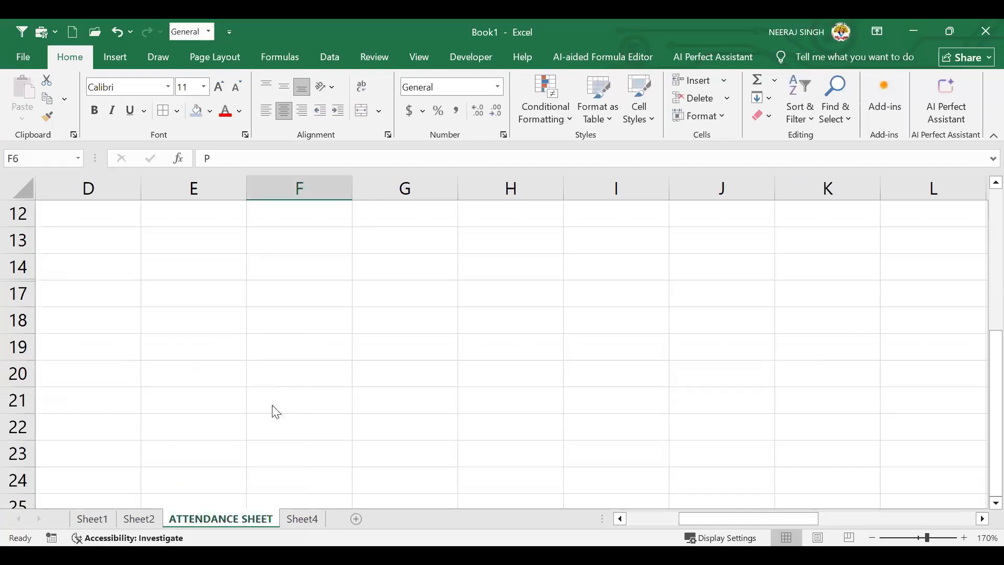
pyautogui.click(256, 403)
# Zoom out, start renaming the ATTENDANCE SHEET tab, then leave its name unchanged
pyautogui.scroll(2, 636, 412)
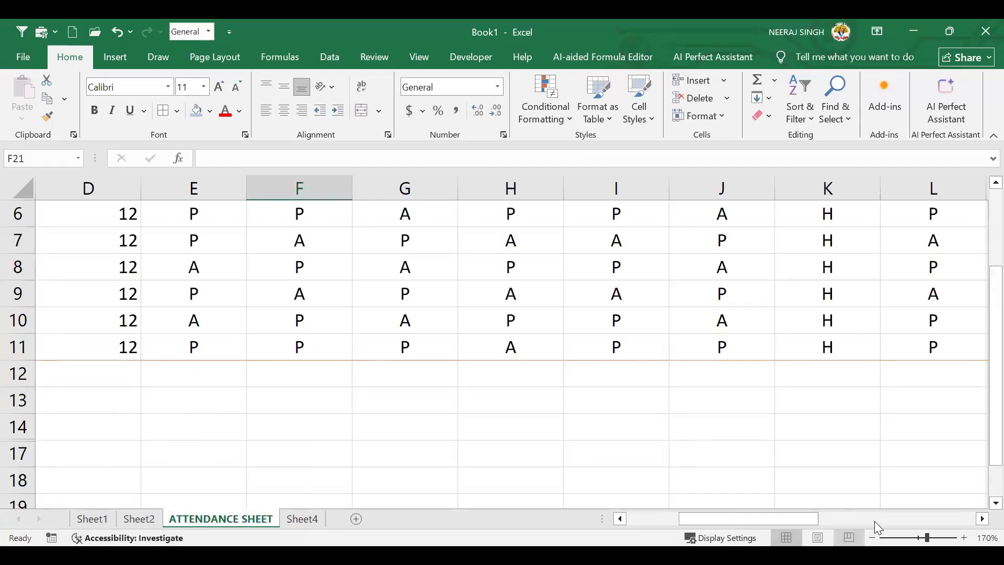
pyautogui.click(872, 537)
pyautogui.click(871, 537)
pyautogui.click(871, 536)
pyautogui.click(872, 537)
pyautogui.click(871, 537)
pyautogui.click(872, 537)
pyautogui.click(872, 537)
pyautogui.click(872, 536)
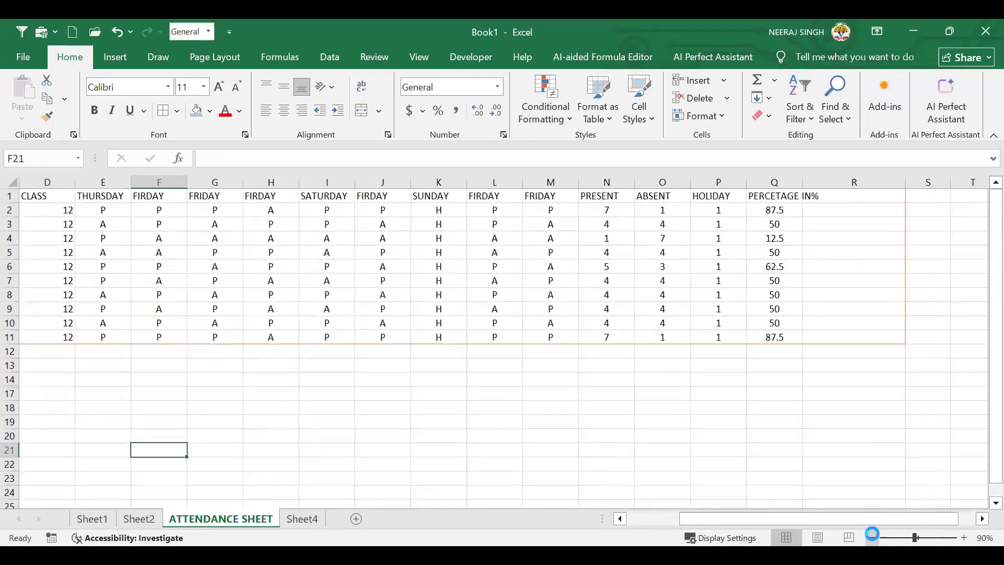
pyautogui.click(871, 536)
pyautogui.click(872, 537)
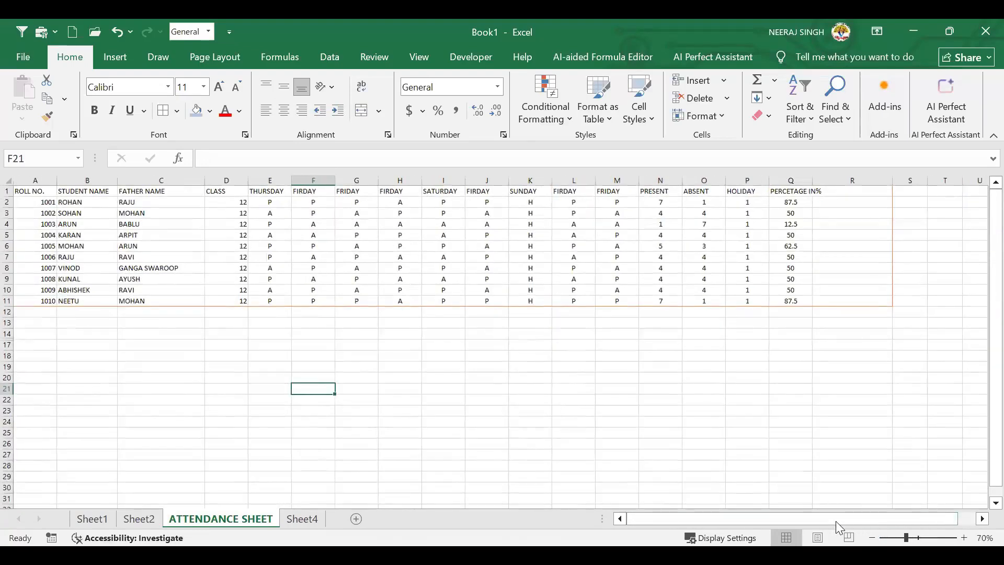
pyautogui.click(705, 121)
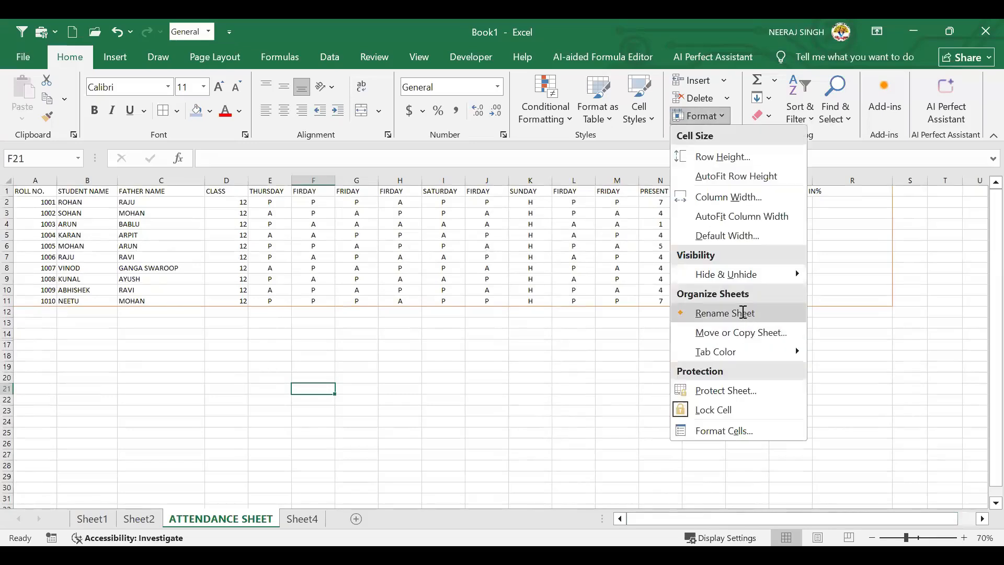
pyautogui.click(743, 312)
pyautogui.click(221, 519)
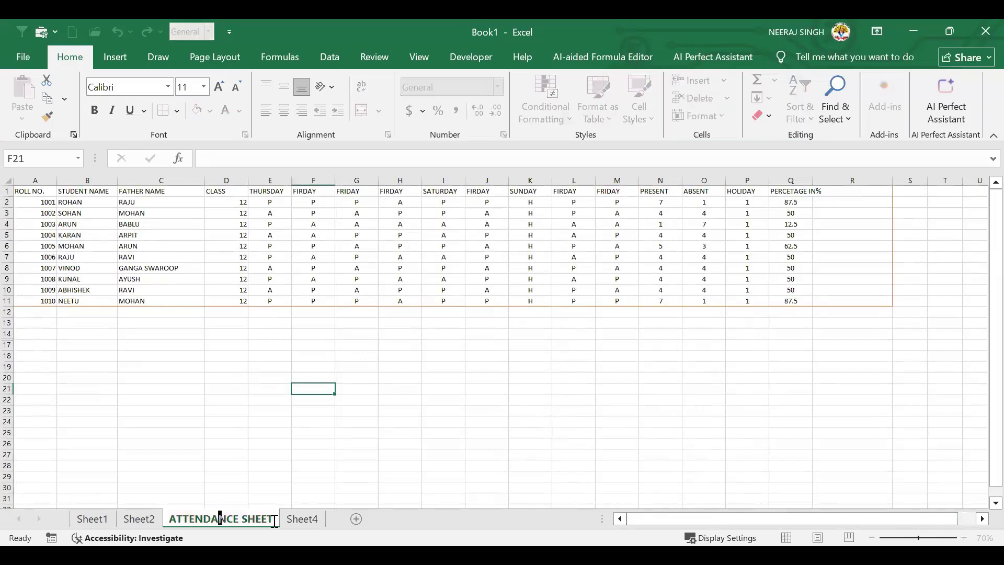
pyautogui.moveTo(253, 521); pyautogui.dragTo(168, 519)
pyautogui.click(468, 390)
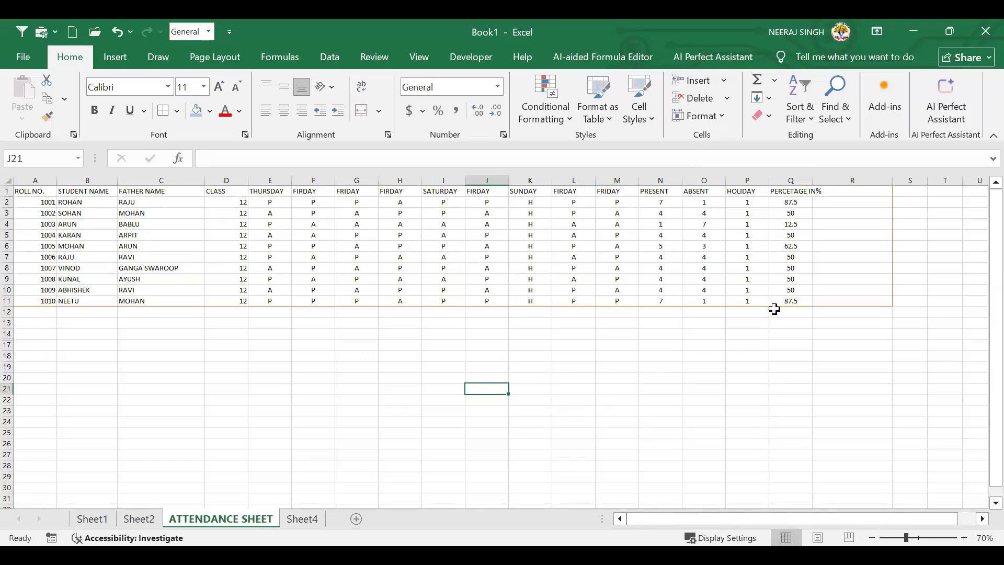
# Open Move or Copy Sheet and choose Sheet4 as the sheet to place it before
pyautogui.scroll(2, 959, 521)
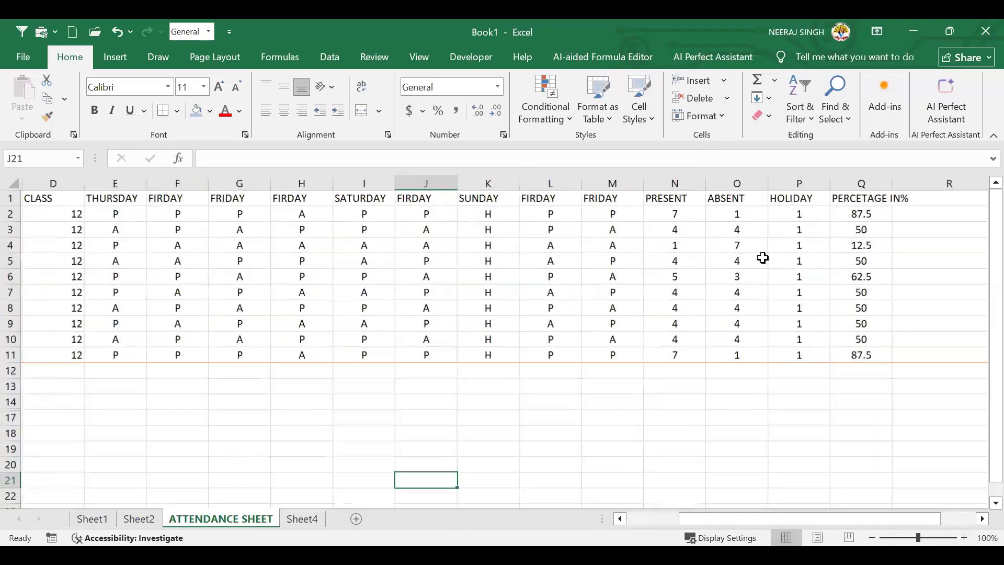
pyautogui.click(704, 116)
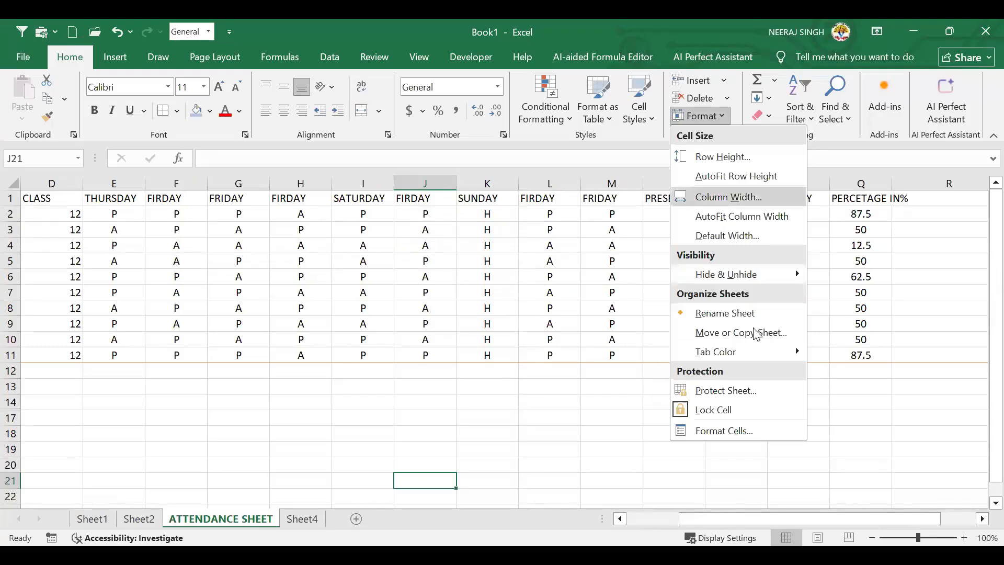
pyautogui.click(767, 336)
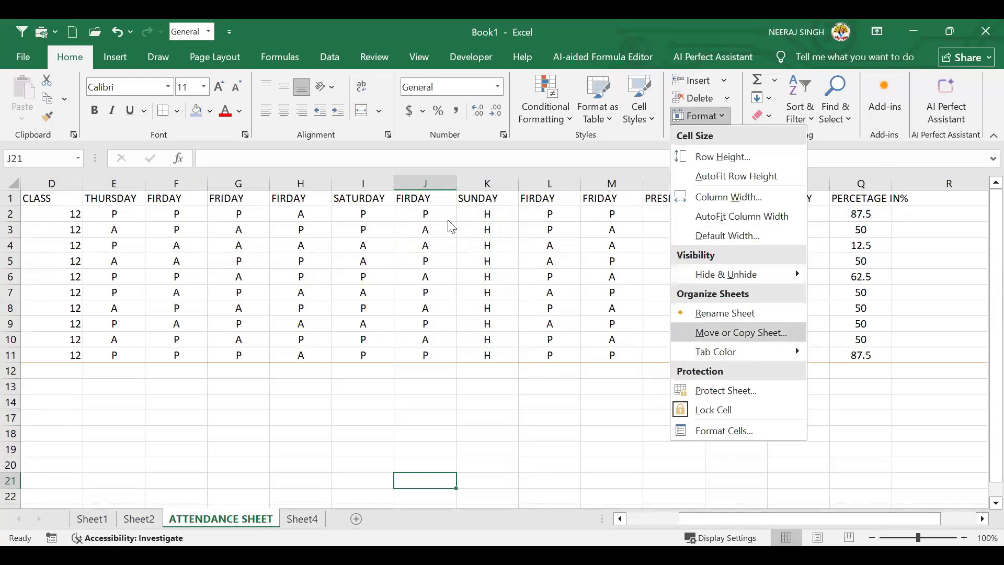
pyautogui.click(231, 212)
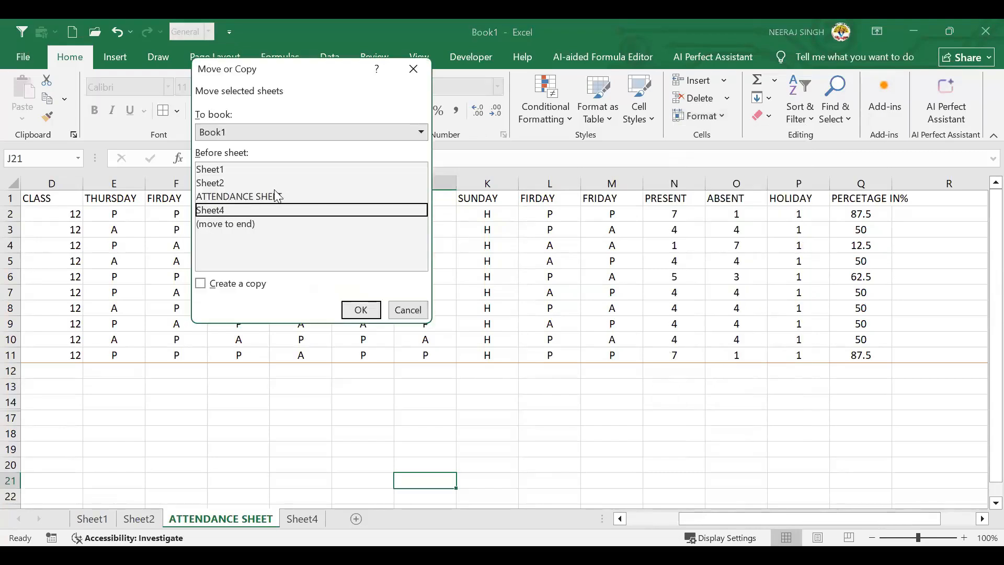
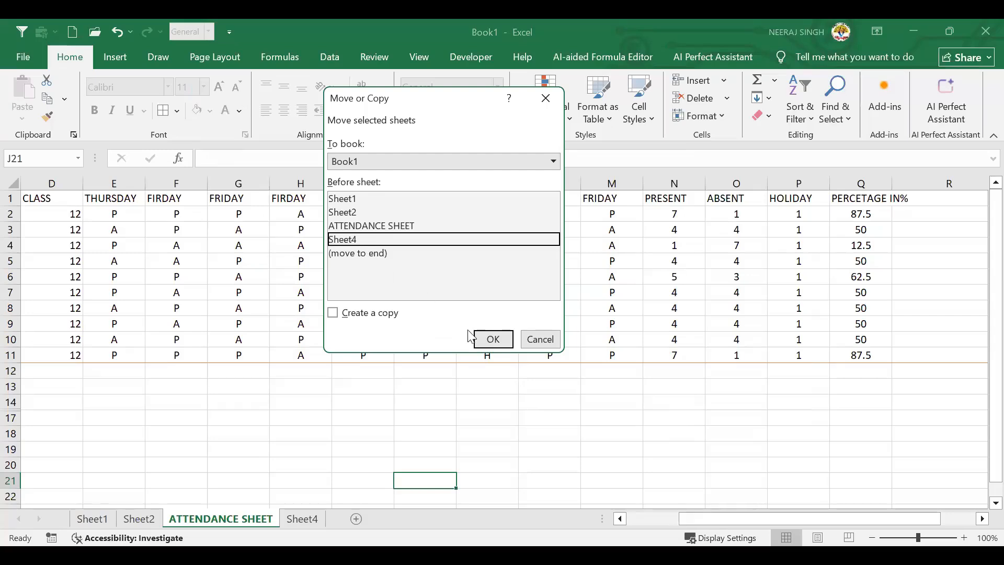
# Close Move or Copy with the sheet order unchanged and switch to the empty Sheet4
pyautogui.click(491, 343)
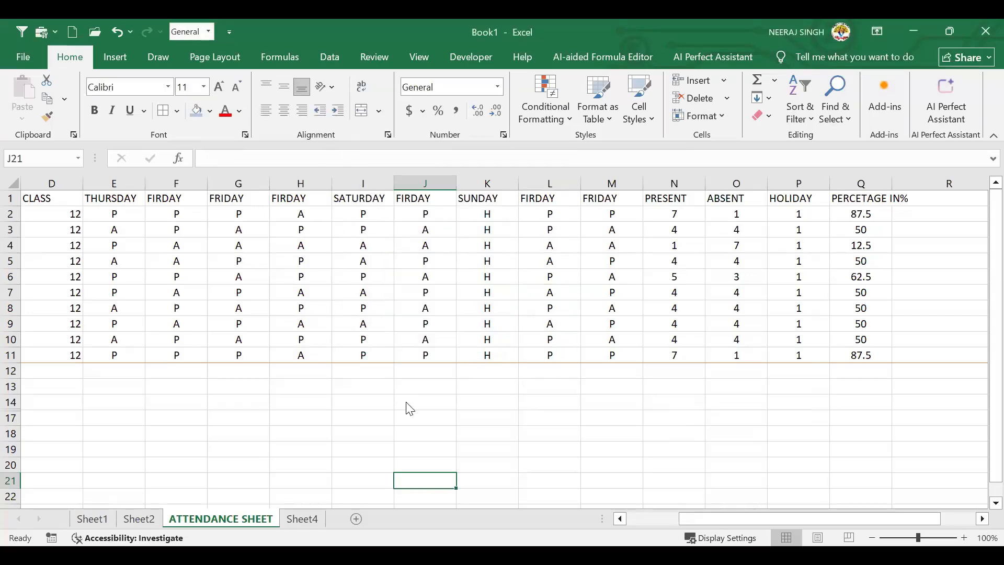
pyautogui.hotkey('ctrl', 'pagedown')
pyautogui.click(648, 362)
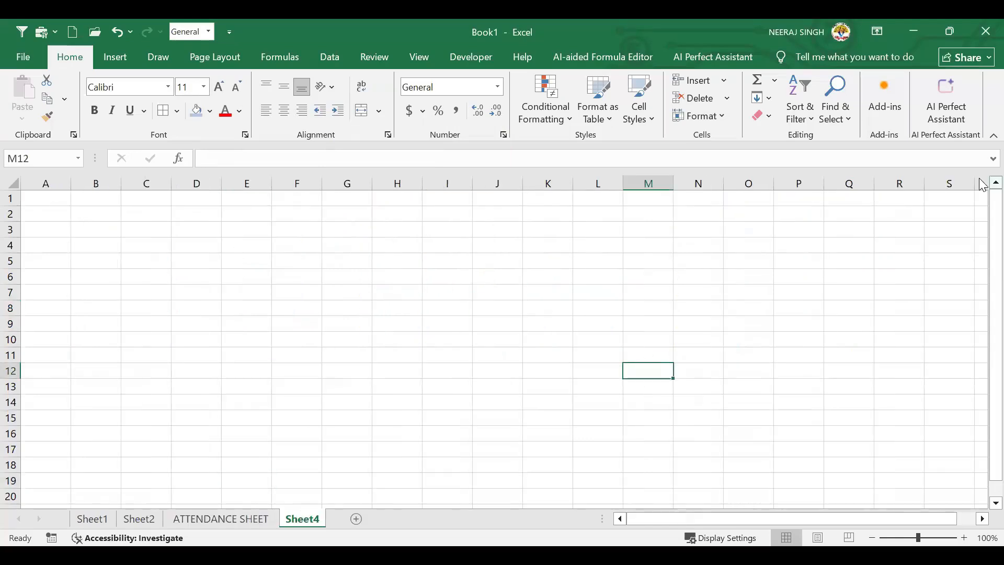
pyautogui.click(237, 521)
pyautogui.click(140, 520)
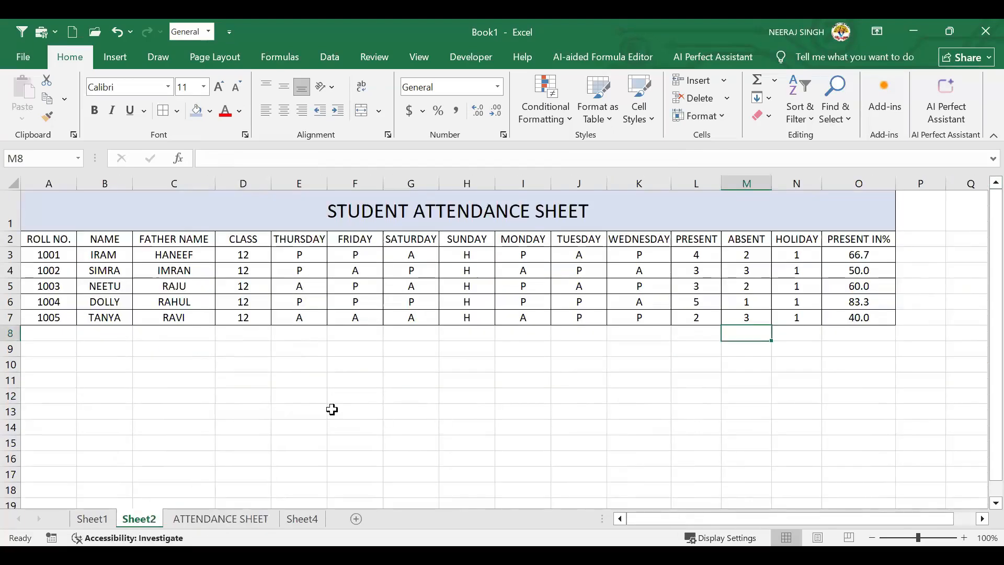
pyautogui.click(347, 407)
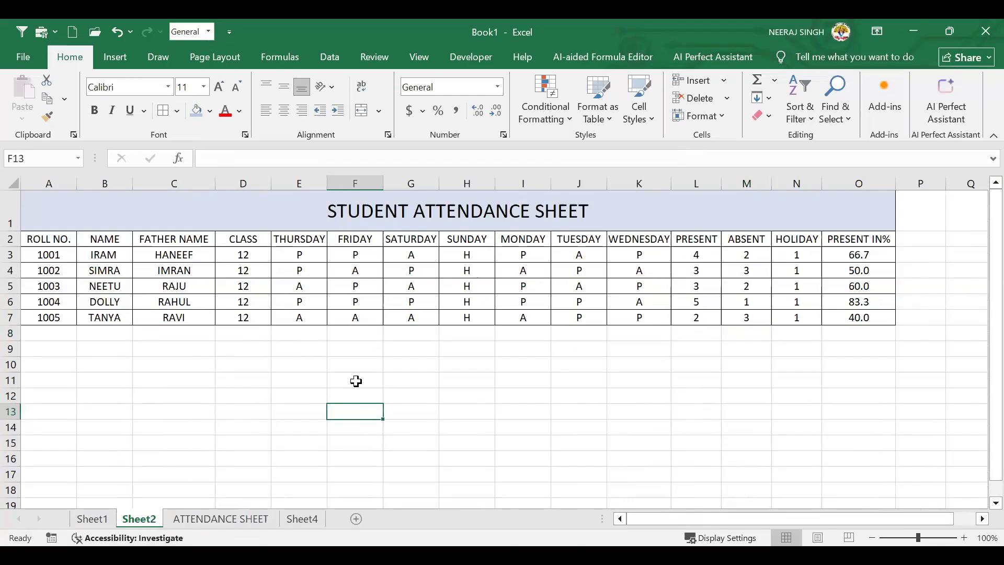
pyautogui.click(233, 519)
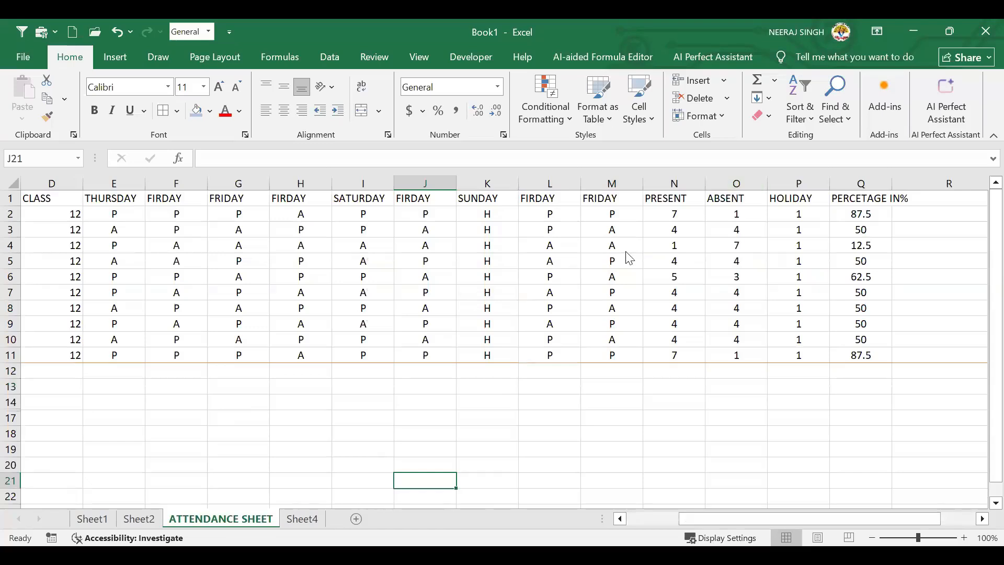
pyautogui.click(711, 119)
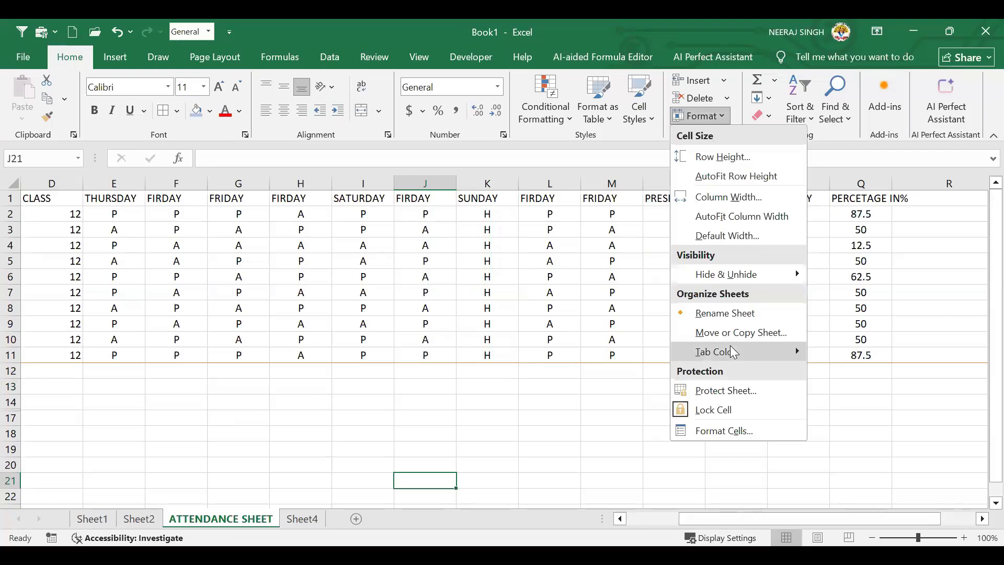
pyautogui.doubleClick(226, 522)
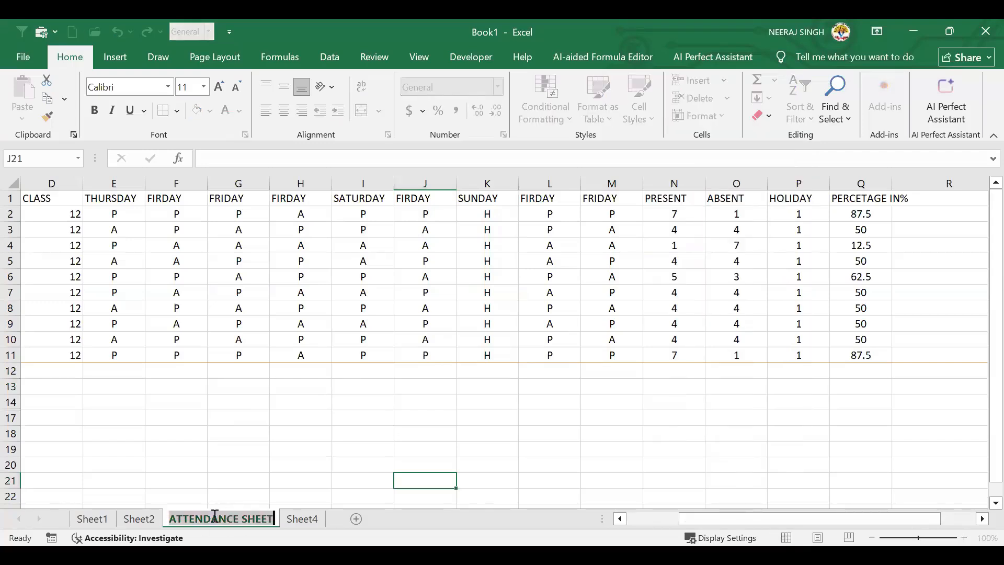
pyautogui.click(339, 384)
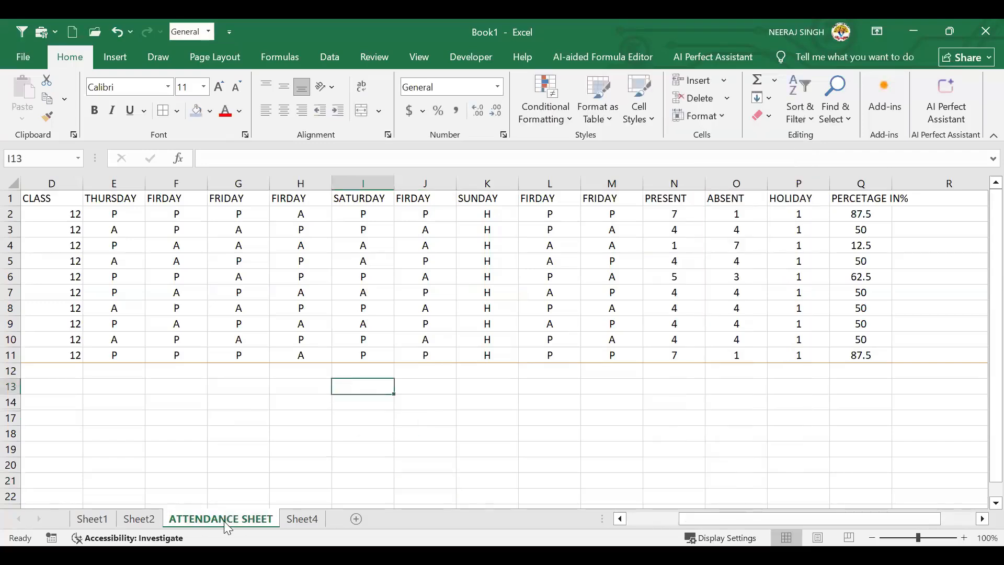
pyautogui.click(289, 518)
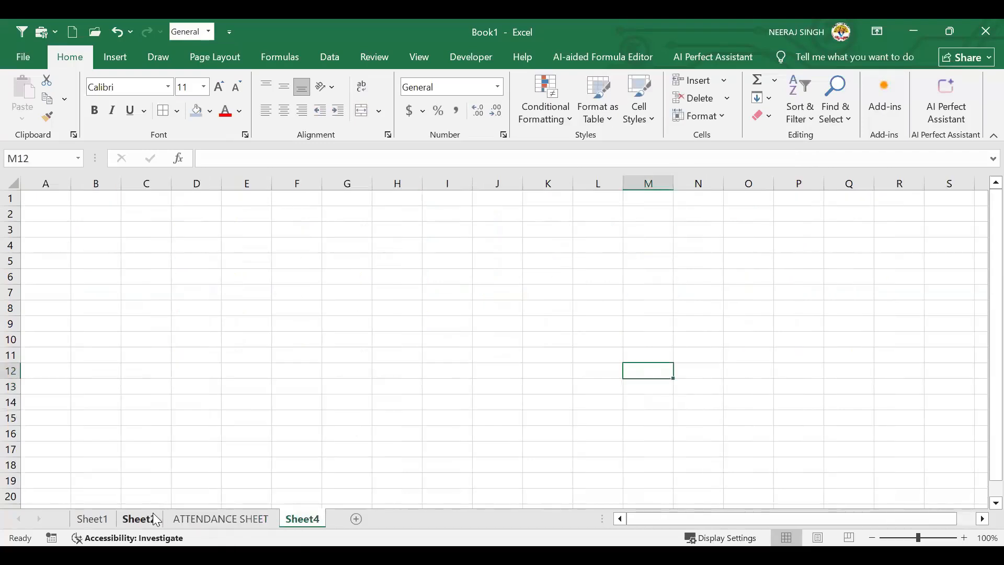
pyautogui.click(154, 516)
pyautogui.click(225, 520)
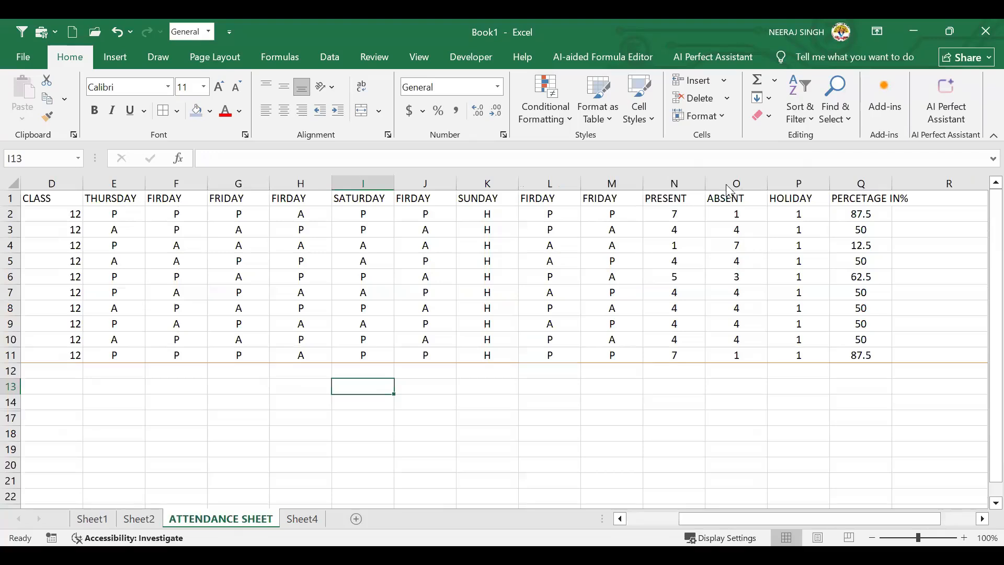
pyautogui.click(700, 115)
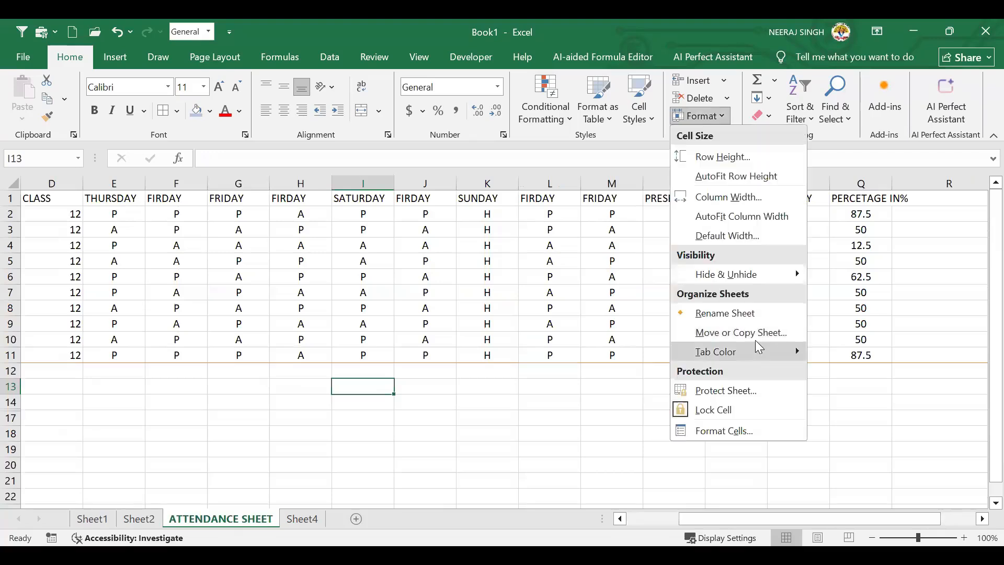
pyautogui.moveTo(755, 345)
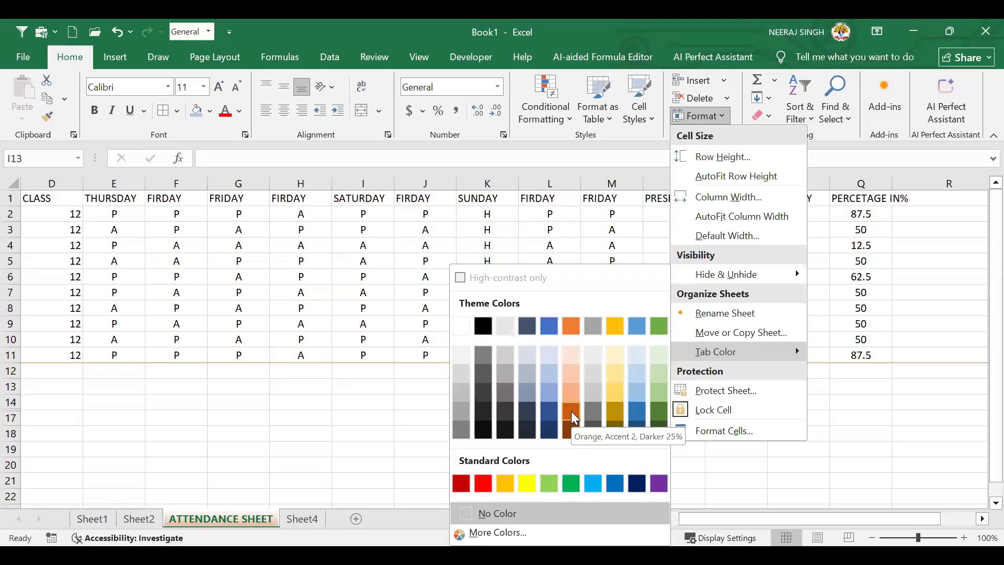
pyautogui.click(239, 345)
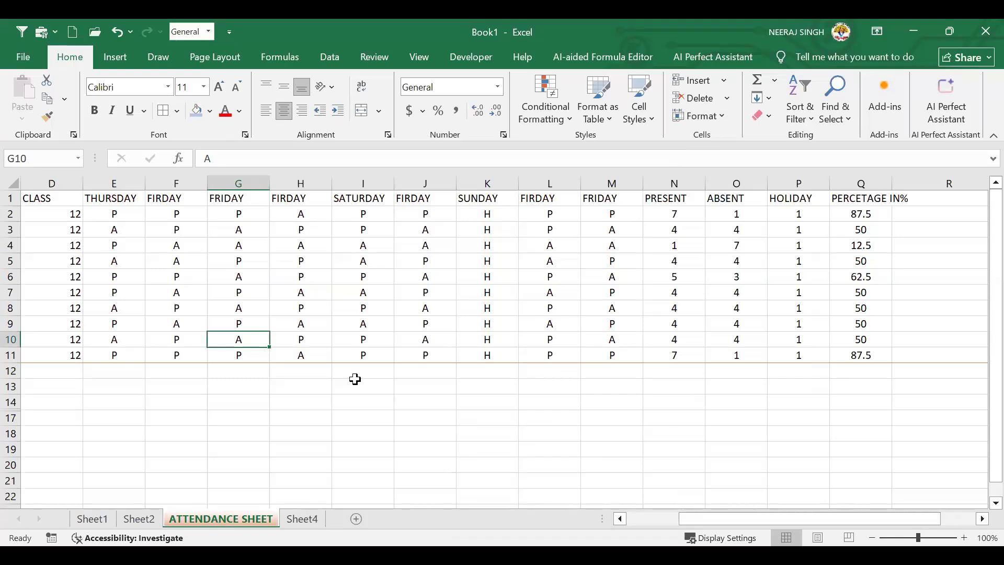
pyautogui.click(718, 114)
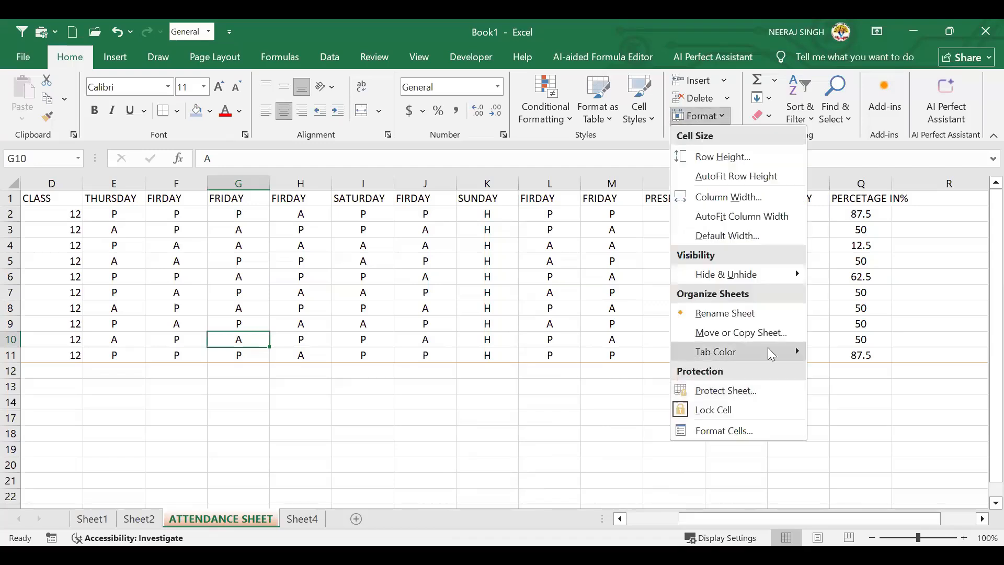
pyautogui.click(766, 393)
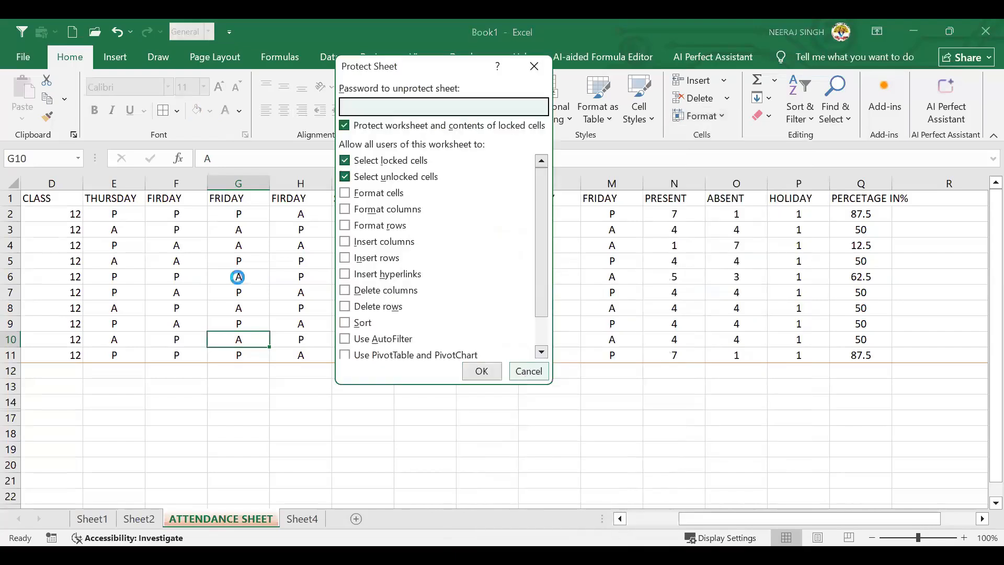
pyautogui.click(238, 277)
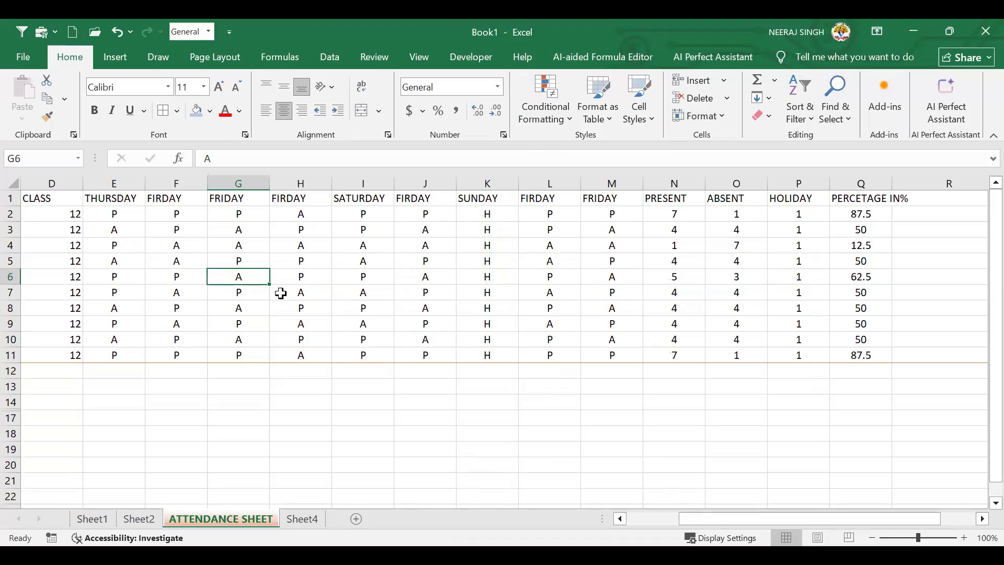
pyautogui.click(293, 261)
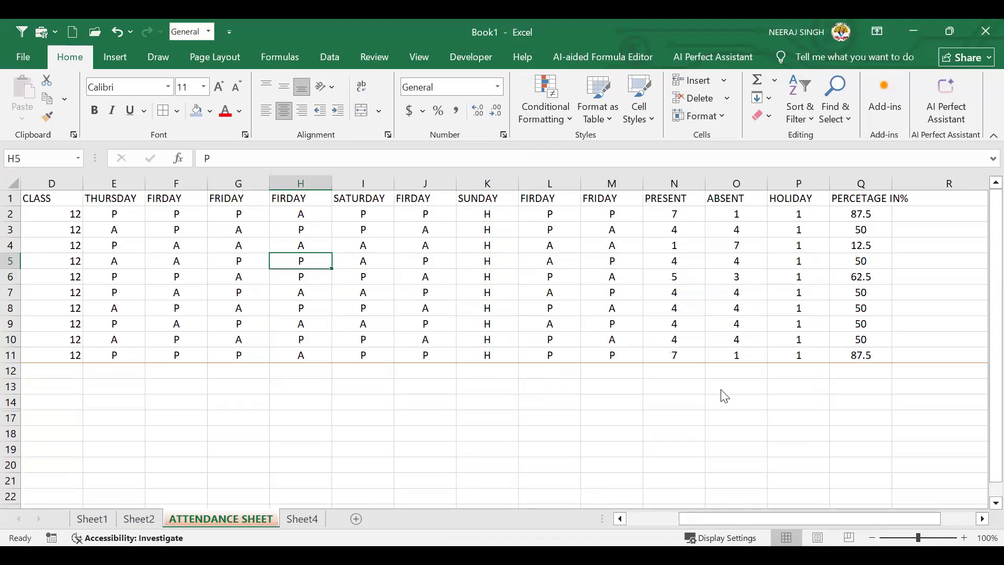
# Protect the ATTENDANCE SHEET with a password, confirm it, then select cells I8 and I6
pyautogui.click(734, 361)
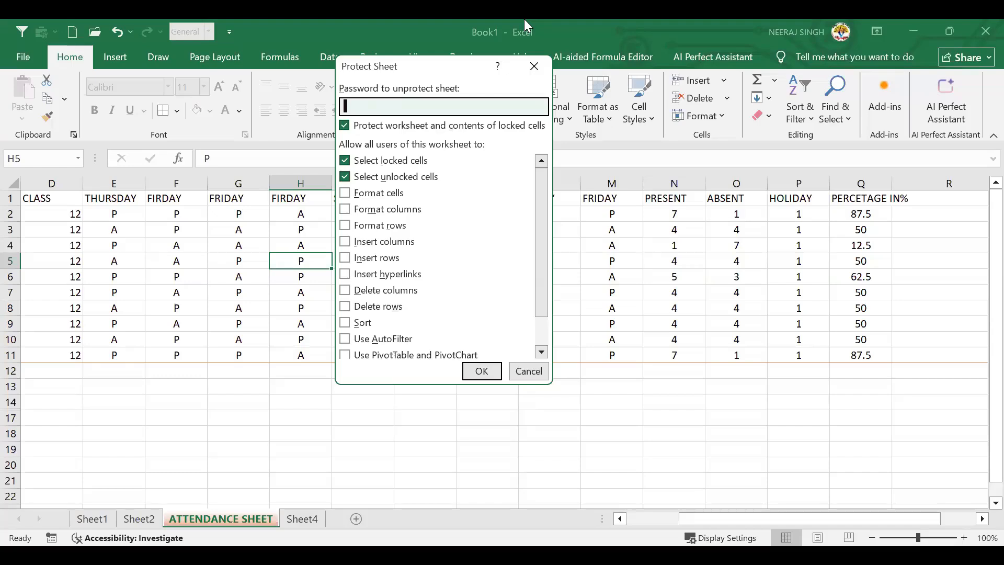
pyautogui.write('123456')
pyautogui.press('BackSpace')
pyautogui.press('BackSpace')
pyautogui.press('BackSpace')
pyautogui.press('BackSpace')
pyautogui.press('BackSpace')
pyautogui.press('BackSpace')
pyautogui.write('1234')
pyautogui.click(474, 367)
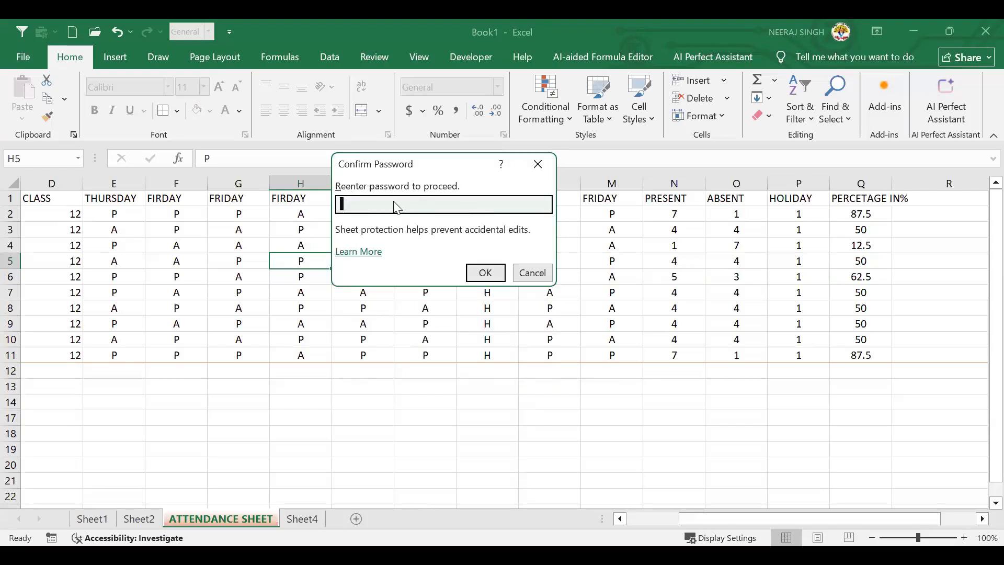
pyautogui.write('1234')
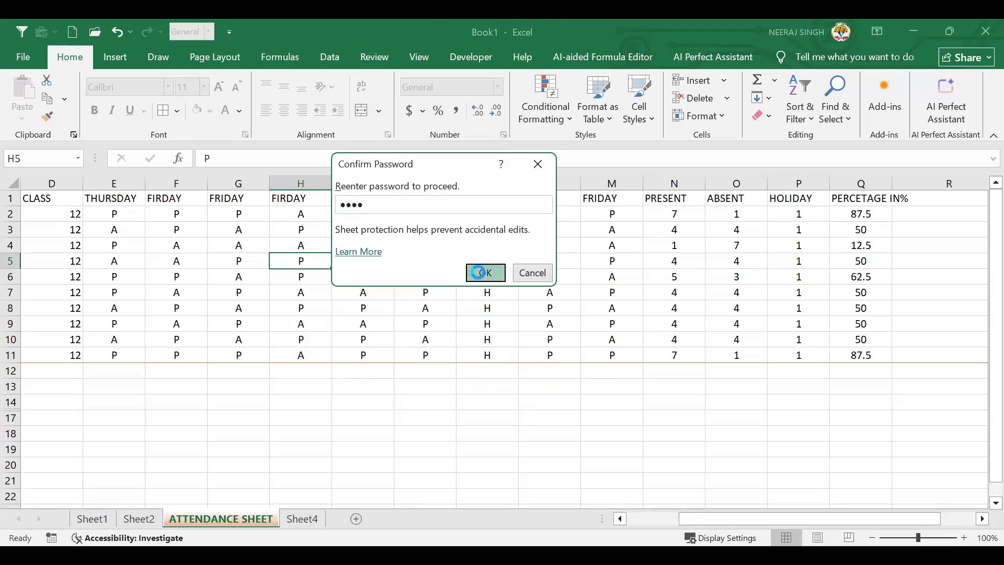
pyautogui.click(481, 273)
pyautogui.click(366, 310)
pyautogui.click(366, 276)
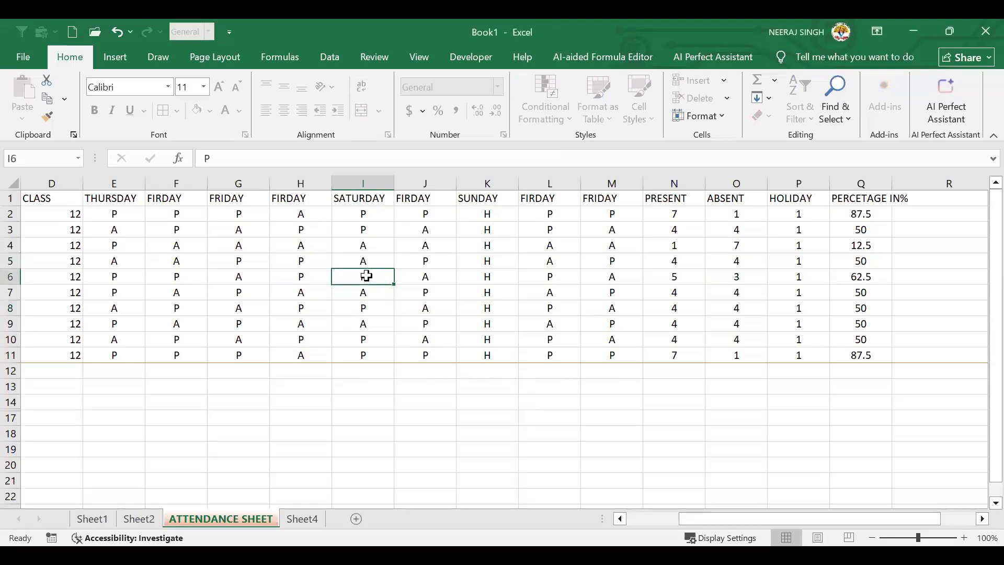
# Try editing cells I6, G5 and I8, dismissing each protected-sheet warning
pyautogui.press('Delete')
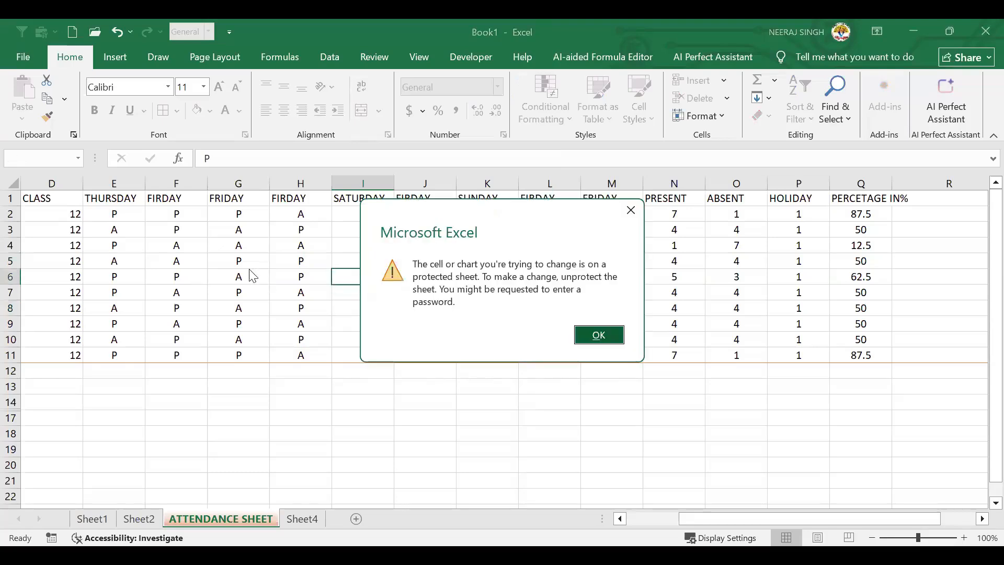
pyautogui.press('Escape')
pyautogui.click(262, 256)
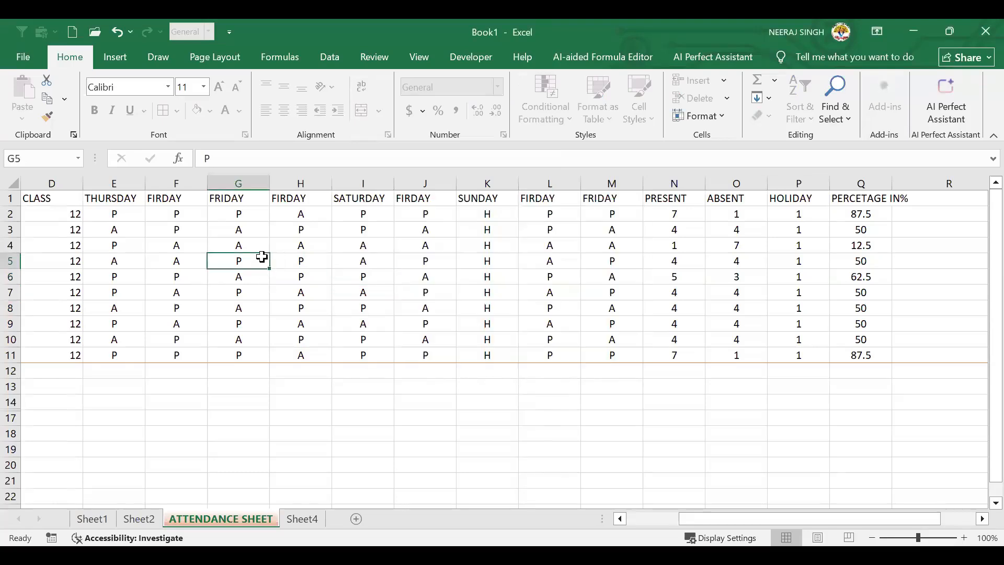
pyautogui.press('Delete')
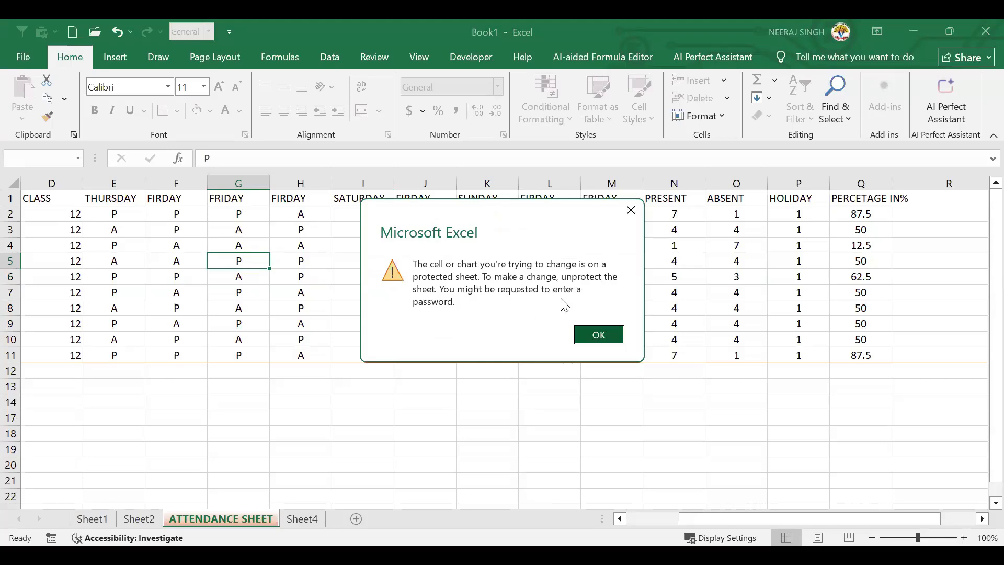
pyautogui.click(597, 335)
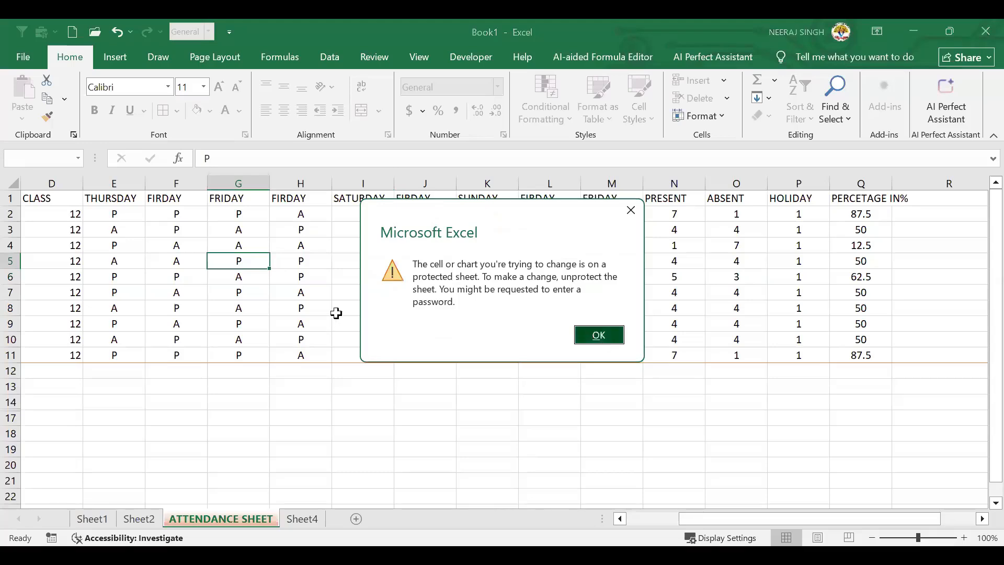
pyautogui.click(335, 304)
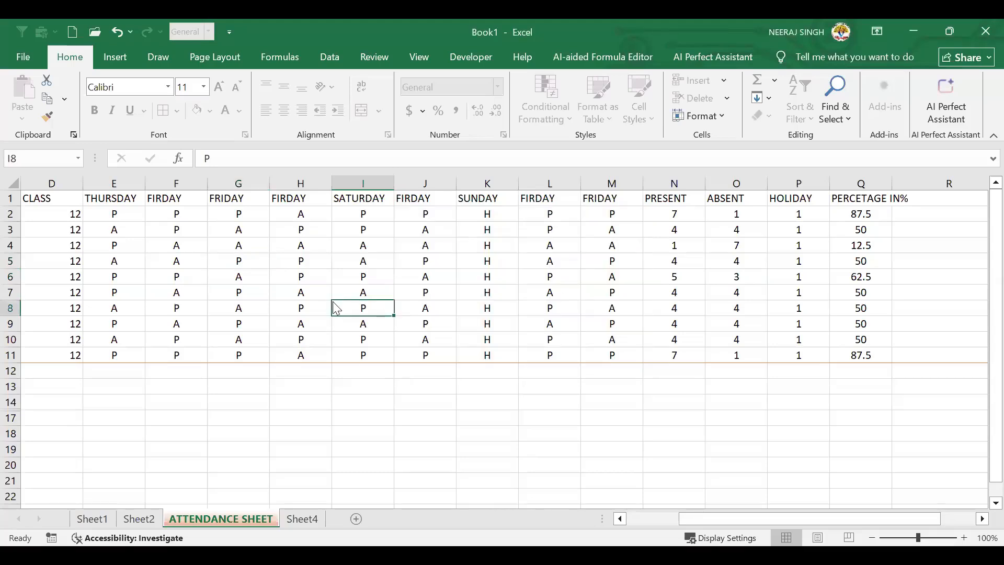
pyautogui.doubleClick(334, 302)
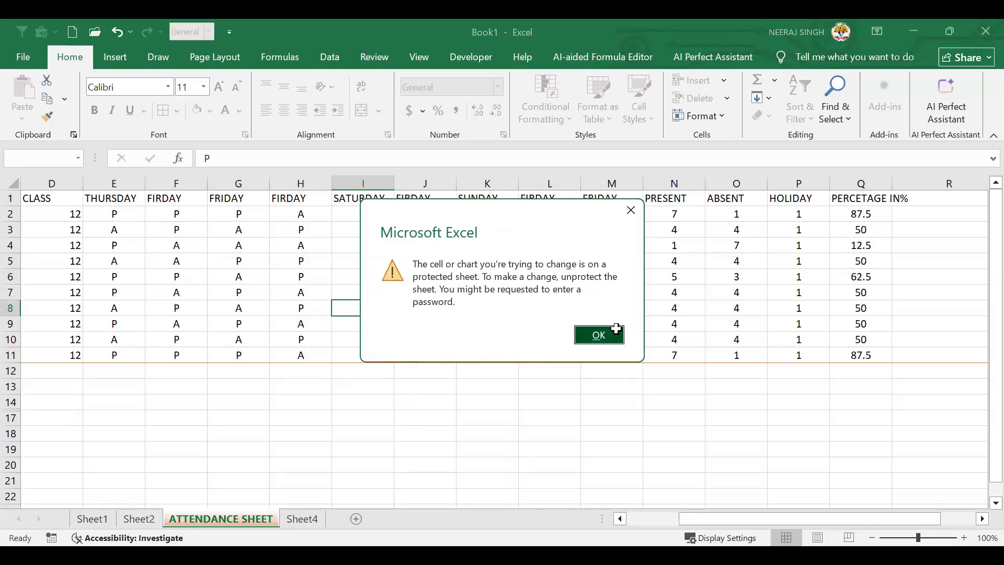
pyautogui.click(599, 335)
pyautogui.click(444, 294)
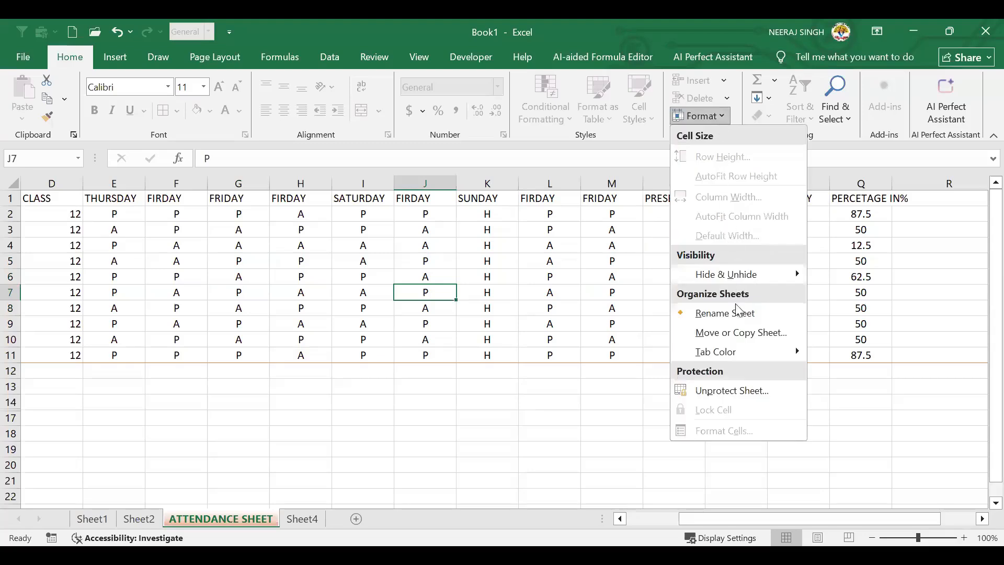
# Unprotect the ATTENDANCE SHEET by entering its password
pyautogui.click(719, 397)
pyautogui.write('1234')
pyautogui.click(502, 242)
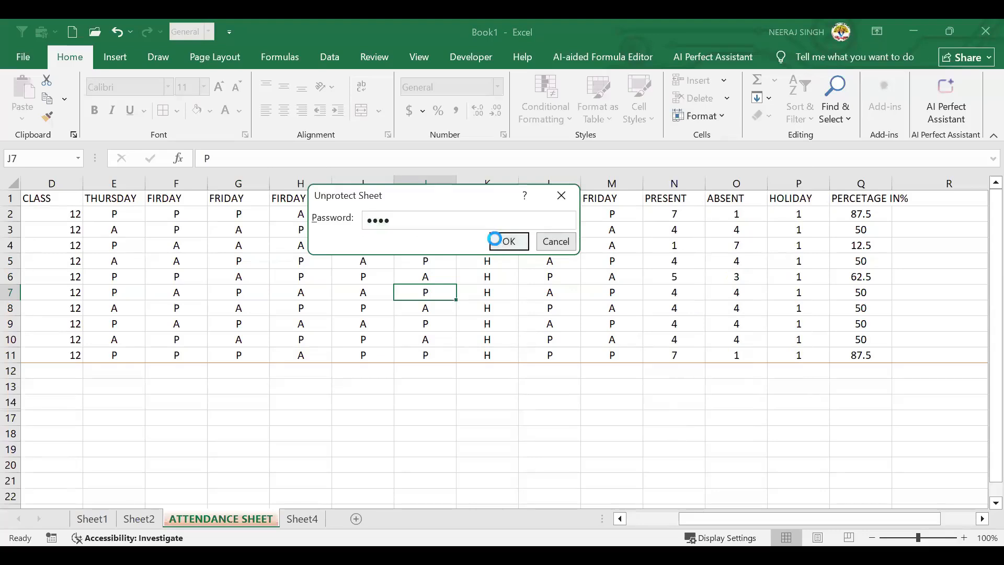
# Type test text 'FGHGH' in H7, erase it and undo to restore A
pyautogui.click(297, 293)
pyautogui.write('FGHGH')
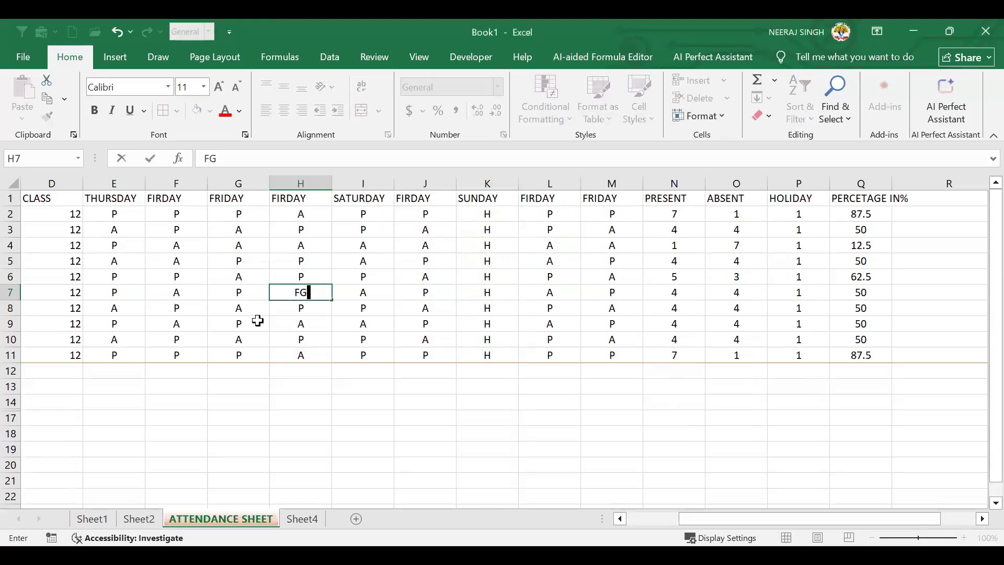
pyautogui.press('BackSpace')
pyautogui.press('BackSpace')
pyautogui.press('BackSpace')
pyautogui.press('BackSpace')
pyautogui.press('BackSpace')
pyautogui.click(461, 343)
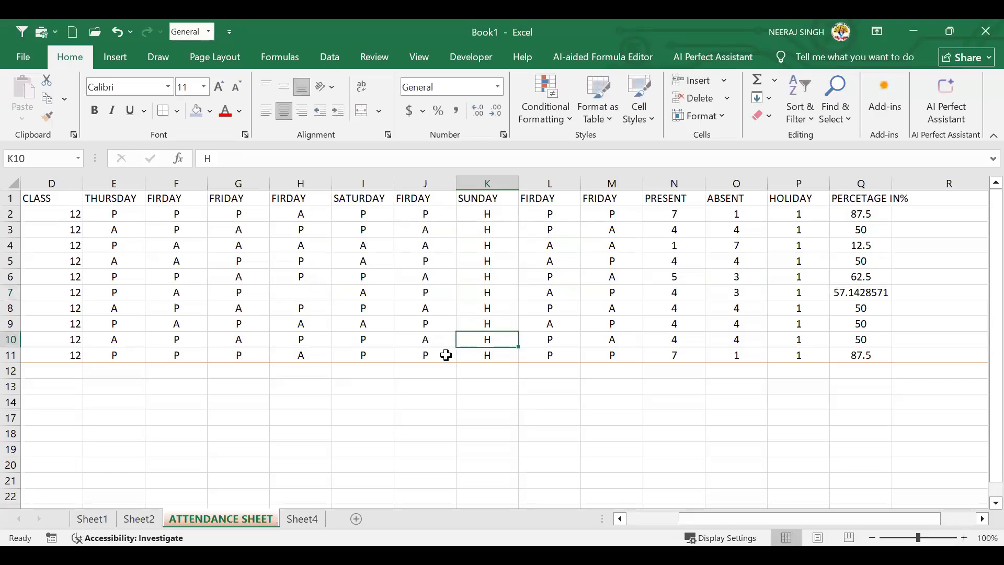
pyautogui.hotkey('ctrl', 'z')
pyautogui.click(349, 334)
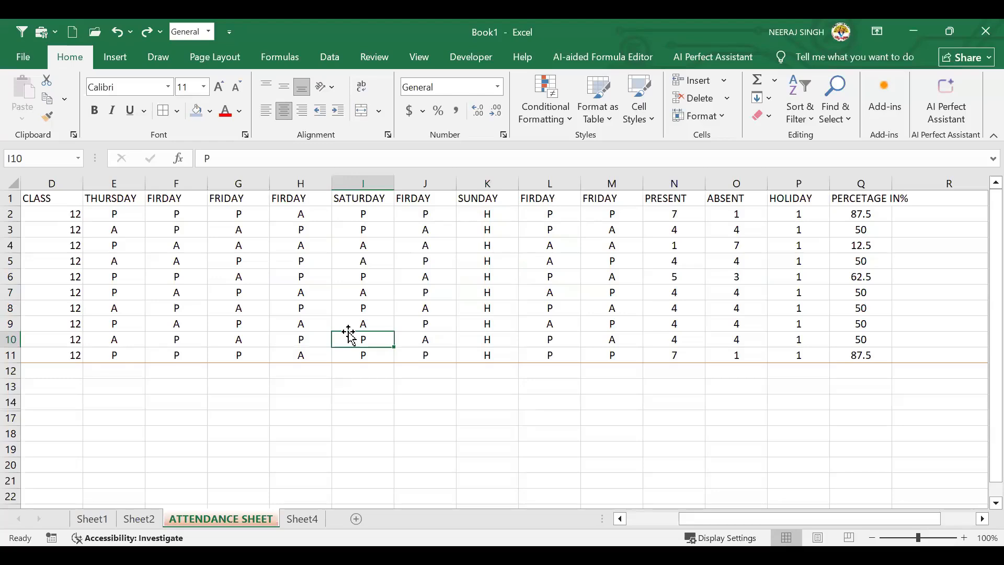
pyautogui.click(491, 308)
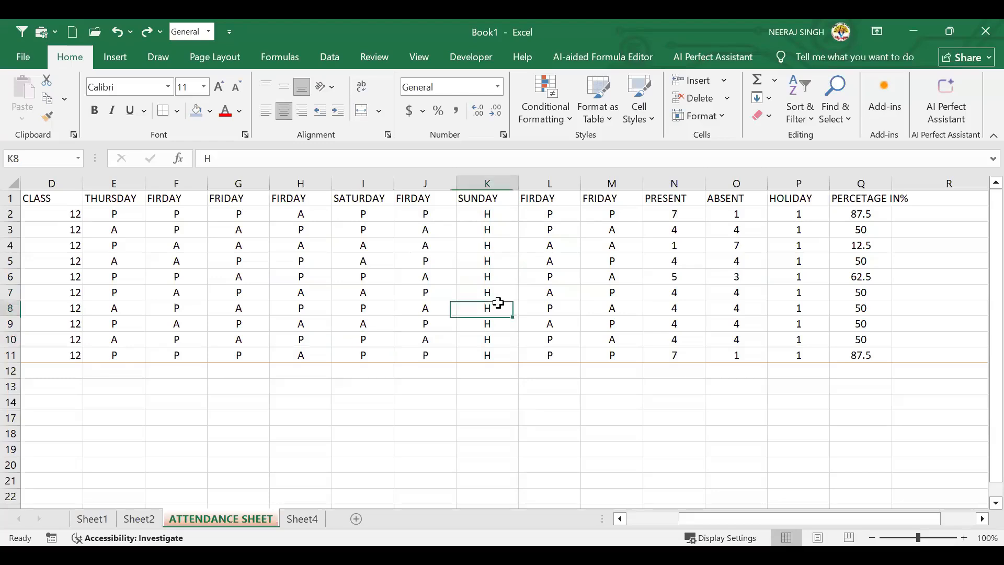
pyautogui.scroll(-2, 660, 330)
pyautogui.scroll(2, 475, 366)
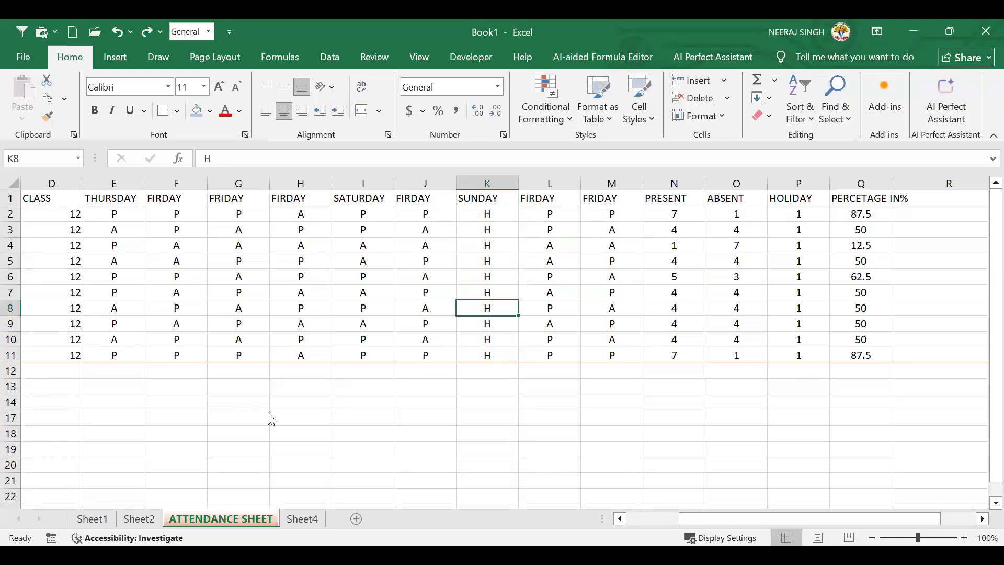
pyautogui.click(540, 352)
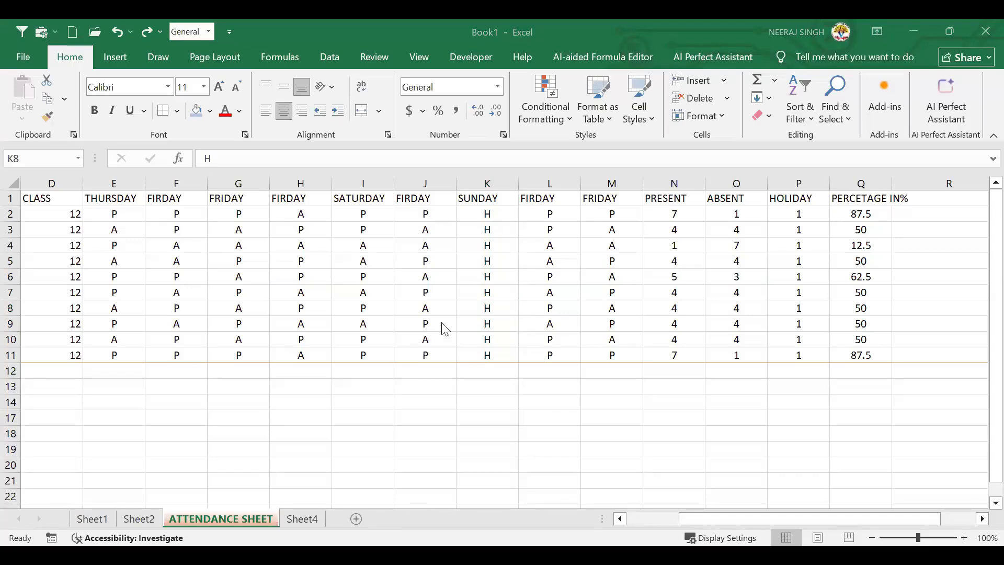
# Select H8 and toggle its Lock Cell setting from the Format menu
pyautogui.click(721, 117)
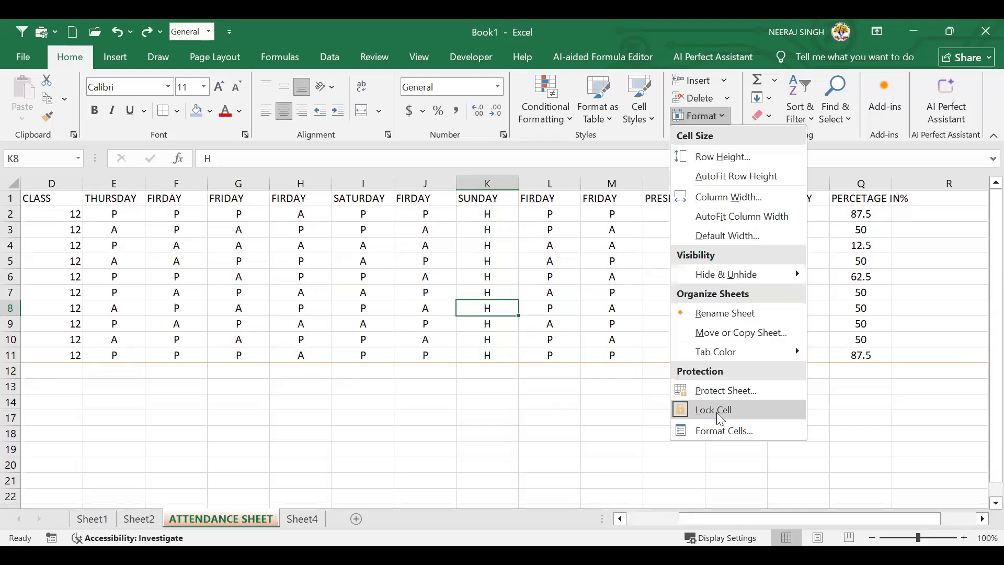
pyautogui.click(450, 310)
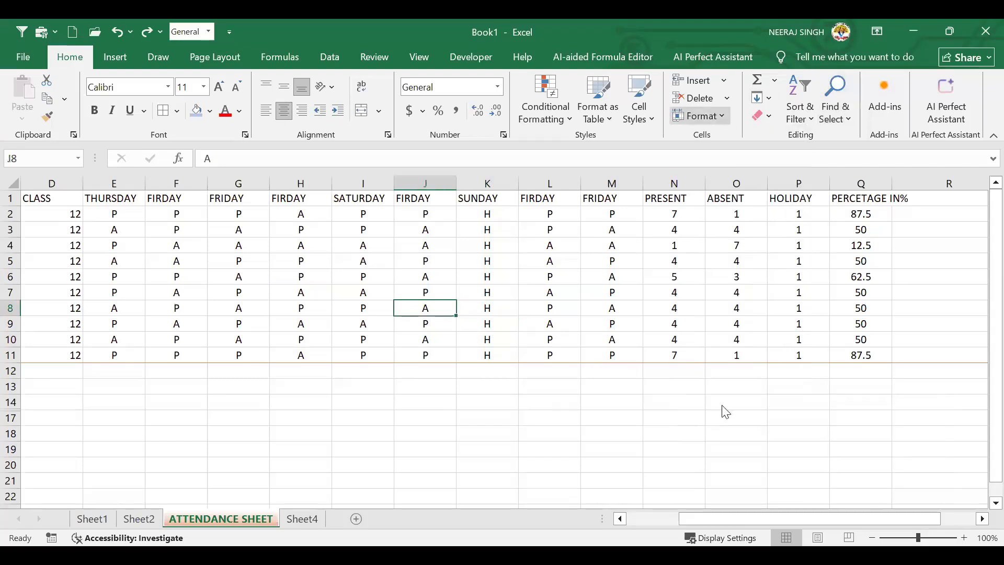
pyautogui.click(706, 116)
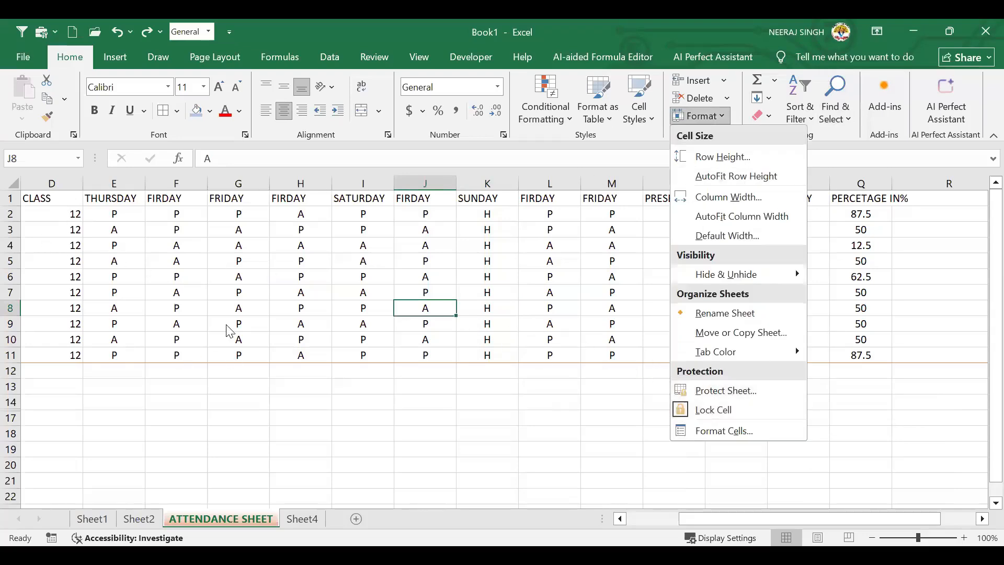
pyautogui.click(303, 310)
pyautogui.click(304, 309)
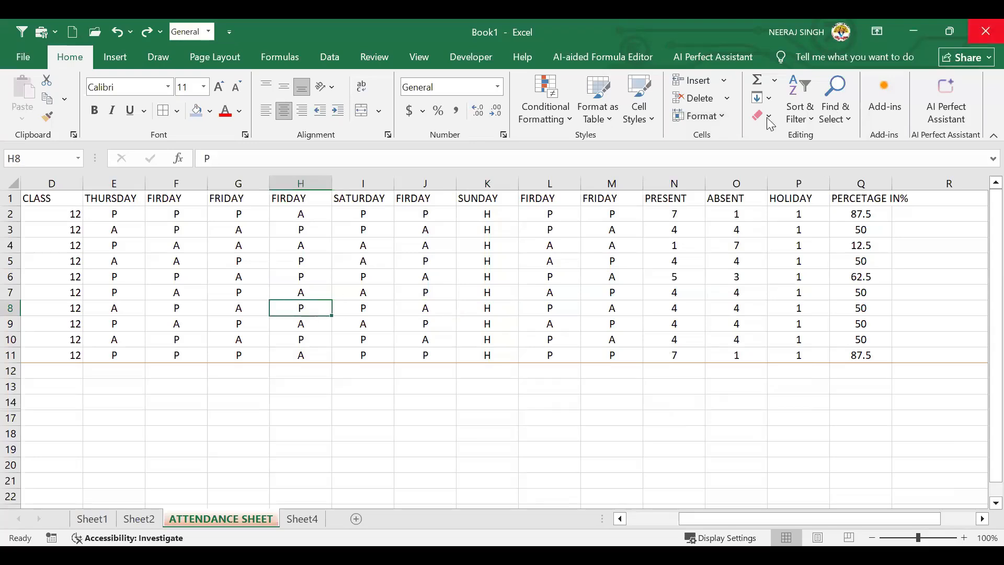
pyautogui.click(710, 121)
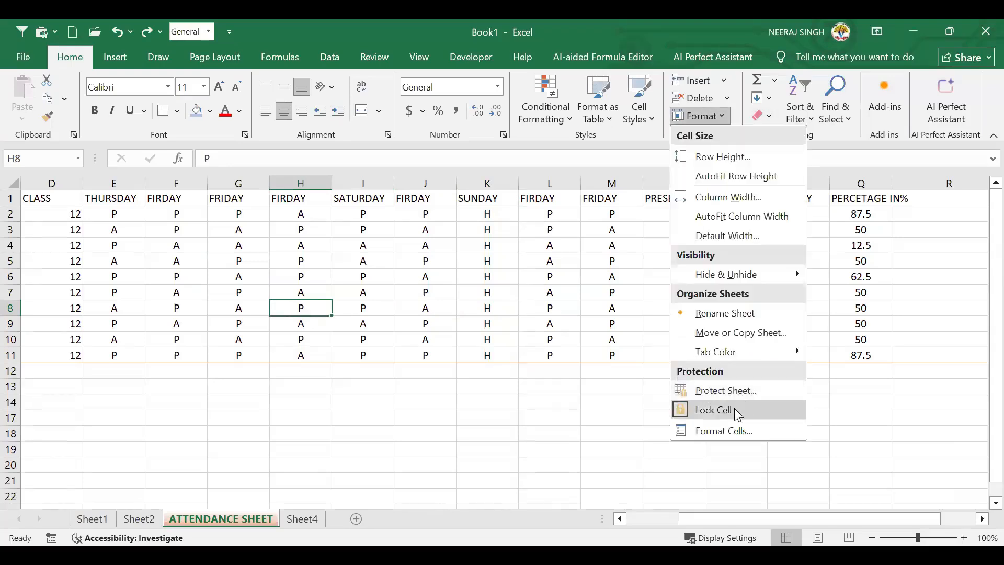
pyautogui.click(734, 410)
# Enter test text 'HJ' in H8, then undo it so H8 shows P again
pyautogui.moveTo(448, 306); pyautogui.dragTo(359, 326)
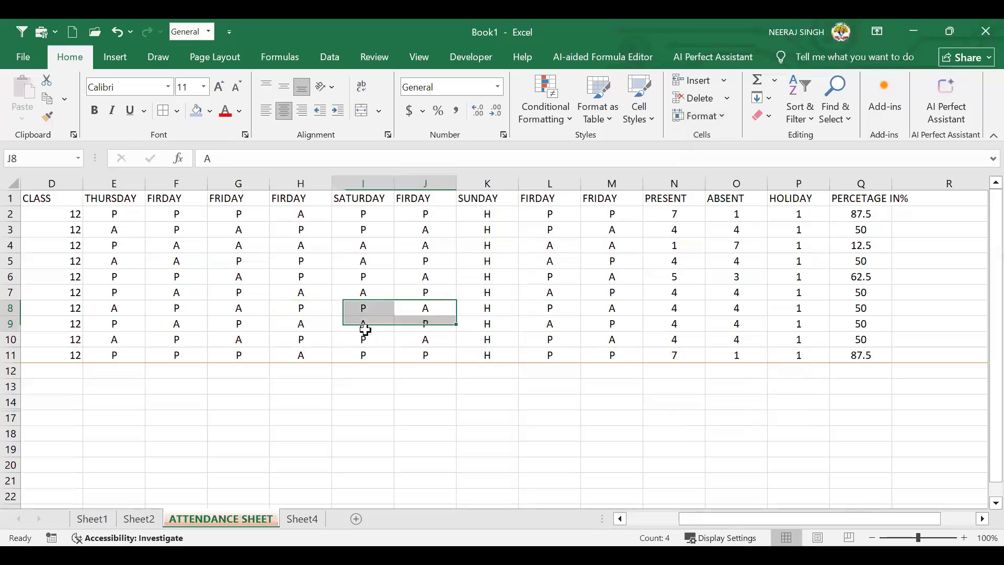
pyautogui.click(306, 308)
pyautogui.write('HJ')
pyautogui.press('Tab')
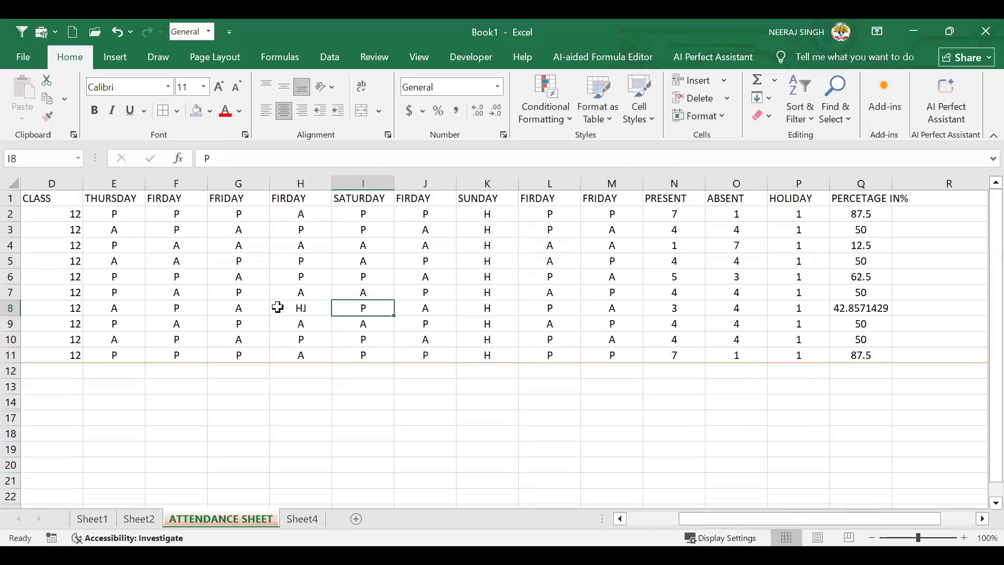
pyautogui.click(299, 309)
pyautogui.hotkey('ctrl', 'z')
pyautogui.click(433, 313)
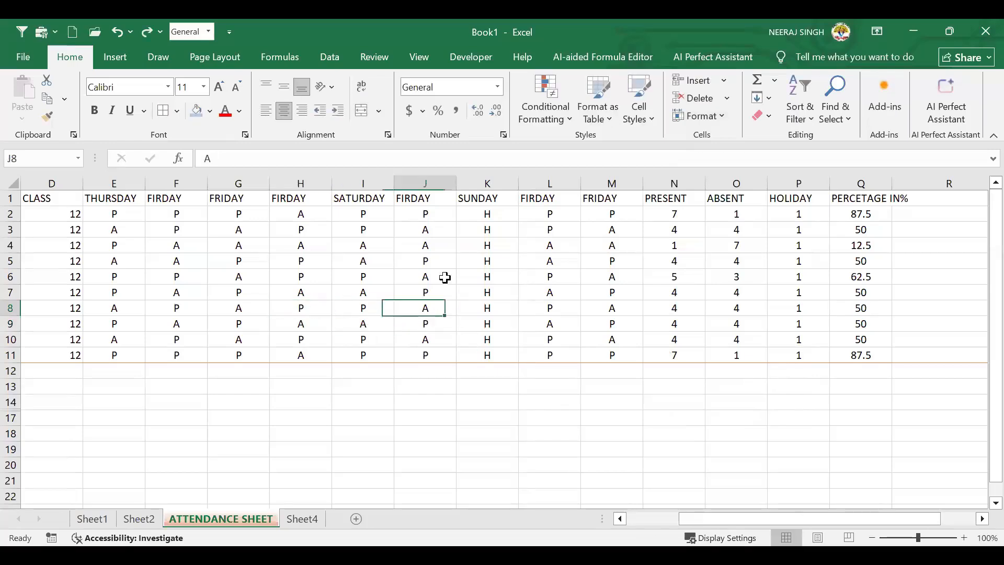
# Browse the Border, Fill and Number custom-format tabs of Format Cells for J8, then close it
pyautogui.click(712, 124)
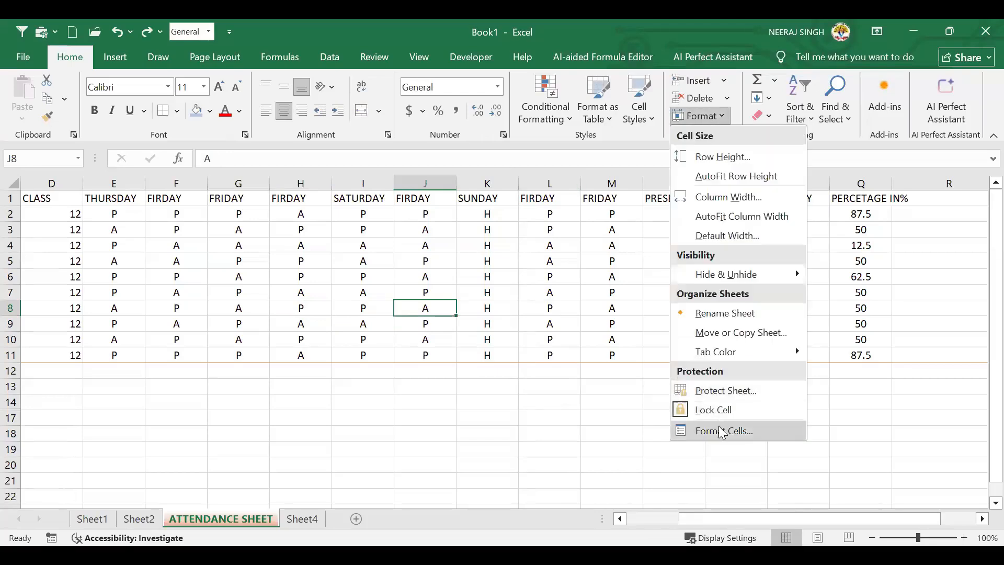
pyautogui.click(722, 431)
pyautogui.click(637, 139)
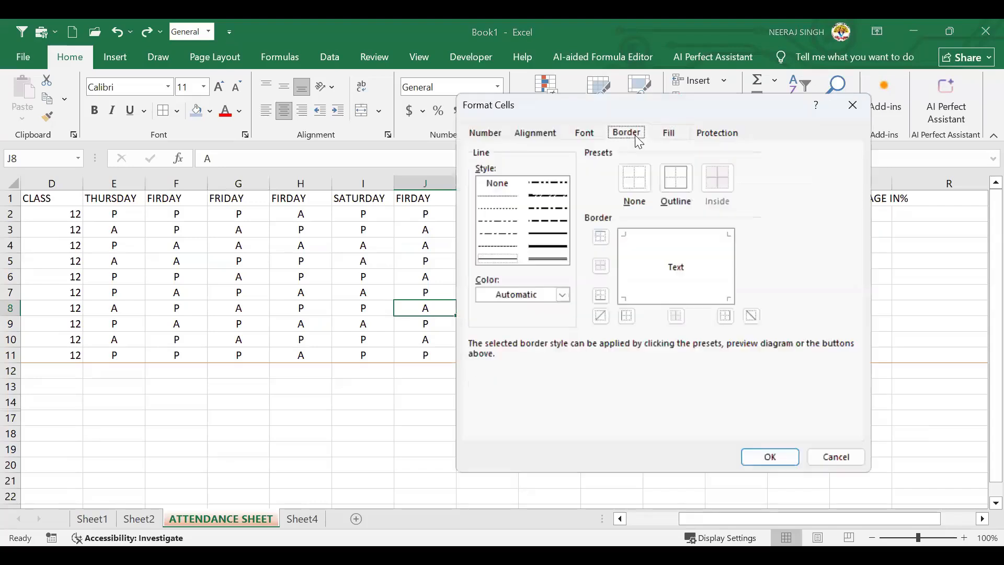
pyautogui.click(668, 135)
pyautogui.click(619, 134)
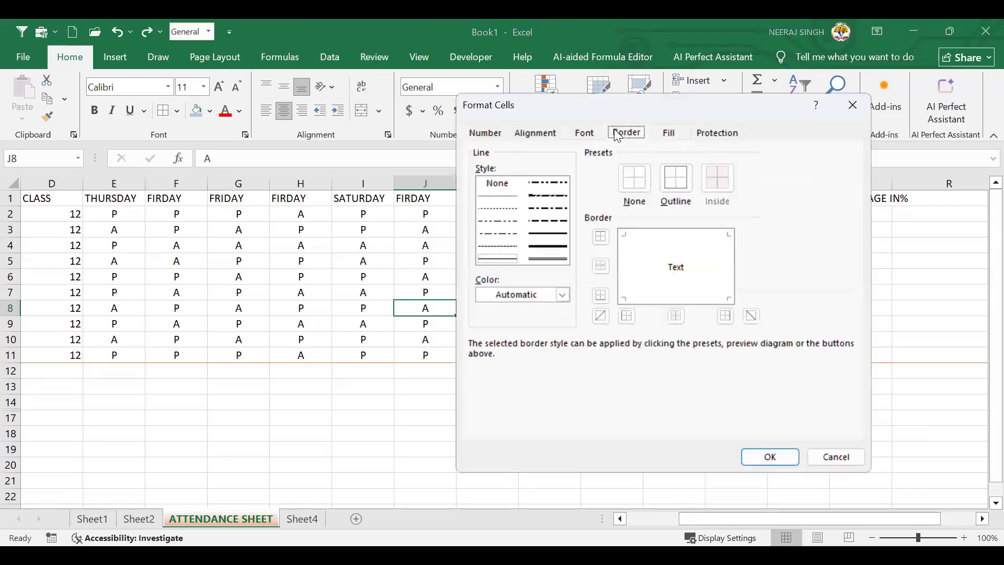
pyautogui.click(494, 132)
pyautogui.click(512, 279)
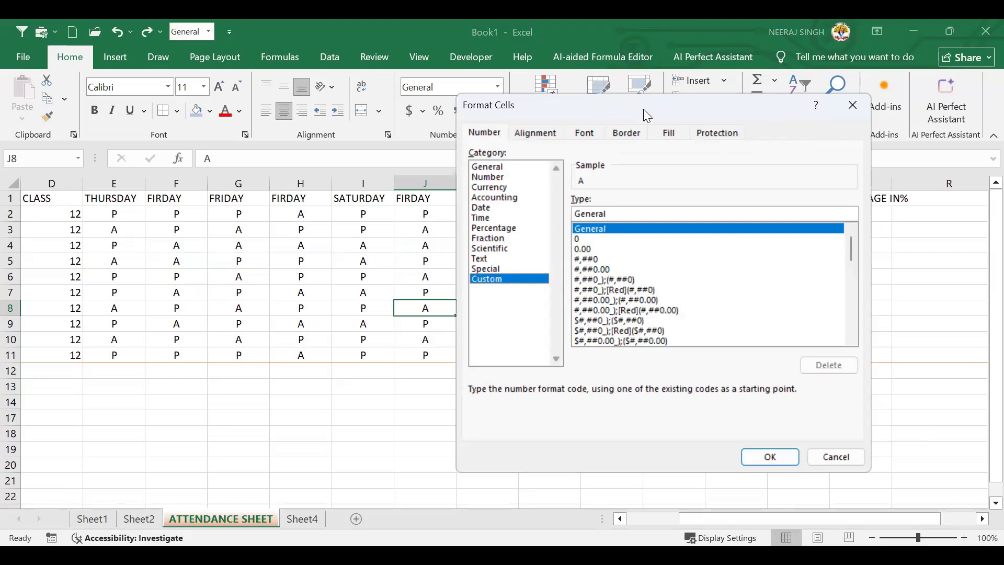
pyautogui.moveTo(643, 109); pyautogui.dragTo(519, 109)
pyautogui.click(728, 104)
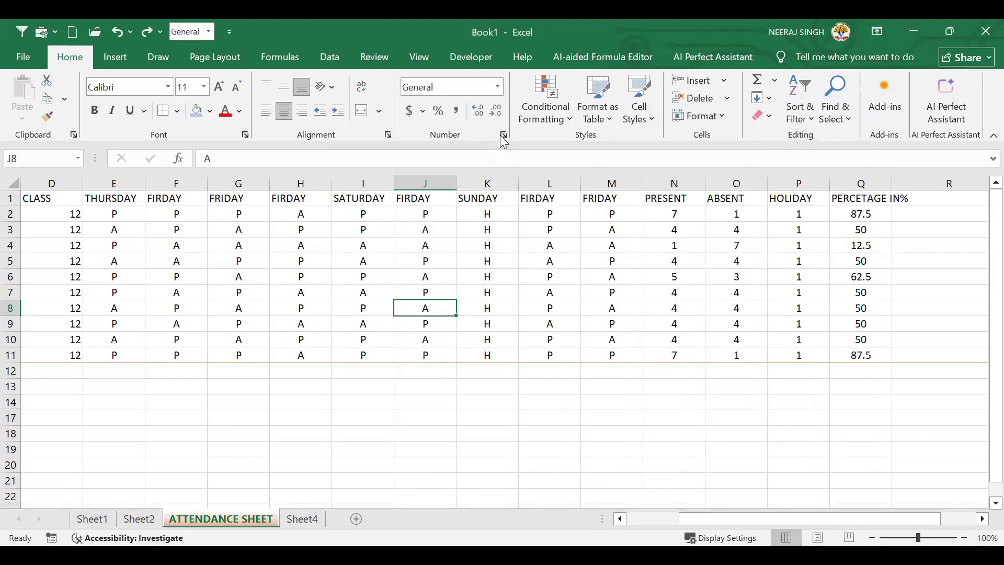
# Revisit the number format and Format menu options, then switch to the empty Sheet4
pyautogui.click(503, 135)
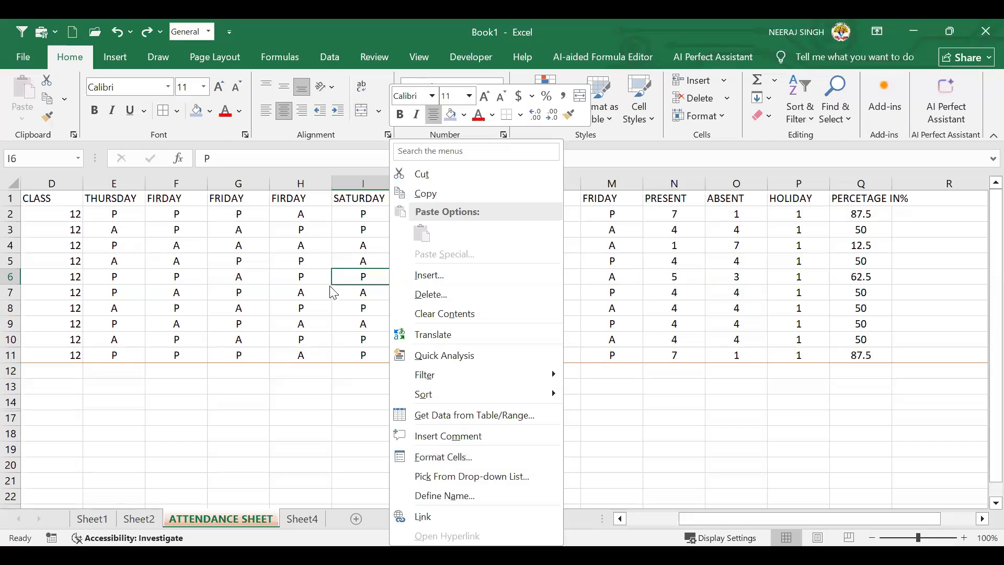
pyautogui.click(693, 117)
pyautogui.click(697, 116)
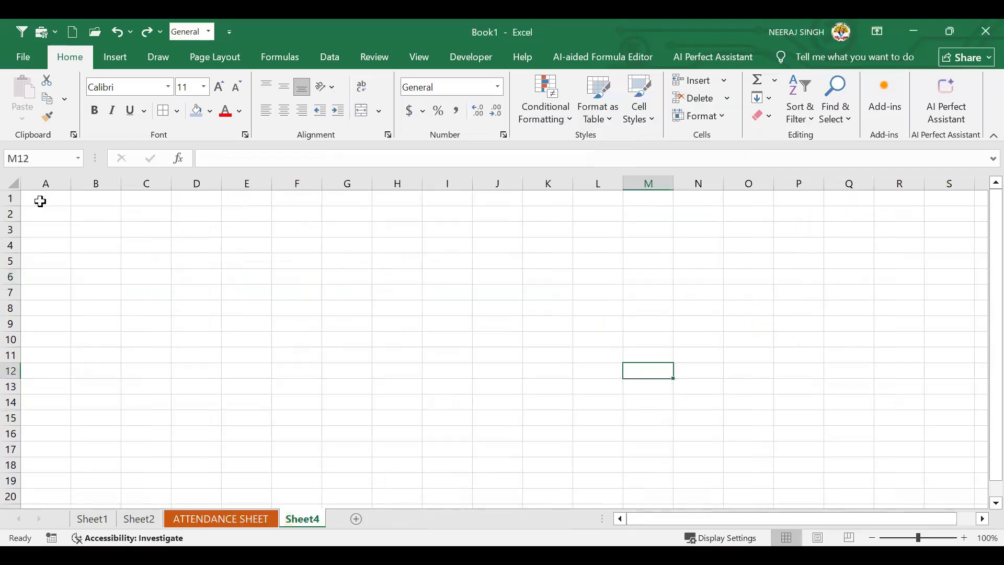
pyautogui.click(41, 200)
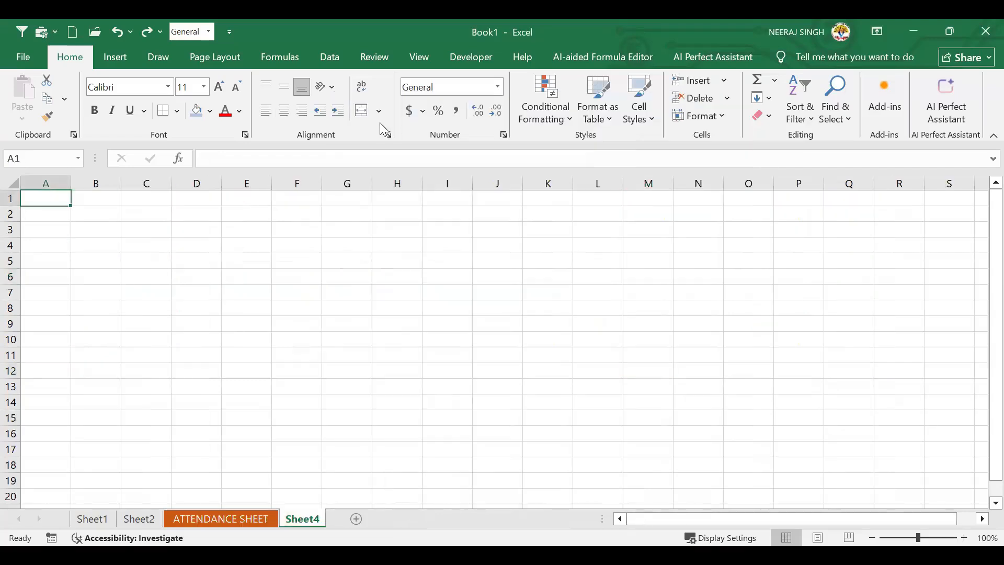
# Enter the headings NAME, HINDI, ENGLISH, MATH and TOTAL across A1:E1
pyautogui.write('STUDEN')
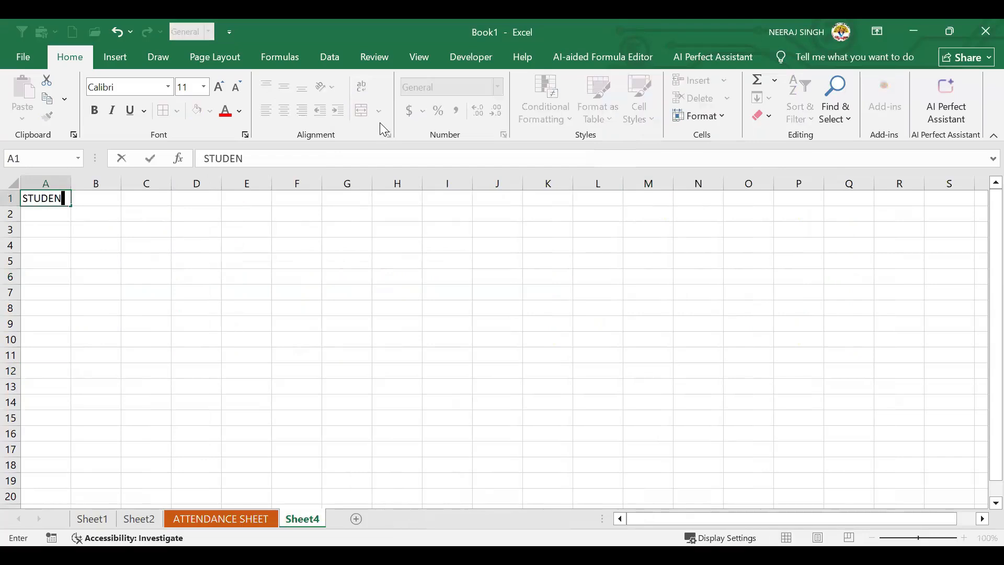
pyautogui.press('BackSpace')
pyautogui.press('BackSpace')
pyautogui.press('BackSpace')
pyautogui.press('BackSpace')
pyautogui.press('BackSpace')
pyautogui.press('BackSpace')
pyautogui.write('NAME')
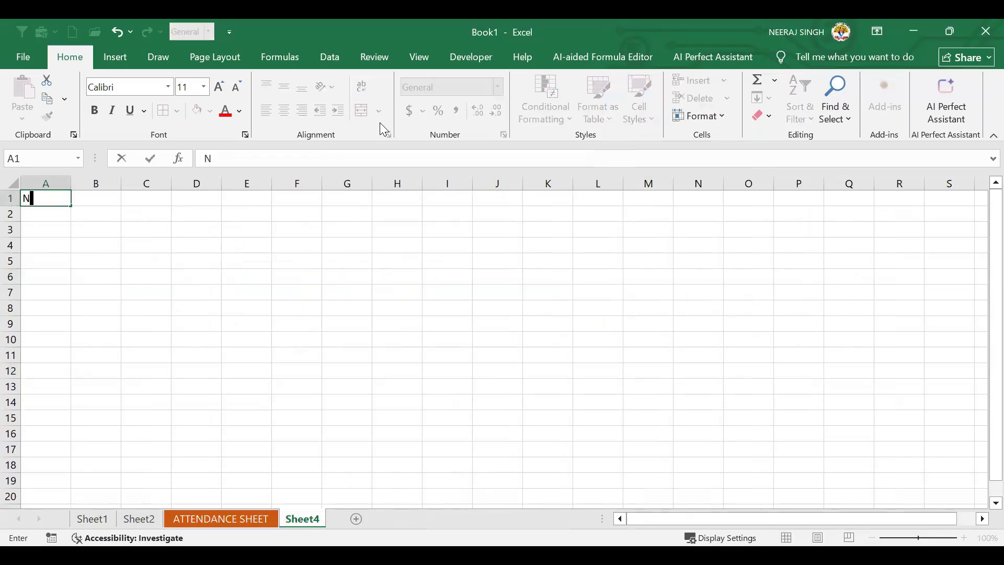
pyautogui.press('Tab')
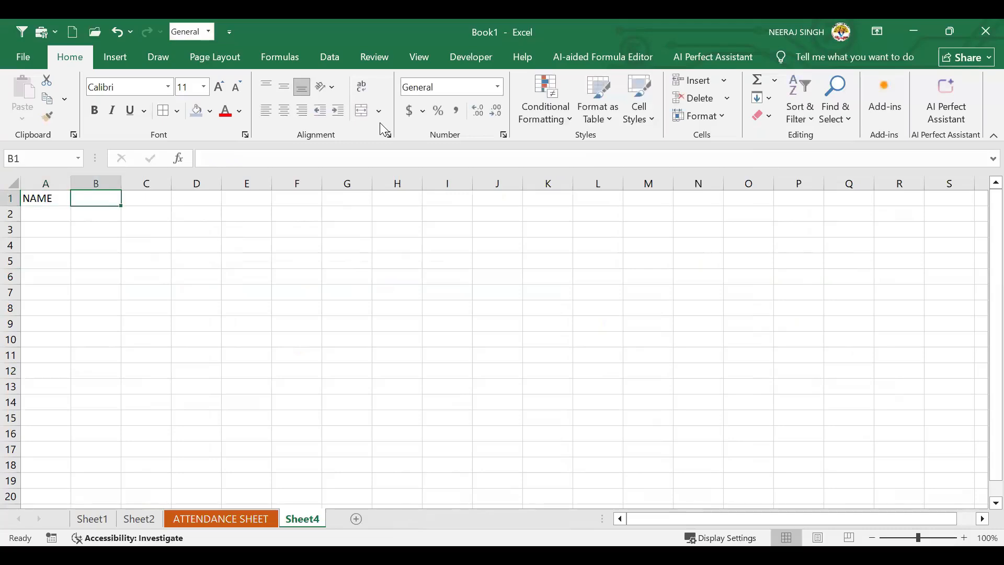
pyautogui.write('HINDI')
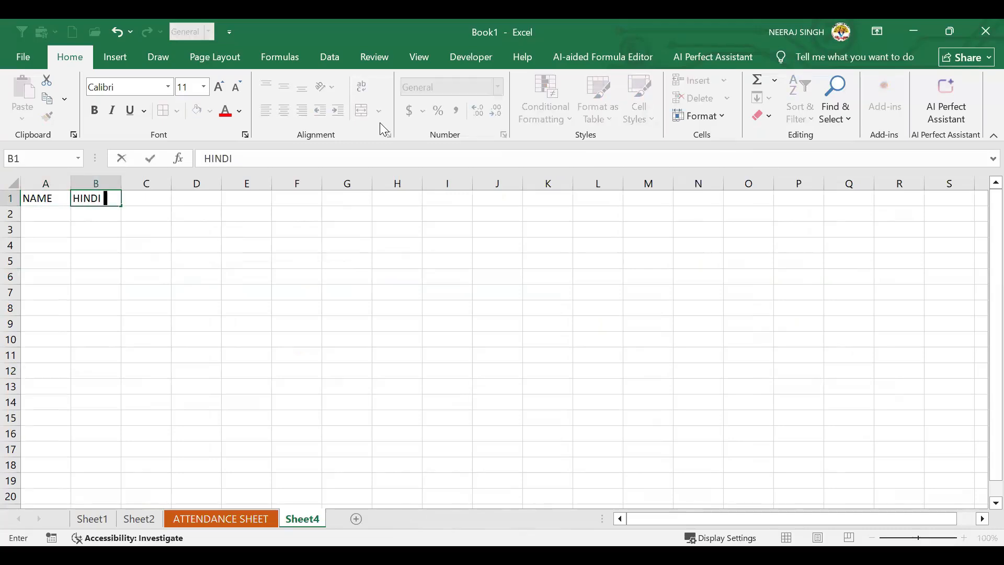
pyautogui.press('Tab')
pyautogui.write('ENGLISH')
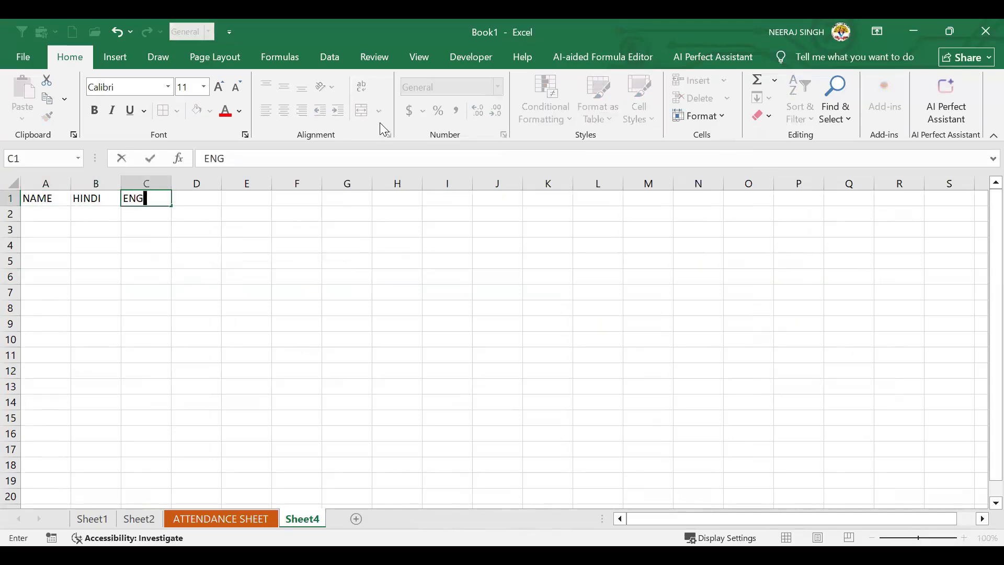
pyautogui.press('Tab')
pyautogui.write('MATH')
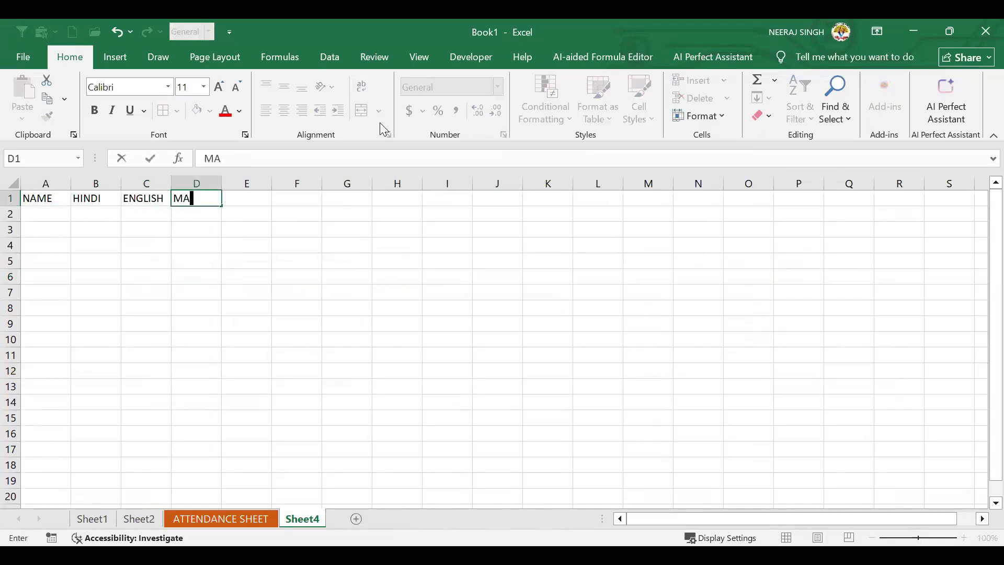
pyautogui.press('Tab')
pyautogui.write('TOTAL')
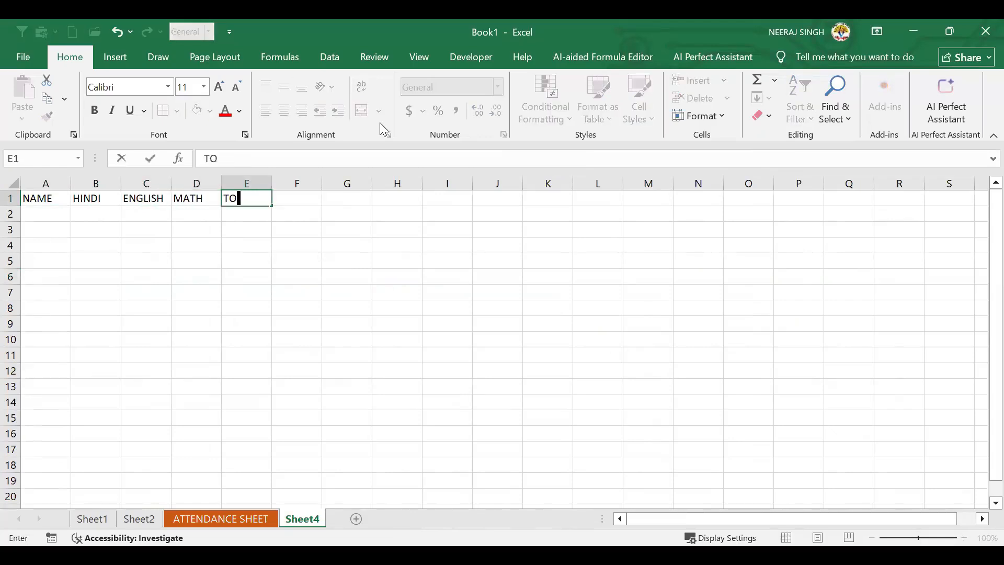
pyautogui.press('Return')
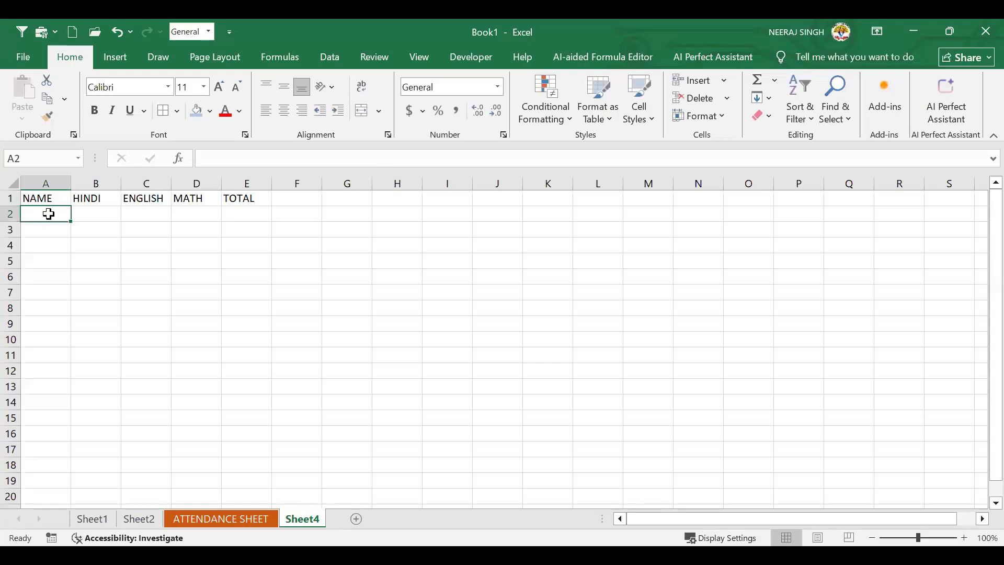
# Copy the ten student names from ATTENDANCE SHEET B2:B11 into Sheet4's NAME column
pyautogui.click(218, 519)
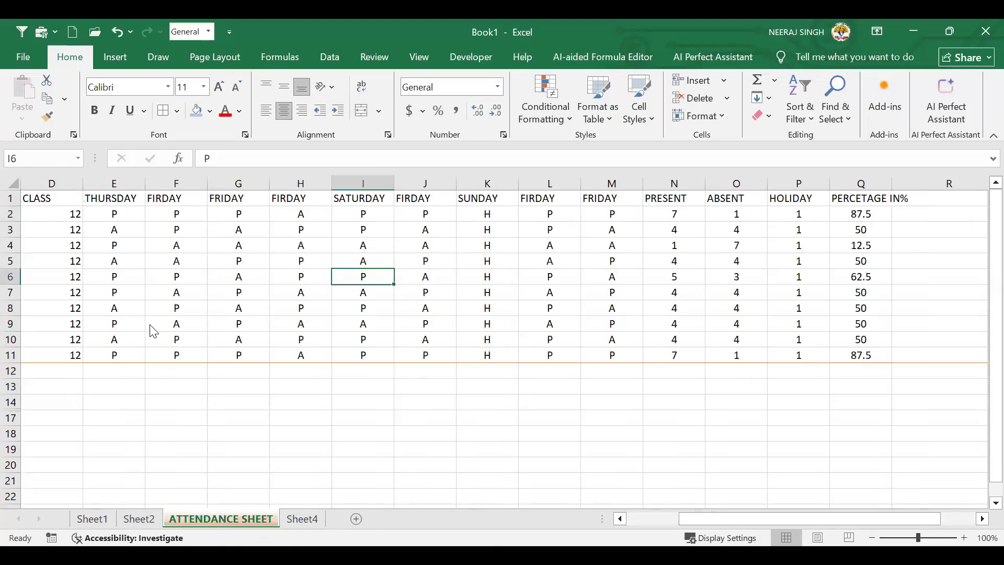
pyautogui.moveTo(104, 214); pyautogui.dragTo(111, 354)
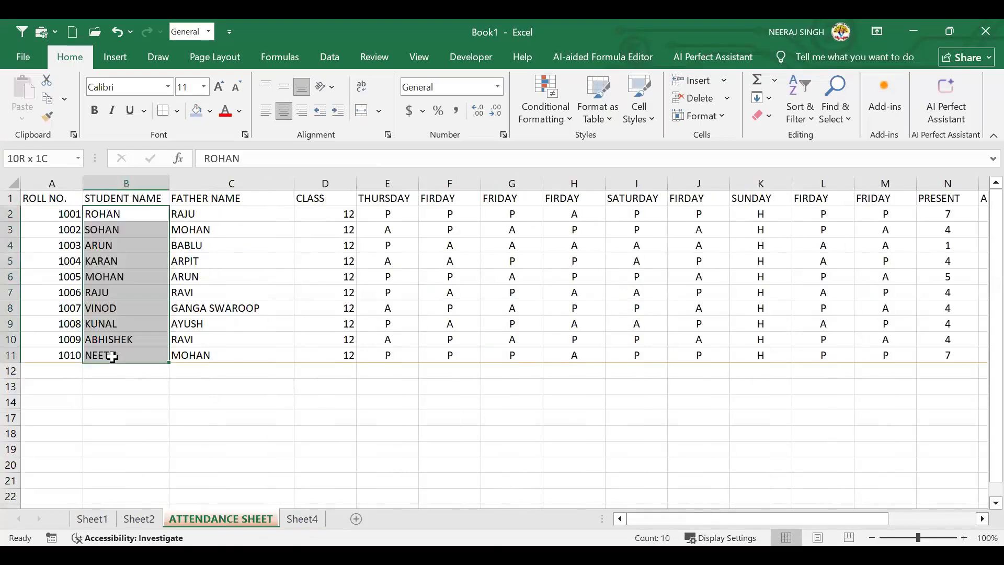
pyautogui.hotkey('ctrl', 'c')
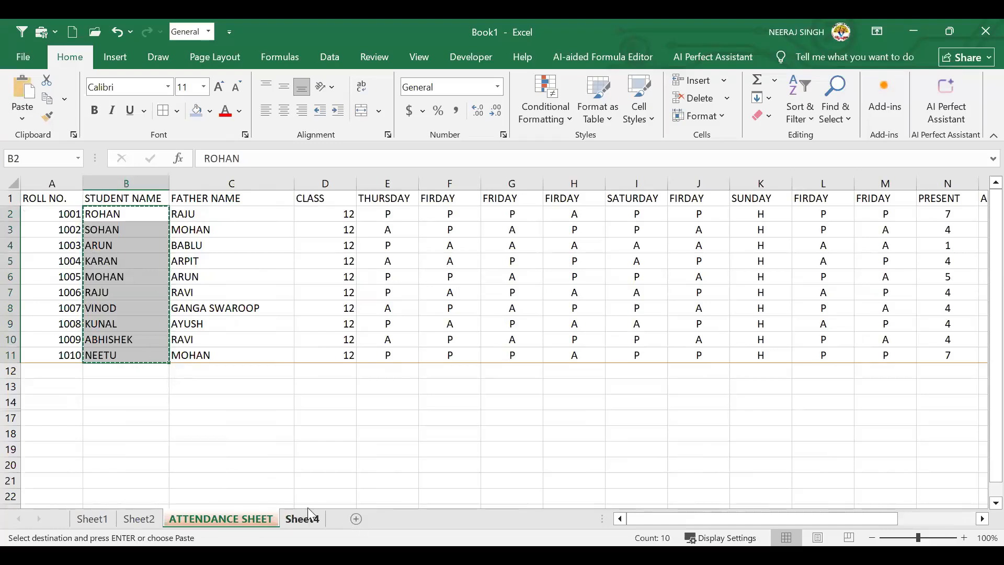
pyautogui.click(302, 518)
pyautogui.hotkey('ctrl', 'v')
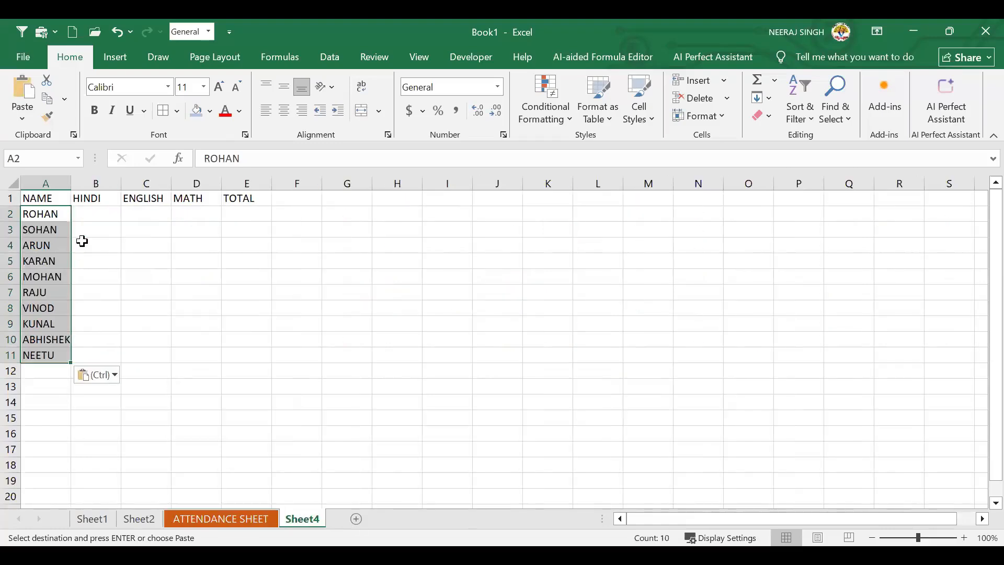
pyautogui.click(83, 240)
pyautogui.moveTo(99, 209); pyautogui.dragTo(246, 359)
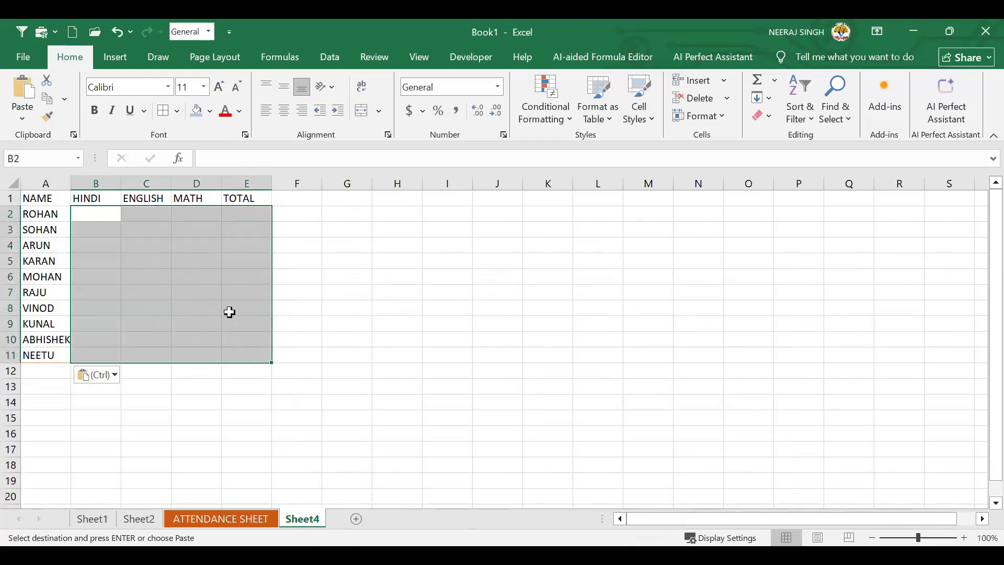
# Fill B2:D11 with =RANDBETWEEN(33,100) in one go using Ctrl+Enter
pyautogui.click(89, 213)
pyautogui.press('Escape')
pyautogui.click(146, 276)
pyautogui.moveTo(99, 214); pyautogui.dragTo(199, 359)
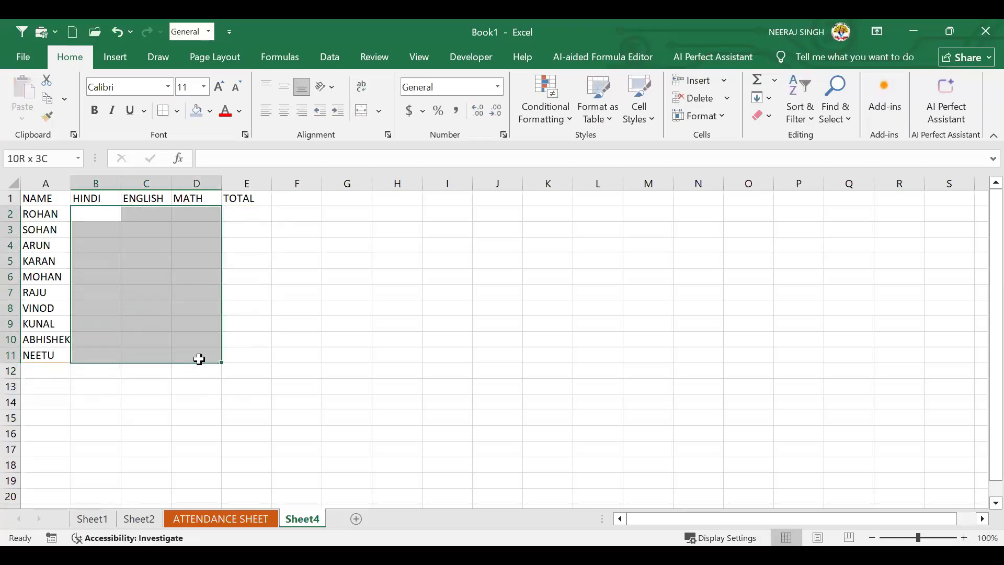
pyautogui.write('=')
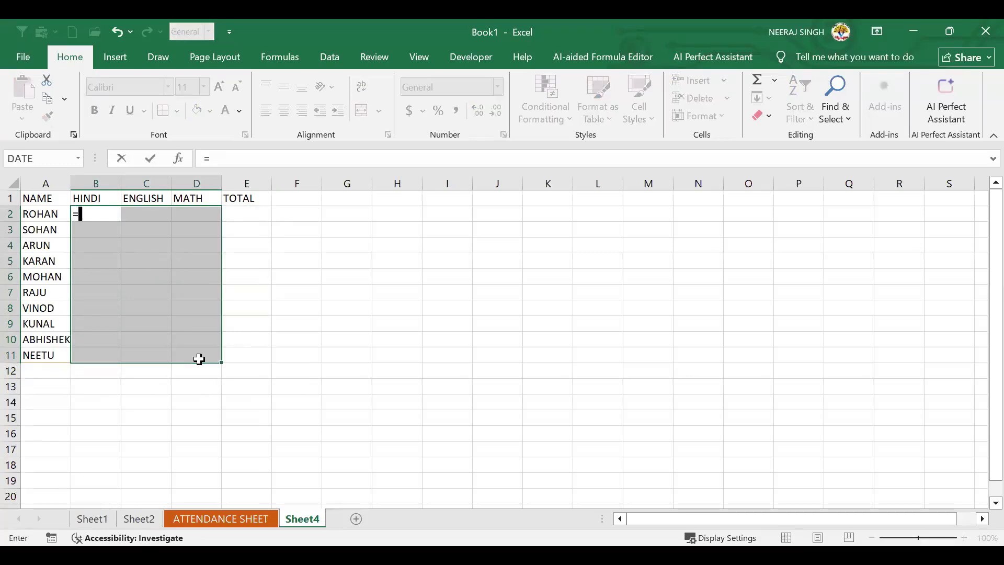
pyautogui.write('RANDBETWEEN(33')
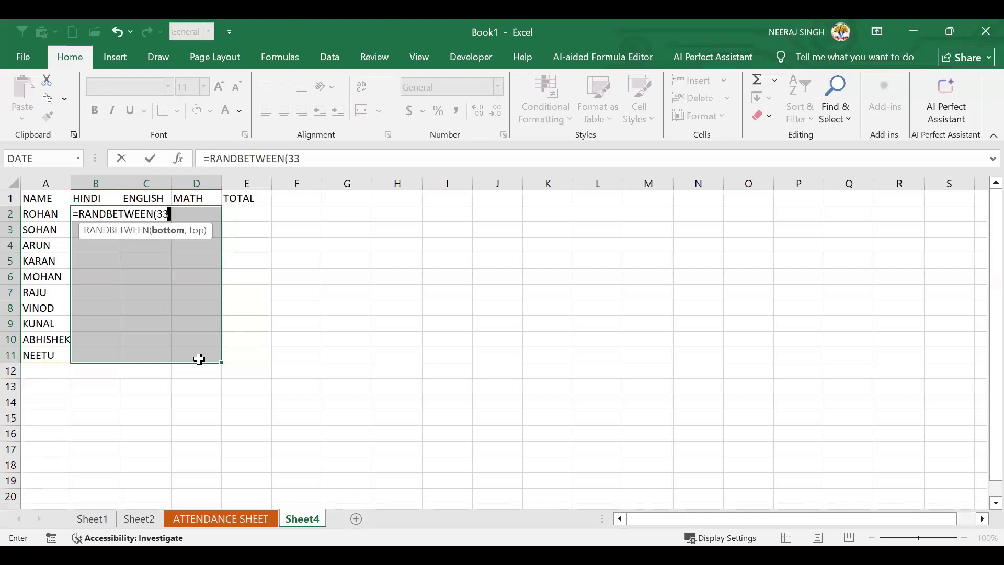
pyautogui.write(',100')
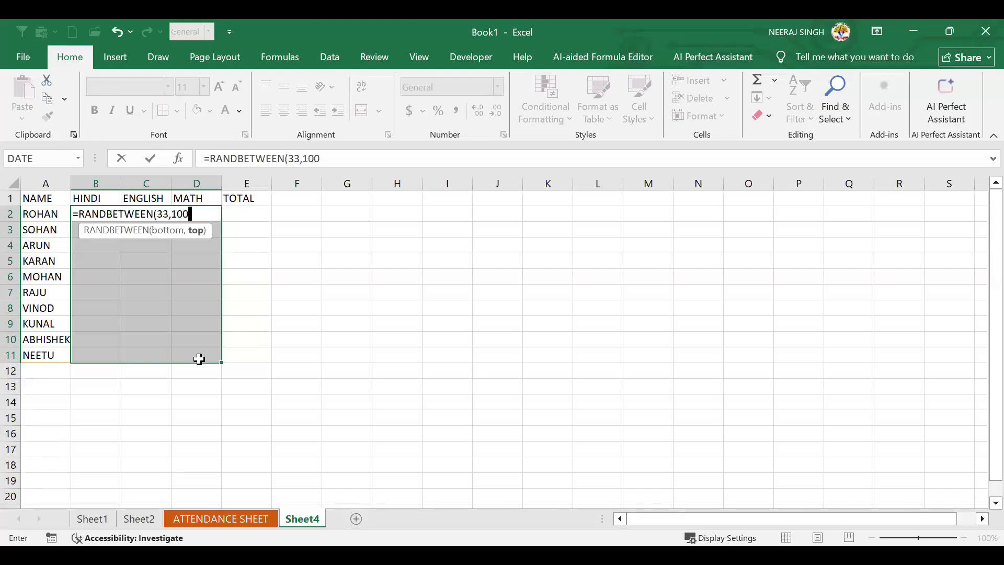
pyautogui.write(')')
pyautogui.hotkey('ctrl', 'Return')
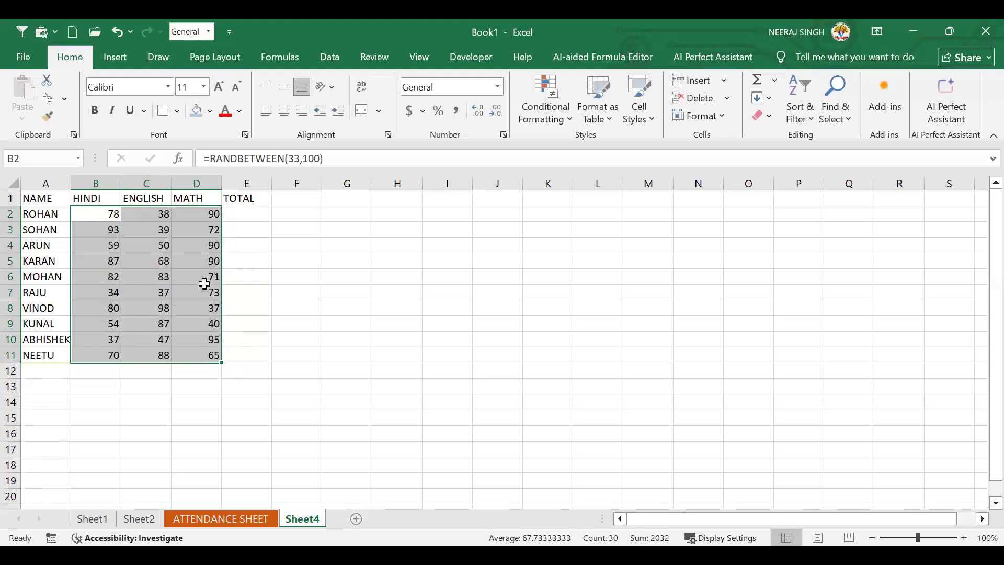
# Copy the random marks and paste them back as values to fix the numbers
pyautogui.hotkey('ctrl', 'c')
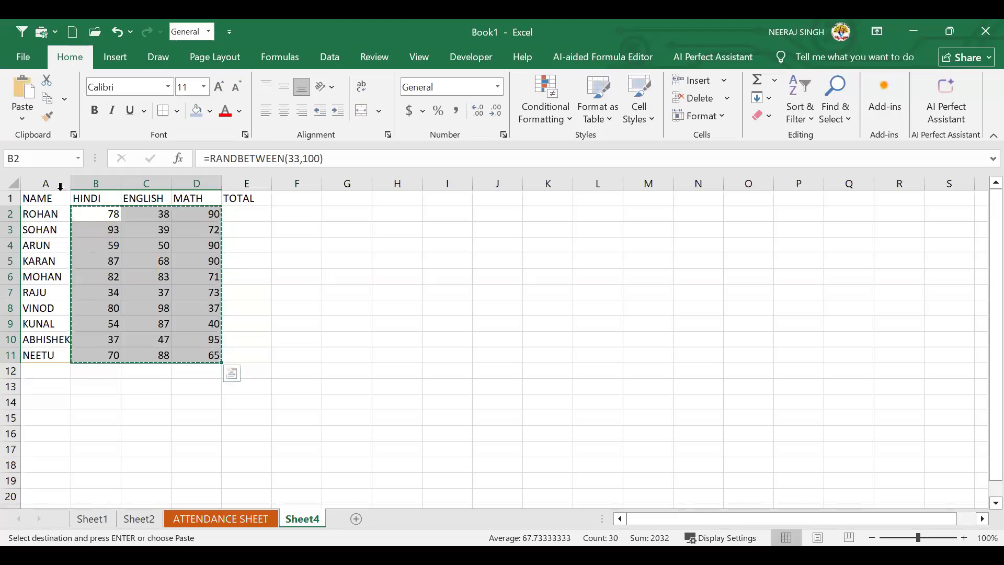
pyautogui.click(22, 119)
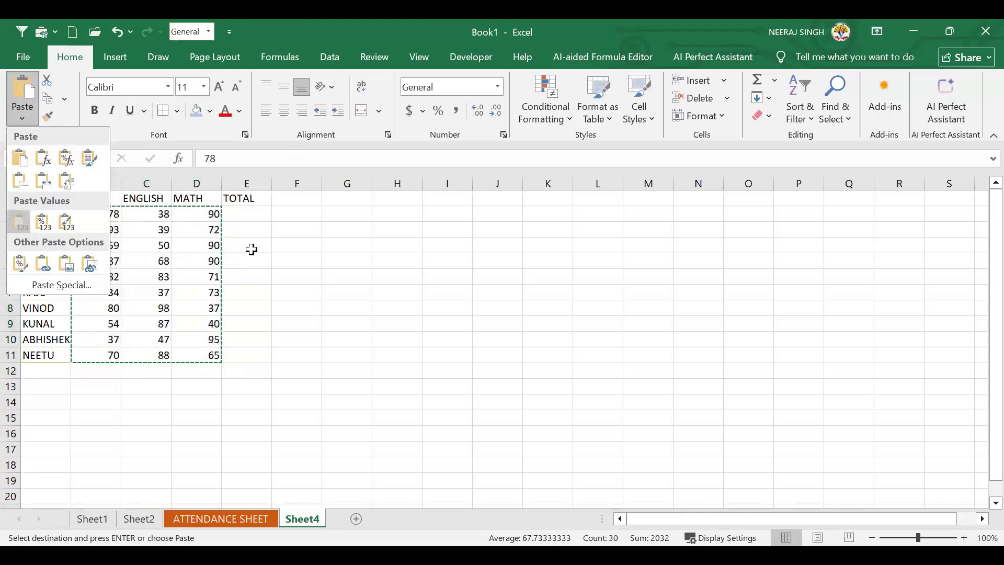
pyautogui.click(255, 216)
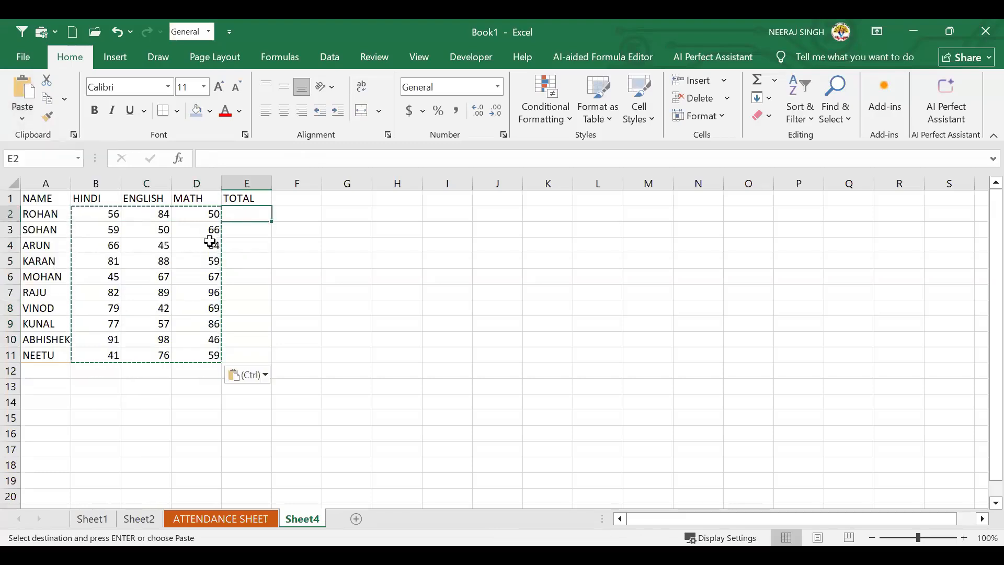
pyautogui.click(186, 291)
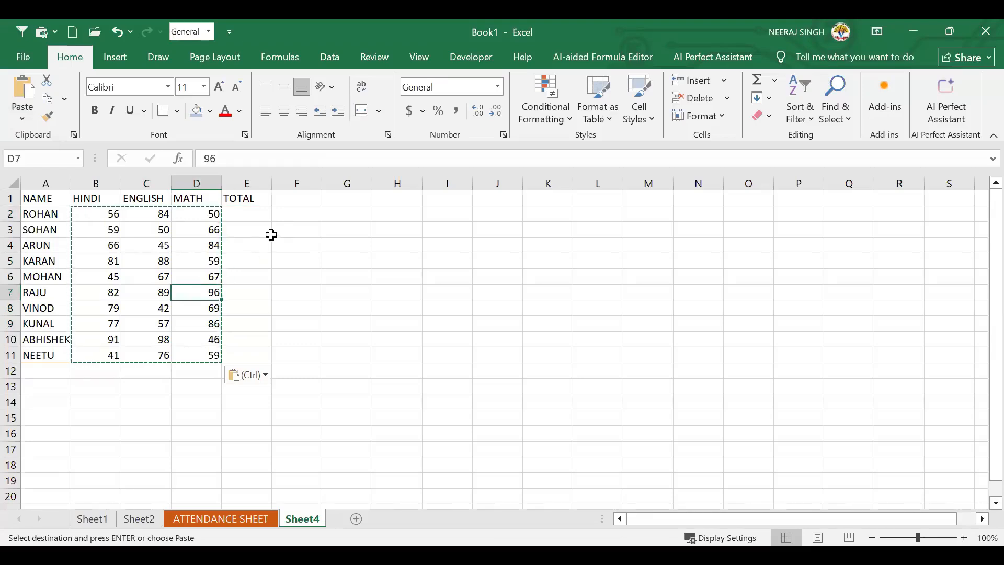
pyautogui.click(268, 226)
pyautogui.press('Escape')
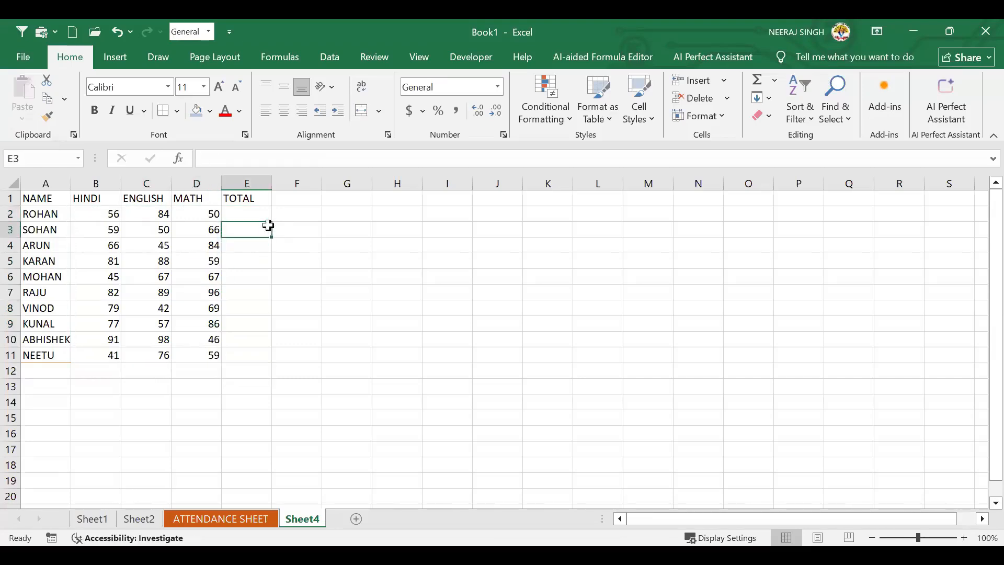
# Enter =SUM(B2:D2) in E2 to total ROHAN's marks
pyautogui.press('Up')
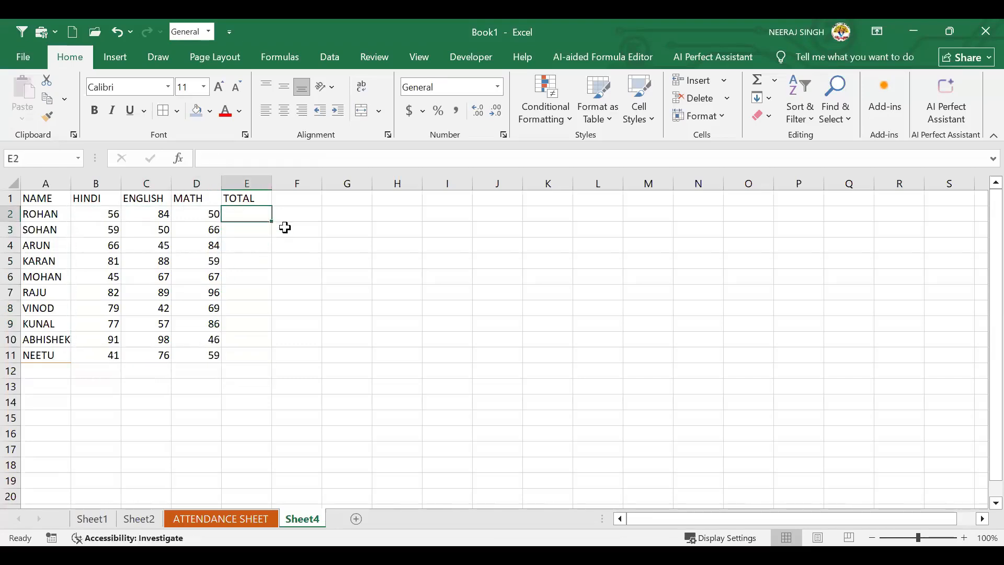
pyautogui.write('=')
pyautogui.press('BackSpace')
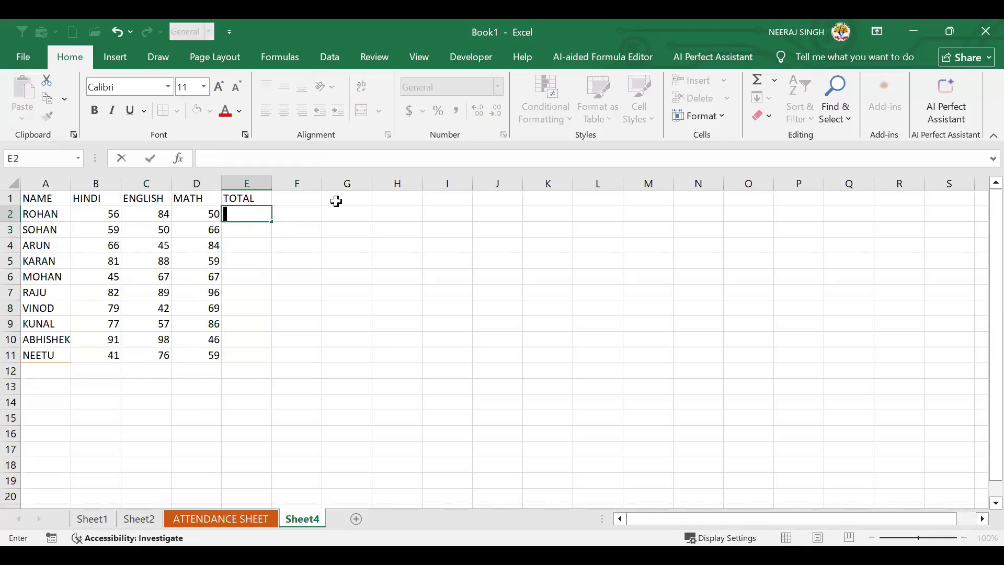
pyautogui.click(285, 246)
pyautogui.press('Left')
pyautogui.press('Up')
pyautogui.press('Up')
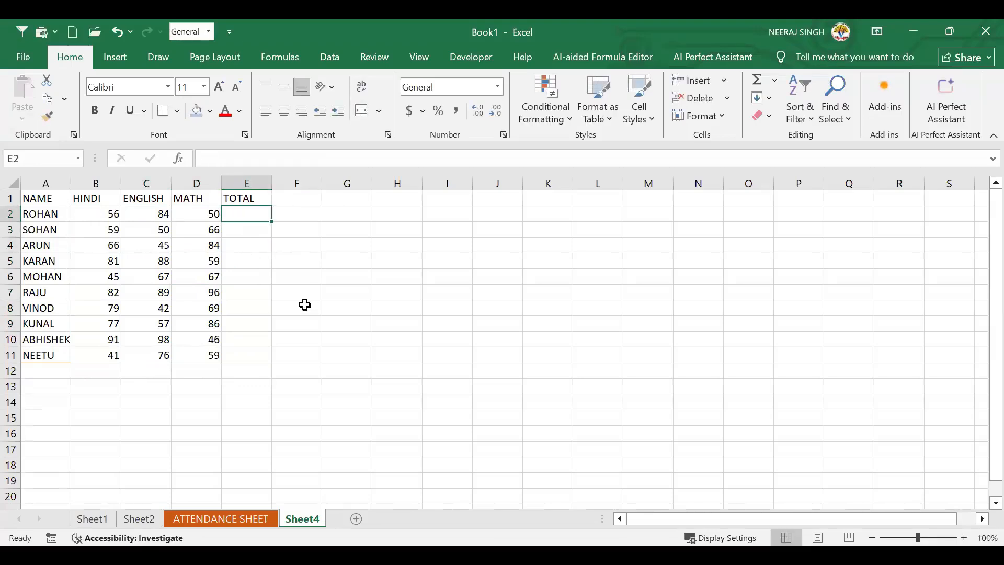
pyautogui.write('=')
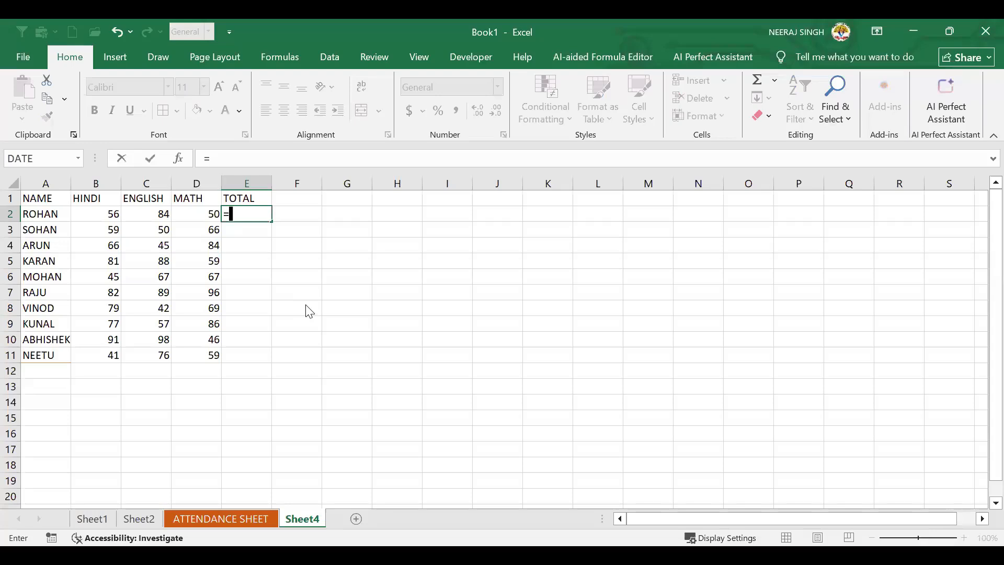
pyautogui.write('SUM(')
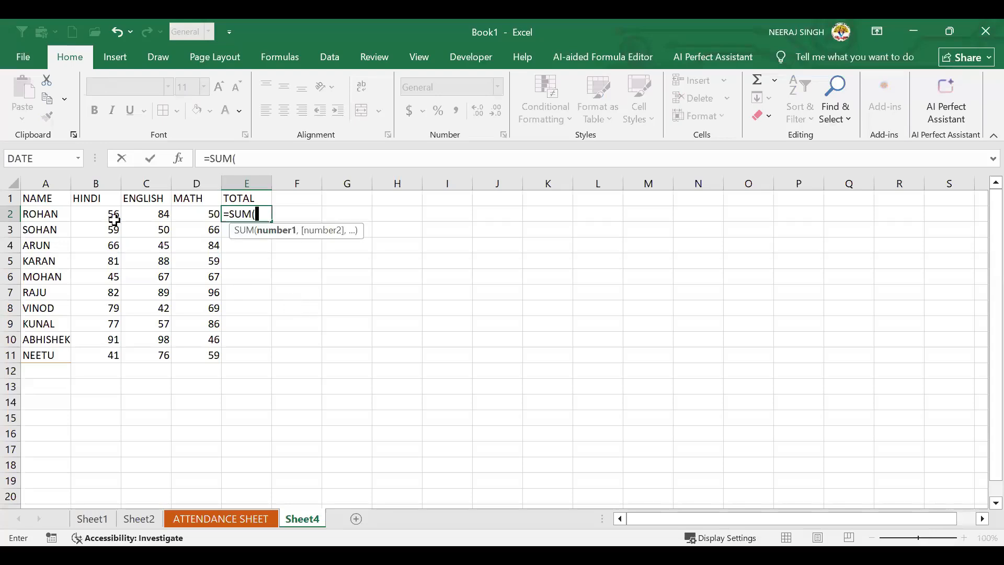
pyautogui.moveTo(108, 217); pyautogui.dragTo(204, 214)
pyautogui.write(')')
pyautogui.press('Return')
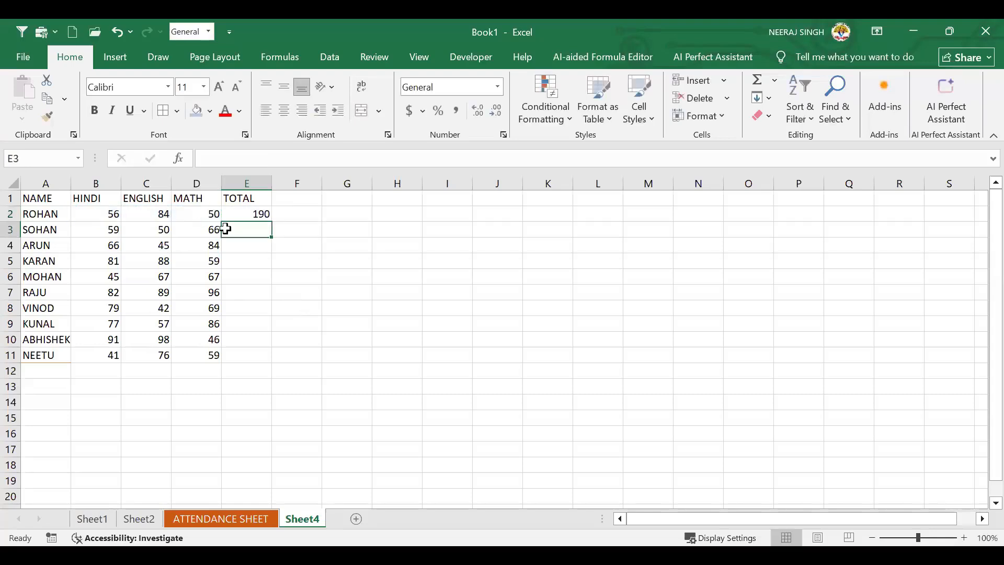
# Clear E2 and recreate ROHAN's total of 190 with AutoSum
pyautogui.click(260, 213)
pyautogui.press('Delete')
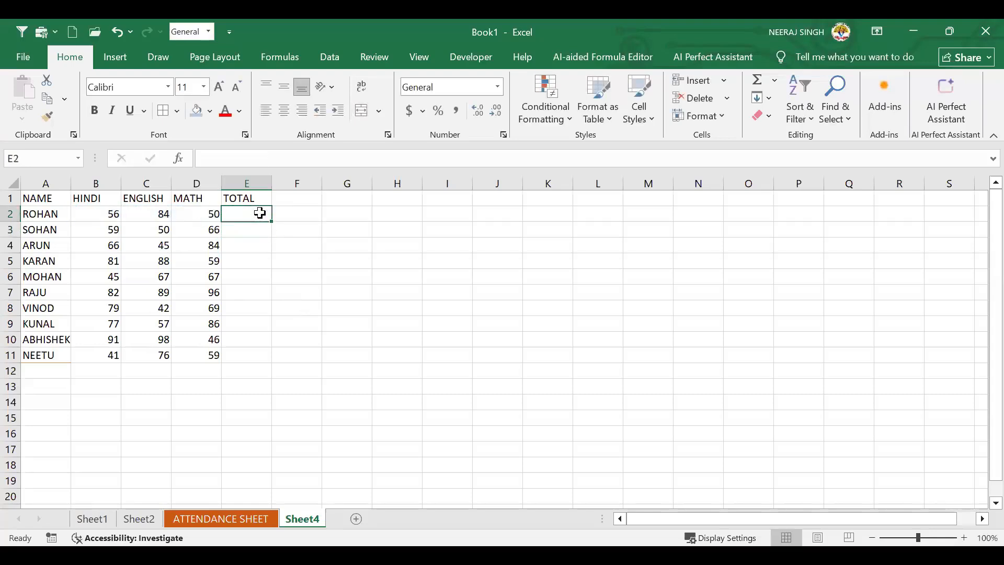
pyautogui.click(261, 263)
pyautogui.click(251, 215)
pyautogui.click(777, 79)
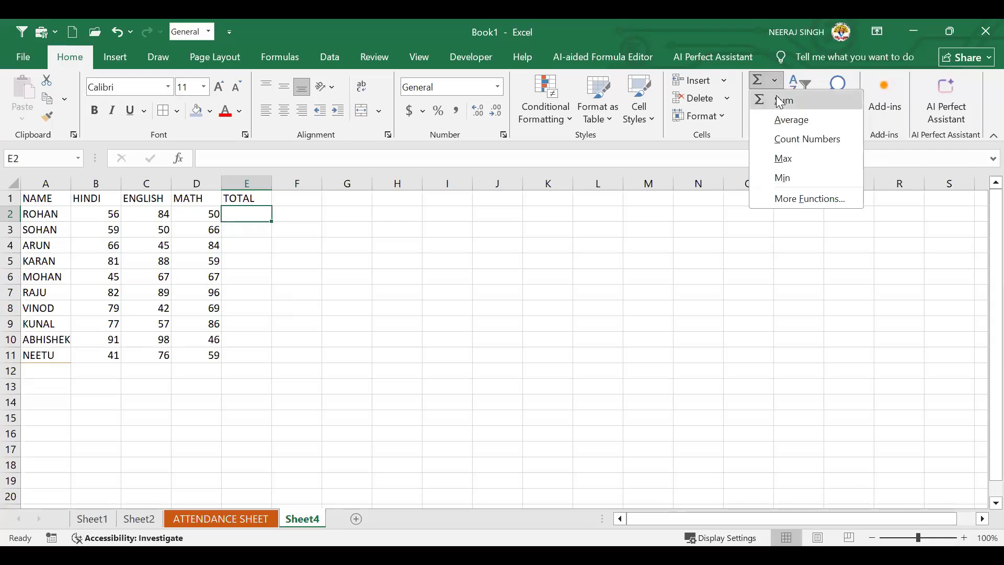
pyautogui.click(779, 102)
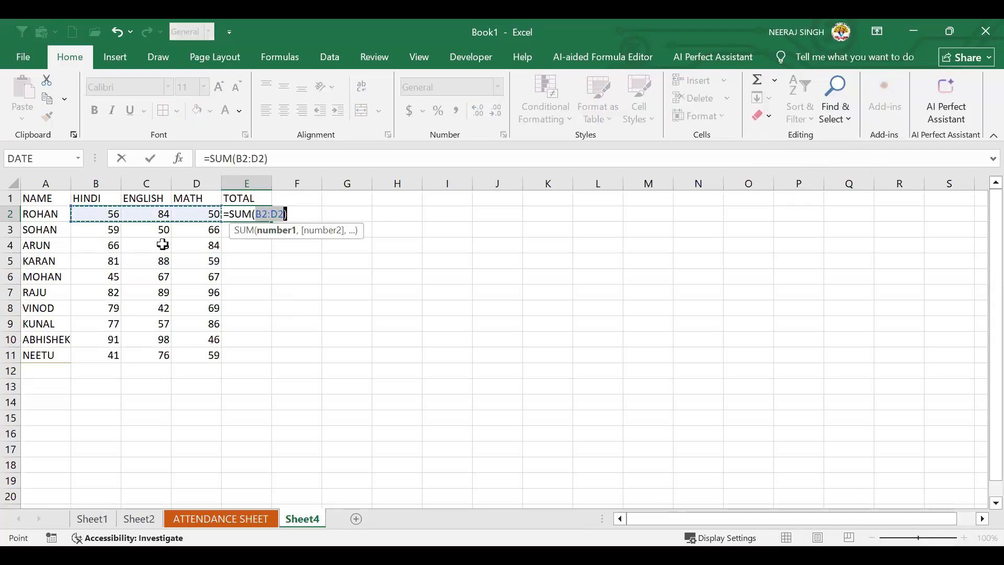
pyautogui.press('Return')
pyautogui.click(269, 214)
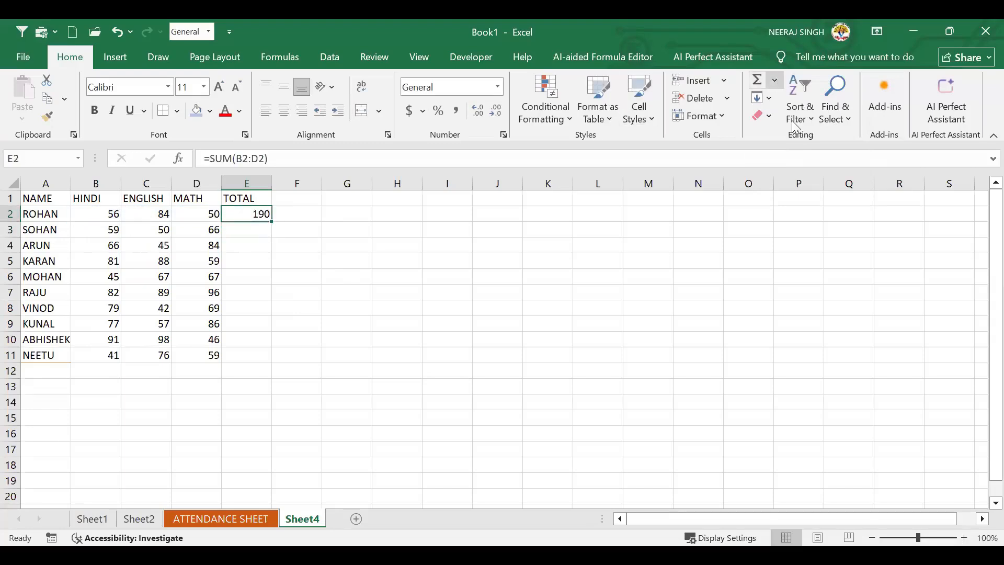
pyautogui.click(775, 80)
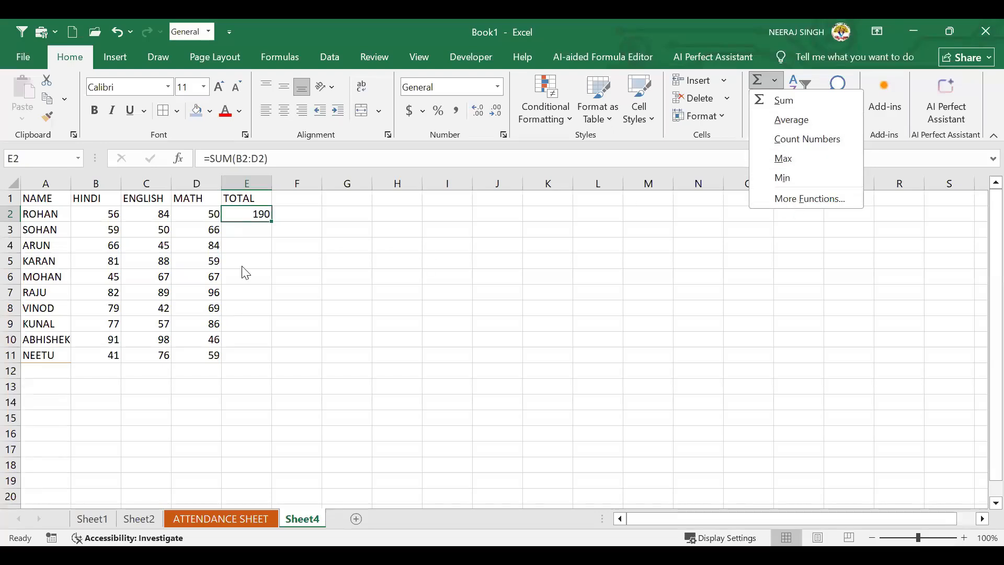
# Enter =SUM(B3:D3) in E3, giving SOHAN a total of 175
pyautogui.click(250, 228)
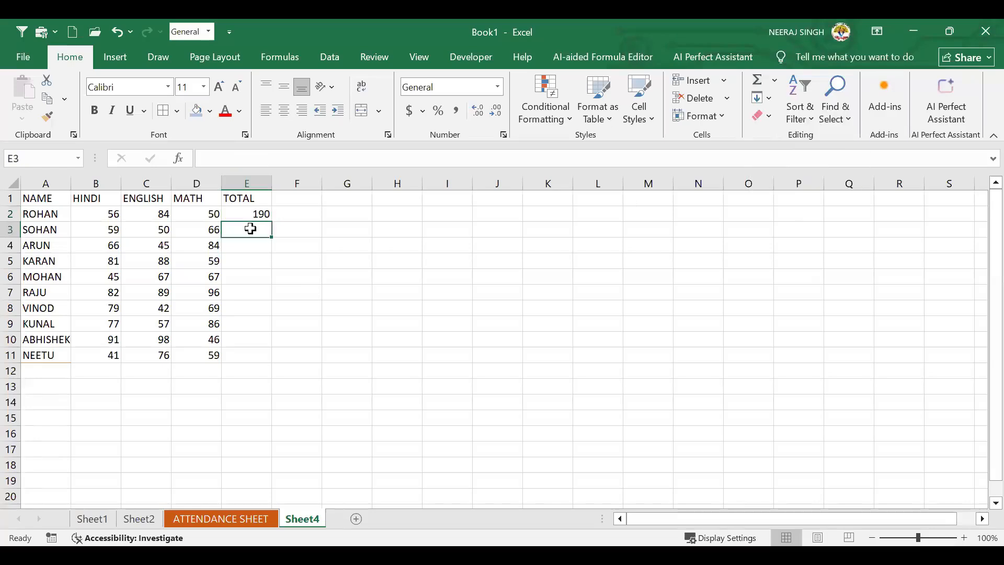
pyautogui.write('=')
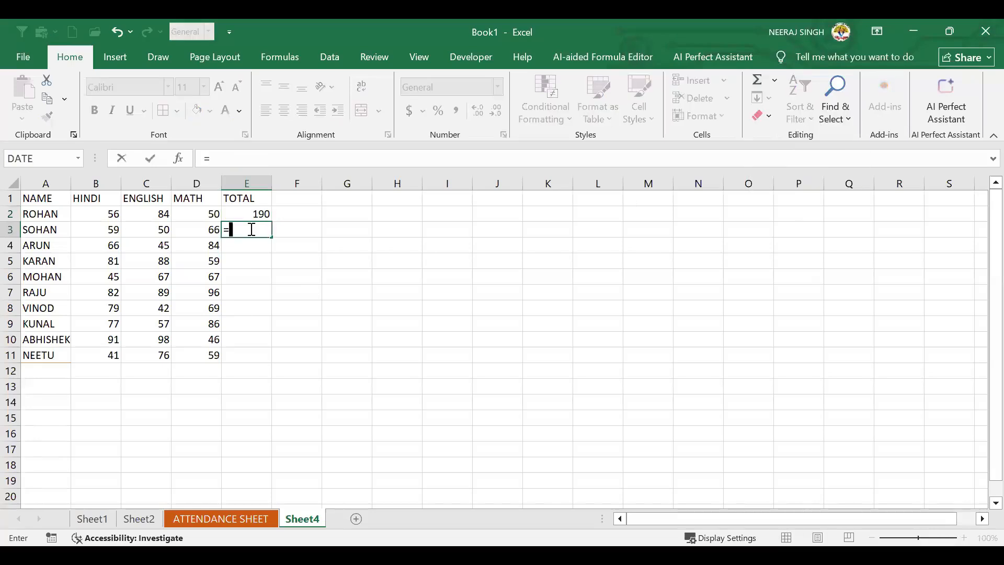
pyautogui.write('SUM(')
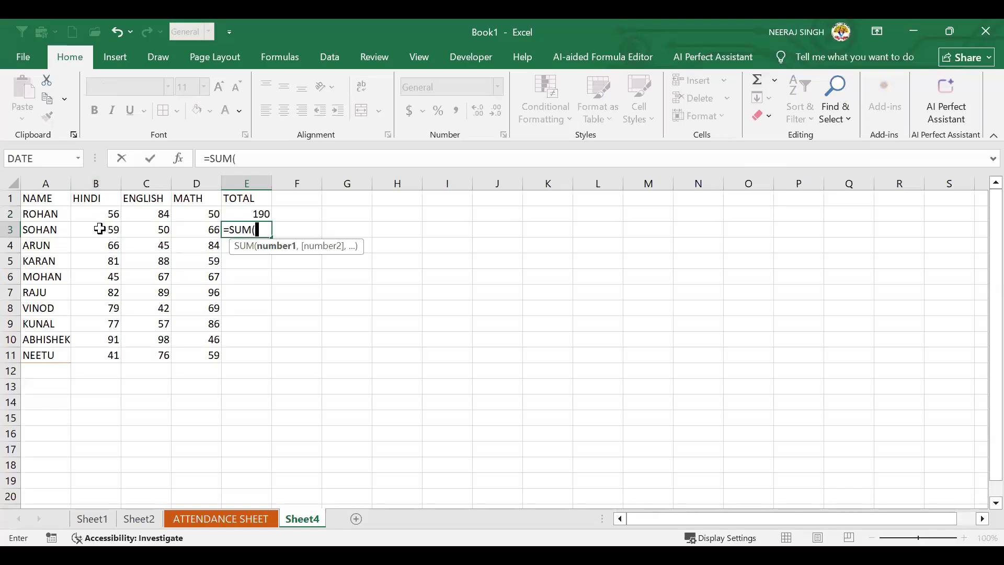
pyautogui.write('B3:')
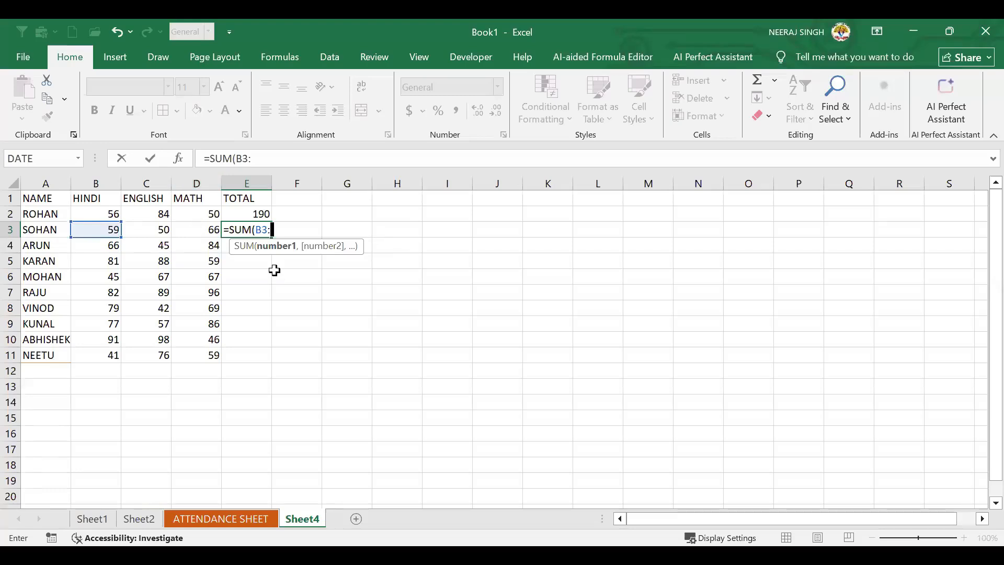
pyautogui.write('D3)')
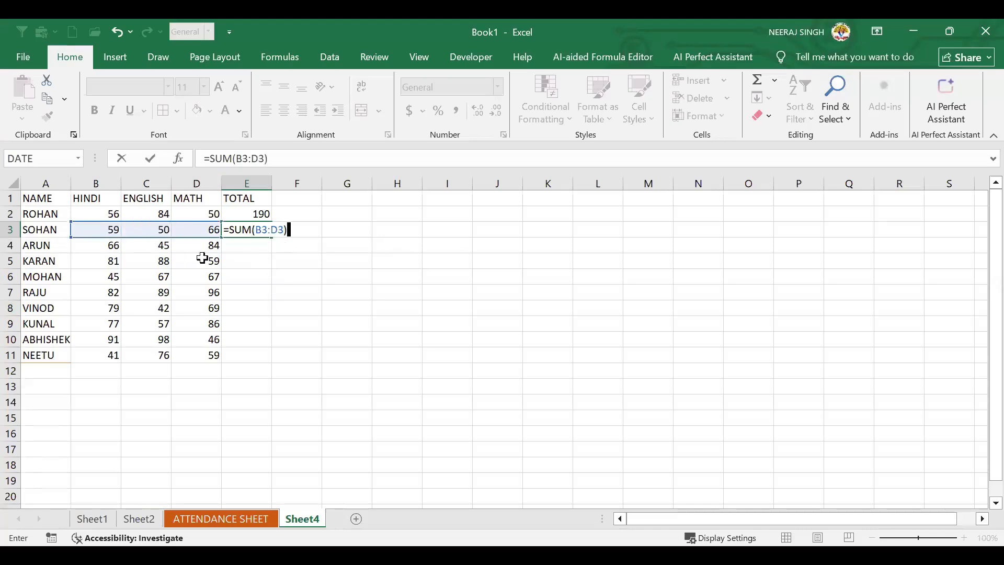
pyautogui.click(265, 249)
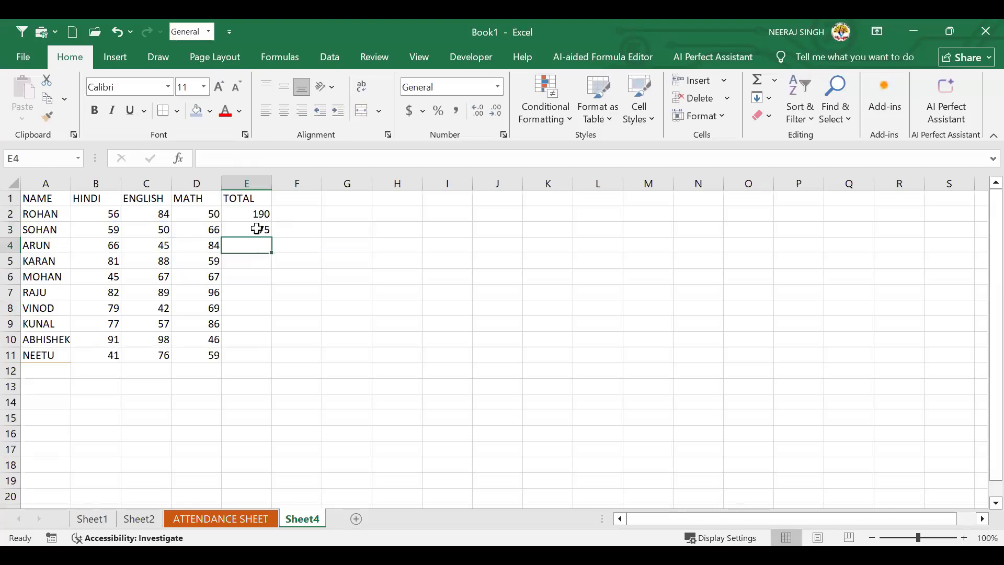
pyautogui.click(259, 229)
# Enter a SUM formula over B4:D4 in E4, giving ARUN a total of 195
pyautogui.click(268, 245)
pyautogui.write('-')
pyautogui.click(331, 263)
pyautogui.click(259, 243)
pyautogui.write('=SUM(')
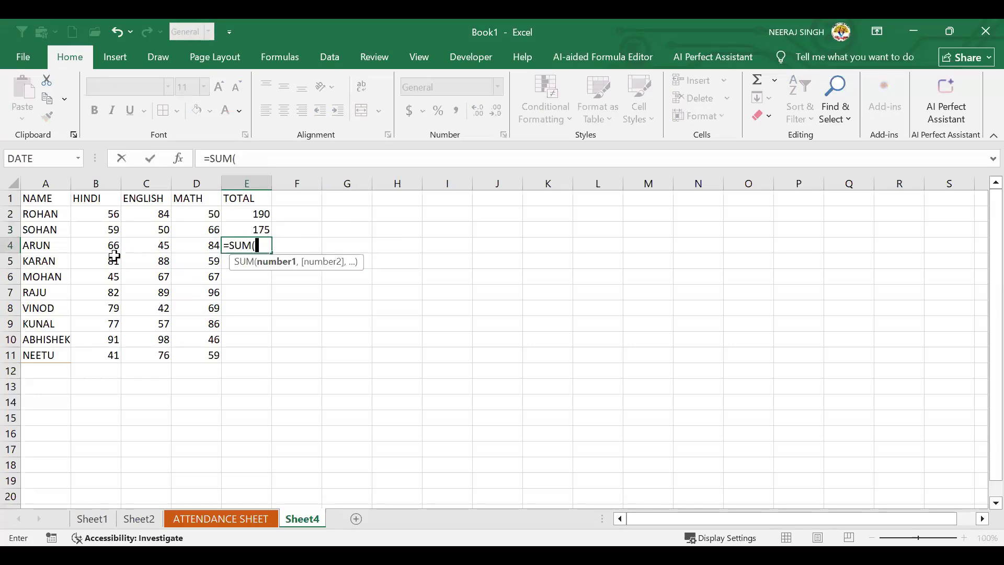
pyautogui.press('Left')
pyautogui.press('Left')
pyautogui.press('Left')
pyautogui.hotkey('shift', 'Right')
pyautogui.hotkey('shift', 'Right')
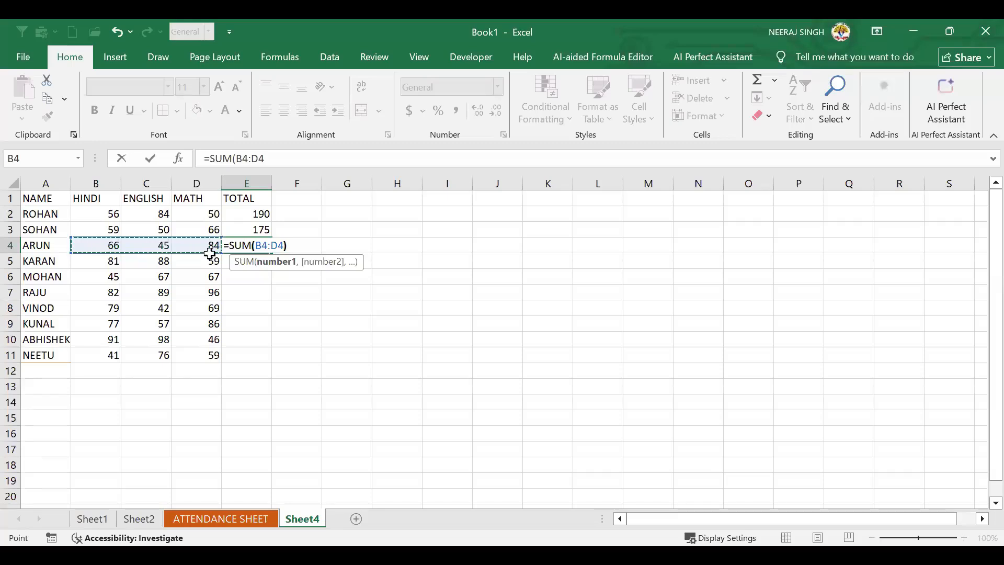
pyautogui.press('Return')
# Review the total formulas in E2 and E3 and ARUN's marks before reworking SOHAN's total
pyautogui.click(258, 214)
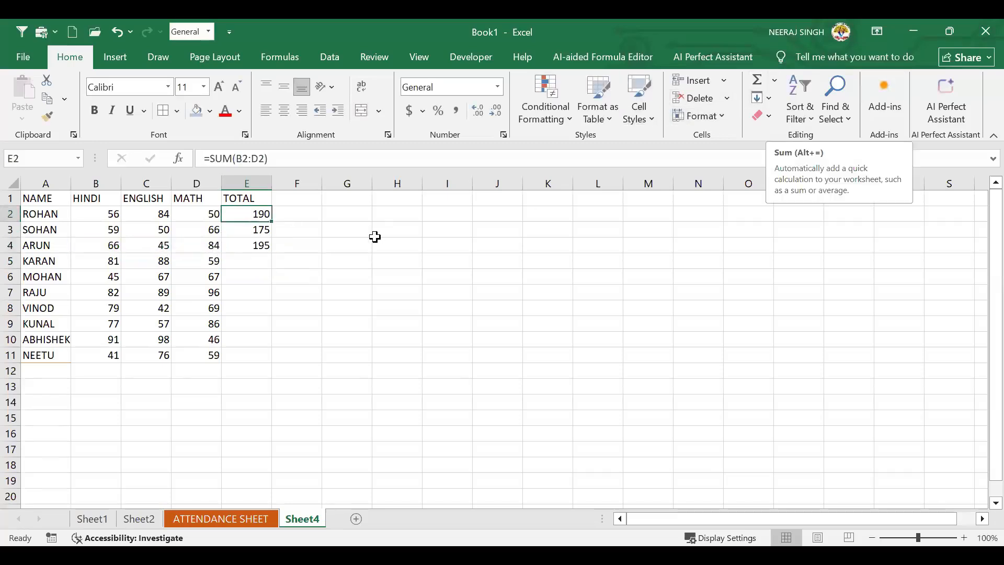
pyautogui.click(262, 225)
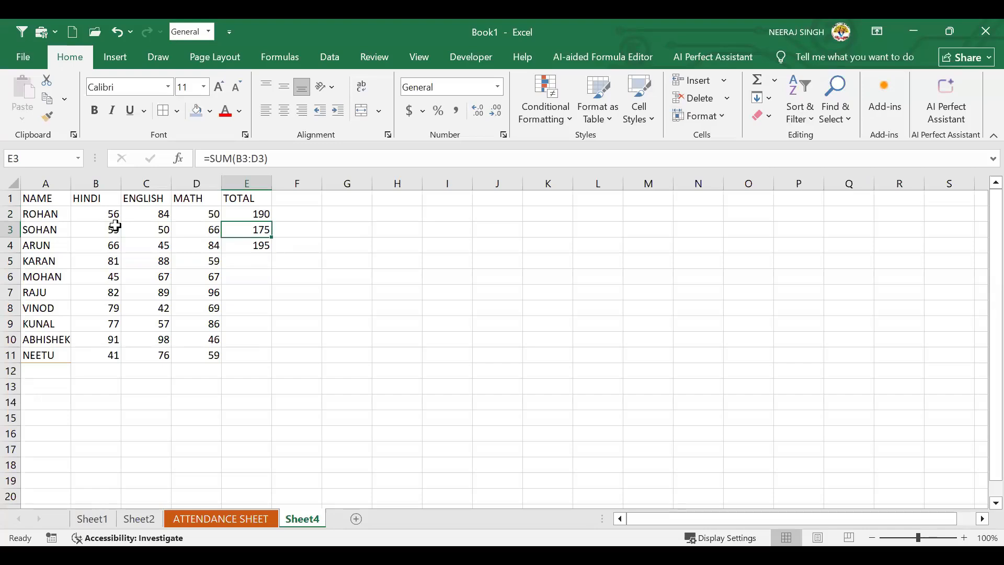
pyautogui.click(103, 248)
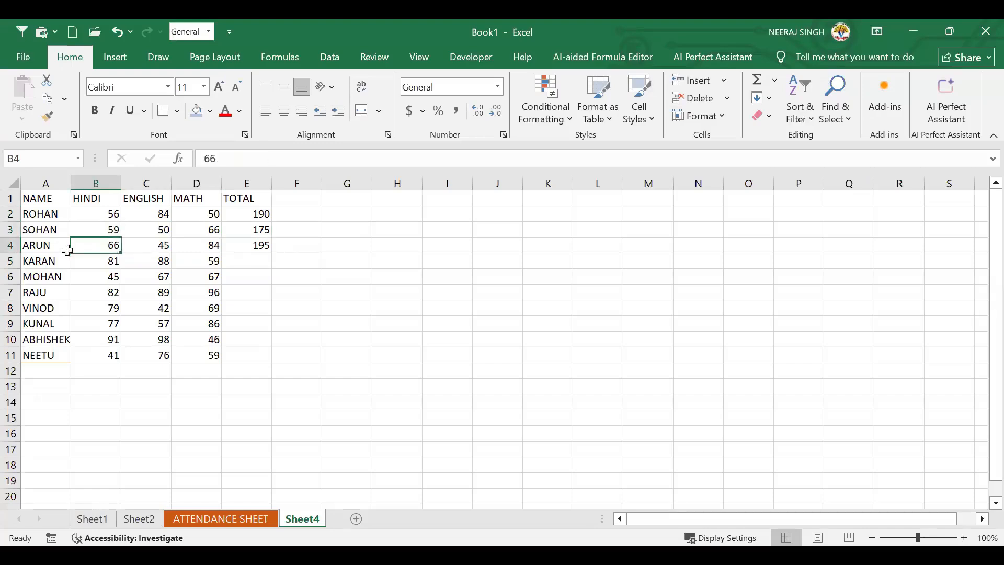
pyautogui.moveTo(105, 246); pyautogui.dragTo(136, 242)
pyautogui.click(275, 245)
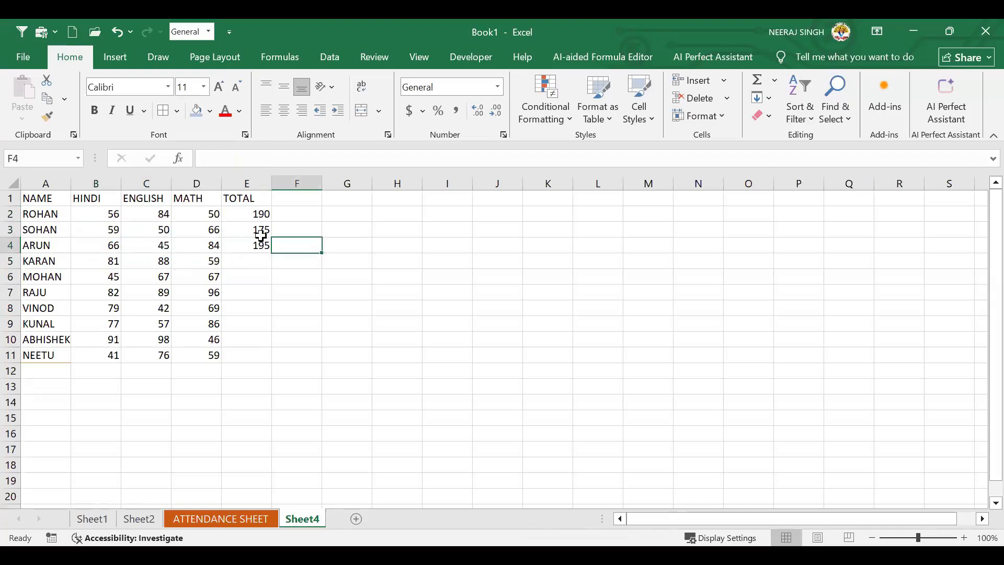
pyautogui.click(264, 229)
pyautogui.write('=')
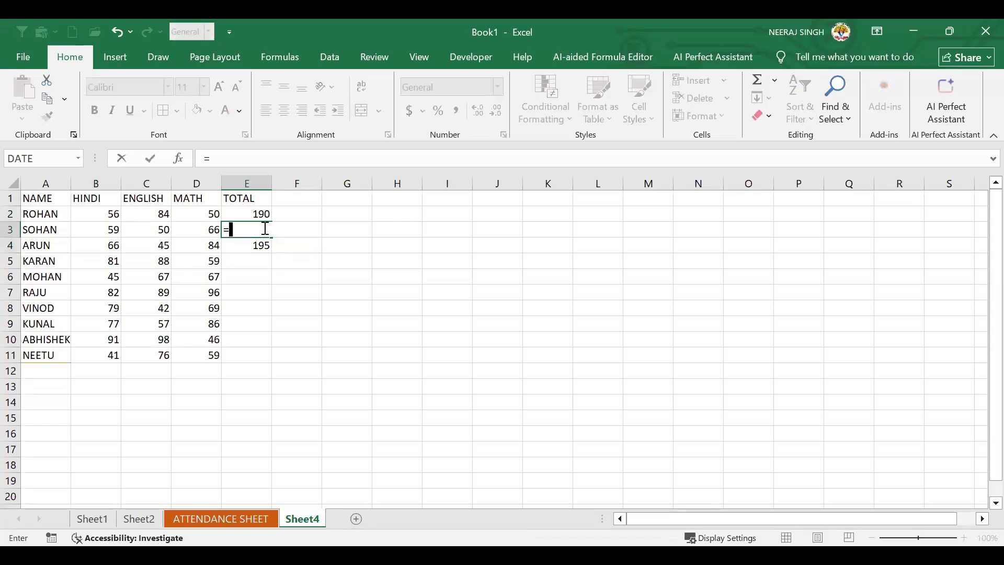
pyautogui.write('SUM(')
pyautogui.press('Return')
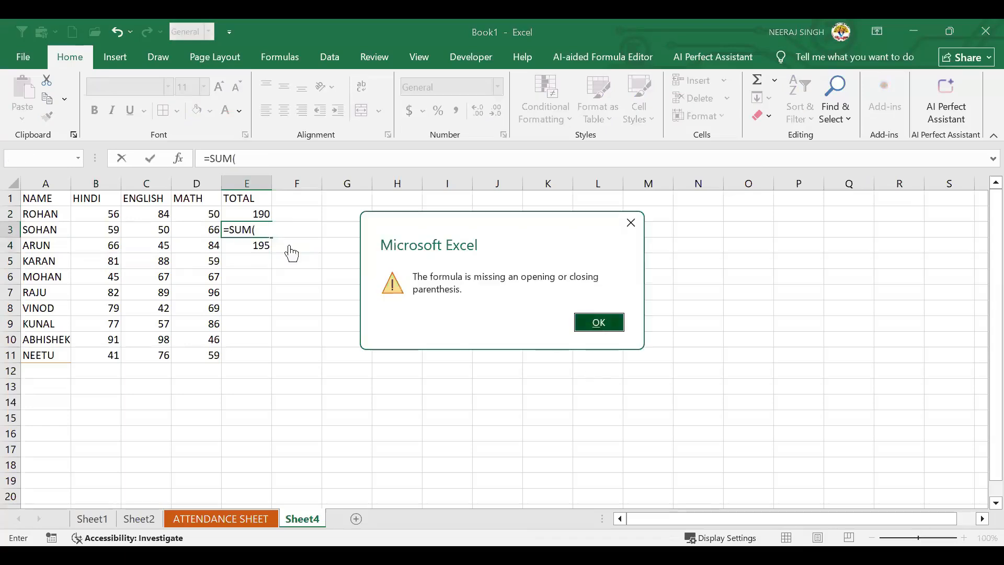
pyautogui.press('Return')
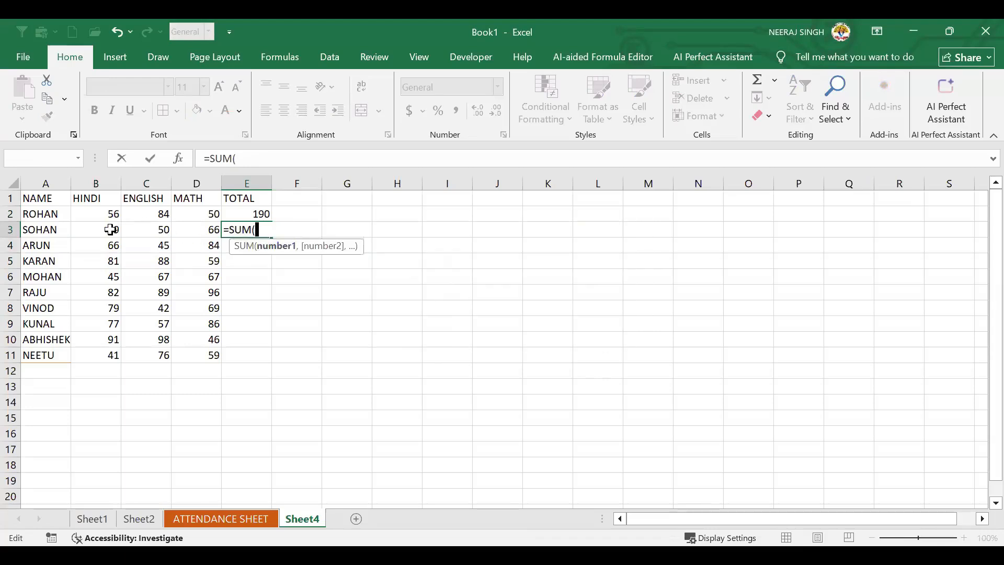
pyautogui.write('B3:')
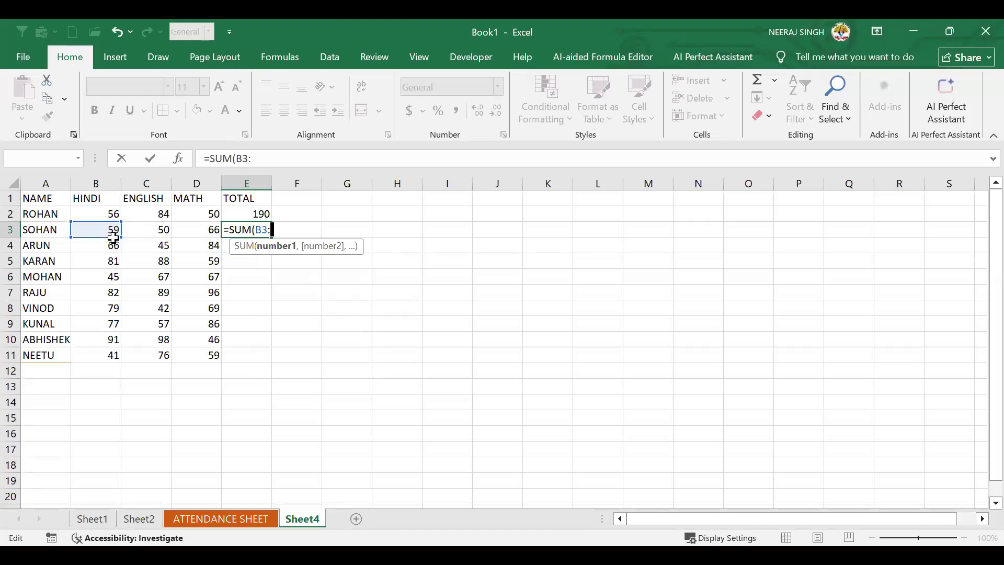
pyautogui.click(152, 234)
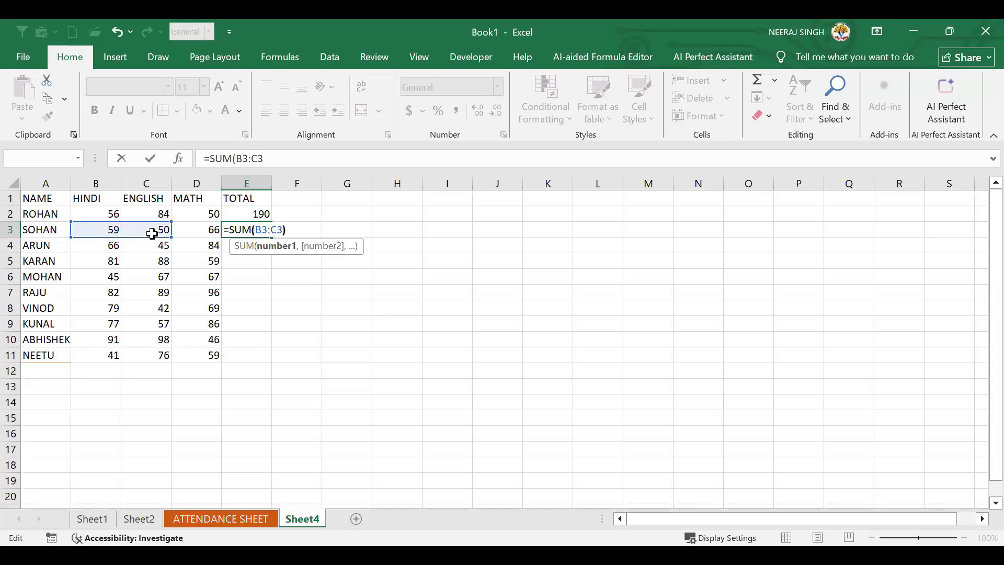
pyautogui.press('Return')
pyautogui.moveTo(96, 226); pyautogui.dragTo(134, 227)
pyautogui.click(250, 226)
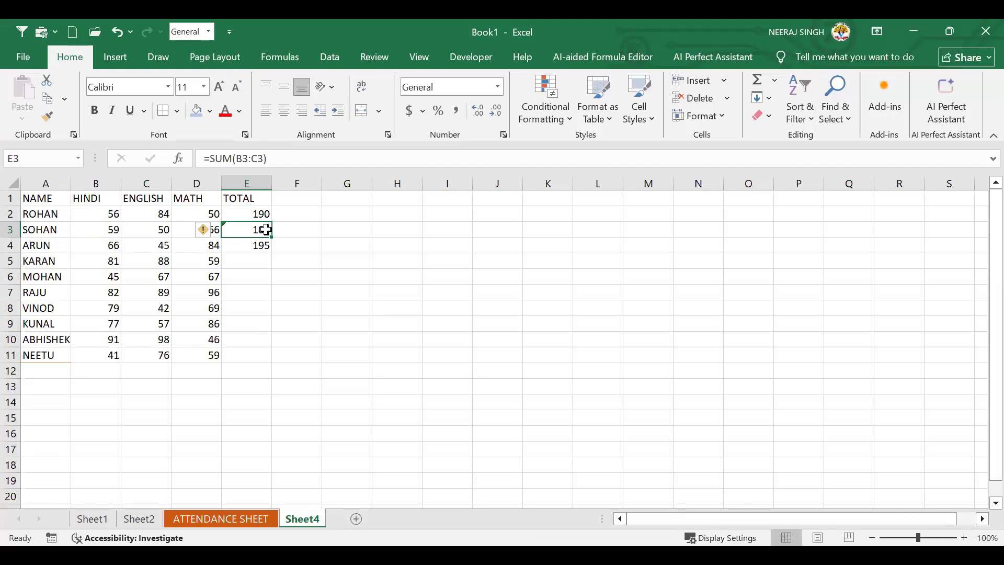
pyautogui.hotkey('ctrl', 'z')
pyautogui.hotkey('ctrl', 'z')
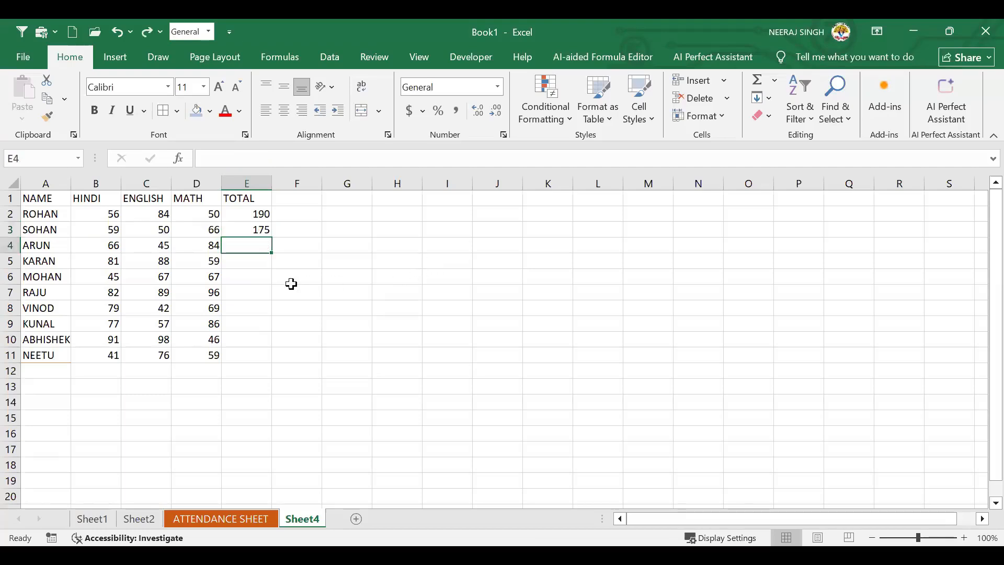
pyautogui.hotkey('ctrl', 'y')
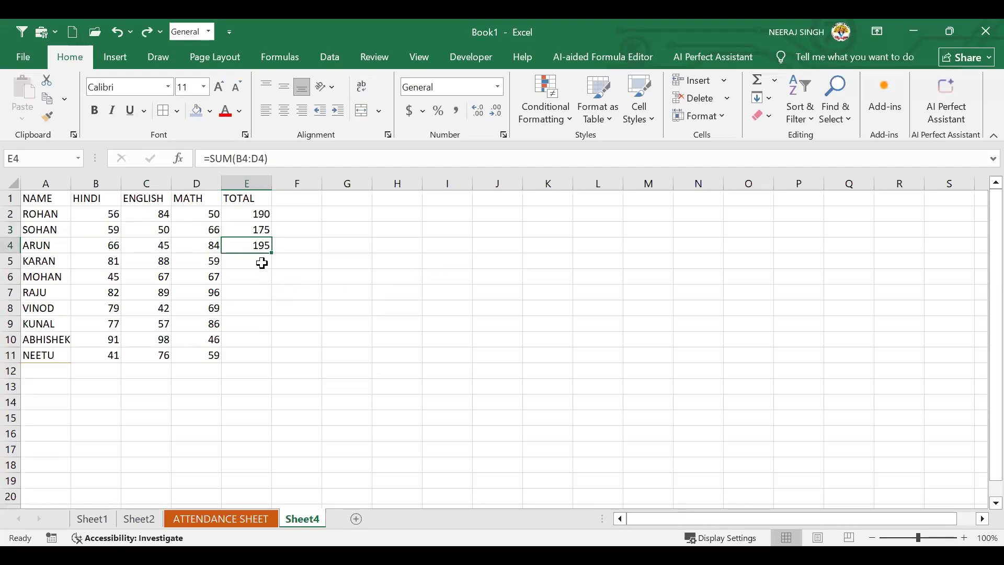
pyautogui.click(262, 263)
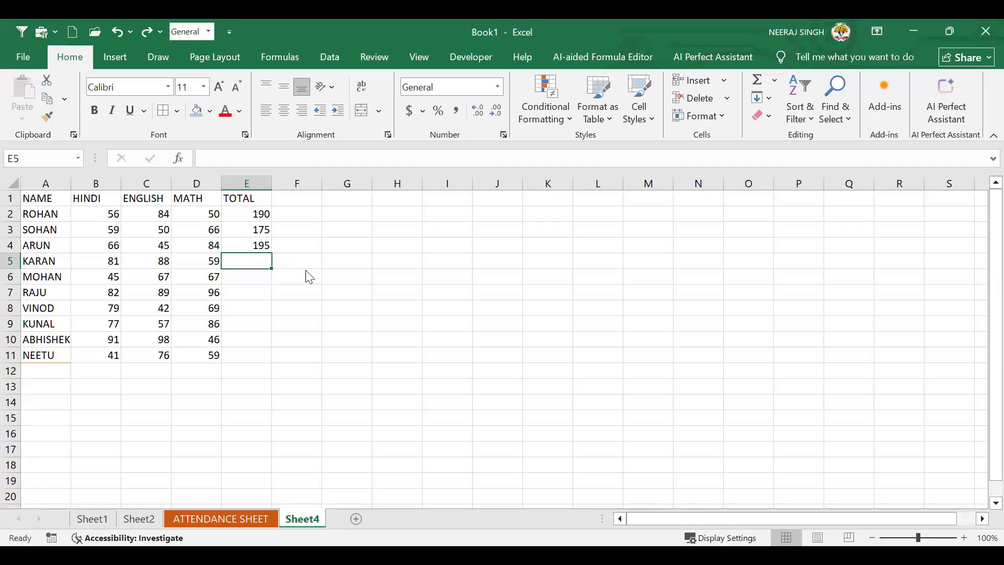
pyautogui.press('alt')
pyautogui.press('h')
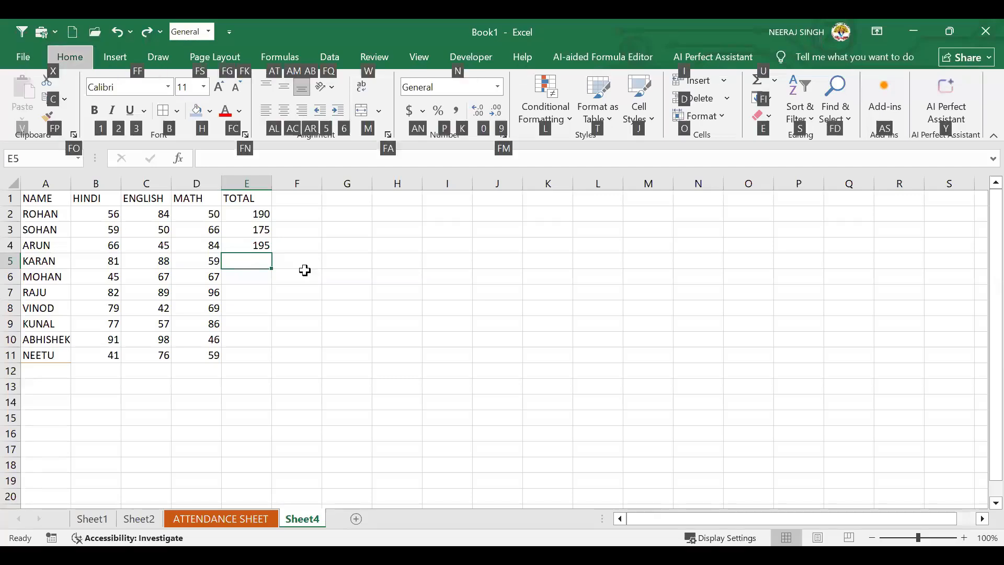
pyautogui.press('u')
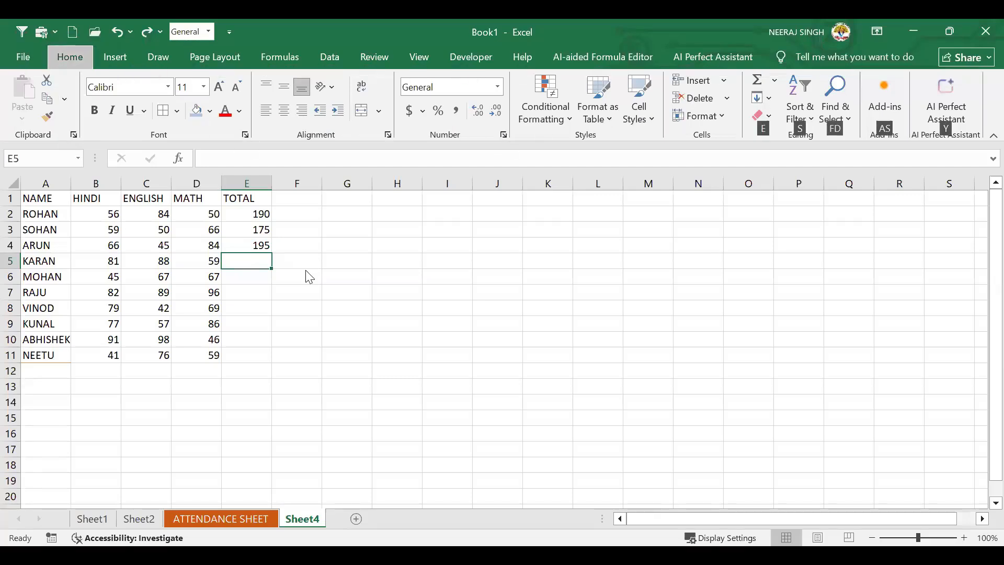
pyautogui.press('s')
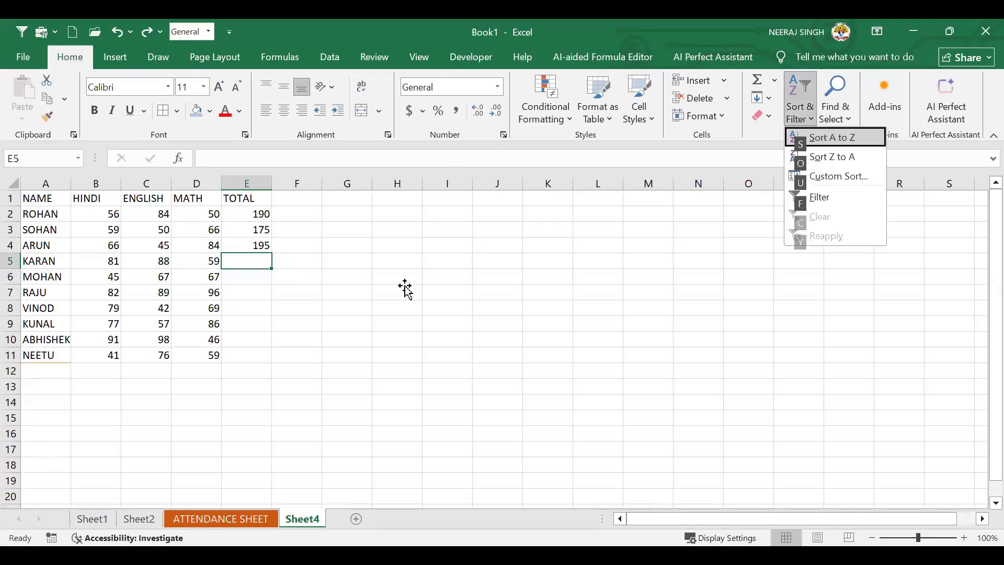
pyautogui.press('Escape')
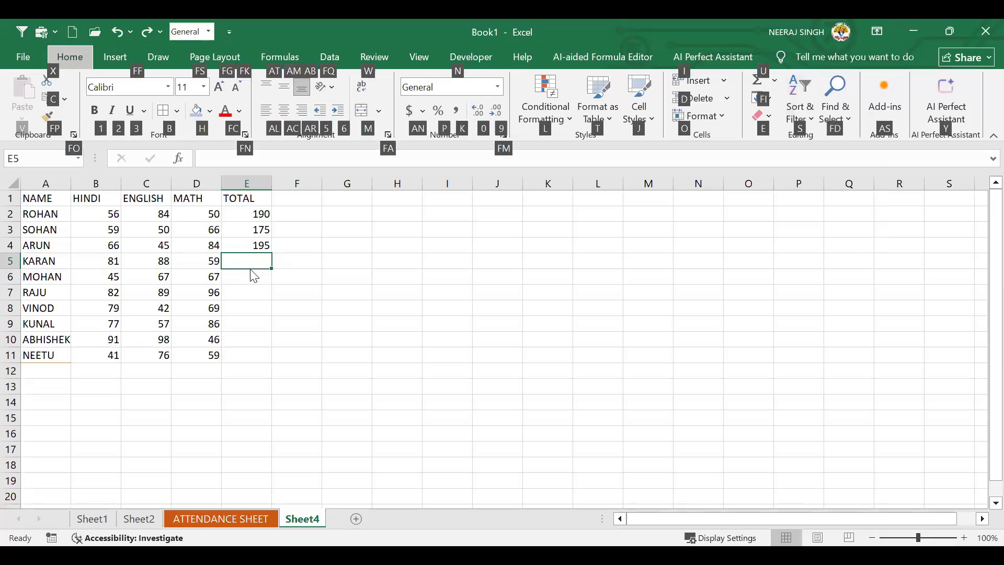
pyautogui.hotkey('alt', '=')
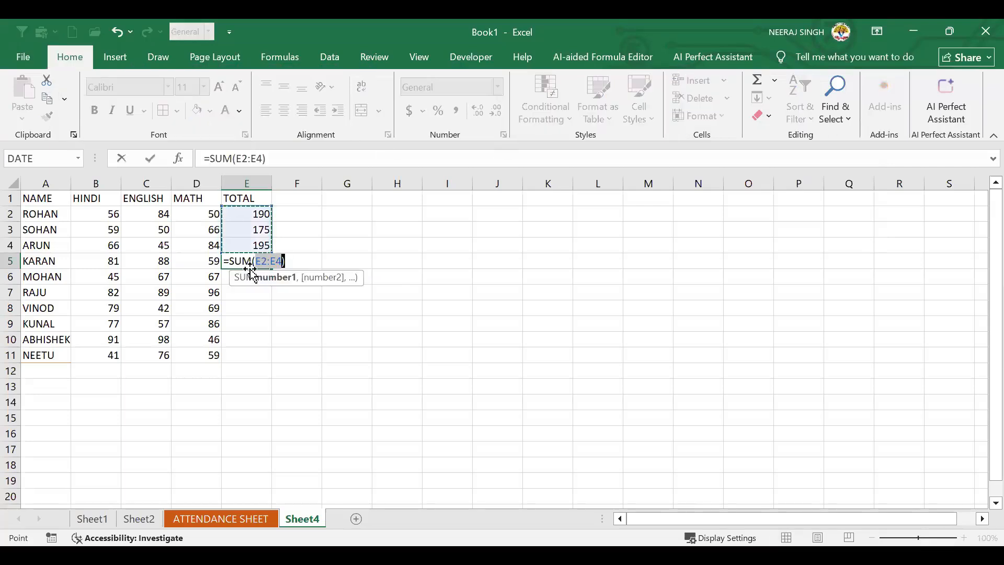
pyautogui.press('Return')
pyautogui.press('Up')
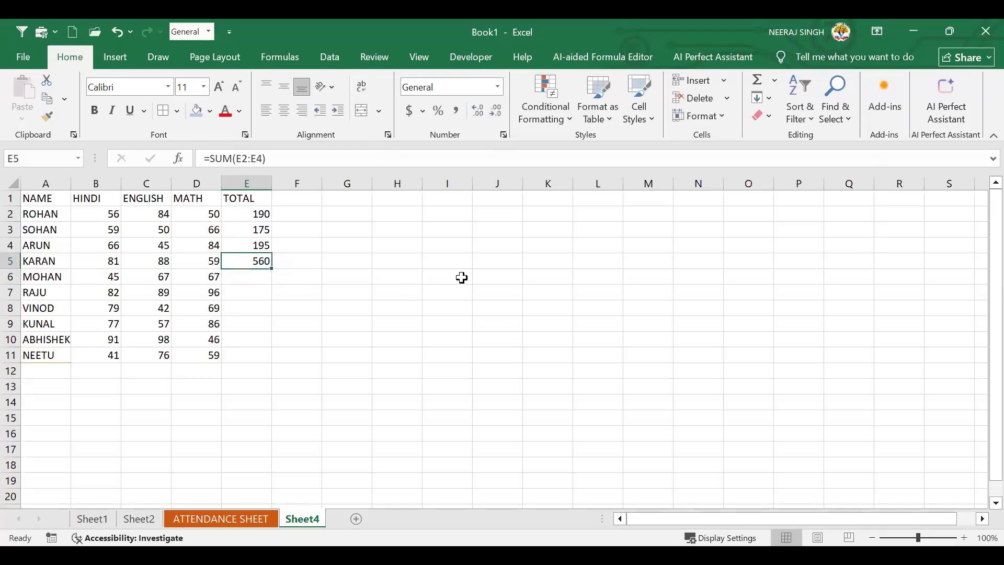
pyautogui.click(266, 213)
pyautogui.click(265, 265)
pyautogui.press('Delete')
pyautogui.click(284, 298)
pyautogui.click(248, 260)
pyautogui.press('alt')
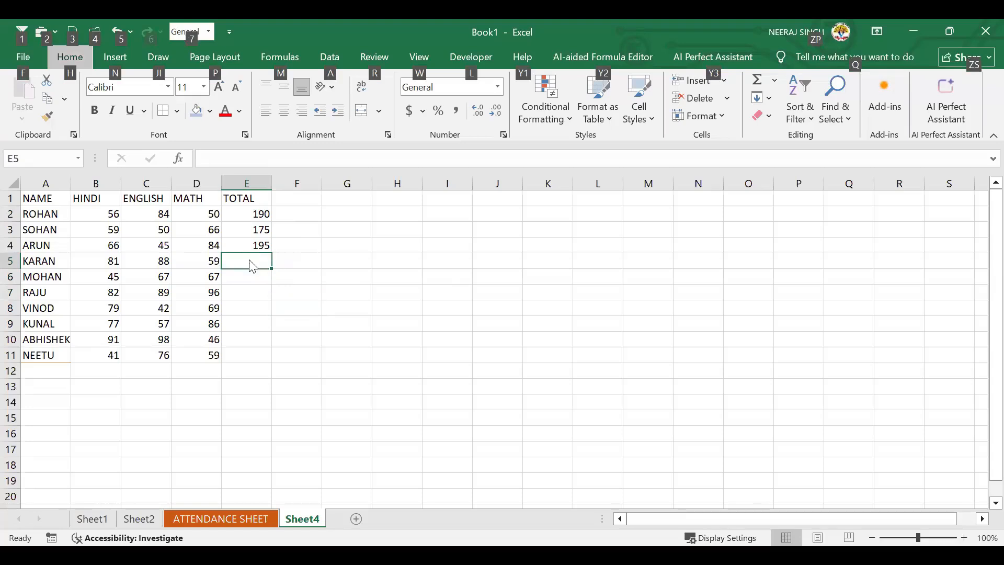
# Insert a COUNT of the totals into E5, then review the E2:E4 SUM formulas
pyautogui.press('h')
pyautogui.press('u')
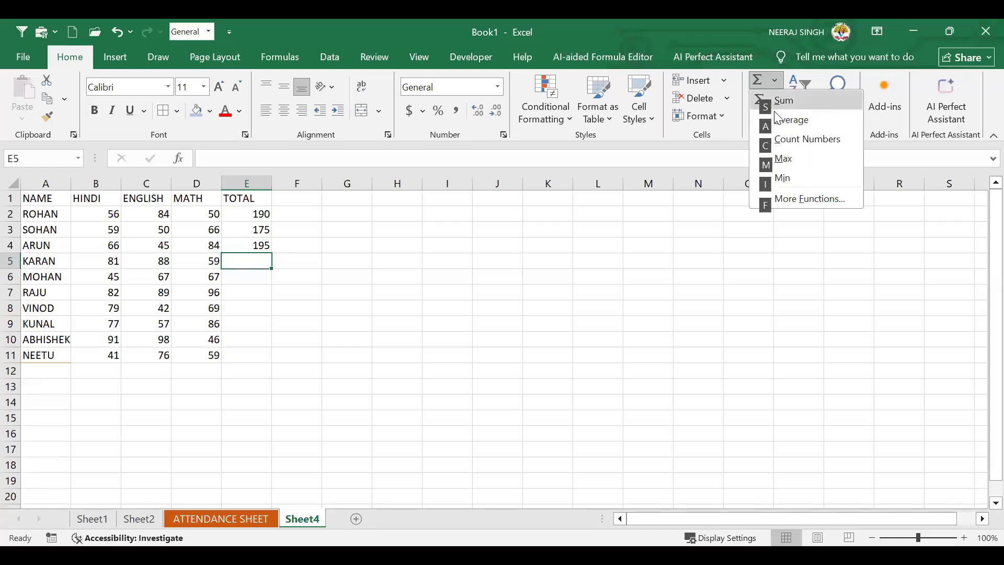
pyautogui.click(821, 139)
pyautogui.press('Return')
pyautogui.click(243, 264)
pyautogui.click(255, 216)
pyautogui.click(262, 244)
pyautogui.moveTo(260, 219); pyautogui.dragTo(264, 247)
pyautogui.click(267, 259)
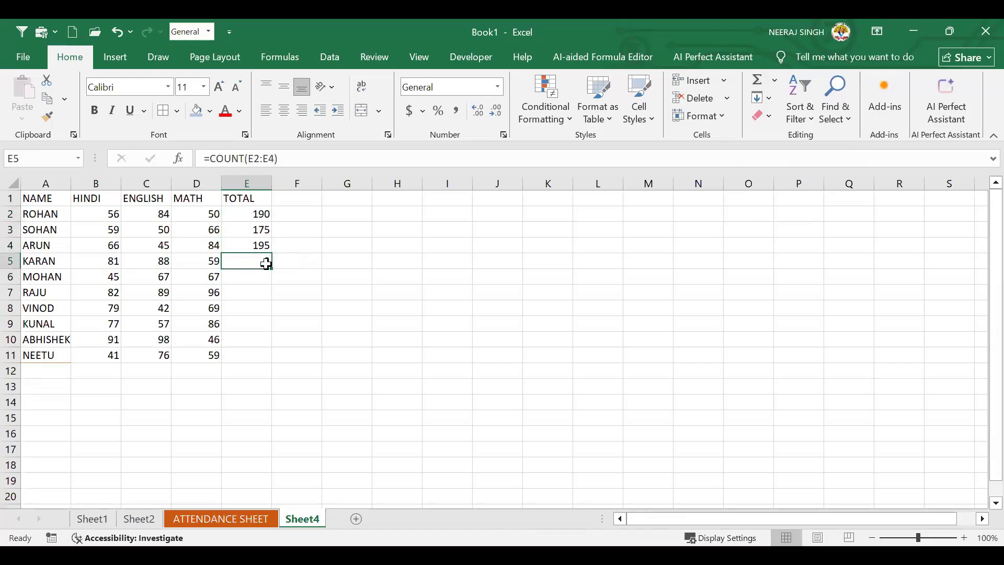
# Change E5 to the maximum of E2:E4, then delete its contents
pyautogui.press('alt')
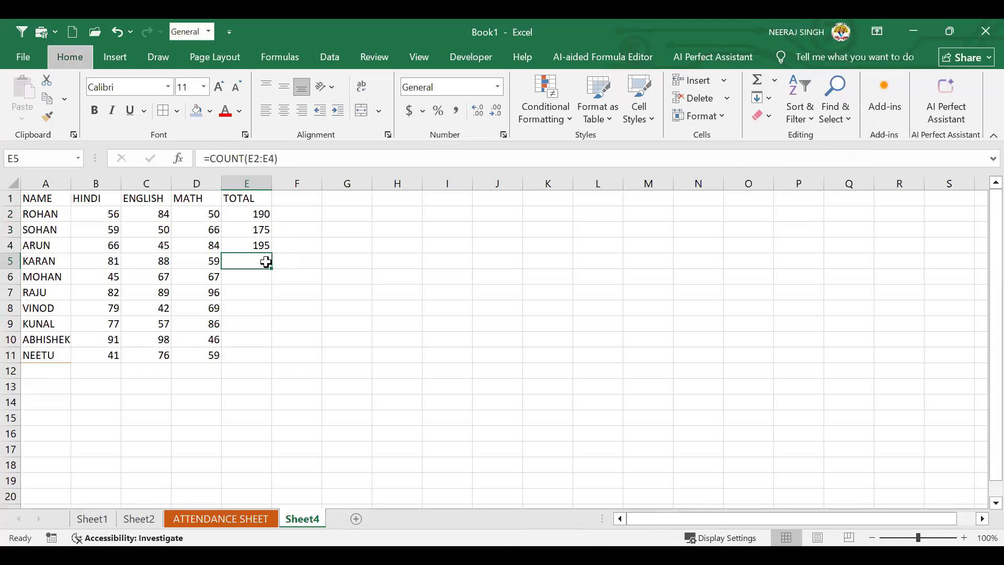
pyautogui.press('h')
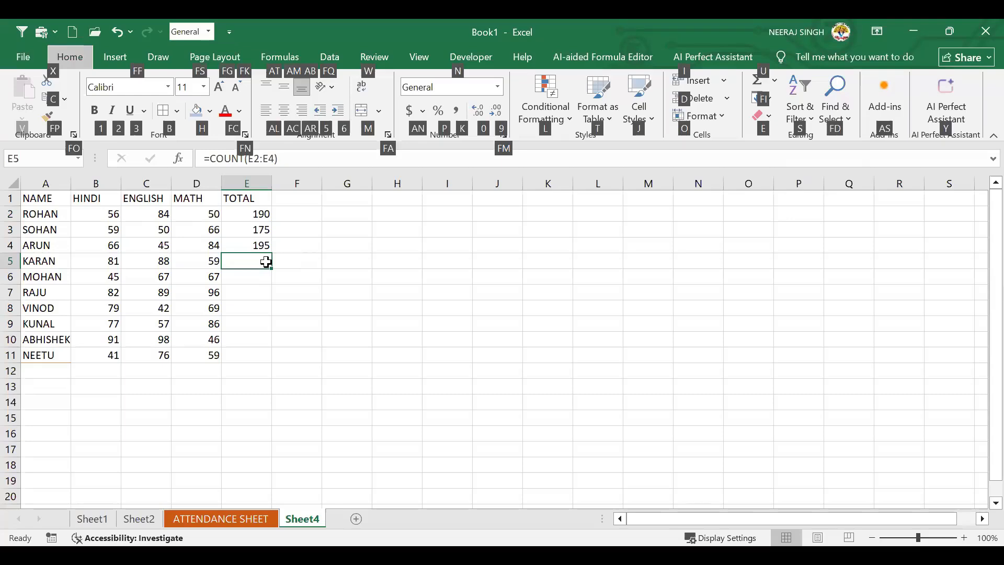
pyautogui.press('u')
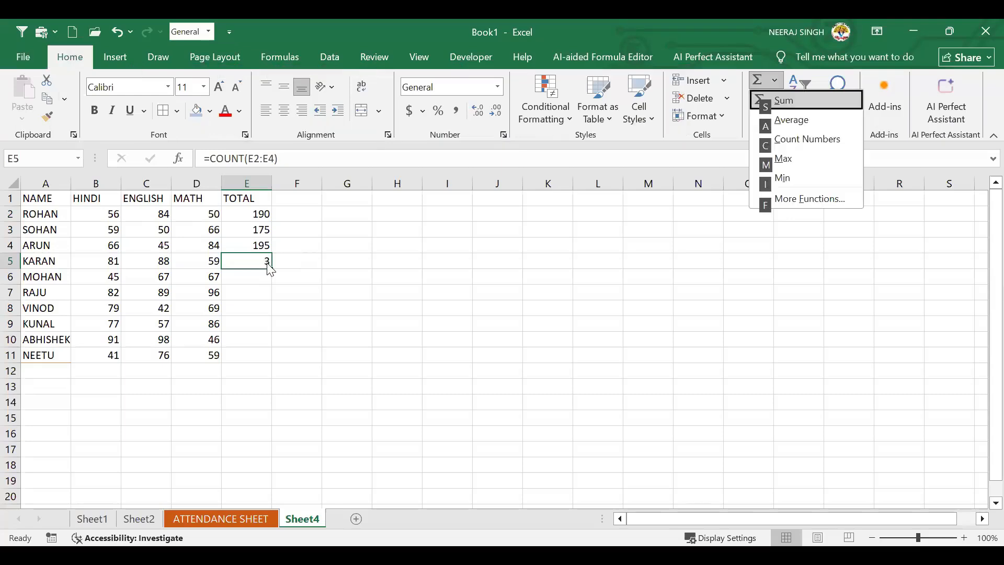
pyautogui.press('m')
pyautogui.press('Return')
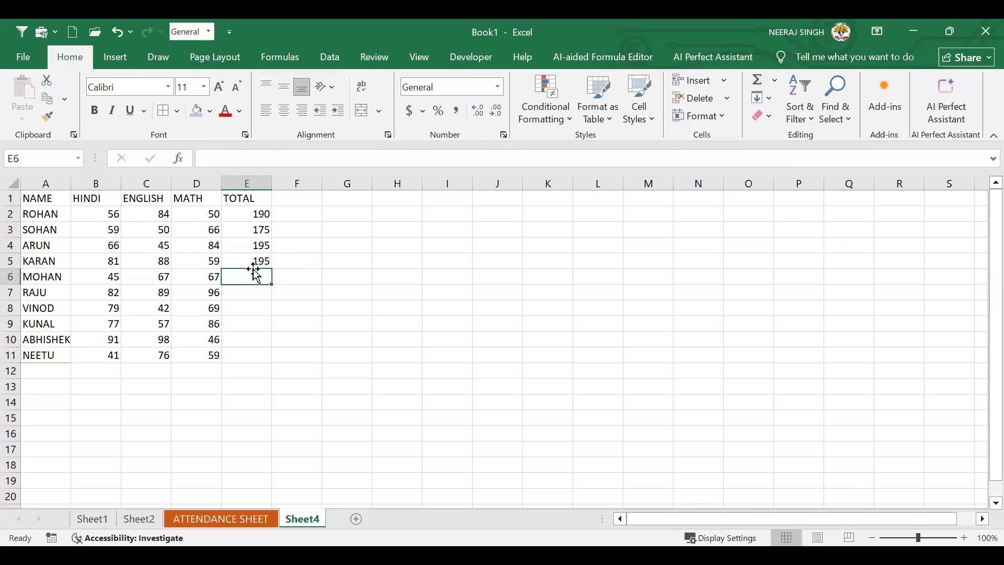
pyautogui.click(259, 259)
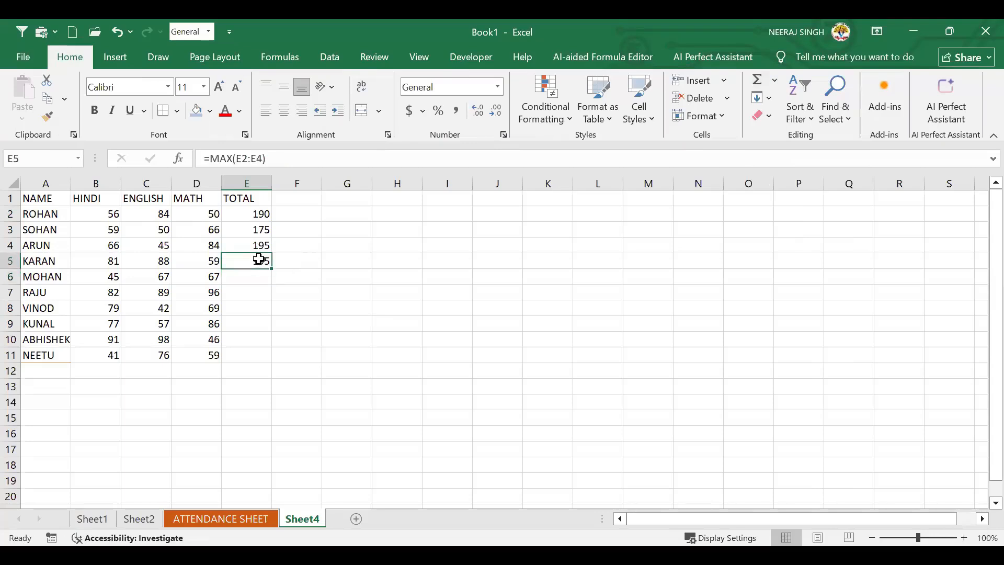
pyautogui.press('Delete')
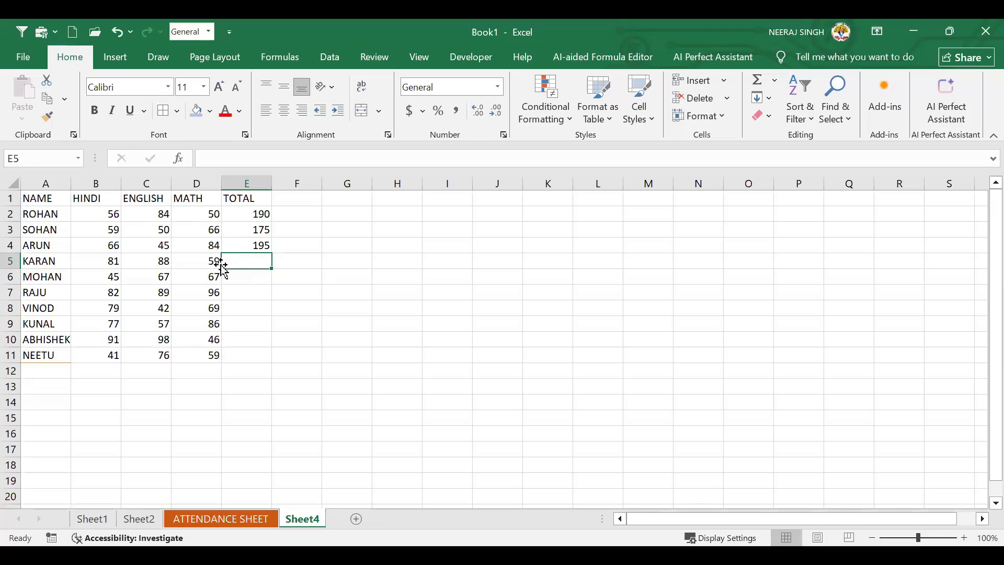
# Fill E4's =SUM(B4:D4) down to E11 so all ten students get totals
pyautogui.click(296, 276)
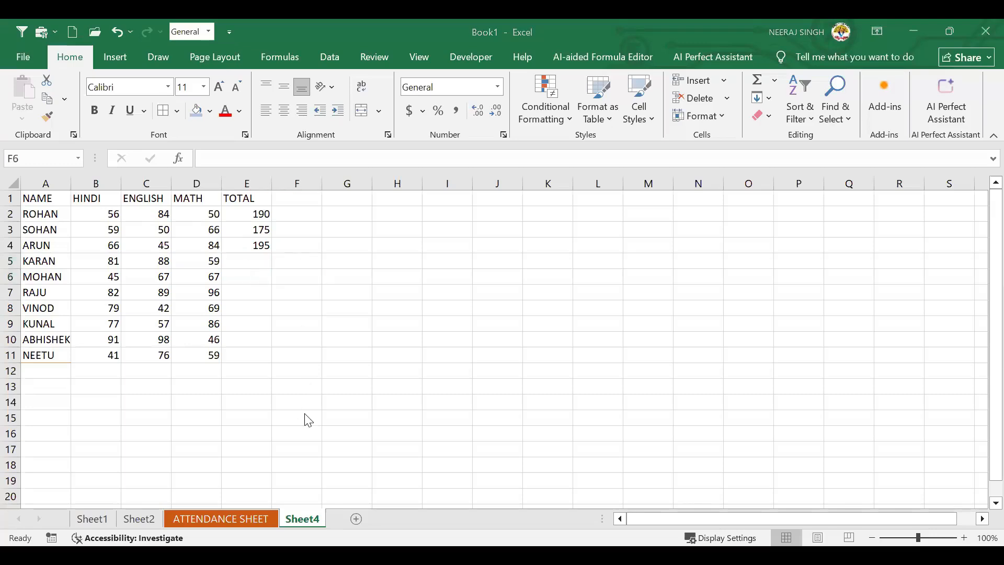
pyautogui.click(256, 261)
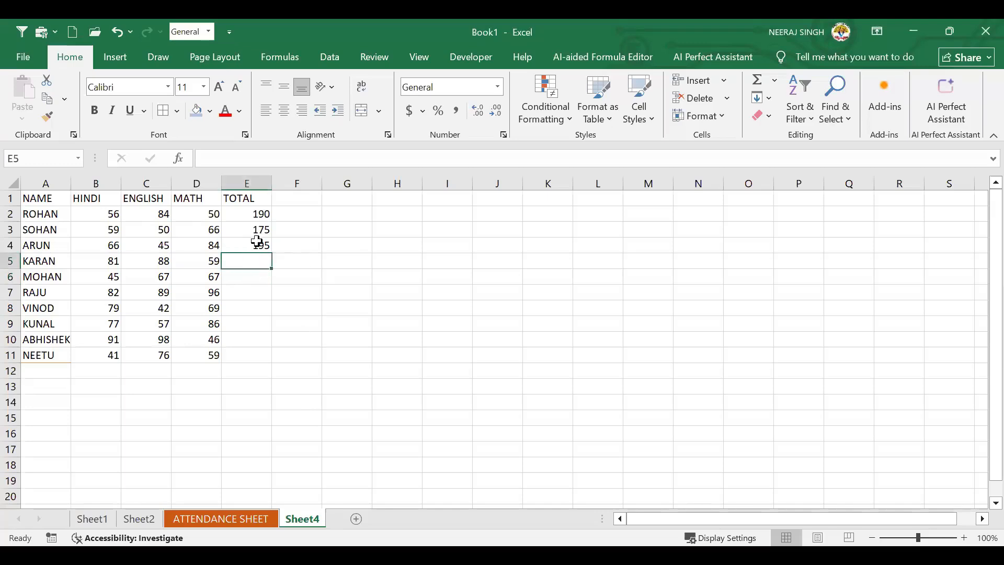
pyautogui.click(256, 241)
pyautogui.doubleClick(271, 255)
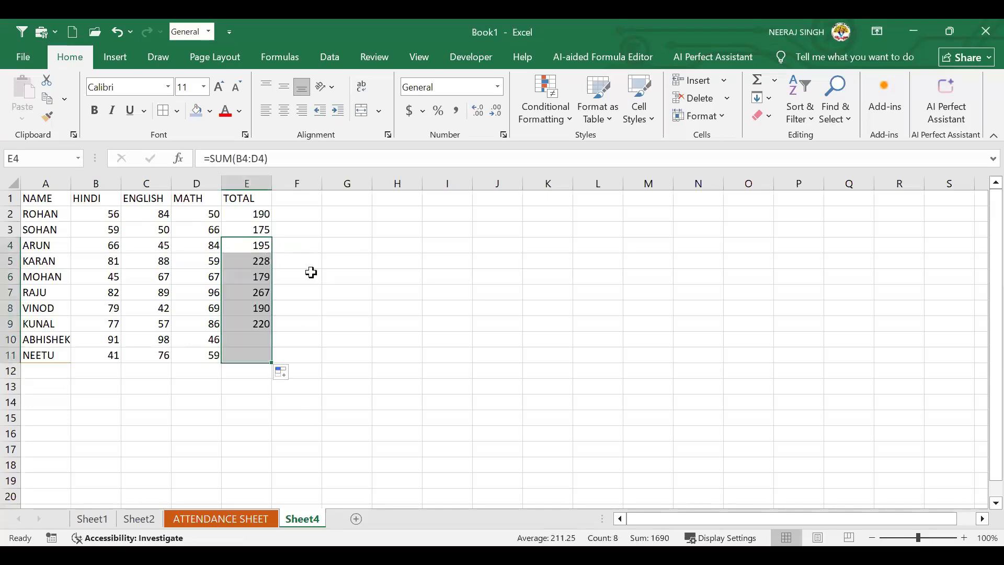
pyautogui.click(396, 292)
pyautogui.click(254, 370)
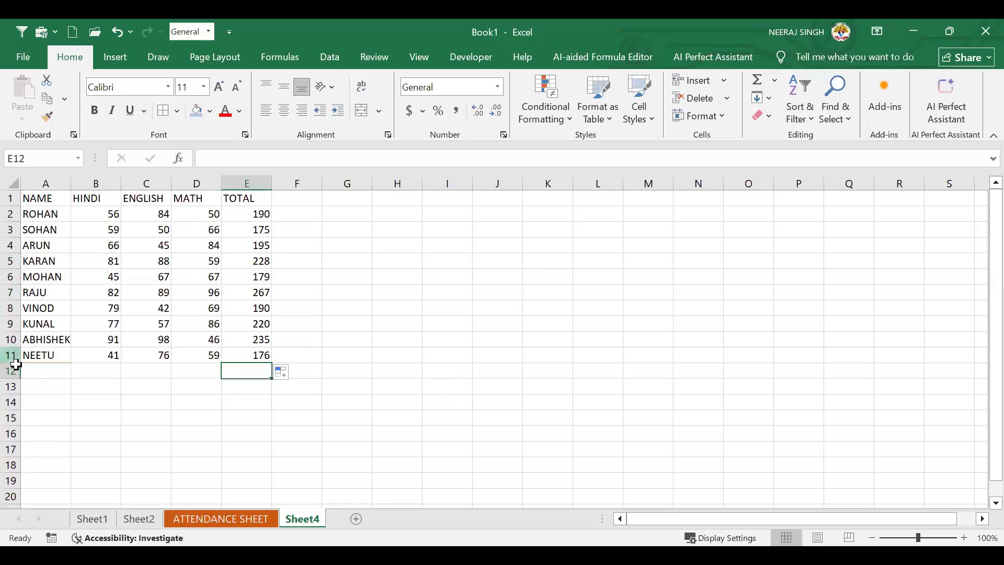
pyautogui.click(108, 372)
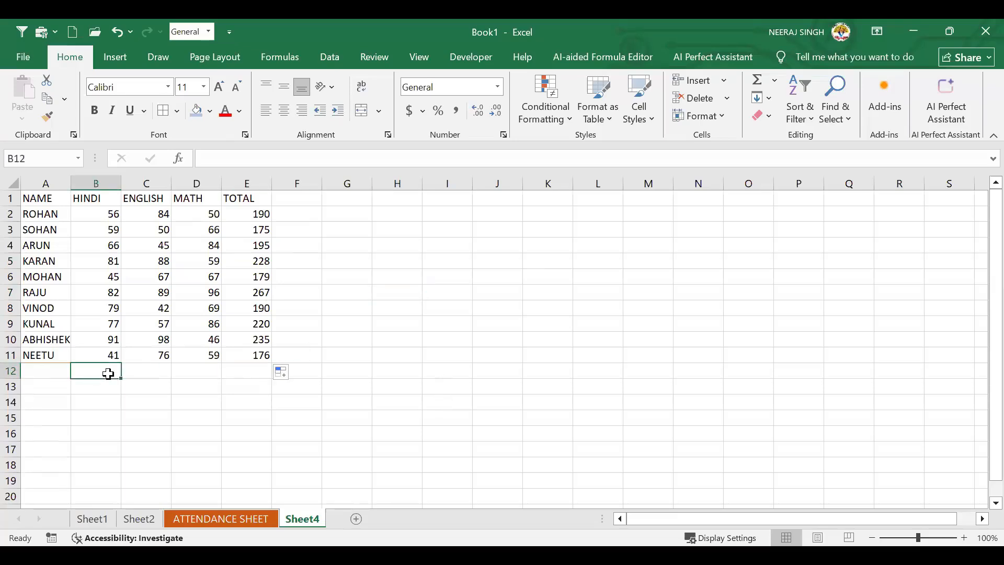
# Enter =MIN(B2:B11) in B12 to show the lowest HINDI mark, 41
pyautogui.click(773, 82)
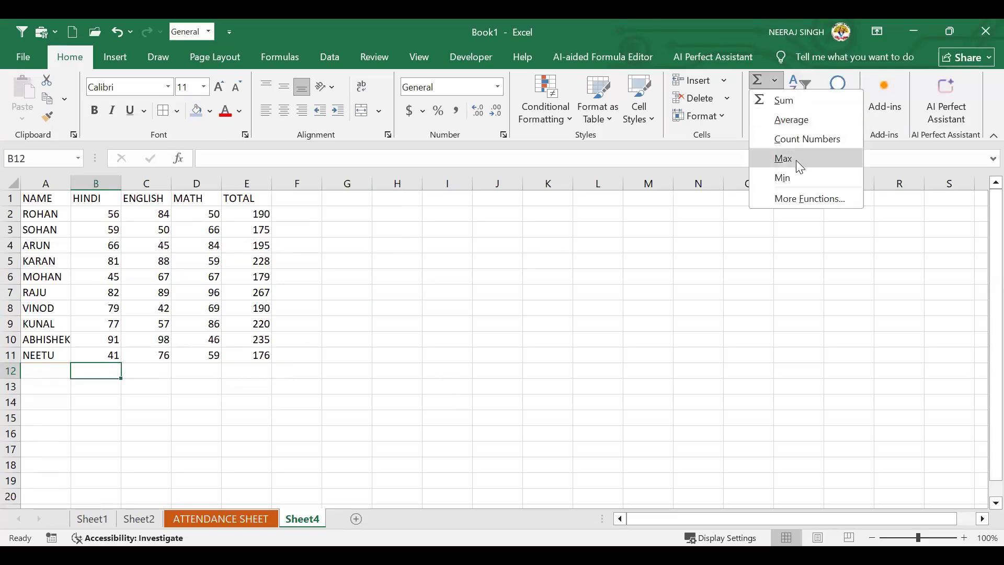
pyautogui.click(116, 376)
pyautogui.write('=M')
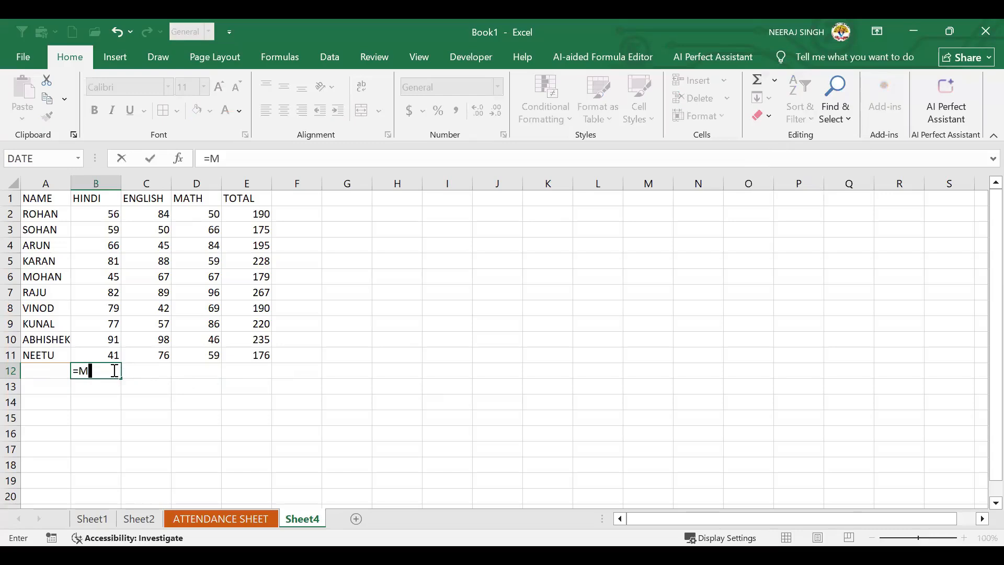
pyautogui.write('IN(')
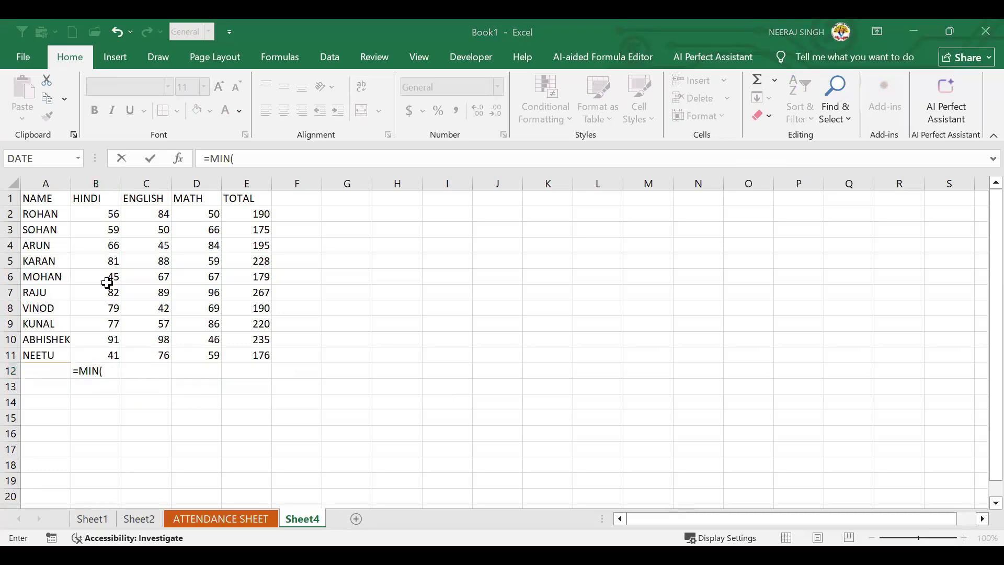
pyautogui.click(113, 211)
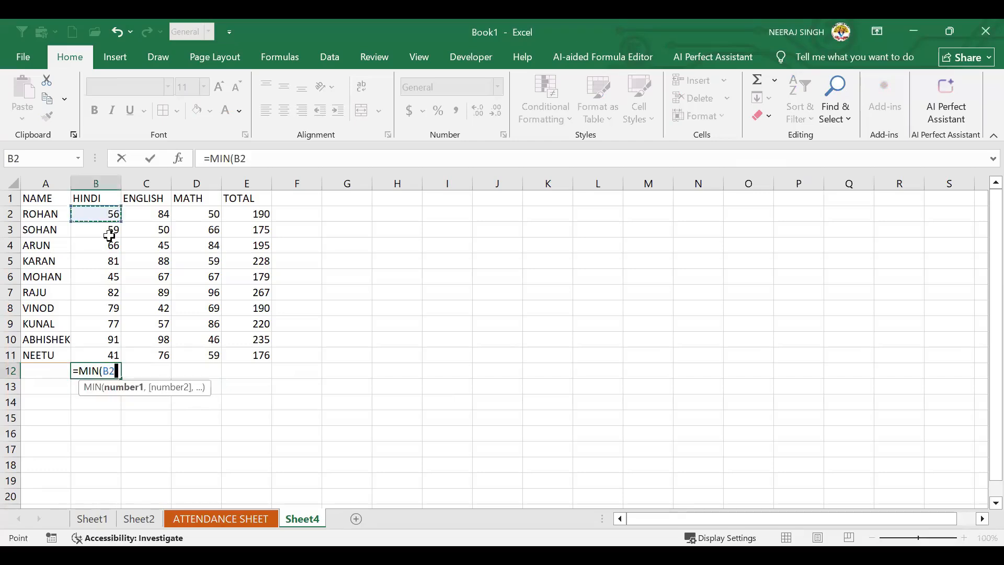
pyautogui.keyDown('shift'); pyautogui.click(111, 354); pyautogui.keyUp('shift')
pyautogui.write(')')
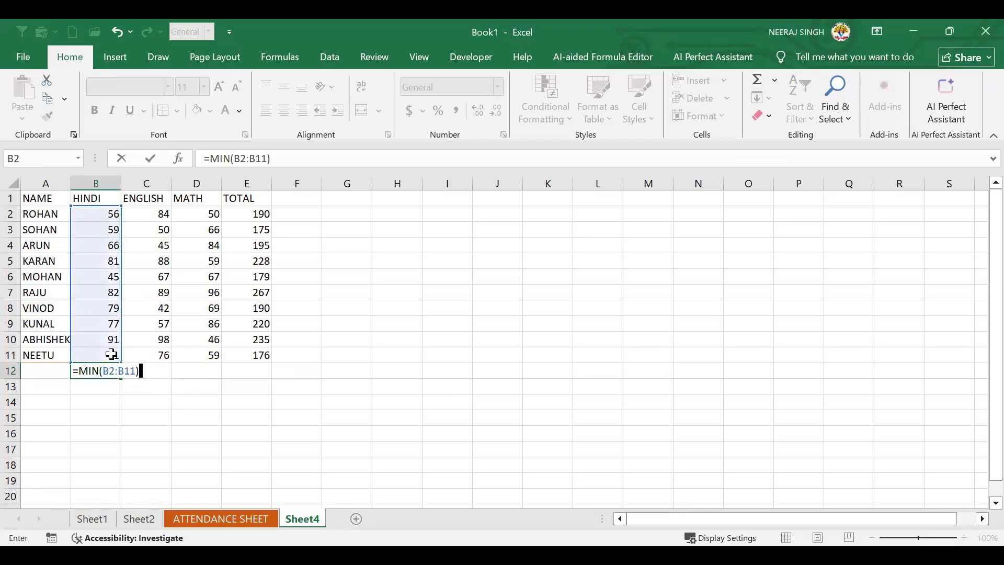
pyautogui.press('Return')
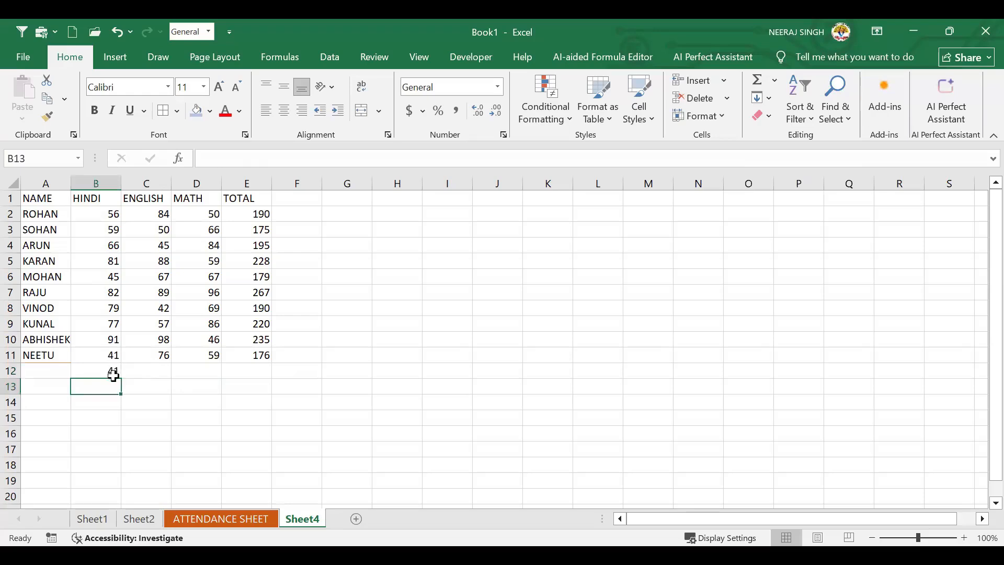
pyautogui.click(115, 370)
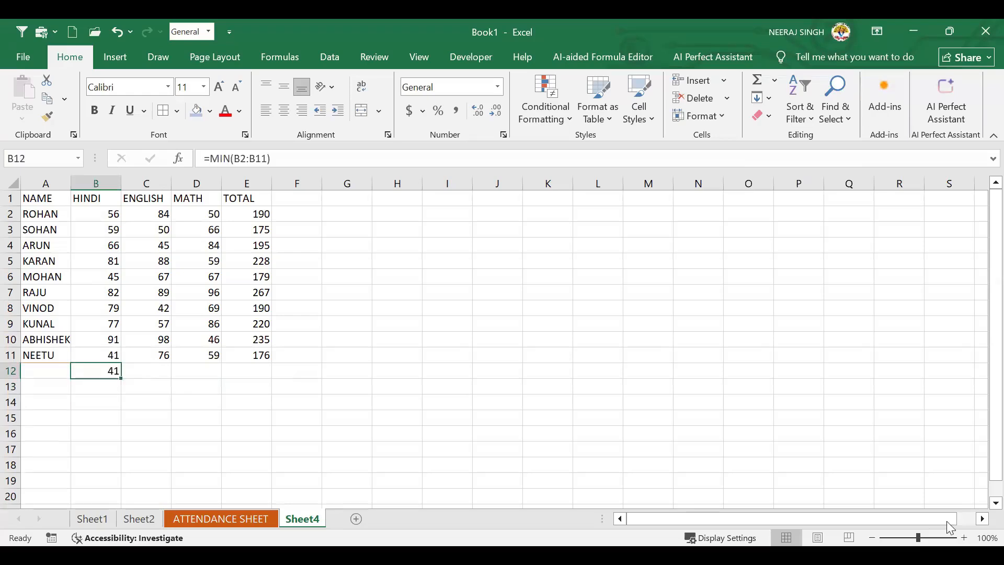
# Zoom the sheet to 150% and check the HINDI marks B2:B11 against the minimum
pyautogui.keyDown('ctrl'); pyautogui.scroll(5, 946, 520); pyautogui.keyUp('ctrl')
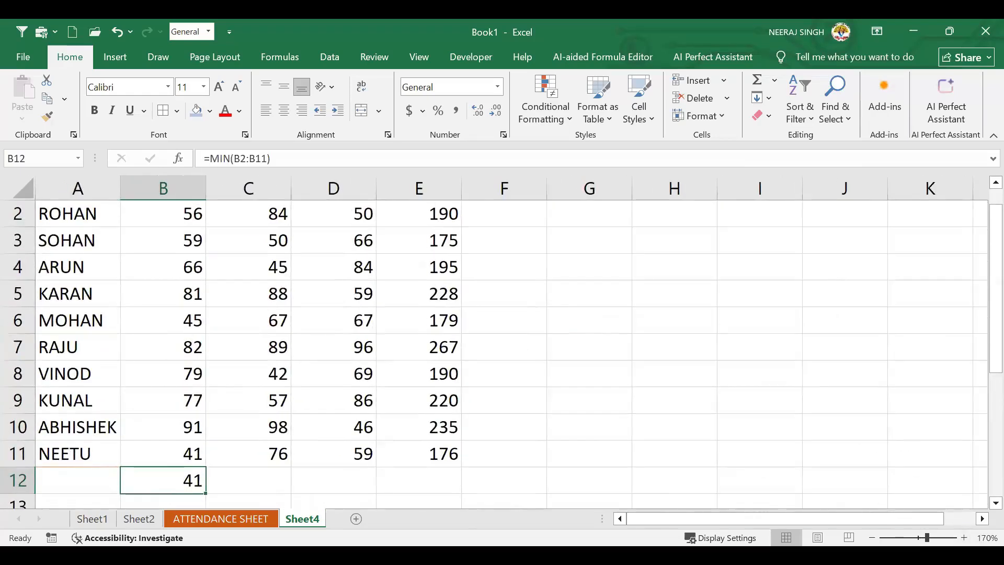
pyautogui.click(872, 537)
pyautogui.click(872, 537)
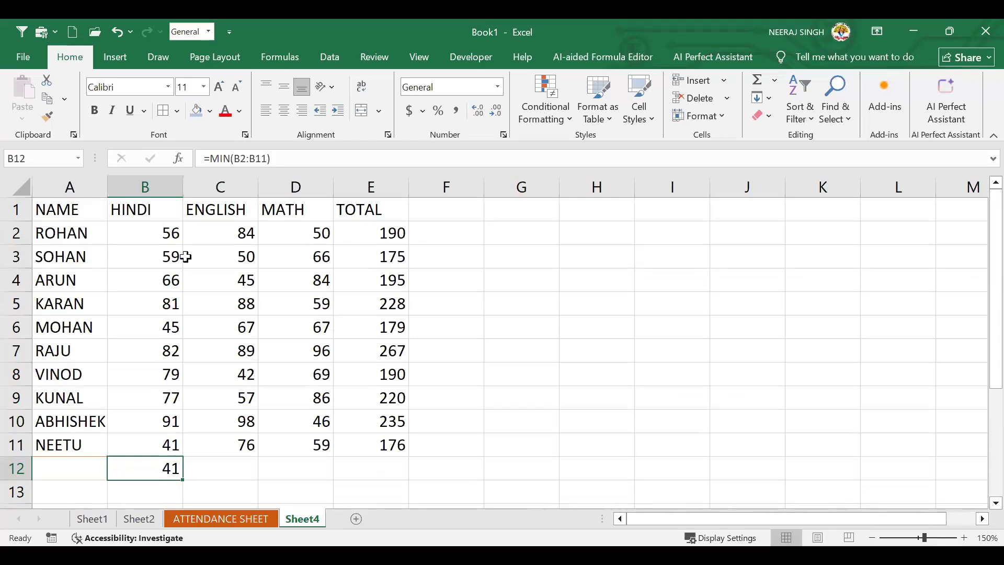
pyautogui.click(171, 242)
pyautogui.click(173, 253)
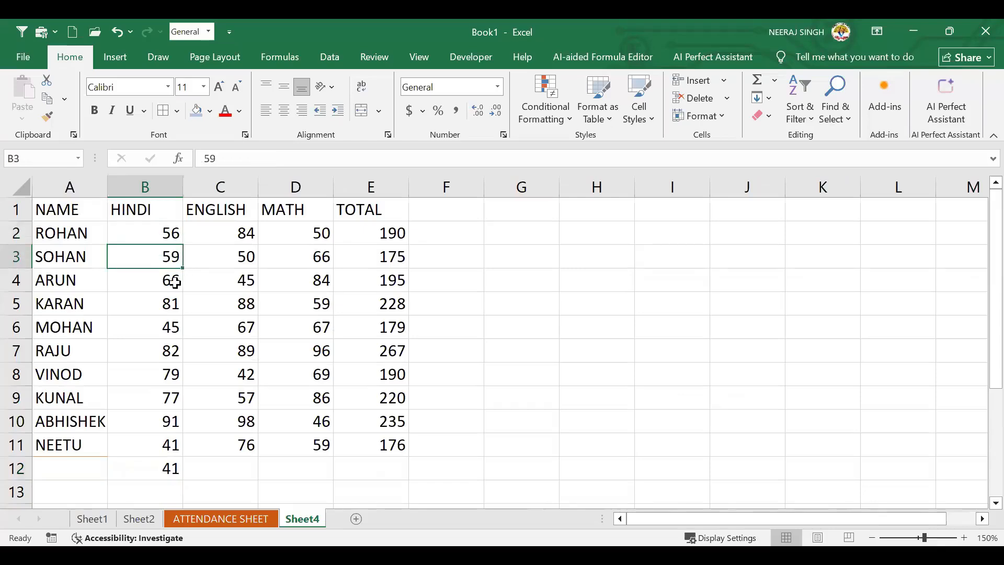
pyautogui.click(173, 281)
pyautogui.click(170, 330)
pyautogui.click(171, 355)
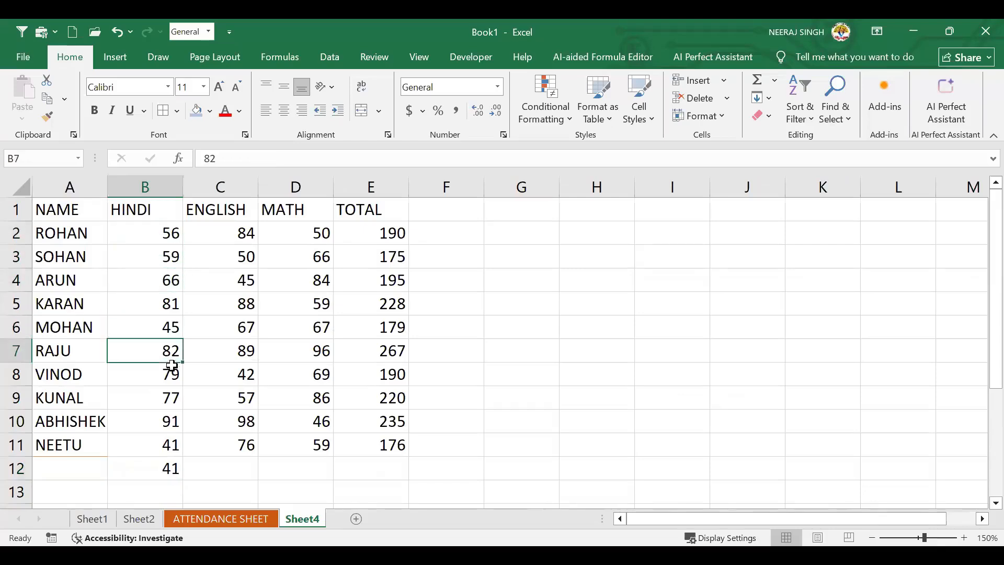
pyautogui.click(170, 375)
pyautogui.click(168, 407)
pyautogui.click(168, 417)
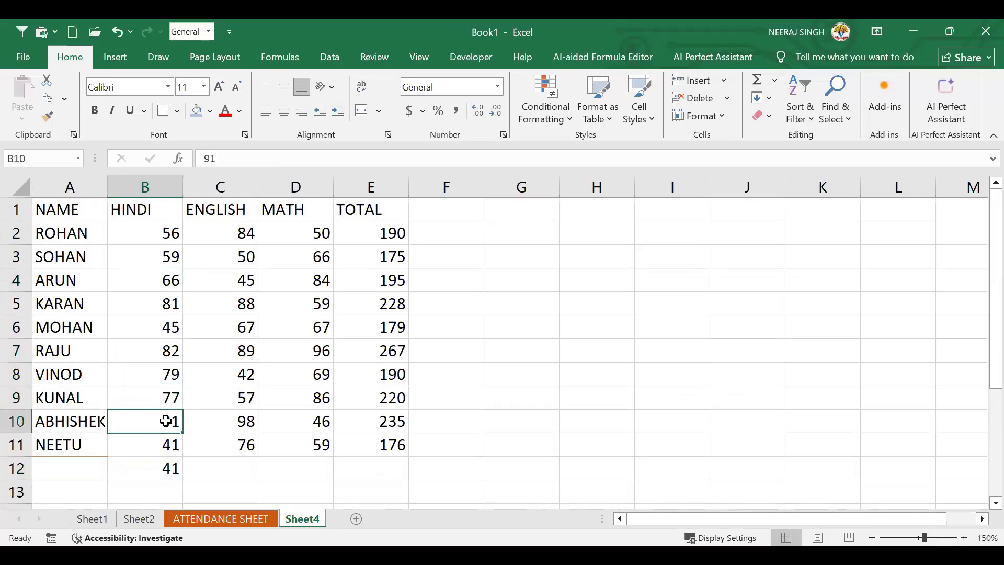
pyautogui.click(153, 450)
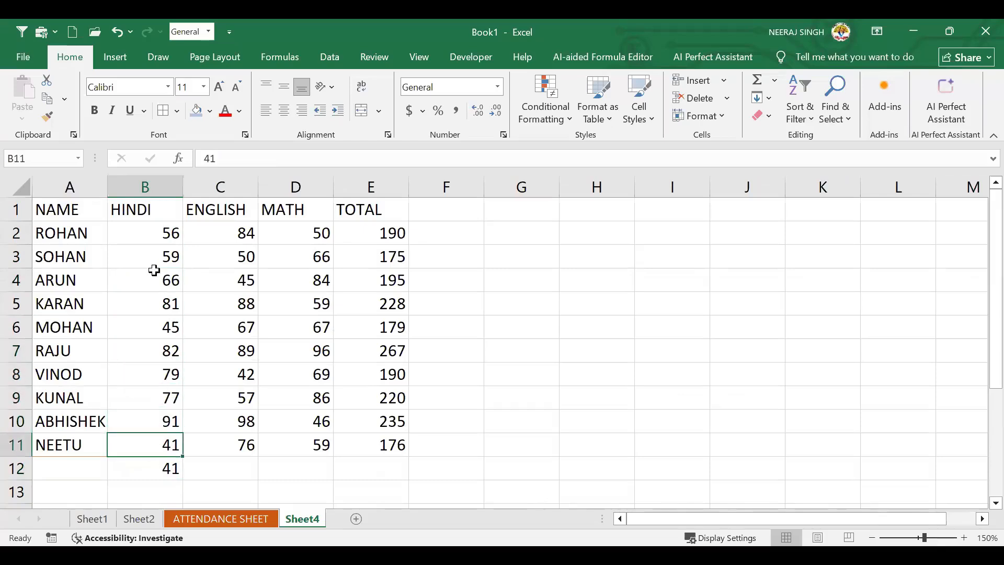
pyautogui.moveTo(150, 235); pyautogui.dragTo(149, 355)
pyautogui.moveTo(146, 427); pyautogui.dragTo(149, 445)
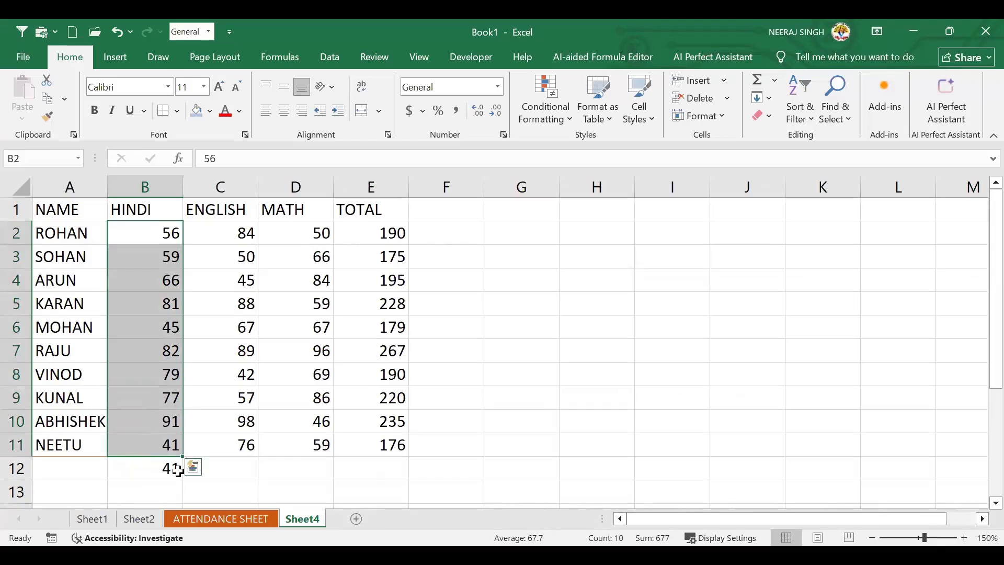
pyautogui.click(157, 470)
pyautogui.click(154, 469)
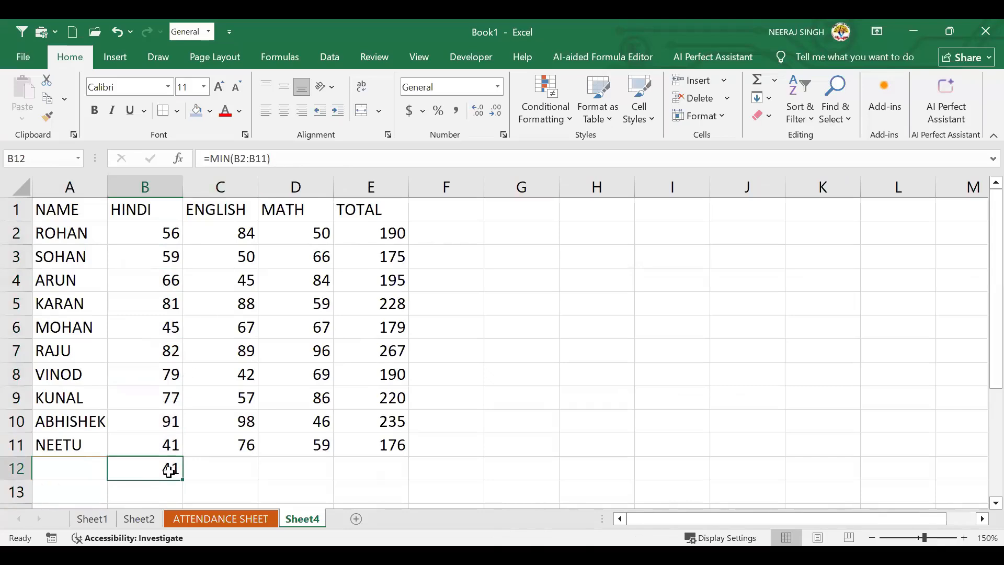
pyautogui.click(245, 466)
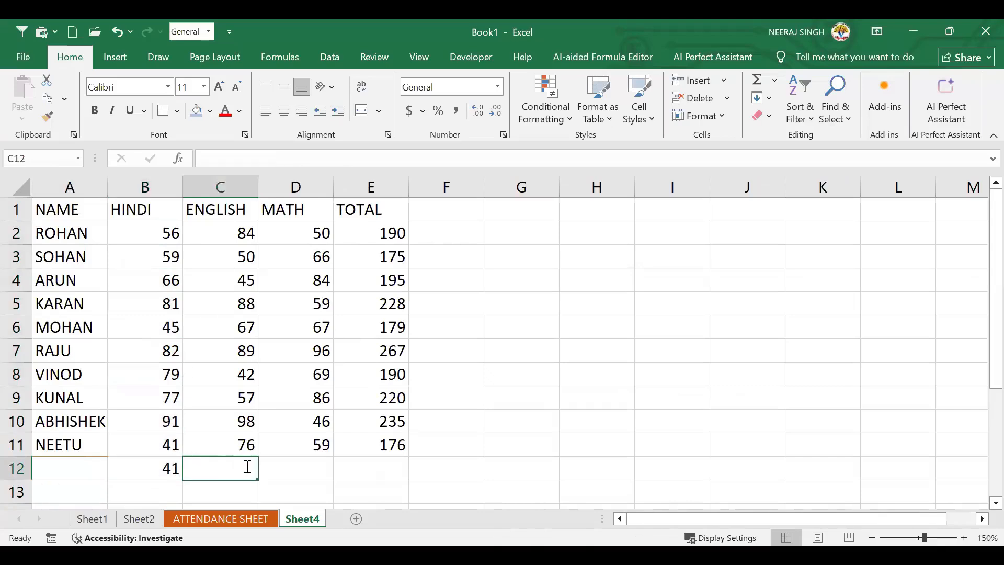
# Enter =MAX(C2:C11) in C12 to show the top ENGLISH mark, 98
pyautogui.write('=')
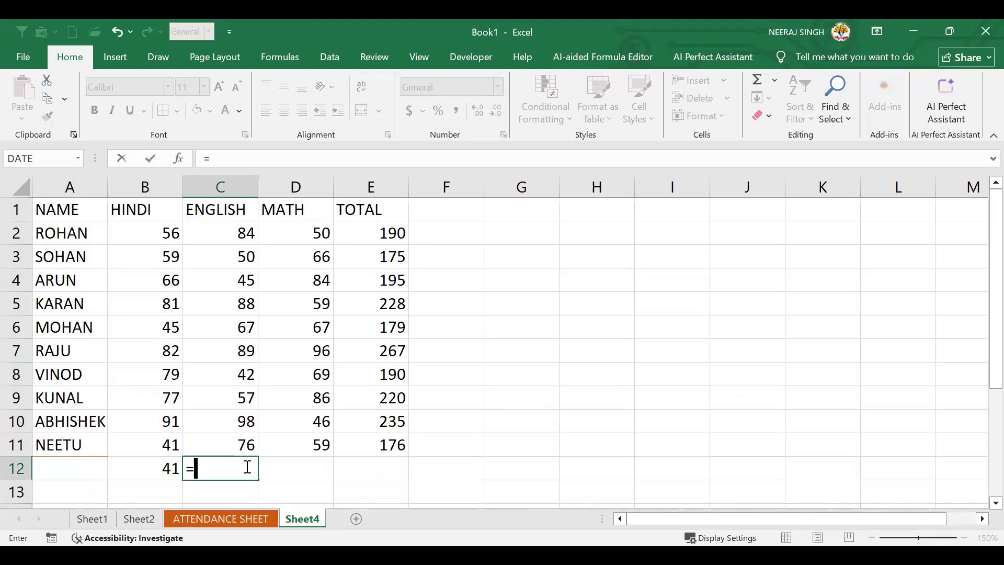
pyautogui.write('MAX')
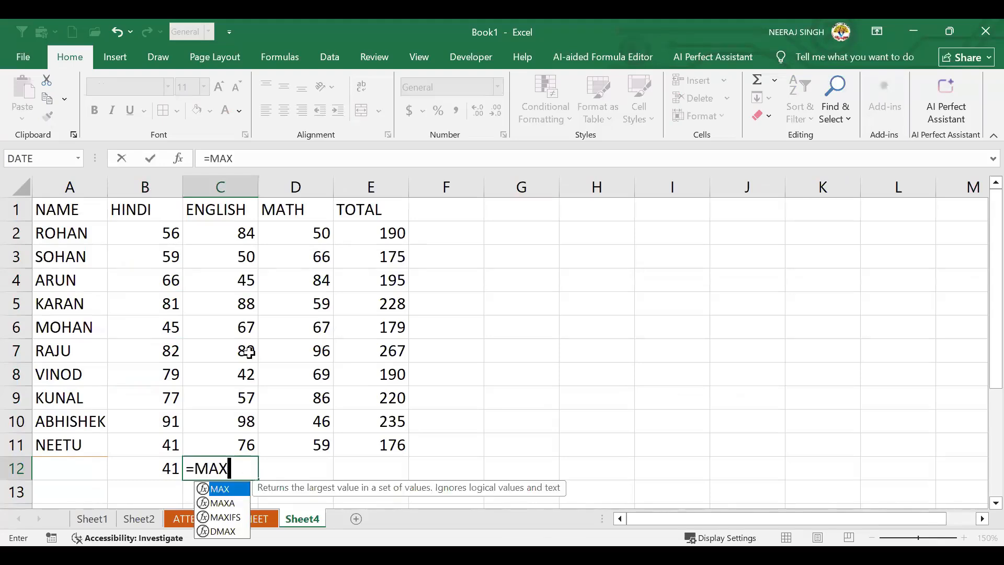
pyautogui.write('(')
pyautogui.click(229, 233)
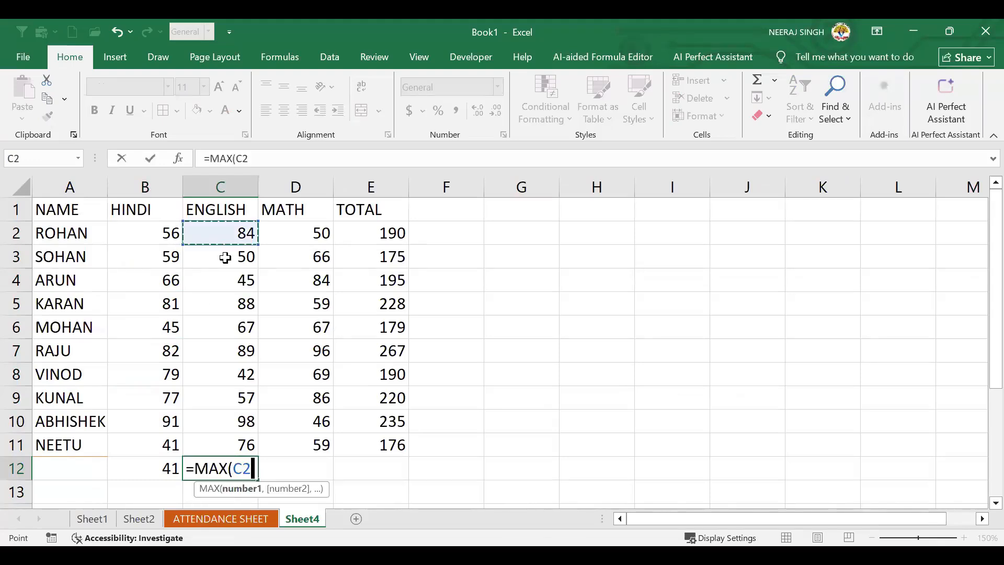
pyautogui.keyDown('shift'); pyautogui.click(235, 435); pyautogui.keyUp('shift')
pyautogui.write(')')
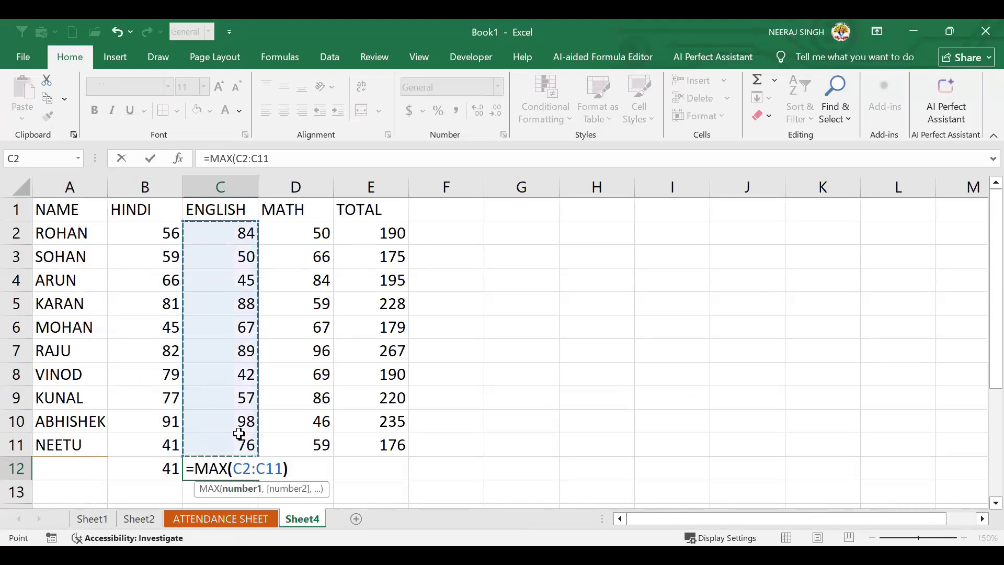
pyautogui.press('Return')
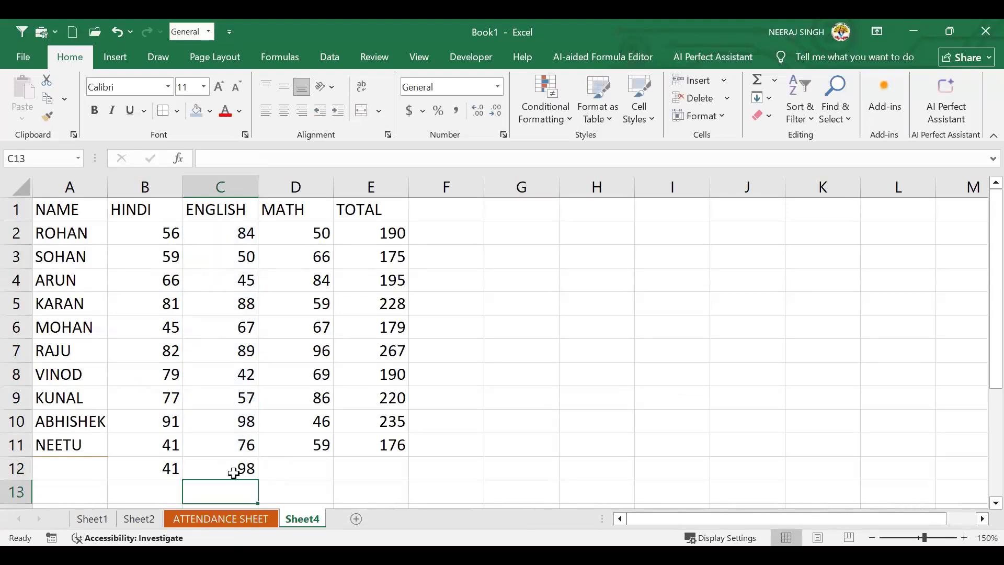
pyautogui.click(233, 473)
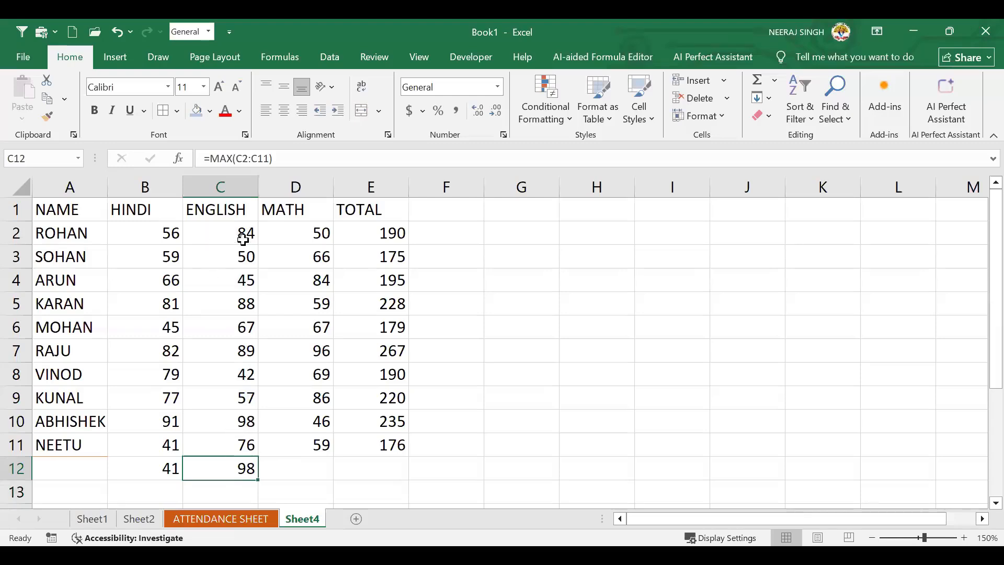
pyautogui.click(289, 473)
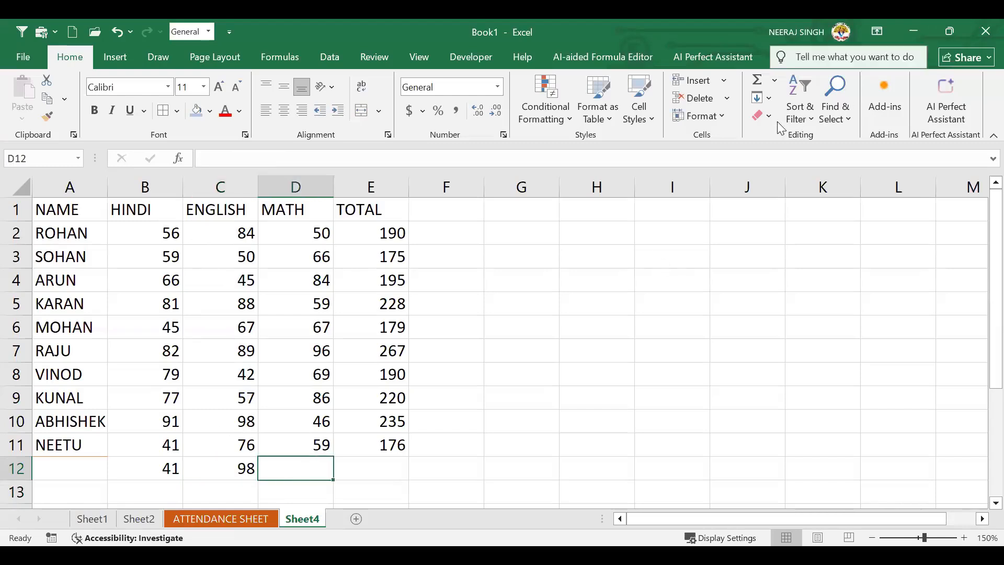
# Use AutoSum Max in D12 to get =MAX(D2:D11), showing 96
pyautogui.click(775, 81)
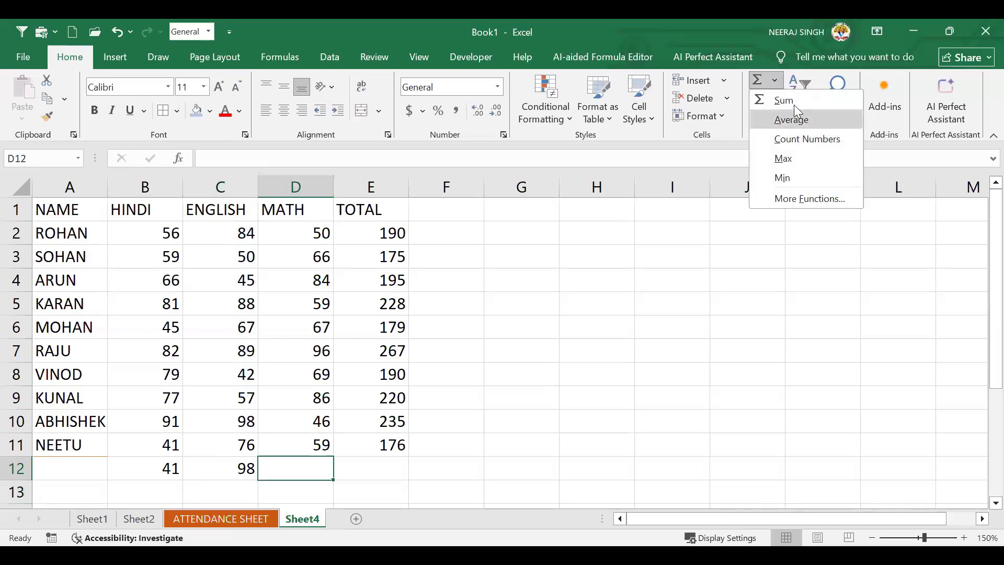
pyautogui.click(784, 158)
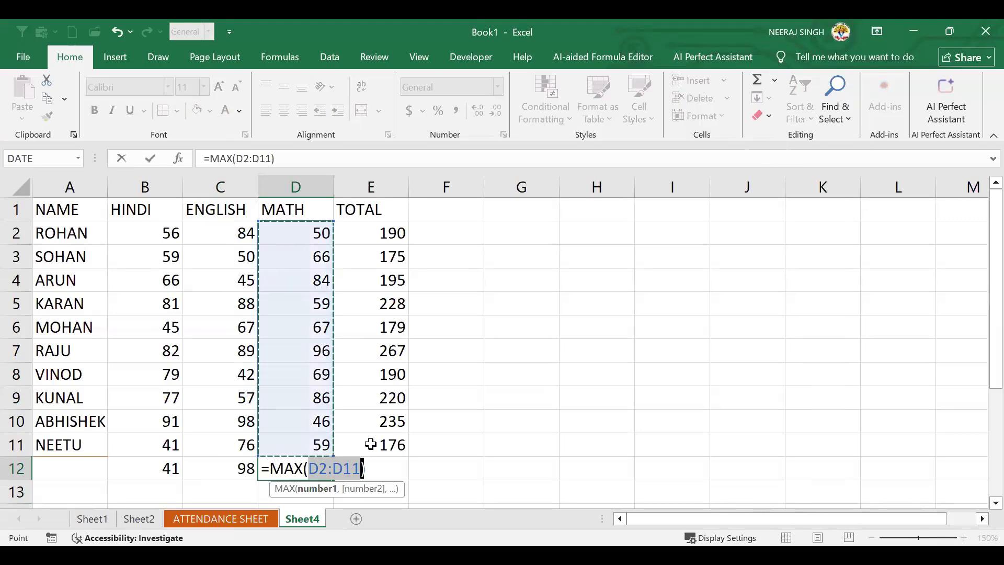
pyautogui.press('Return')
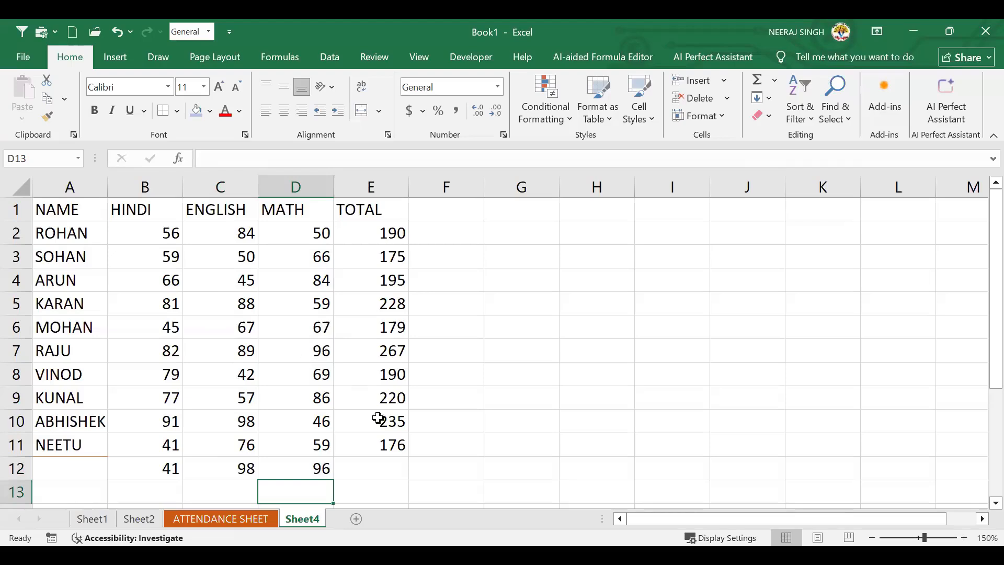
pyautogui.click(364, 467)
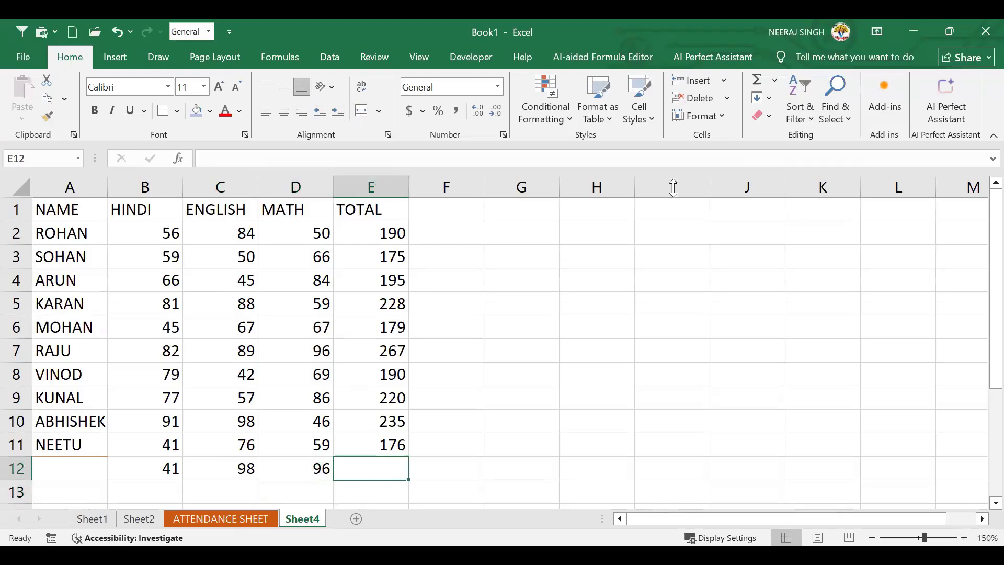
# Apply AutoSum Min in E12 for =MIN(E2:E11), showing 175, and verify E3's SUM
pyautogui.click(774, 81)
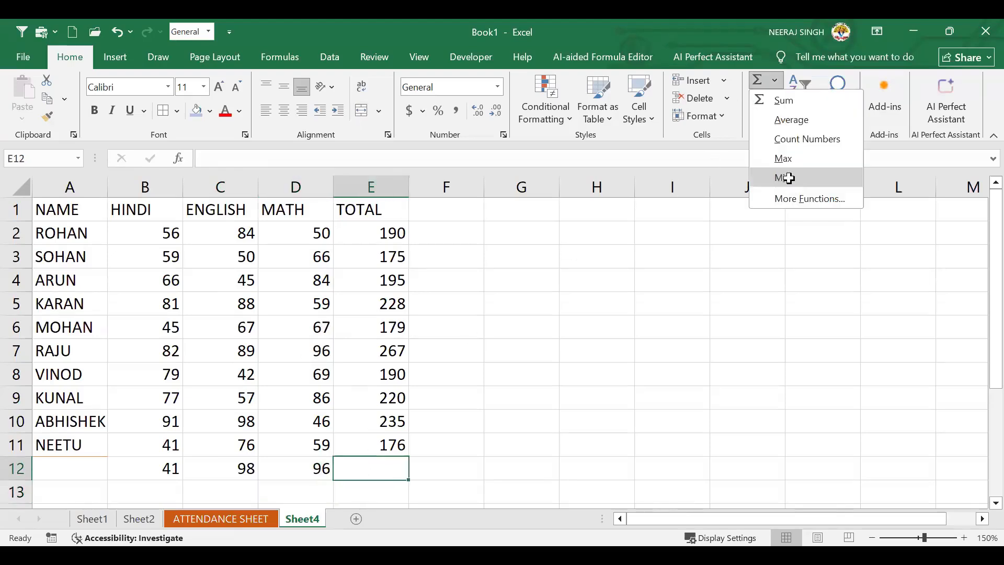
pyautogui.press('Return')
pyautogui.scroll(-3, 484, 375)
pyautogui.scroll(1, 430, 365)
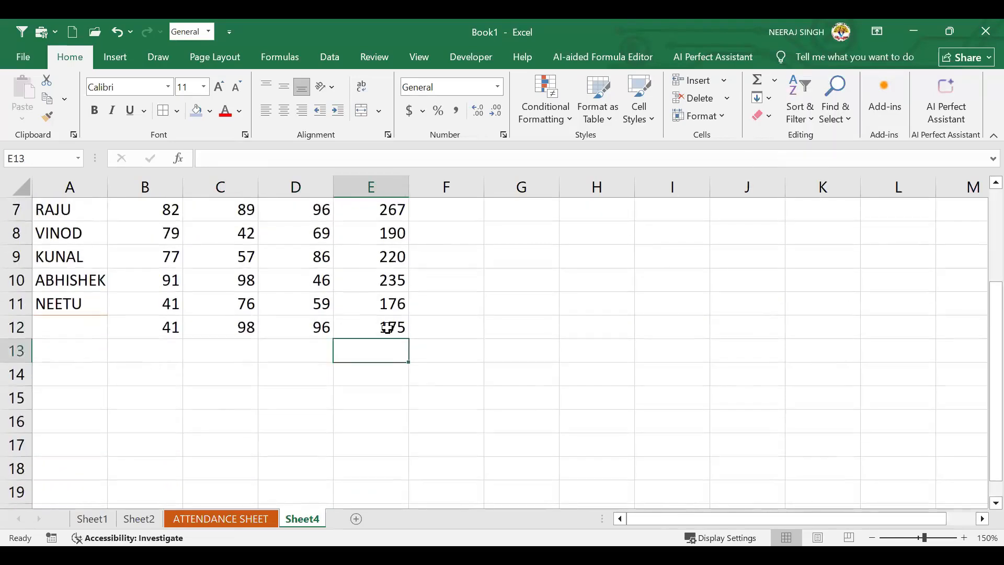
pyautogui.click(388, 327)
pyautogui.scroll(2, 432, 359)
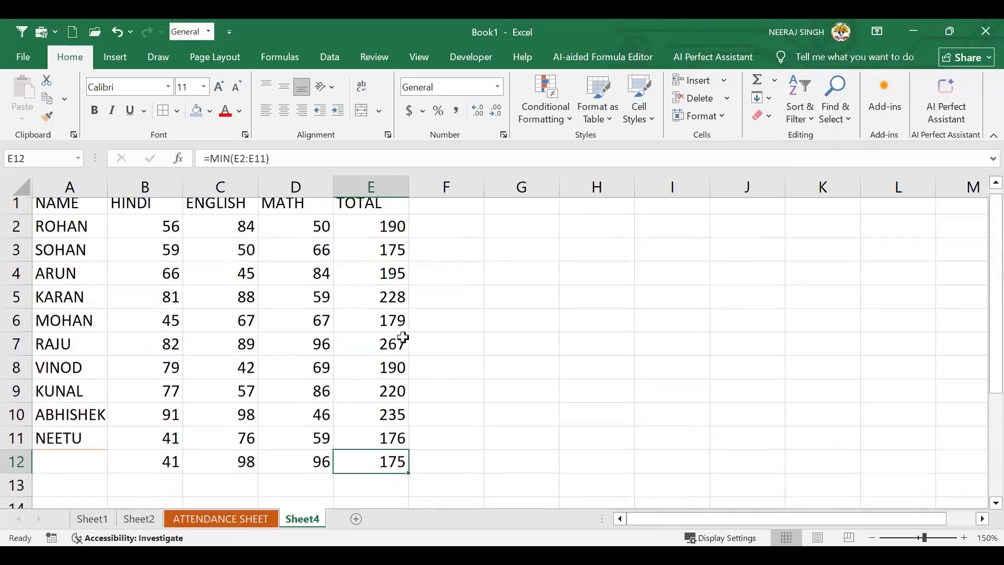
pyautogui.click(385, 261)
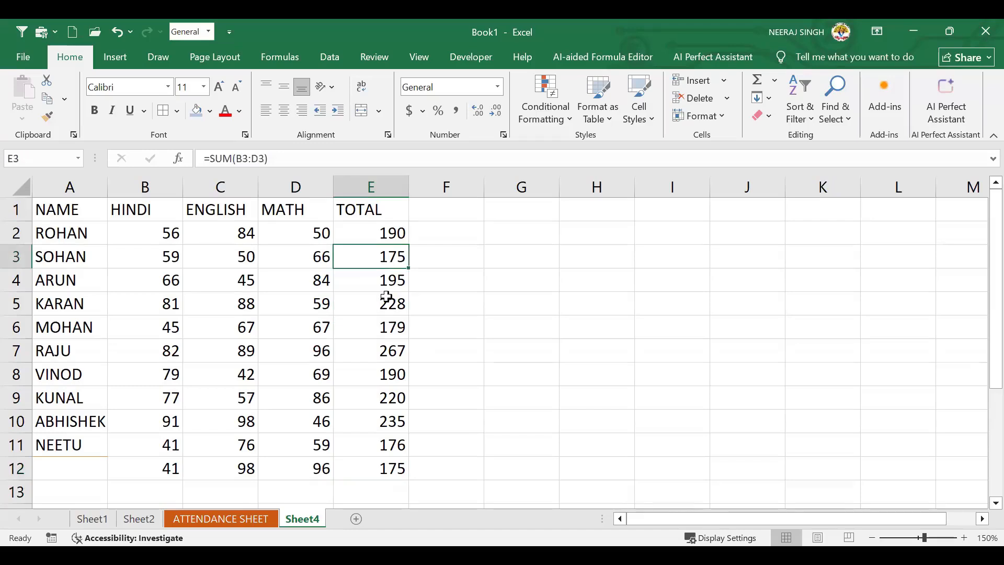
pyautogui.click(502, 410)
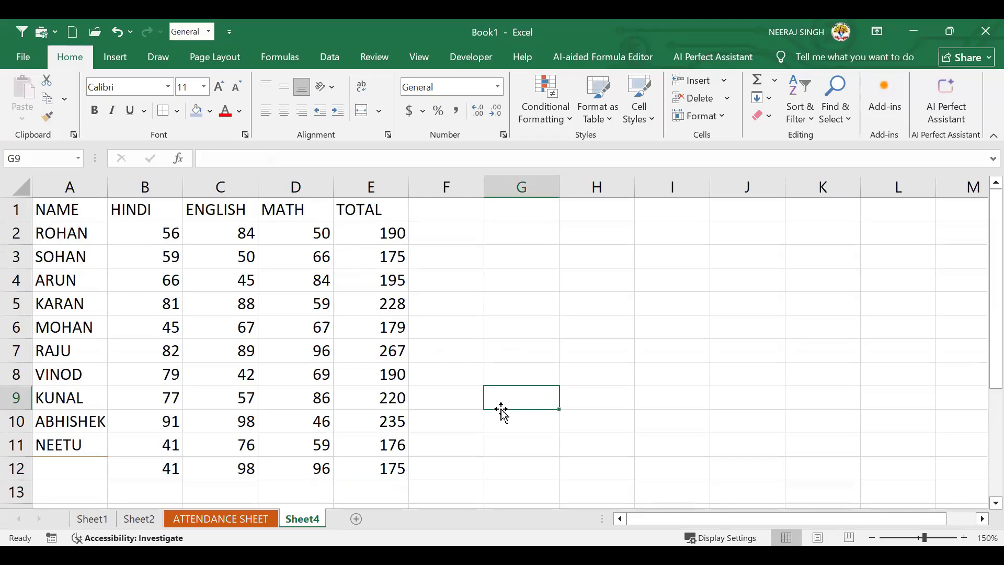
pyautogui.click(495, 301)
pyautogui.moveTo(638, 262); pyautogui.dragTo(595, 257)
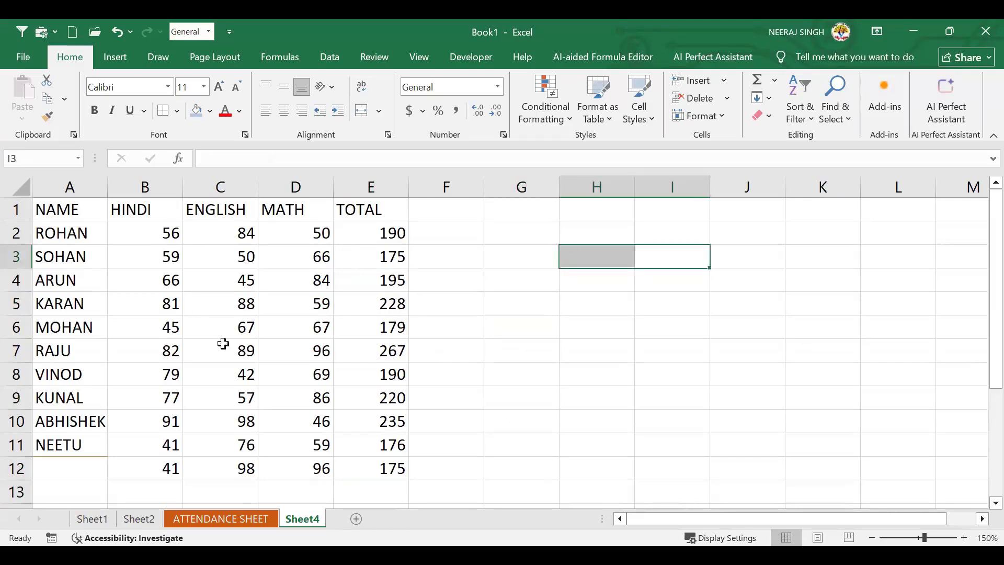
pyautogui.scroll(-1, 223, 344)
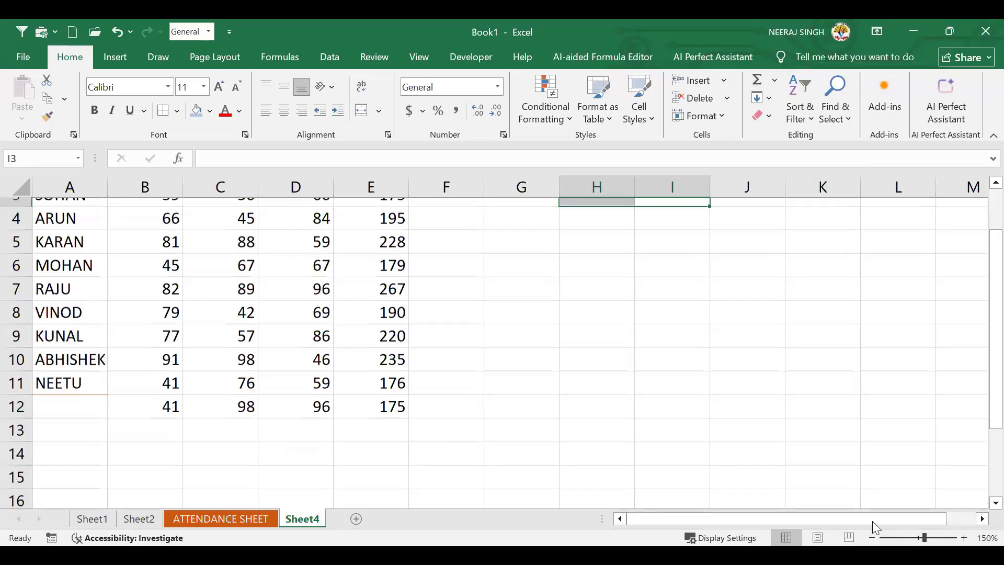
pyautogui.keyDown('ctrl'); pyautogui.scroll(-5, 872, 521); pyautogui.keyUp('ctrl')
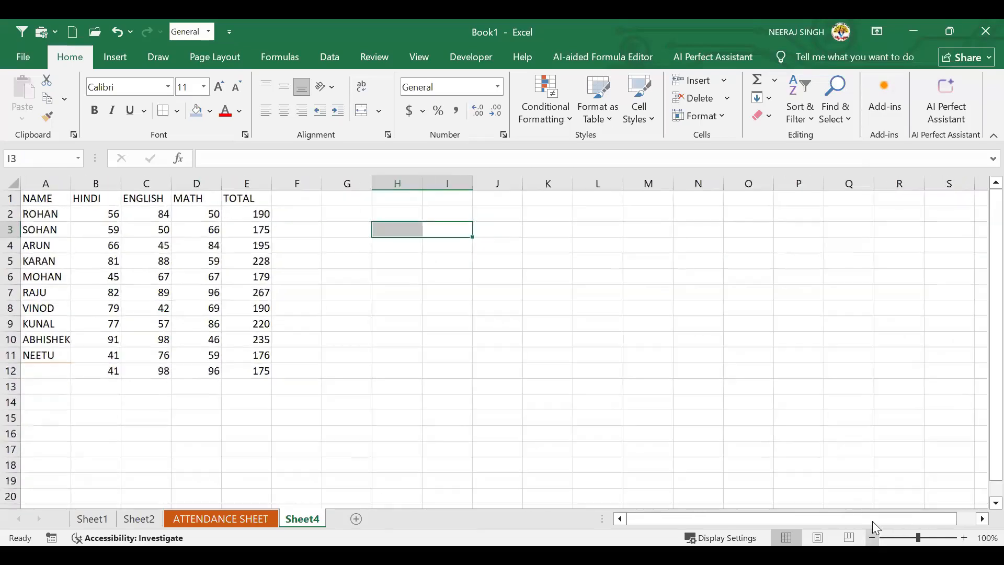
pyautogui.click(445, 342)
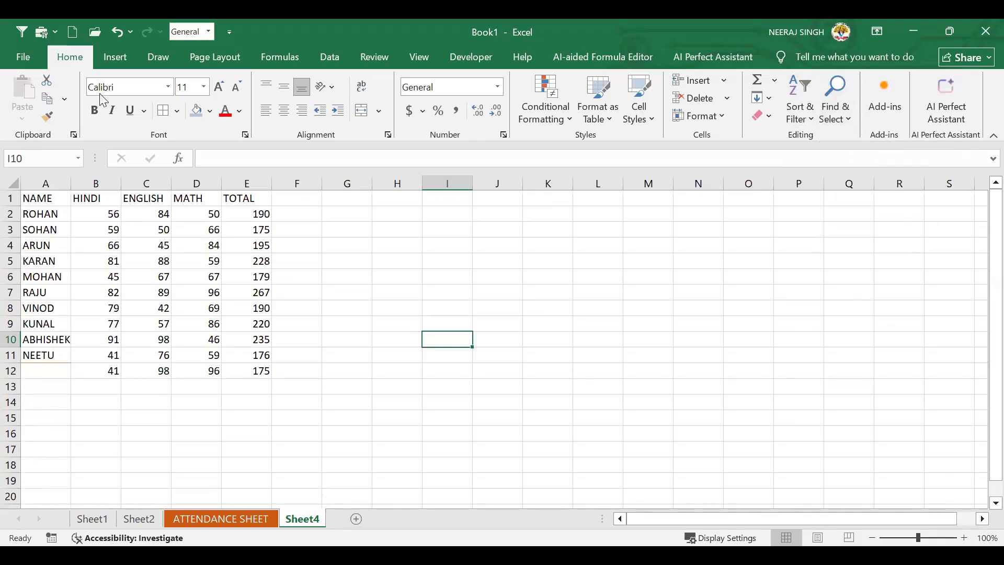
pyautogui.click(116, 56)
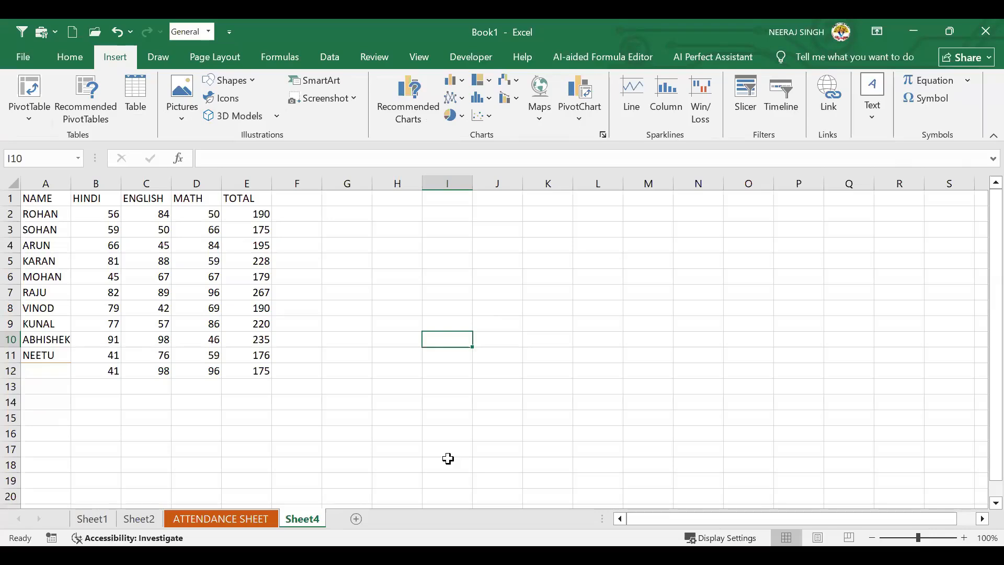
pyautogui.click(70, 56)
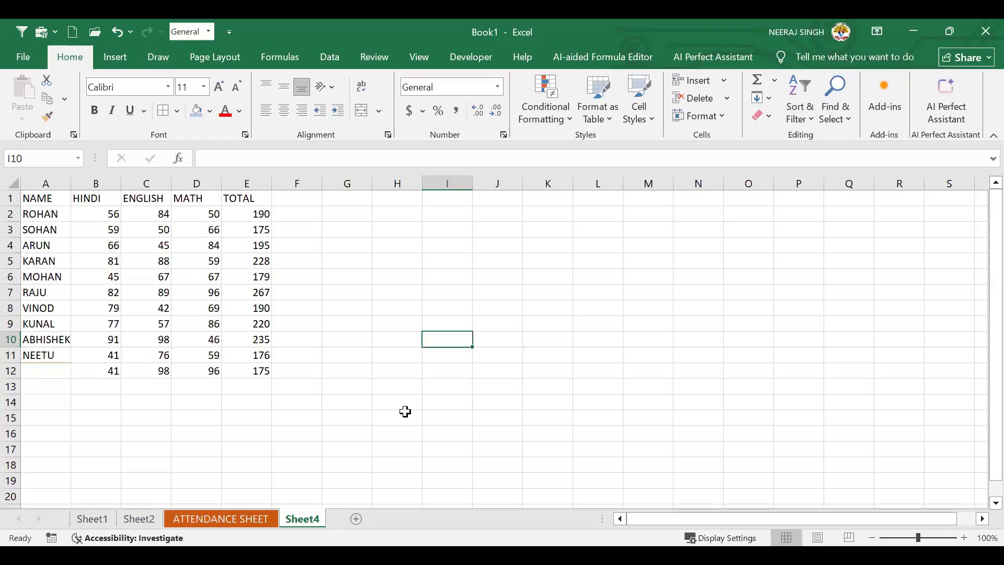
pyautogui.click(389, 412)
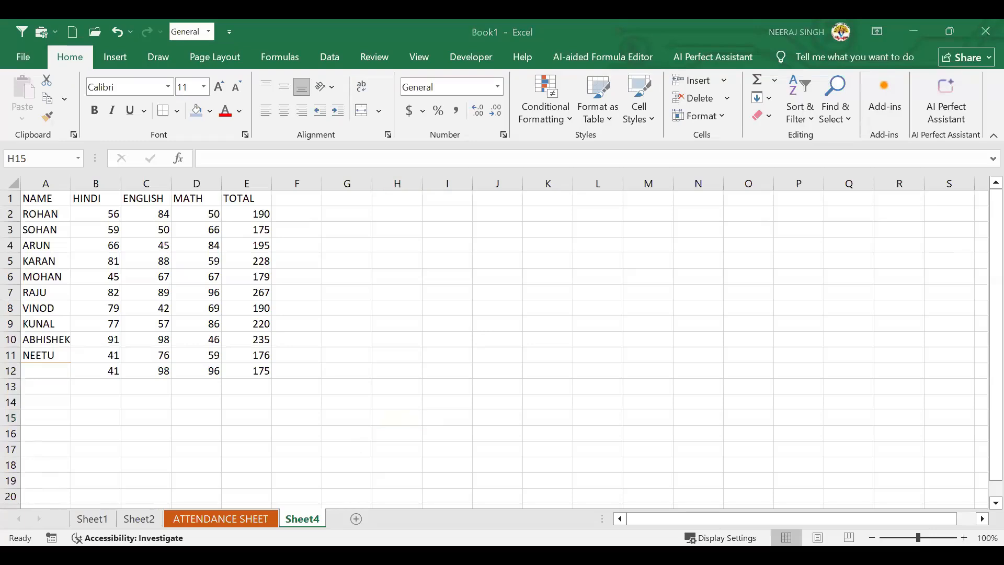
pyautogui.click(351, 293)
pyautogui.click(422, 326)
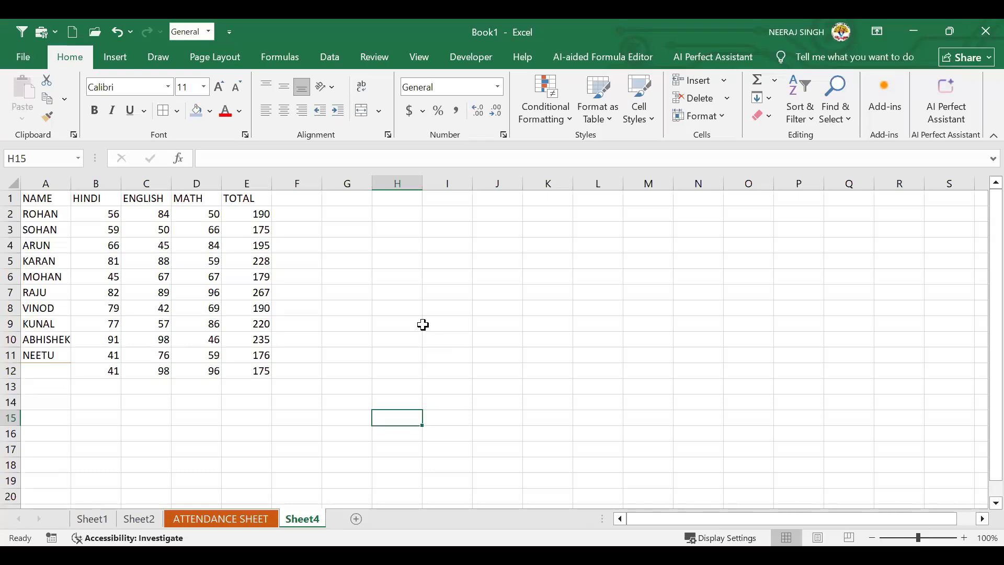
pyautogui.hotkey('alt', 'Tab')
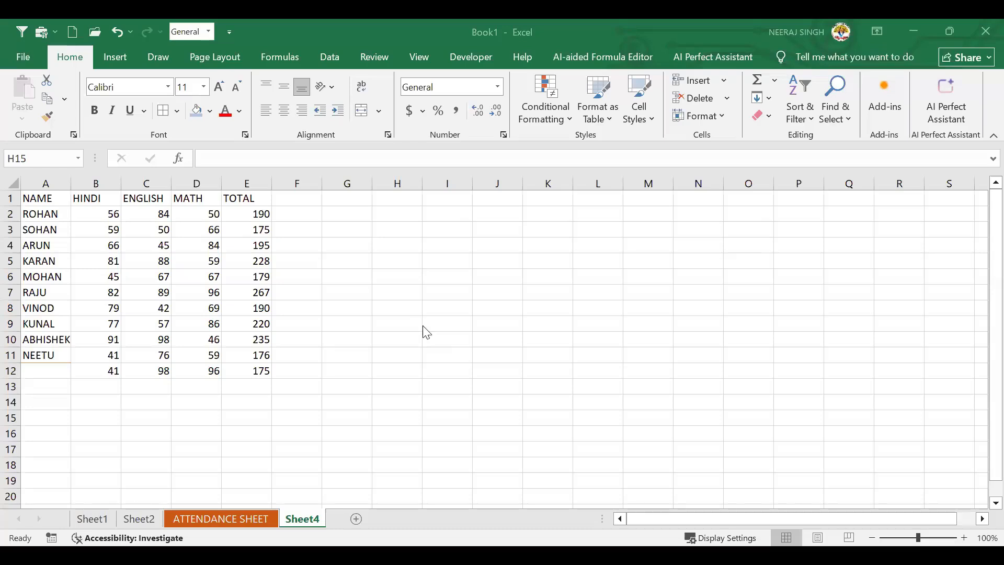
pyautogui.click(420, 355)
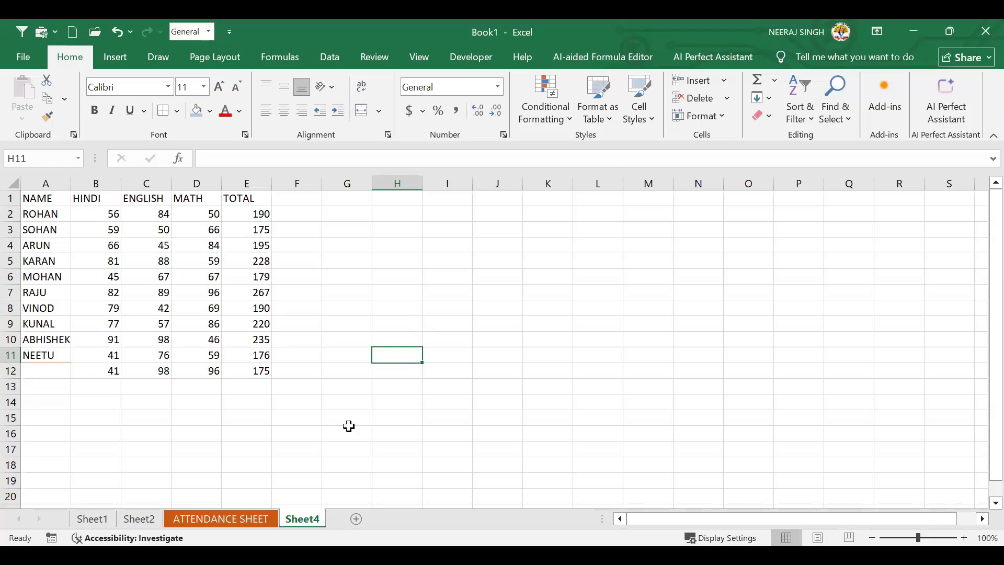
pyautogui.hotkey('ctrl', 'n')
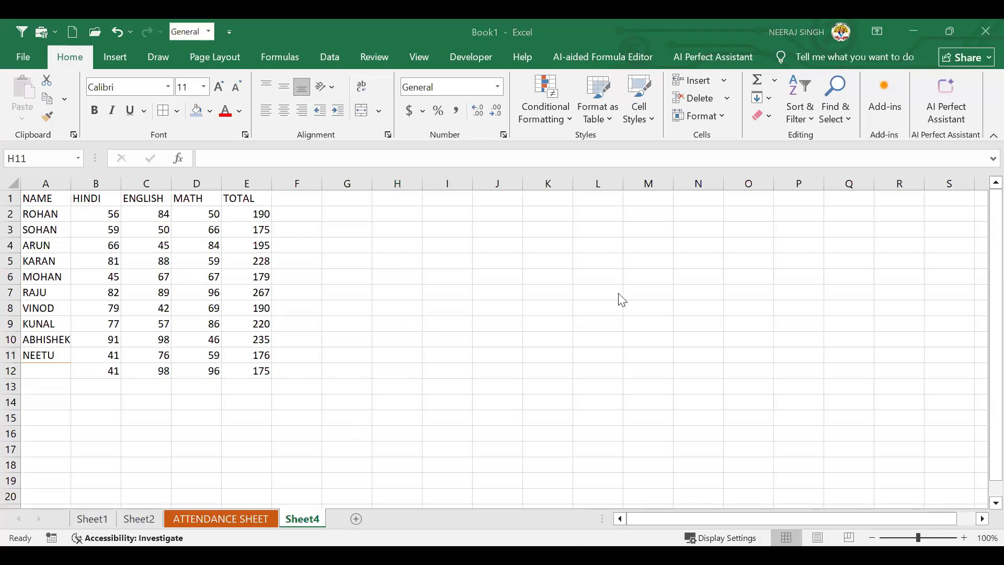
pyautogui.click(350, 272)
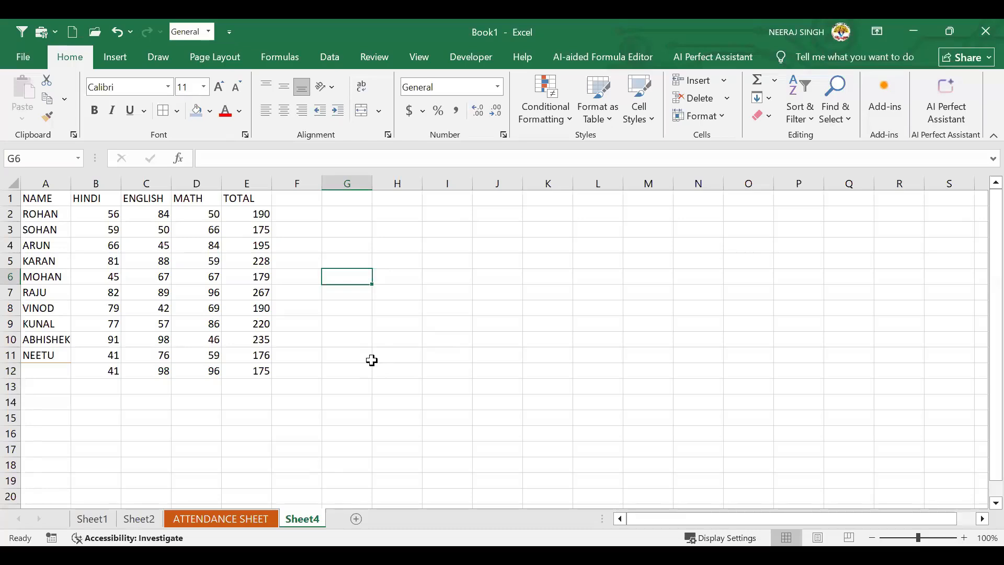
pyautogui.click(499, 368)
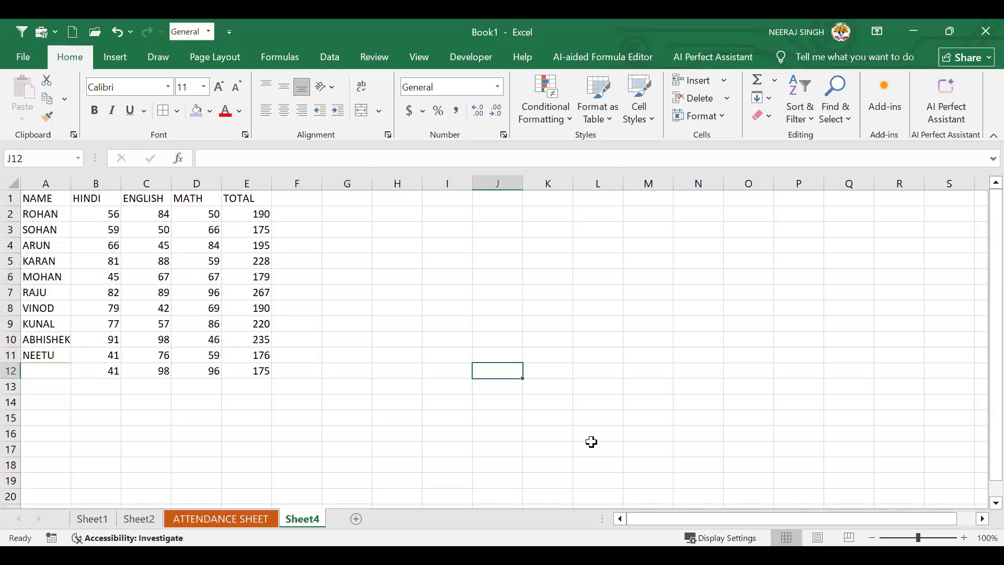